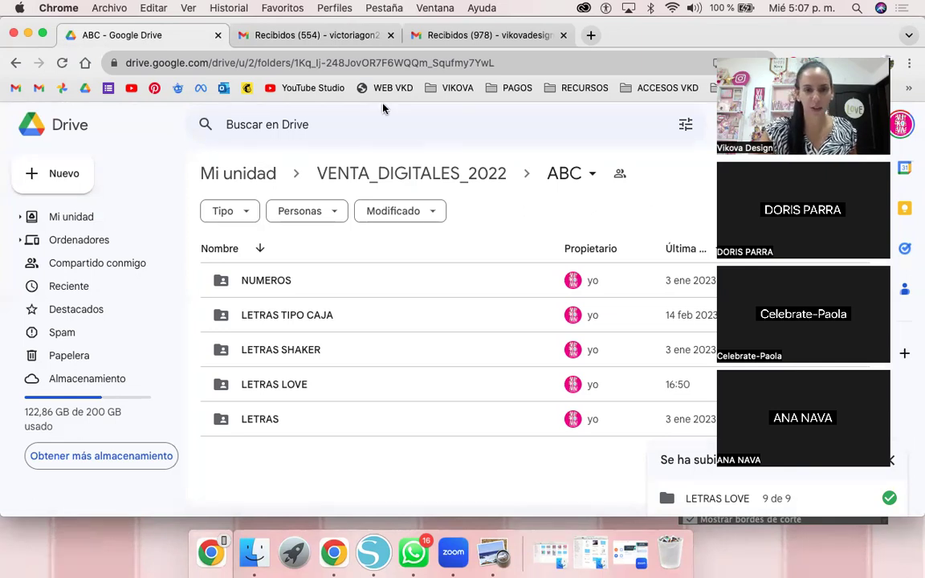
Step: Switch to Finder, view the contents of the 1_VENTA folder and minimize the window
left_click(253, 554)
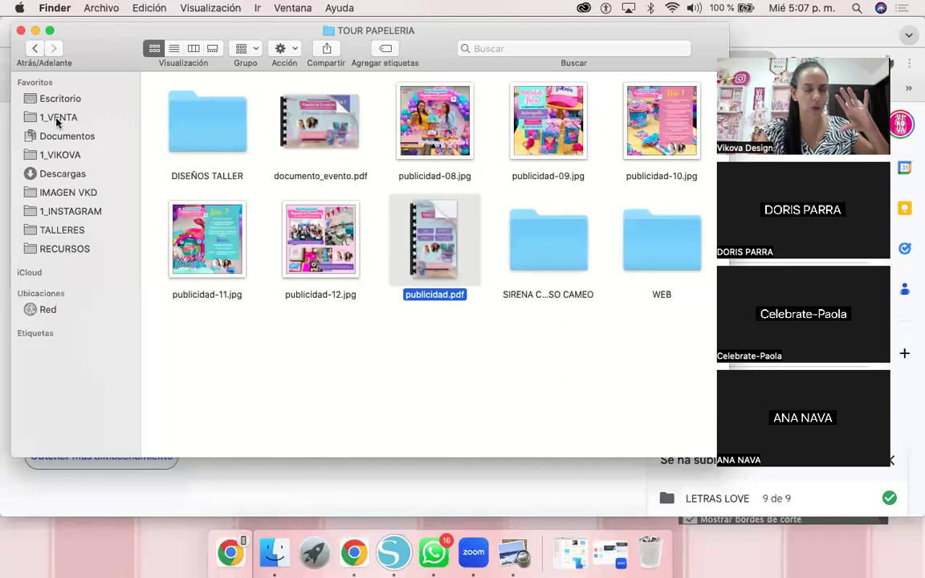
left_click(58, 118)
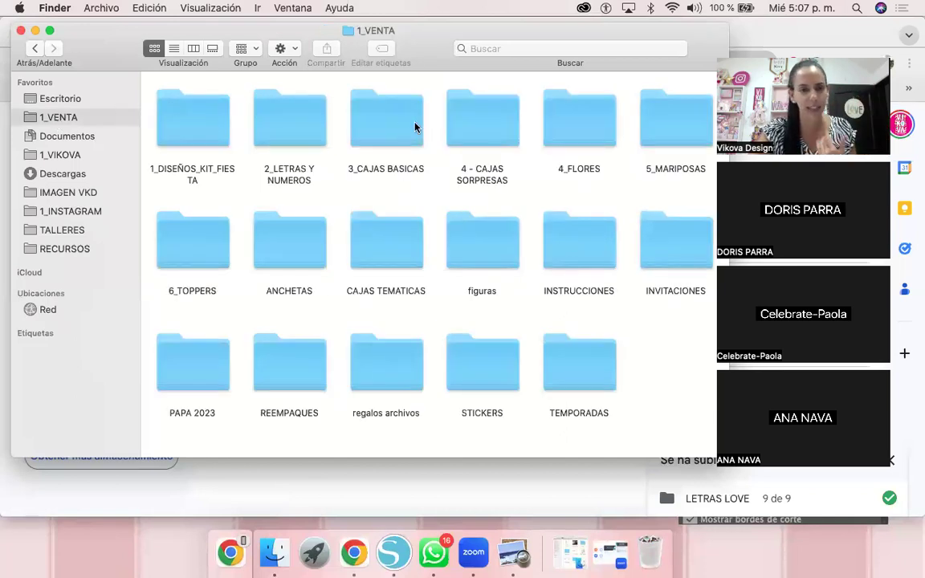
left_click(35, 30)
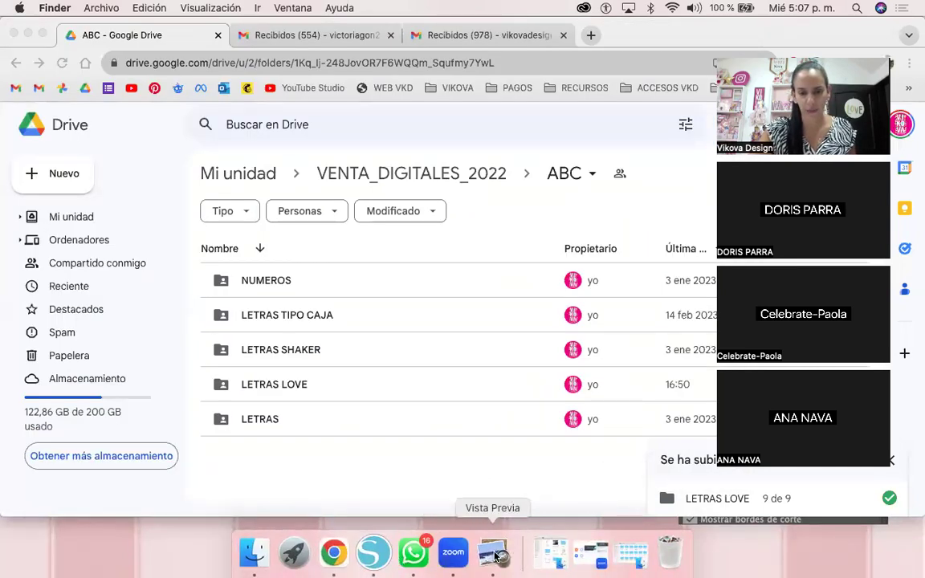
Step: Switch to DESCARGA_ABC.pdf in Preview, follow its download link to the ABC folder in Drive and download that folder
left_click(493, 555)
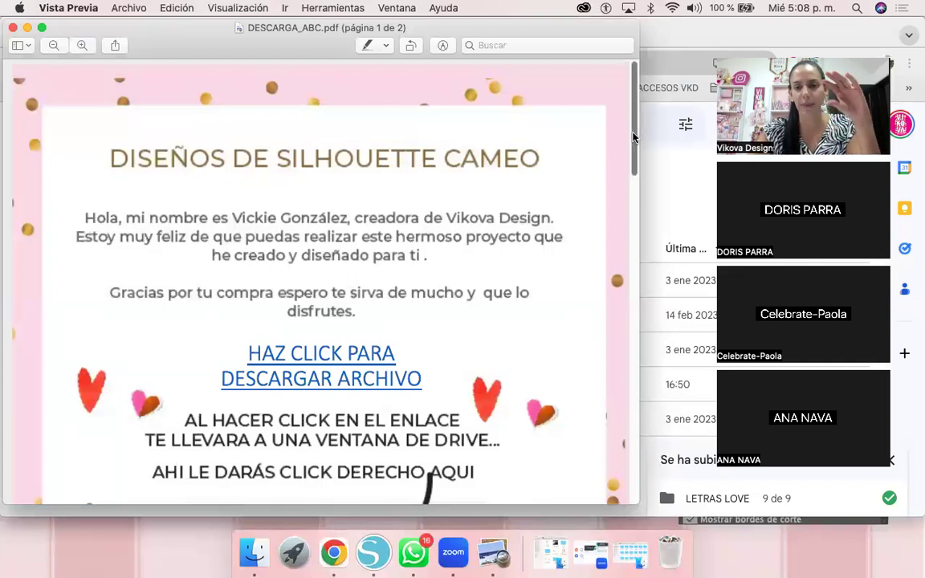
scroll(631, 178, "down", 5)
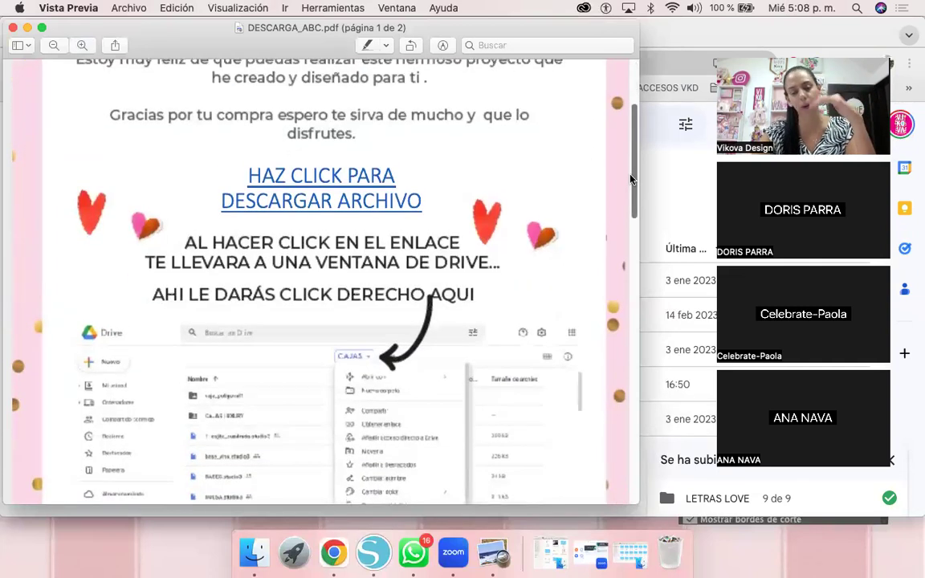
scroll(631, 179, "up", 1)
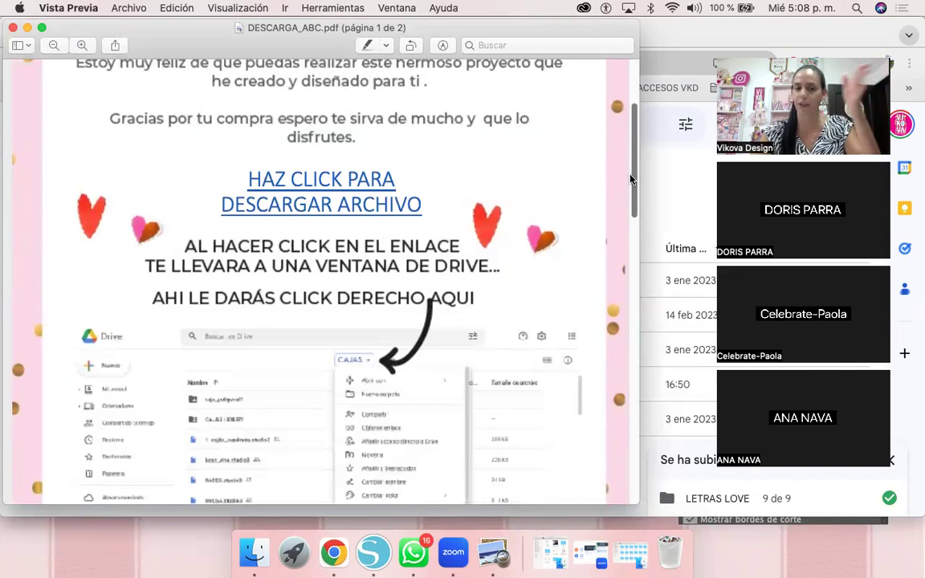
scroll(631, 178, "down", 3)
scroll(555, 173, "up", 3)
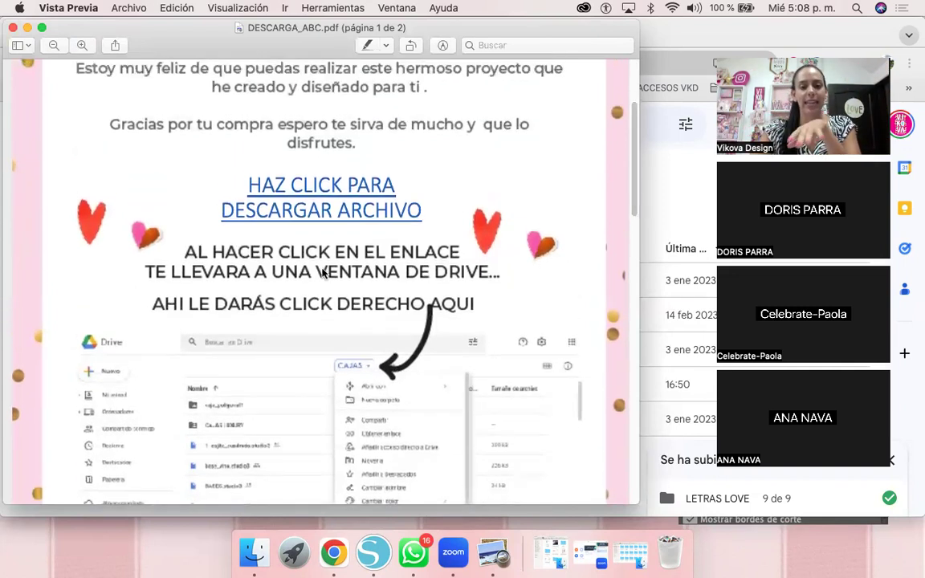
left_click(335, 188)
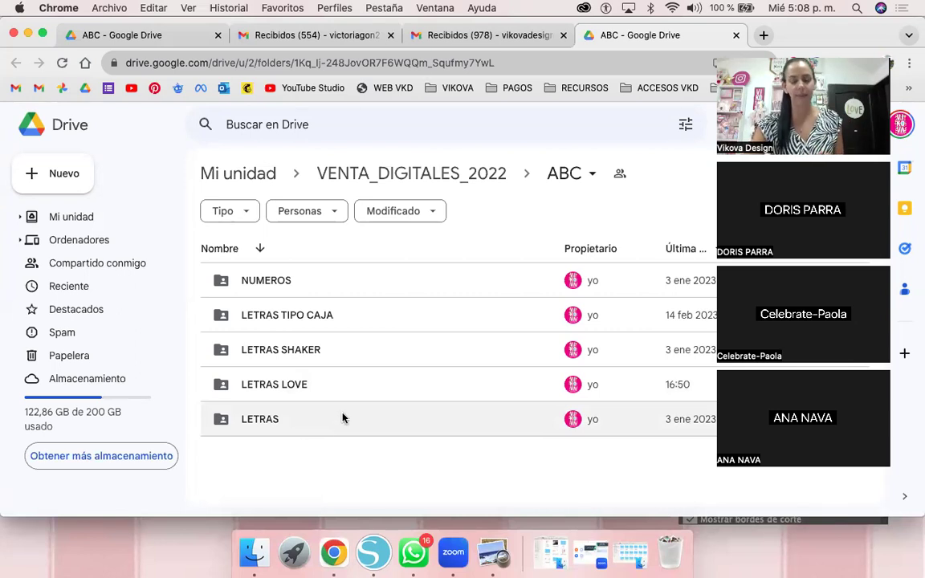
left_click(593, 176)
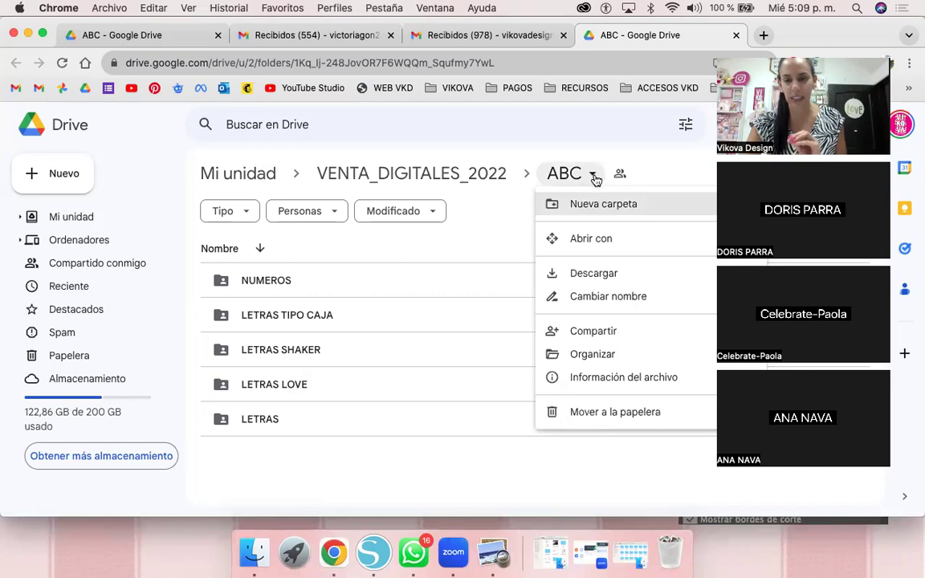
left_click(609, 273)
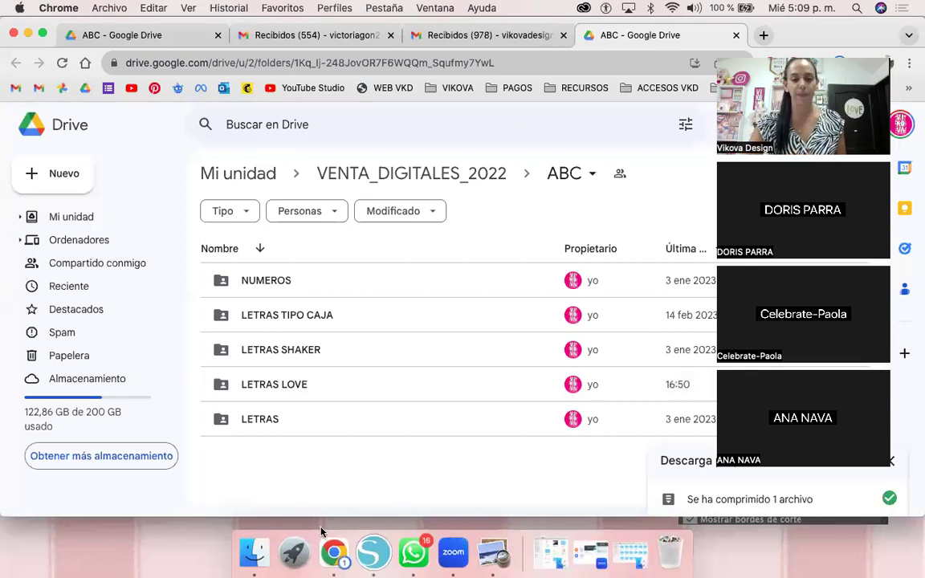
Step: Switch to Finder and extract the downloaded ABC zip archive in the Descargas folder
left_click(270, 546)
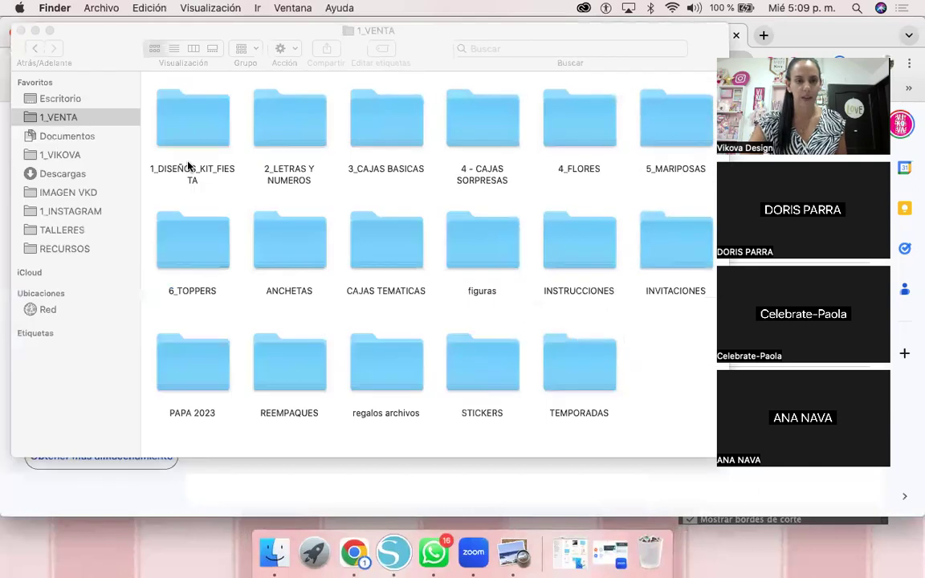
left_click(68, 176)
double_click(332, 102)
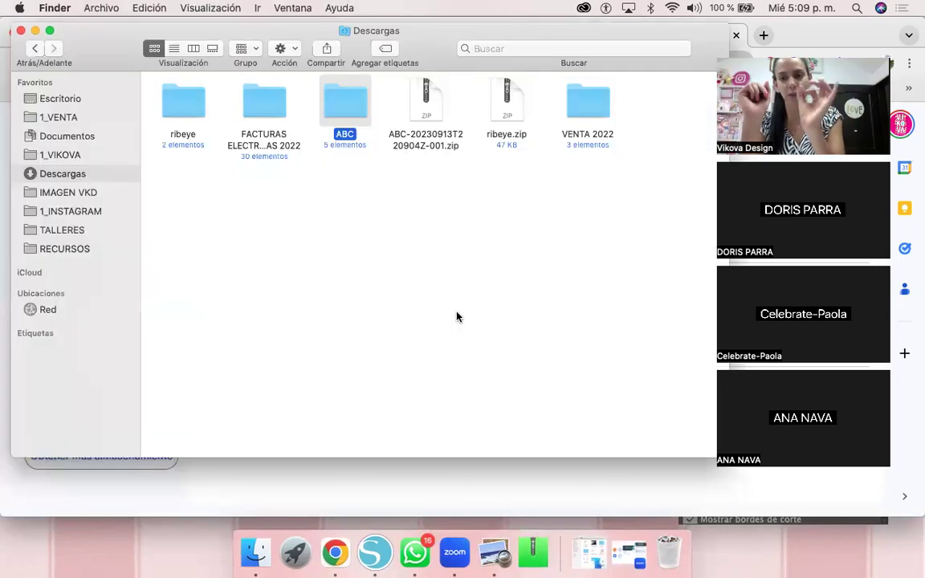
left_click(425, 101)
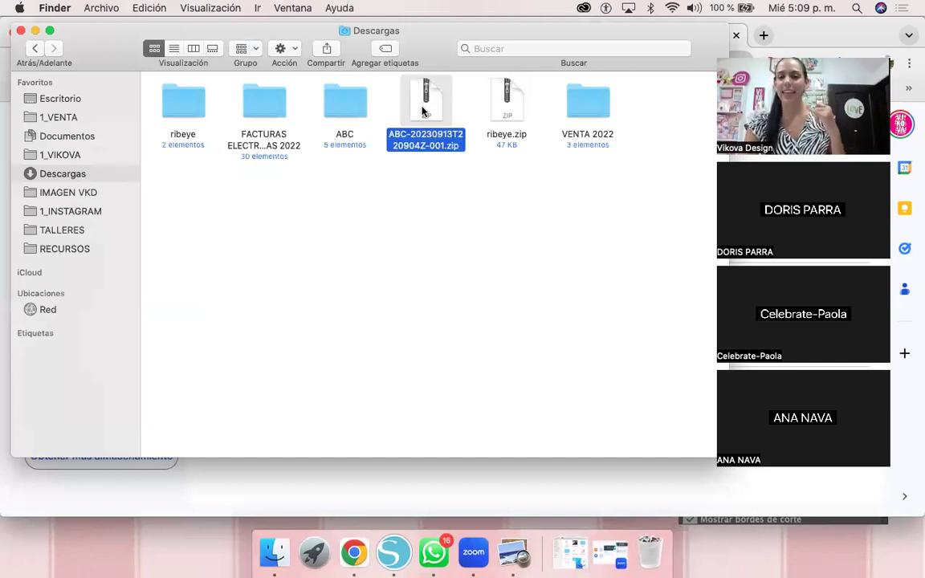
right_click(425, 105)
mouse_move(445, 124)
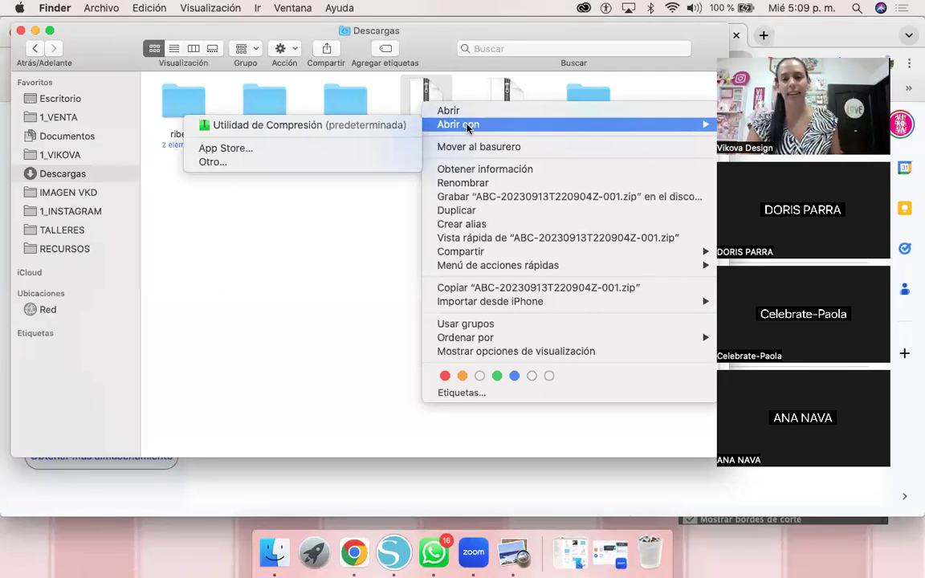
left_click(345, 109)
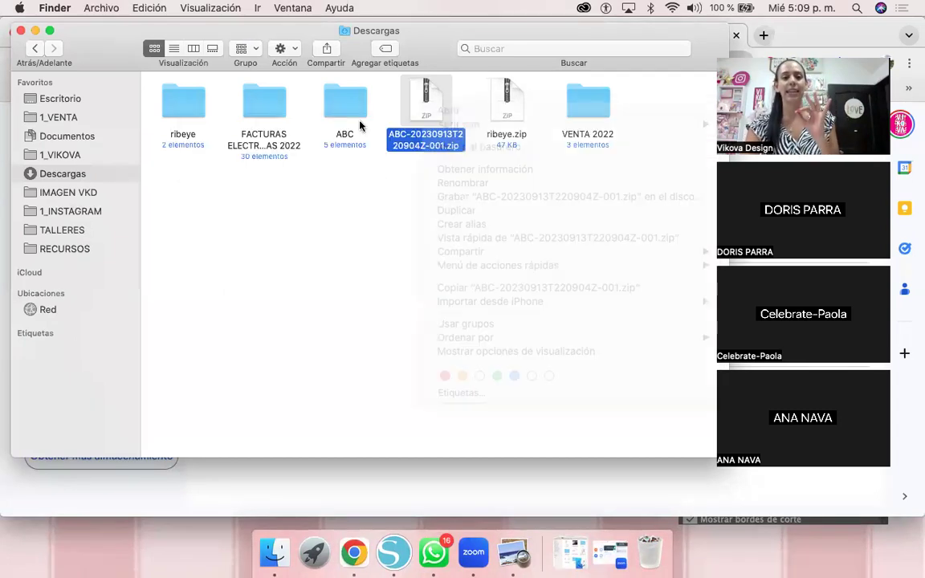
Step: Open the extracted ABC folder, look through the files in its LETRAS subfolder and return to ABC
double_click(346, 108)
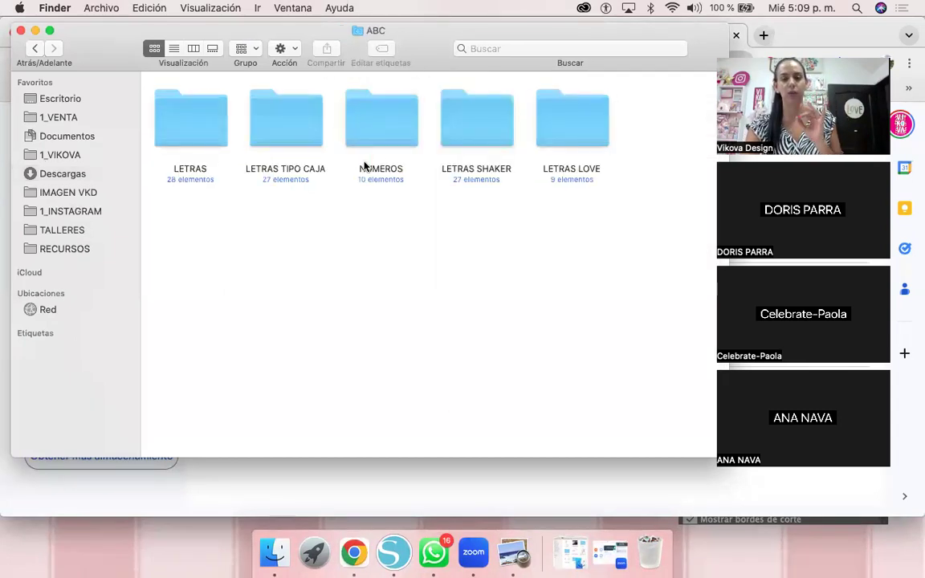
left_click(208, 123)
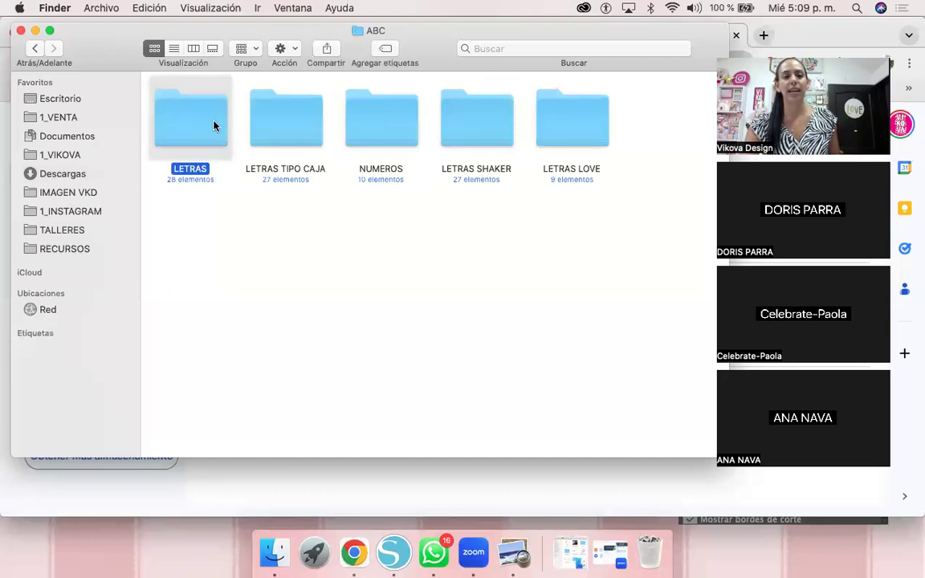
double_click(209, 124)
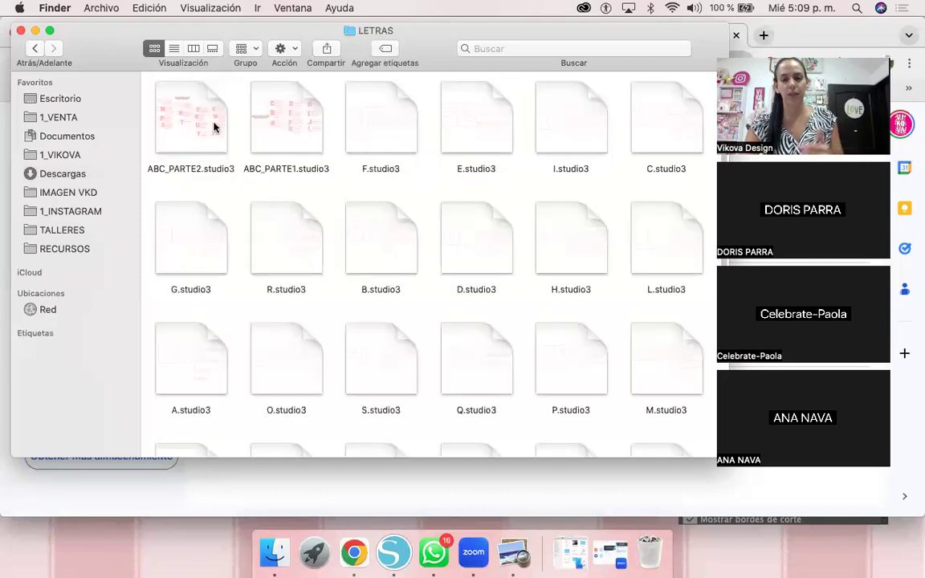
scroll(391, 170, "down", 3)
scroll(392, 171, "down", 4)
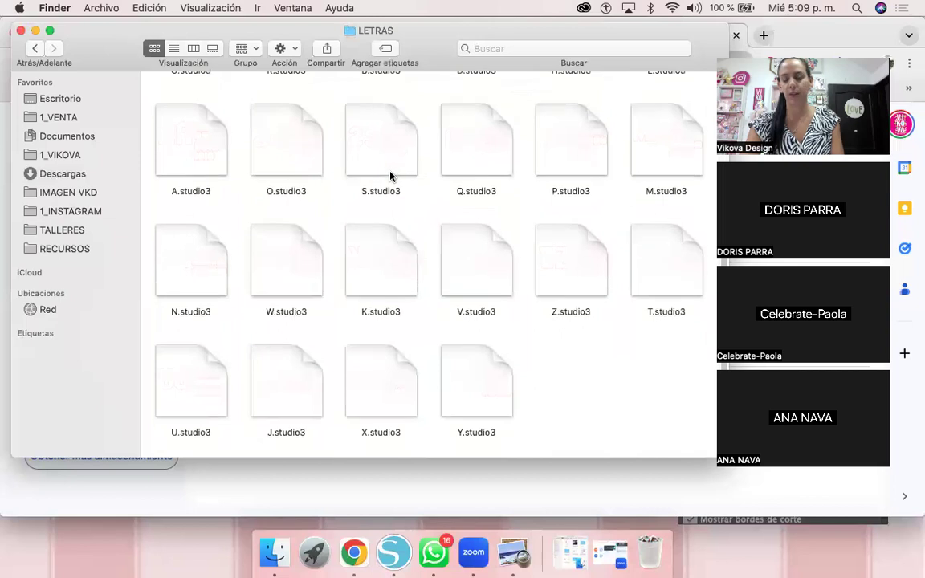
scroll(396, 173, "up", 3)
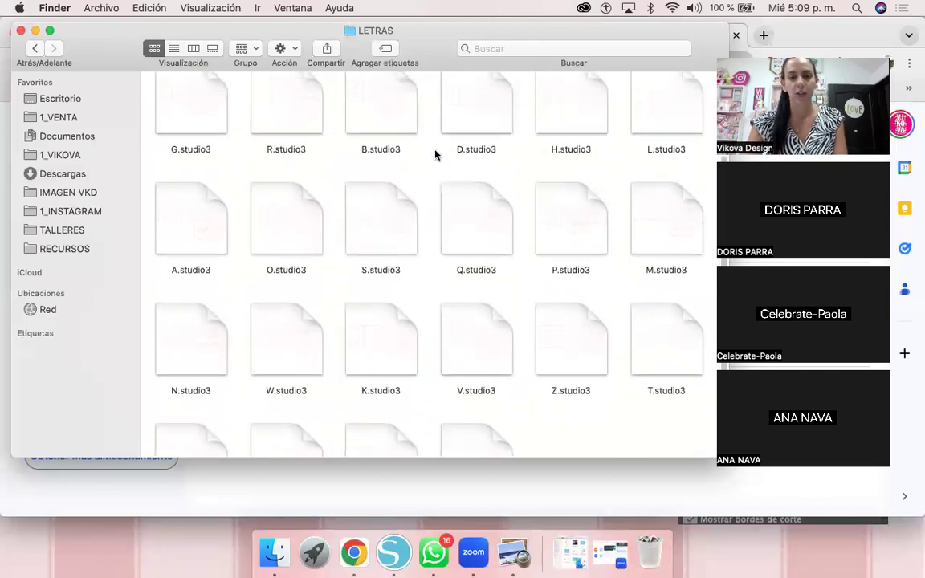
left_click(34, 48)
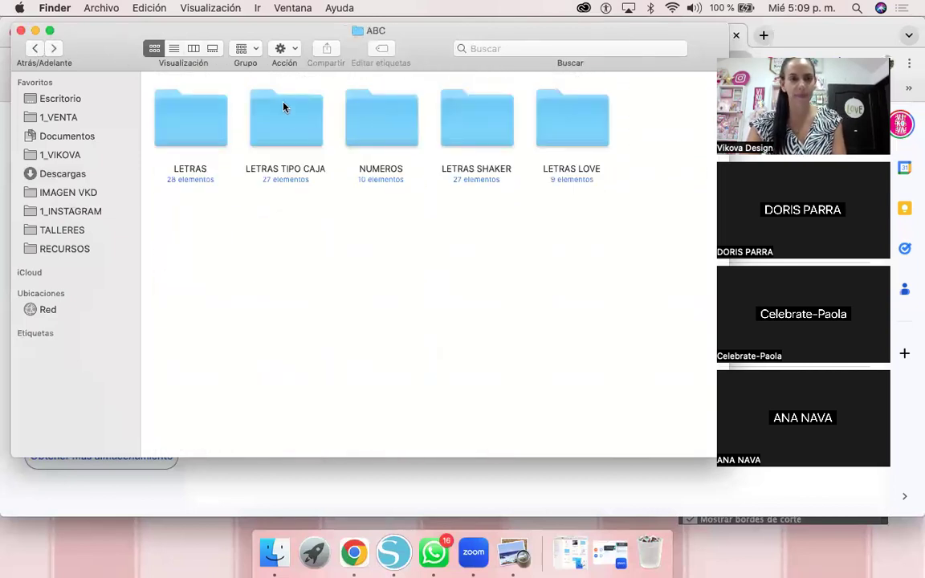
Step: Look through the LETRAS TIPO CAJA, NUMEROS and LETRAS SHAKER subfolders, returning to ABC after each one
double_click(294, 115)
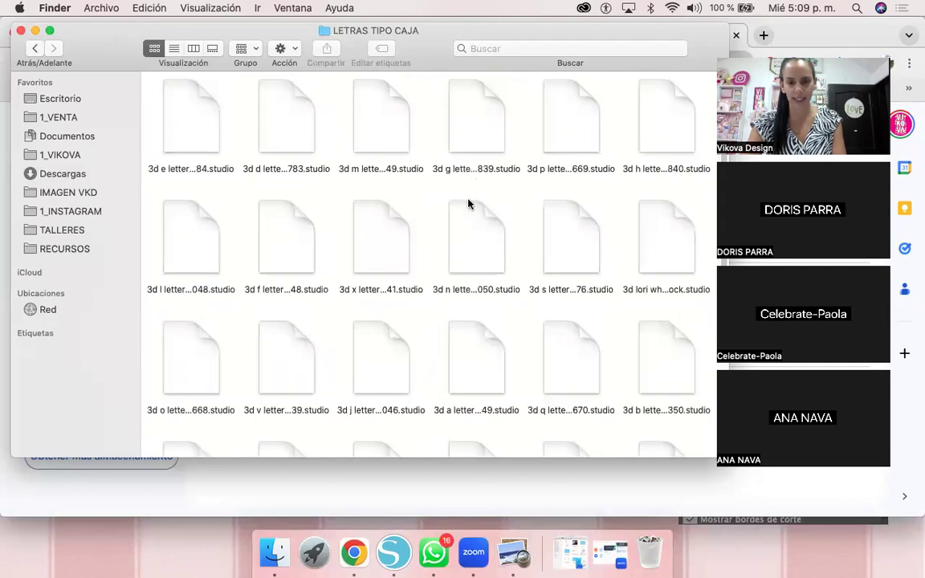
scroll(470, 204, "down", 3)
left_click(34, 50)
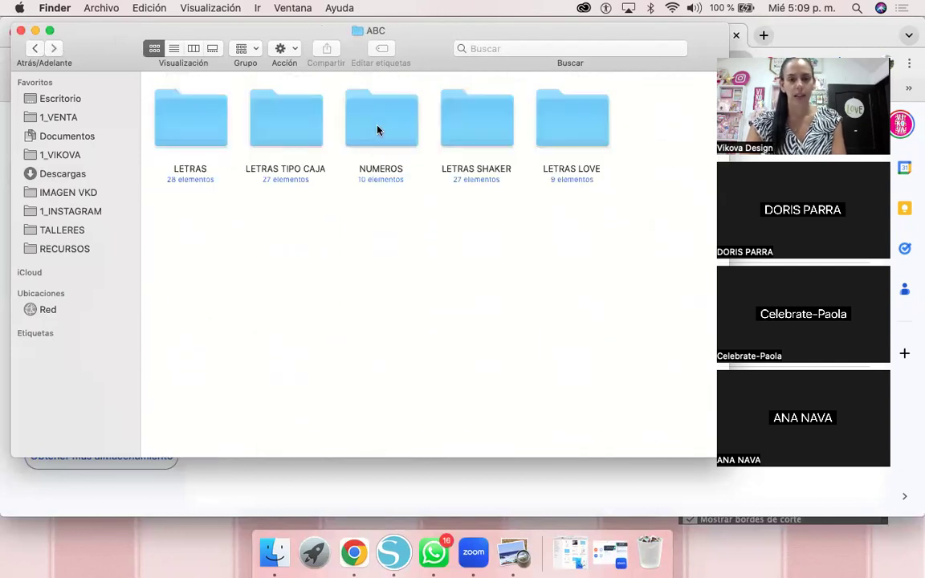
double_click(382, 128)
left_click(35, 49)
double_click(477, 129)
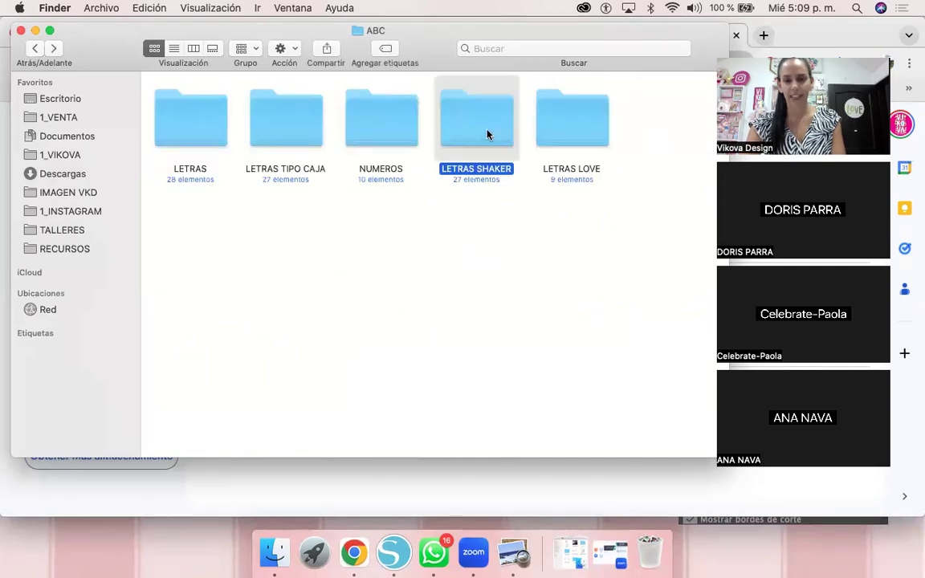
left_click(35, 48)
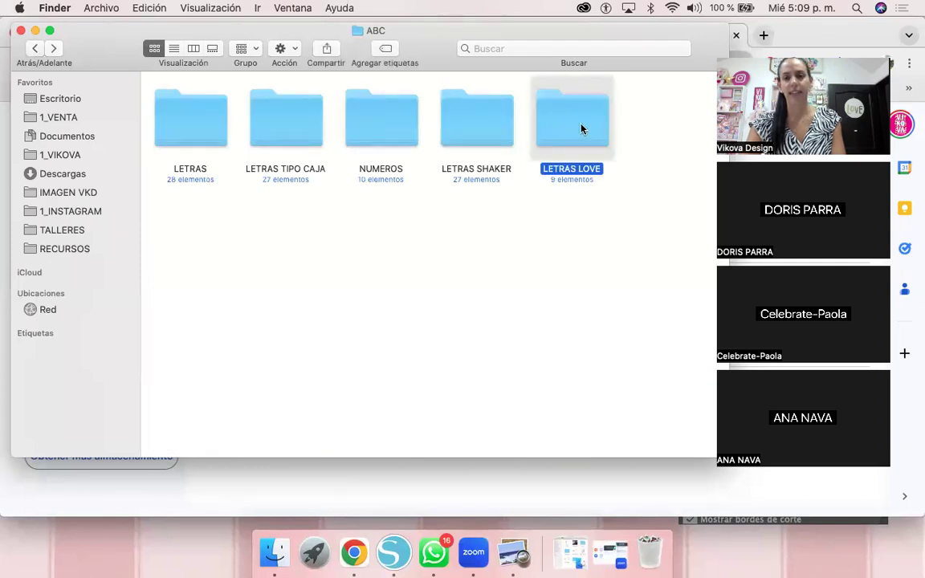
Step: View the files in the LETRAS LOVE subfolder, hide the meeting's video thumbnails and return to the ABC folder
double_click(578, 129)
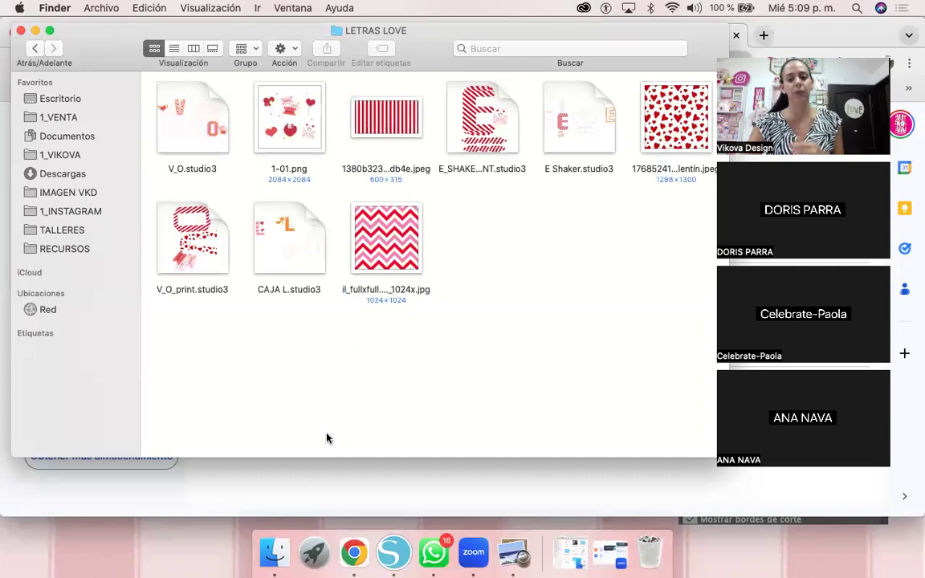
left_click(741, 53)
left_click(742, 55)
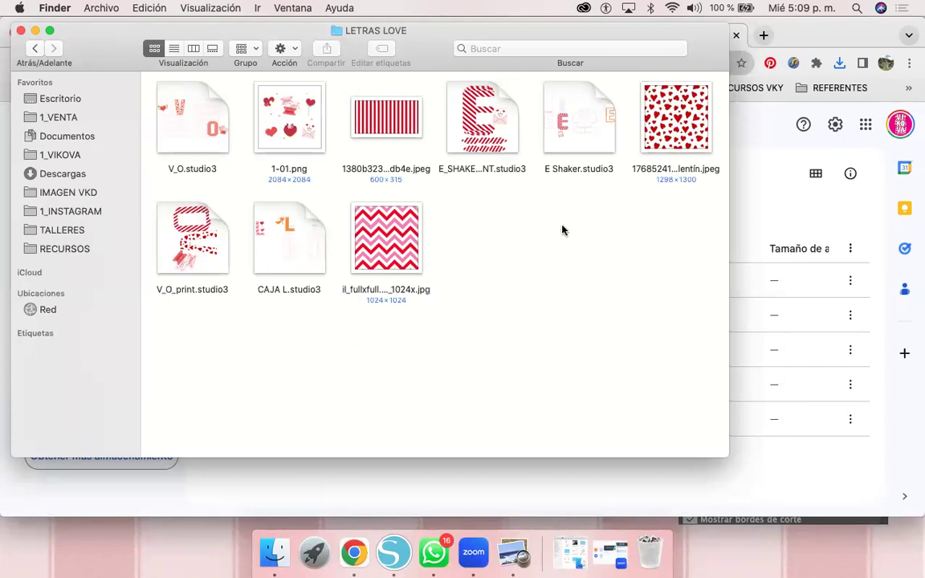
left_click(34, 48)
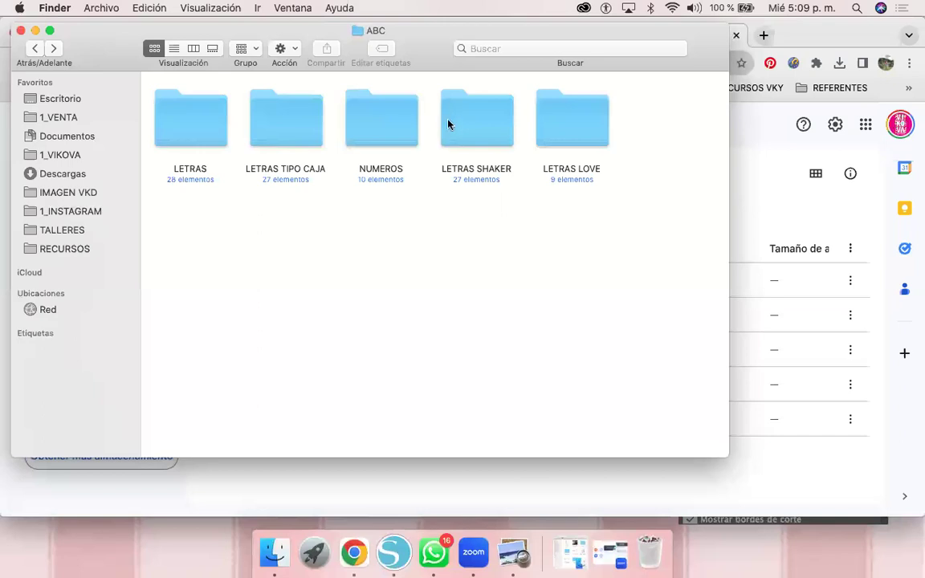
Step: Open O.studio3 and V.studio3 from the LETRAS folder in Silhouette Studio
double_click(194, 125)
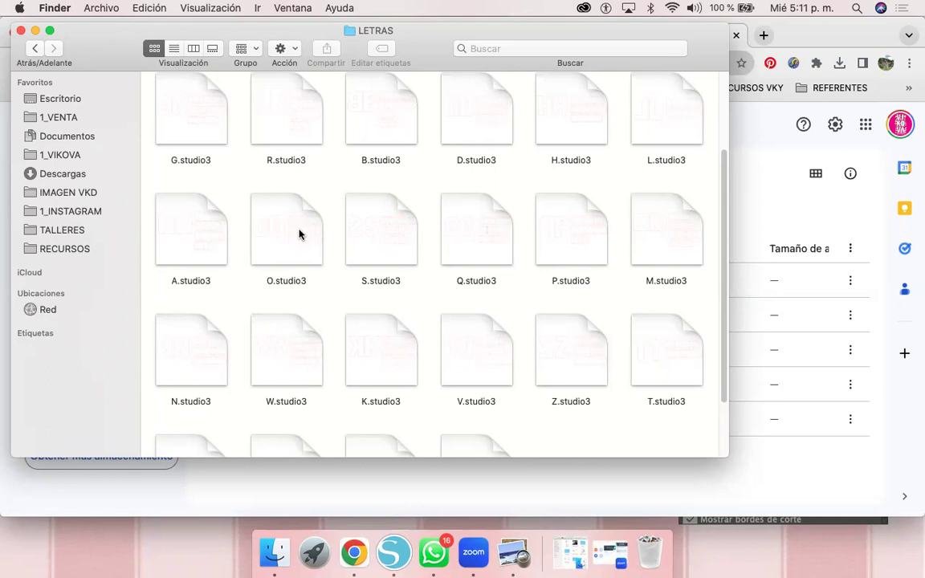
double_click(273, 213)
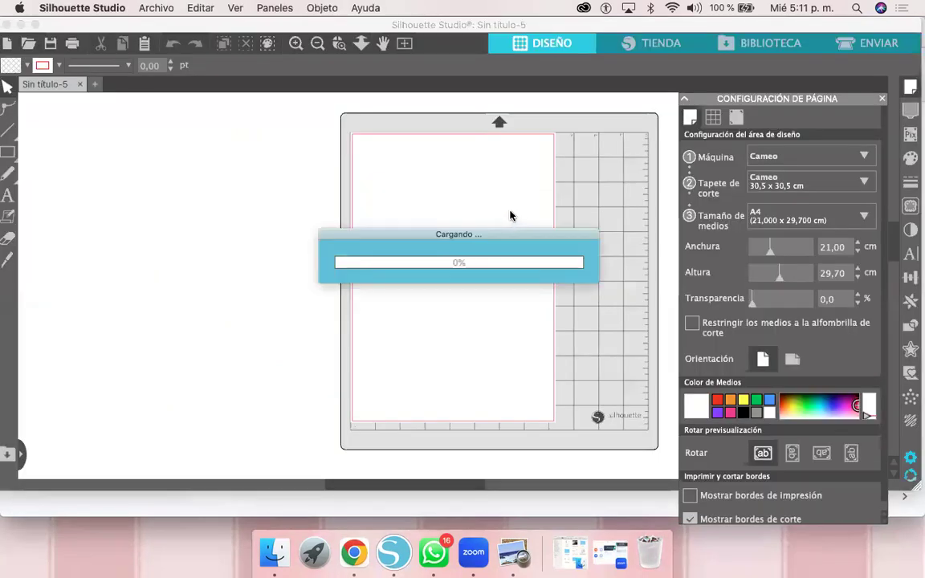
left_click(277, 551)
scroll(506, 305, "down", 2)
double_click(481, 282)
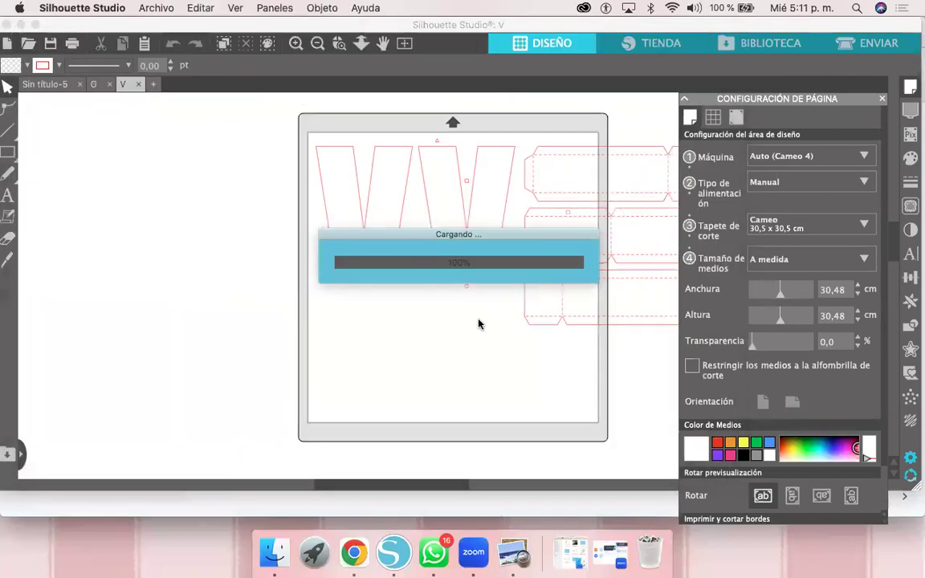
Step: Copy all the pieces of the letter O into the V document and place them below the V pieces
left_click_drag(259, 151, 190, 134)
left_click(94, 86)
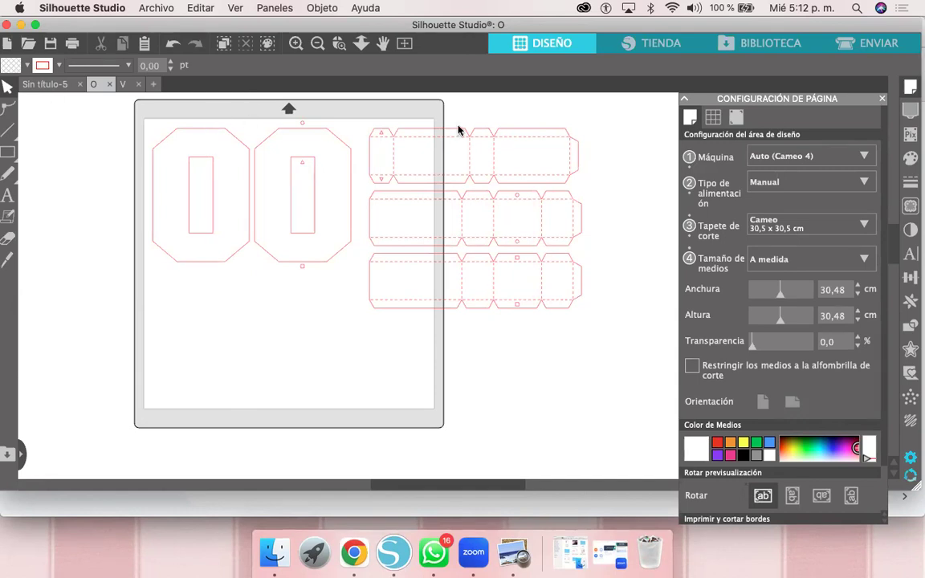
left_click_drag(470, 105, 331, 204)
key("super+c")
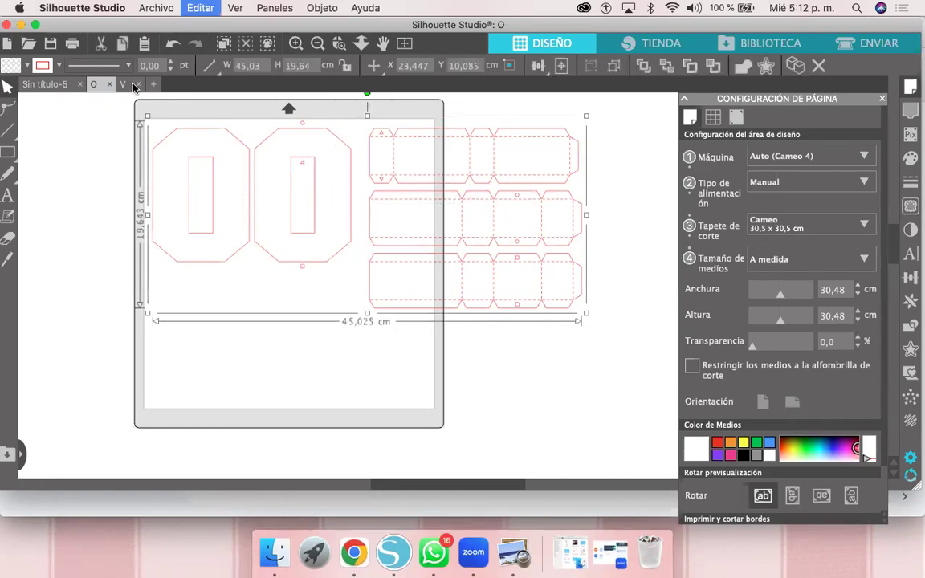
key("super+c")
left_click(125, 85)
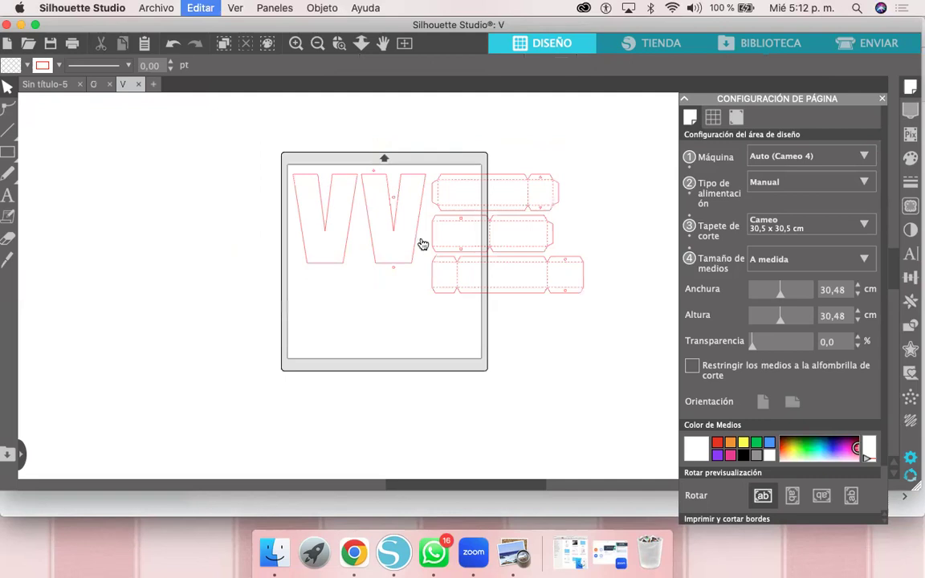
key("super+v")
left_click(469, 261)
left_click_drag(472, 277, 475, 384)
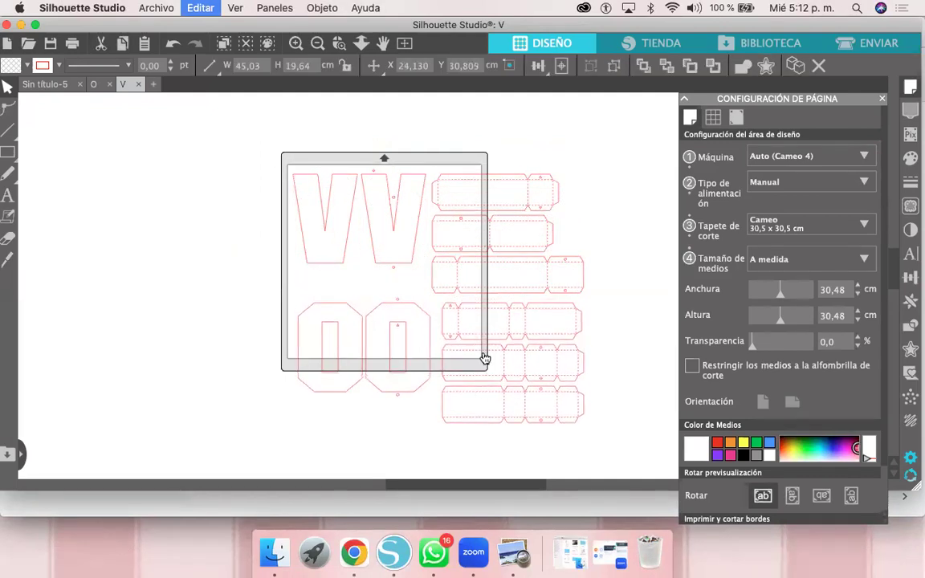
Step: Move all the O pieces off the page into the empty area to its left
left_click(485, 356)
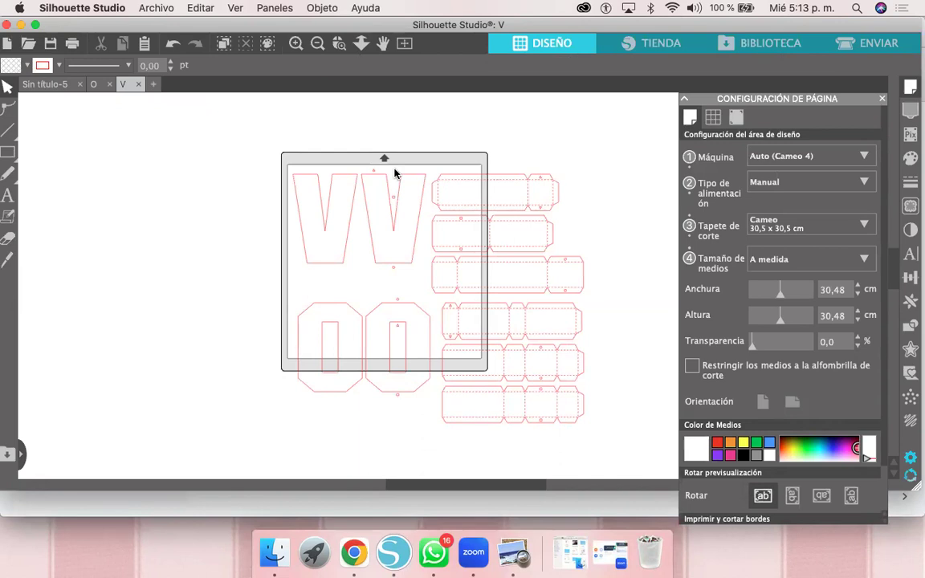
left_click(429, 311)
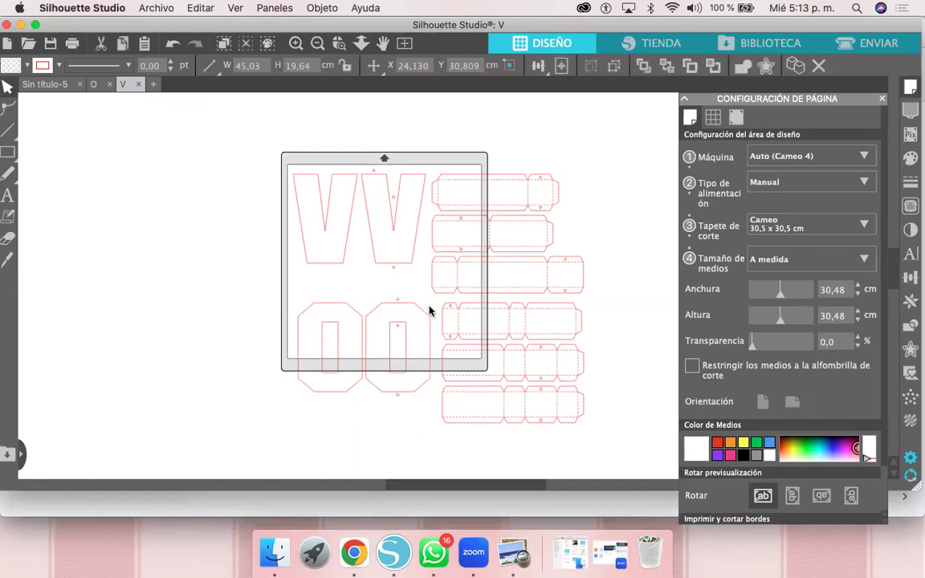
left_click_drag(427, 317, 410, 338)
left_click_drag(505, 342, 35, 226)
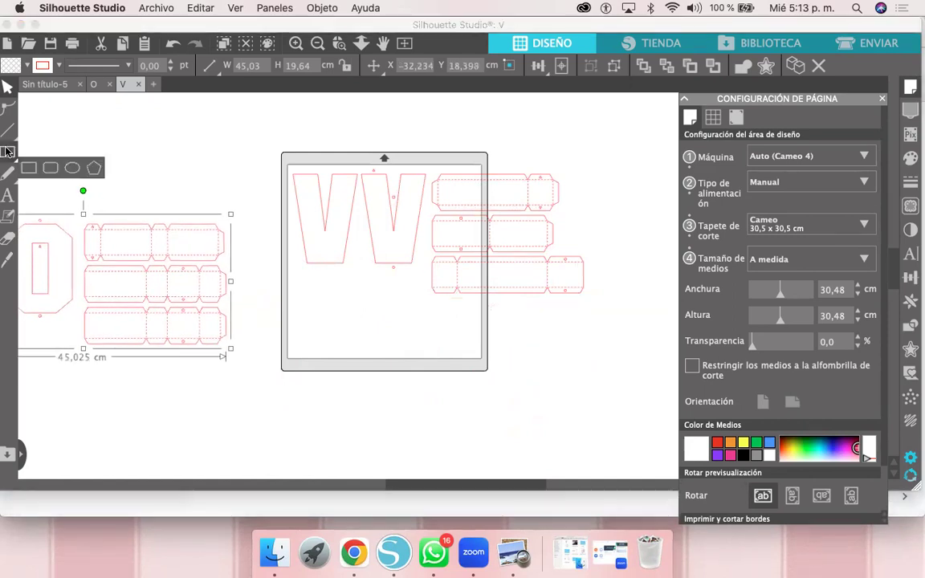
Step: Draw a reference rectangle about 10.02 cm wide and 16.97 cm high over the first V
left_click(8, 153)
mouse_move(296, 172)
left_mouse_down()
mouse_move(306, 217)
mouse_move(352, 277)
mouse_move(358, 266)
mouse_move(321, 210)
mouse_move(337, 258)
mouse_move(356, 263)
mouse_move(357, 287)
left_mouse_up()
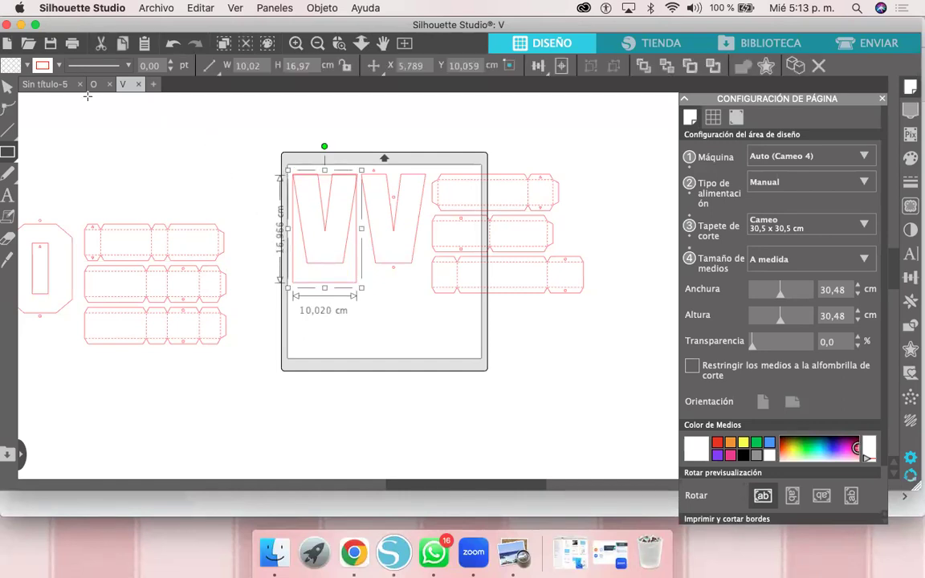
left_click(9, 86)
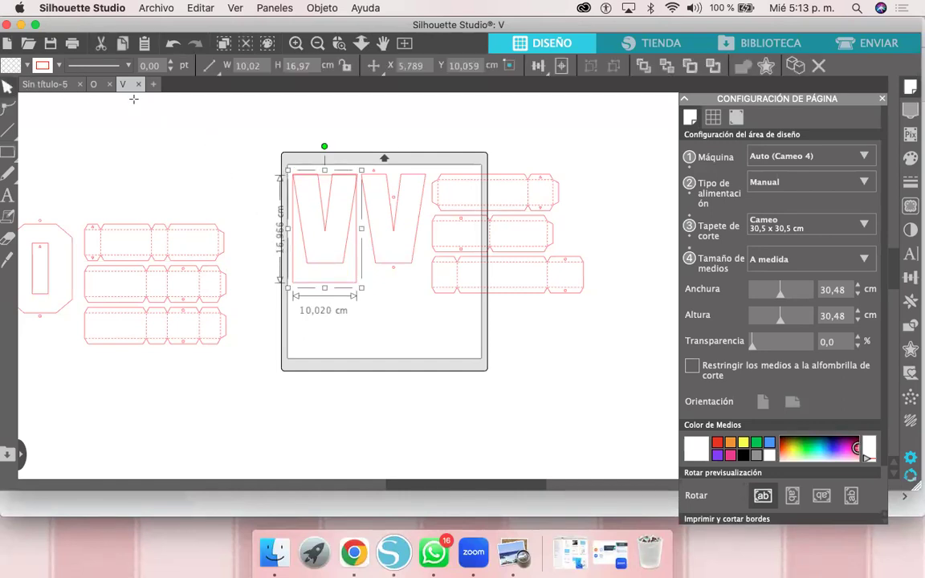
Step: Enlarge the V pieces proportionally to about 55.15 cm overall width, so the letter matches the rectangle's height
left_click(497, 189)
left_click(498, 190)
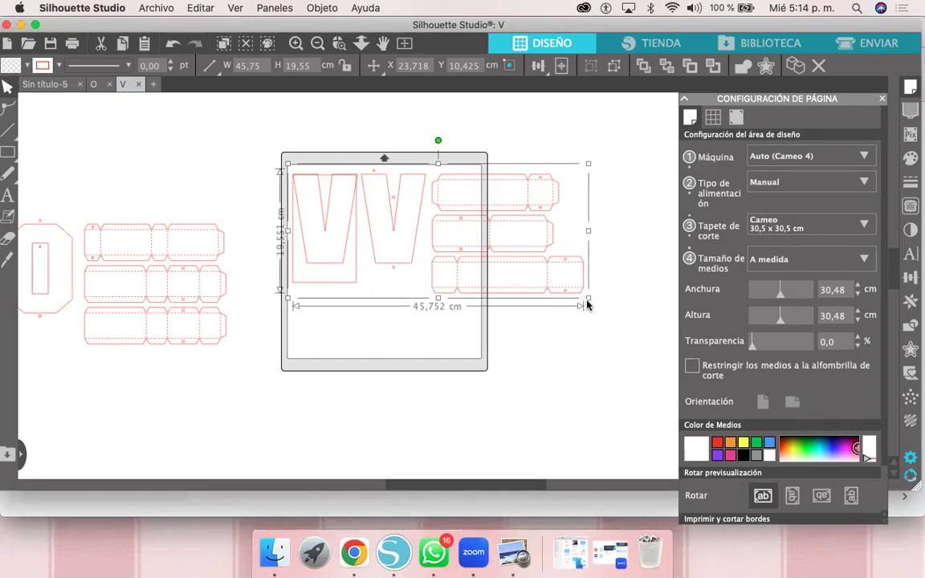
mouse_move(588, 298)
left_mouse_down()
mouse_move(597, 310)
mouse_move(590, 304)
left_mouse_up()
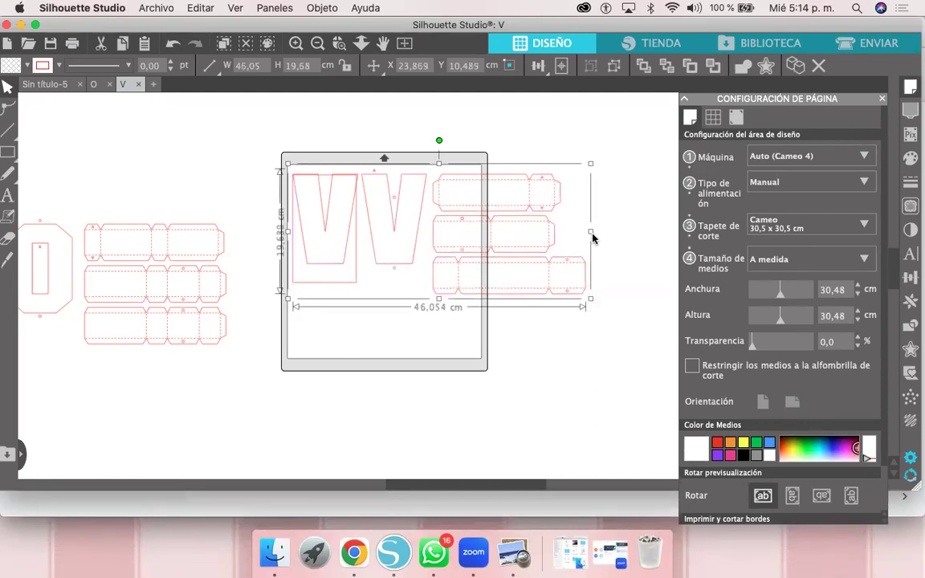
left_click_drag(592, 304, 634, 359)
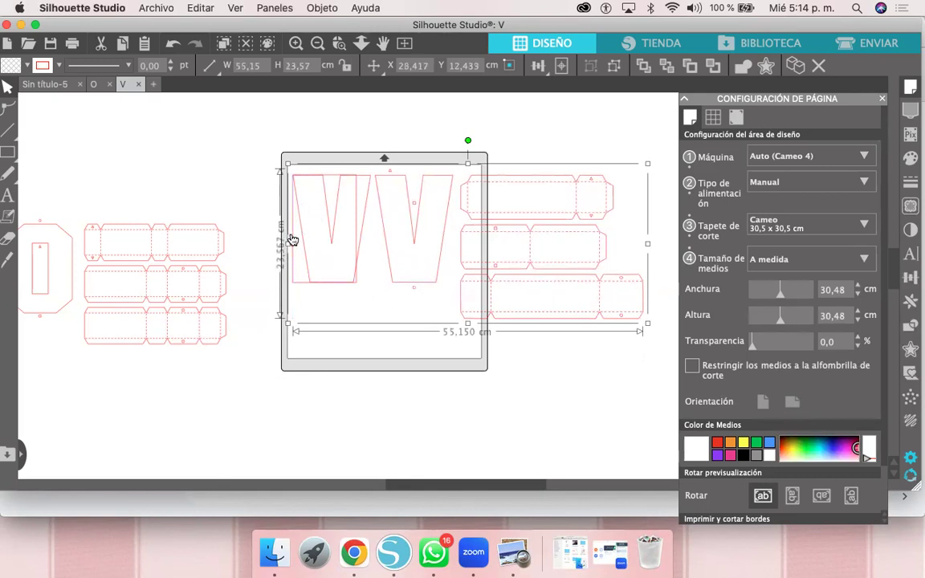
Step: Move the reference rectangle off the V to the empty area above and left of the page
left_click(294, 239)
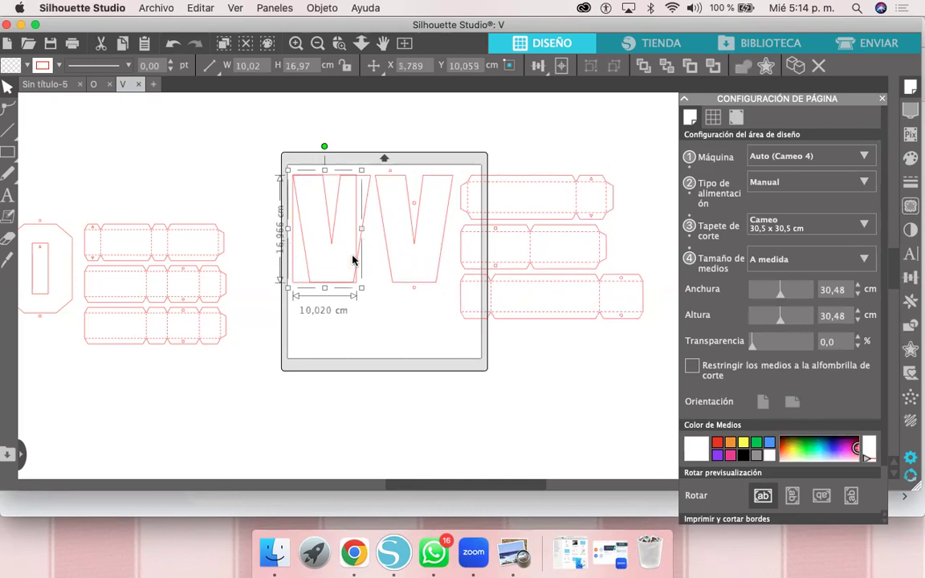
left_click_drag(358, 268, 267, 254)
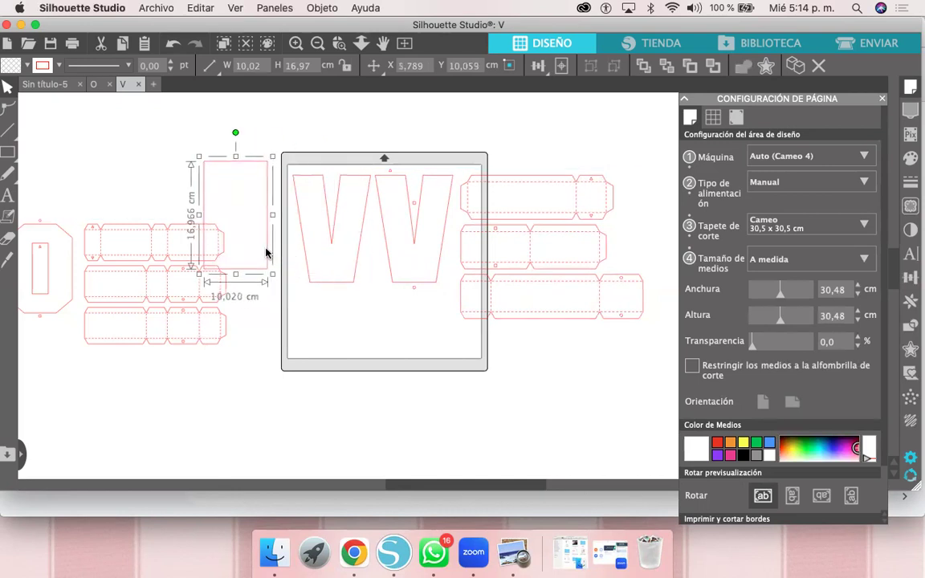
key("super+minus")
left_click_drag(308, 208, 261, 156)
Step: Enlarge the O pieces proportionally to match the rectangle's height, checking them against it, and place them left of the page
left_click(237, 266)
left_click_drag(307, 327, 344, 345)
left_click_drag(273, 300, 395, 211)
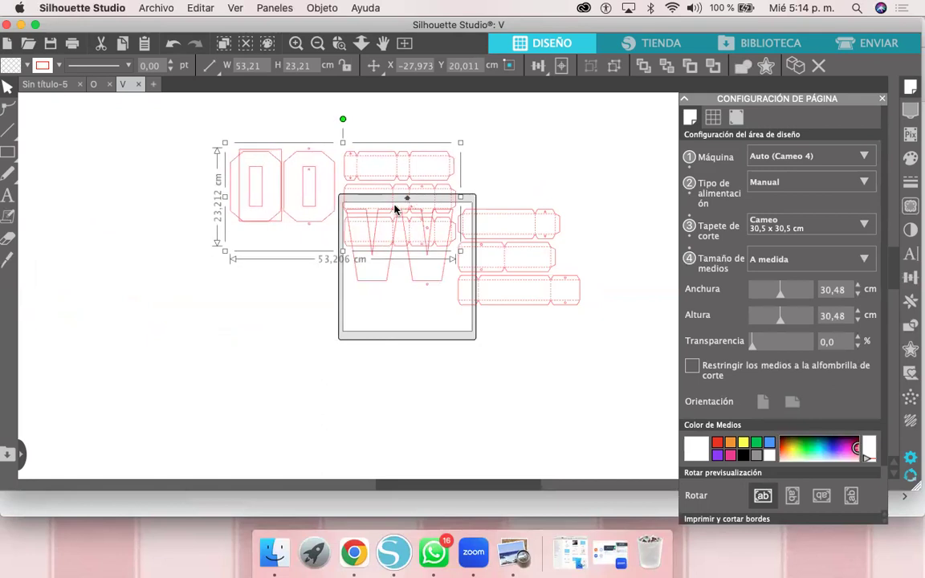
left_click_drag(460, 142, 465, 143)
left_click_drag(425, 192, 545, 398)
left_click_drag(390, 387, 270, 293)
Step: Move the enlarged V pieces off the page to its right side and deselect them
left_click_drag(543, 179, 539, 218)
key("super+minus")
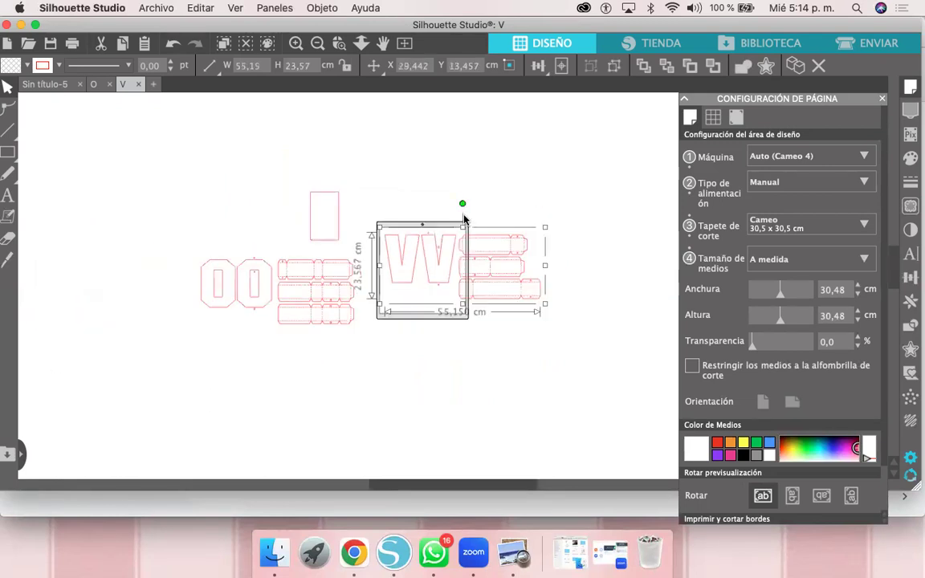
scroll(474, 241, "right", 3)
left_click_drag(446, 235, 533, 236)
left_click(264, 181)
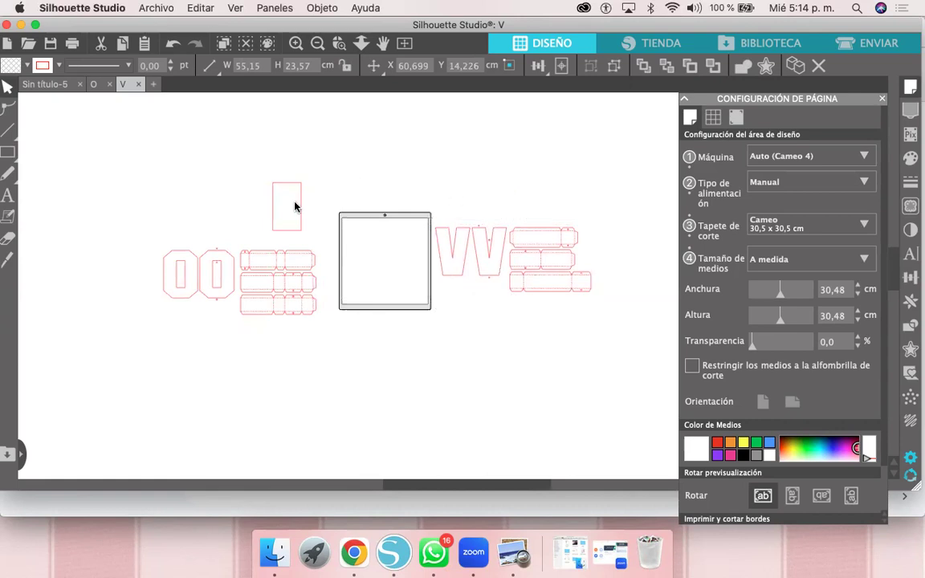
Step: Place the V pieces on the page, nudge them left, and return them to the right of the page
left_click(286, 197)
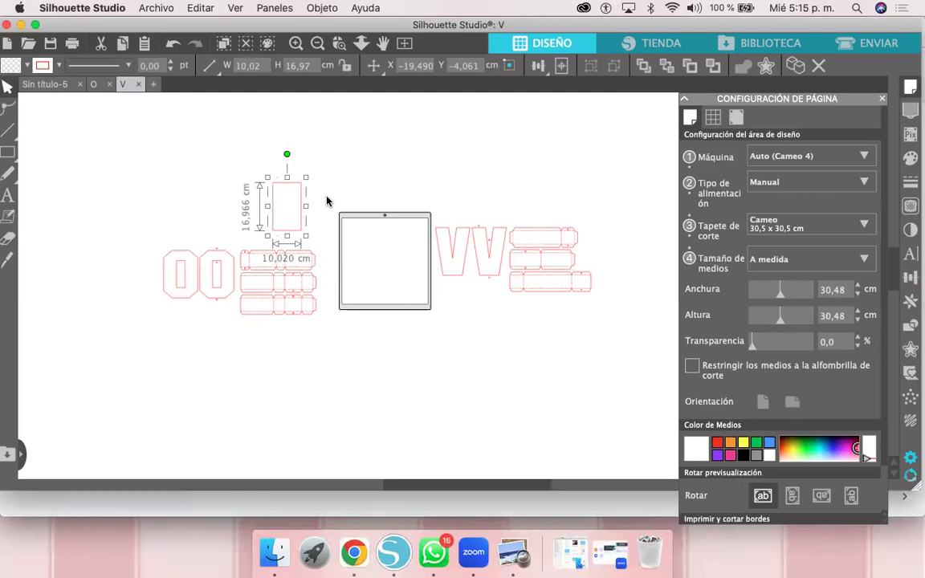
left_click(459, 249)
left_click(448, 233)
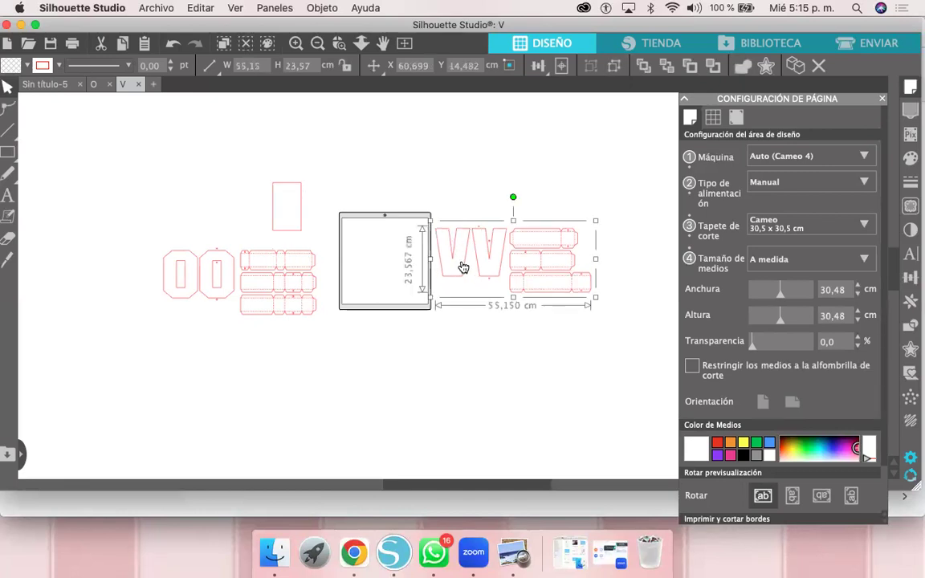
left_click_drag(482, 242, 395, 235)
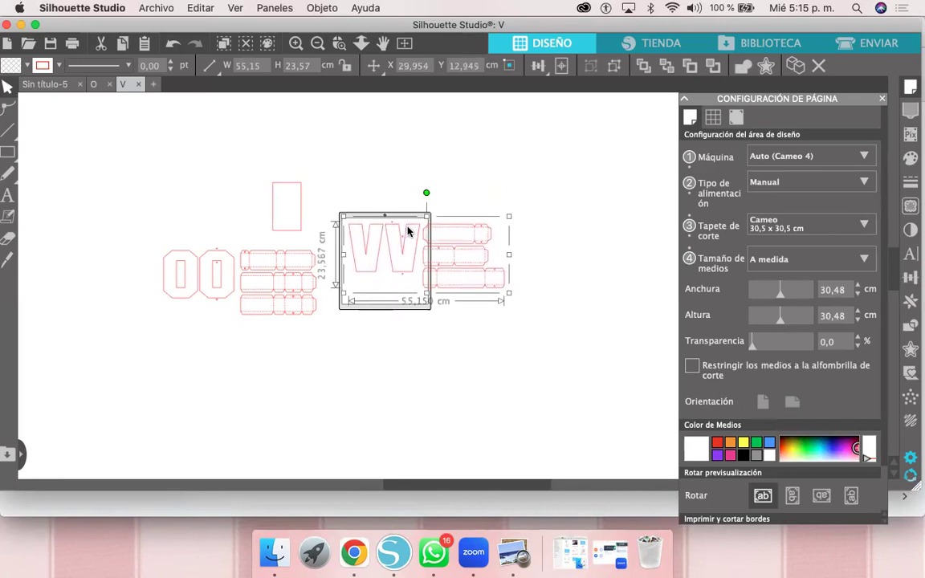
key("Left")
key("Left")
key("Left")
key("Left")
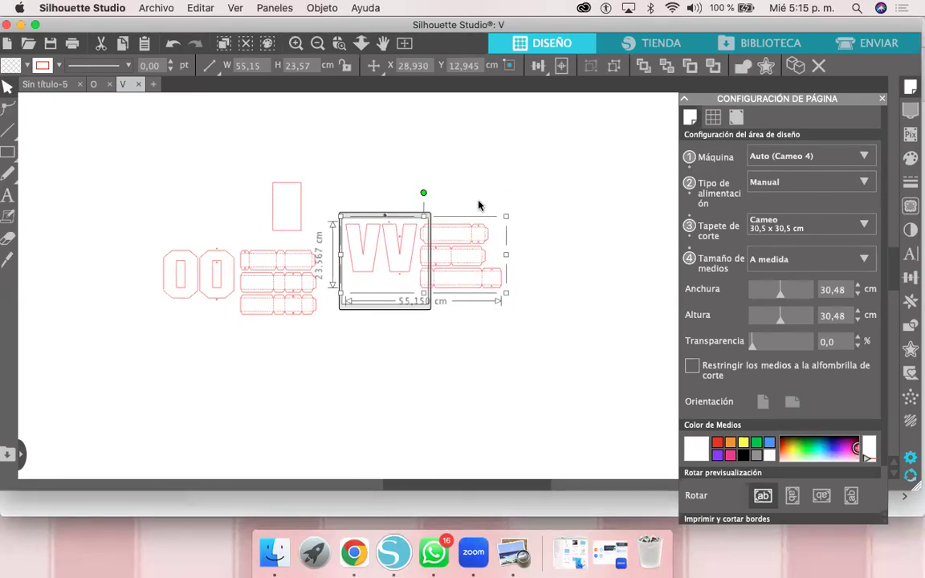
left_click_drag(476, 233, 568, 232)
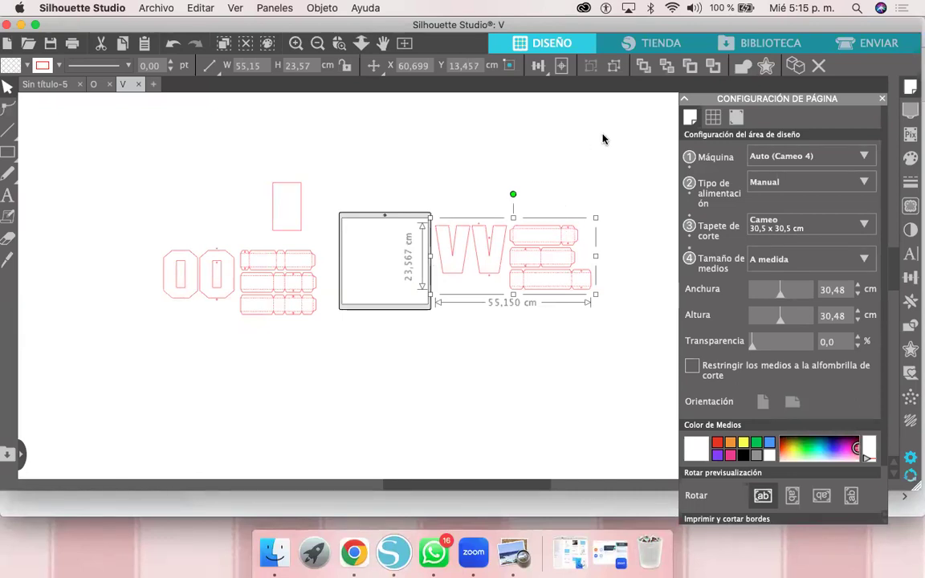
Step: Open the Silhouette Design Store in the browser and search its designs for "letter"
left_click(593, 37)
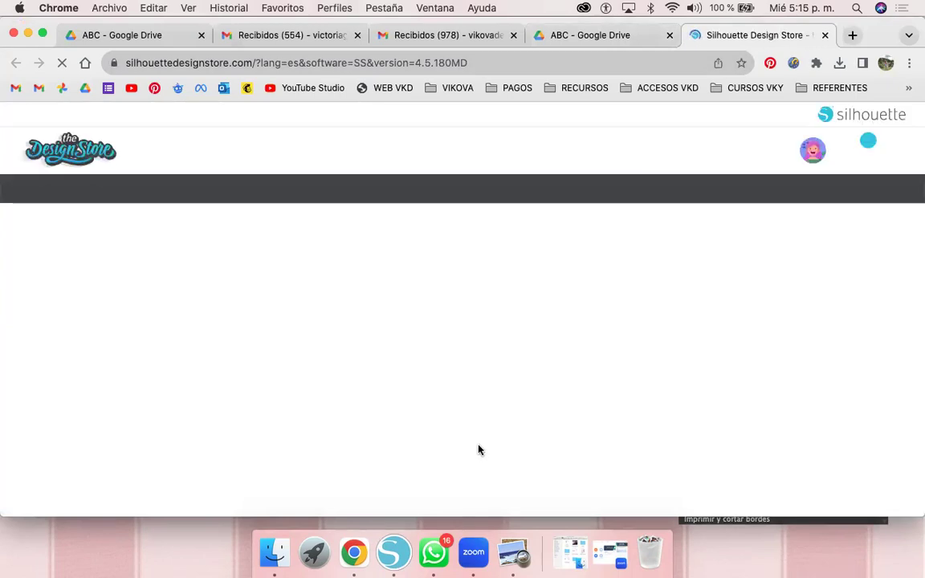
left_click(677, 190)
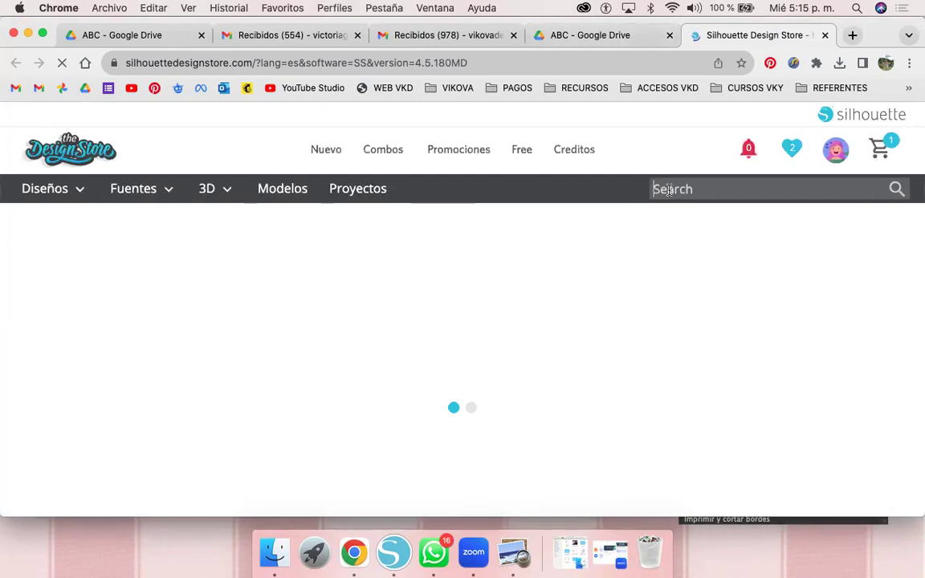
type("alphat")
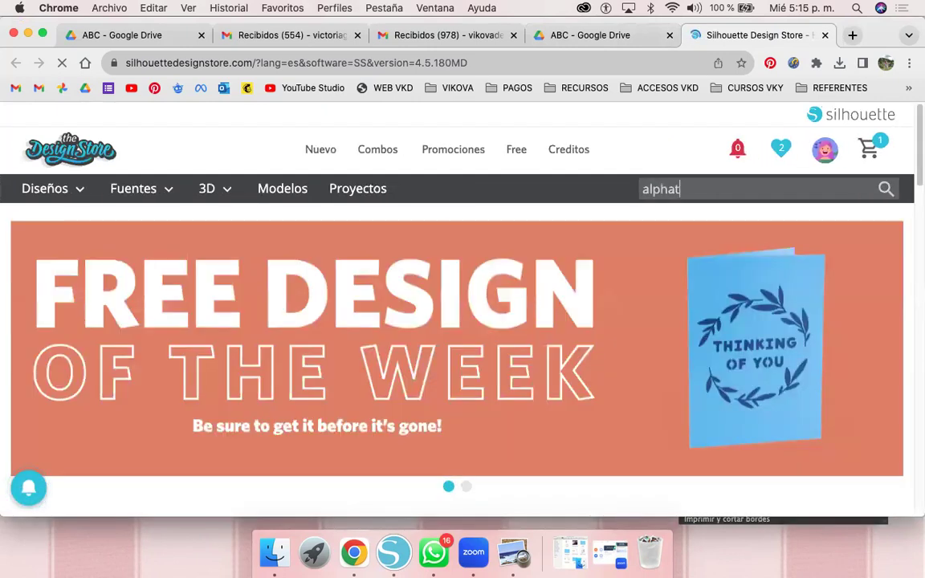
type("bet")
key("BackSpace")
key("BackSpace")
key("BackSpace")
key("BackSpace")
key("BackSpace")
key("BackSpace")
key("BackSpace")
key("BackSpace")
type("letter")
key("Return")
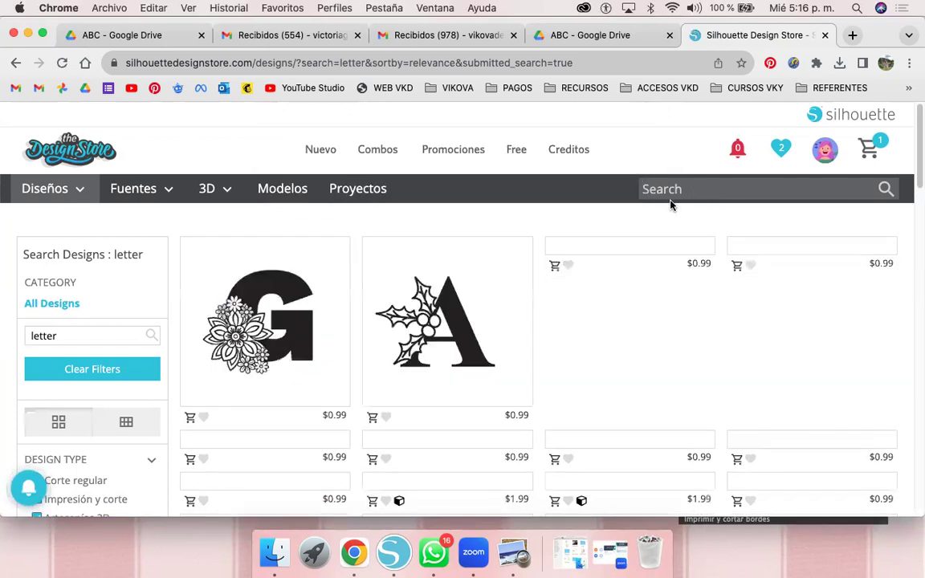
Step: Look through the letter design results, including the 3D box letters
scroll(548, 334, "down", 3)
scroll(548, 334, "down", 5)
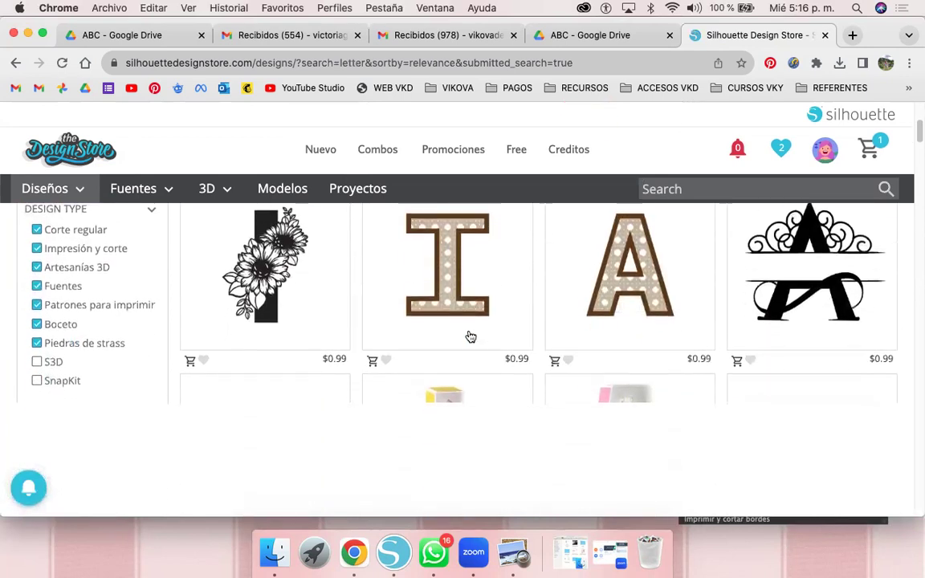
scroll(613, 343, "down", 1)
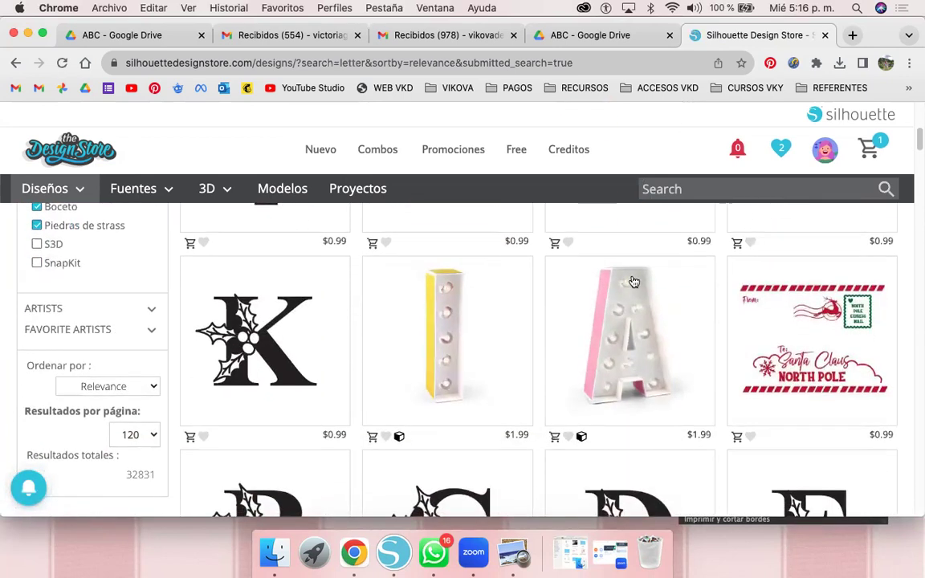
scroll(496, 374, "down", 10)
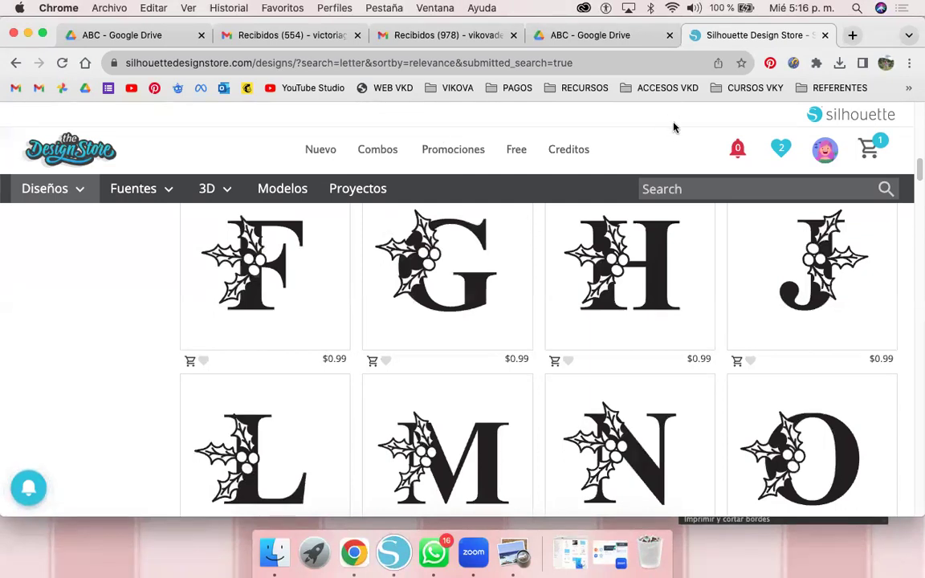
Step: Return to Silhouette Studio and shift the V pieces slightly left, up against the page edge
left_click(393, 553)
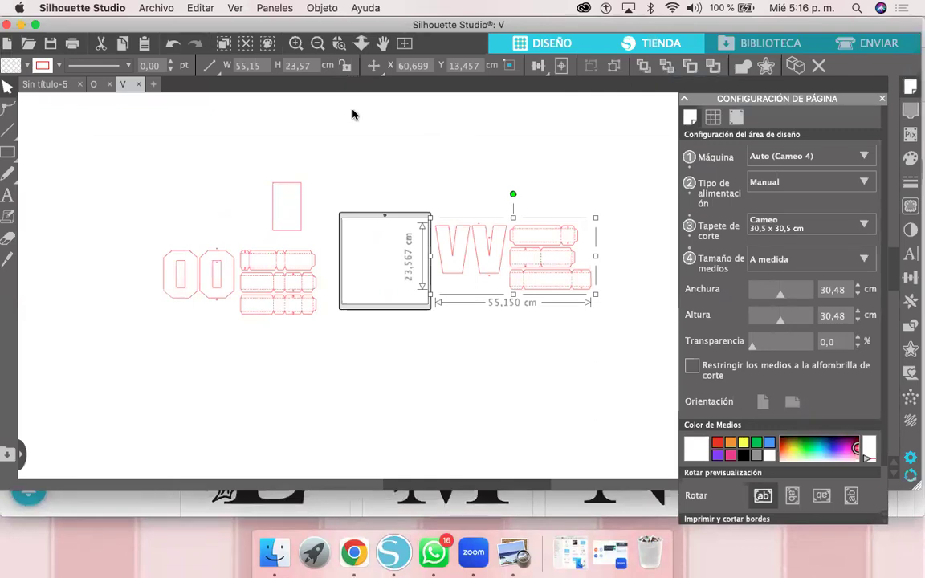
left_click(455, 255)
left_click_drag(463, 250, 460, 249)
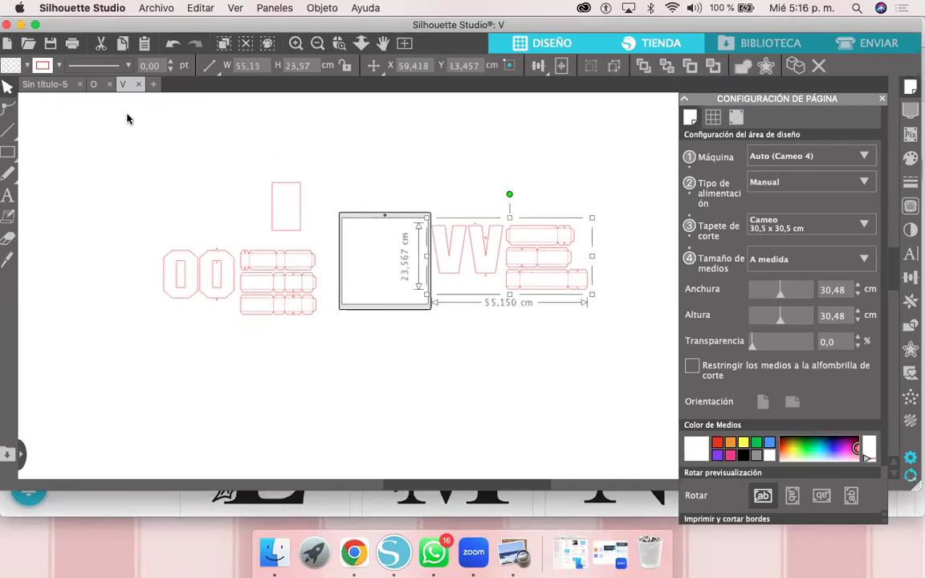
Step: Switch to Finder, check the files in the LETRAS LOVE subfolder and return to the ABC folder
left_click(274, 553)
left_click(35, 48)
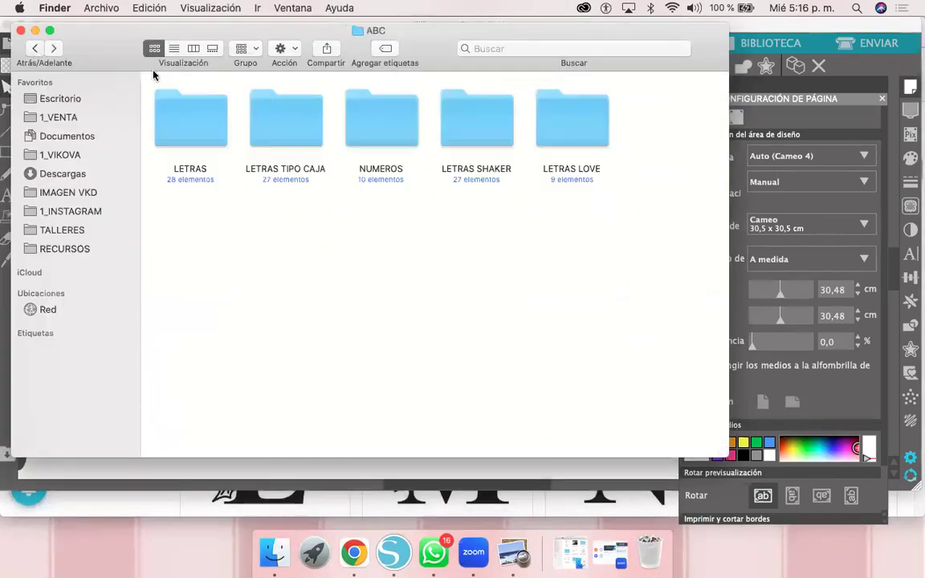
left_click(463, 121)
key("Right")
key("super+Down")
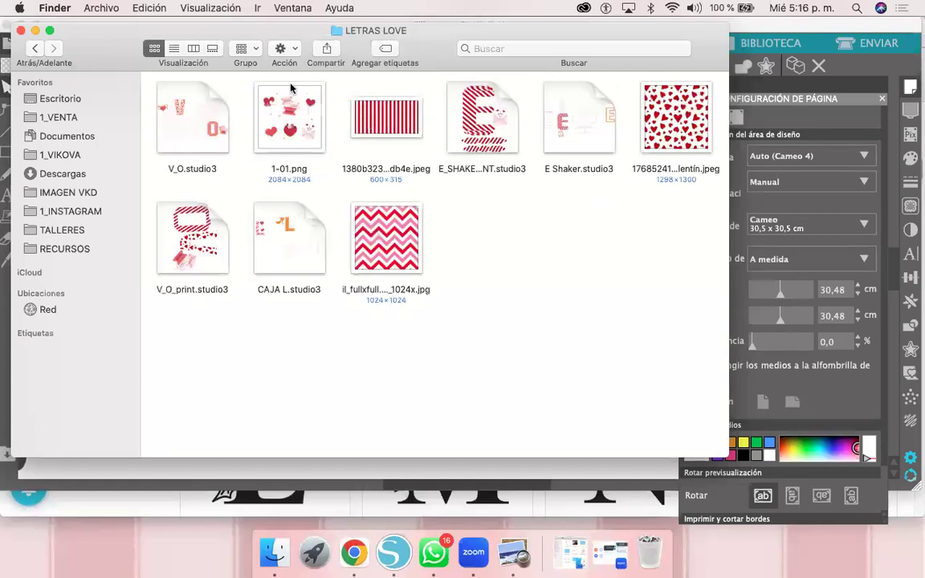
left_click(34, 48)
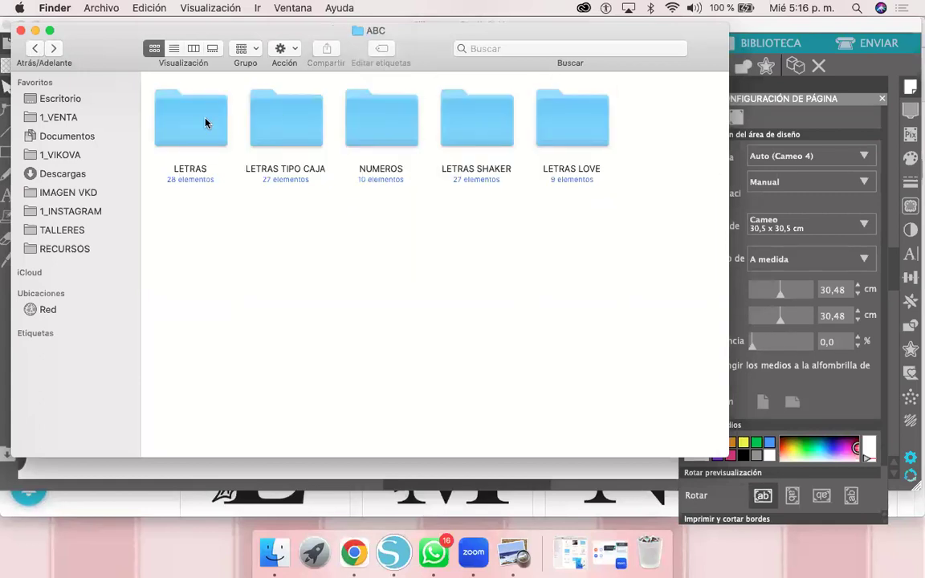
Step: Open the LETRAS SHAKER subfolder and look through its Shaker letter files
left_click(462, 125)
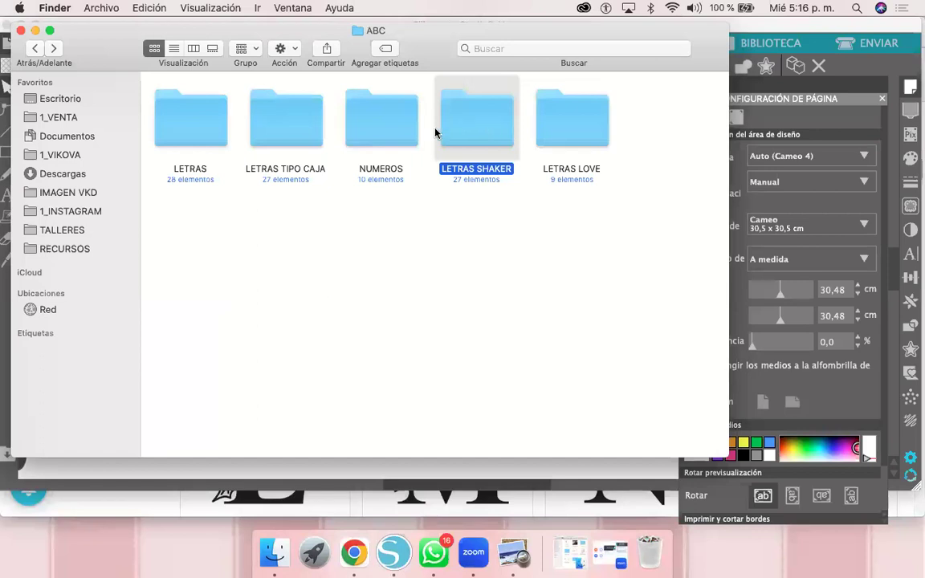
key("super+Down")
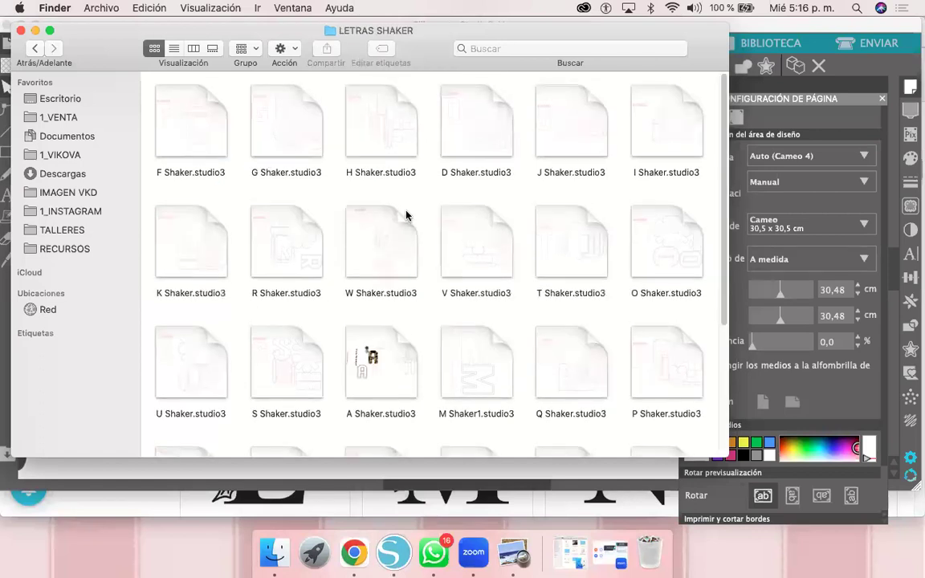
scroll(277, 160, "down", 1)
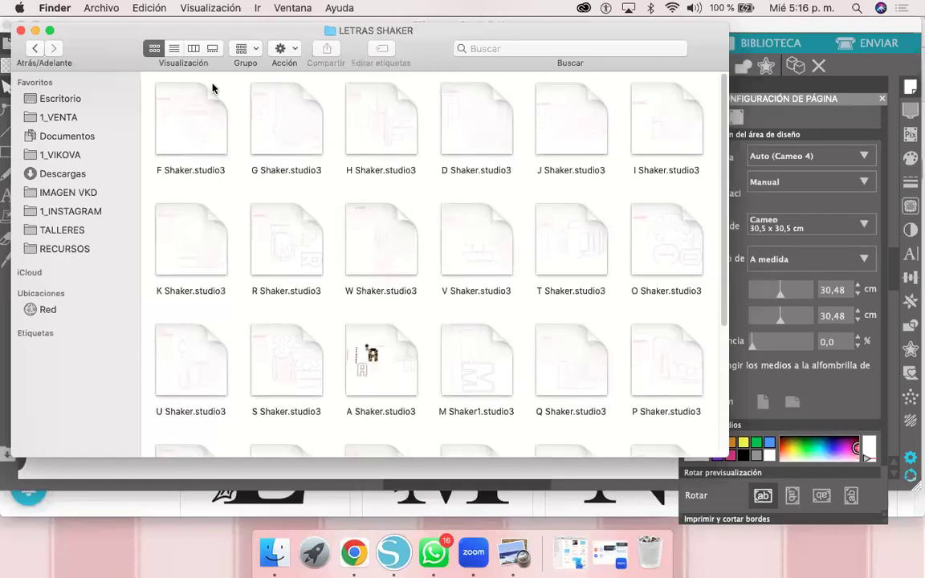
scroll(213, 88, "down", 1)
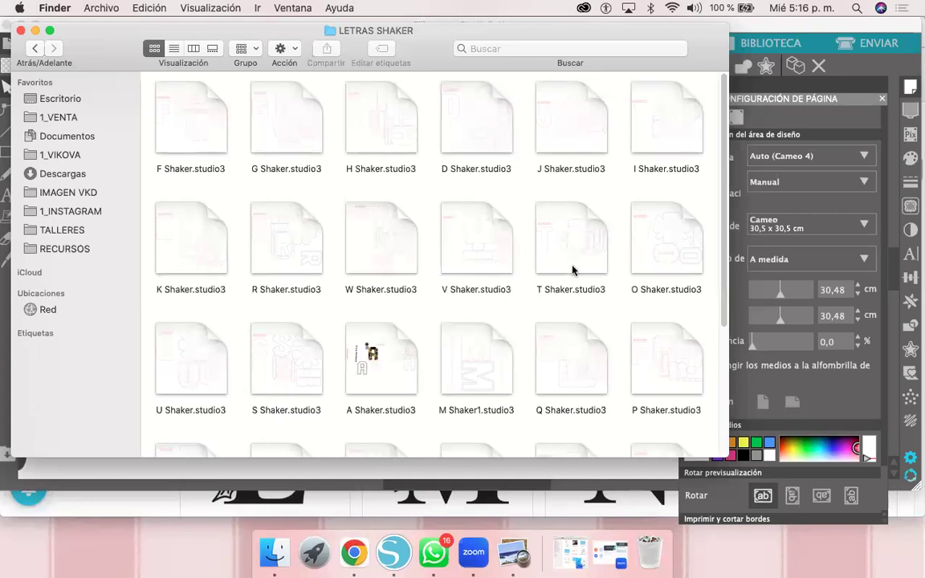
scroll(562, 277, "down", 2)
scroll(452, 281, "down", 3)
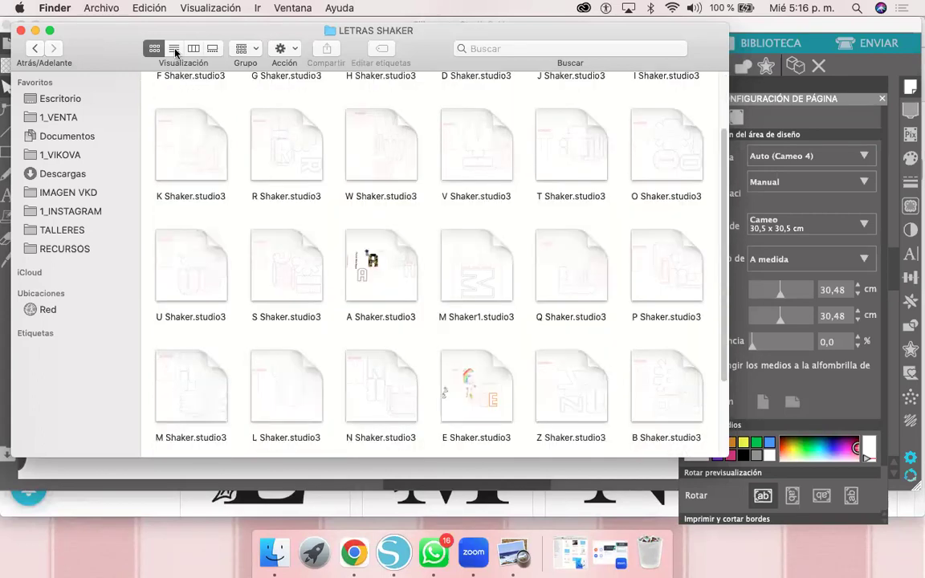
Step: Show the Shaker letter files as a list and open E Shaker.studio3 in Silhouette Studio
left_click(175, 49)
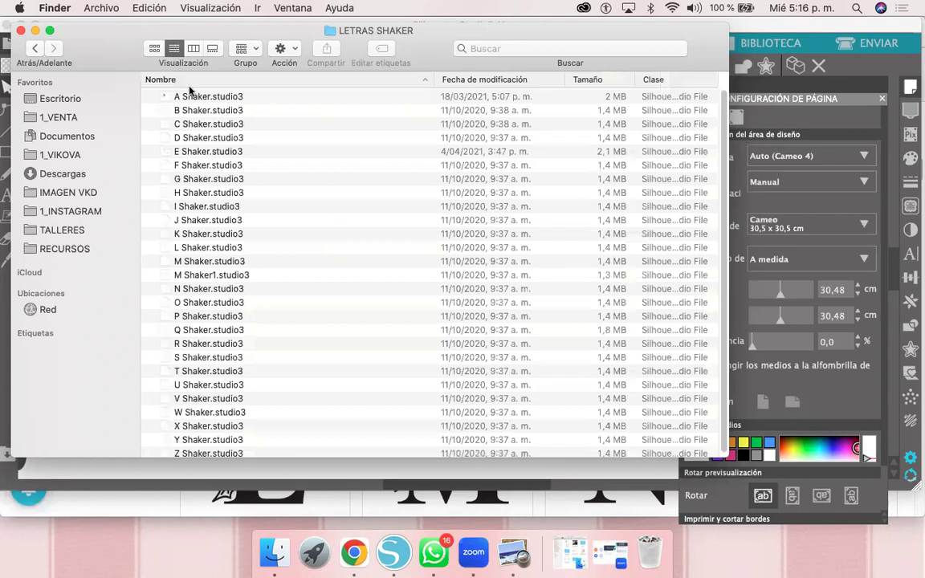
left_click(205, 153)
double_click(217, 153)
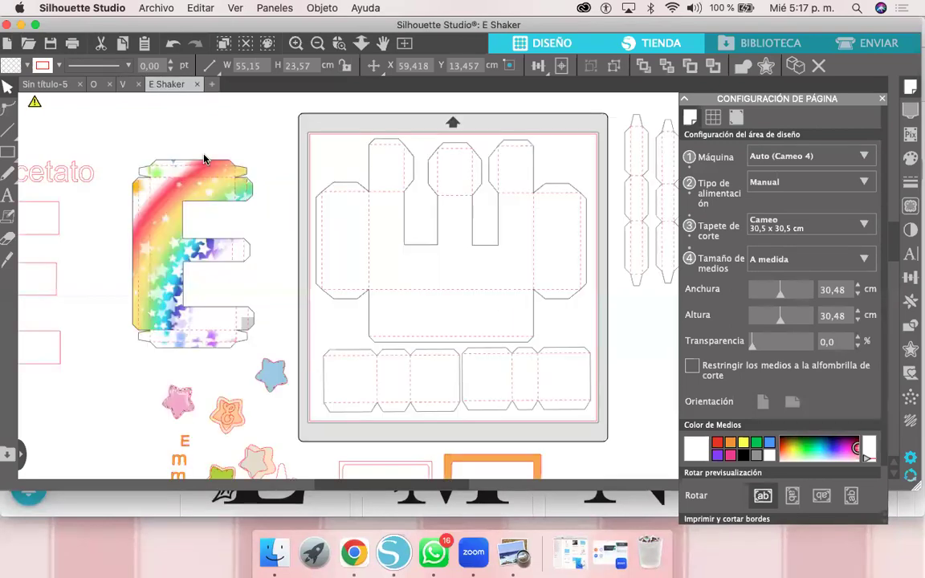
Step: Delete the stars, vertical name and cat outline beside the mat, along with the two unicorns
scroll(204, 159, "down", 1)
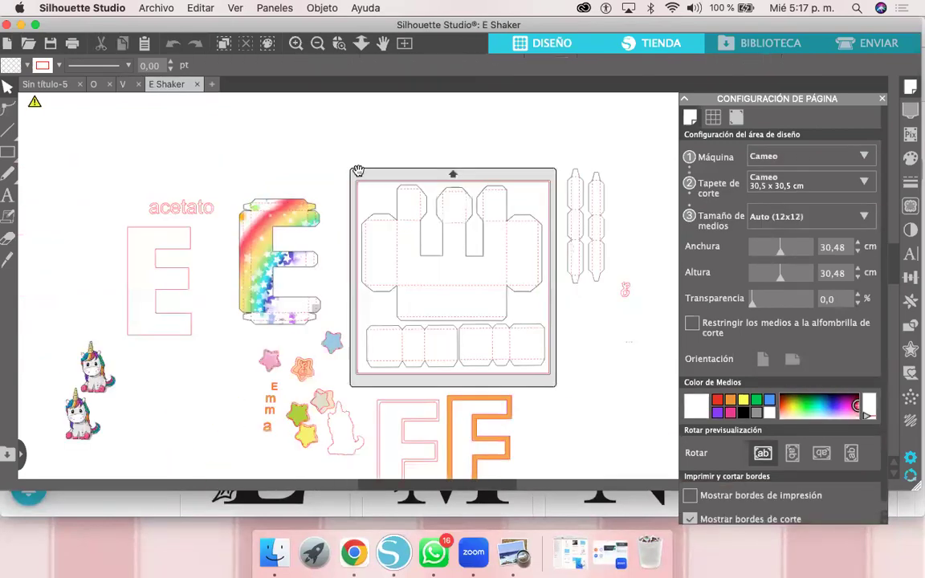
scroll(322, 132, "down", 2)
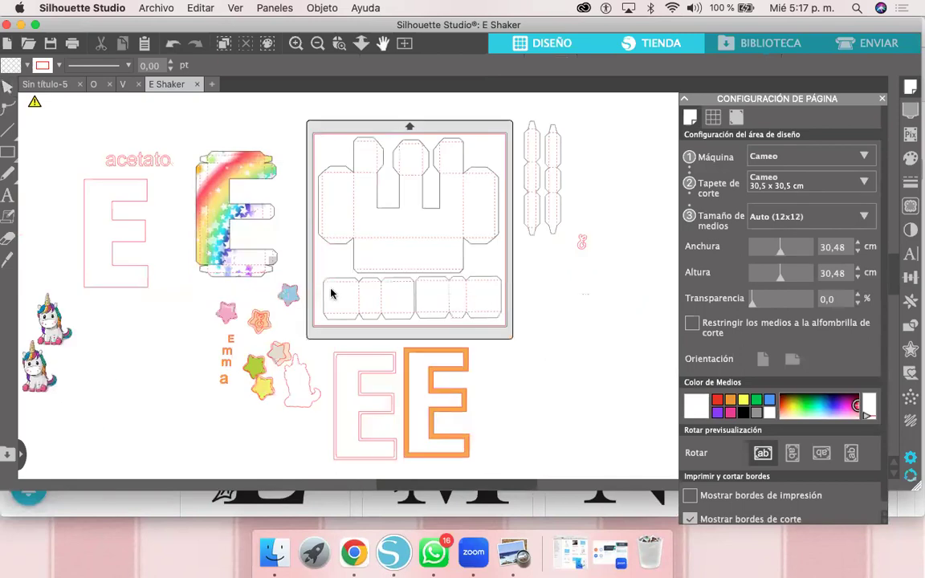
left_click_drag(306, 435, 217, 309)
left_click(217, 310, "shift")
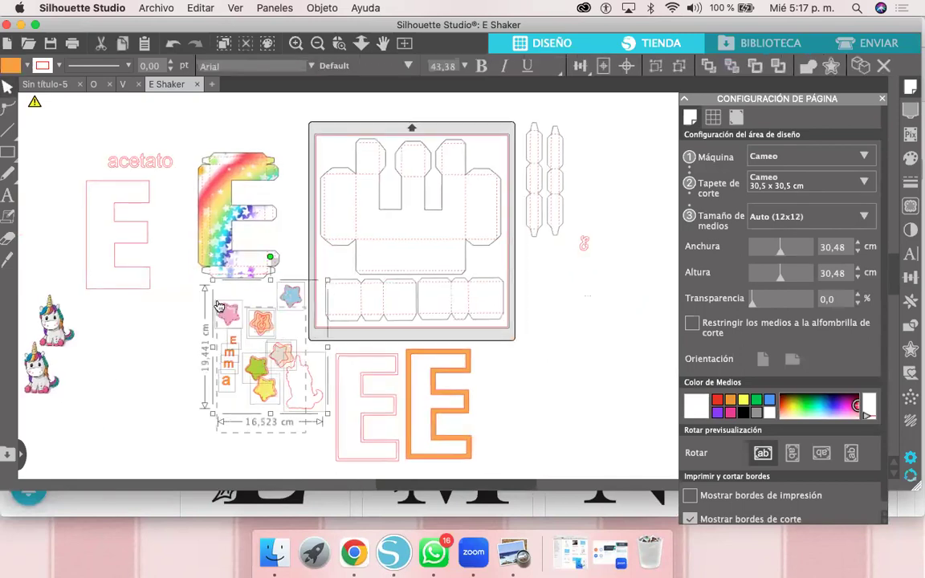
key("Delete")
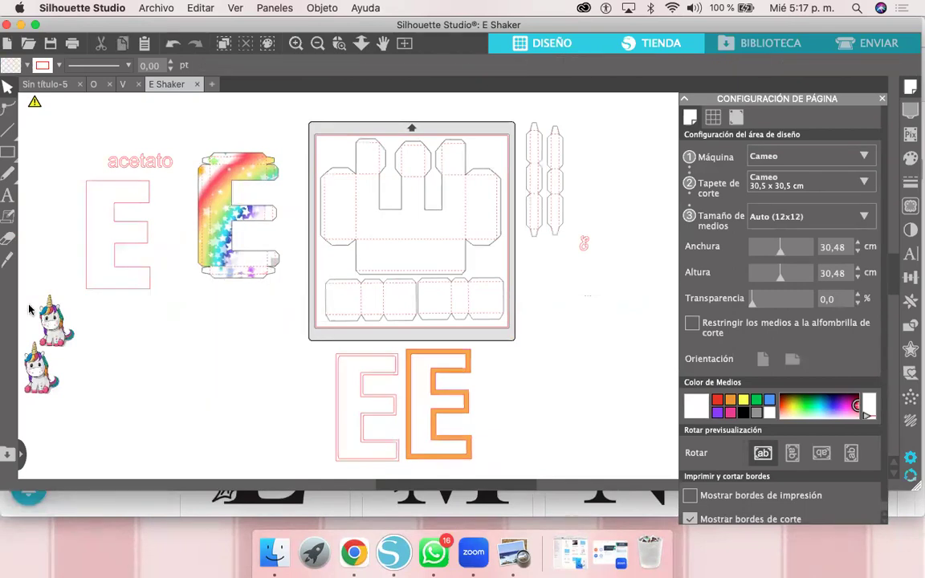
left_click(29, 309)
key("Delete")
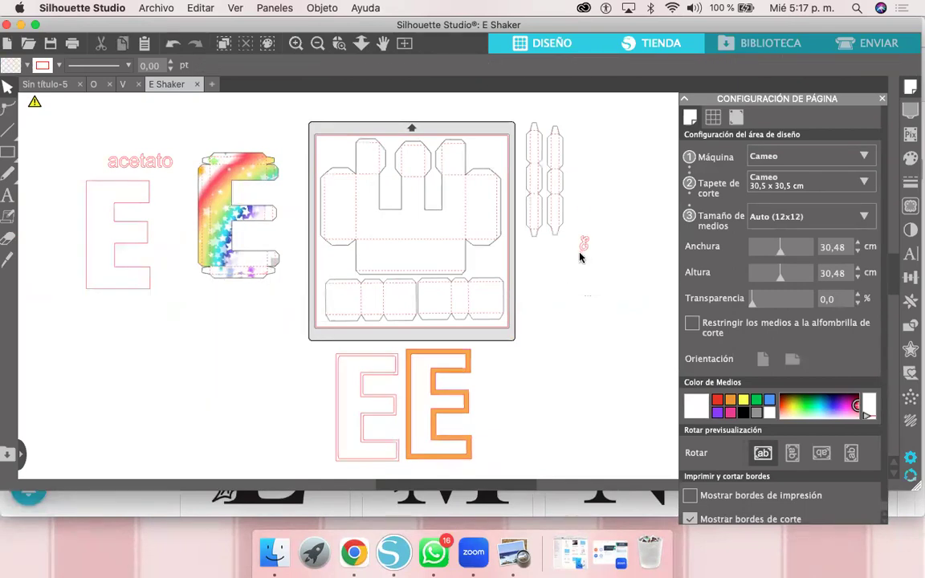
Step: Delete the small ornament beside the side strips and the unfilled double-outline E below the mat
left_click(582, 253)
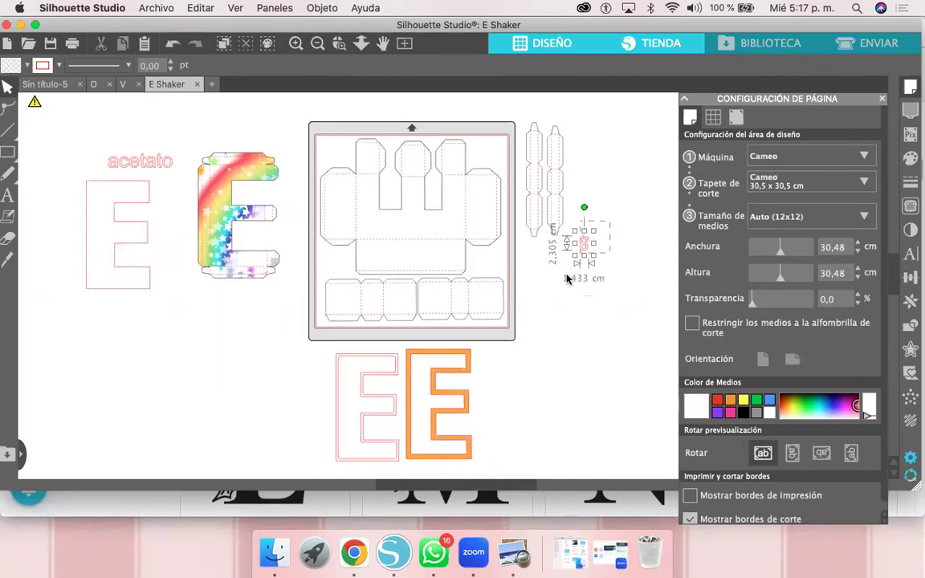
key("Delete")
left_click(363, 363)
key("Delete")
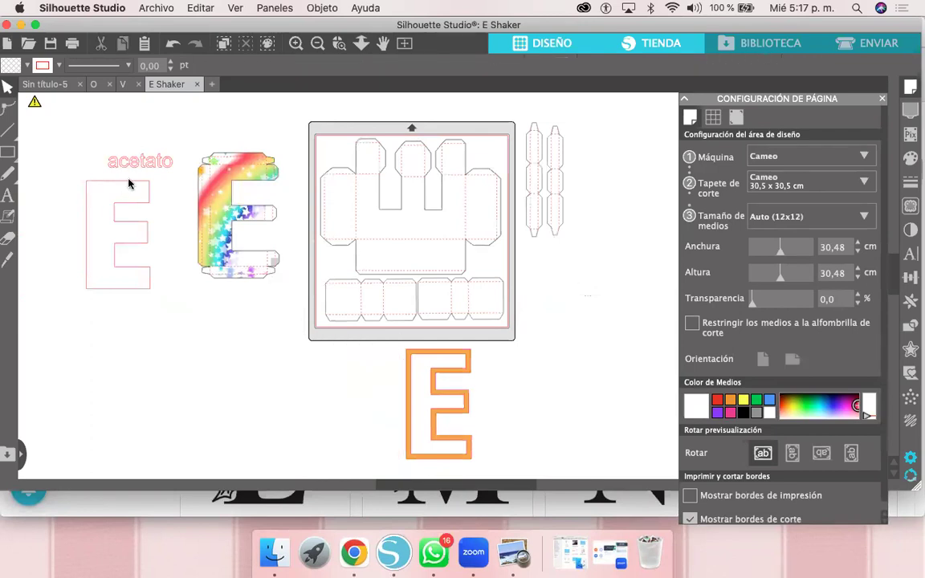
Step: Move the acetate E outline slightly up and to the right, directly beneath its acetato label
left_click(130, 183)
left_click_drag(135, 176, 170, 175)
left_click(163, 184)
left_click(532, 283)
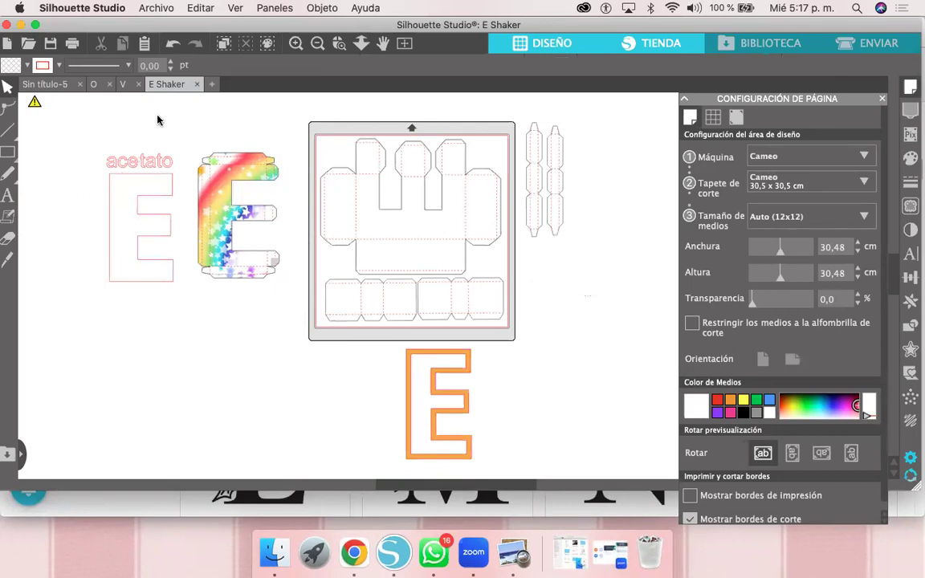
Step: Draw a reference rectangle about 17.08 × 10.36 cm over the E box's central panel and move it below the rainbow E
left_click(7, 153)
left_click_drag(355, 173, 463, 243)
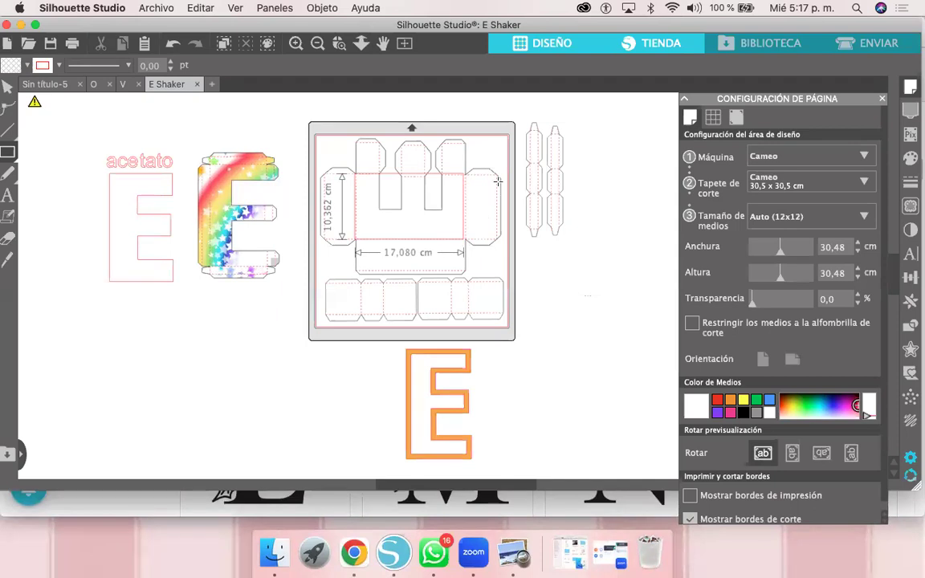
key("v")
left_click_drag(617, 133, 105, 435)
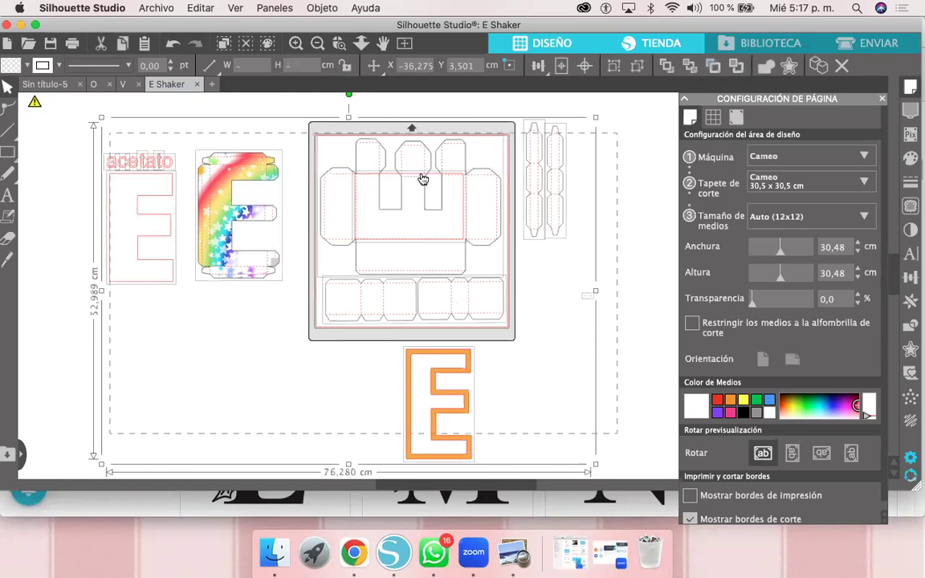
left_click(399, 153)
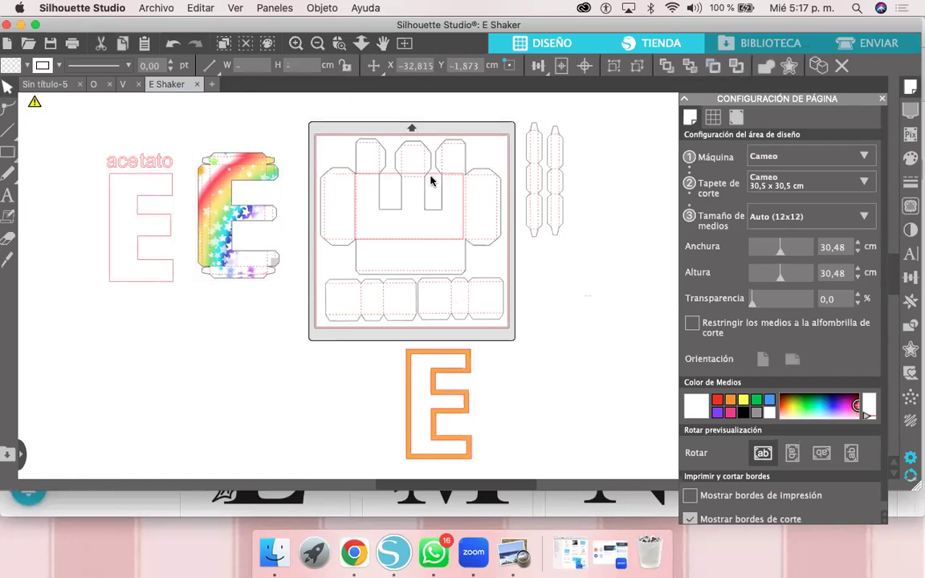
left_click_drag(439, 175, 258, 310)
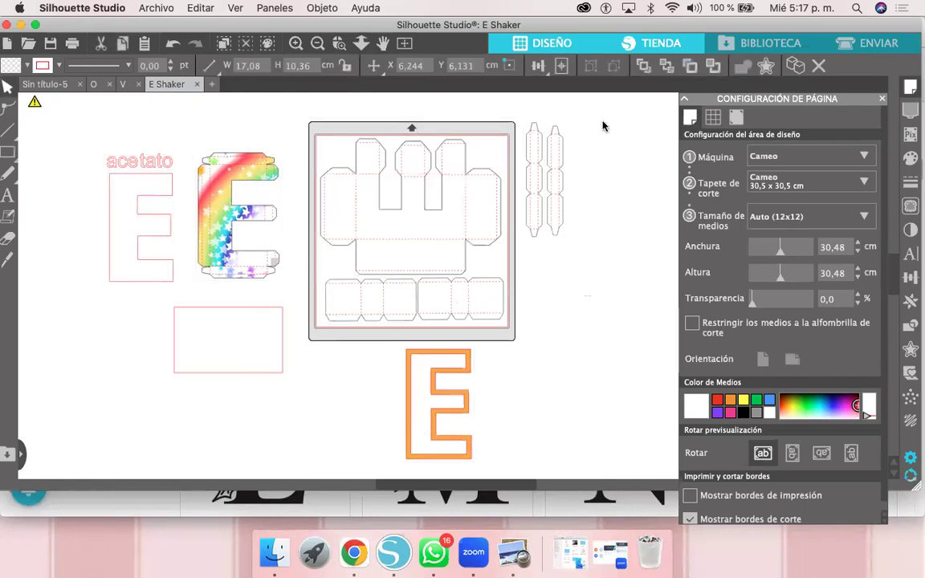
Step: Scale all the E pieces together to about 75.55 cm overall width and move them down to the reference rectangle
left_click(388, 334)
key("super+a")
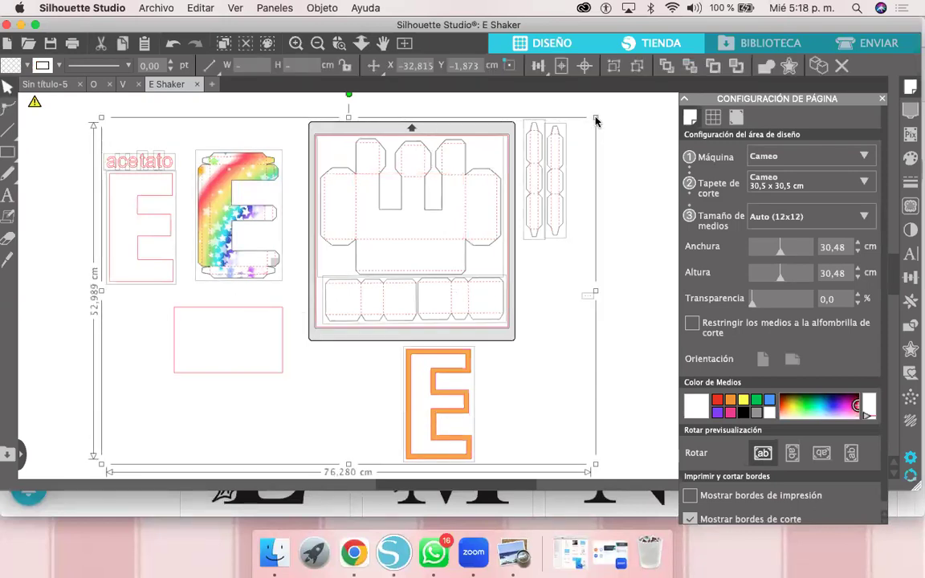
left_click_drag(593, 123, 590, 125)
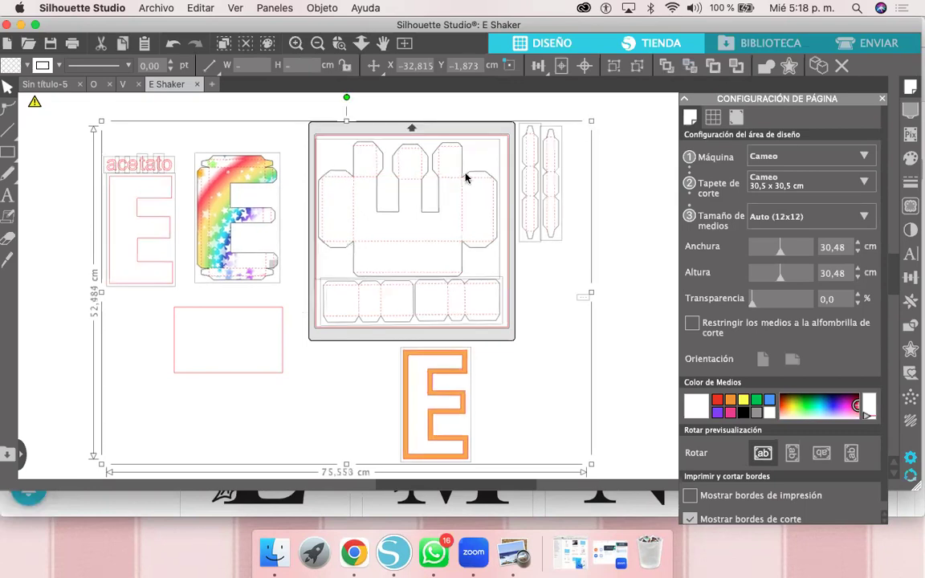
left_click_drag(458, 186, 282, 312)
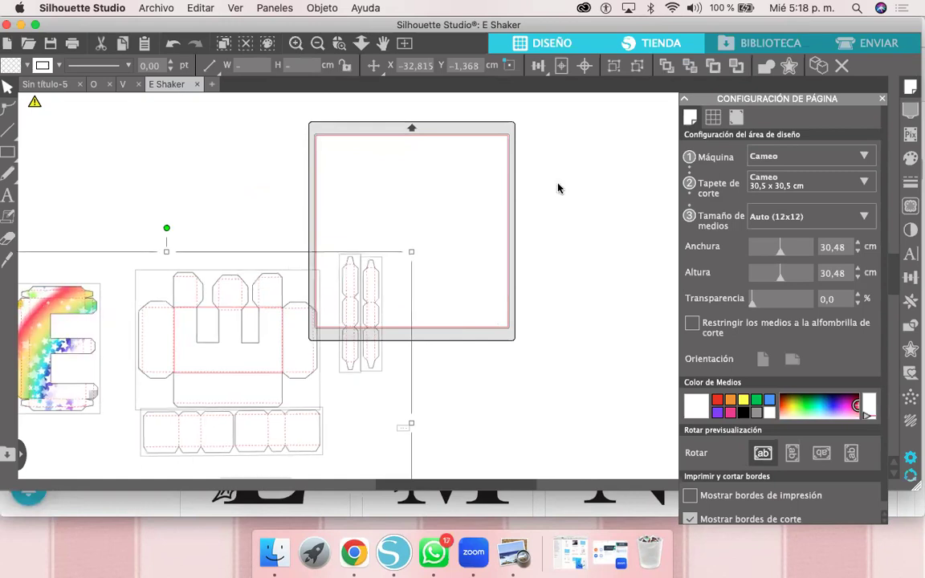
Step: Return the E pieces to their place on the mat and delete the reference rectangle
key("super+z")
key("super+z")
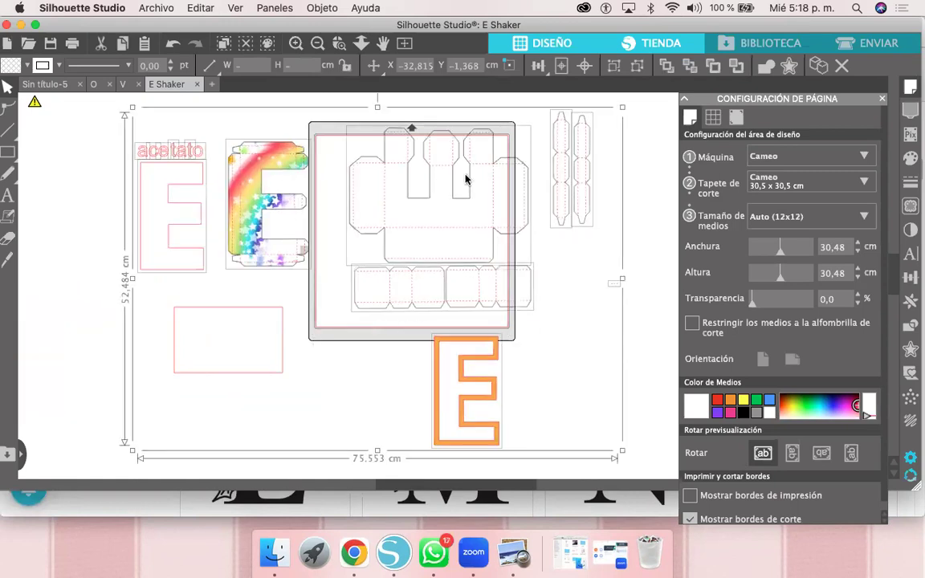
key("super+z")
key("super+z")
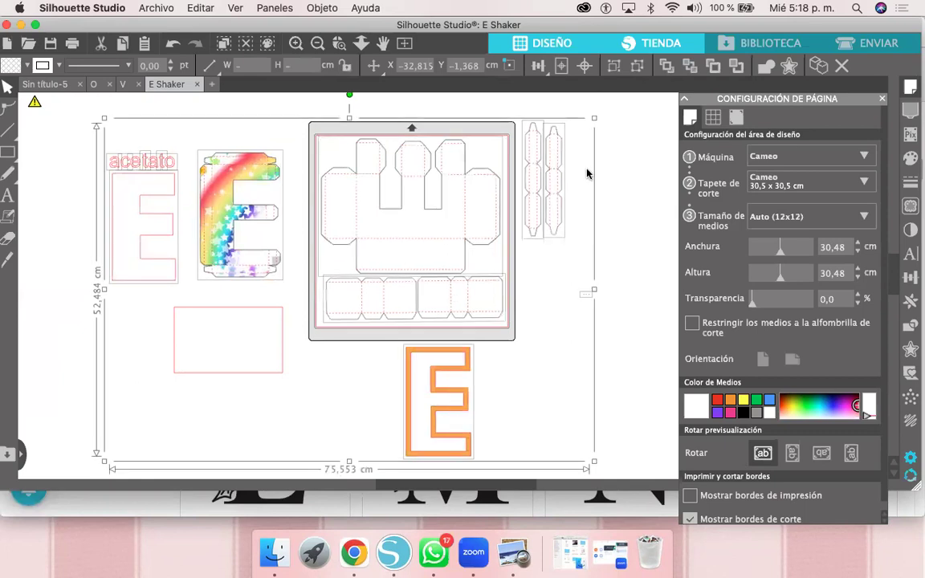
key("super+z")
left_click(252, 370)
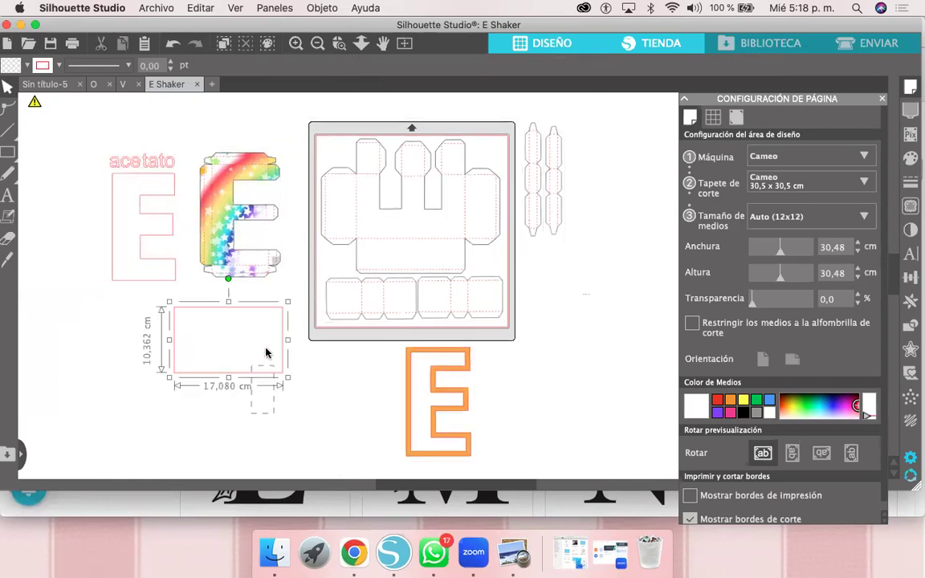
key("Delete")
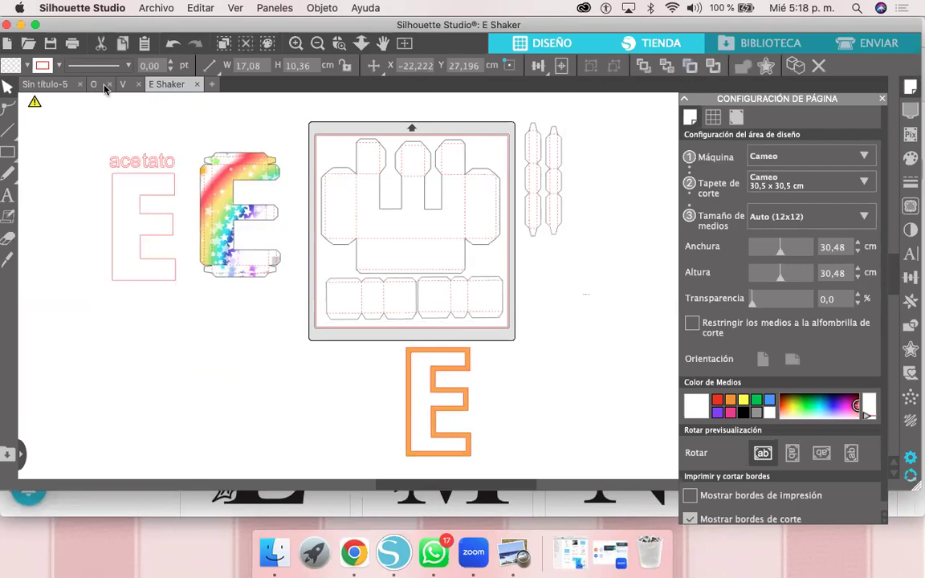
Step: Check the O and V documents and close the O document without saving its changes
left_click(103, 85)
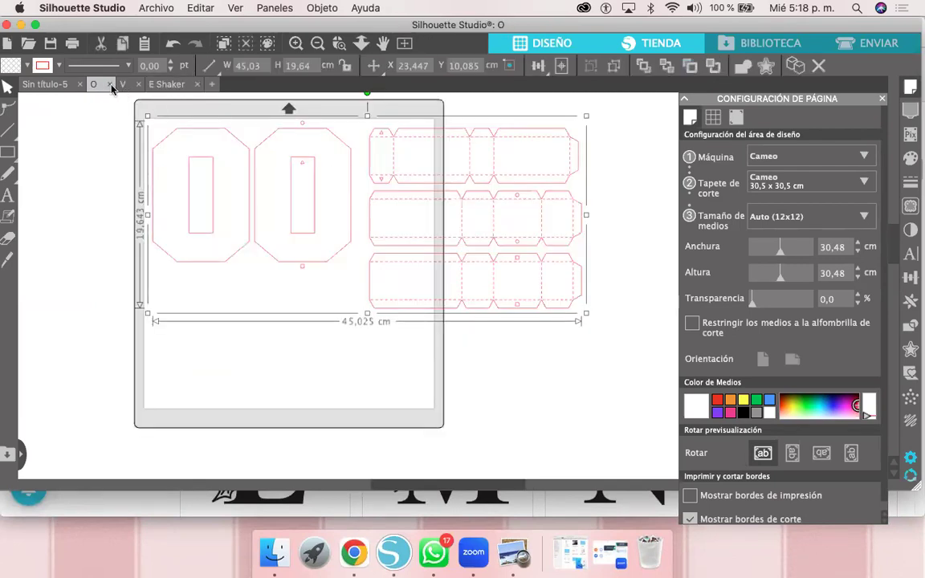
left_click(117, 85)
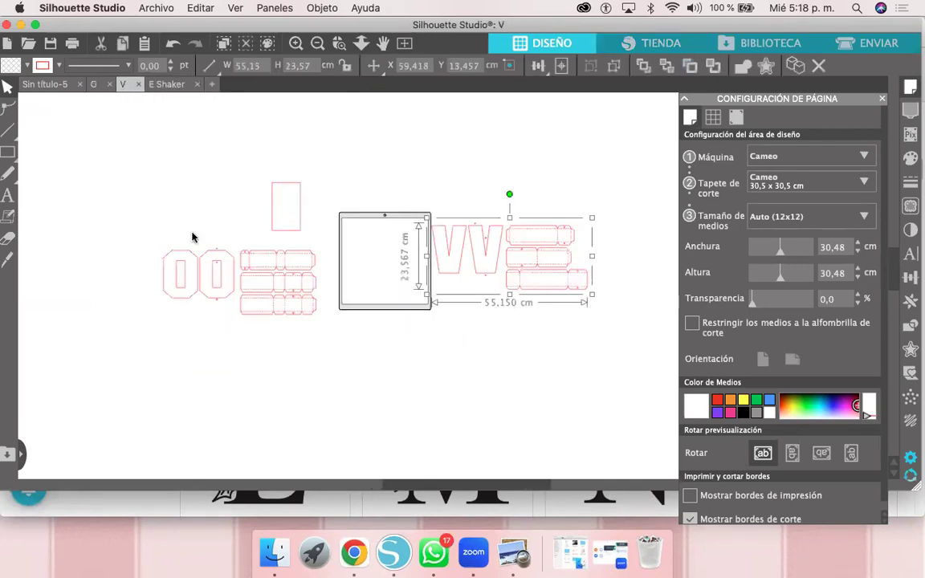
left_click(108, 84)
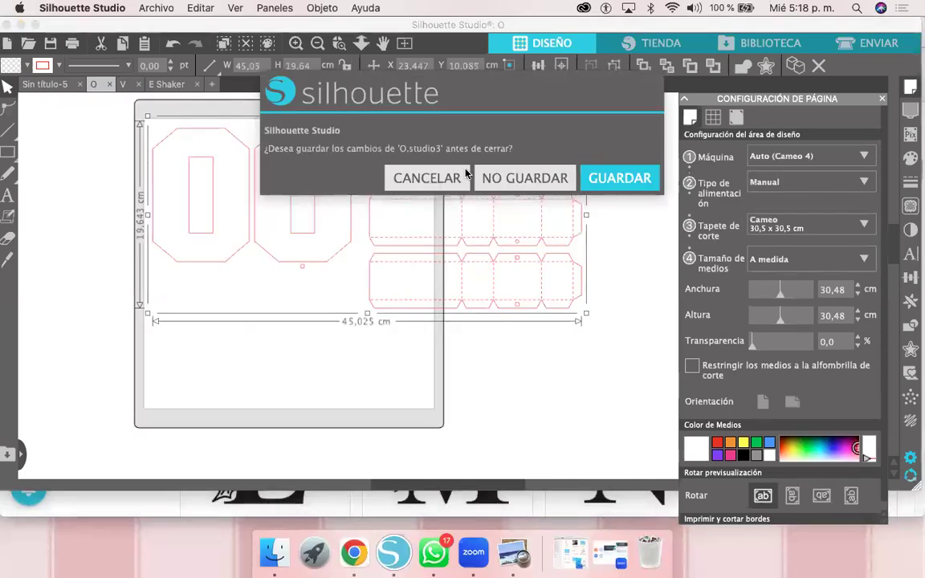
left_click(516, 181)
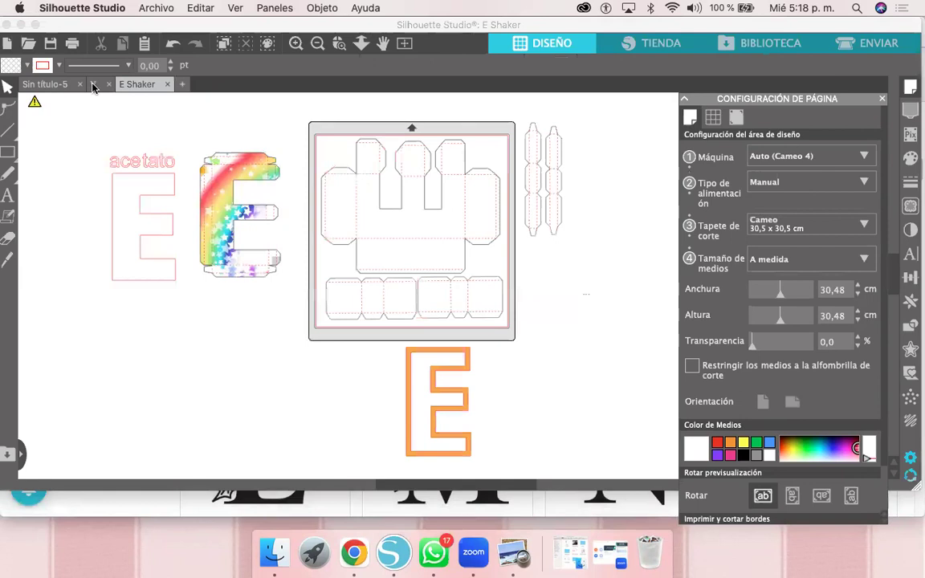
left_click(92, 84)
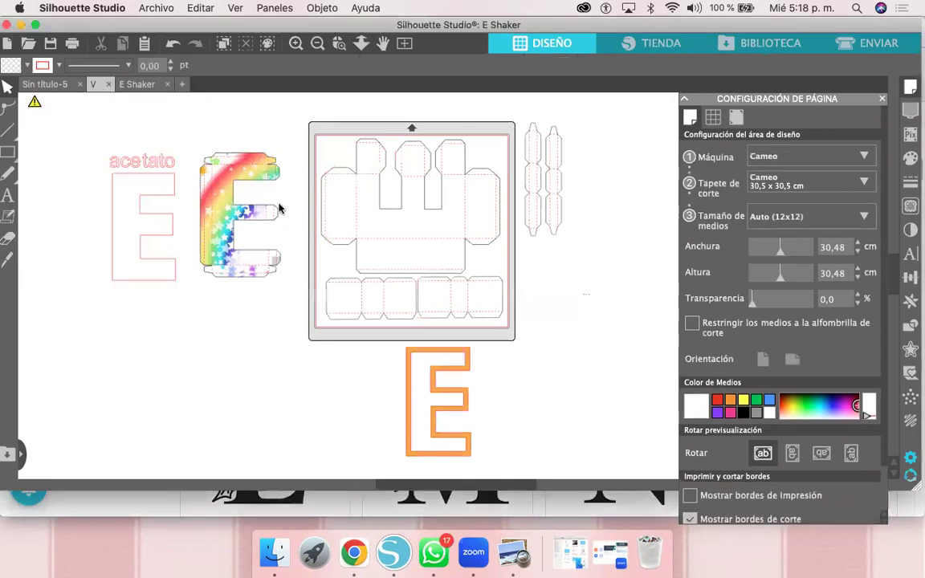
Step: Switch to Finder, go to the LETRAS TIPO CAJA folder inside ABC and open 3d l letter box - #30048.studio
left_click(276, 553)
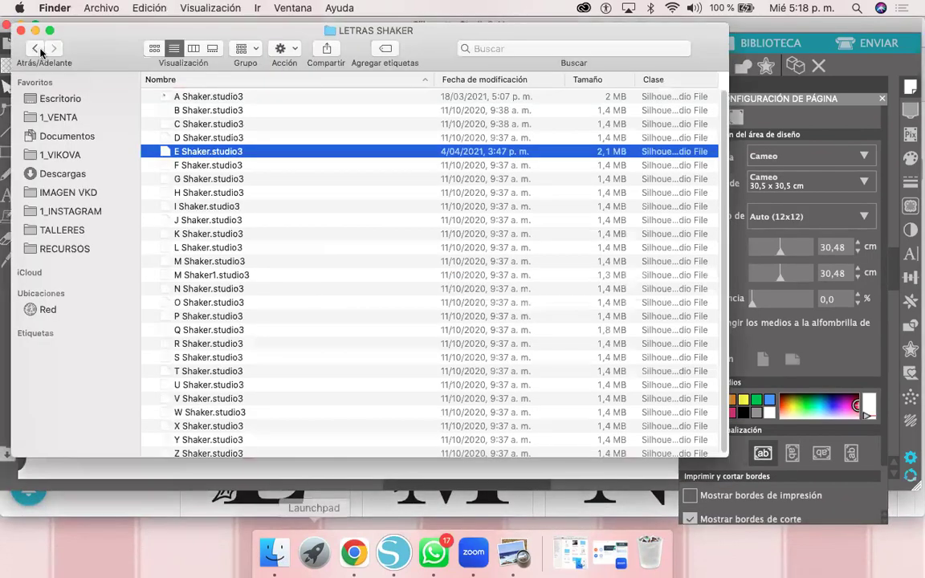
left_click(34, 48)
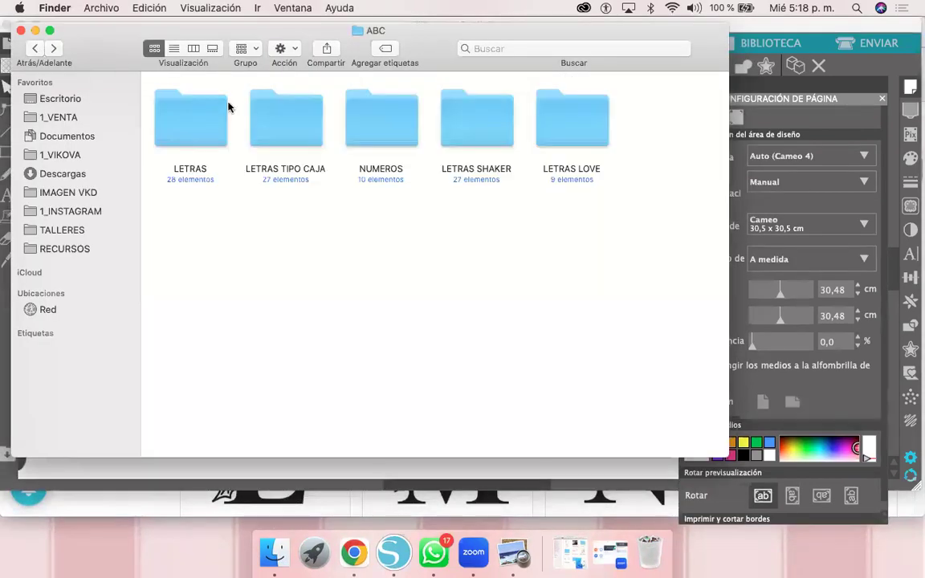
left_click(292, 125)
double_click(292, 125)
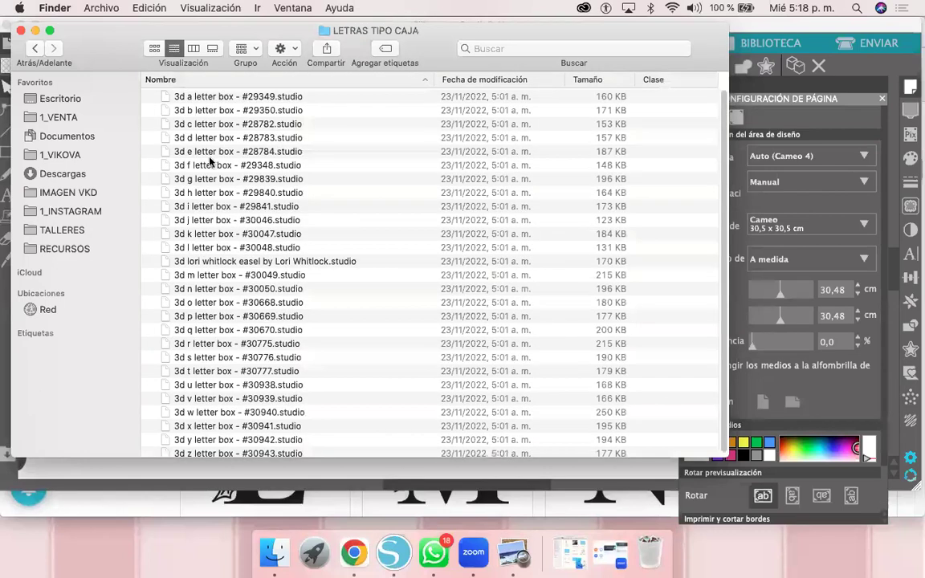
double_click(218, 249)
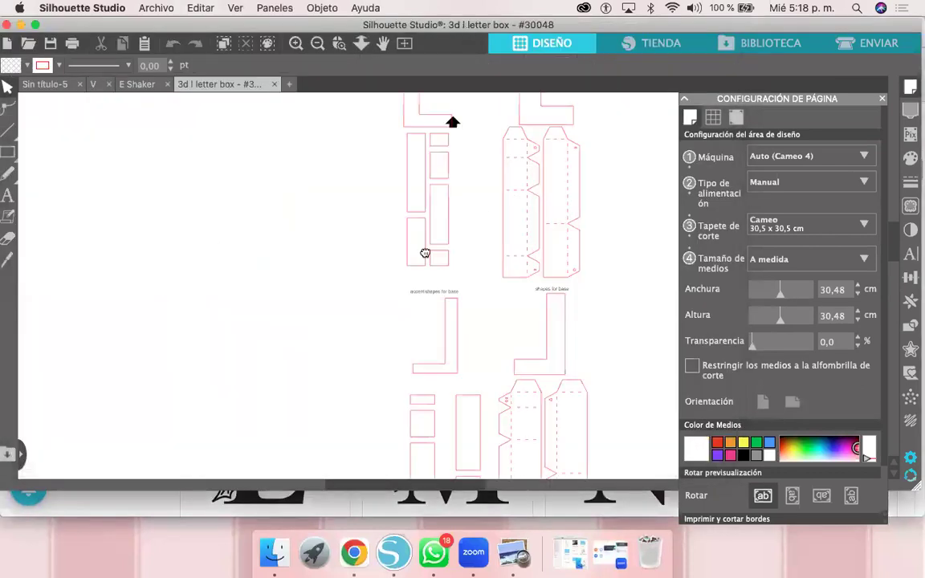
Step: Set the feed type for the L box document to Manual in the page setup
scroll(430, 281, "right", 5)
scroll(430, 281, "up", 3)
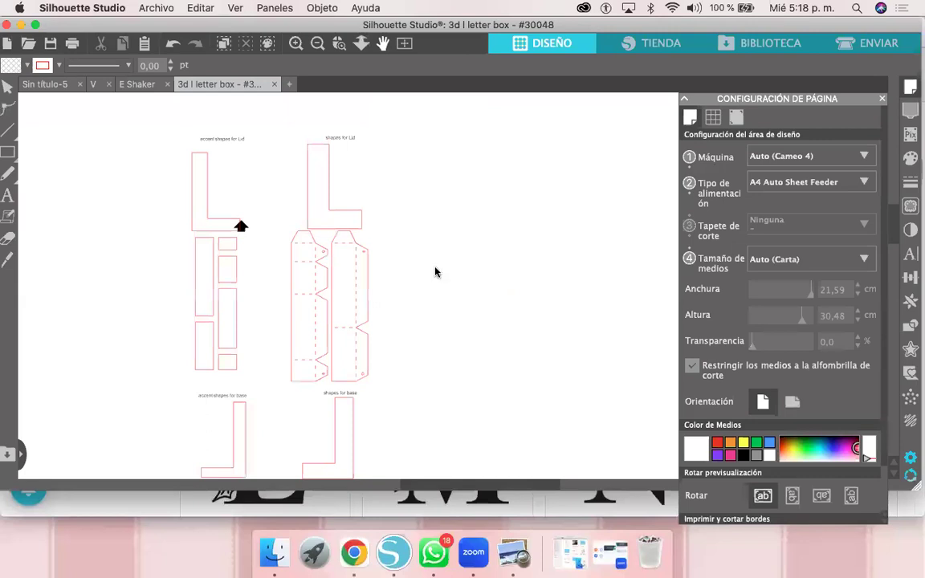
scroll(436, 270, "left", 2)
scroll(435, 271, "down", 1)
scroll(436, 283, "down", 2)
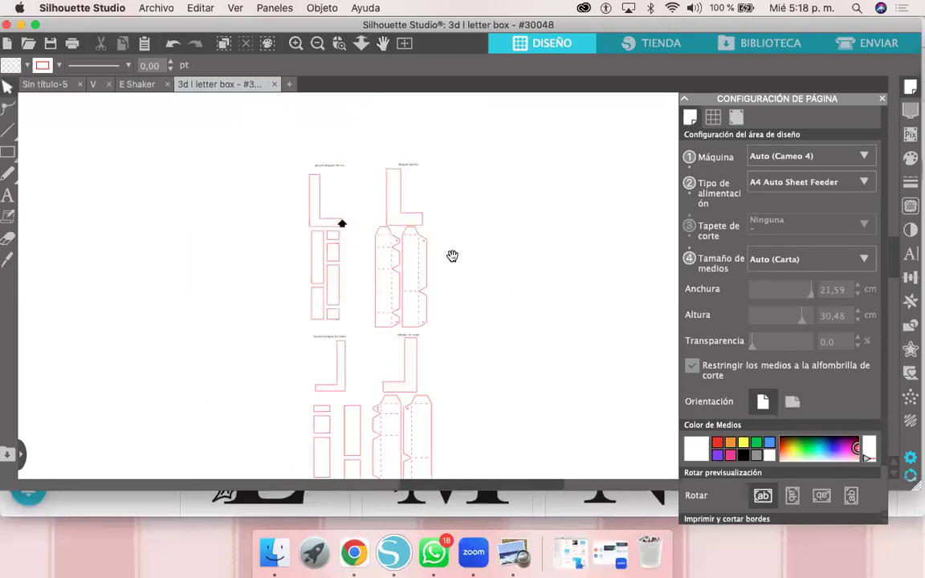
scroll(450, 227, "down", 2)
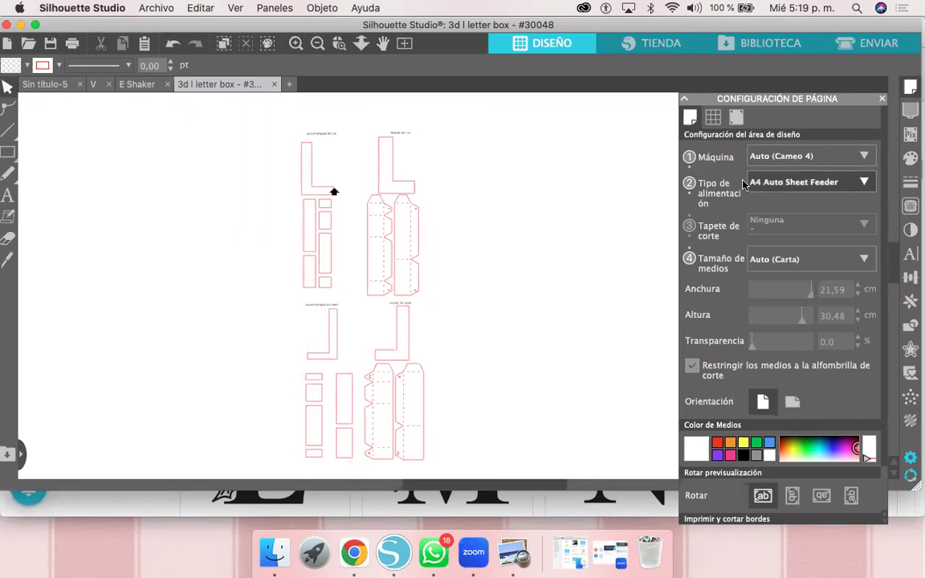
left_click(911, 89)
left_click(911, 90)
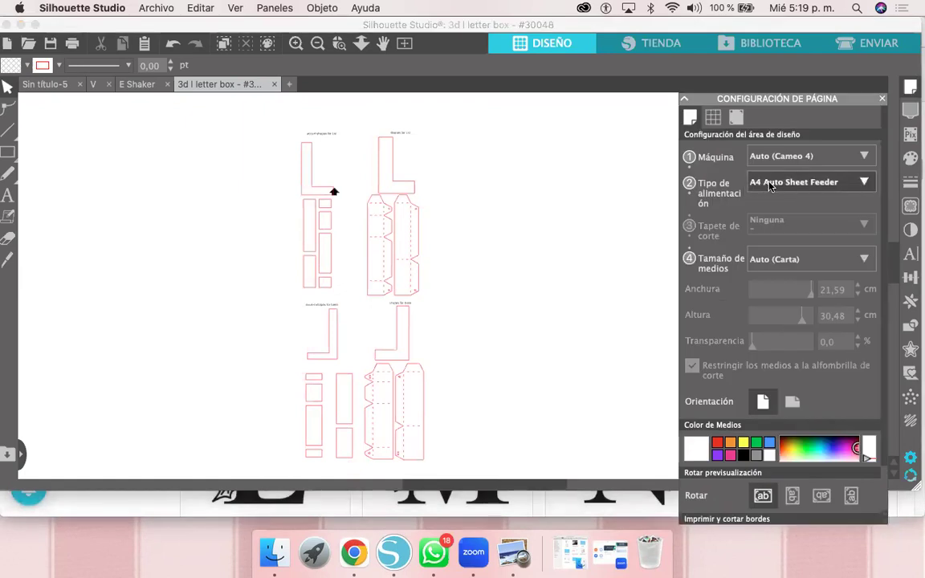
left_click(770, 184)
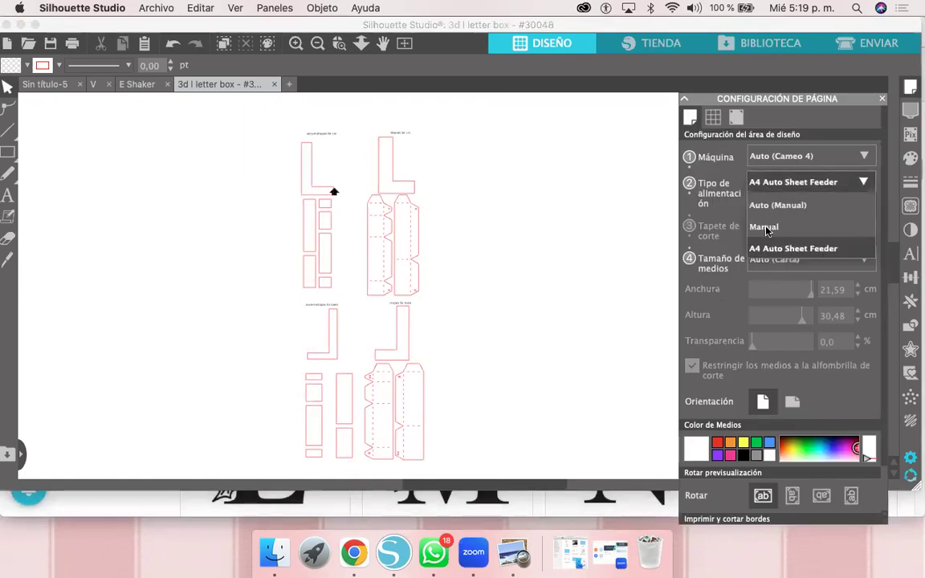
left_click(757, 227)
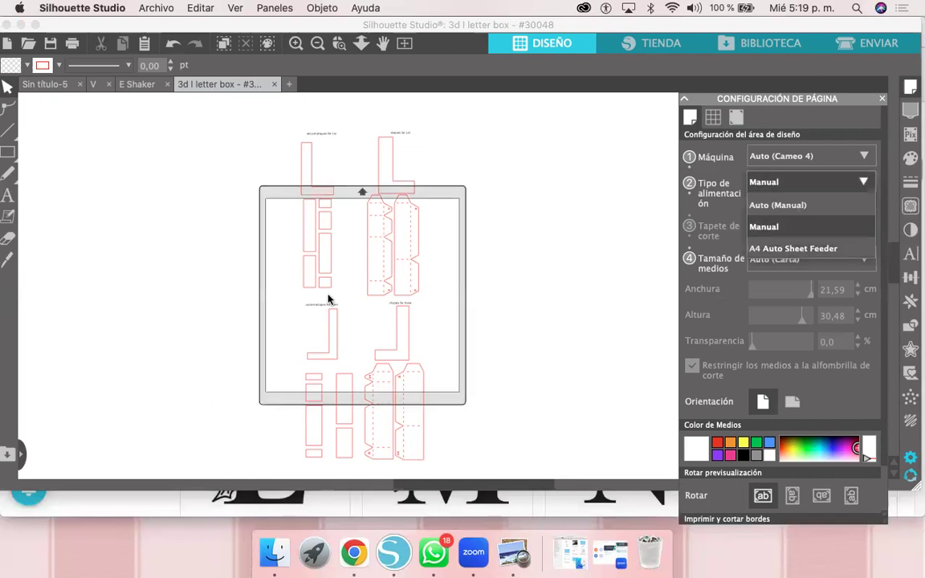
left_click(727, 219)
left_click(778, 215)
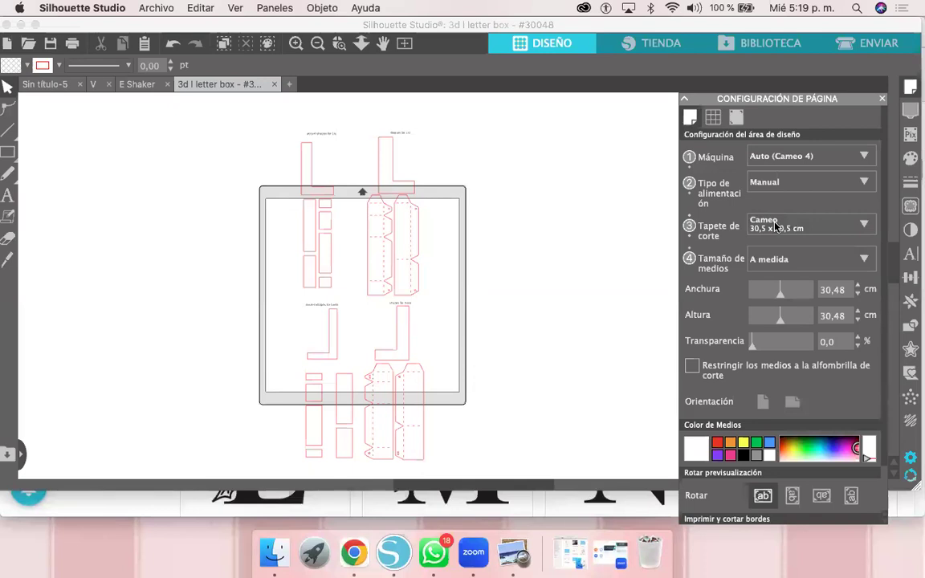
Step: Set the cutting mat to Cameo 30,5 x 61,0 cm and the media size to Auto (12x24) in portrait orientation
left_click(779, 229)
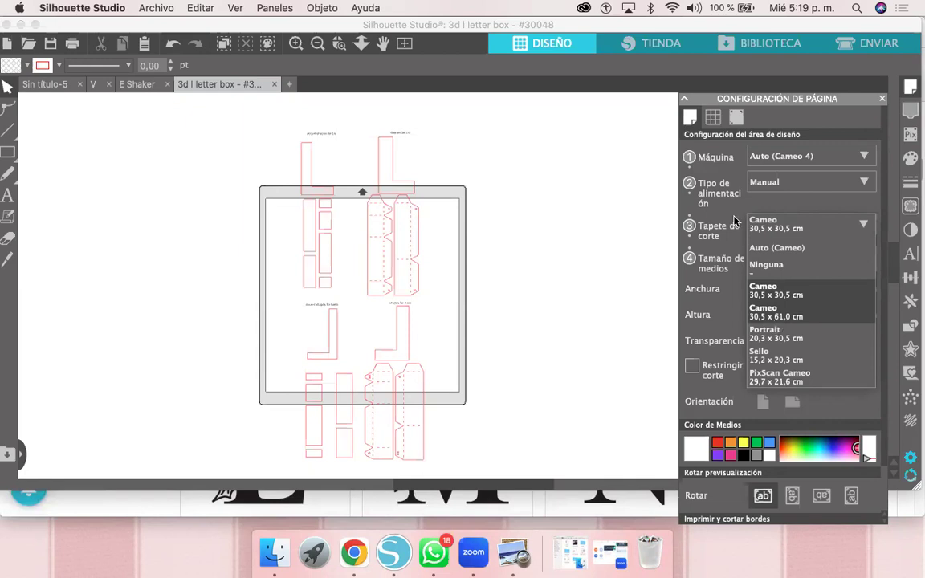
left_click(767, 315)
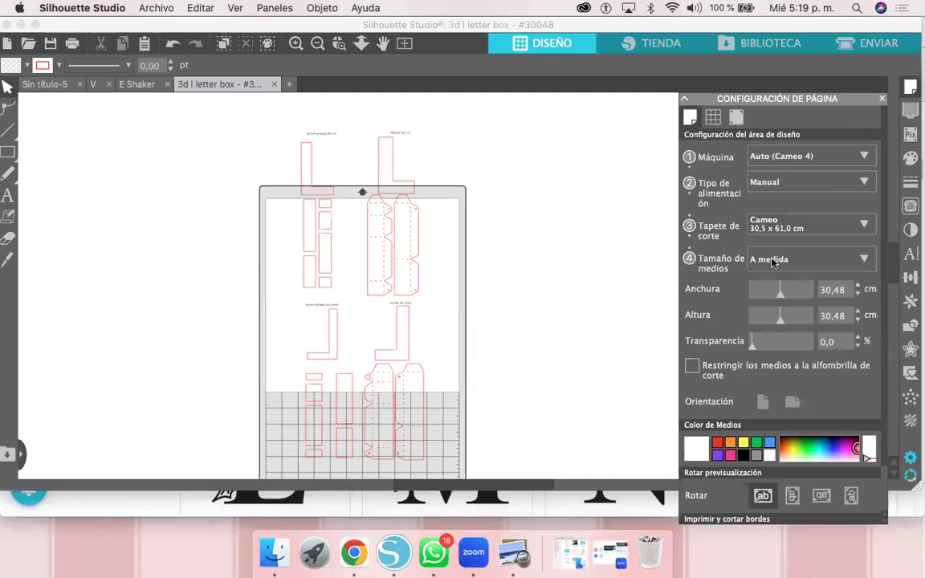
left_click(773, 261)
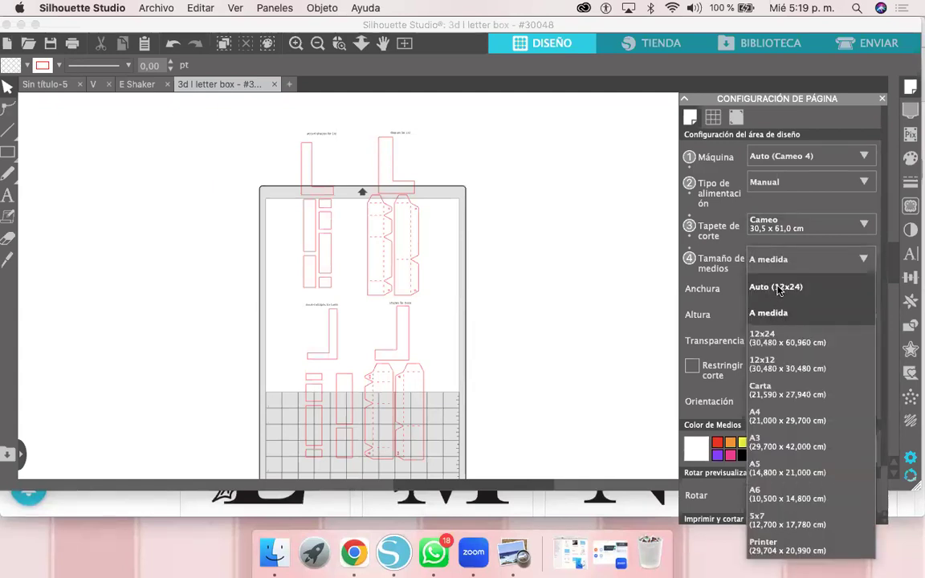
left_click(778, 290)
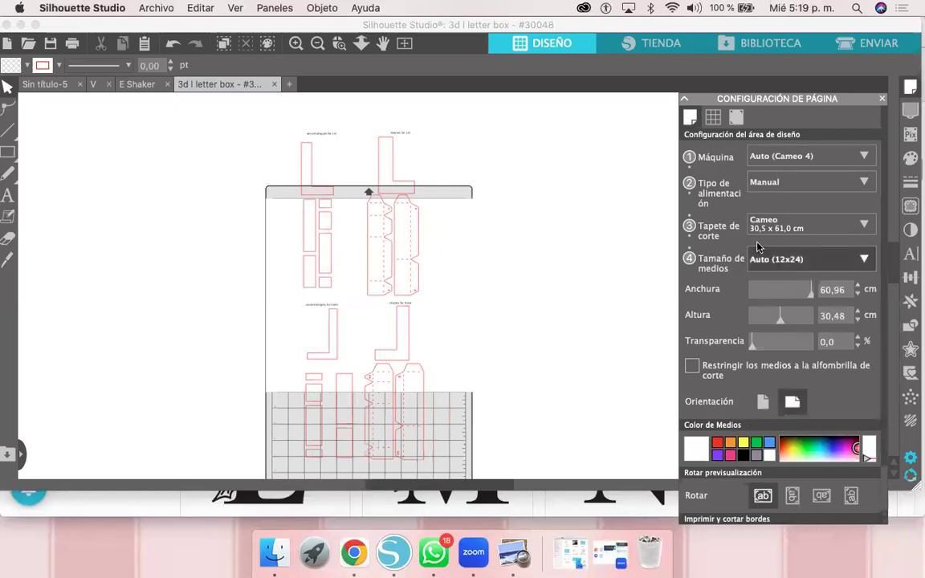
left_click(762, 250)
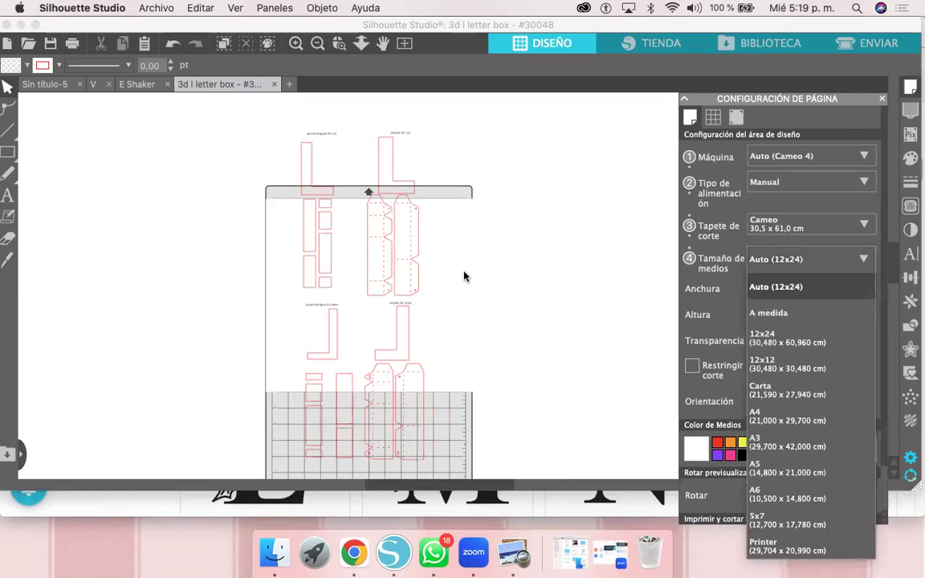
scroll(465, 275, "down", 1)
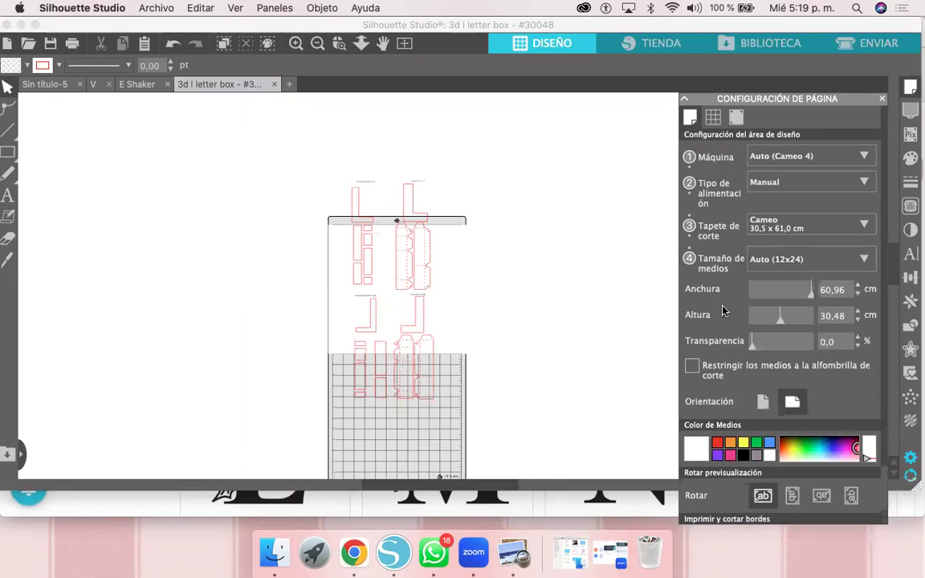
left_click(764, 403)
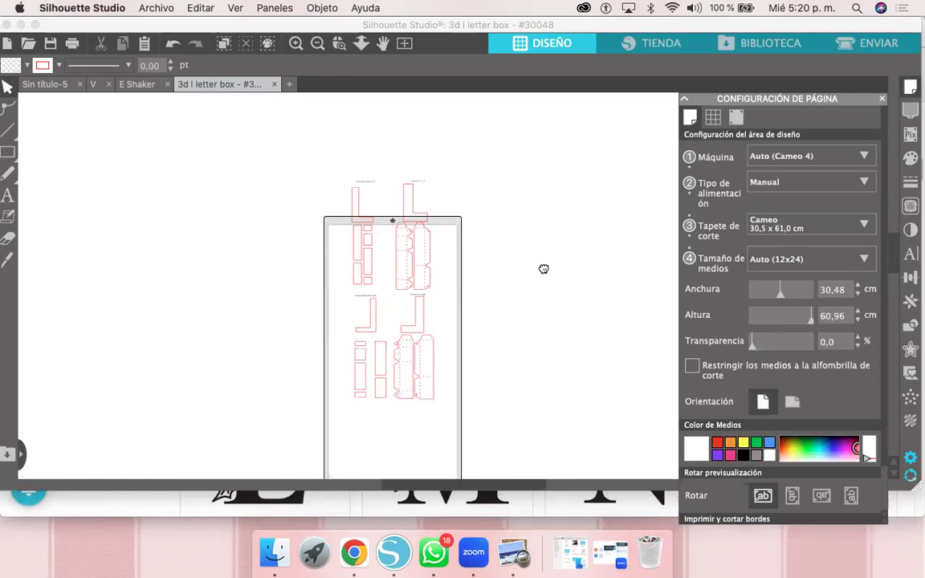
scroll(544, 268, "down", 5)
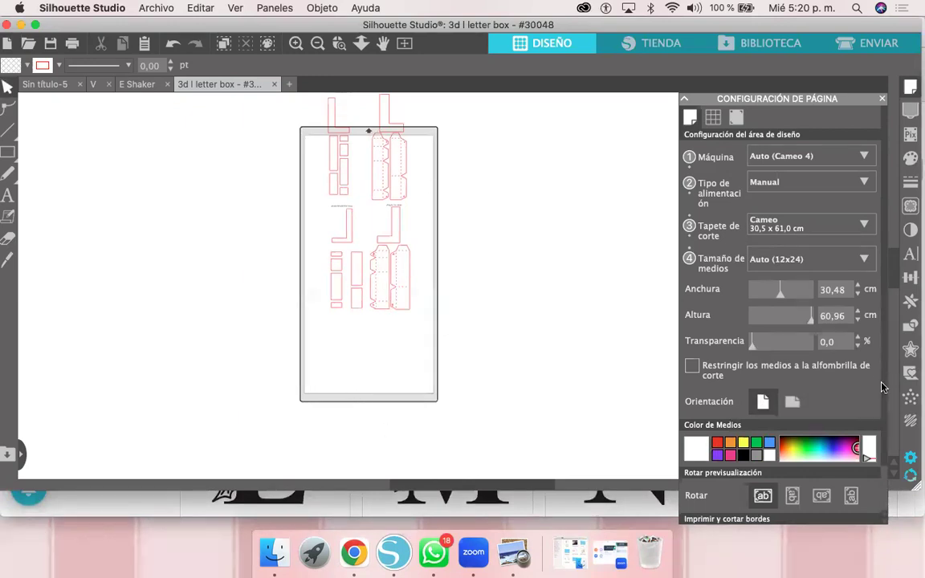
Step: Show the cut borders on the page and set the media transparency to 100%
scroll(881, 441, "down", 1)
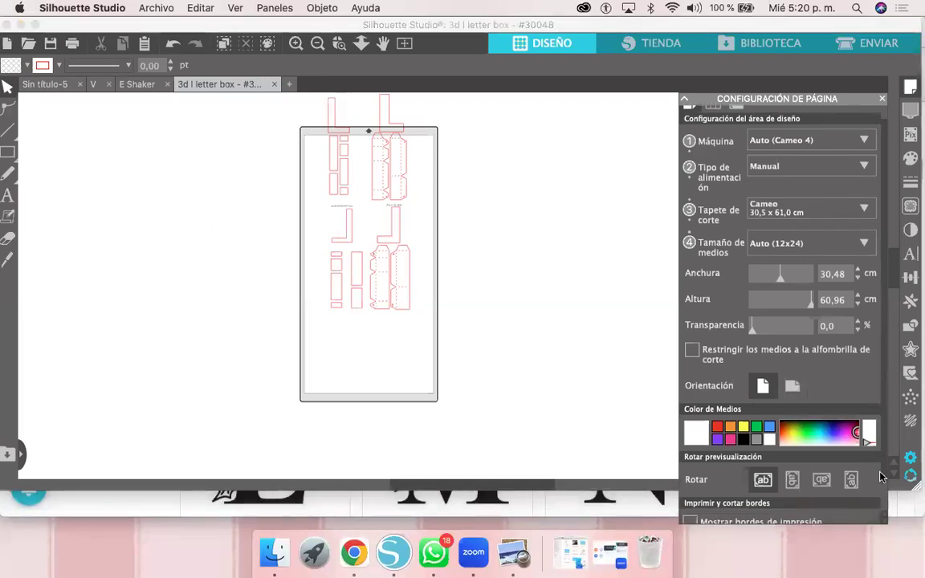
scroll(881, 477, "down", 2)
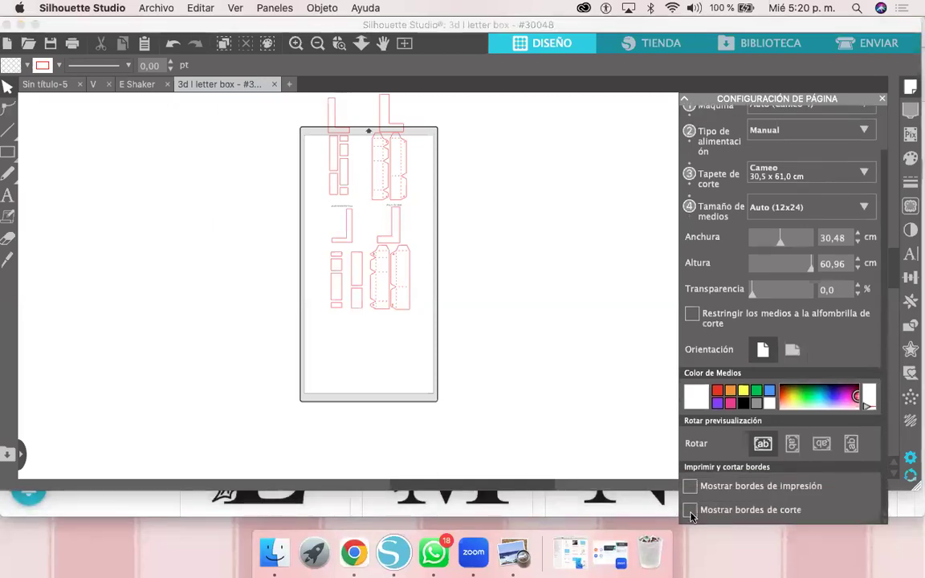
left_click(691, 510)
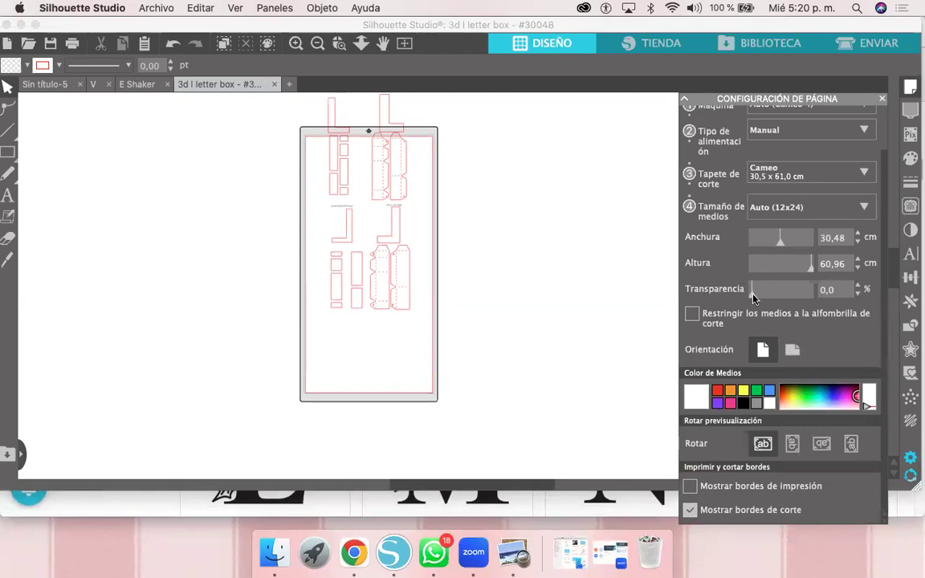
left_click(771, 297)
left_click_drag(828, 303, 829, 304)
scroll(829, 308, "up", 3)
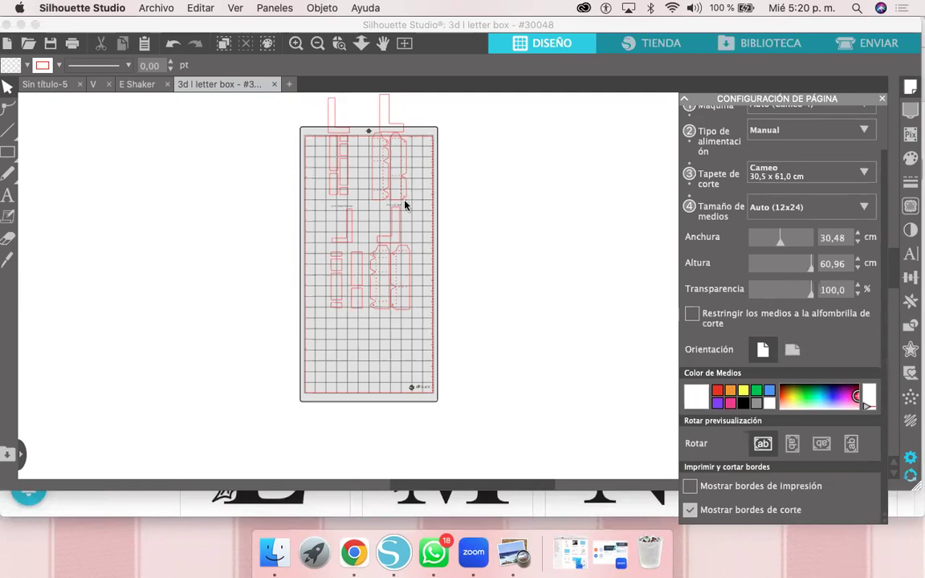
Step: Move all the L pieces into the empty area to the left of the mat and keep them selected
left_click_drag(405, 205, 397, 233)
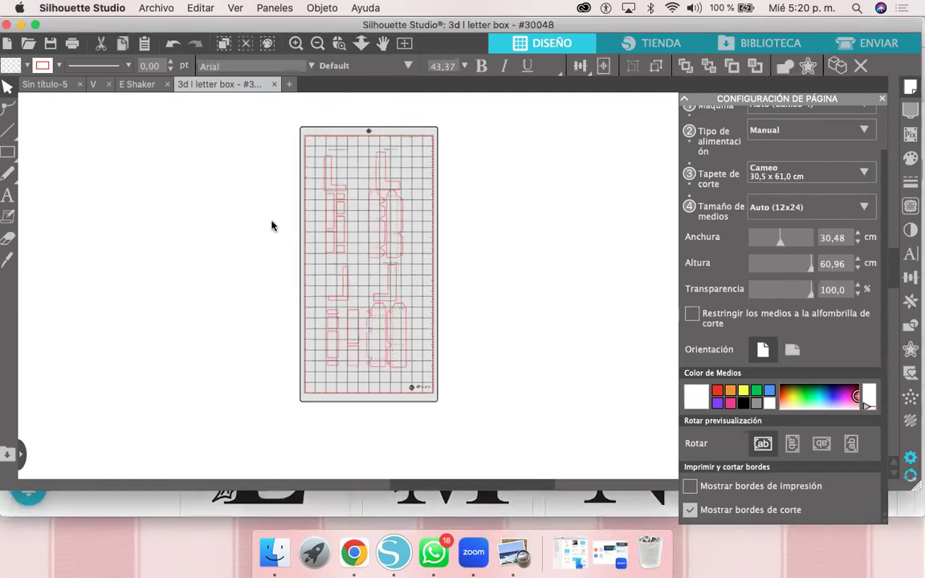
key("super+z")
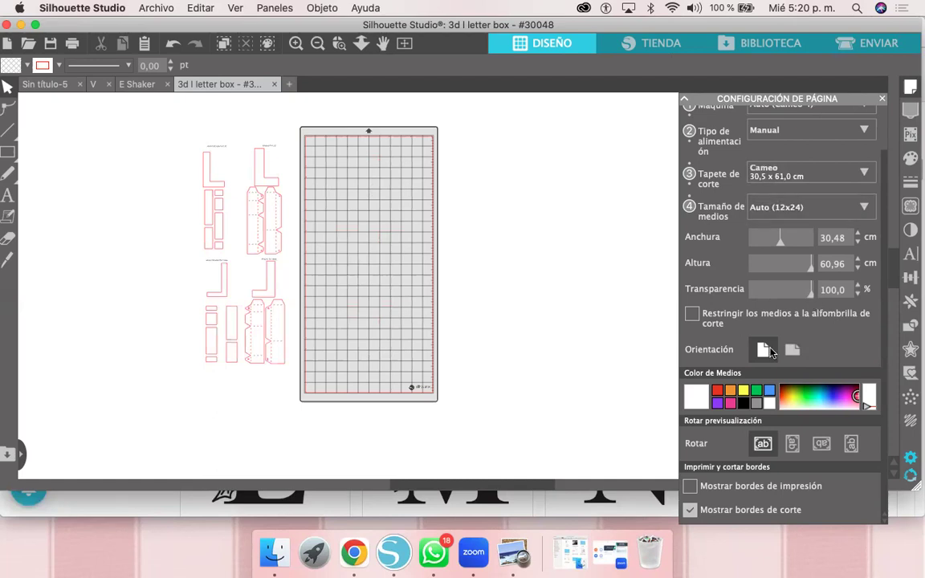
left_click(689, 510)
key("super+a")
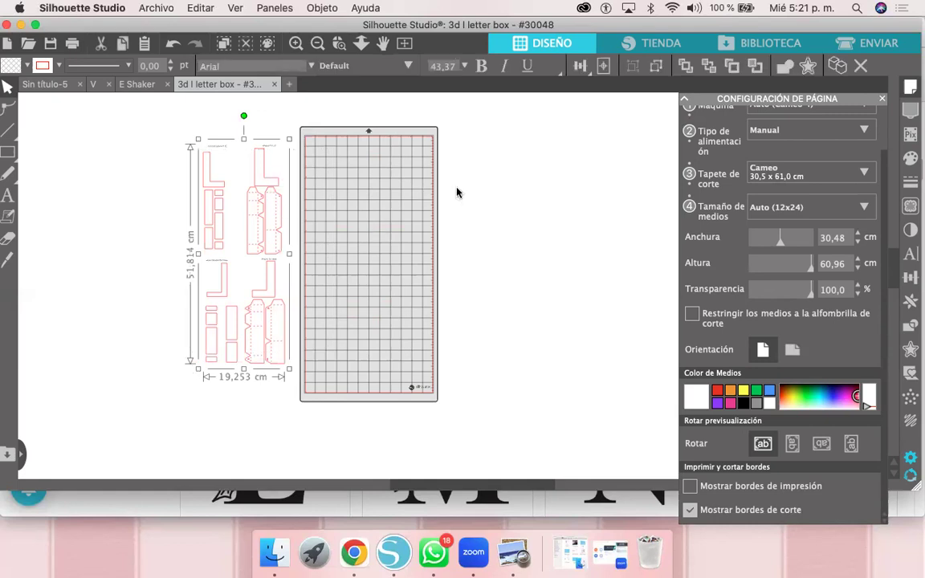
Step: Enlarge all the L pieces together in proportion to about 35.57 cm overall width
scroll(457, 193, "up", 5)
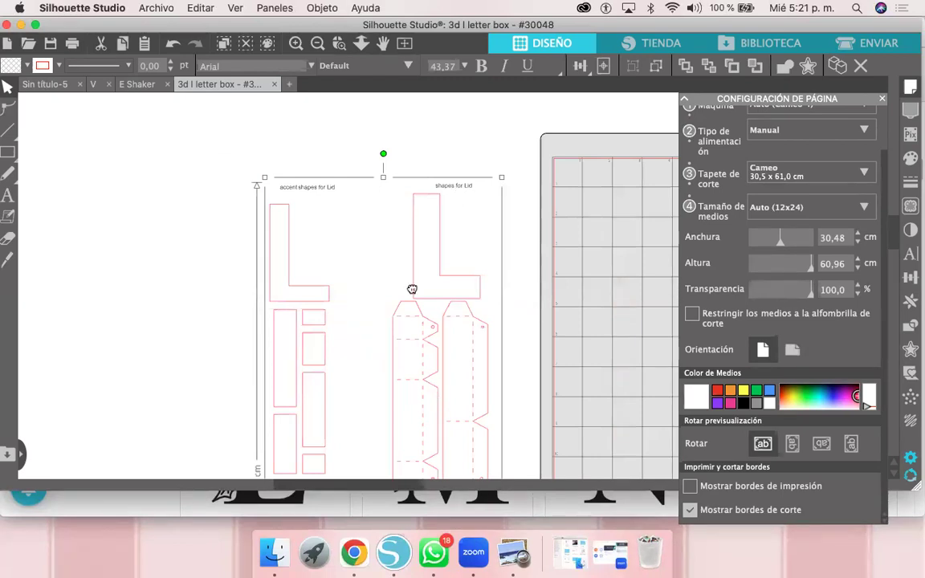
scroll(412, 290, "down", 5)
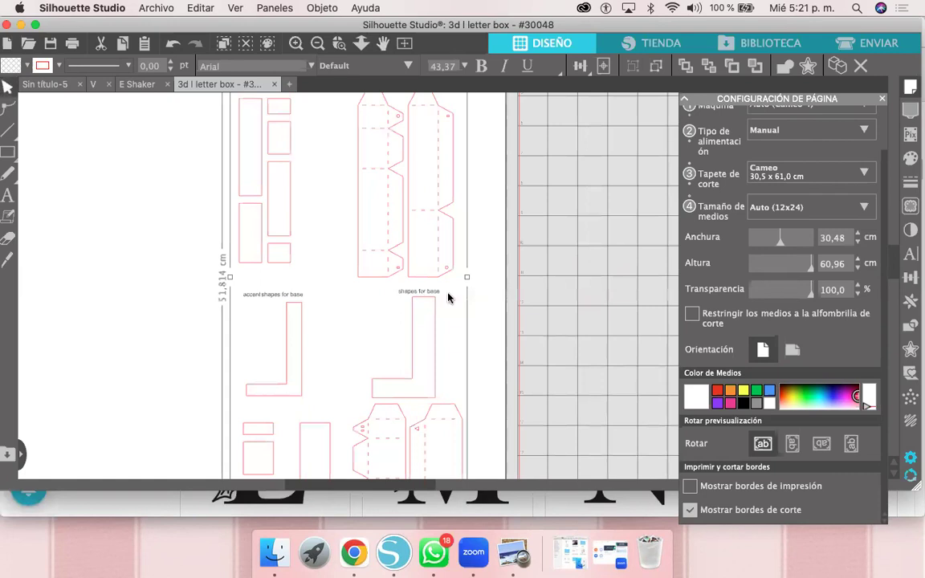
key("super+minus")
key("super+minus")
key("super+minus")
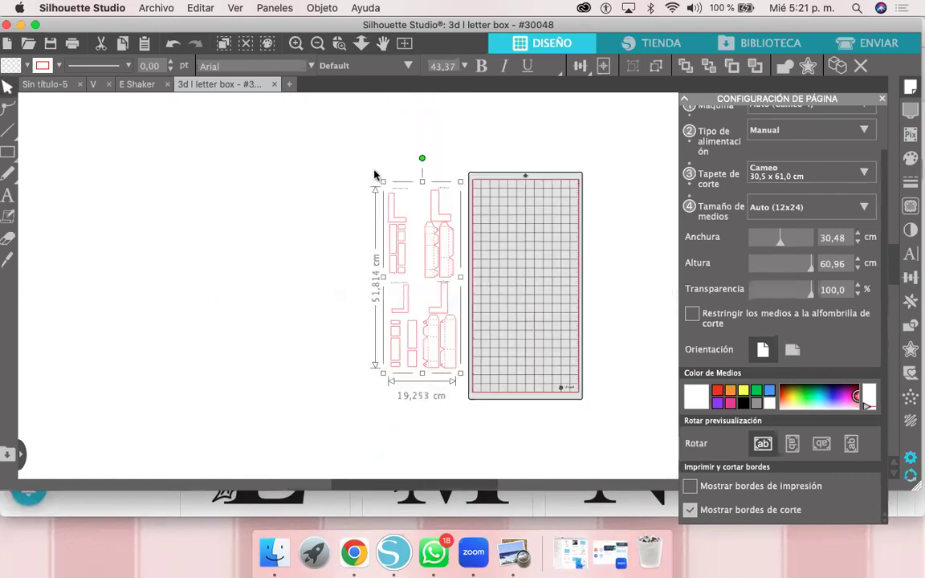
left_click_drag(361, 161, 289, 101)
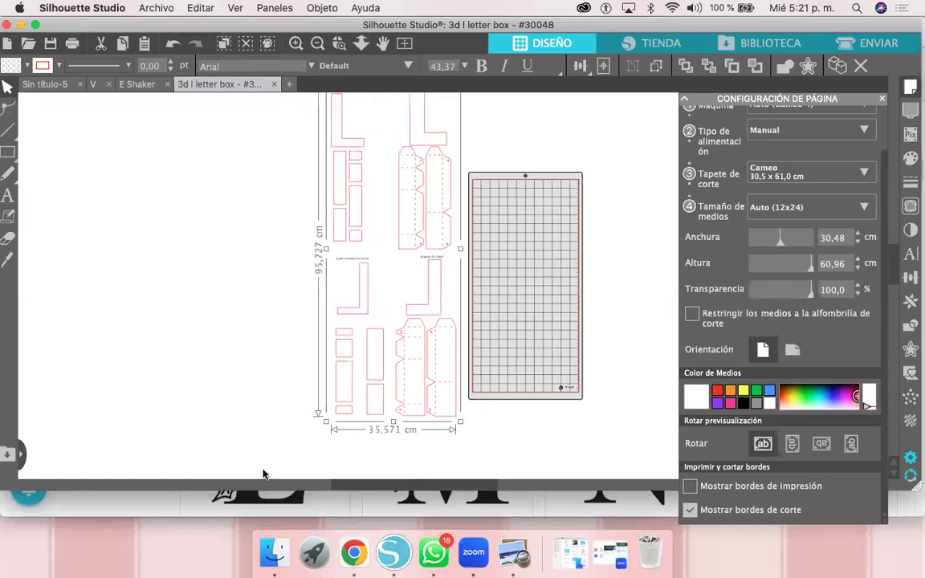
Step: Move the selected L pieces over the mat and enlarge them in proportion to about 52.18 cm overall width
left_click_drag(263, 474, 257, 480)
key("space")
left_click_drag(379, 347, 305, 283)
left_click_drag(363, 322, 453, 208)
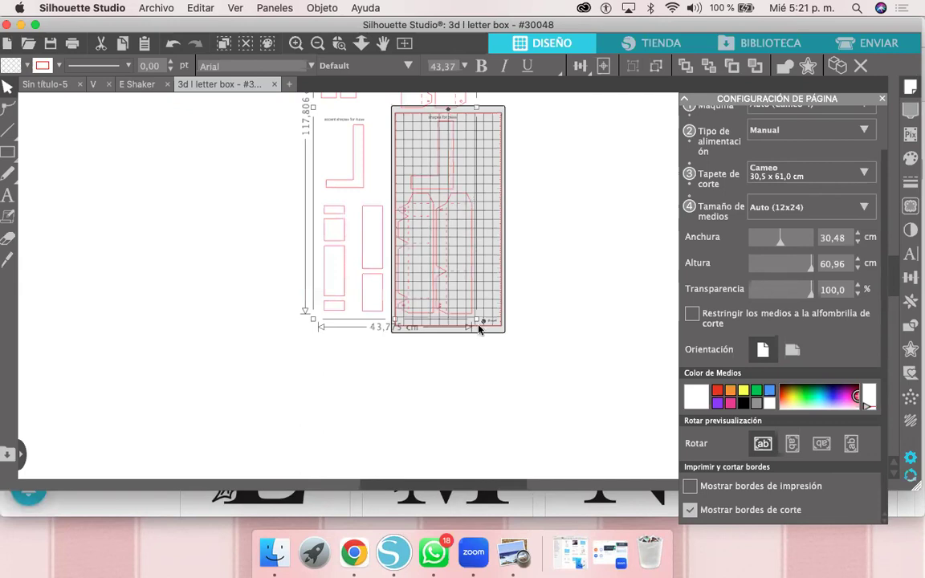
left_click_drag(494, 356, 487, 315)
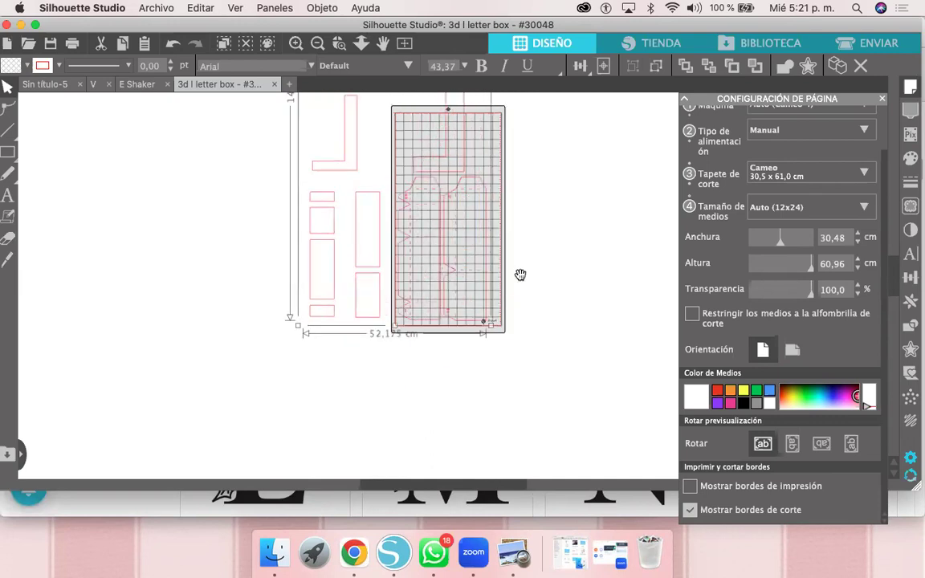
Step: Enlarge the L pieces to about 55.94 cm overall width, filling the mat with the base side strips, and move them off the mat
scroll(445, 237, "up", 2)
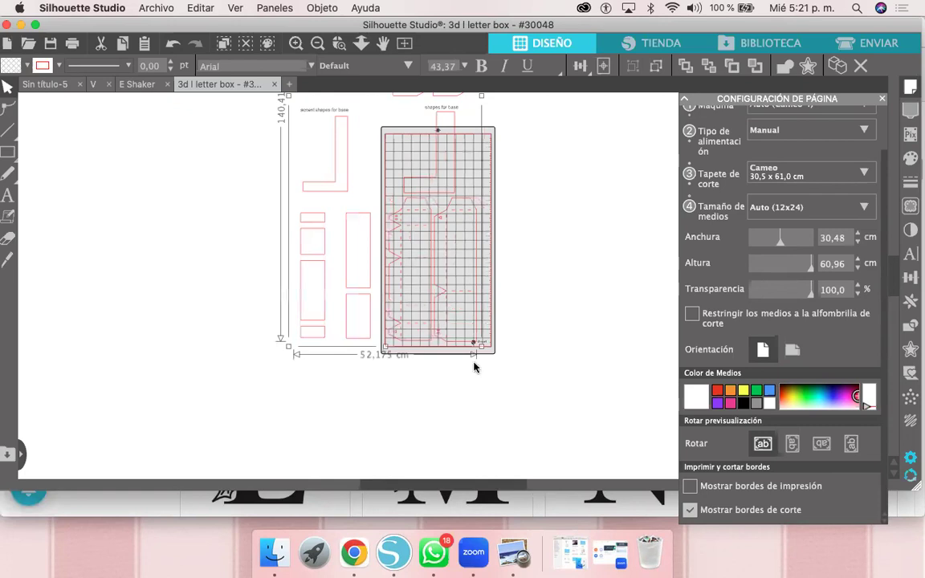
scroll(476, 370, "up", 2)
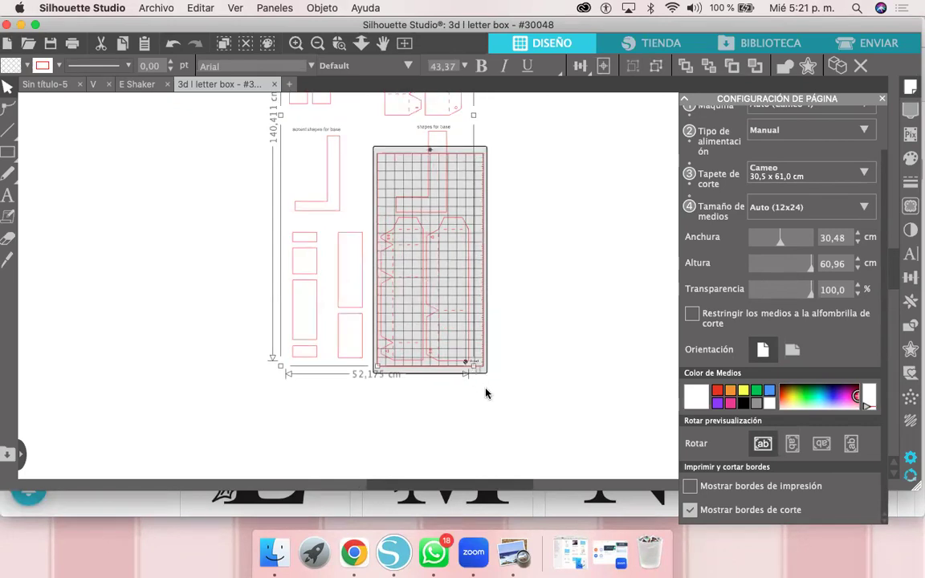
left_click_drag(492, 404, 478, 342)
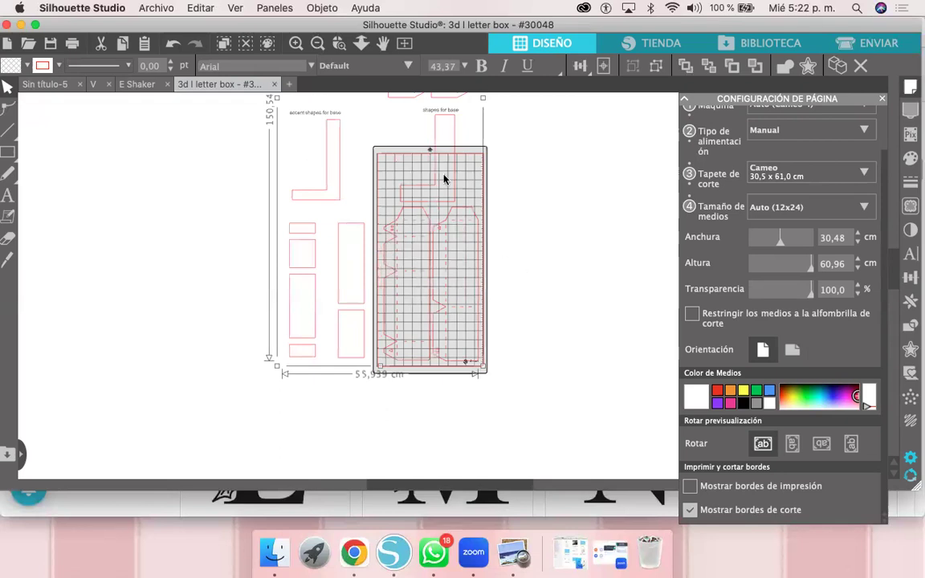
left_click(454, 136)
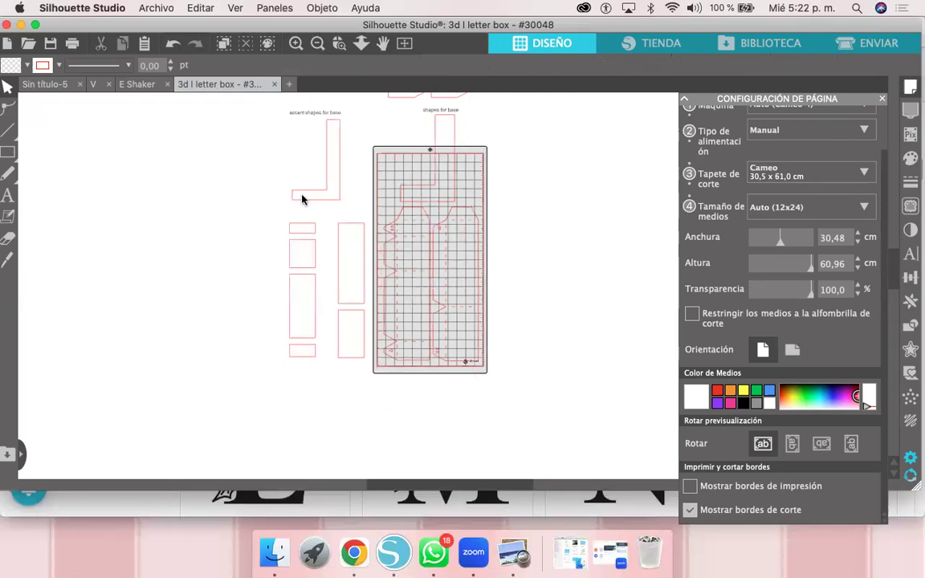
left_click_drag(302, 199, 277, 207)
Step: Draw a reference rectangle about 16.32 by 24.38 cm around the L of the shapes for base
left_click(8, 152)
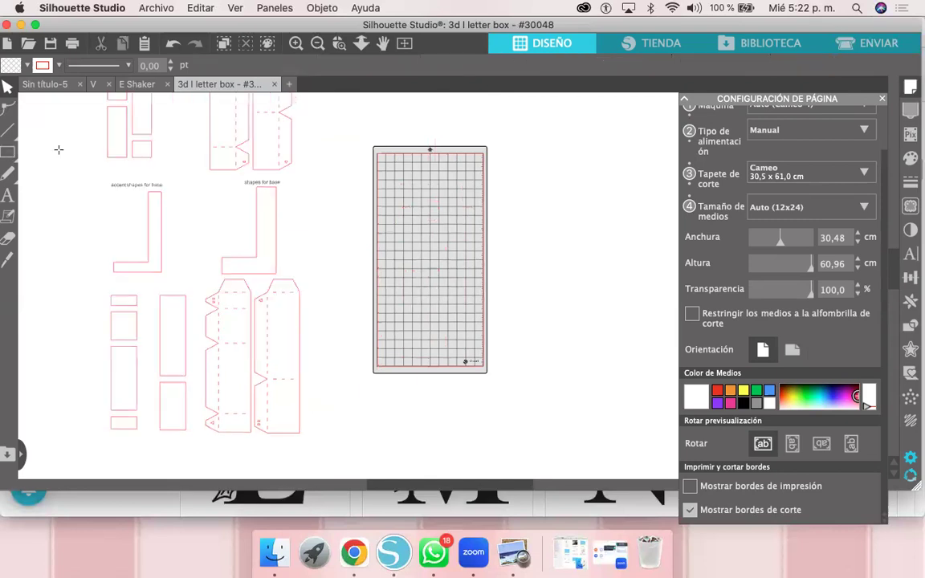
left_click(224, 271)
left_click_drag(222, 276, 222, 278)
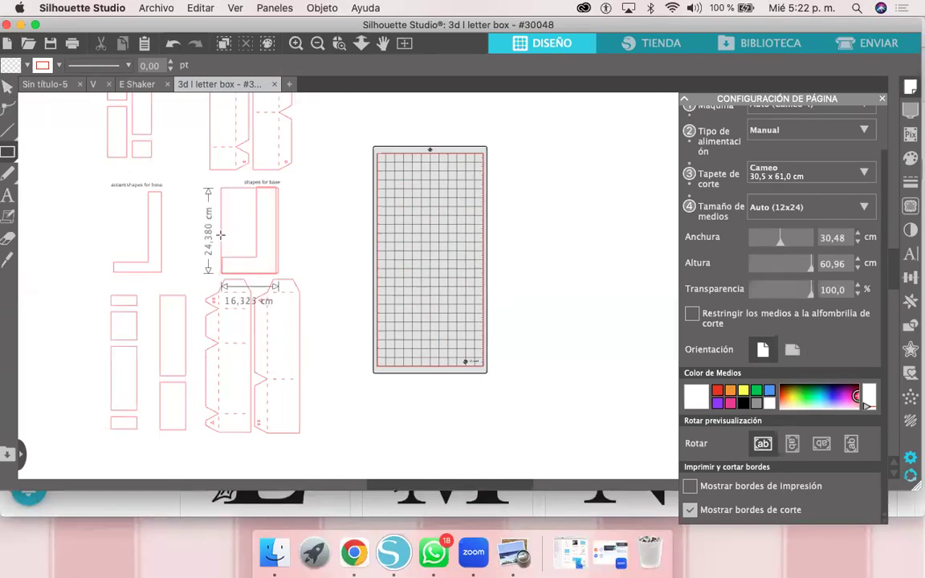
left_click(215, 233)
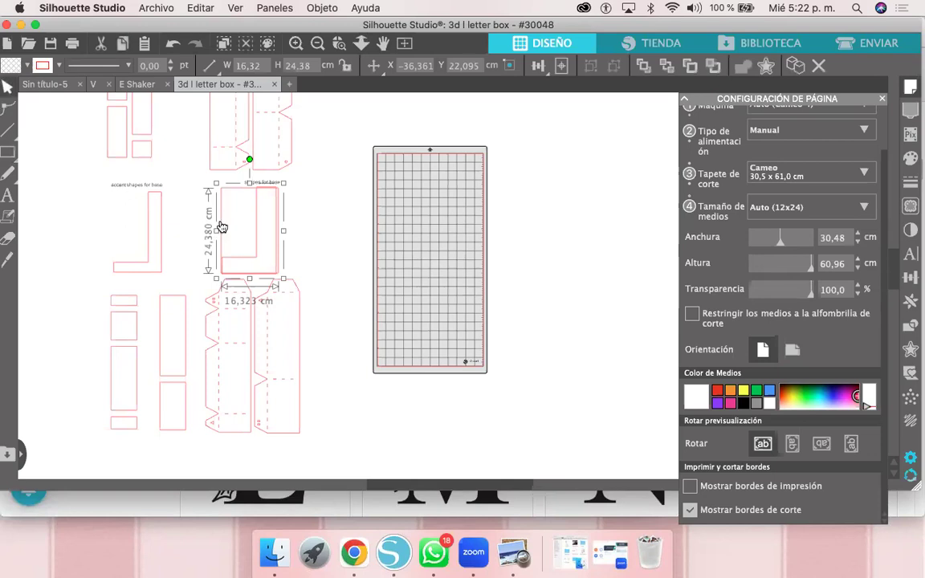
Step: Delete the reference rectangle around the base L and ungroup the whole set of L box pieces
left_click(222, 227)
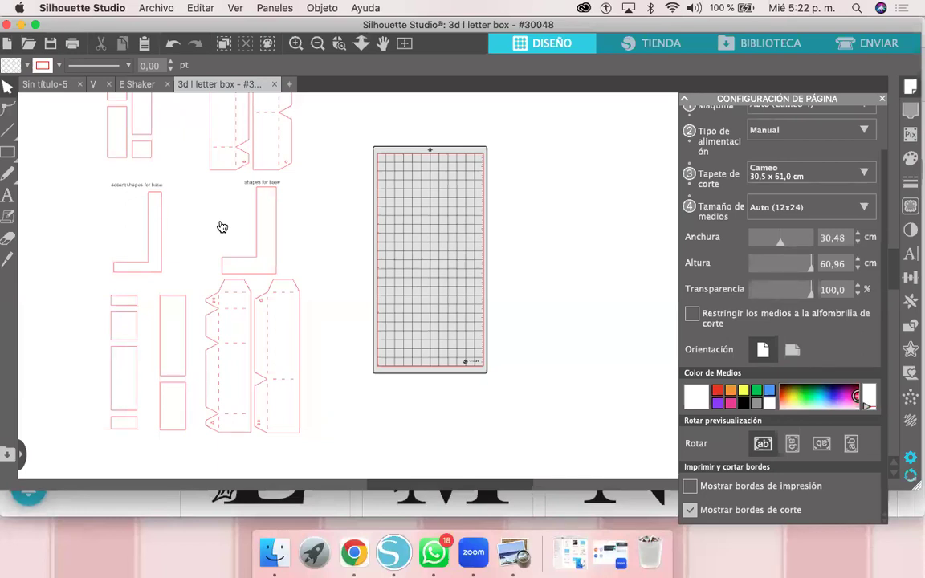
left_click_drag(274, 231, 274, 195)
left_click(327, 177)
key("space")
left_click_drag(349, 197, 340, 232)
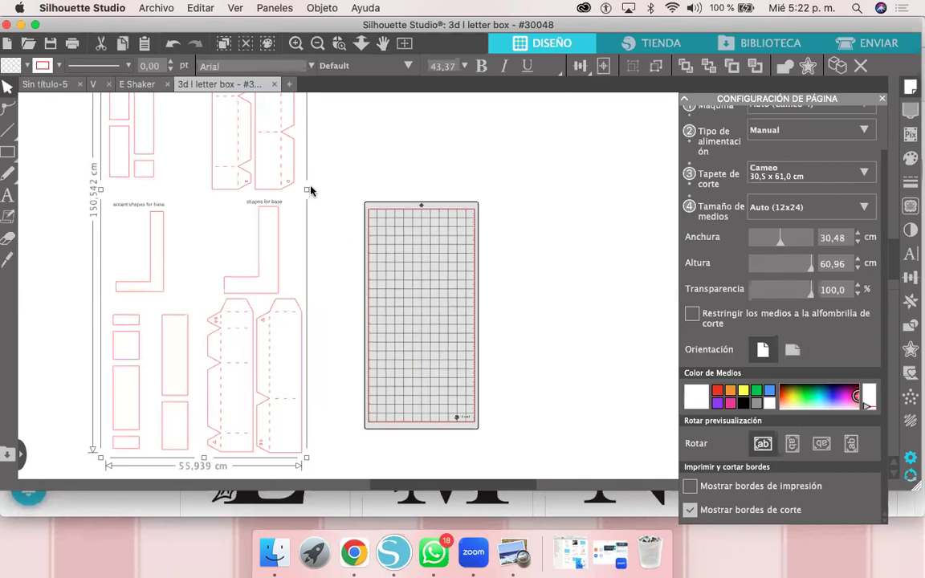
right_click(275, 208)
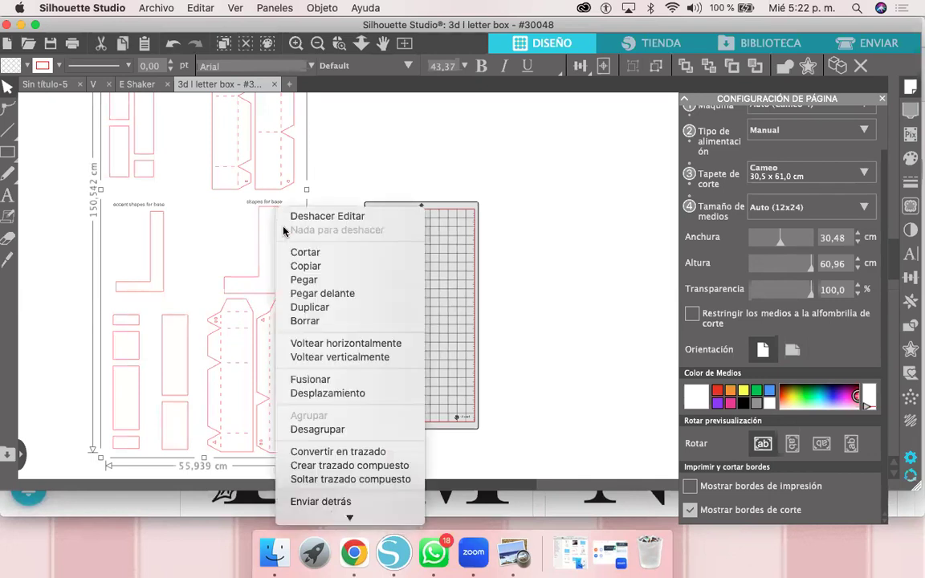
left_click(333, 432)
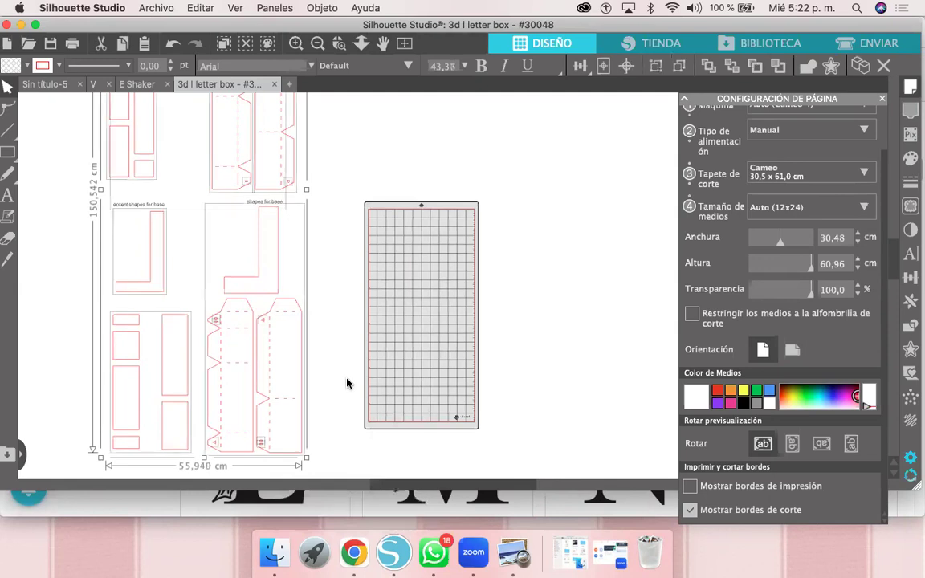
left_click(401, 181)
scroll(401, 181, "down", 3)
left_click_drag(404, 186, 395, 215)
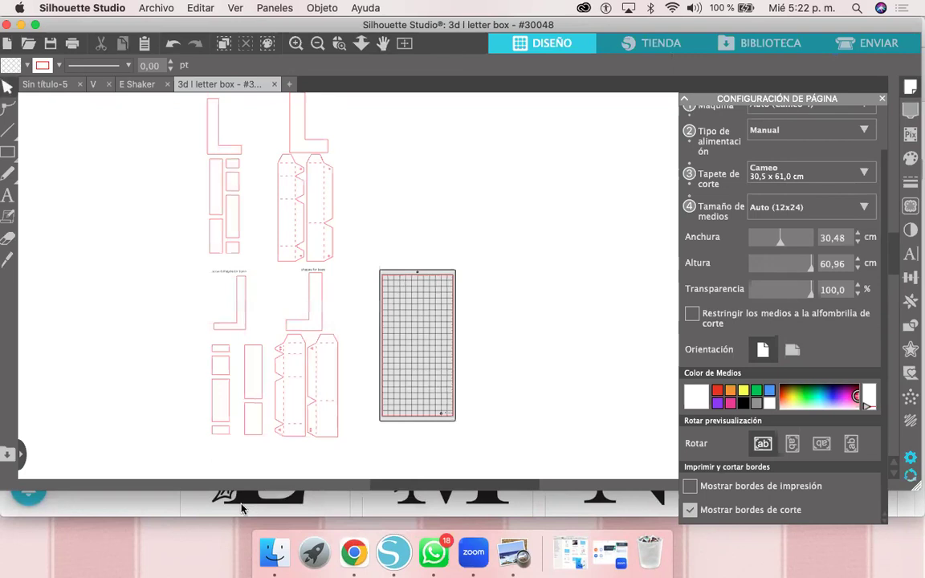
Step: Switch to Chrome, search the Silhouette Design Store for "letras cajas" and browse the letter box designs
left_click(22, 501)
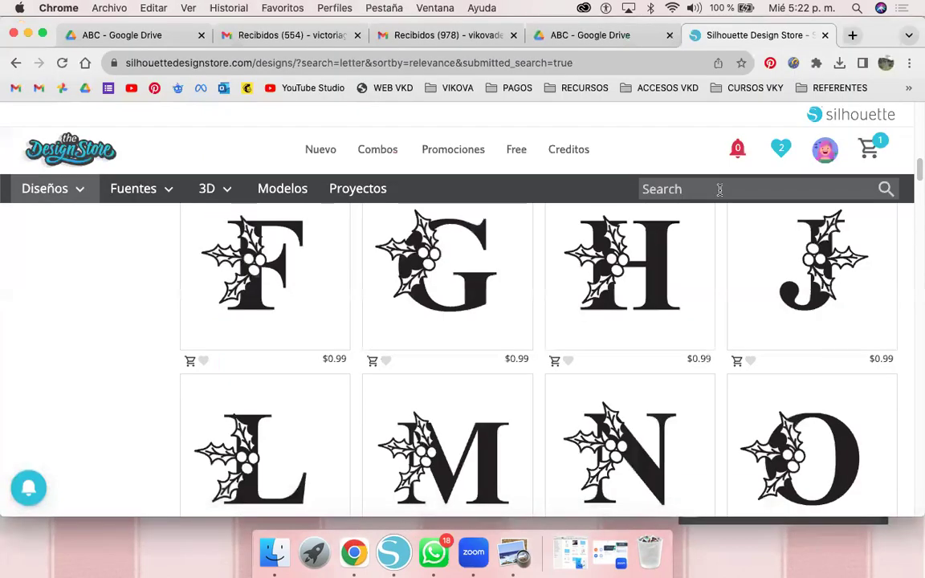
left_click(720, 190)
type("letras cajas")
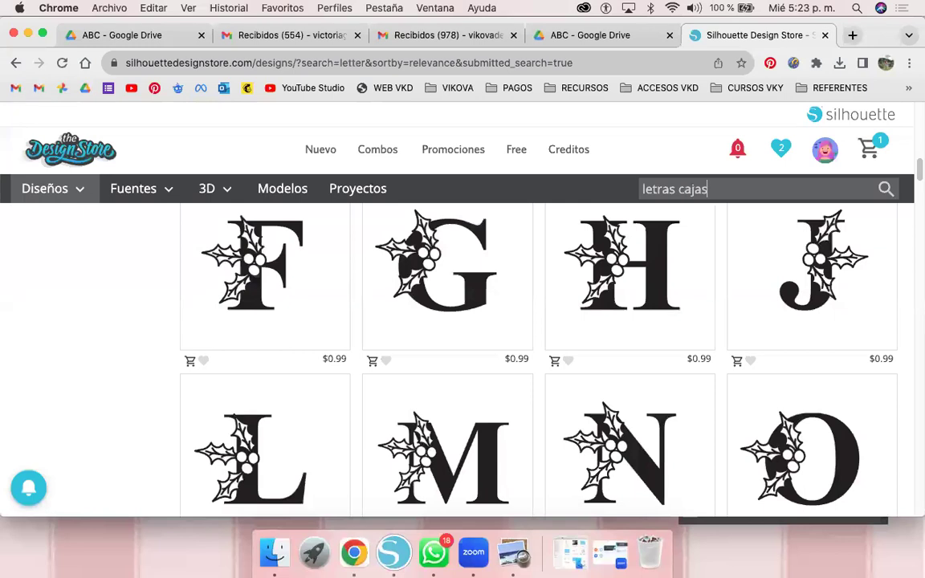
key("Return")
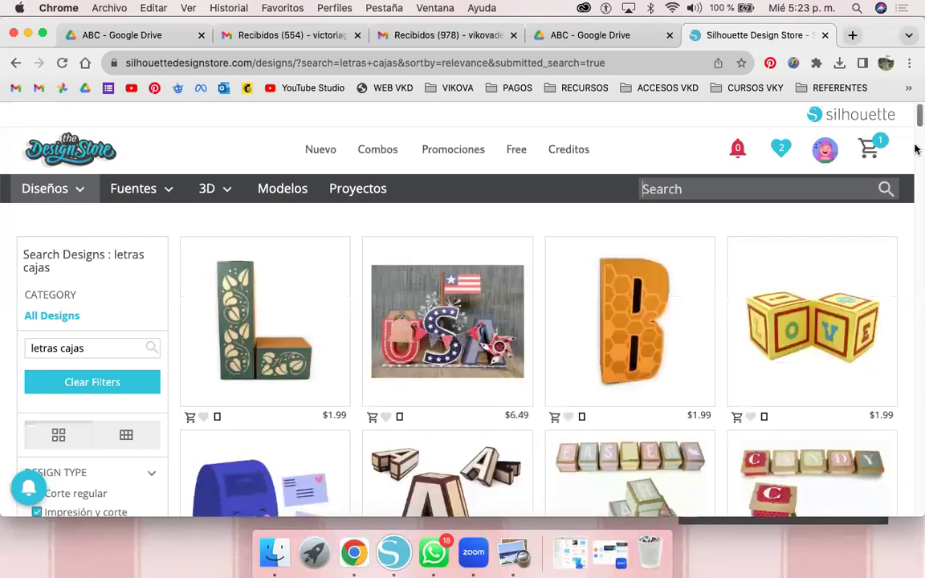
scroll(915, 152, "down", 3)
scroll(394, 297, "down", 2)
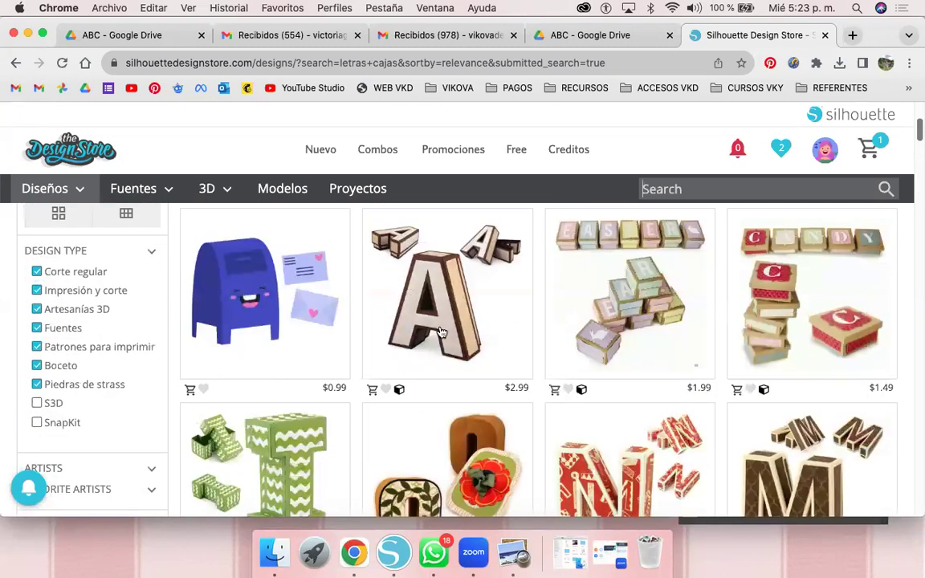
scroll(389, 277, "up", 1)
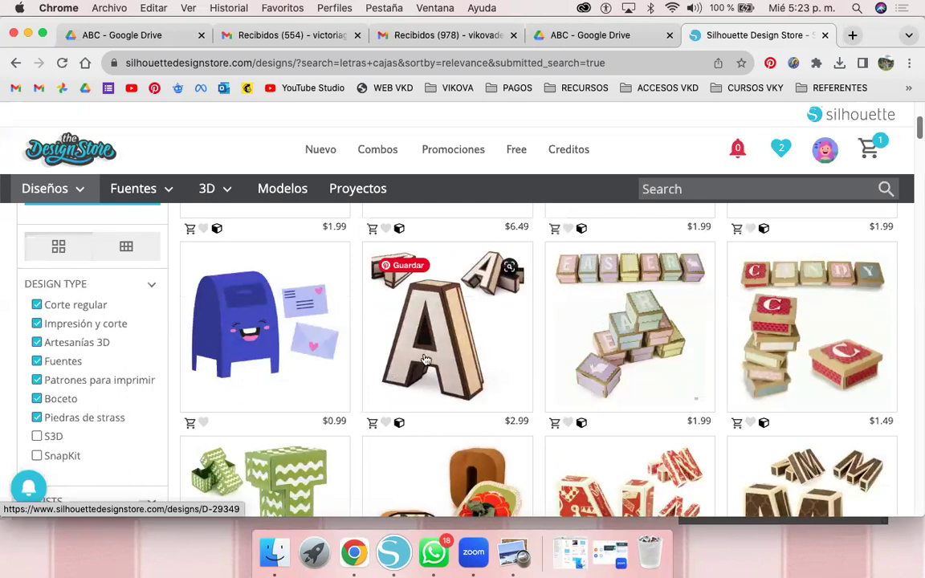
Step: Switch back to Silhouette Studio and delete the lid's accent L and accent strips together with the original text labels
left_click(392, 554)
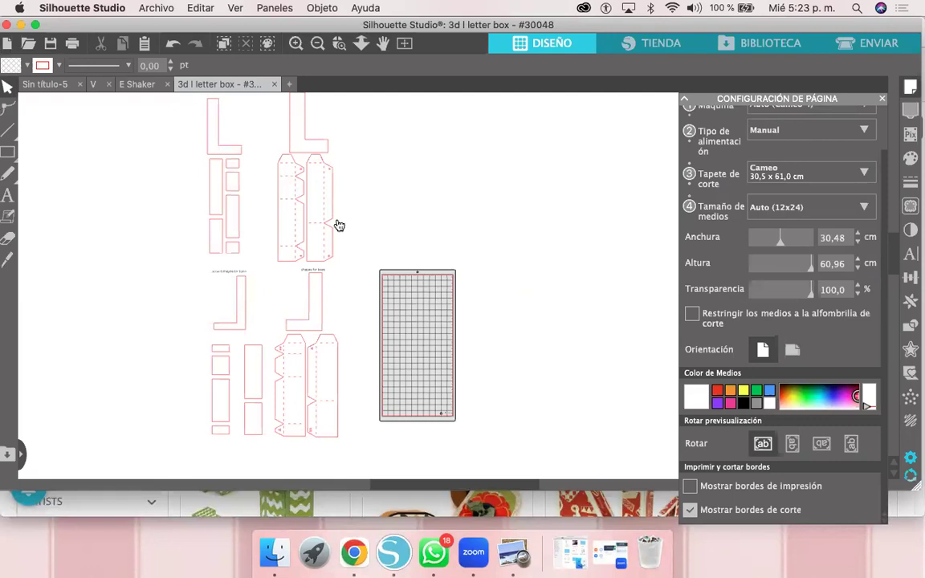
scroll(341, 213, "up", 2)
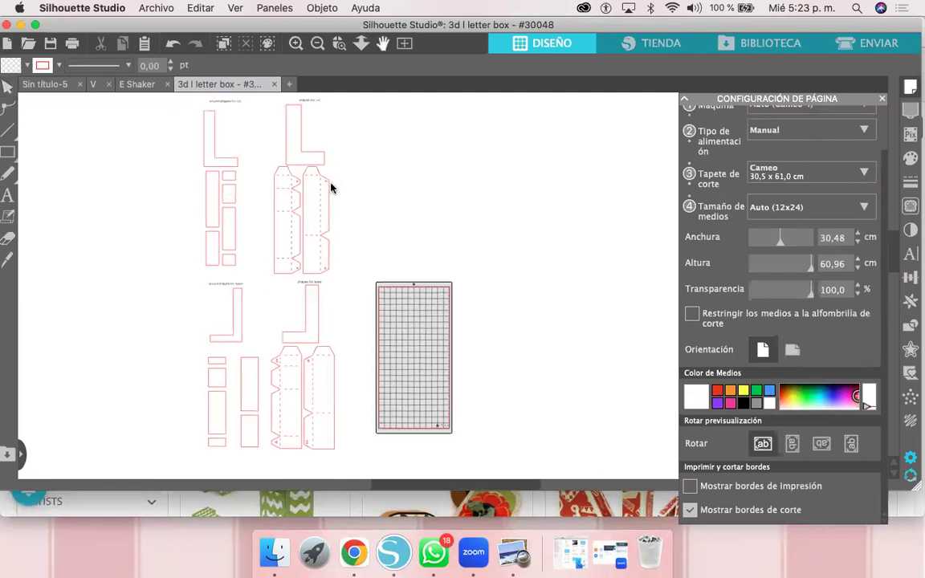
left_click(286, 166)
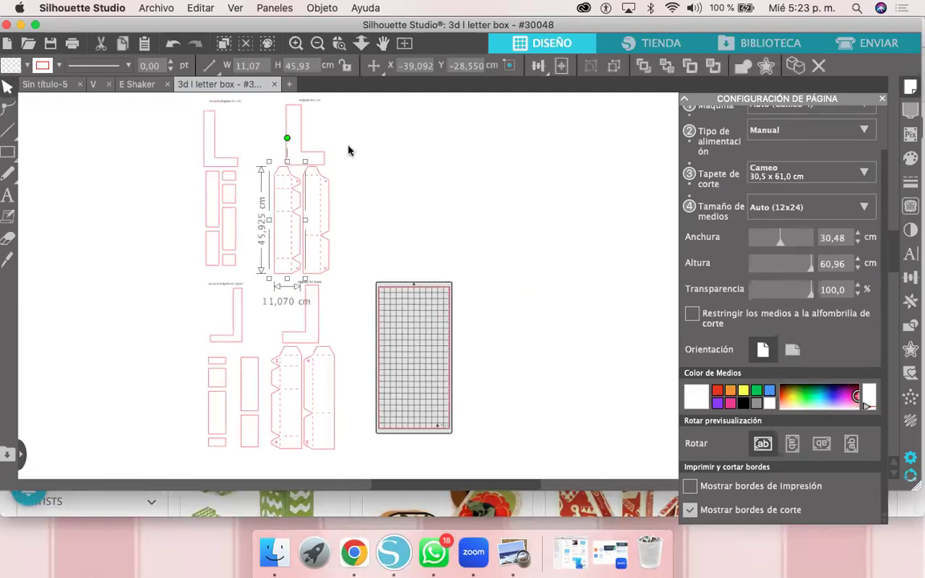
left_click_drag(182, 98, 244, 445)
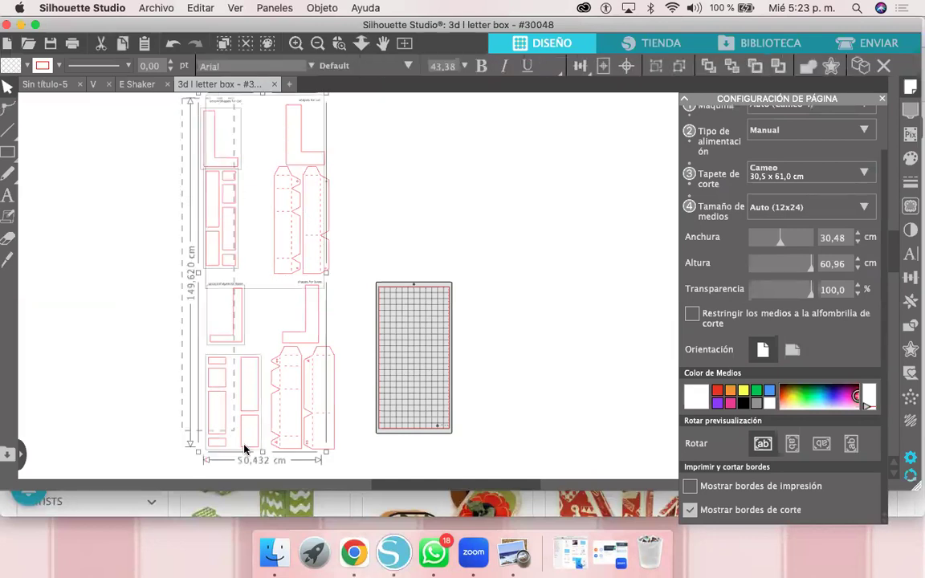
left_click(383, 262)
left_click(220, 234)
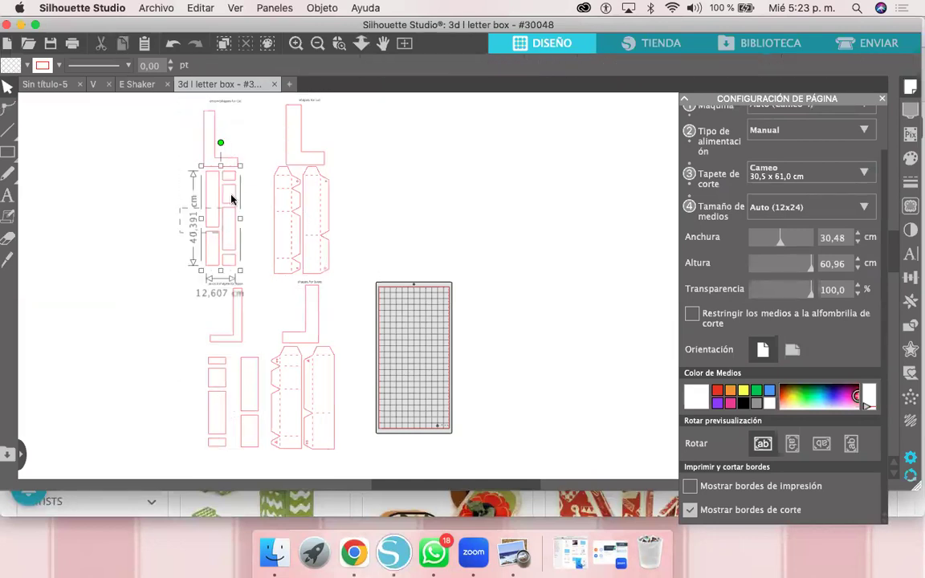
key("Delete")
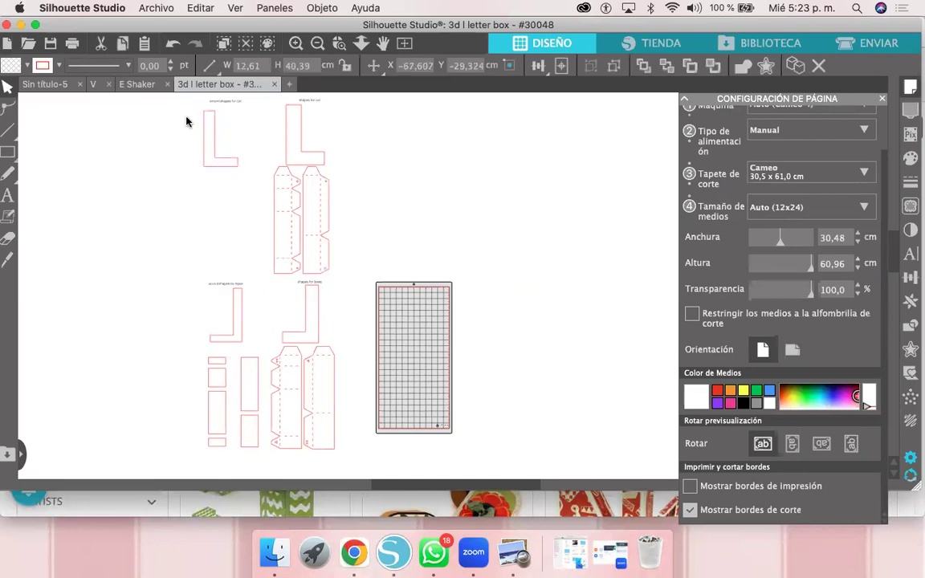
left_click(226, 167)
key("BackSpace")
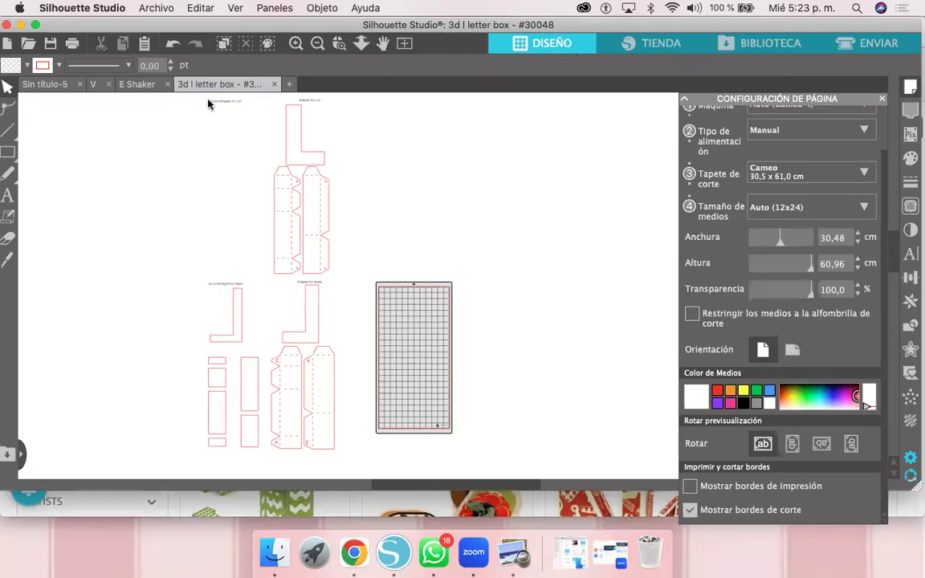
left_click(208, 103)
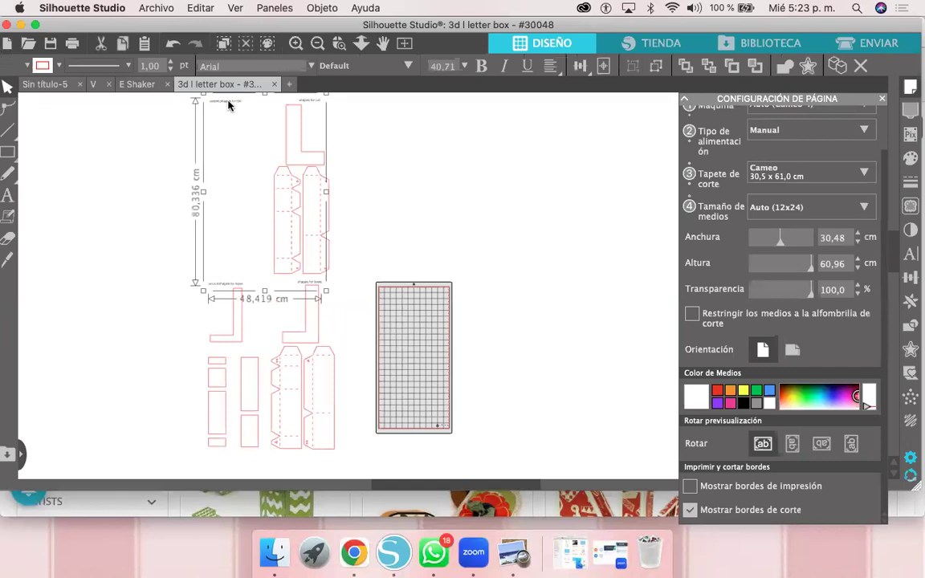
key("BackSpace")
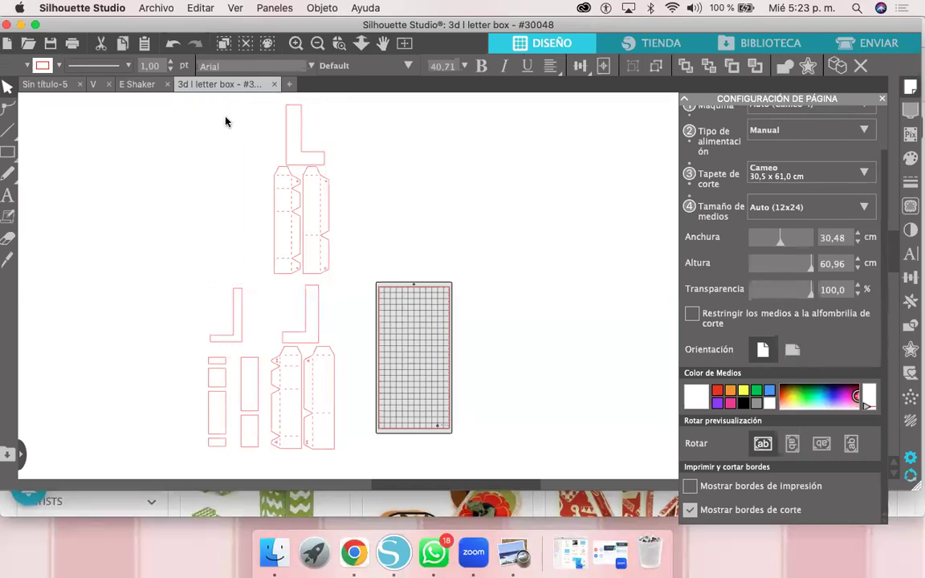
Step: Add the text label "tapa" beside the L of the lid pieces
key("t")
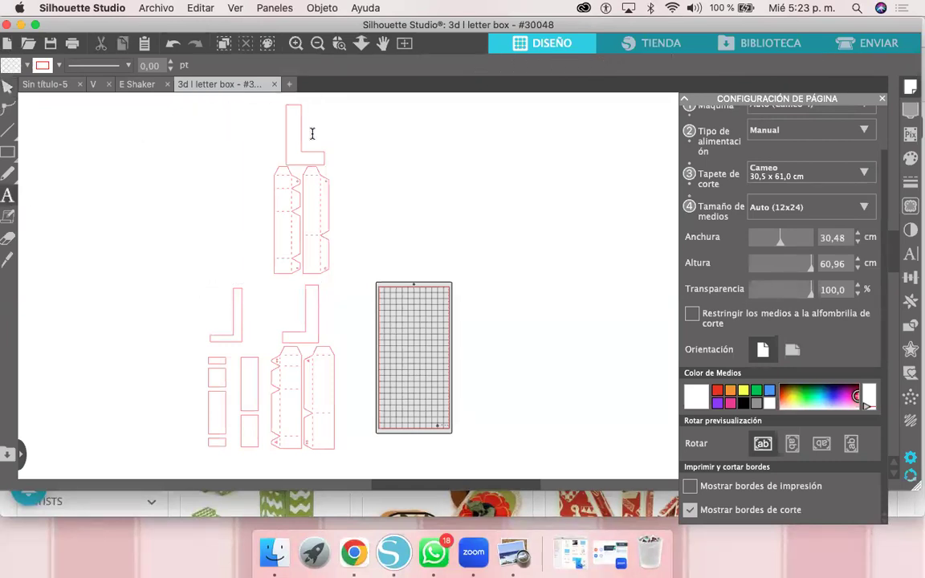
left_click(312, 134)
key("Escape")
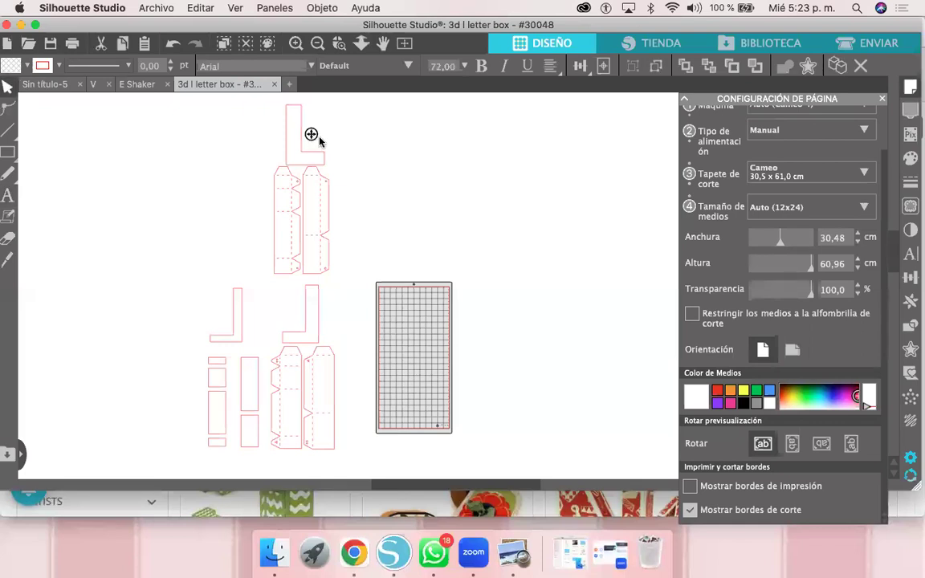
left_click(361, 137)
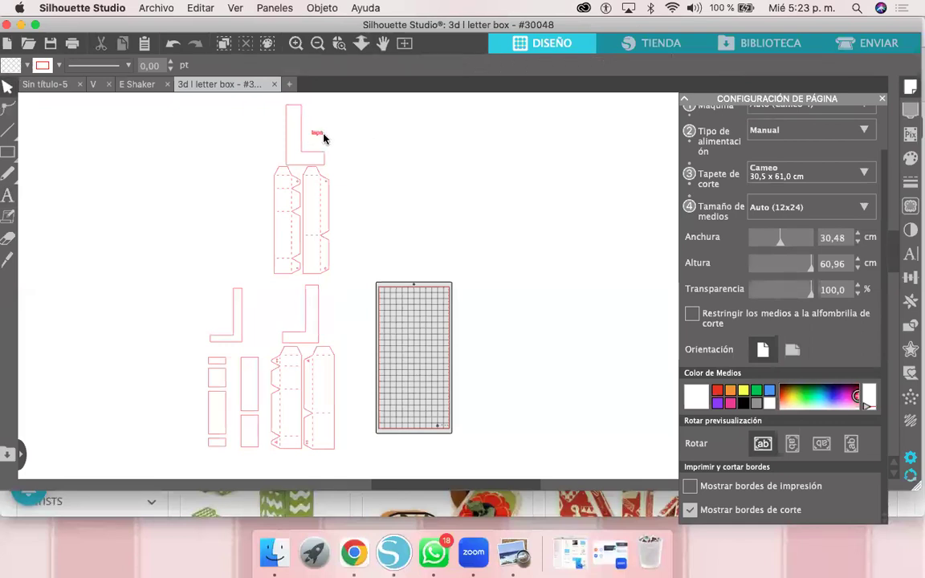
left_click(318, 137)
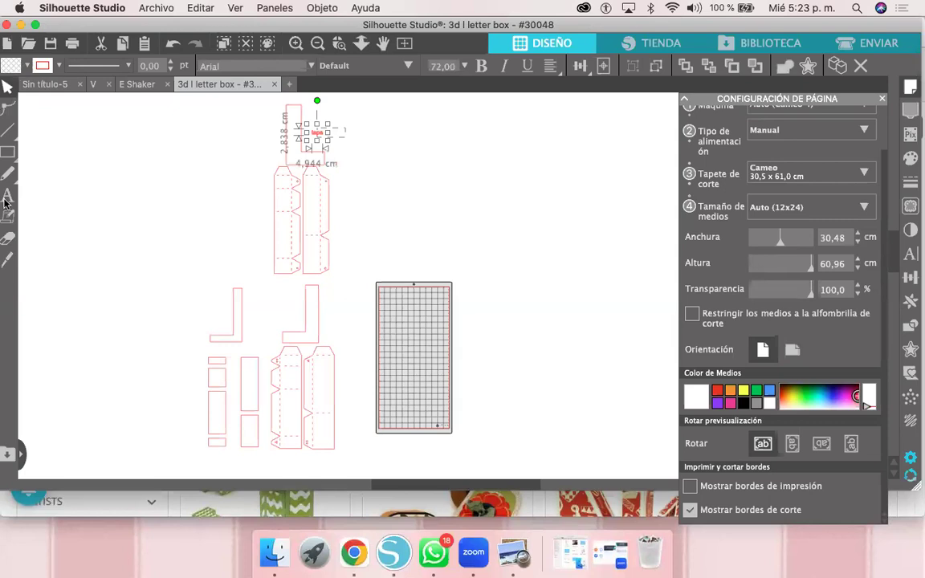
Step: Delete the accent L and accent strips for the base and add the text label "base" beside the base L
left_click(232, 445)
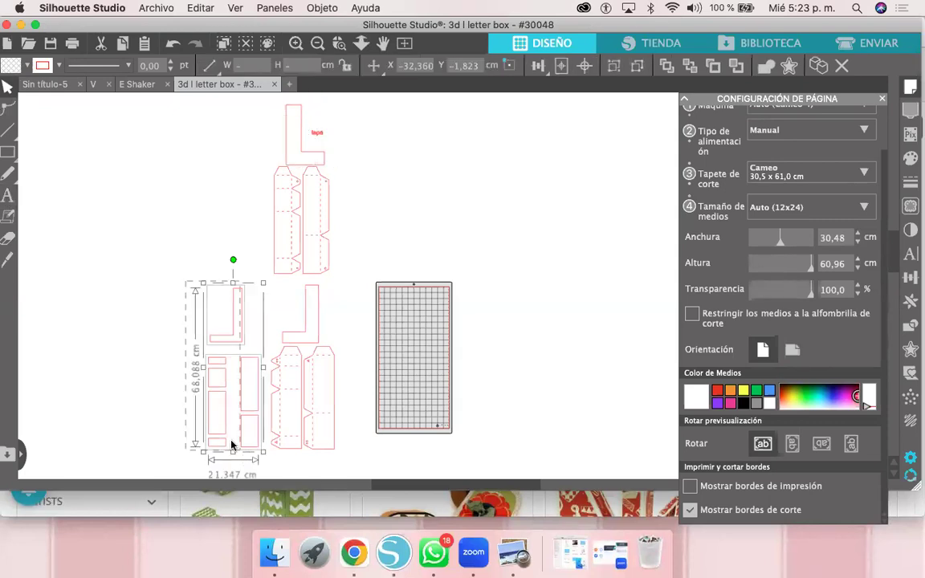
key("BackSpace")
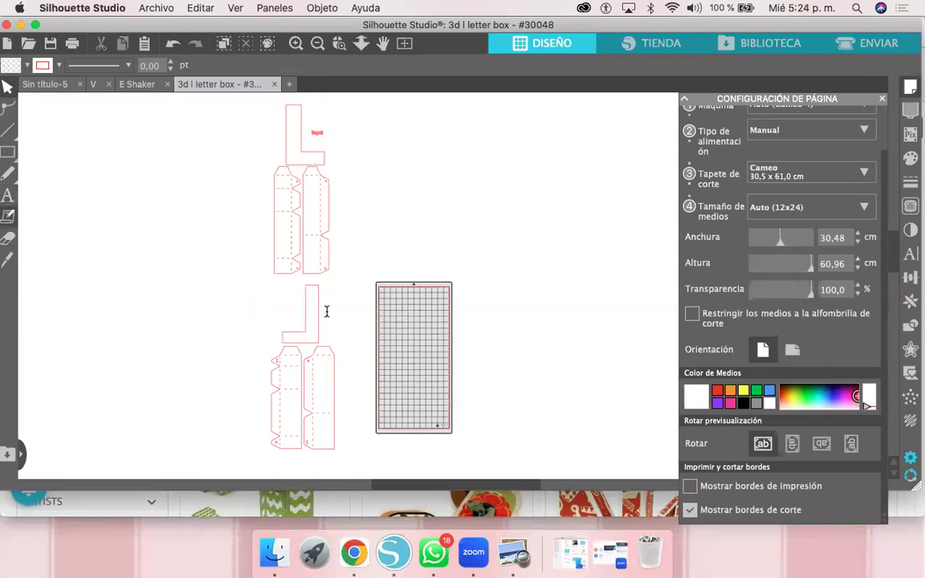
key("t")
key("v")
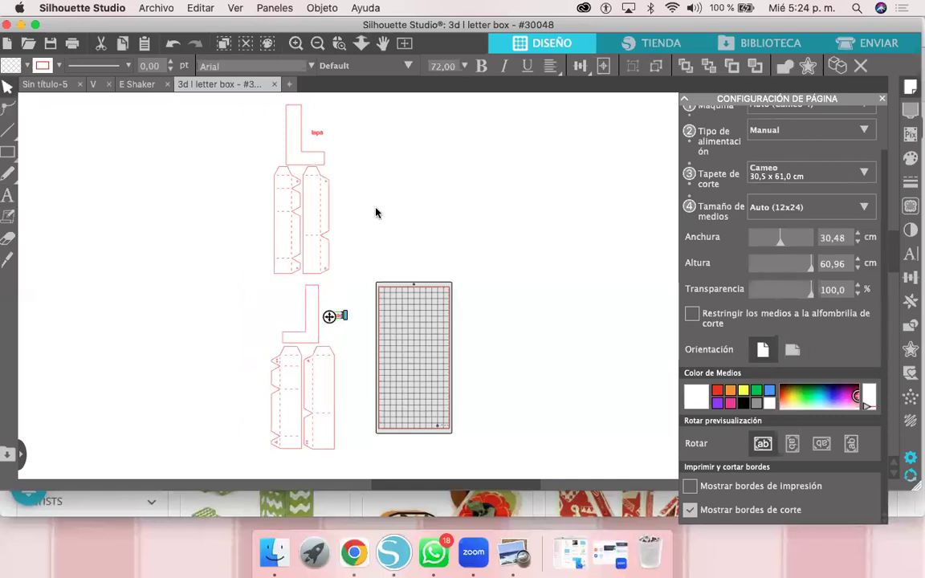
left_click(376, 285)
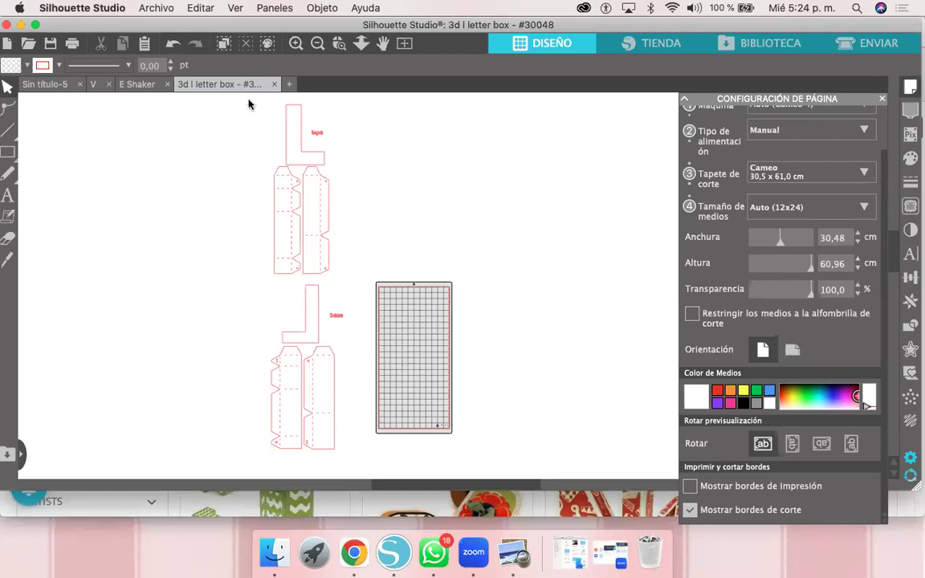
Step: Save the design as L_CAJA_CLASE in the LETRAS LOVE folder in Silhouette Studio V3 format
left_click(156, 7)
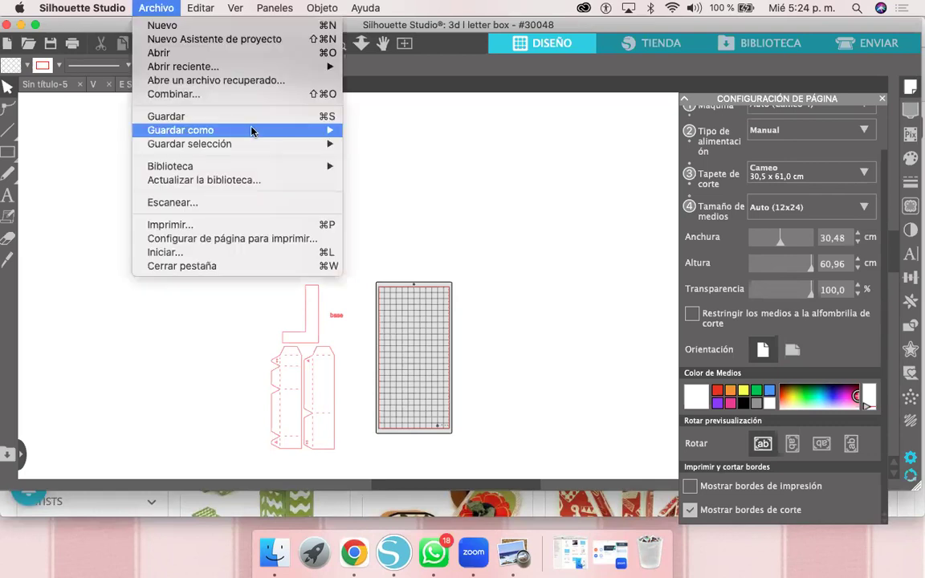
mouse_move(333, 130)
left_click(374, 131)
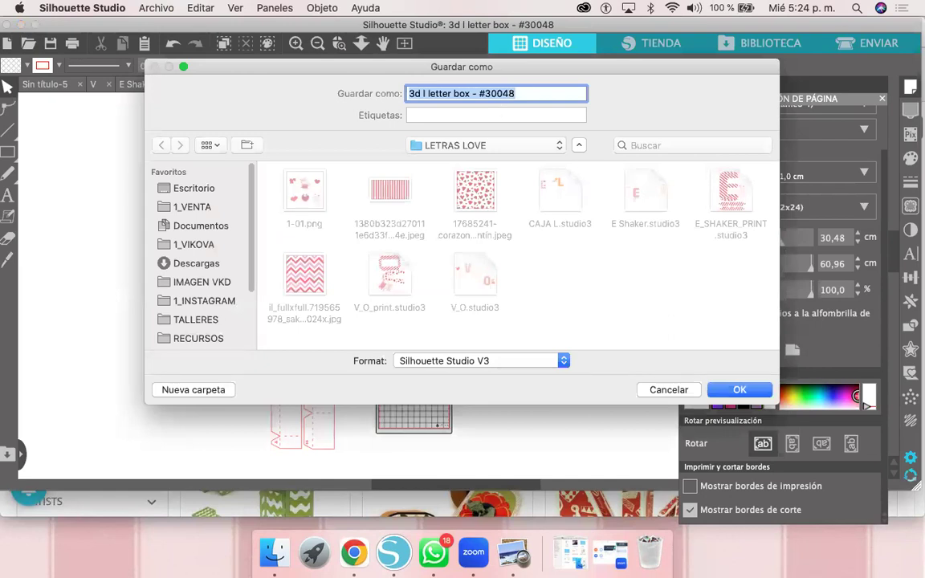
type("L_CAJA")
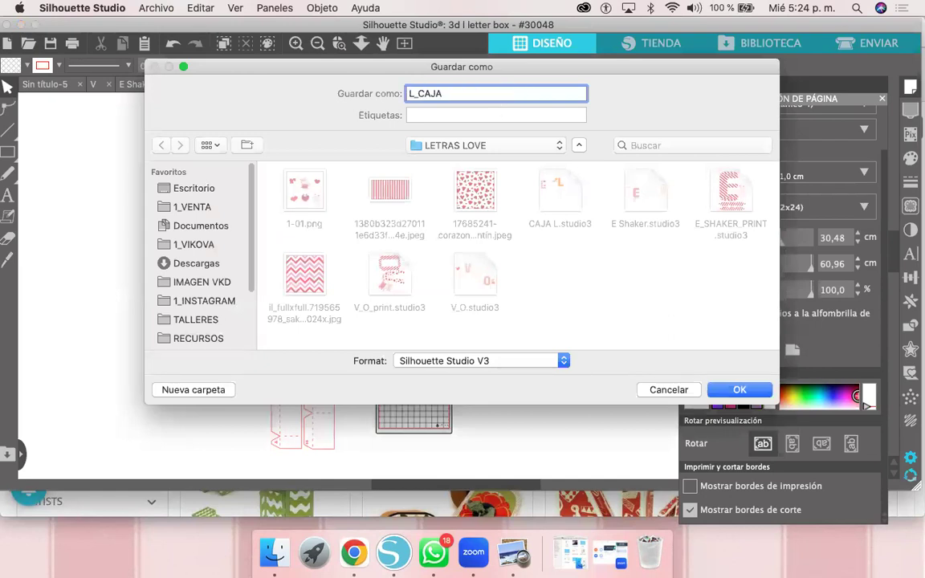
type("_CLASE")
key("Return")
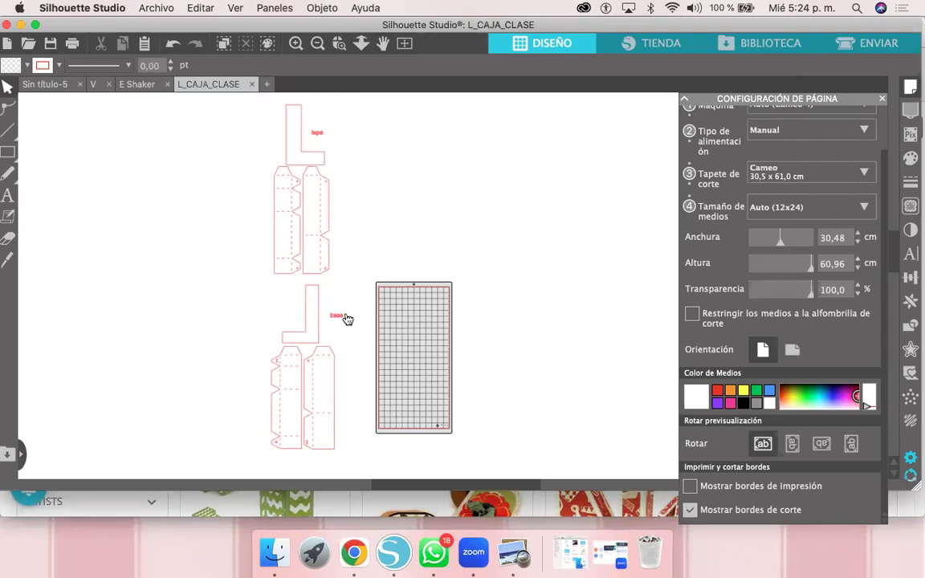
Step: Move the base L, its side strips and the "base" label together to the right of the mat
left_click(285, 406)
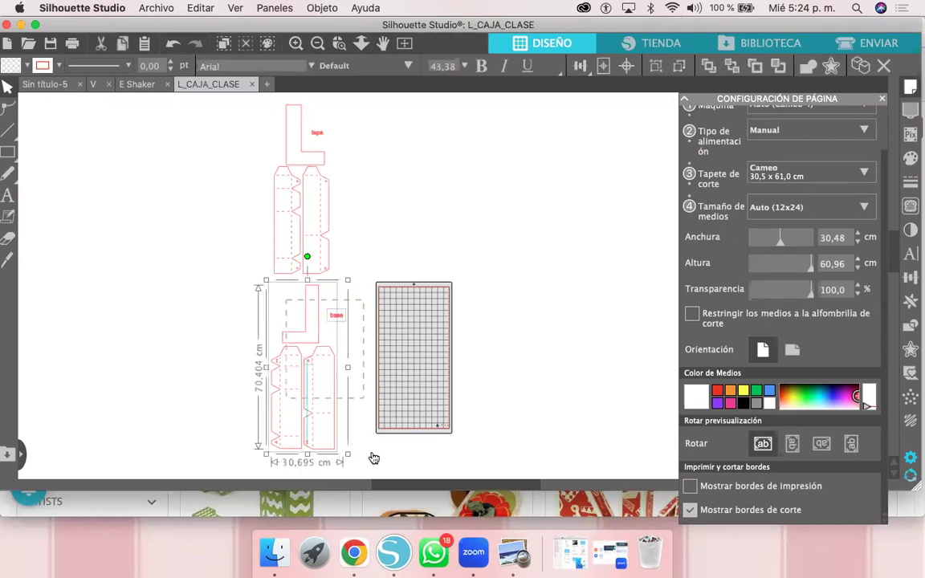
left_click(253, 288)
left_click(314, 347)
left_click_drag(355, 339, 575, 324)
left_click(391, 228)
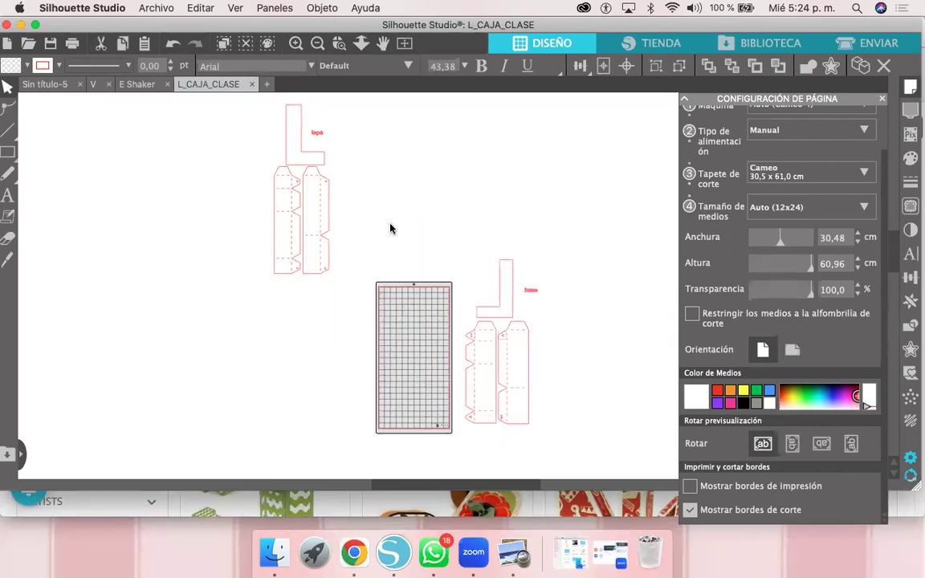
Step: Move the lid L, its side strips and the "tapa" label together to just left of the mat
left_click(317, 155)
left_click_drag(319, 199, 354, 352)
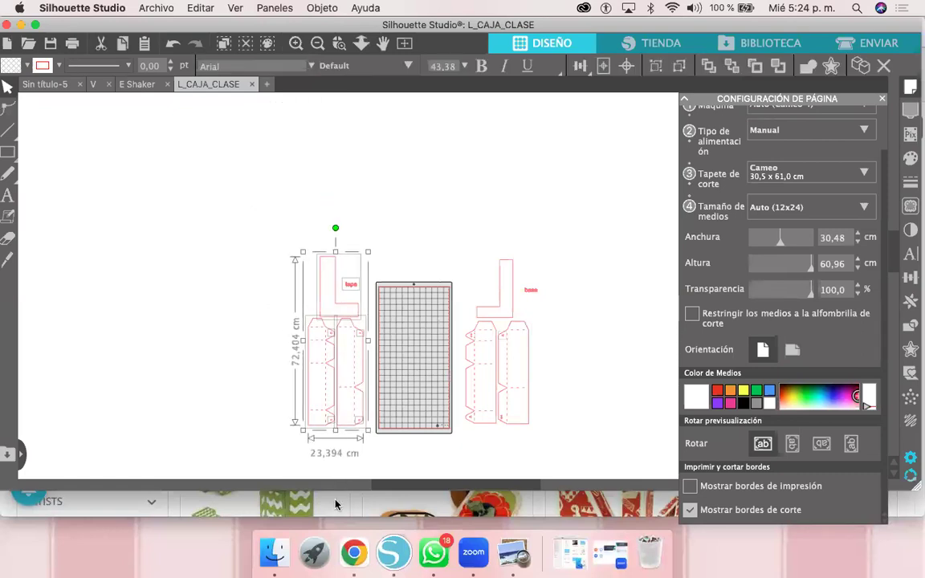
left_click(335, 503)
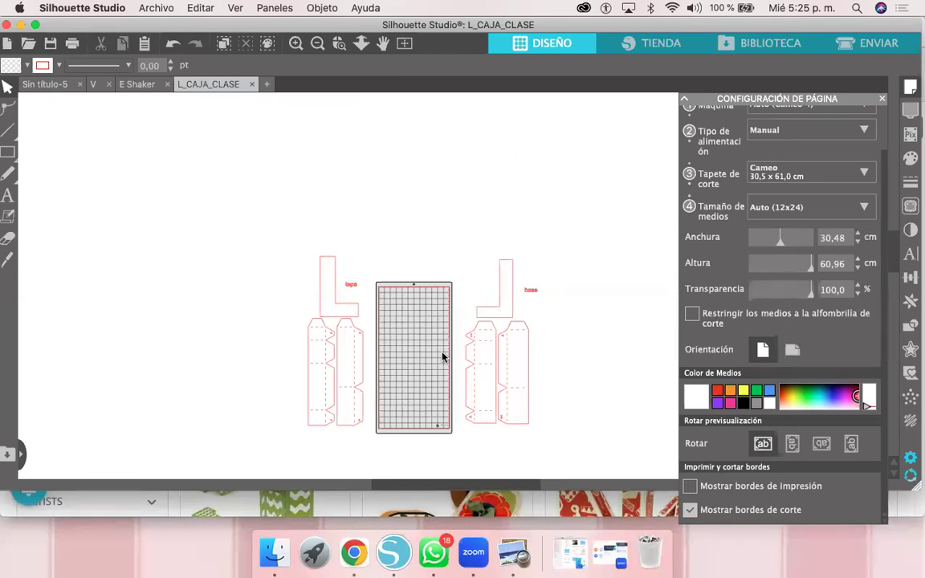
Step: Move the base L and its two side strips together onto the mat, leaving the "base" label outside
left_click_drag(436, 351, 415, 305)
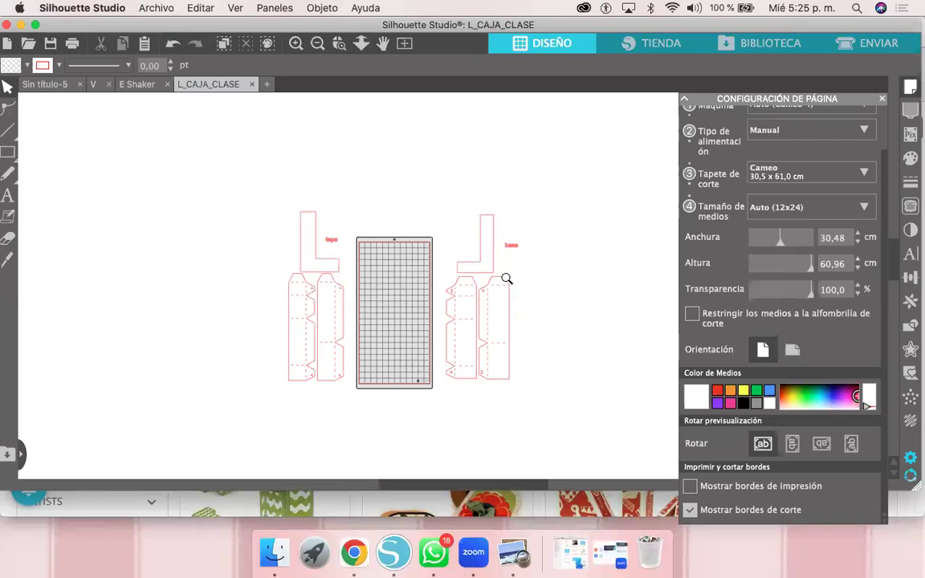
left_click(463, 314)
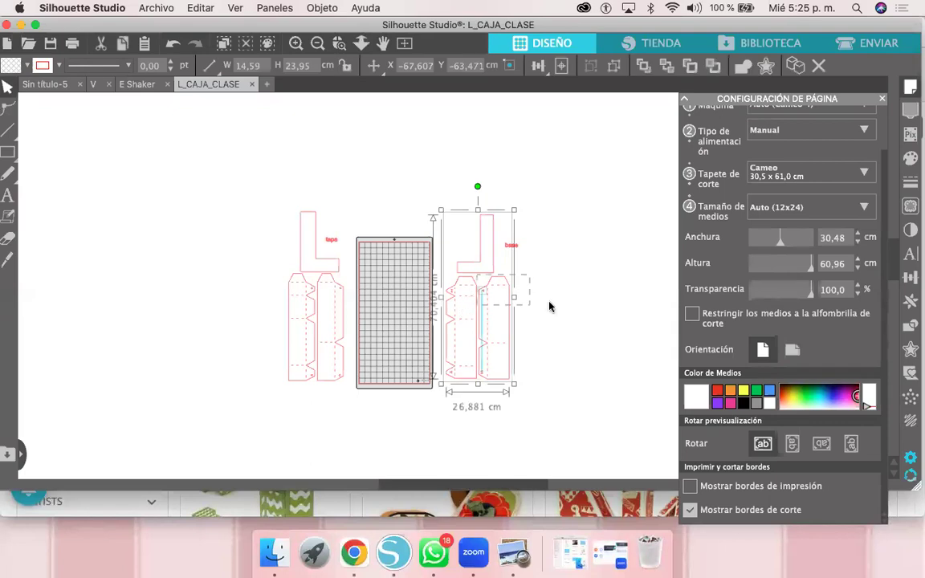
left_click(463, 287)
left_click(448, 271)
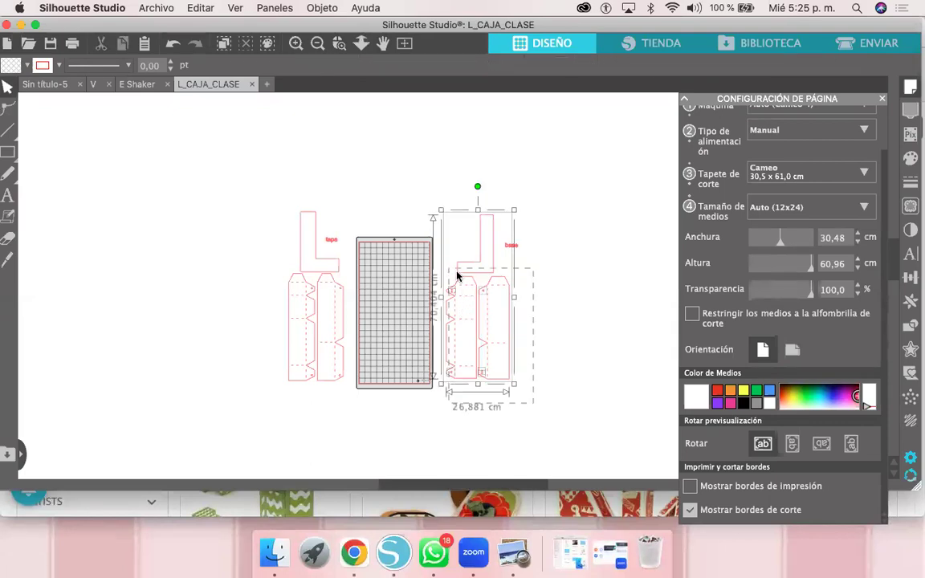
mouse_move(396, 275)
left_mouse_down()
mouse_move(385, 275)
mouse_move(399, 284)
left_mouse_up()
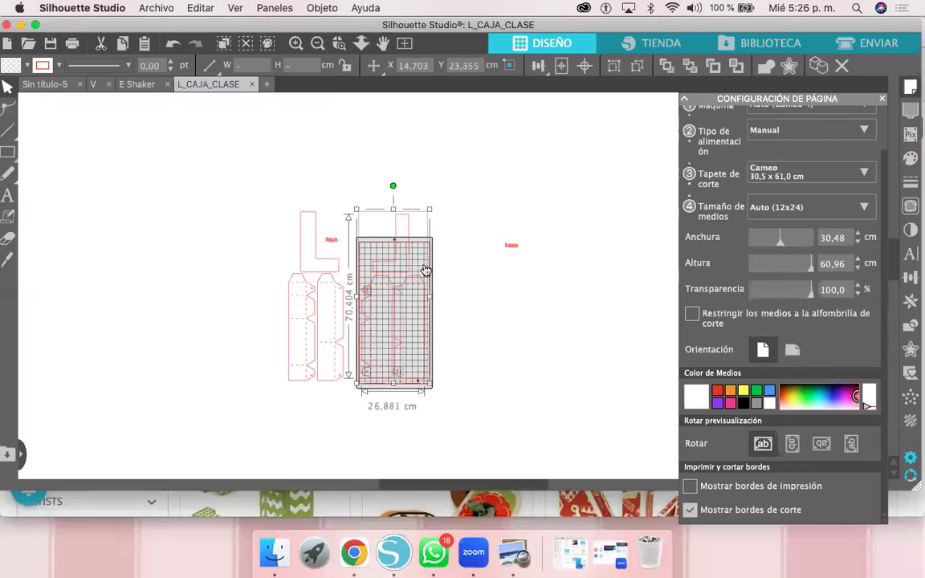
Step: Ungroup the base pieces and move the base L off the mat, placing it just beyond the mat's right edge
scroll(528, 193, "up", 3)
left_click(485, 206)
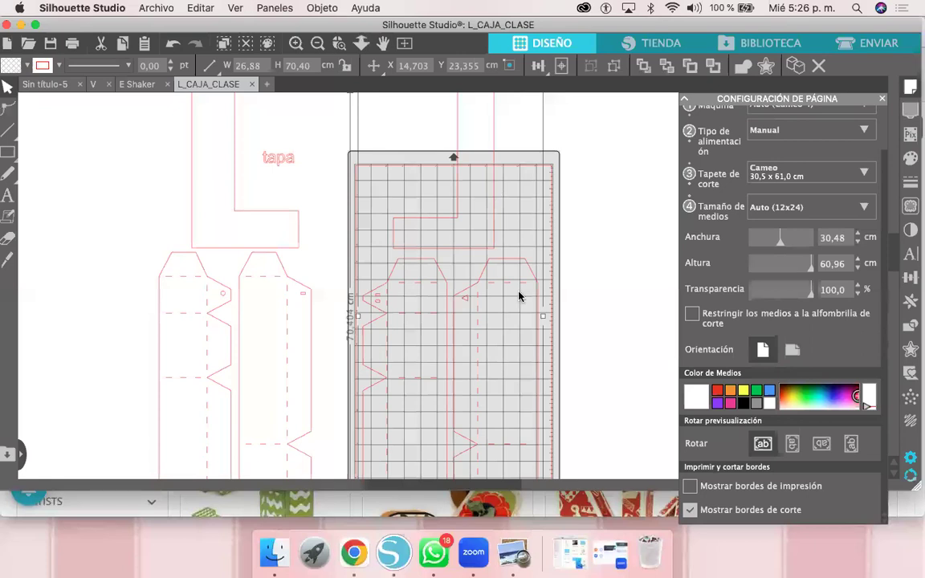
right_click(498, 265)
left_click(530, 142)
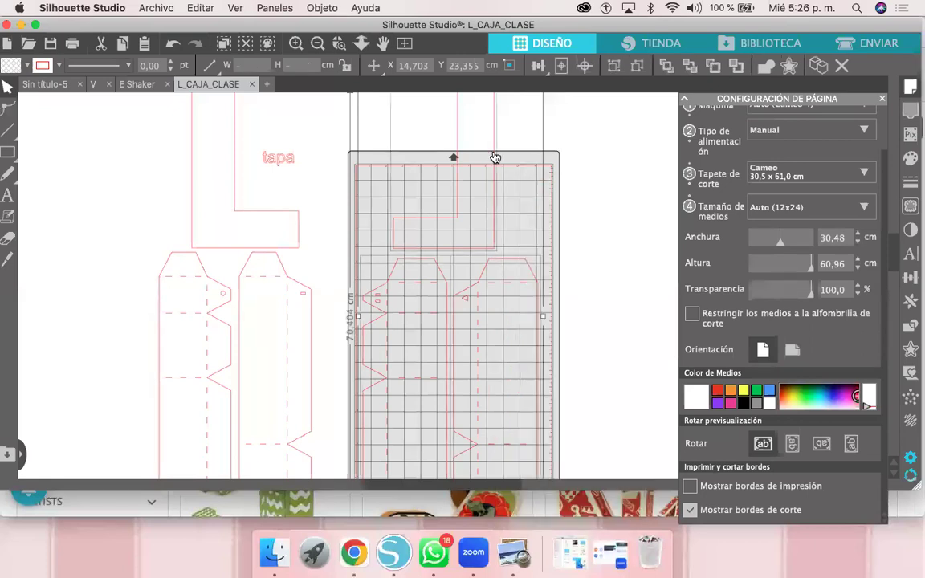
left_click_drag(632, 210, 662, 232)
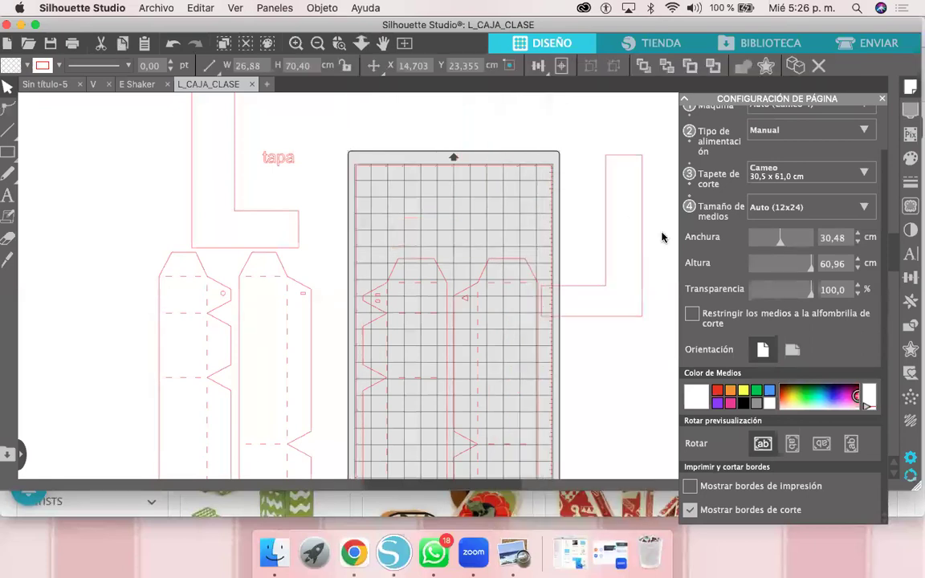
left_click(605, 220)
scroll(596, 221, "down", 2)
key("space")
left_click_drag(525, 234, 483, 206)
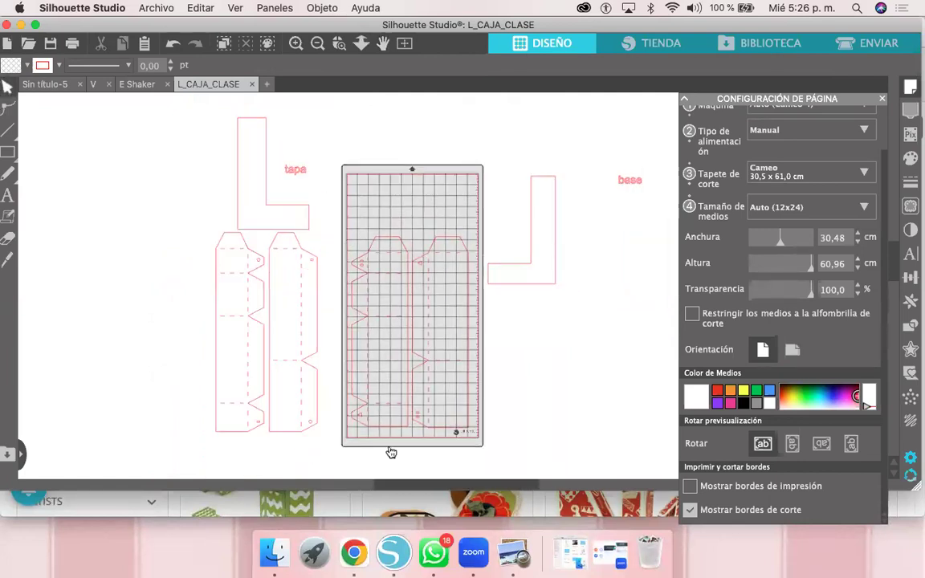
left_click(536, 276)
left_click_drag(526, 265, 529, 317)
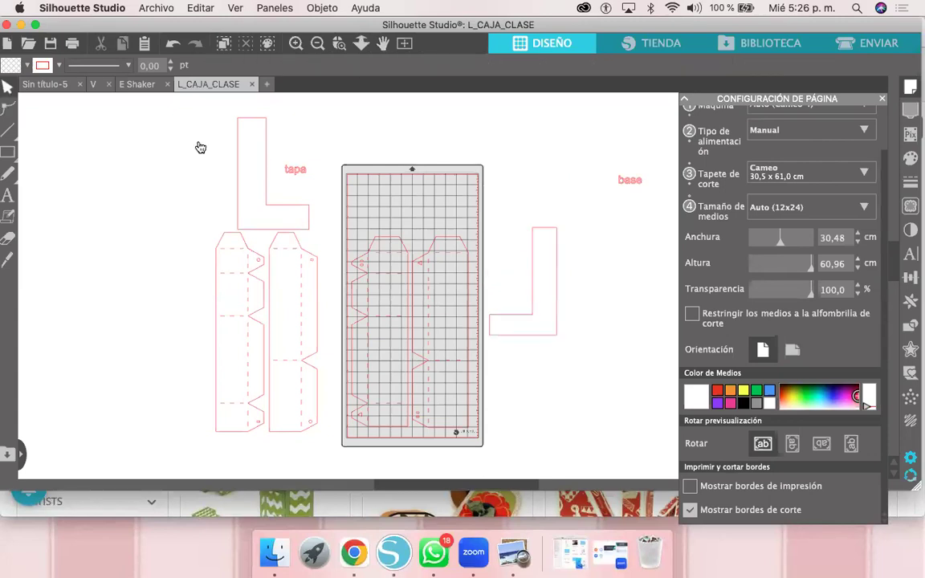
Step: Group the two base side strips on the mat and nudge them slightly right, within the cutting border
left_click(258, 274)
left_click_drag(301, 358, 317, 412)
left_click(474, 210)
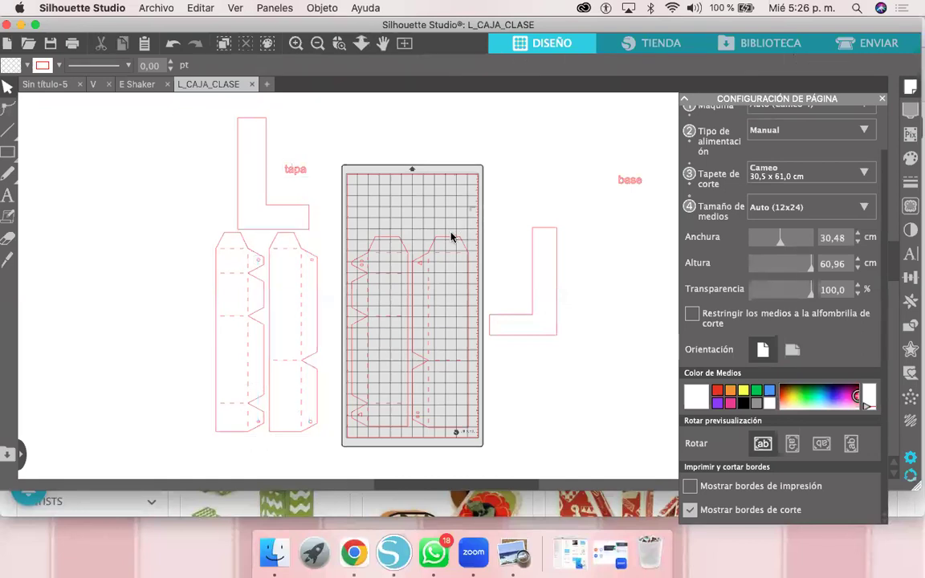
left_click(366, 434)
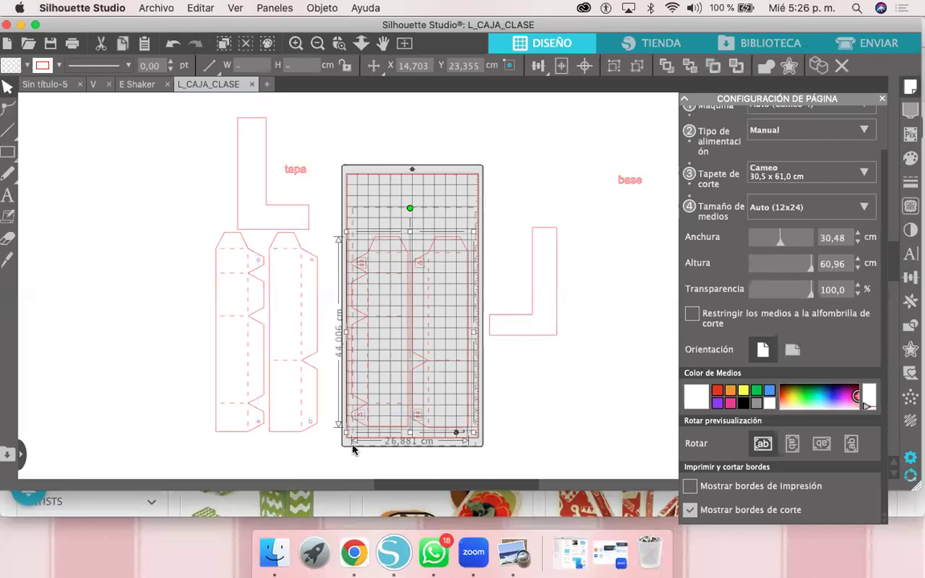
key("super+g")
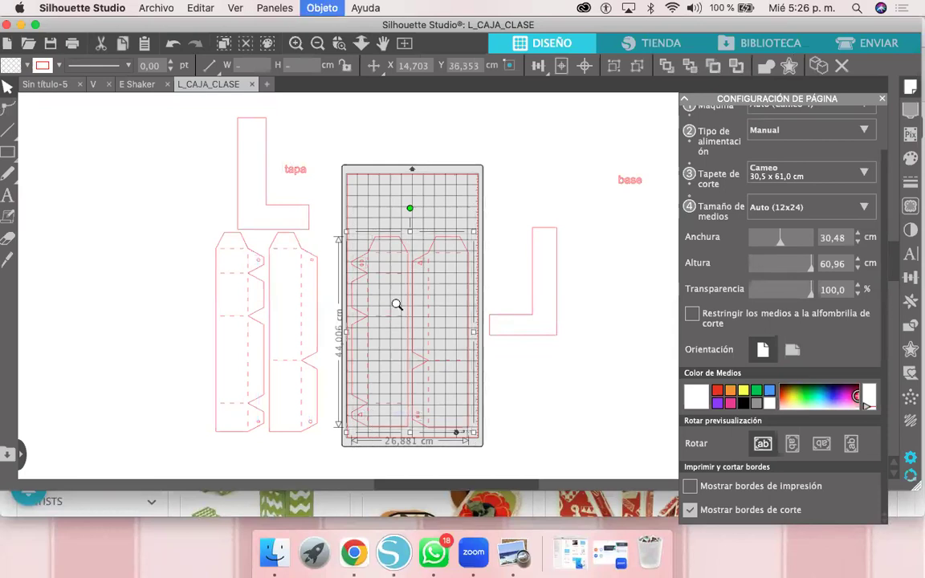
left_click(353, 217)
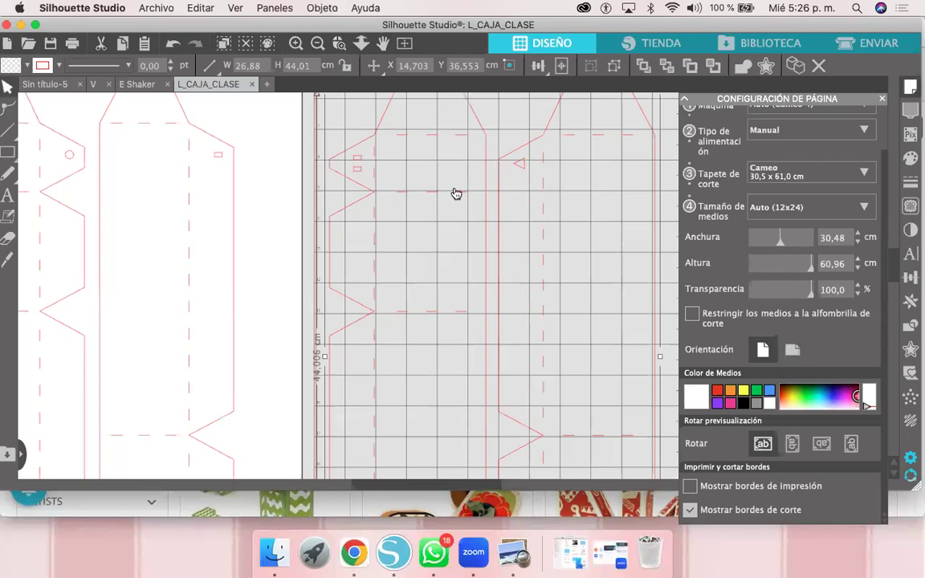
scroll(401, 202, "down", 2)
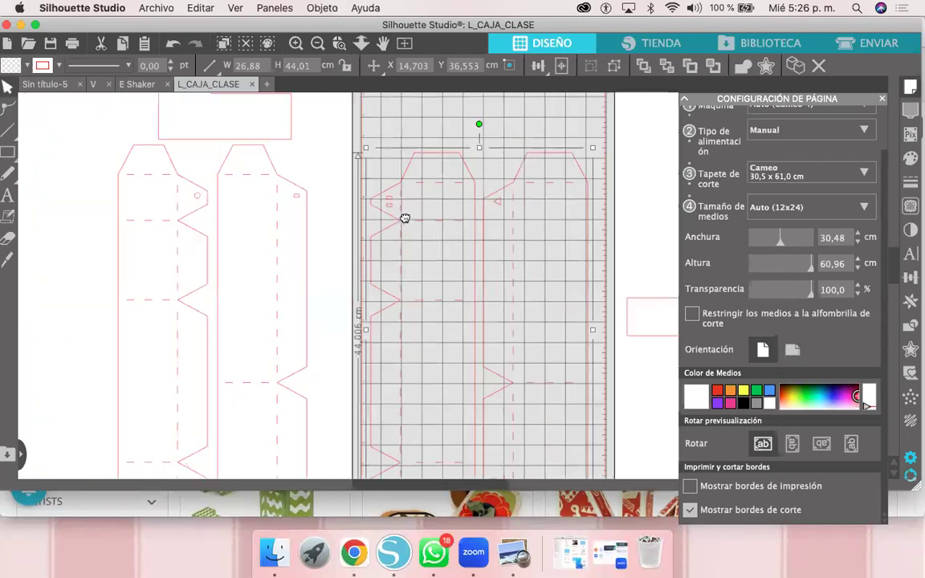
scroll(401, 209, "down", 2)
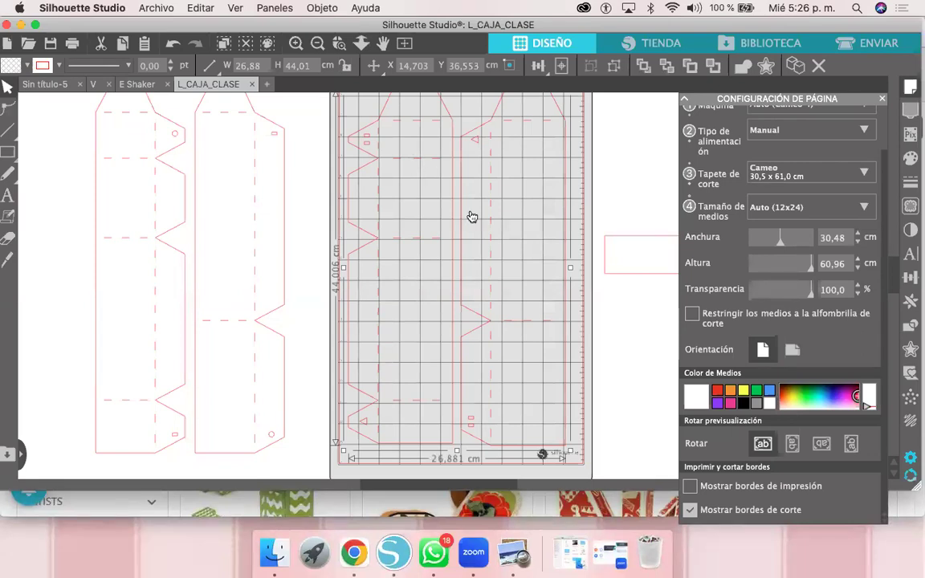
key("Right")
key("Right")
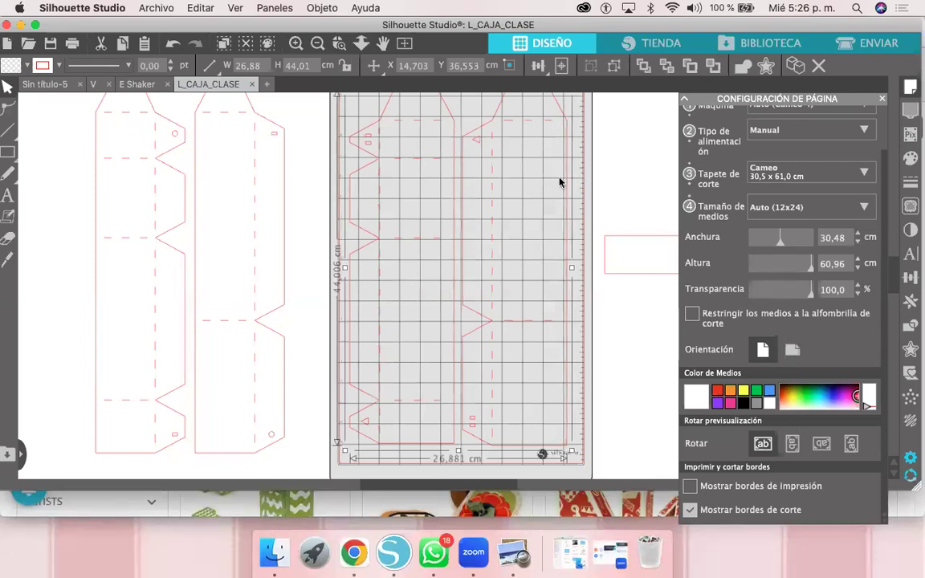
Step: Ungroup the two base side strips on the mat and clear the selection
right_click(567, 187)
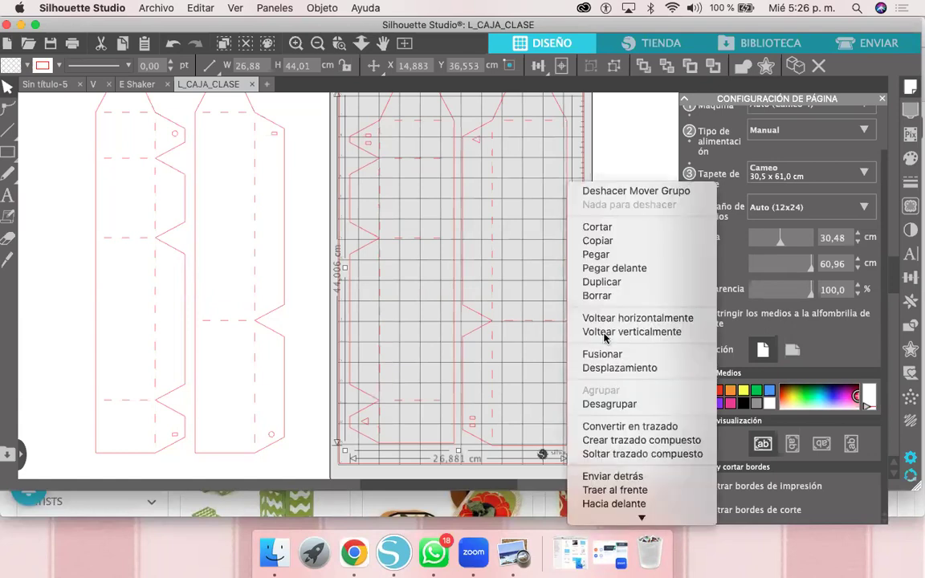
left_click(613, 407)
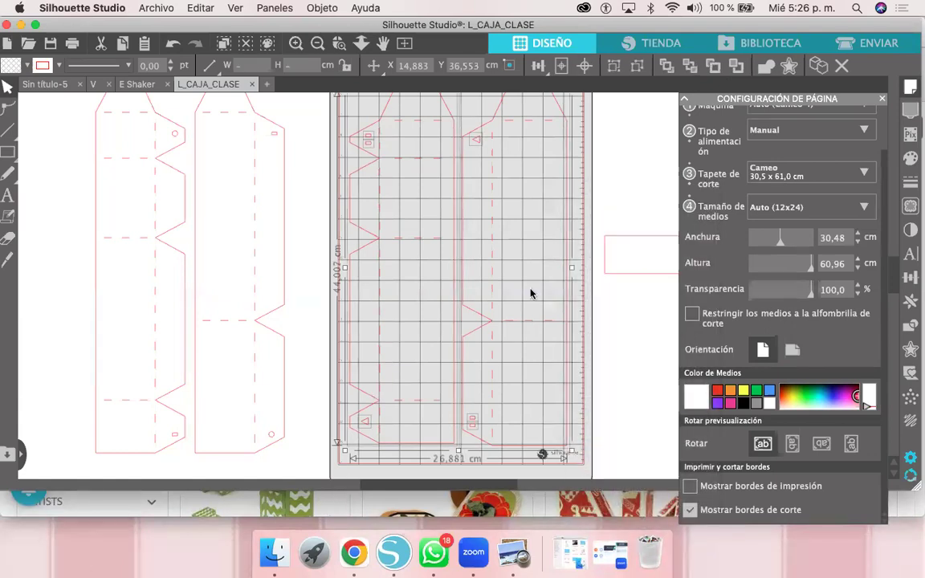
left_click(645, 175)
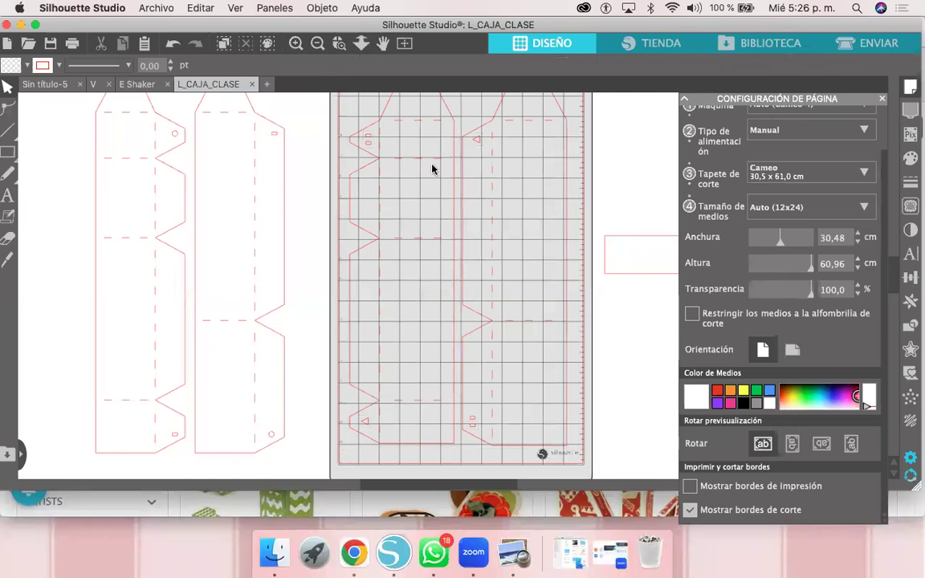
Step: Measure the flap and panel widths of the first base side strip with a temporary rectangle, and delete the rectangle
scroll(432, 169, "down", 3)
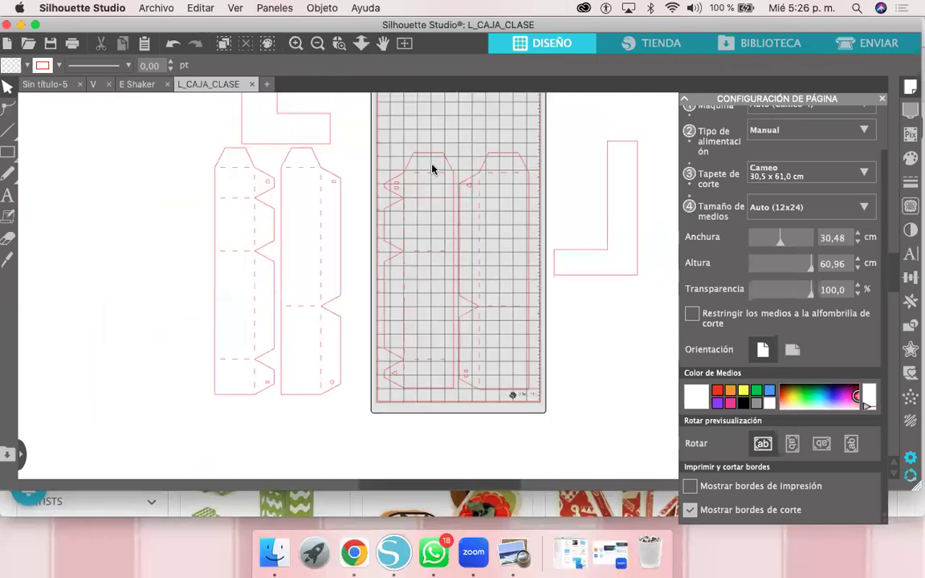
left_click(10, 153)
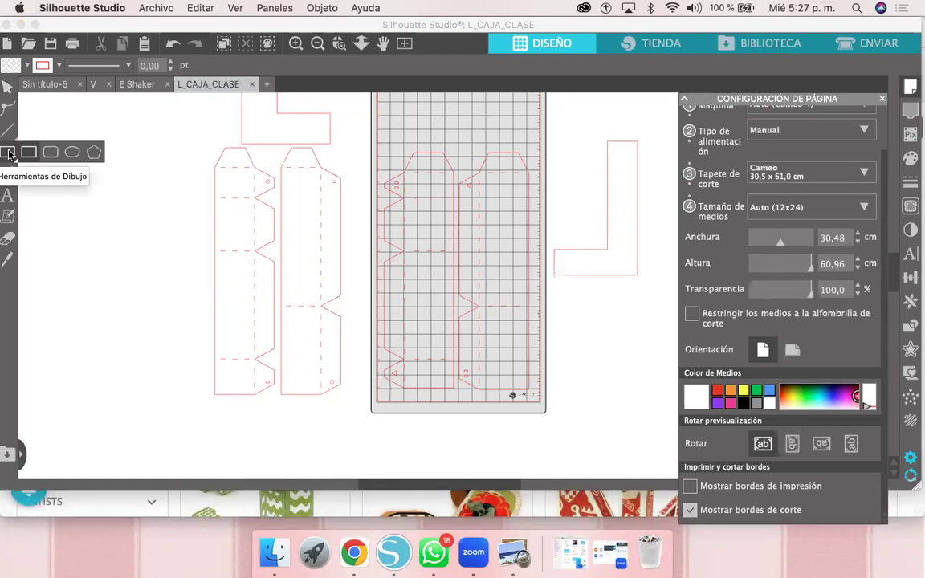
left_click(390, 210)
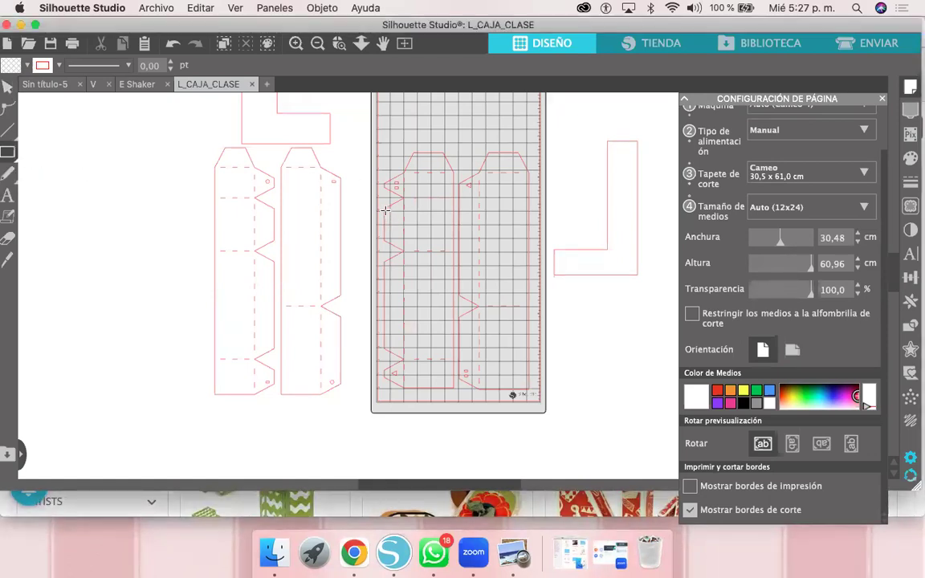
left_click(385, 210)
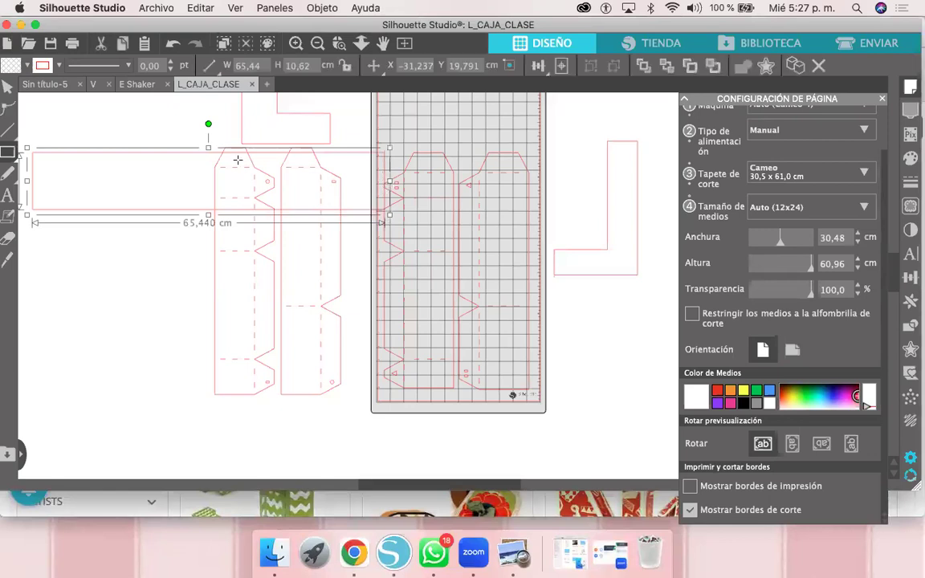
key("Delete")
left_click_drag(385, 207, 403, 231)
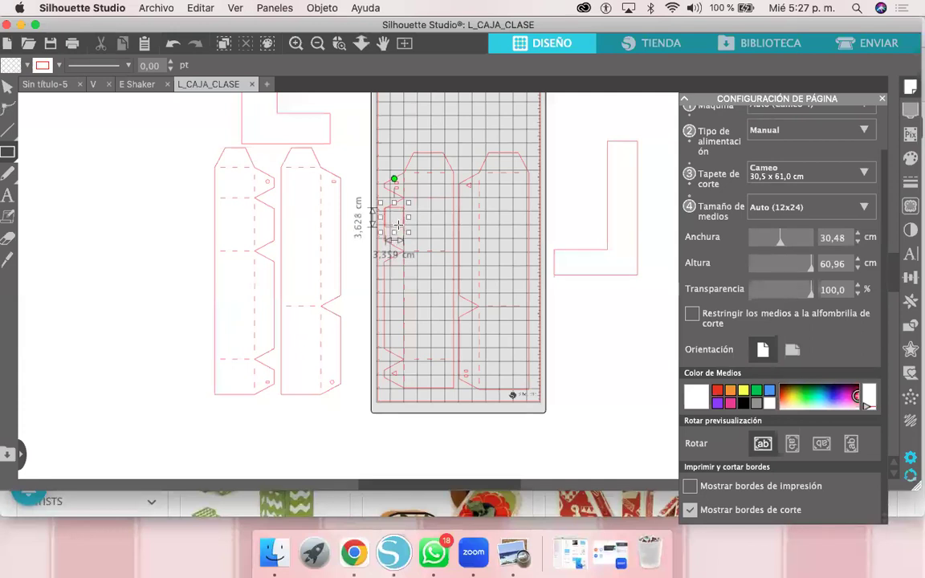
key("v")
left_click_drag(395, 232, 460, 221)
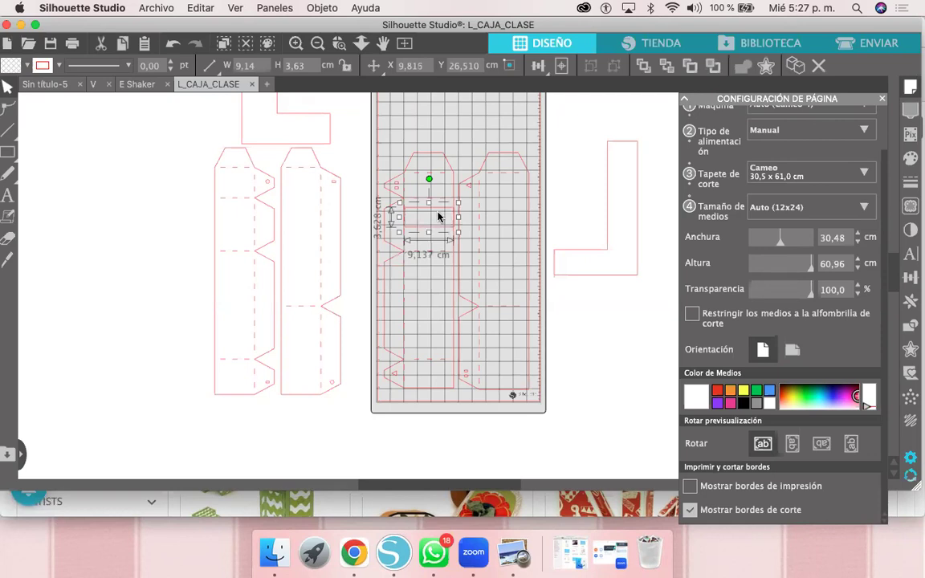
key("Delete")
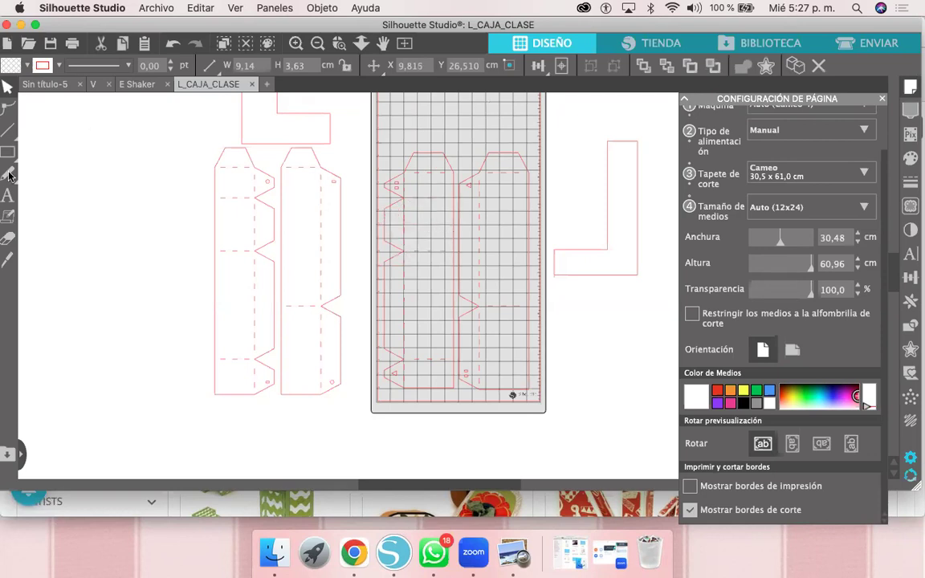
Step: Try trimming the flaps of the first base side strip with a straight vertical Knife cut, and undo the cut
left_click(10, 239)
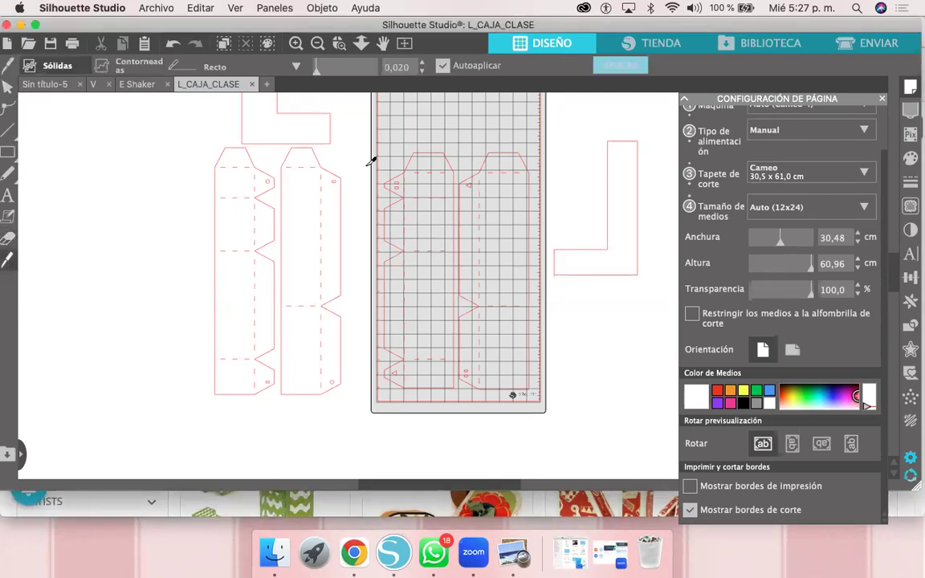
left_click_drag(389, 201, 380, 298)
left_click_drag(385, 384, 384, 402)
key("v")
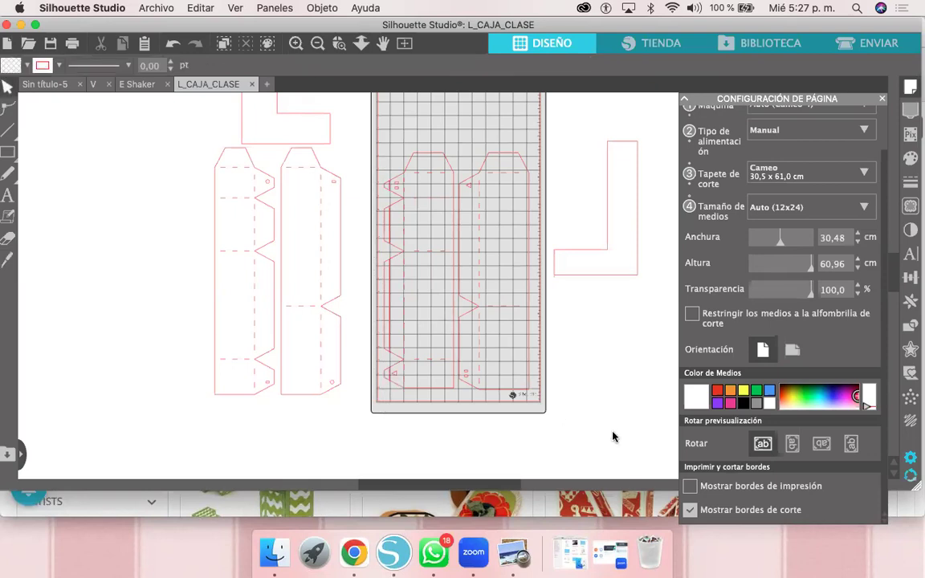
key("super+z")
key("super+z")
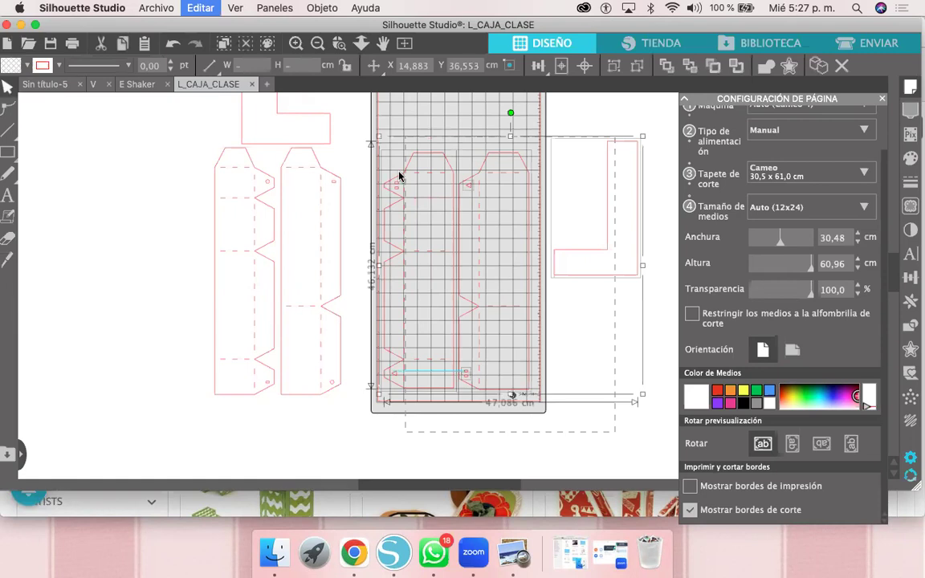
Step: Move the two base side strips and the base L together off the mat, to its right
key("super+z")
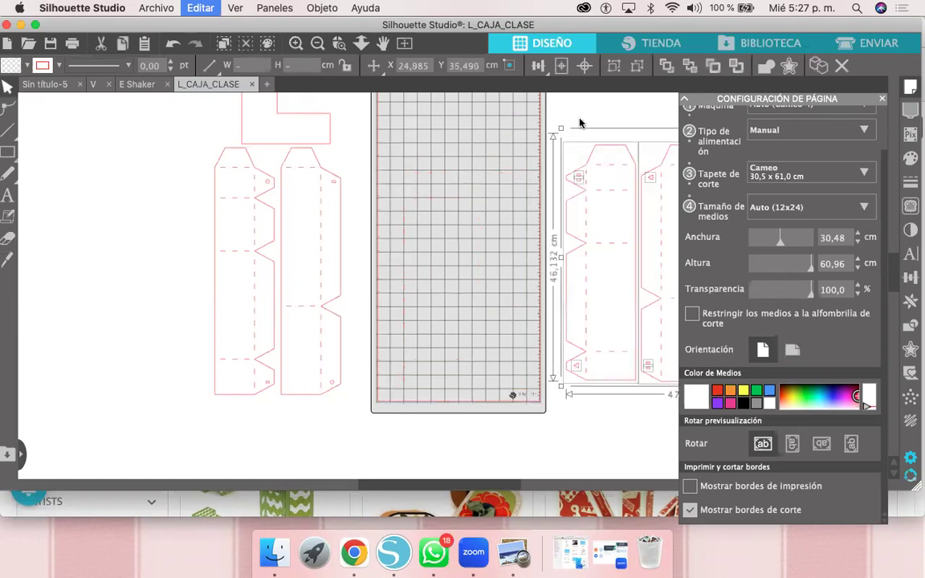
left_click(579, 120)
scroll(446, 117, "right", 5)
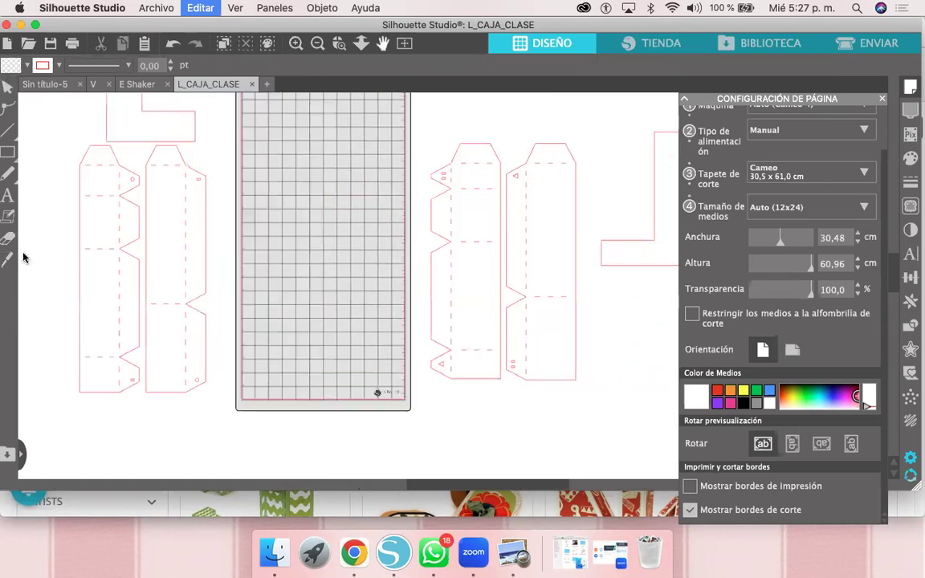
Step: Shift the rectangle and triangle marks on the first base strip's end flaps slightly inward, and activate the Knife tool
key("k")
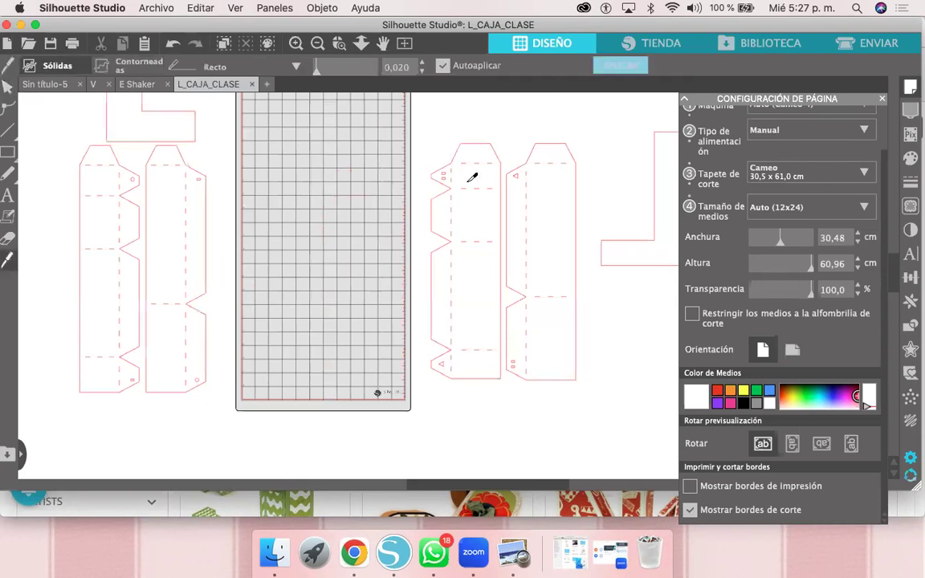
key("v")
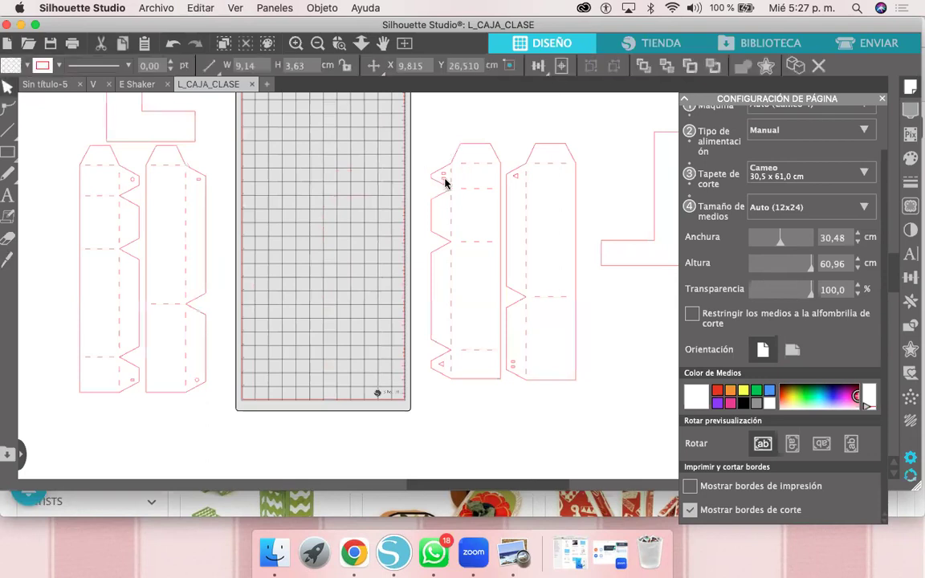
left_click(446, 183)
left_click_drag(446, 179, 447, 175)
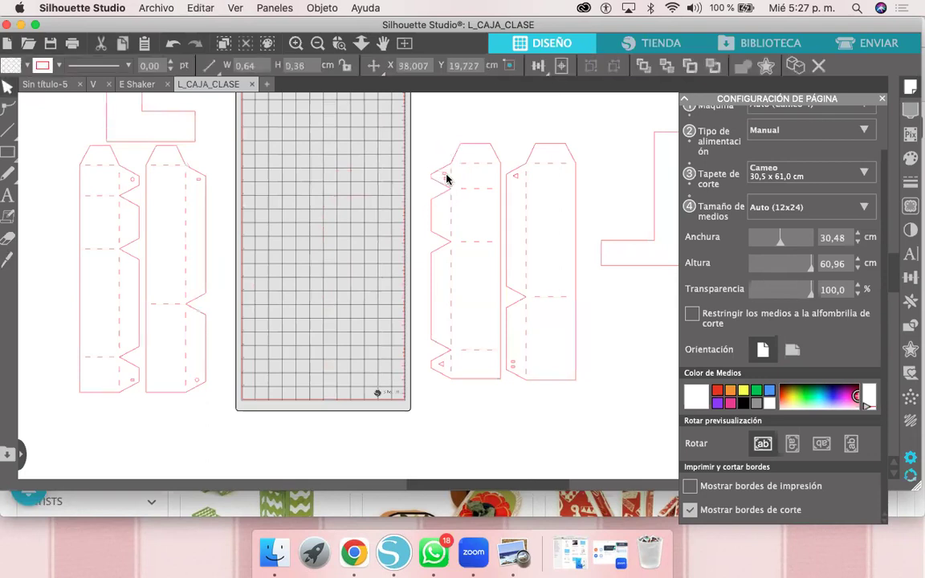
left_click(445, 369)
left_click(8, 258)
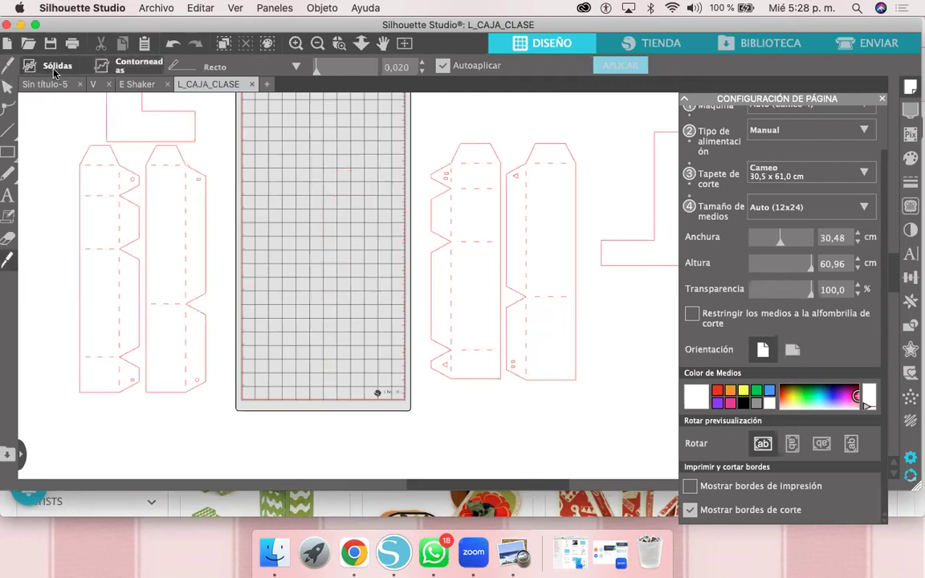
Step: Trim the first base strip's flaps with a straight vertical Knife cut and delete the four cut-off flap ends
left_click_drag(436, 301, 435, 388)
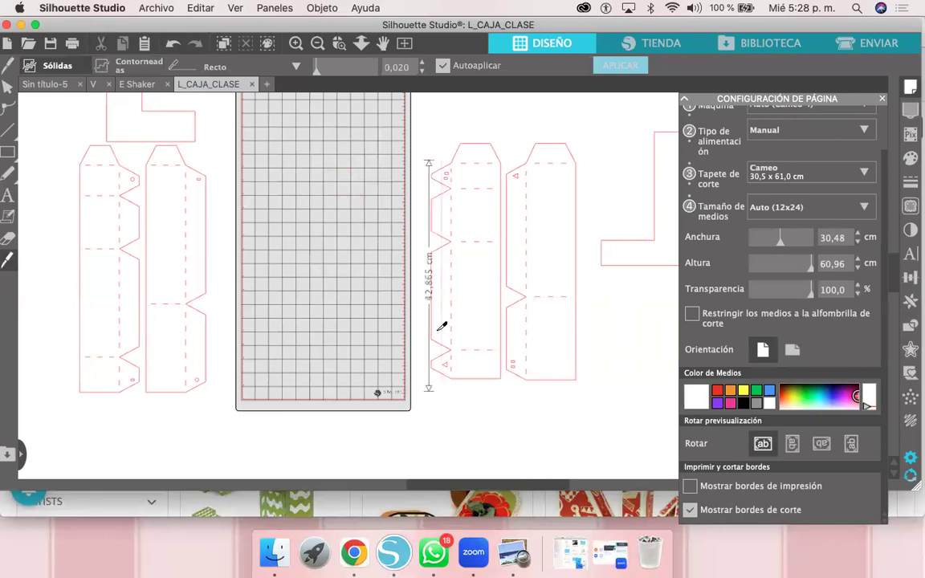
key("space")
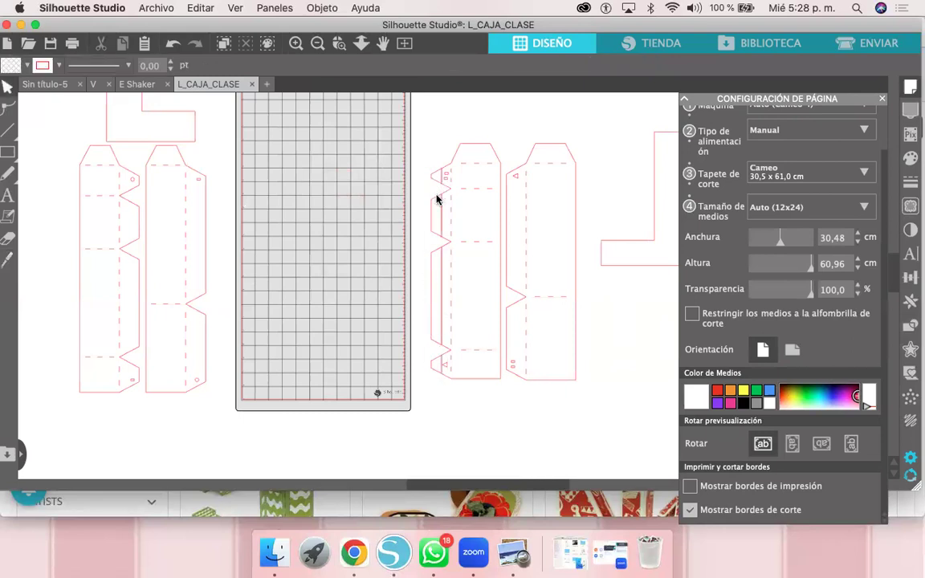
left_click(437, 200)
key("BackSpace")
left_click(433, 232)
key("BackSpace")
left_click(432, 276)
key("BackSpace")
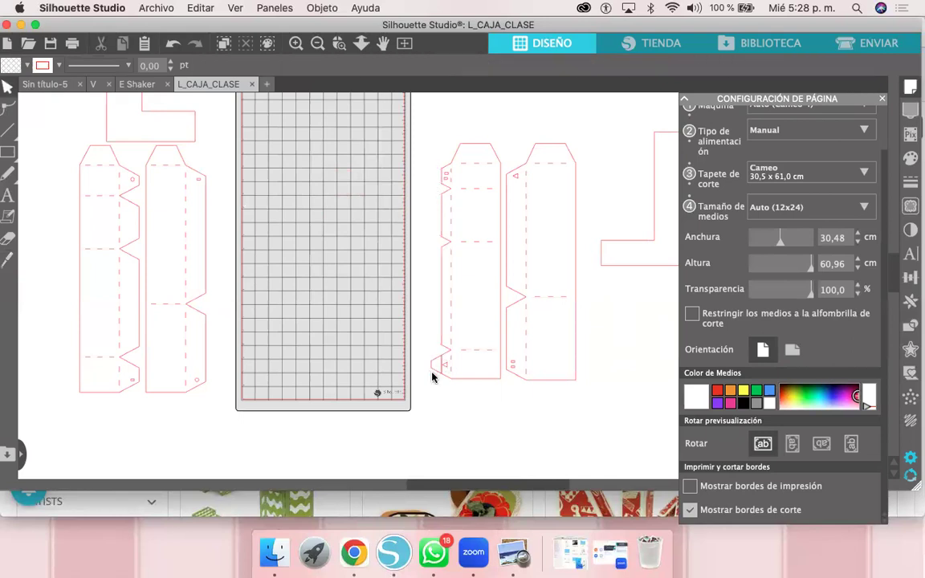
left_click(432, 377)
key("BackSpace")
Step: Trim the second base strip's flaps with a straight vertical Knife cut and delete the cut-off flap ends
left_click(8, 258)
left_click_drag(501, 163, 501, 407)
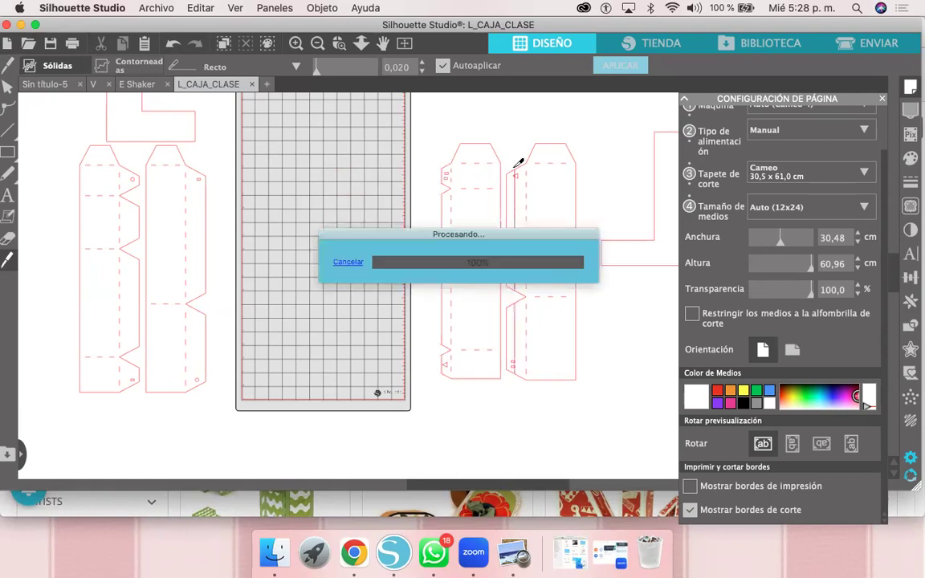
key("Escape")
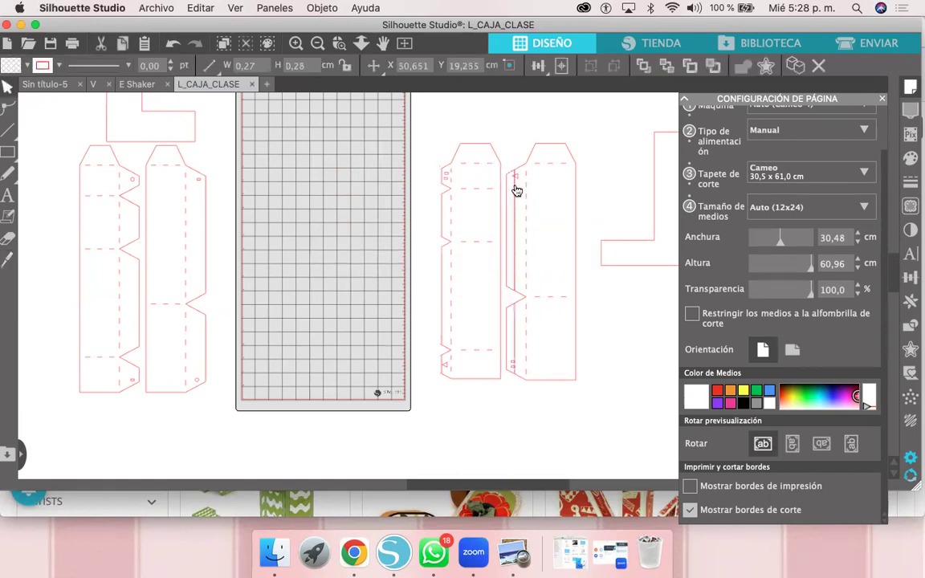
left_click(515, 192)
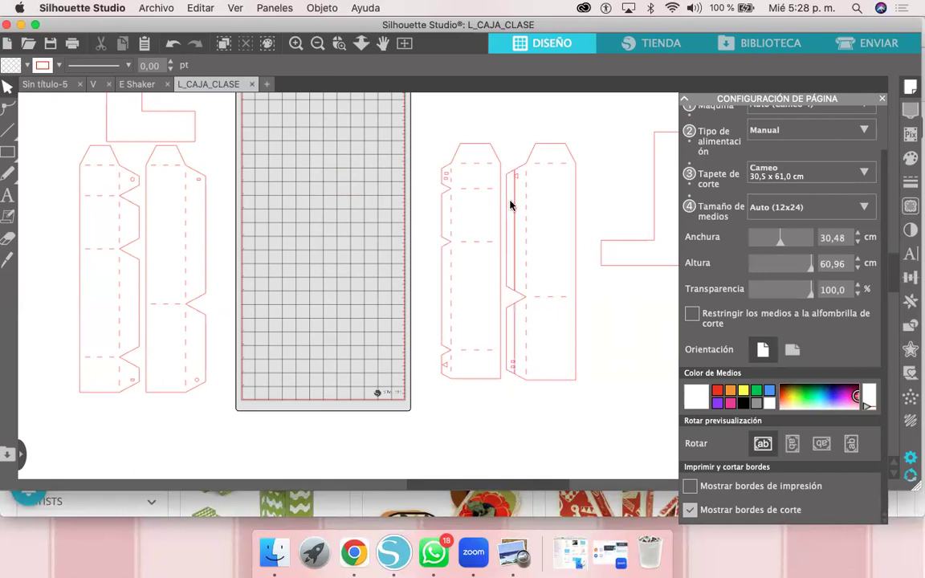
left_click(510, 205)
key("Delete")
left_click(506, 344)
left_click_drag(506, 344, 511, 367)
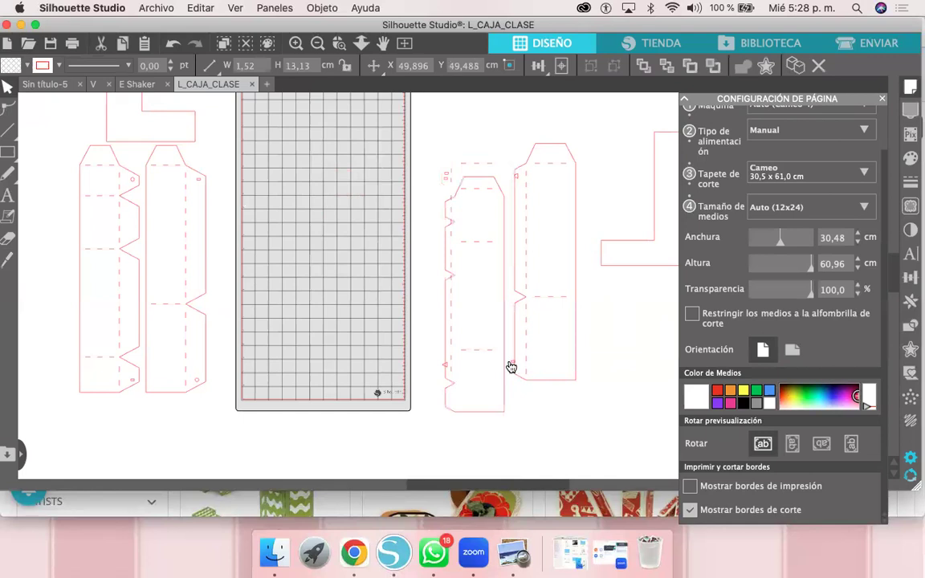
key("super+z")
key("super+z")
Step: Shift the second base strip's triangle and rectangle marks inward onto its flaps, and group each base strip with its fold lines and marks
left_click_drag(428, 121, 496, 397)
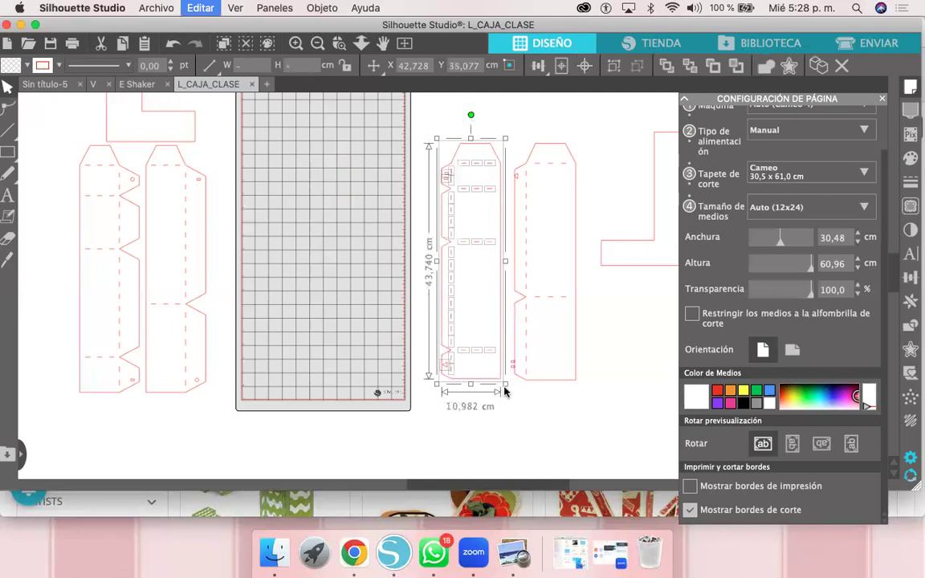
key("super+g")
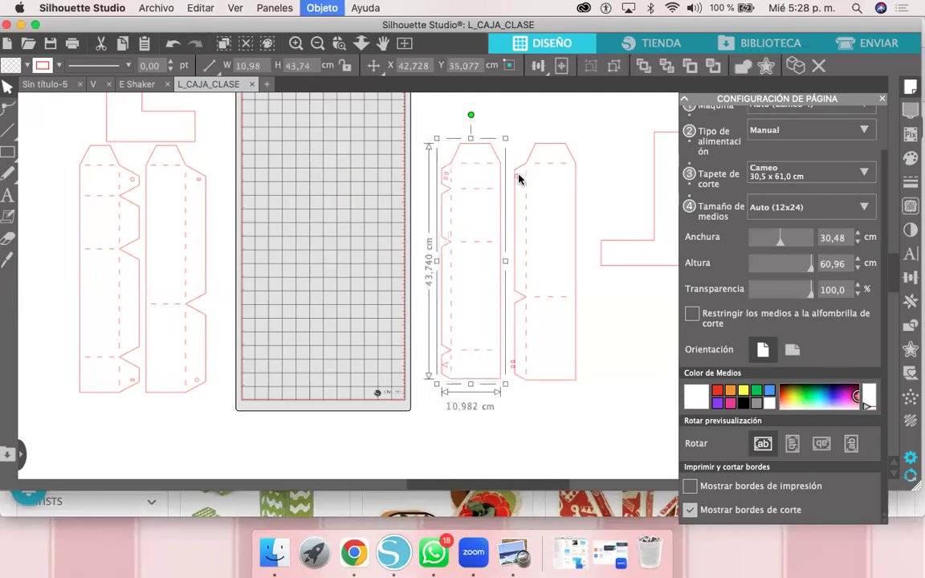
left_click(519, 175)
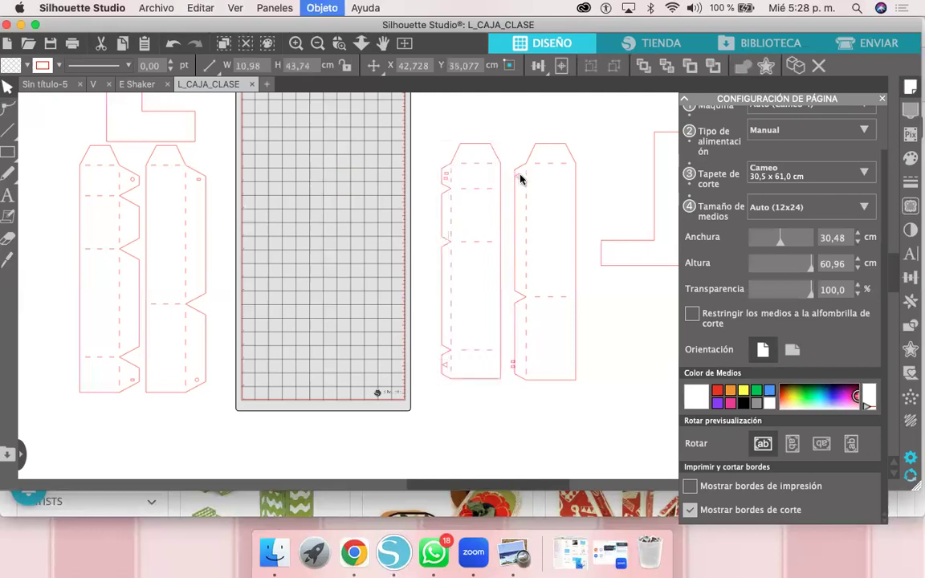
left_click(511, 376)
left_click(512, 366)
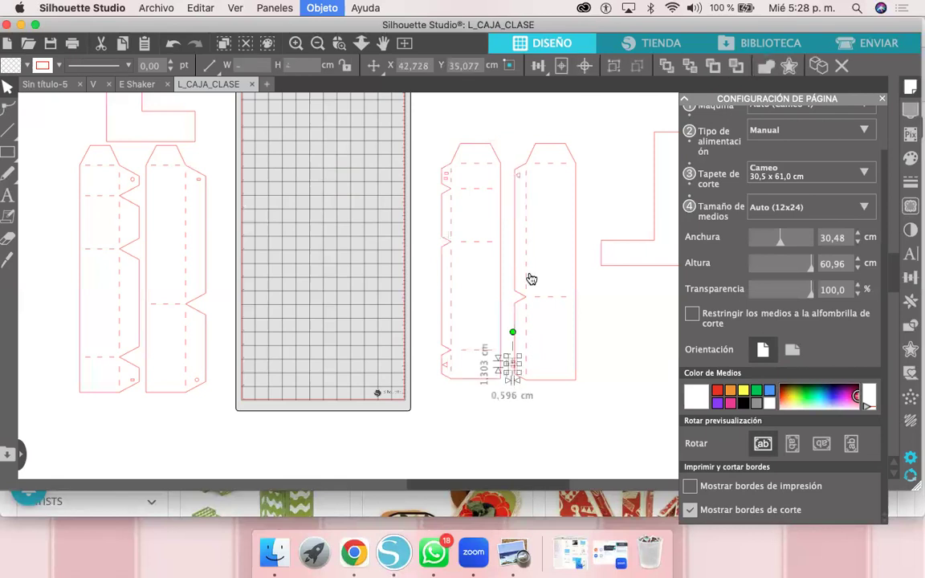
key("Delete")
key("super+z")
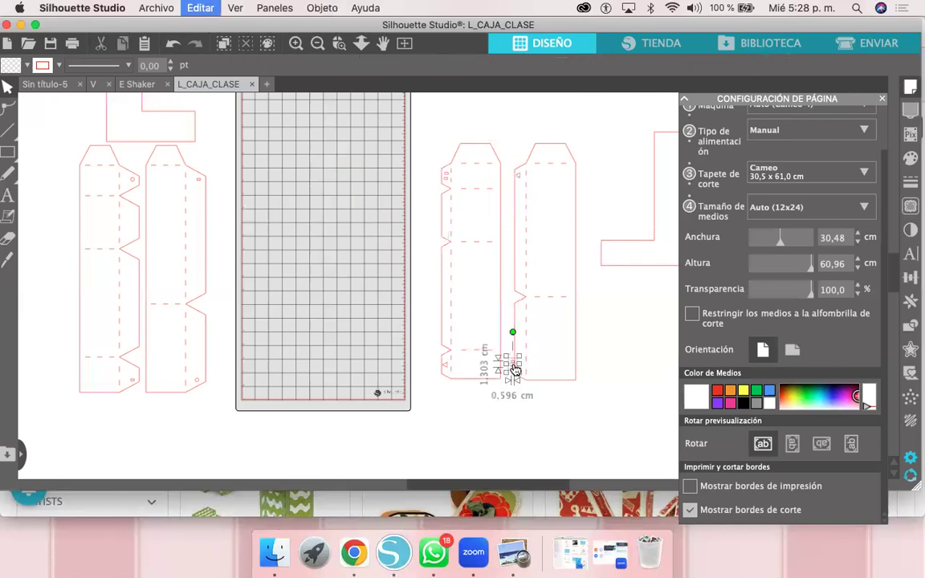
left_click_drag(520, 368, 526, 368)
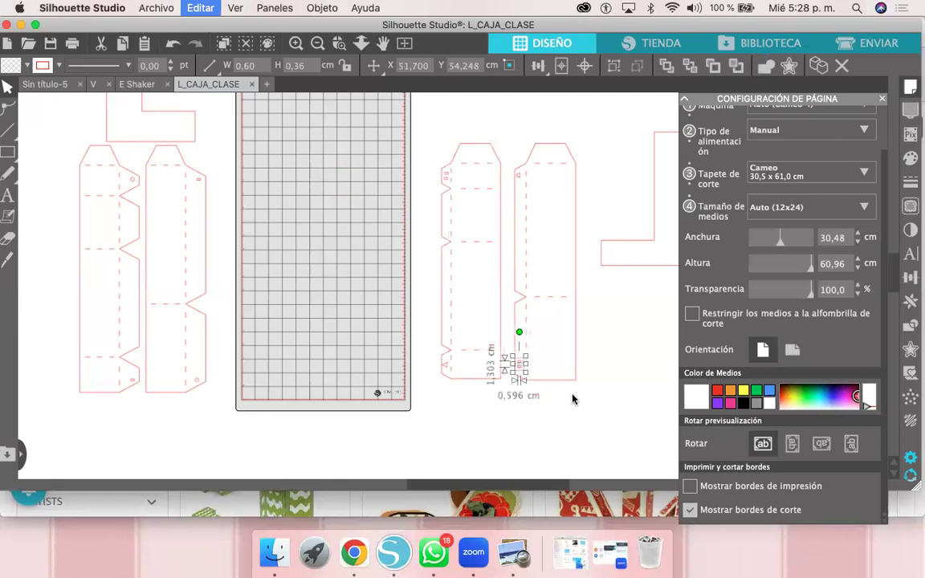
left_click(519, 195)
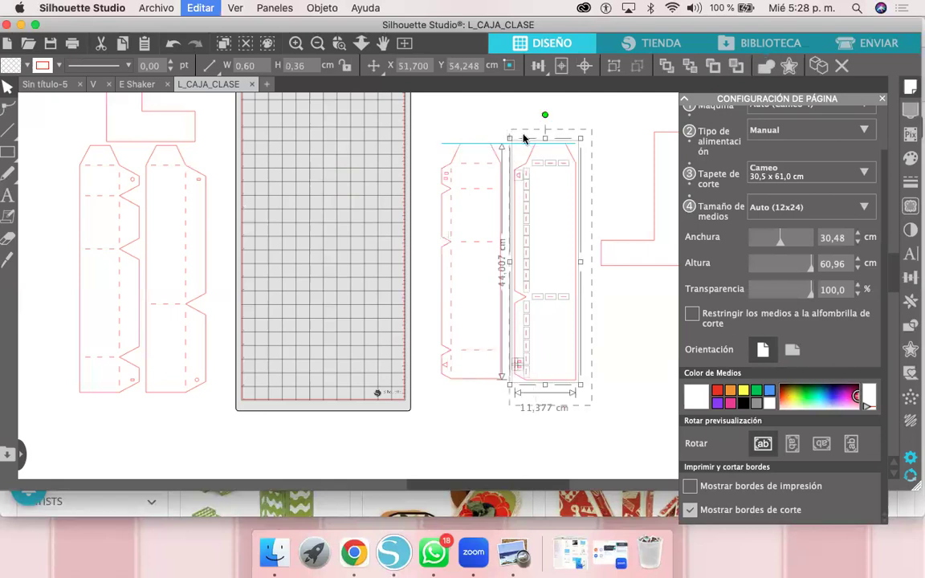
key("super+g")
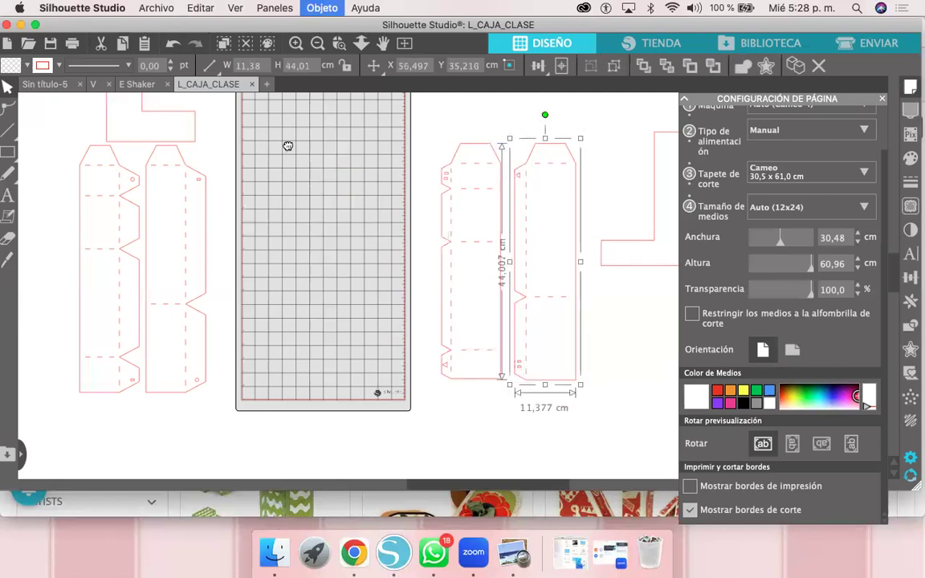
Step: Cut through the first lid strip's flaps with a straight vertical Knife line, and shift the circle mark on its upper flap inward
scroll(288, 147, "left", 3)
scroll(288, 146, "up", 1)
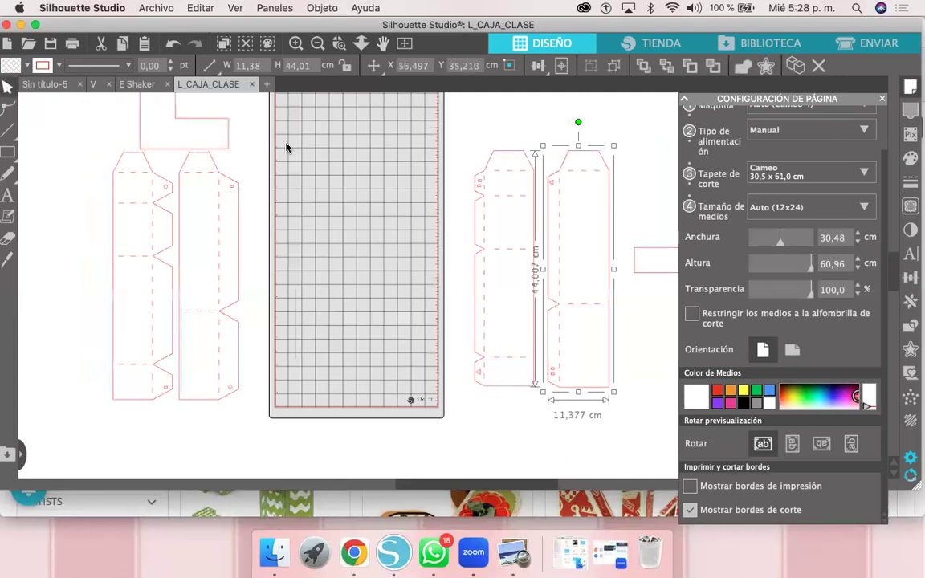
left_click(8, 259)
left_click_drag(163, 167, 163, 400)
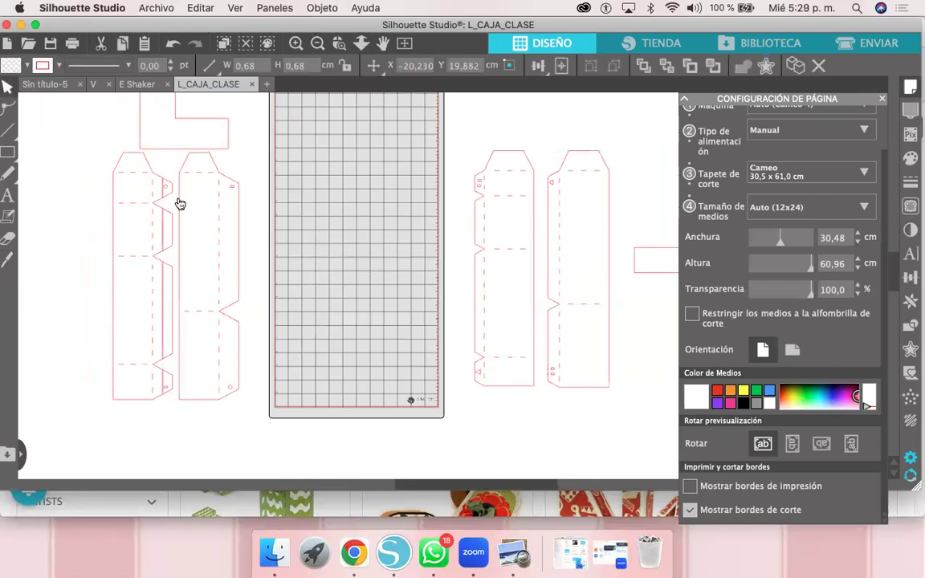
left_click(176, 199)
key("Delete")
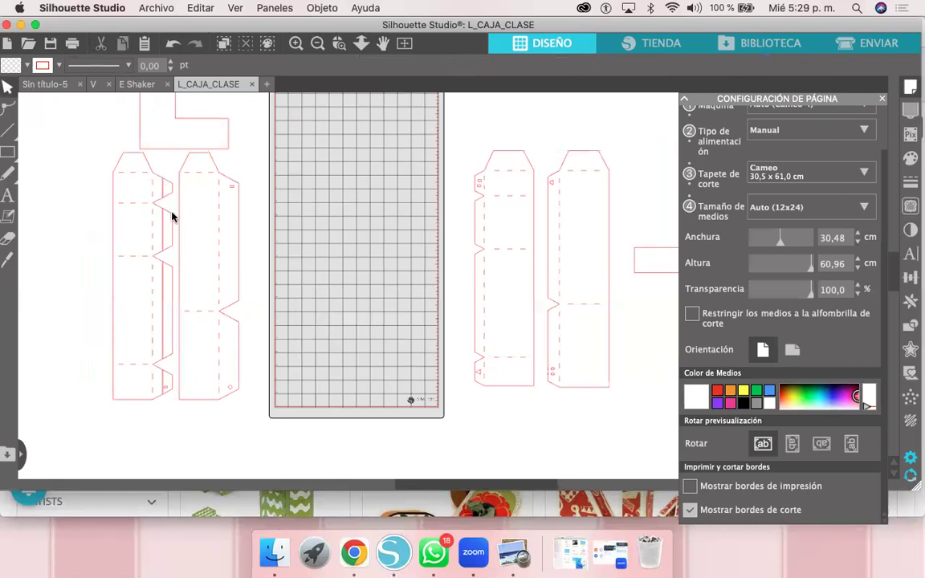
key("super+z")
left_click_drag(166, 186, 157, 184)
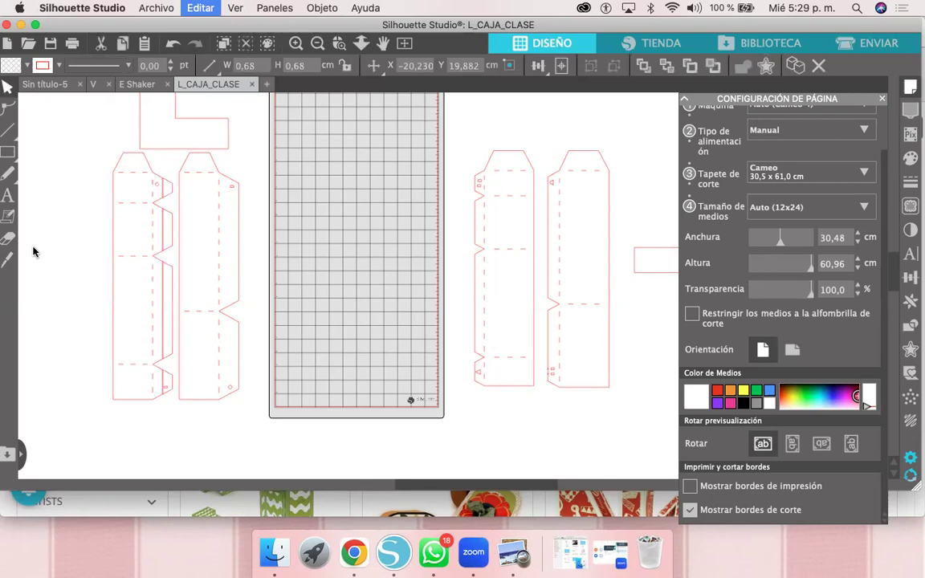
Step: Trim the second lid strip's two flaps with a straight vertical Knife cut and delete the cut-off flap ends
key("k")
left_click_drag(231, 174, 233, 394)
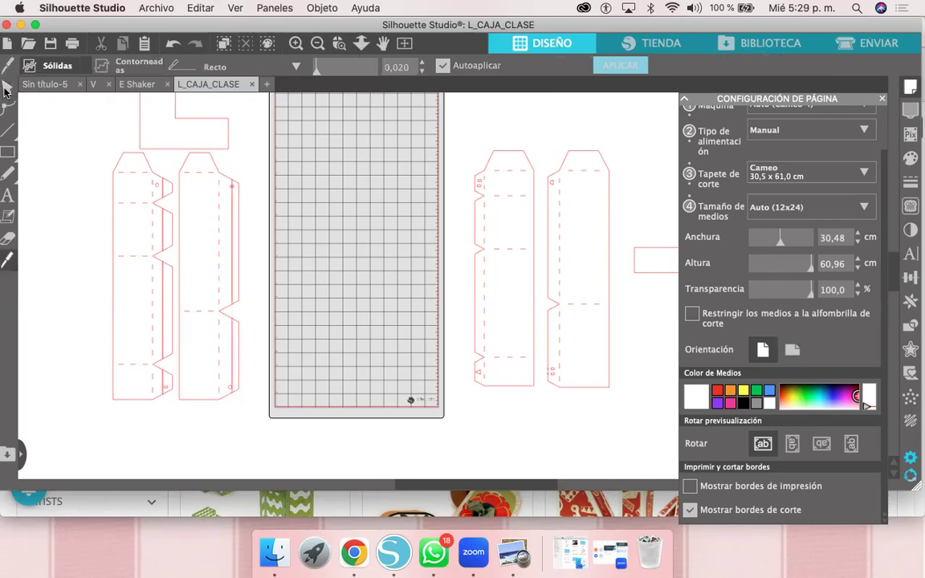
left_click(6, 89)
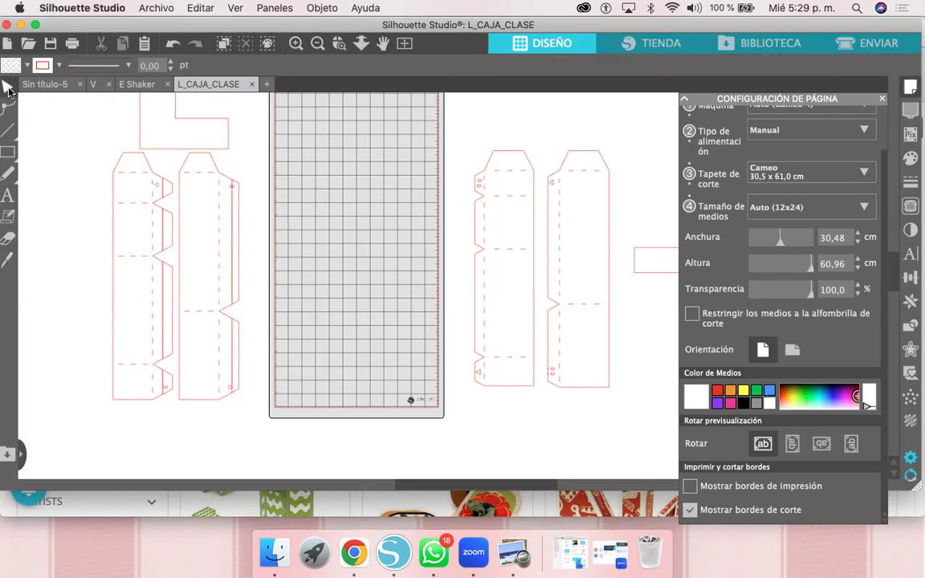
left_click(238, 203)
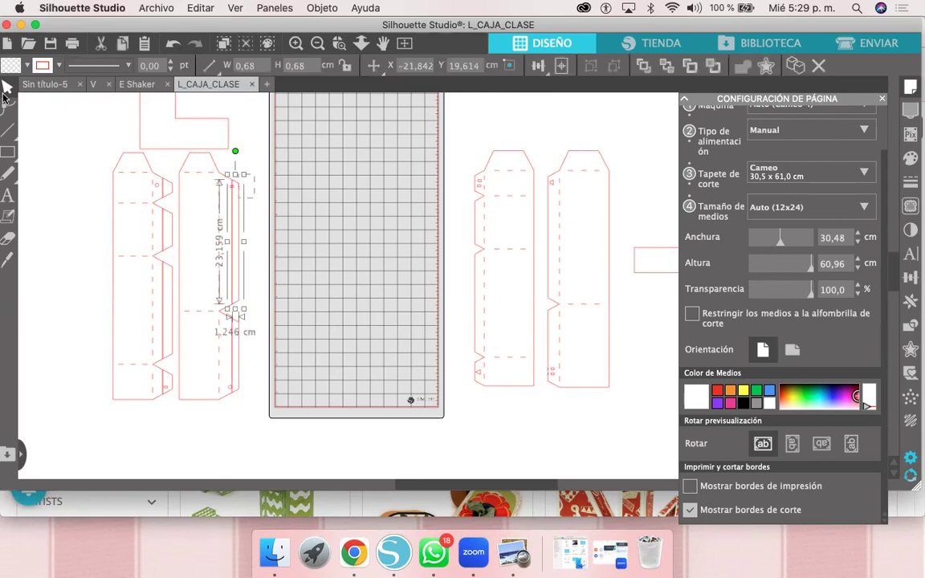
key("Delete")
left_click_drag(266, 304, 240, 406)
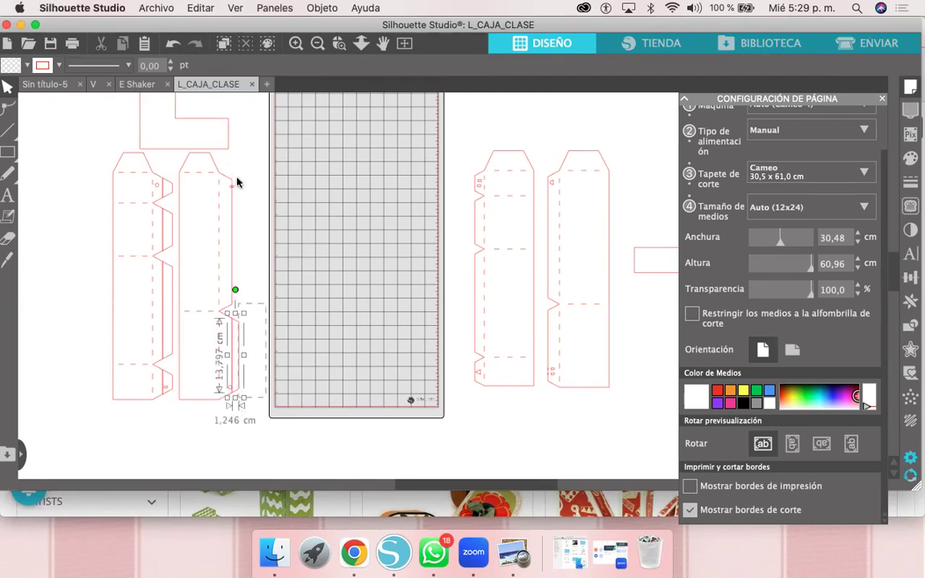
left_click(235, 192)
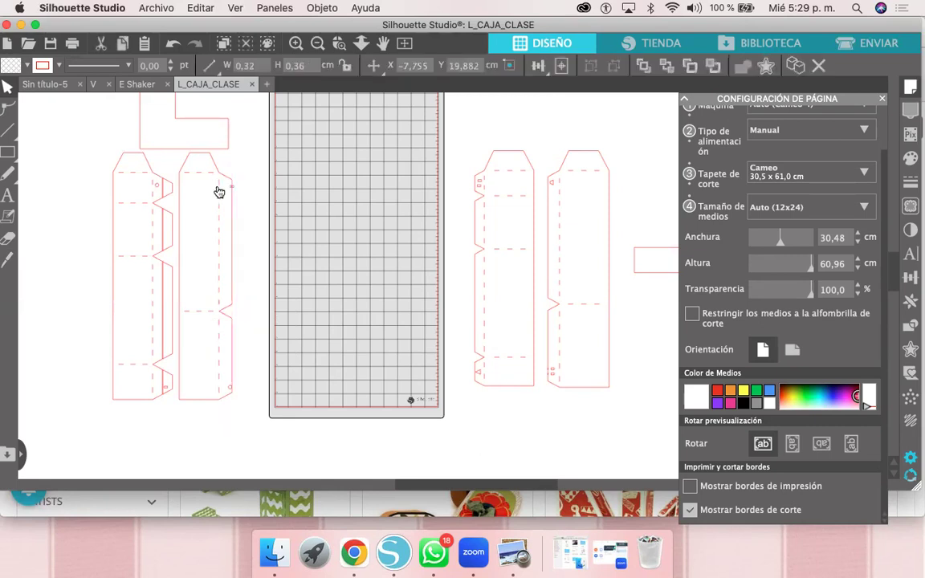
Step: Delete the cut-off flap ends of the first lid strip, and shift the rectangle mark on its lowest flap inward
left_click(164, 364)
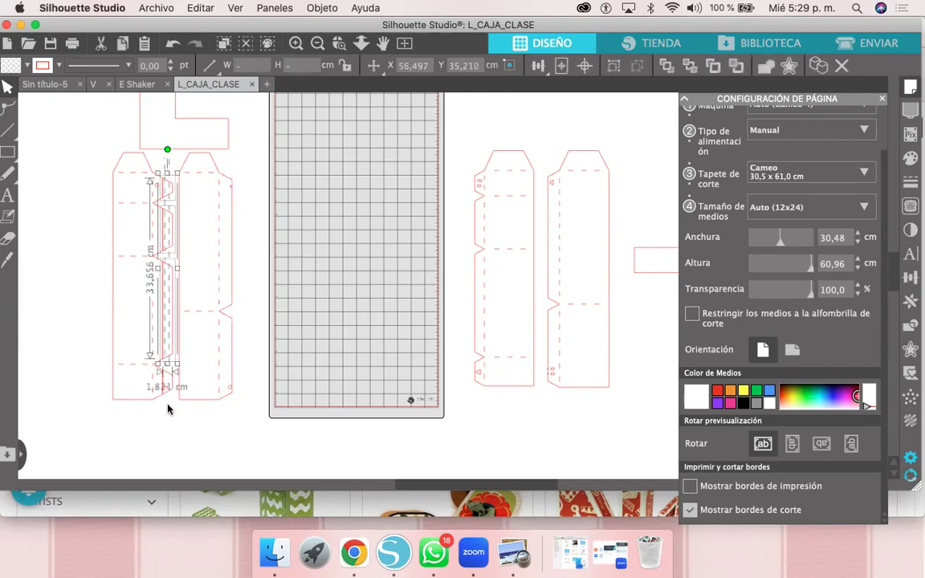
left_click_drag(167, 364, 168, 400)
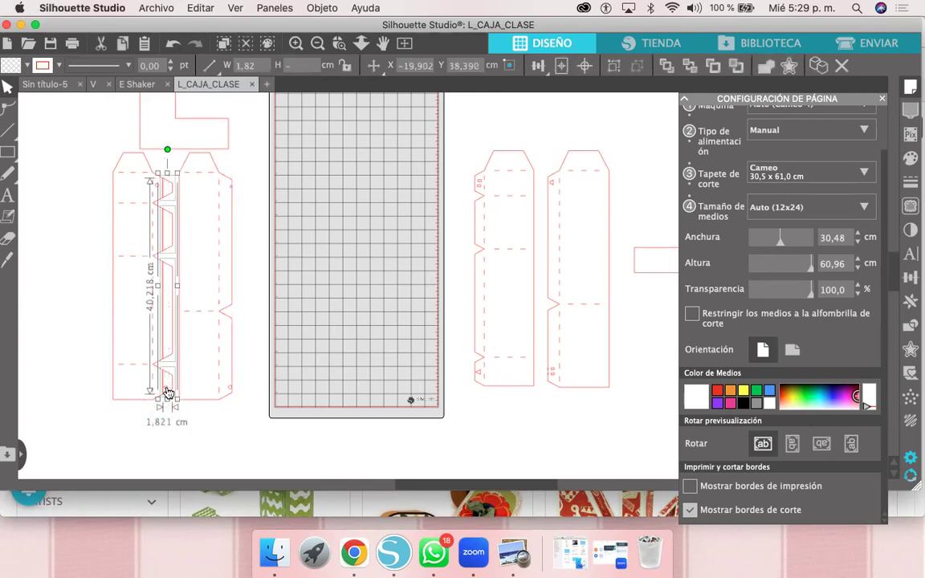
key("Delete")
left_click(159, 388)
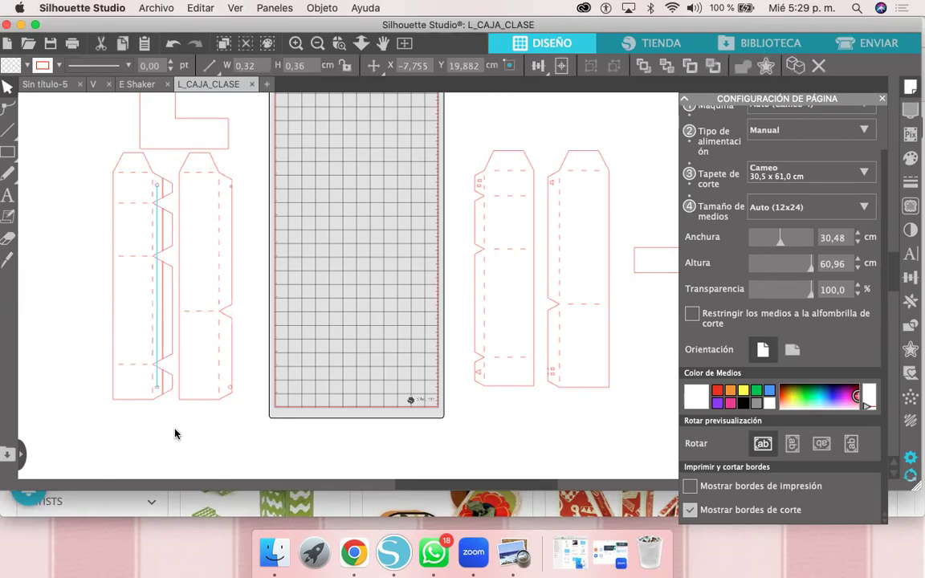
left_click(170, 333, "shift")
left_click(169, 176, "shift")
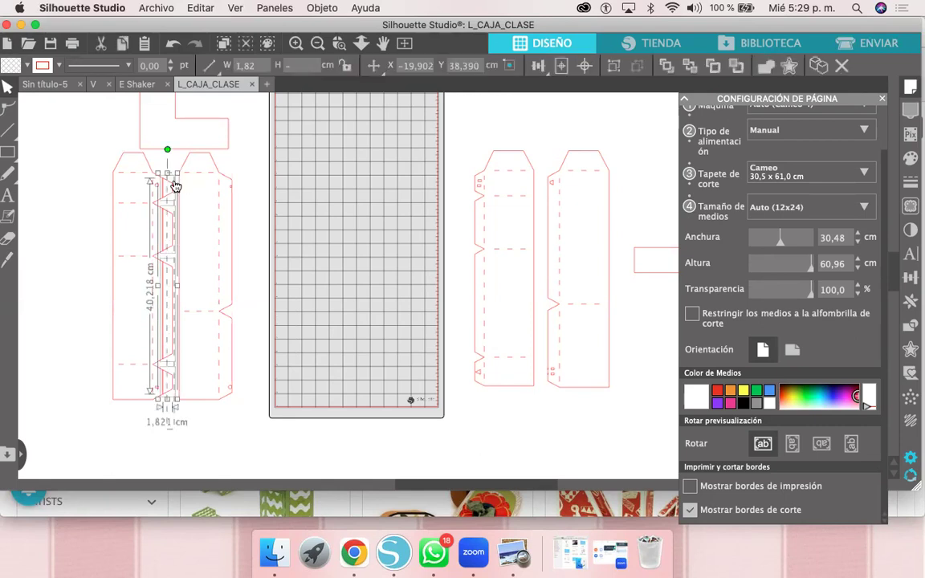
key("super+z")
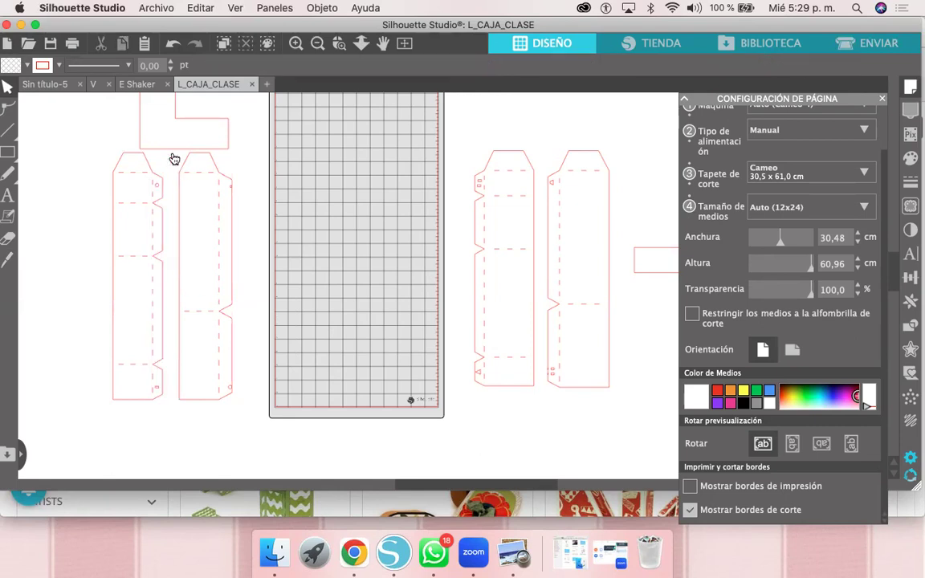
Step: Group each of the two trimmed lid strips with its own fold lines and marks
left_click(149, 393)
key("super+g")
left_click_drag(259, 166, 184, 420)
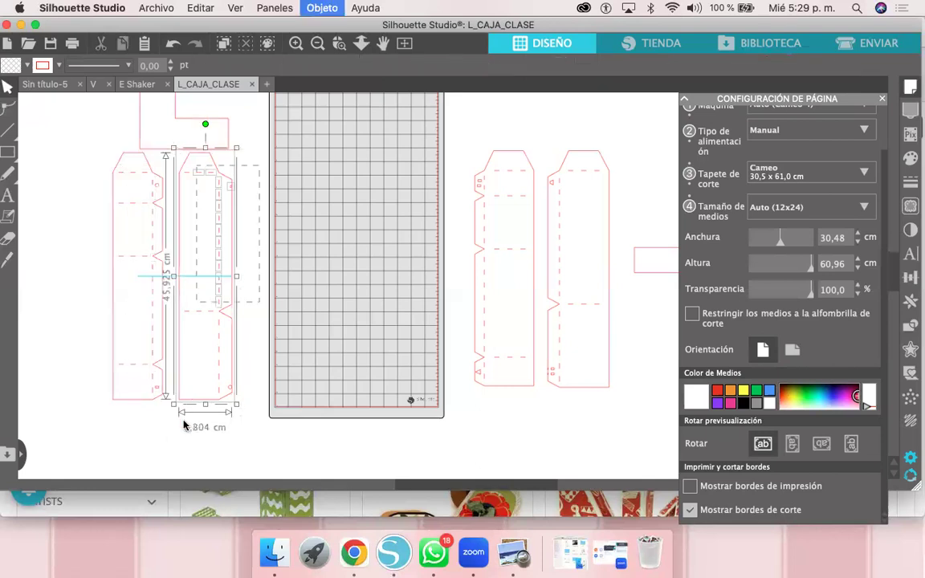
key("super+g")
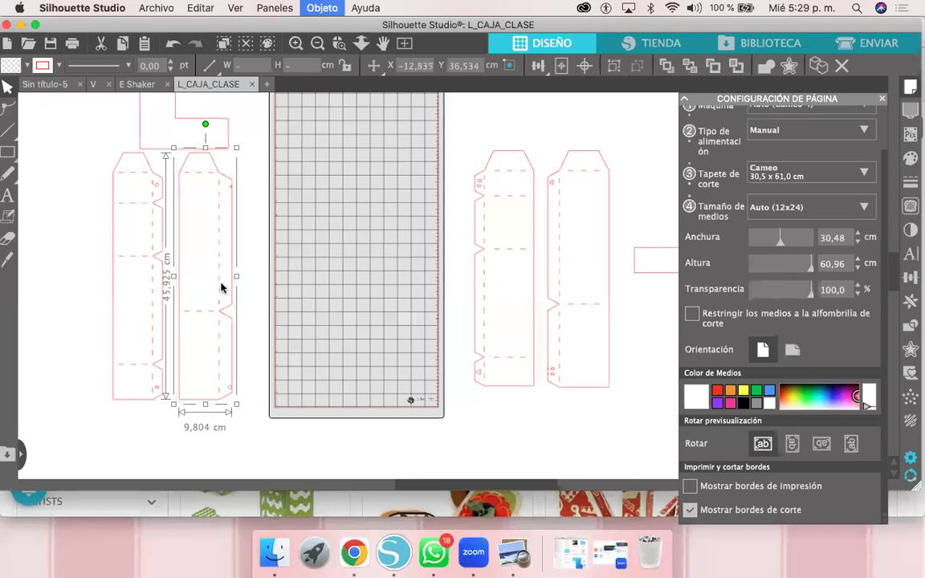
Step: Shift the small rectangle mark on the second lid strip's upper flap slightly inward from the trimmed edge
left_click_drag(221, 287, 222, 287)
key("super+c")
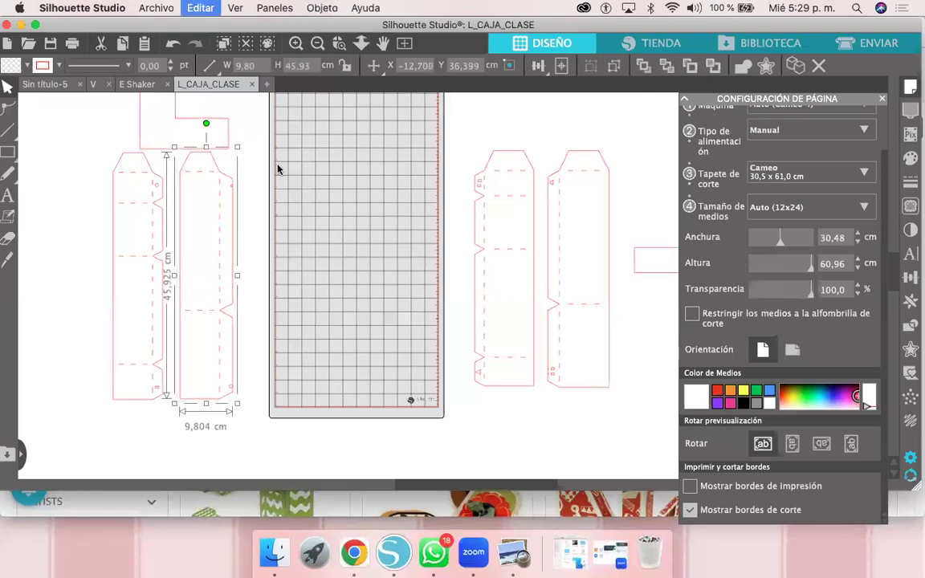
left_click(277, 169)
left_click_drag(231, 185, 229, 182)
left_click(226, 183)
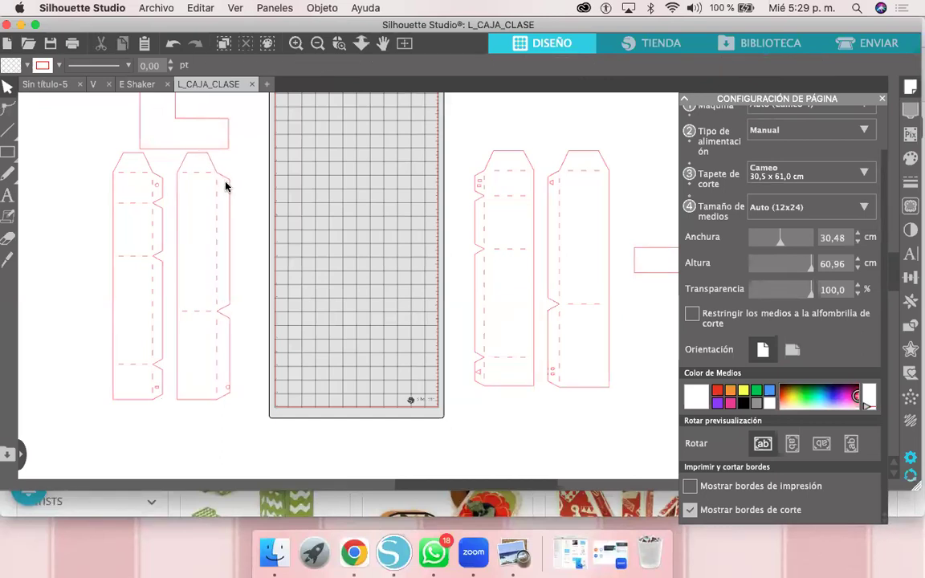
right_click(225, 184)
left_click(313, 152)
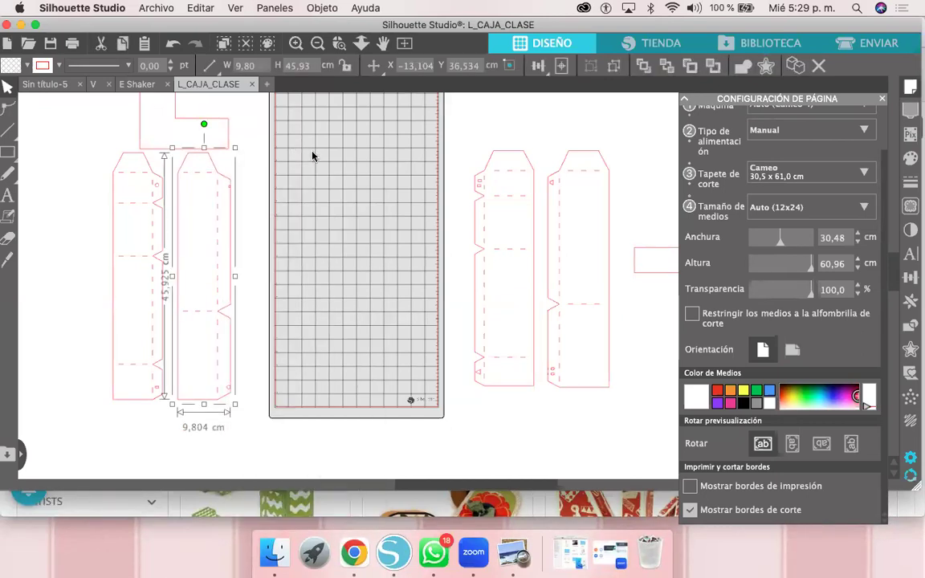
left_click(231, 190)
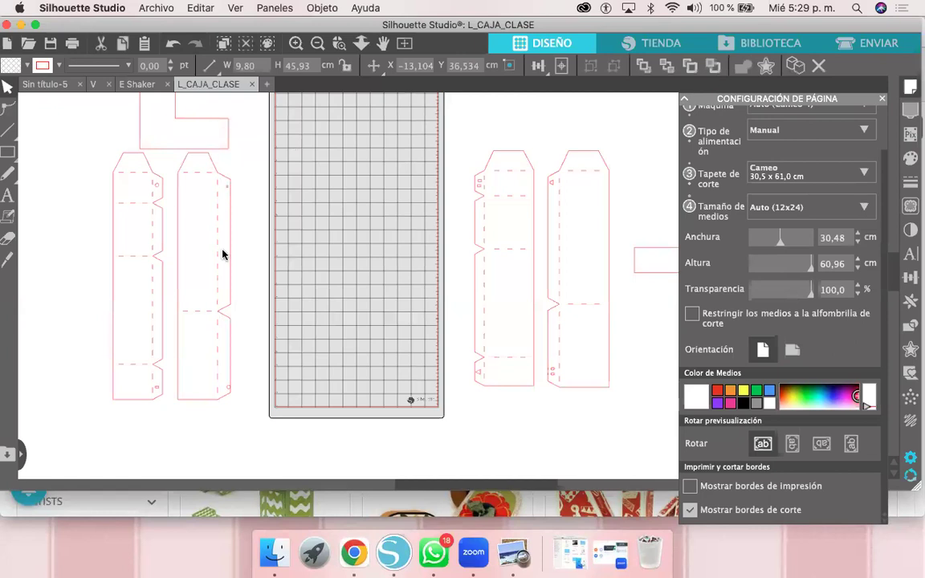
Step: Shift the small mark on the second lid strip's lower flap slightly inward, and regroup that strip with its marks
left_click_drag(229, 388, 225, 386)
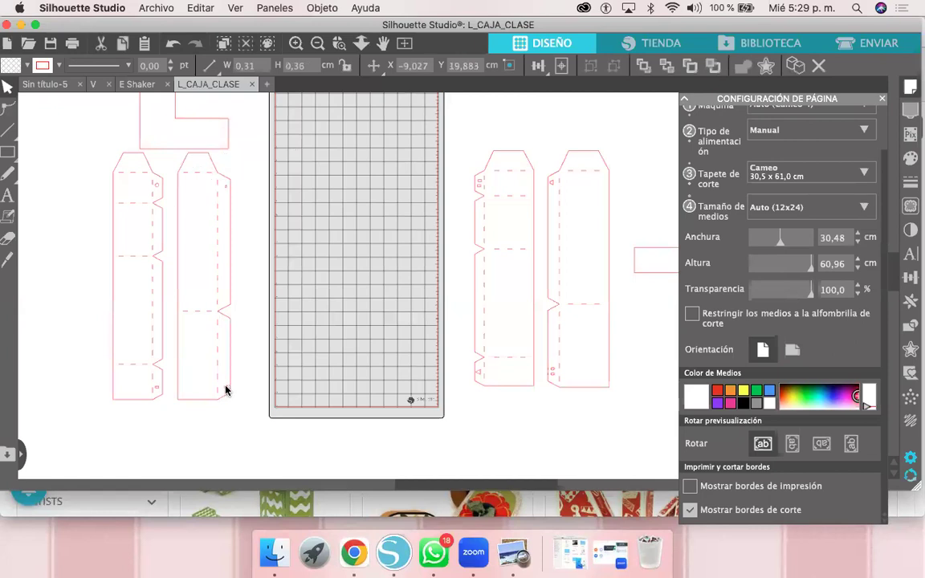
left_click_drag(243, 422, 158, 174)
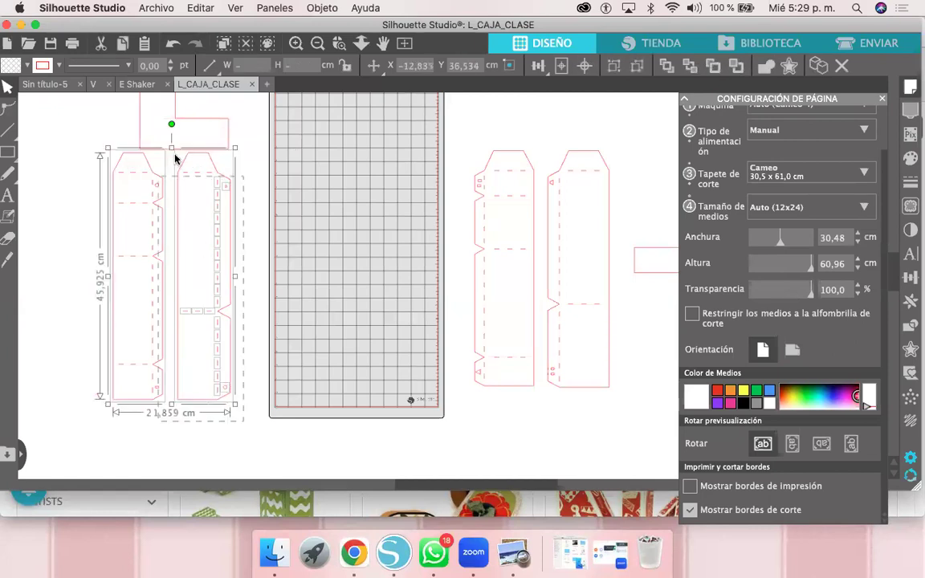
left_click(175, 159)
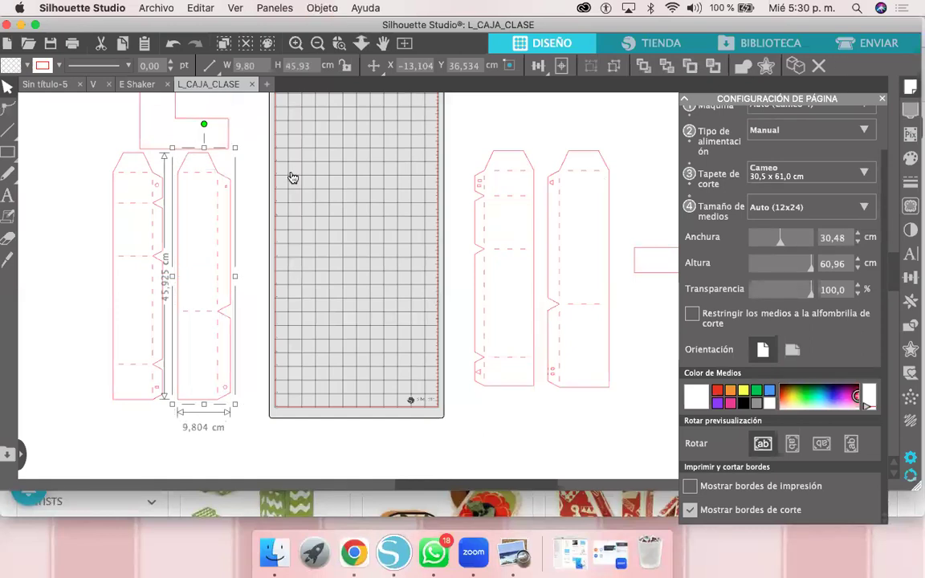
Step: Move the lid's L face from above the two lid strips to the empty space on their outer side
scroll(298, 178, "down", 2)
left_click_drag(244, 162, 223, 158)
left_click(573, 195)
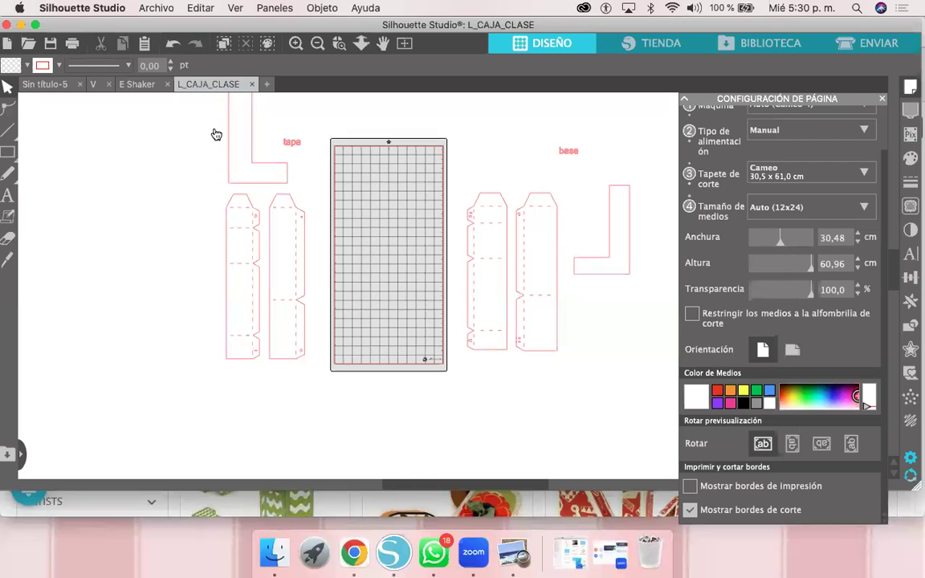
left_click(252, 129)
left_click_drag(251, 125, 248, 134)
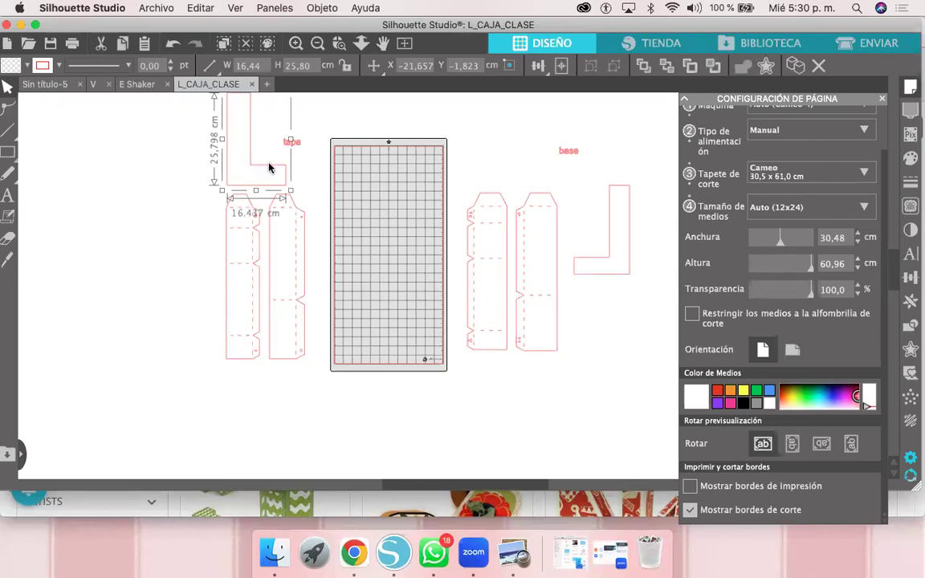
left_click_drag(248, 175, 198, 196)
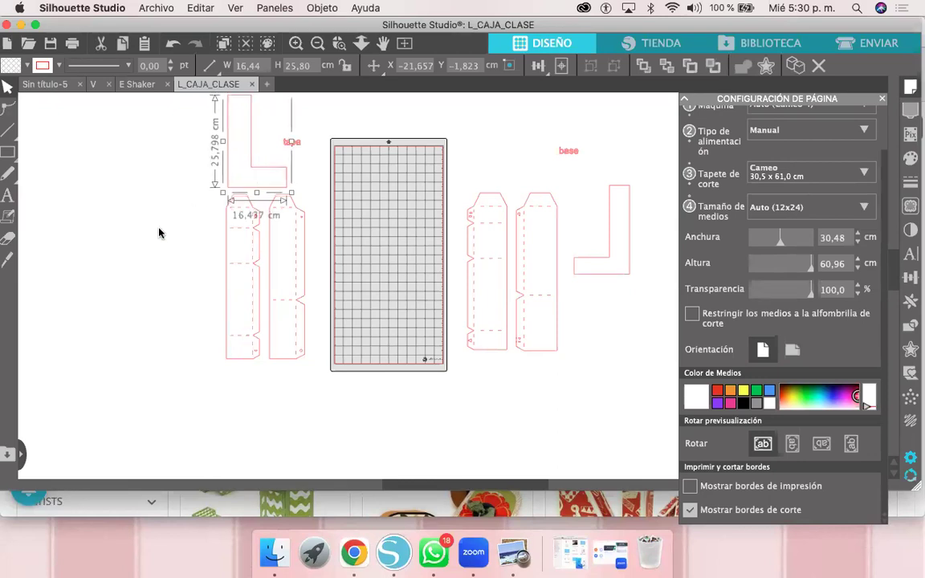
left_click_drag(159, 233, 184, 275)
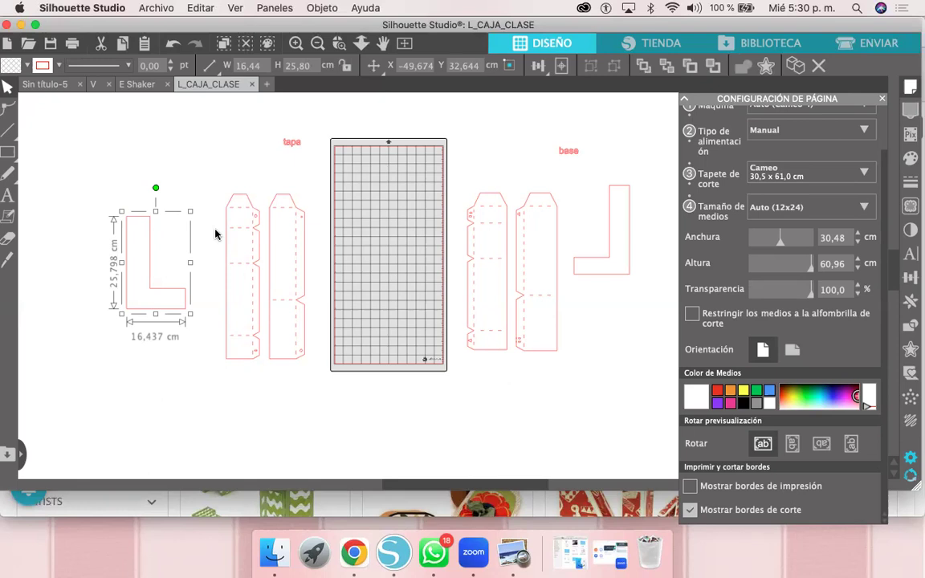
left_click(208, 267)
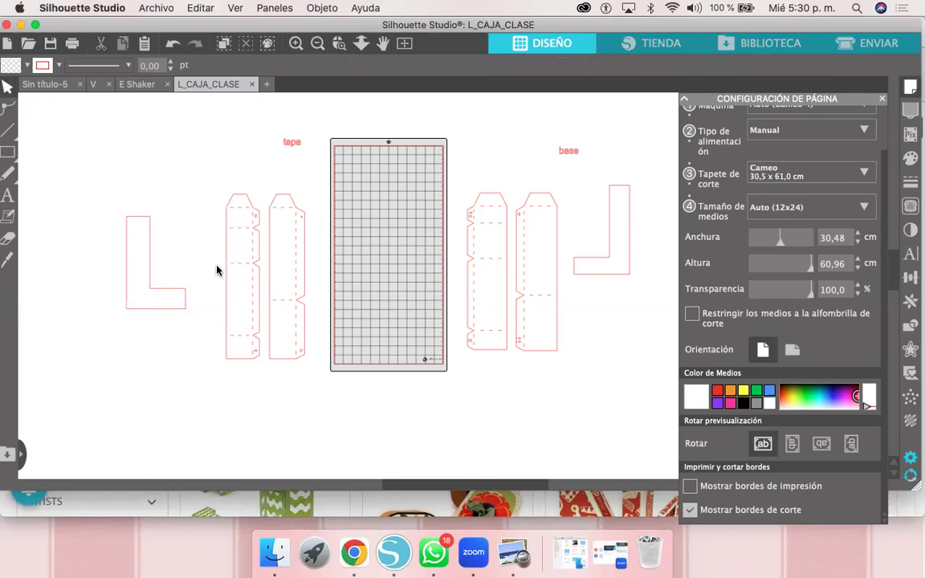
Step: Create an internal offset of the lid's L face at a distance of 0.5 cm
scroll(190, 287, "up", 5)
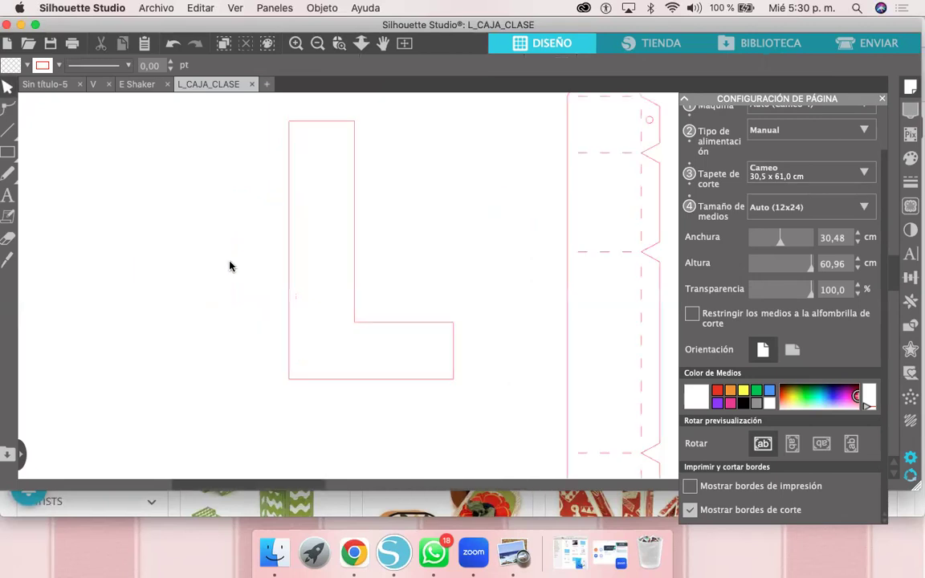
left_click_drag(495, 211, 489, 226)
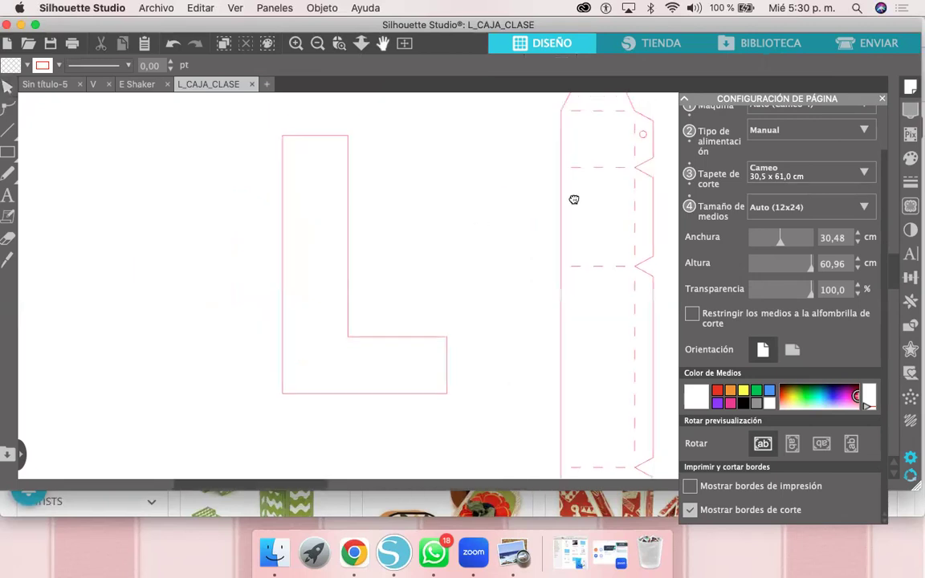
left_click(351, 212)
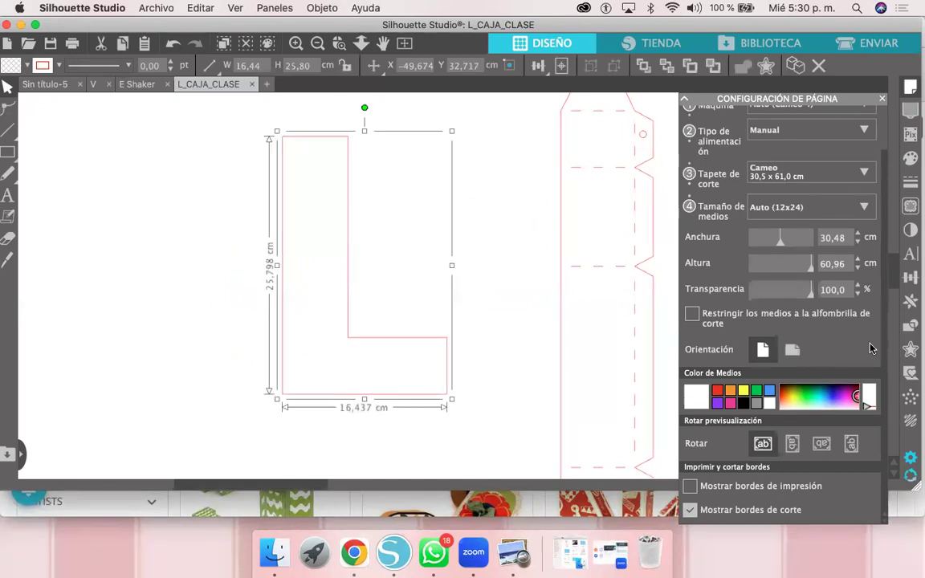
left_click(911, 350)
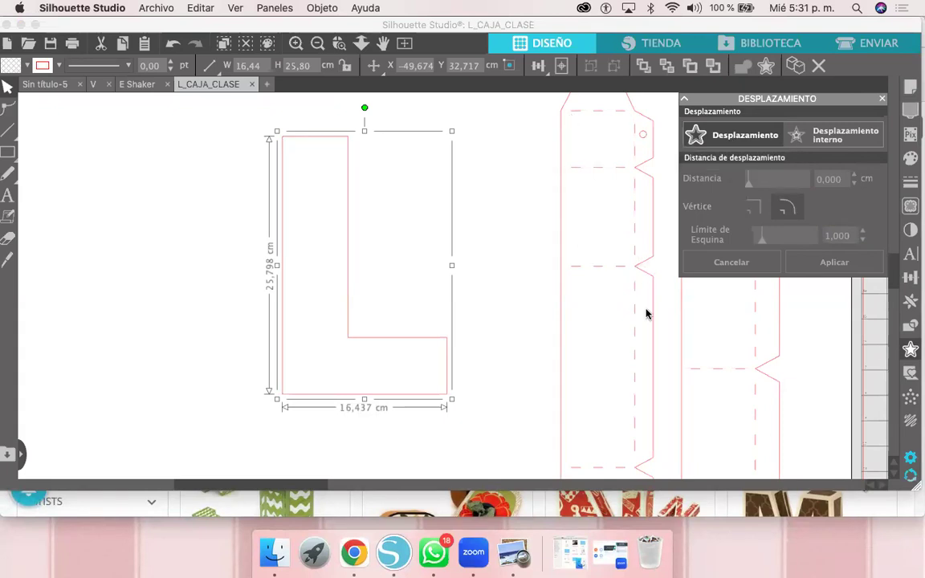
left_click(833, 143)
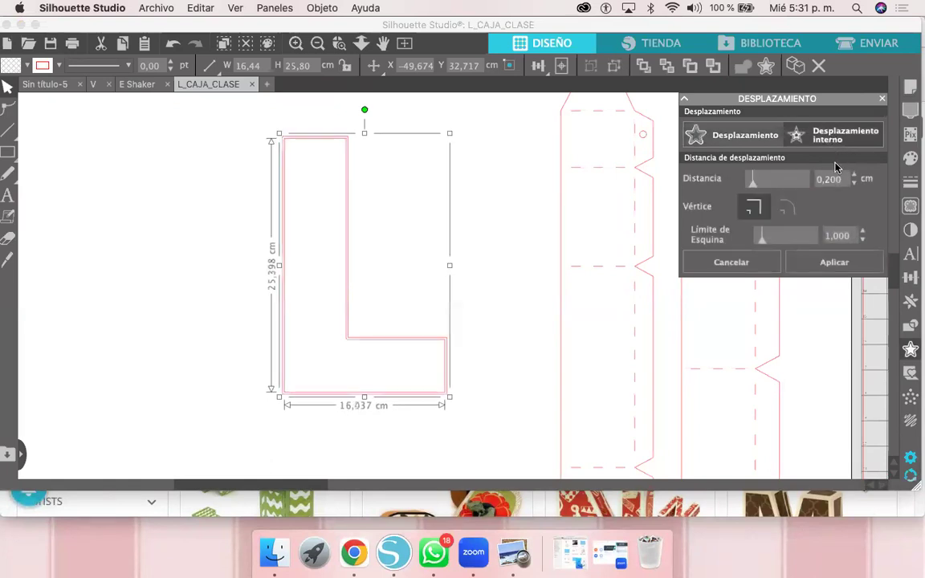
double_click(842, 174)
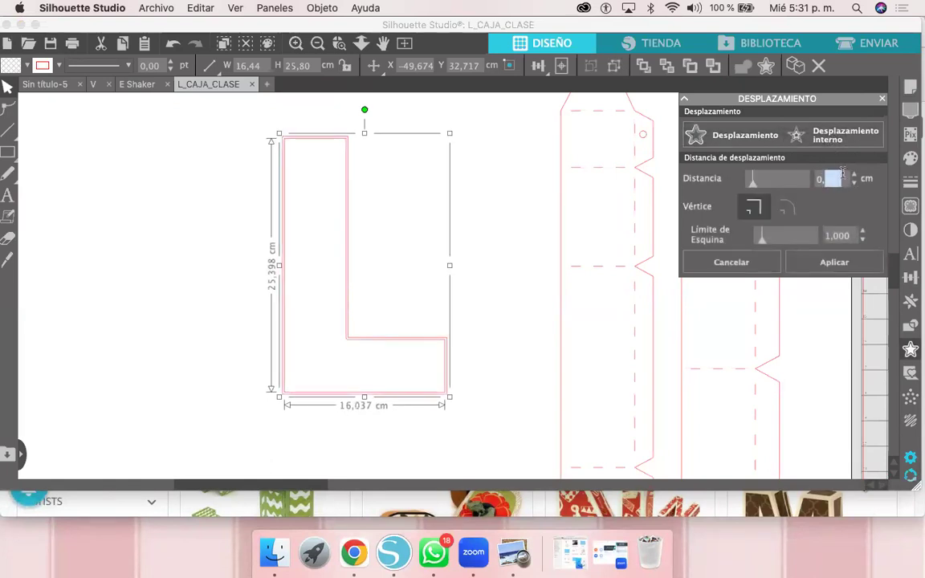
type("5")
key("Return")
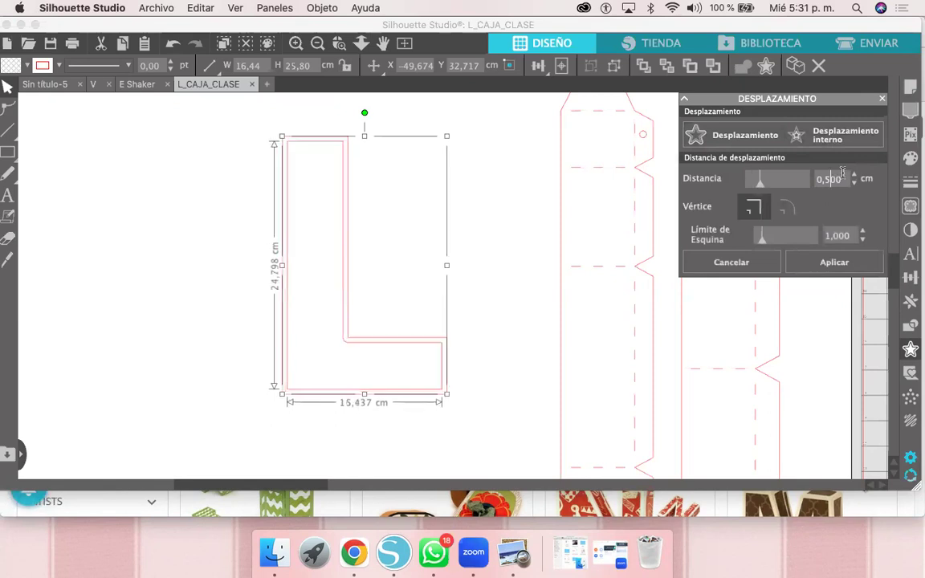
Step: Fill the inset L with orange
left_click(27, 65)
left_click(37, 86)
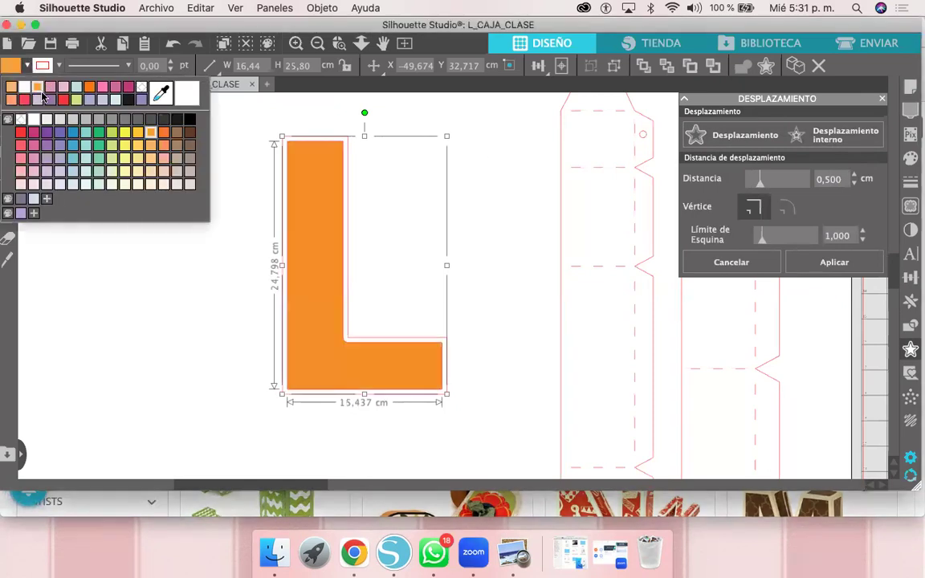
left_click(29, 65)
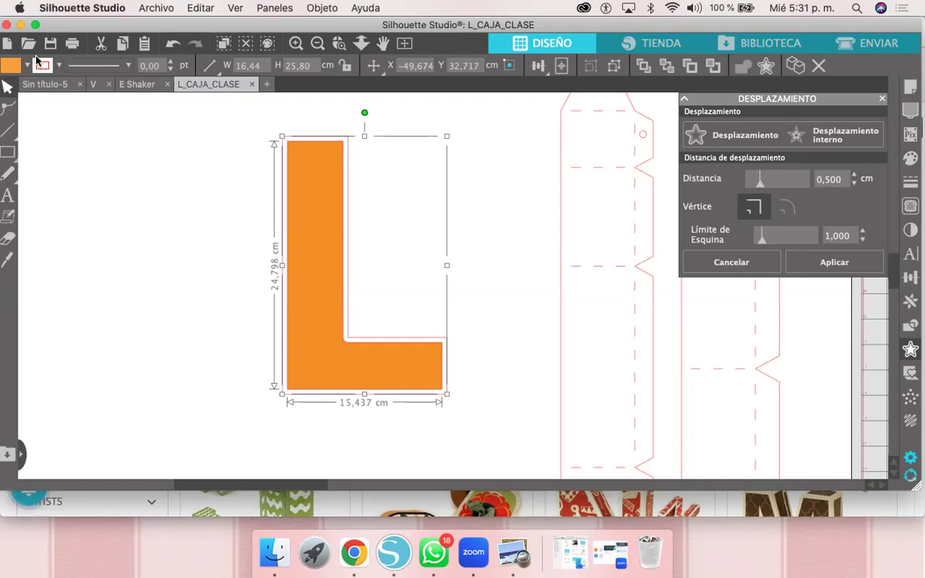
Step: Try a second 0.5 cm internal offset inside the orange L, cancel it and delete the orange L
left_click(843, 139)
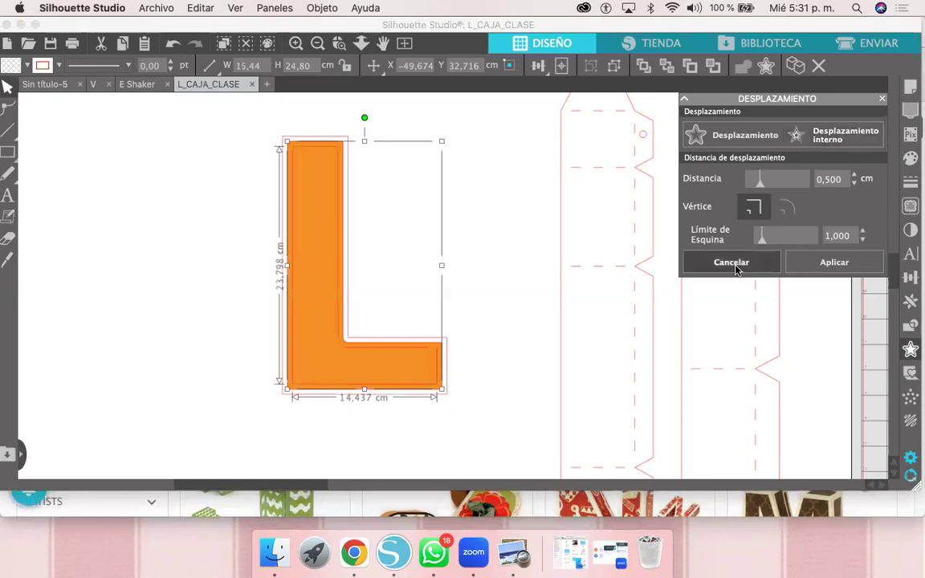
left_click(344, 343)
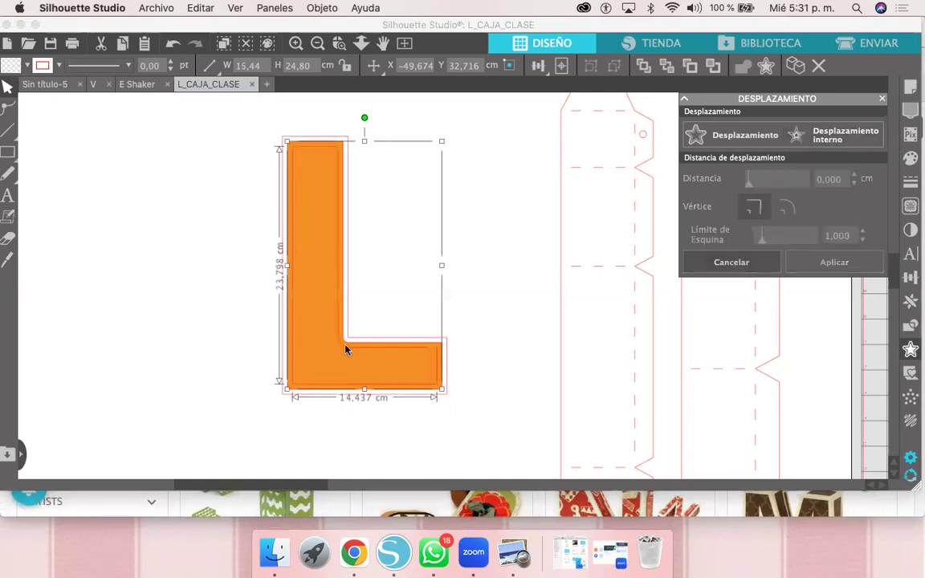
left_click(346, 340)
left_click(348, 346)
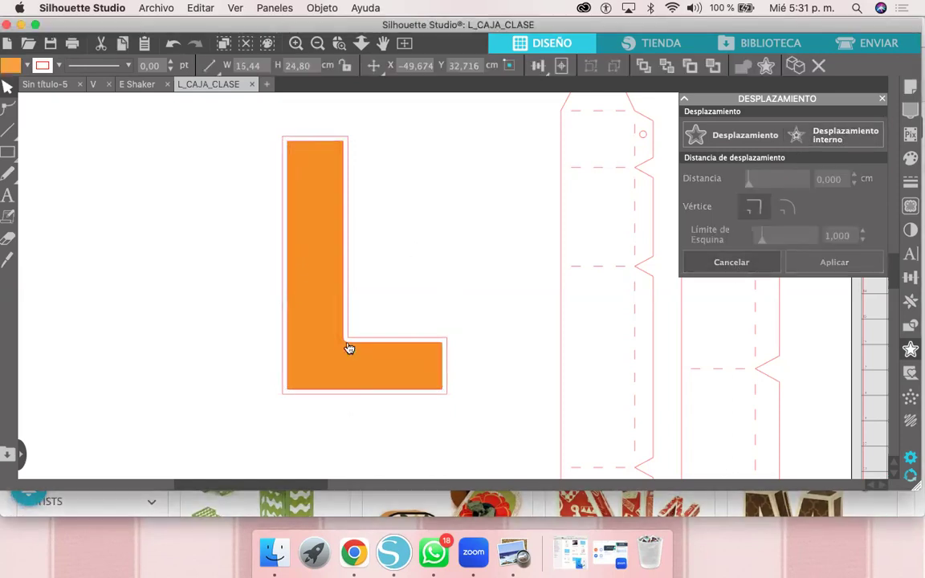
key("Delete")
Step: Recreate the 0.5 cm internal offset of the lid's L face with sharp corners and fill it with orange
left_click(345, 291)
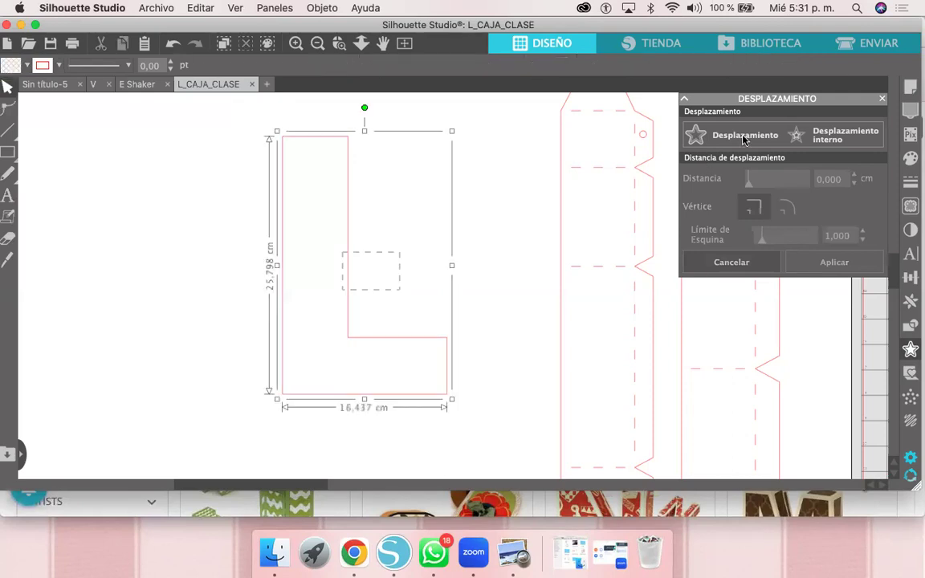
left_click(821, 139)
left_click(822, 140)
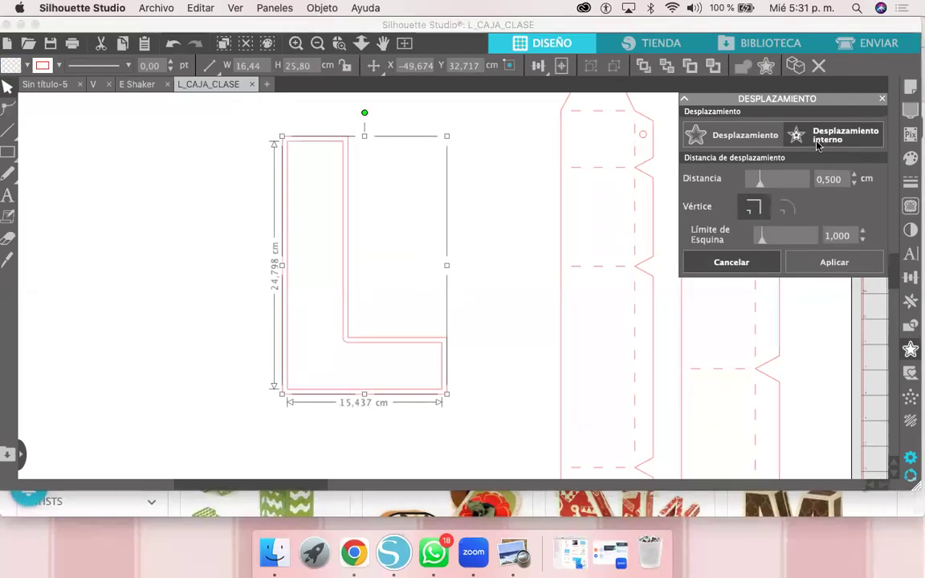
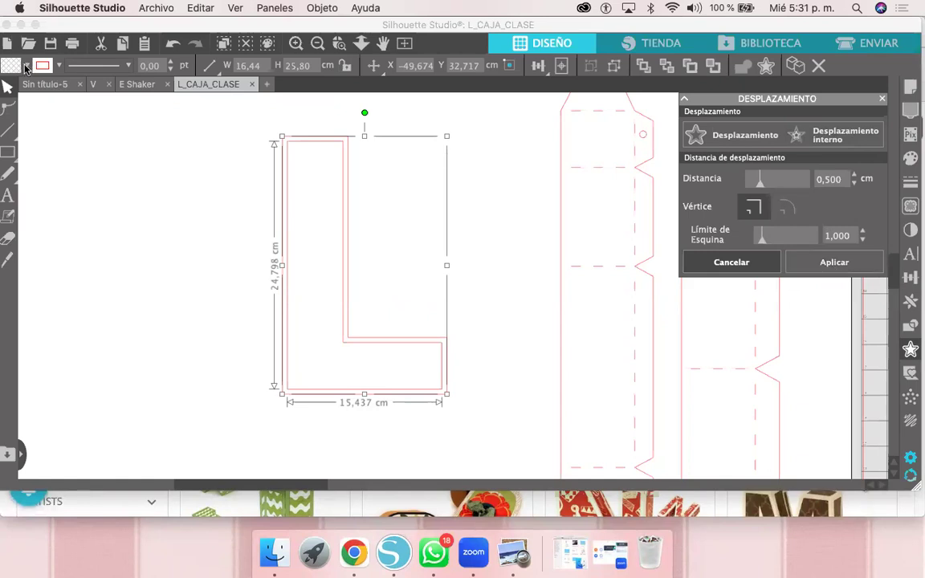
left_click(27, 65)
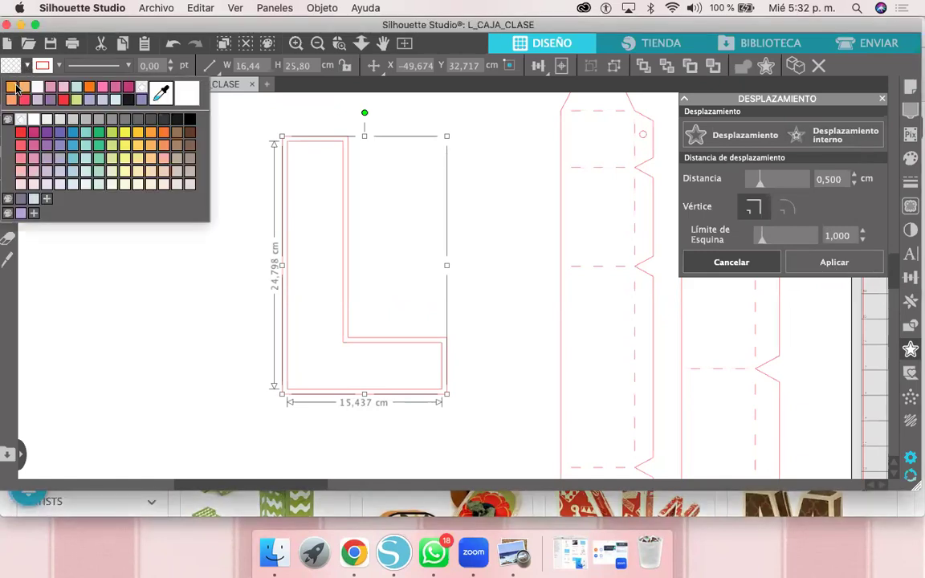
left_click(27, 85)
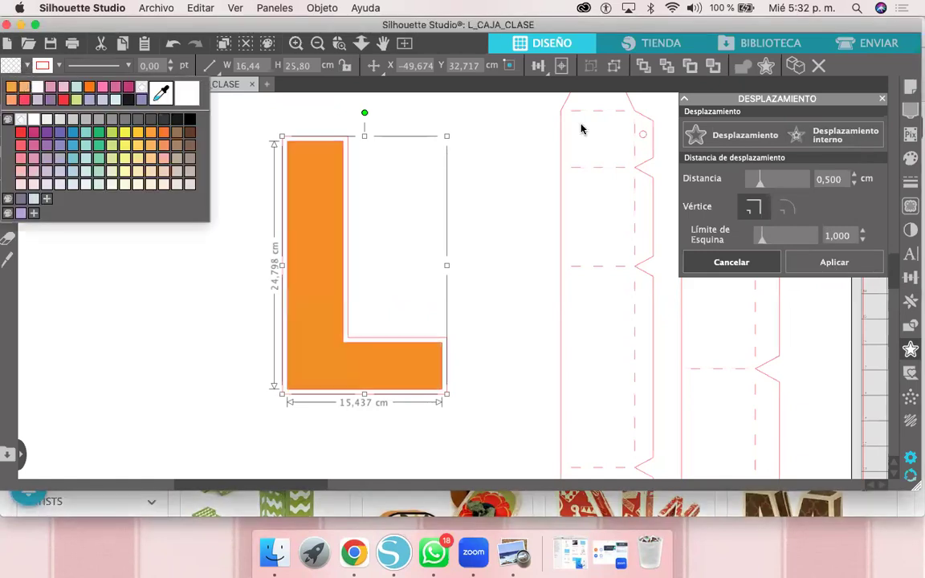
Step: Add a 0.5 cm internal offset inside the orange L and fill it with red
left_click(836, 137)
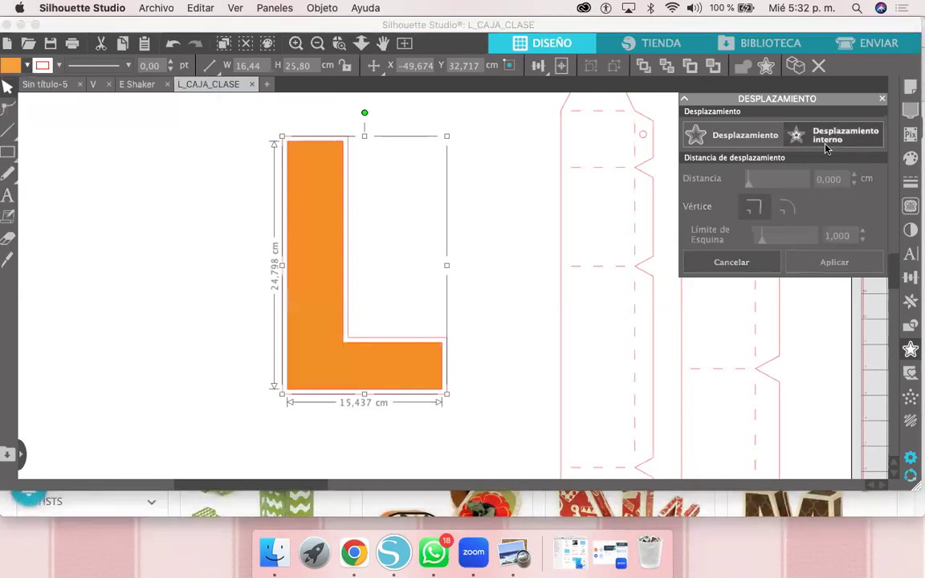
left_click(26, 66)
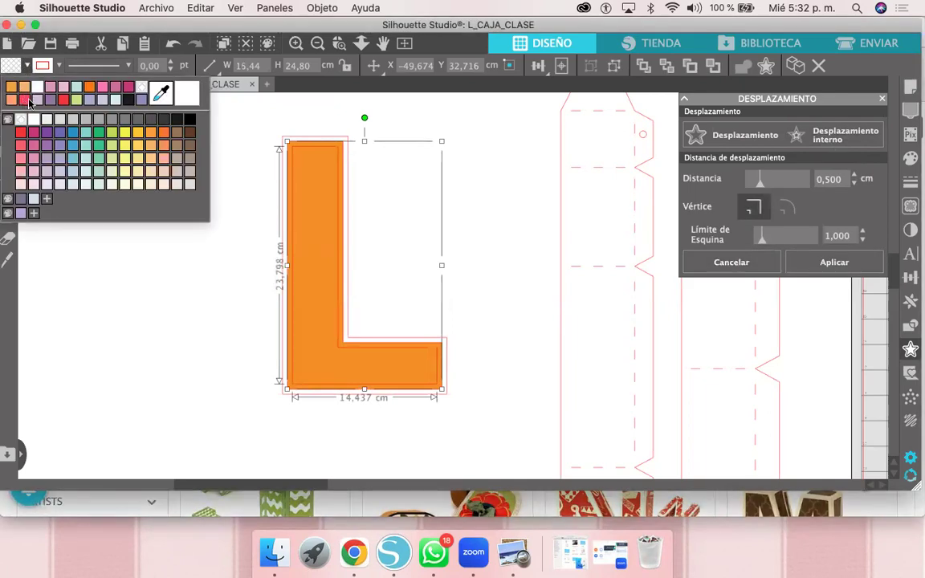
left_click(488, 191)
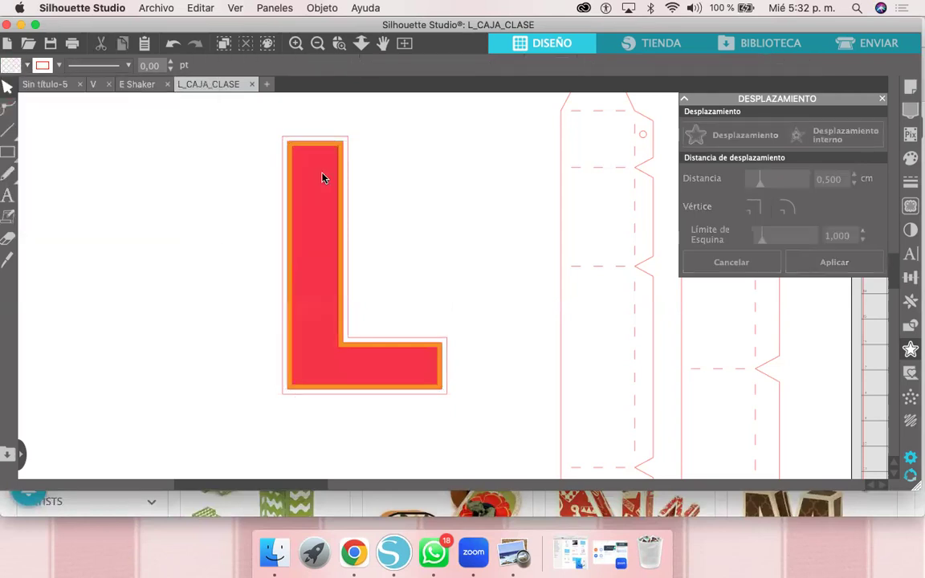
Step: Change the innermost L's fill colour to light purple
left_click(289, 155)
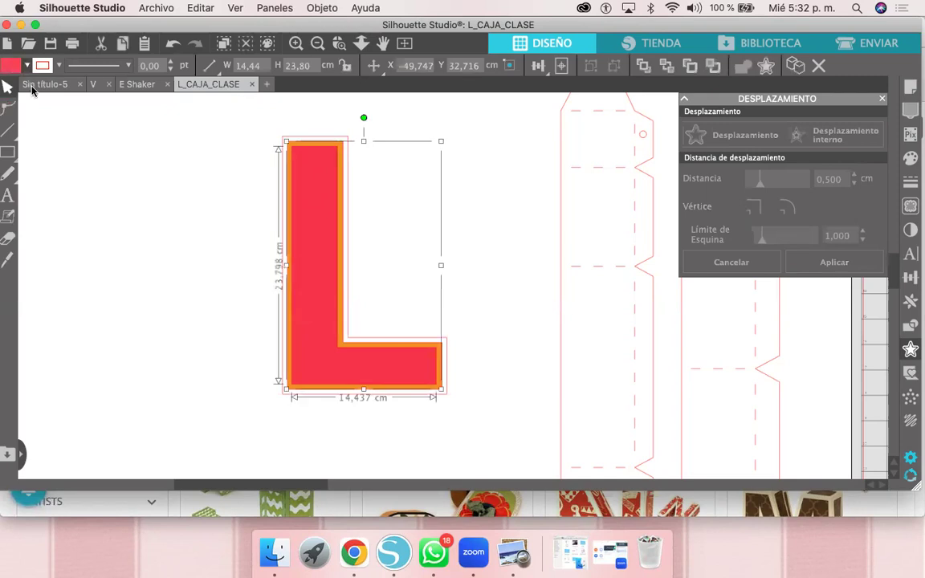
left_click(28, 66)
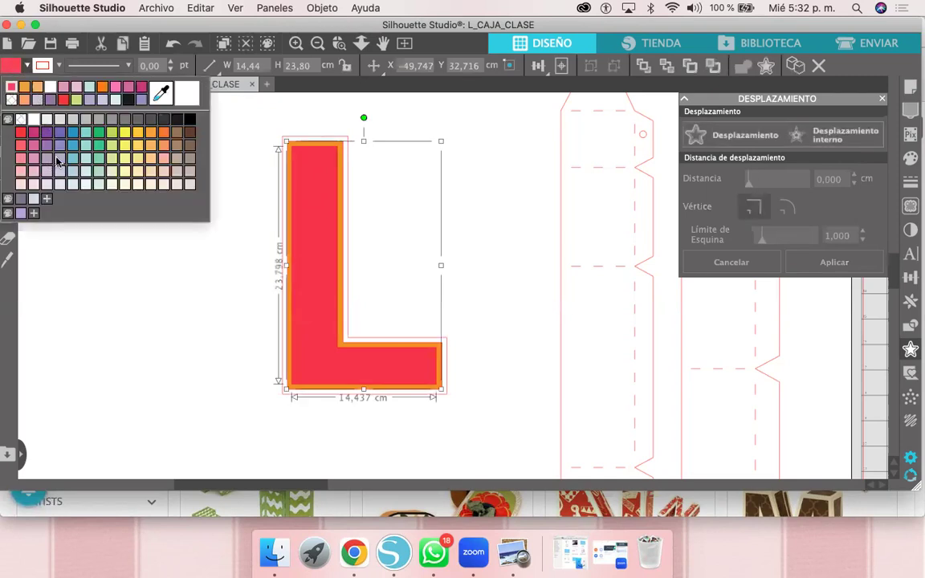
left_click(56, 159)
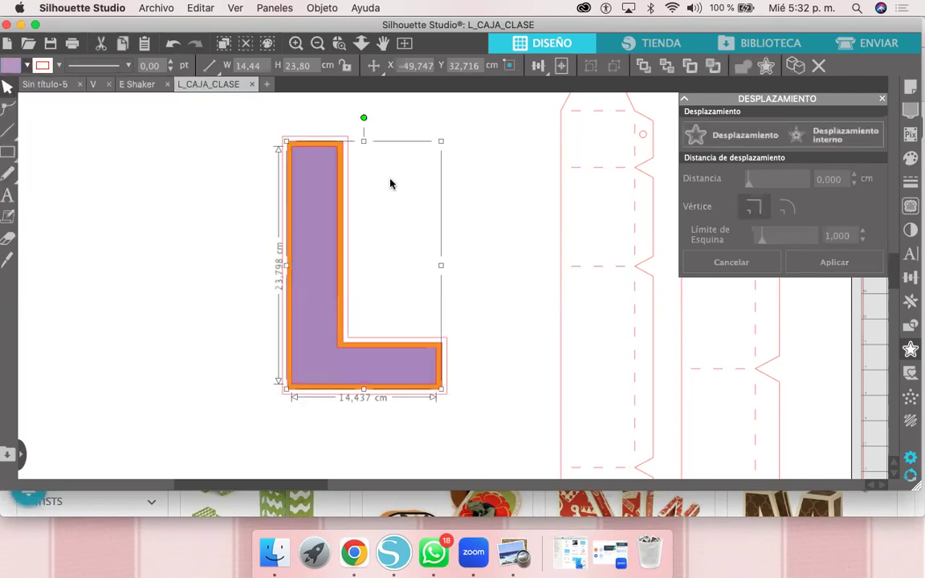
left_click(443, 201)
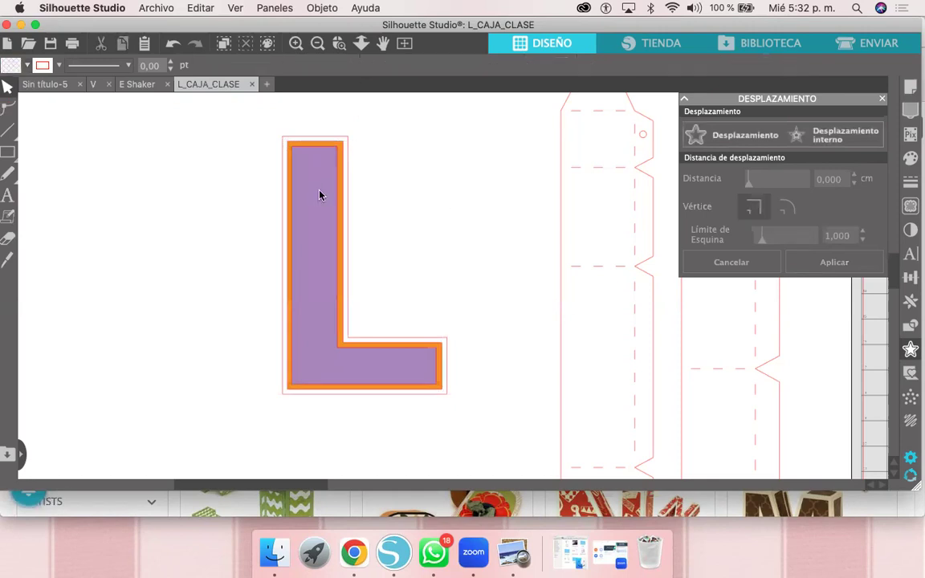
Step: Switch to Finder, open the IMAGES folder on the Desktop and browse its pattern images
left_click(330, 206)
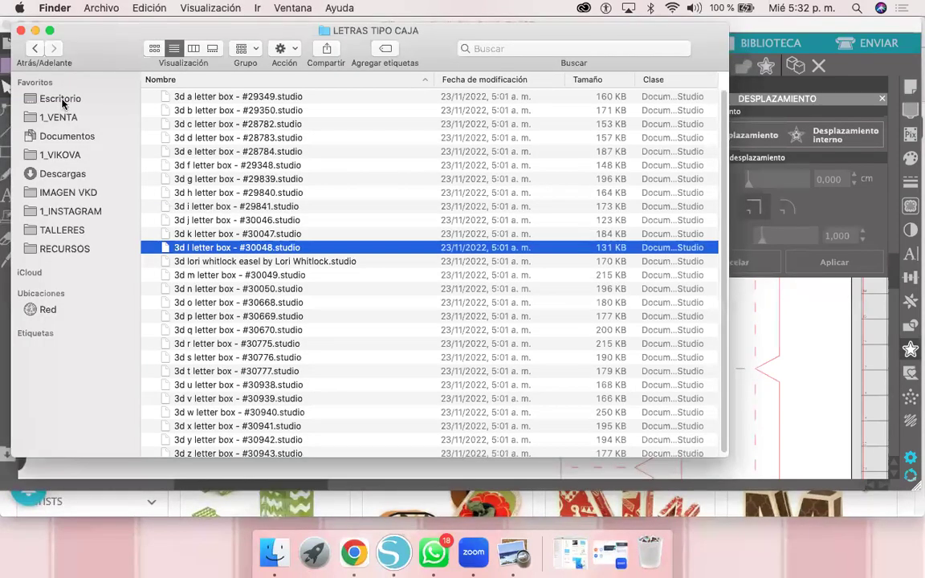
left_click(62, 94)
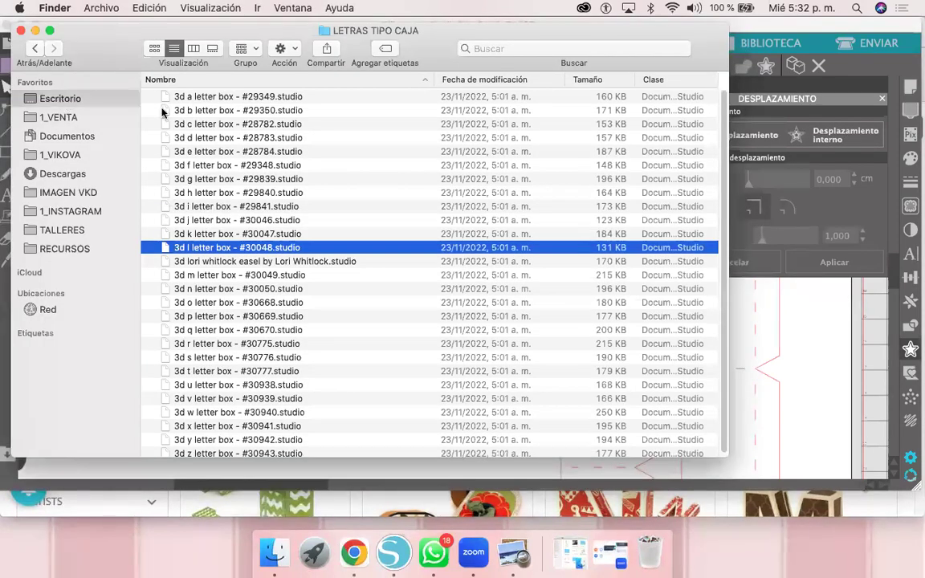
key("super+bracketleft")
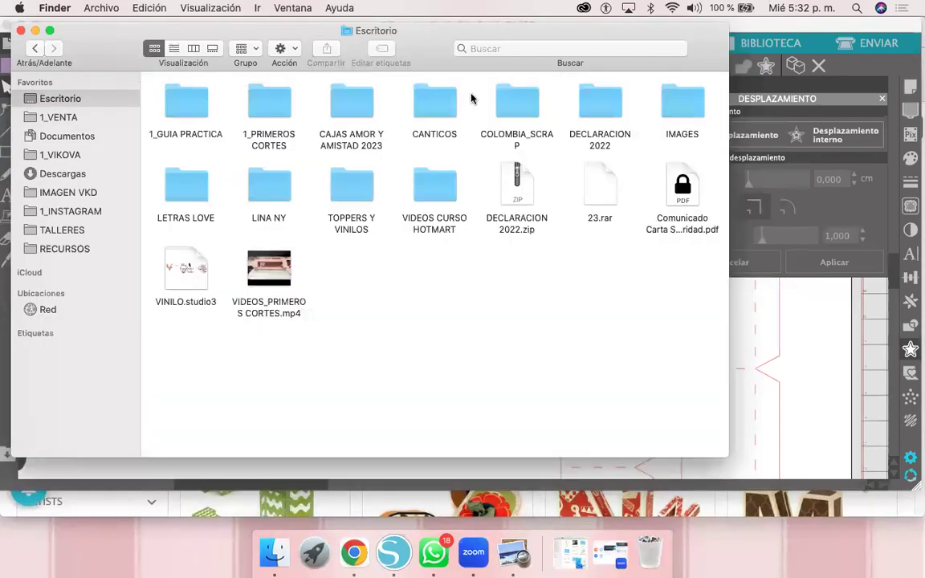
left_click(695, 96)
double_click(701, 91)
left_click_drag(712, 47, 826, 44)
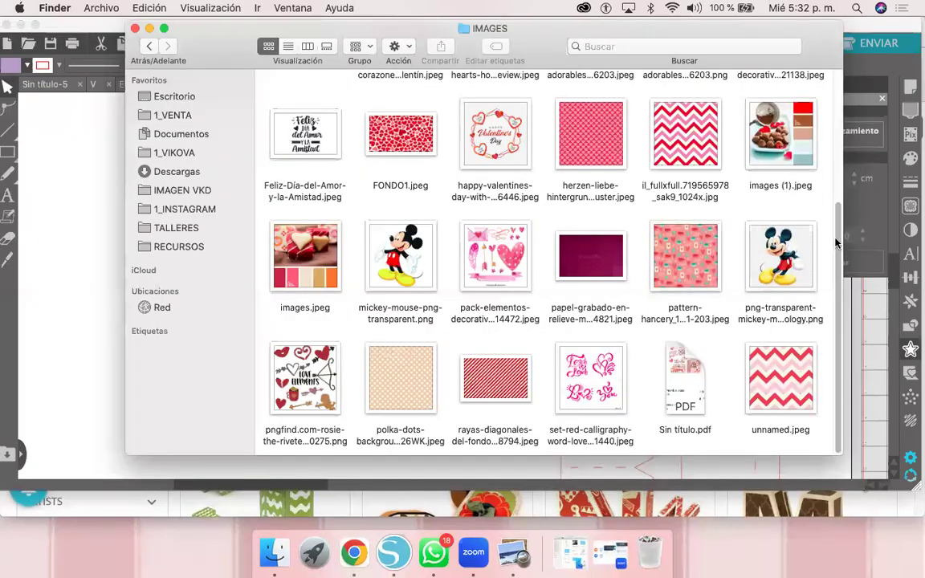
scroll(838, 157, "up", 5)
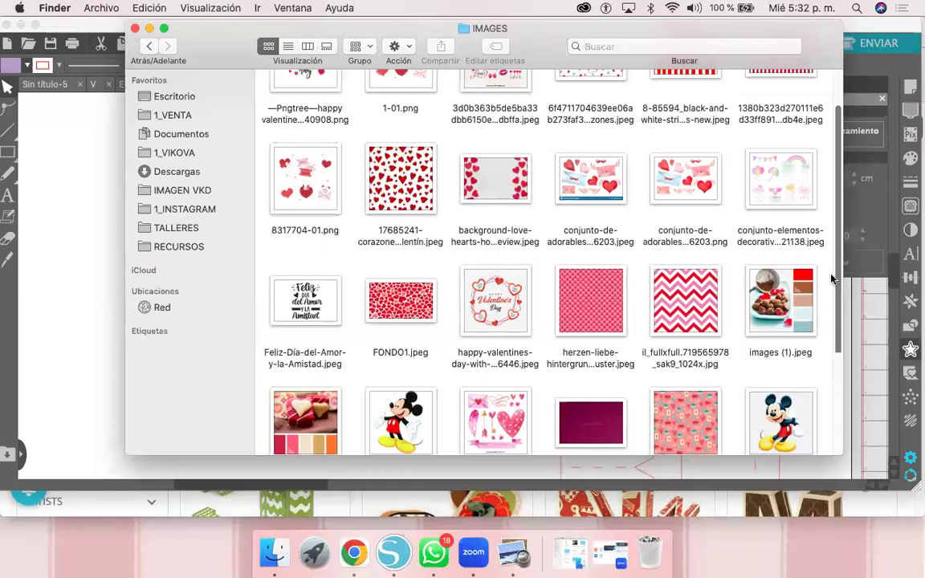
scroll(832, 282, "down", 5)
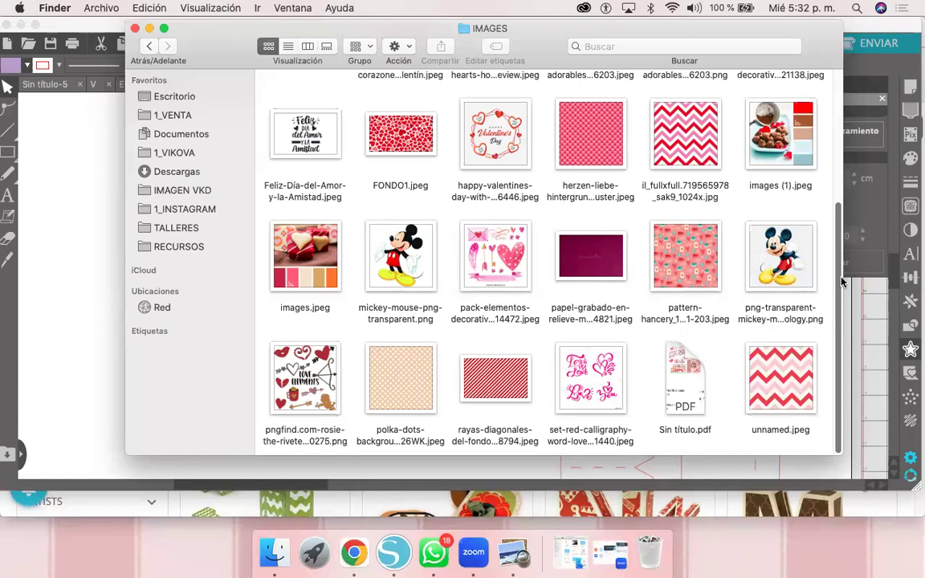
scroll(839, 240, "up", 5)
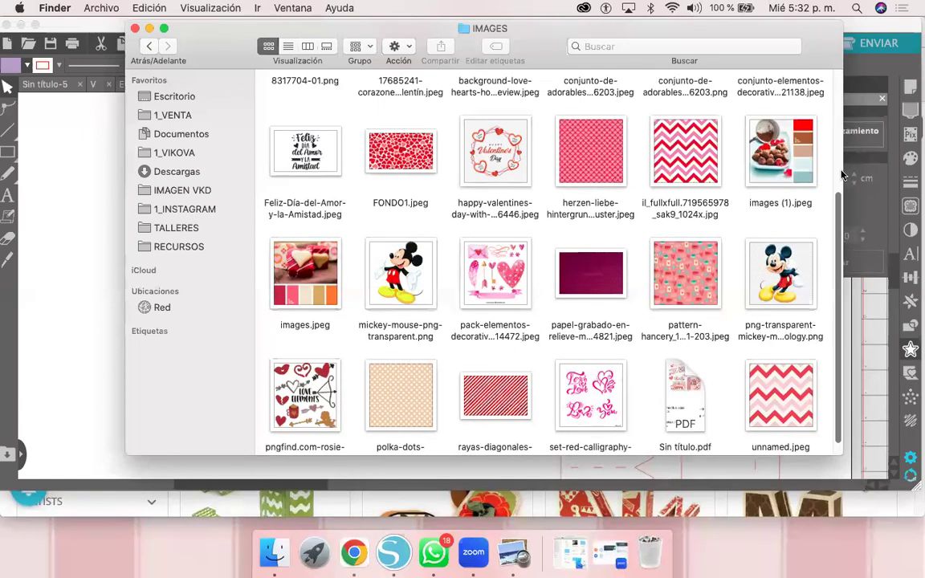
Step: Browse the IMAGES folder and the 3_CAJAS BASICAS and 2_LETRAS Y NUMEROS folders in 1_VENTA for the letter design resources
scroll(839, 98, "up", 2)
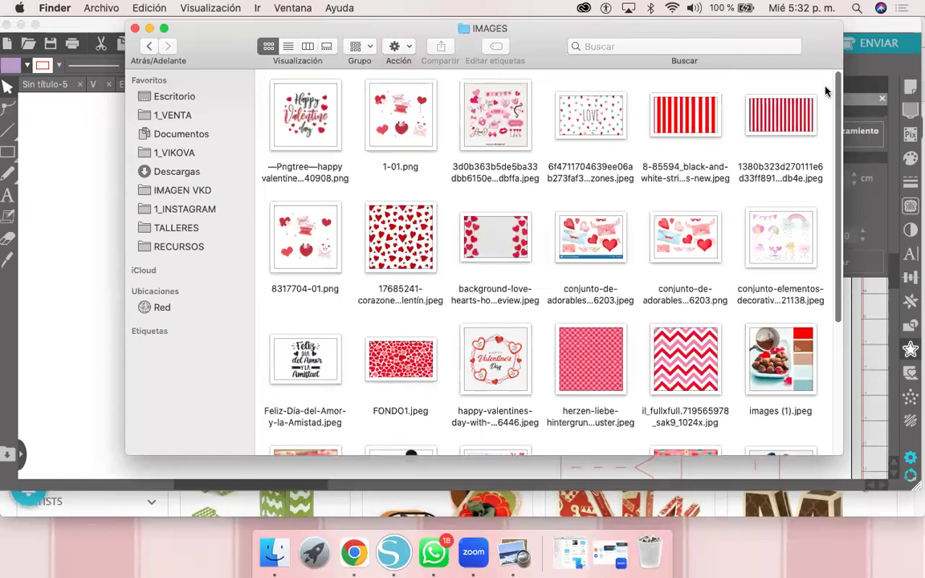
left_click(190, 98)
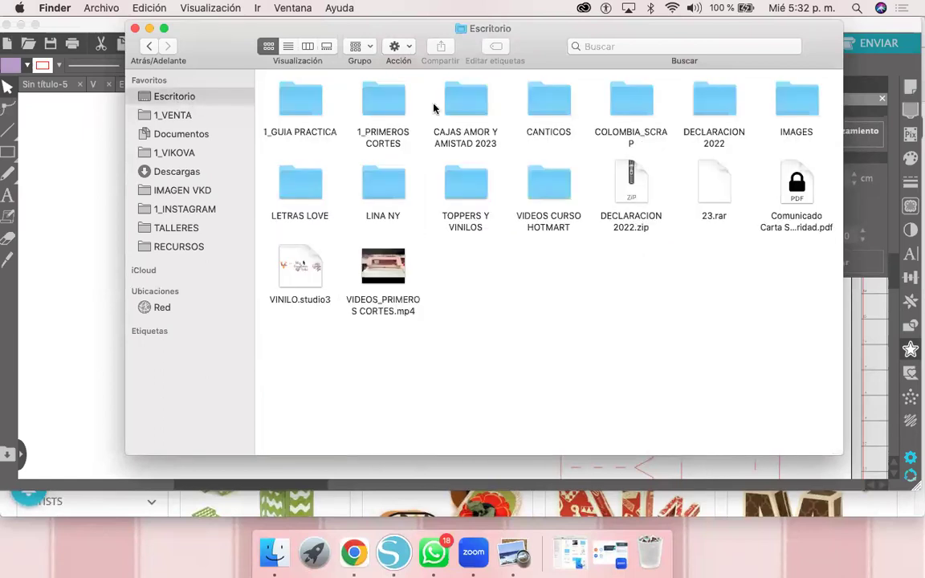
double_click(795, 101)
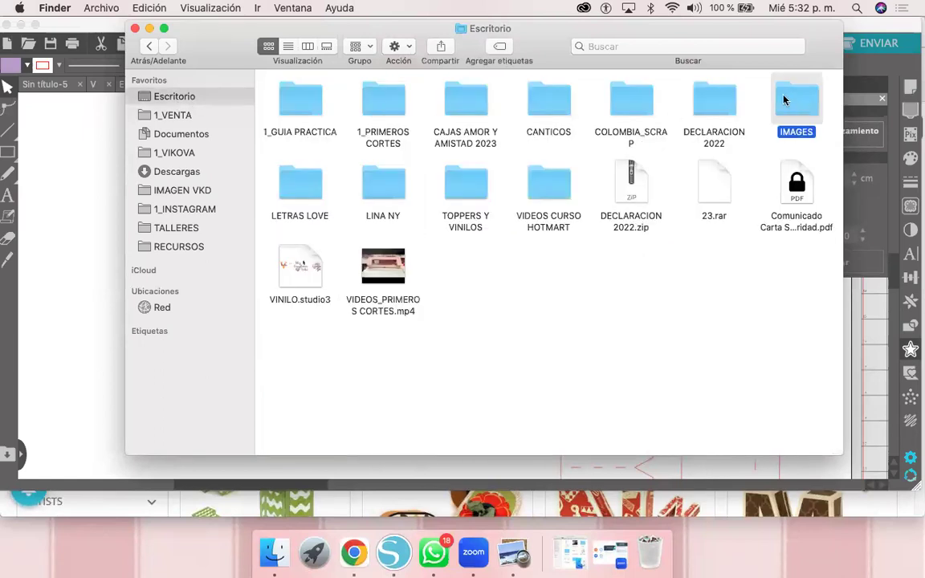
left_click(155, 50)
left_click(181, 118)
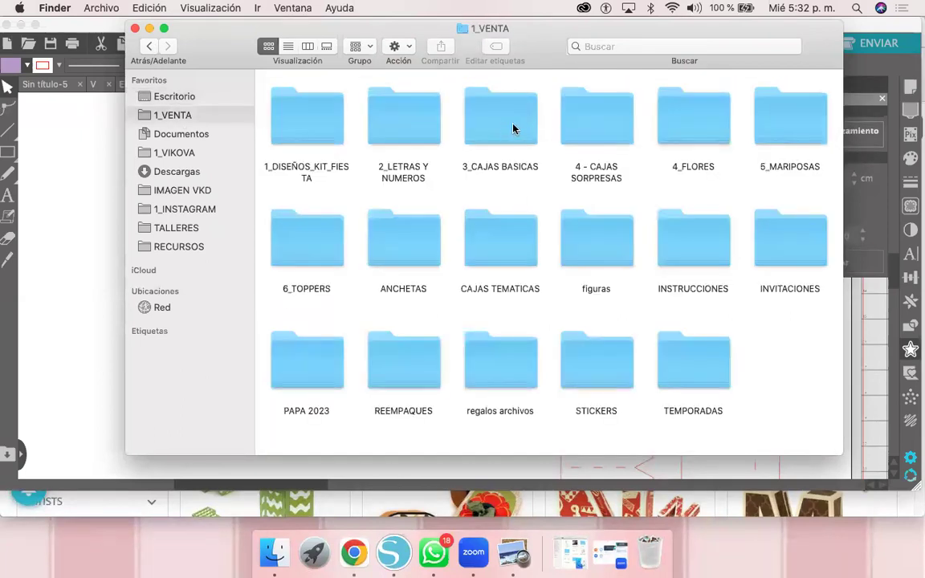
double_click(514, 129)
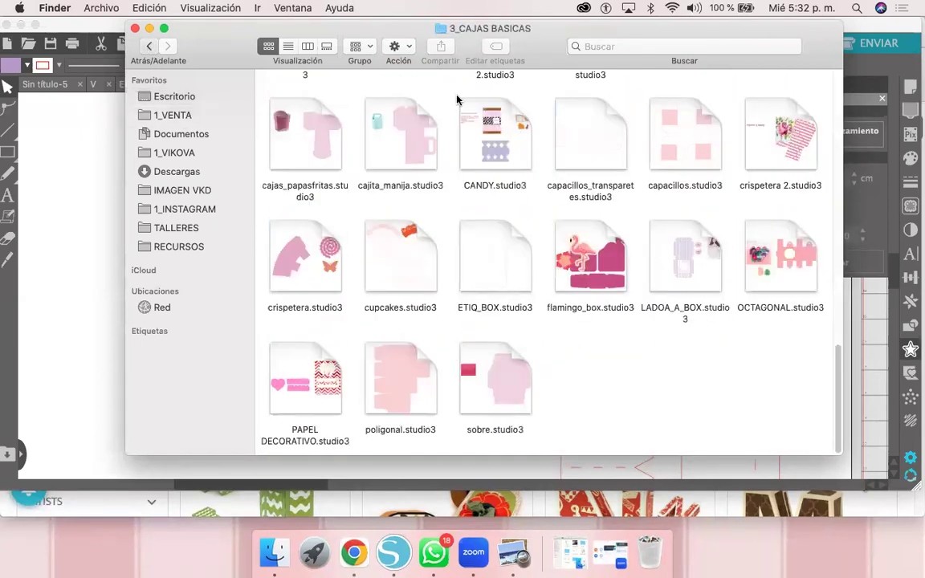
key("cmd+[")
left_click(384, 115)
double_click(418, 116)
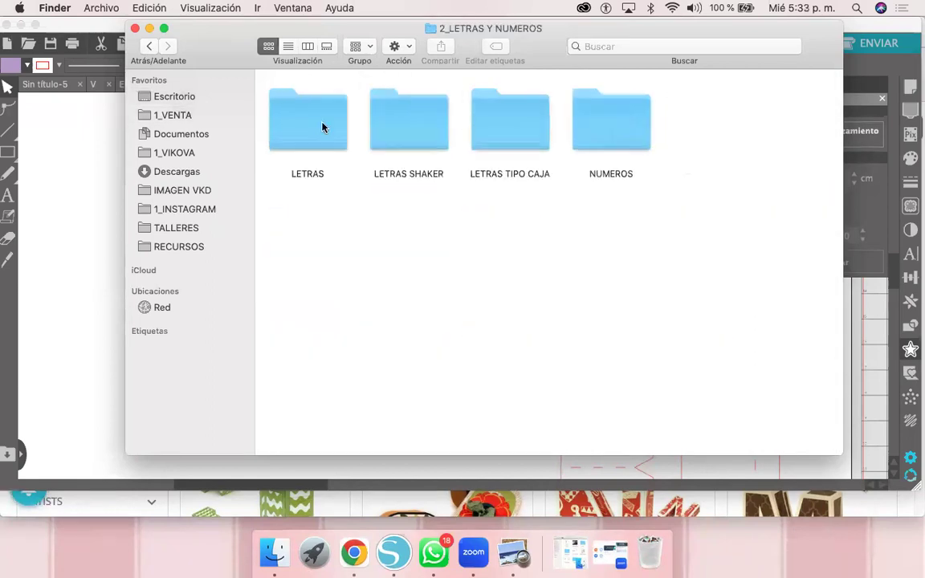
left_click(346, 130)
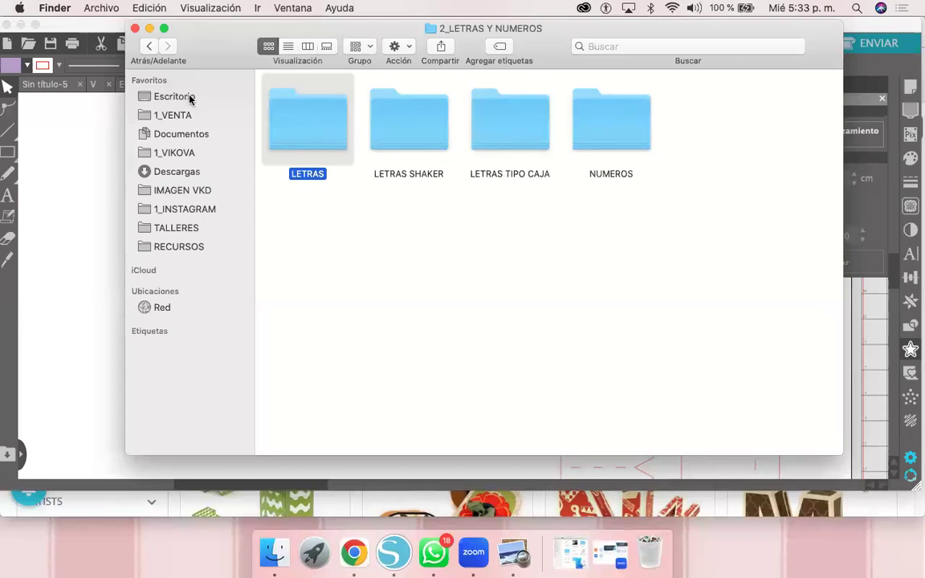
Step: Open the LETRAS LOVE folder from Escritorio
left_click(233, 97)
left_click(286, 172)
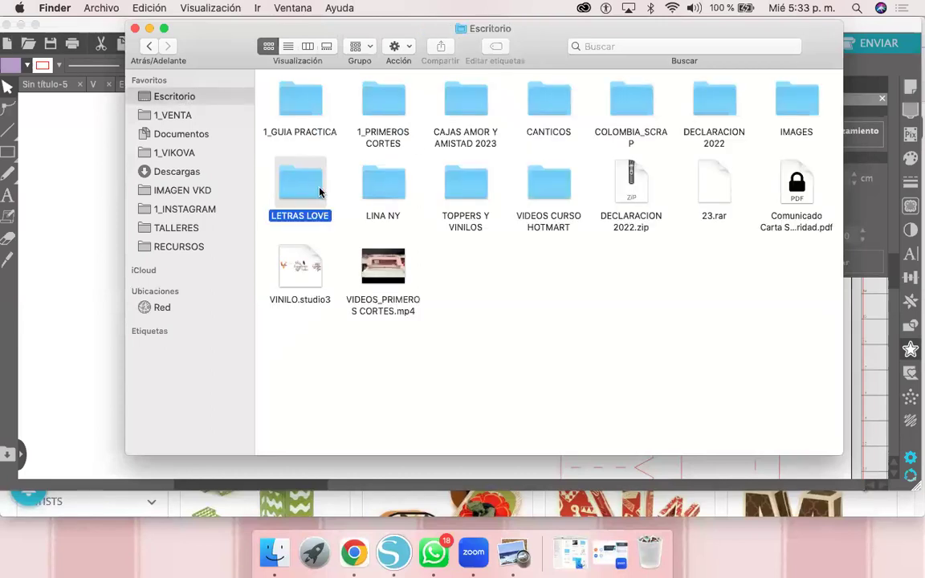
key("super+o")
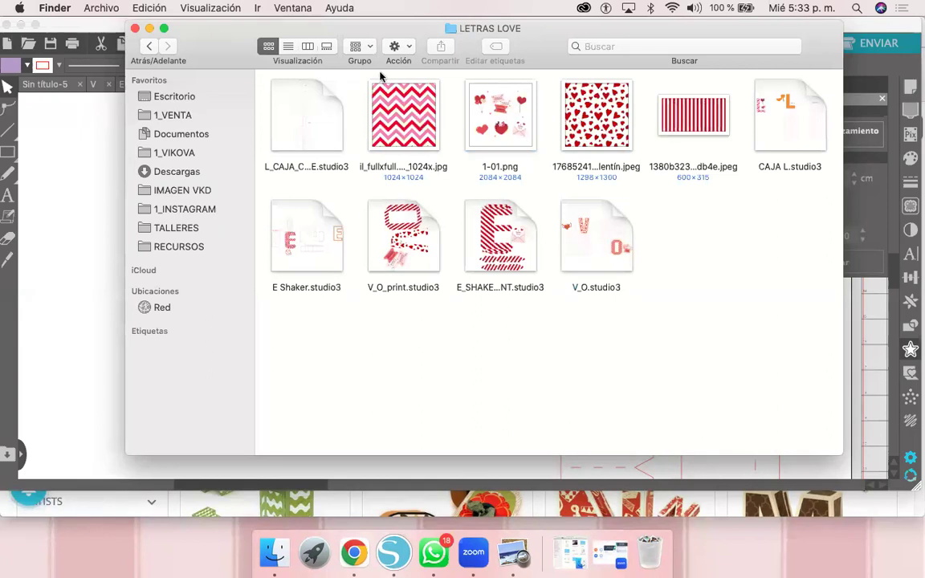
Step: Reposition and resize the LETRAS LOVE folder window so its files sit beside the L on the canvas
left_click_drag(123, 72, 386, 60)
left_click_drag(509, 29, 577, 23)
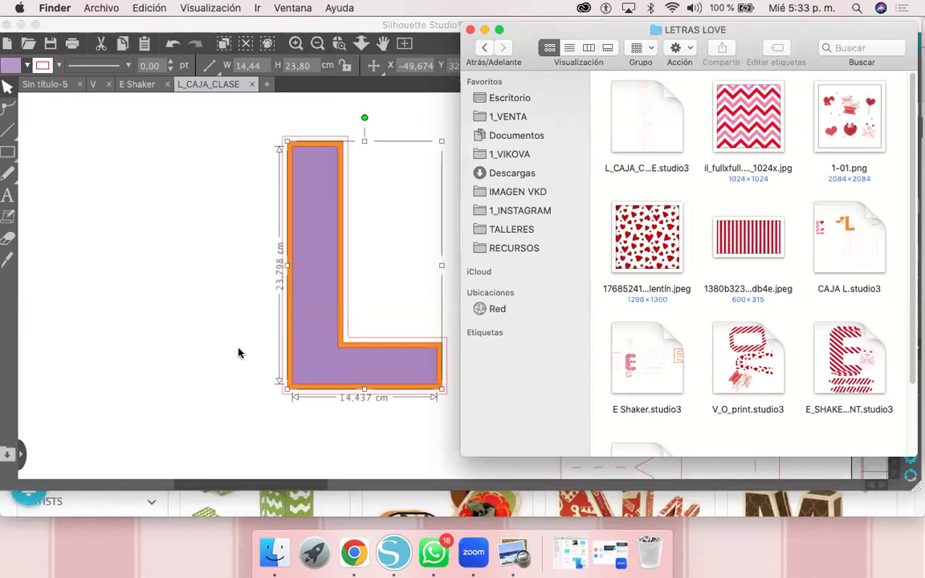
left_click_drag(386, 351, 478, 348)
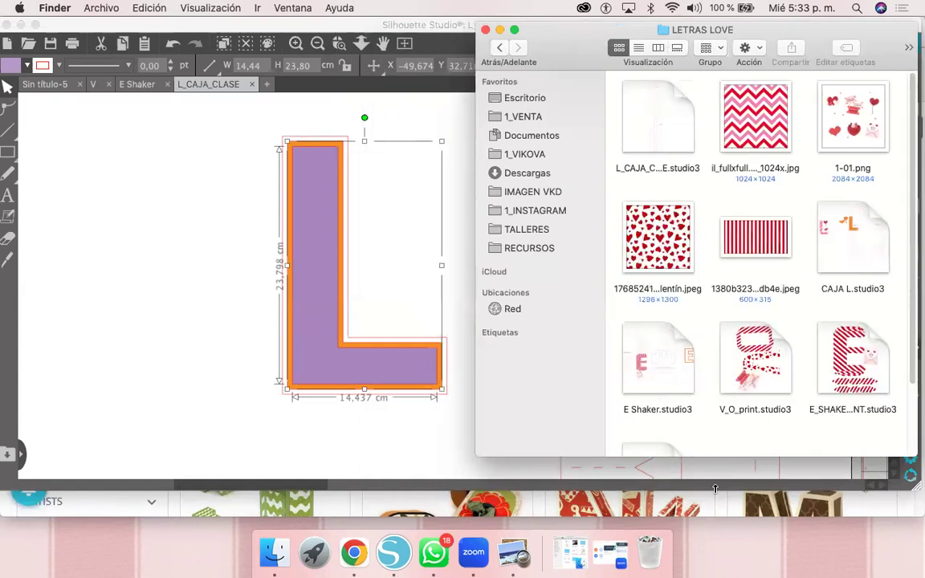
left_click_drag(717, 458, 717, 510)
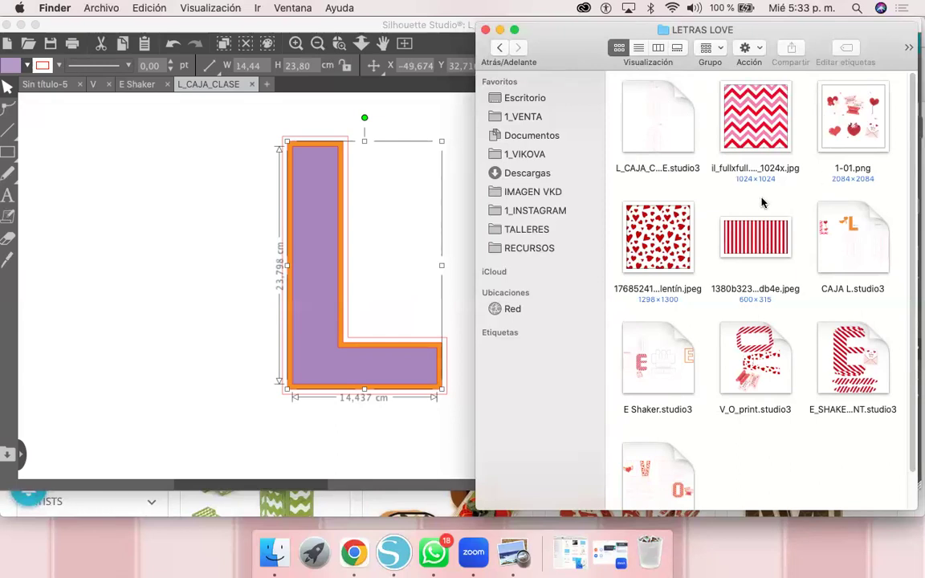
Step: Fill the purple inner L shape with the pink and red chevron image il_fullxfull..._1024x.jpg from LETRAS LOVE
left_click(759, 117)
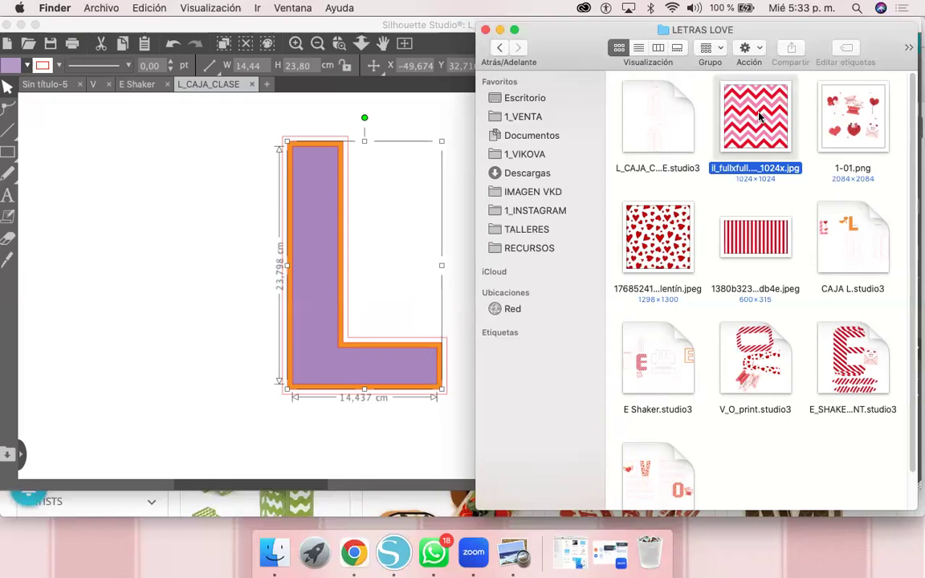
left_click_drag(759, 116, 317, 193)
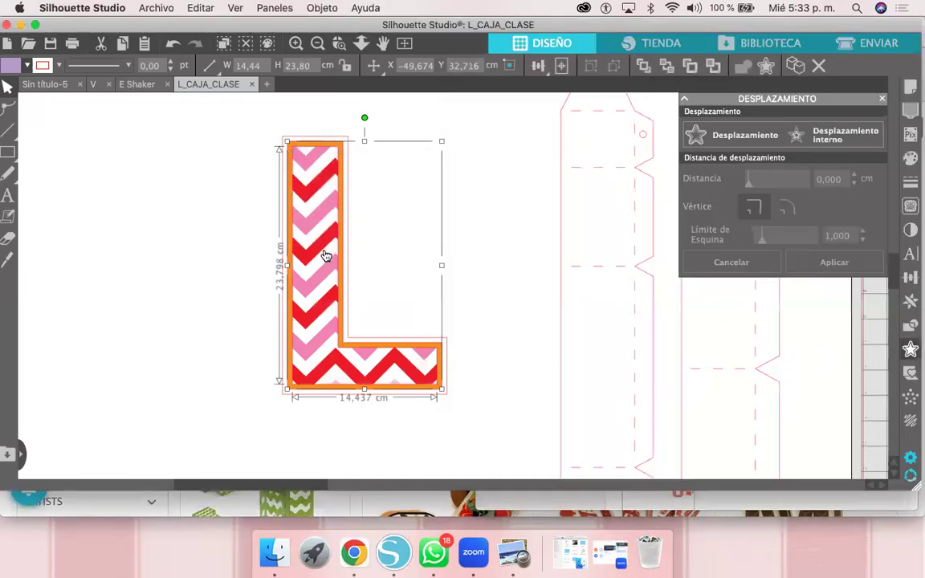
Step: Fill the outermost offset outline of the L with solid red
left_click(348, 188)
key("super+a")
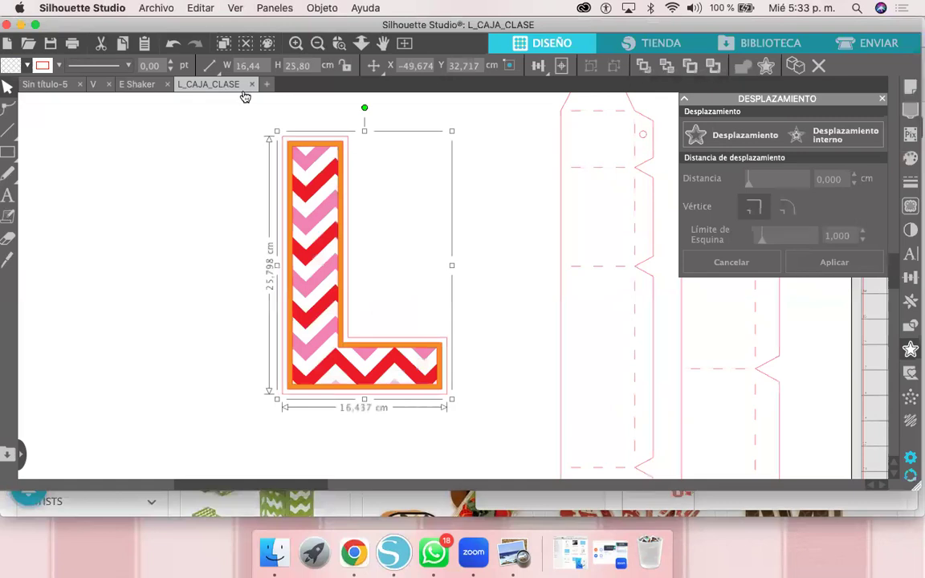
left_click(8, 108)
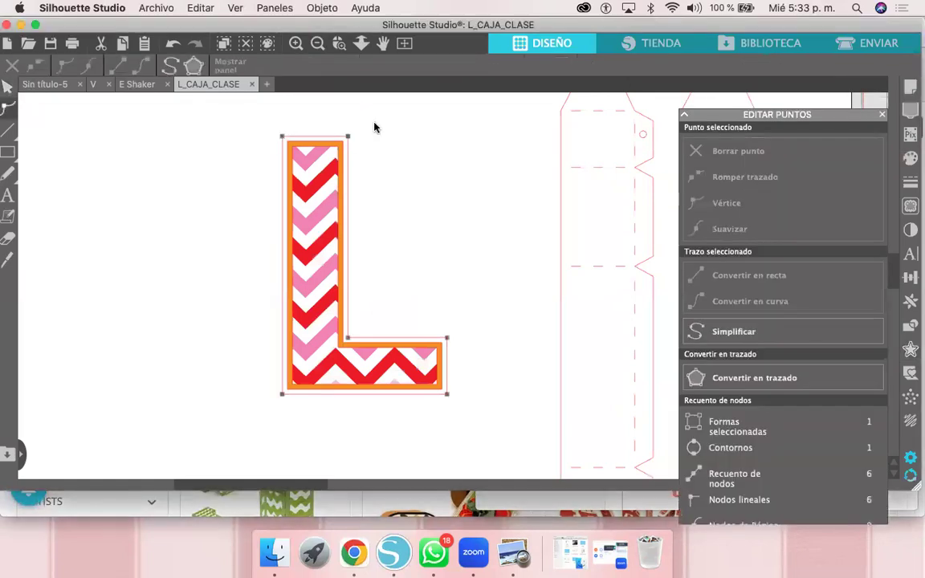
left_click(356, 152)
left_click_drag(384, 118, 345, 157)
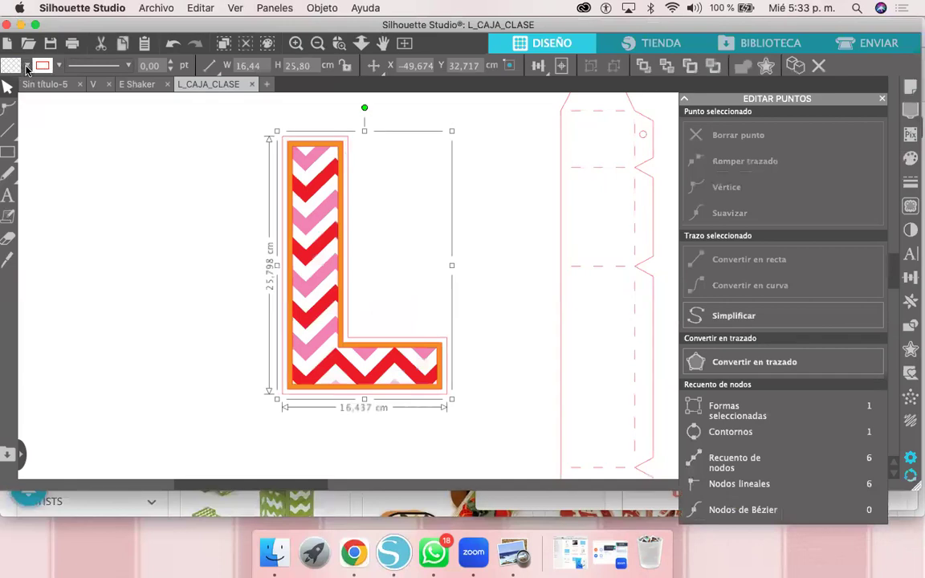
left_click(27, 65)
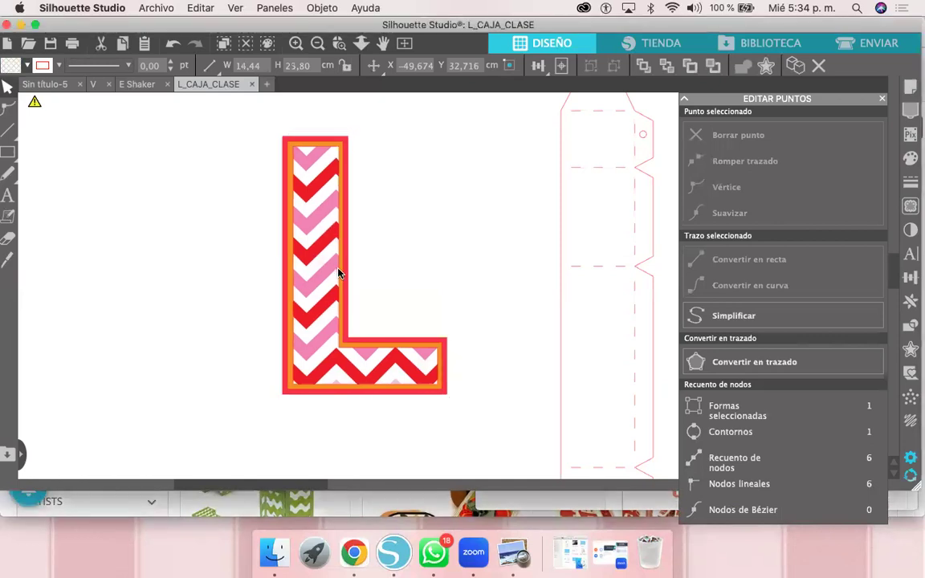
left_click(326, 289)
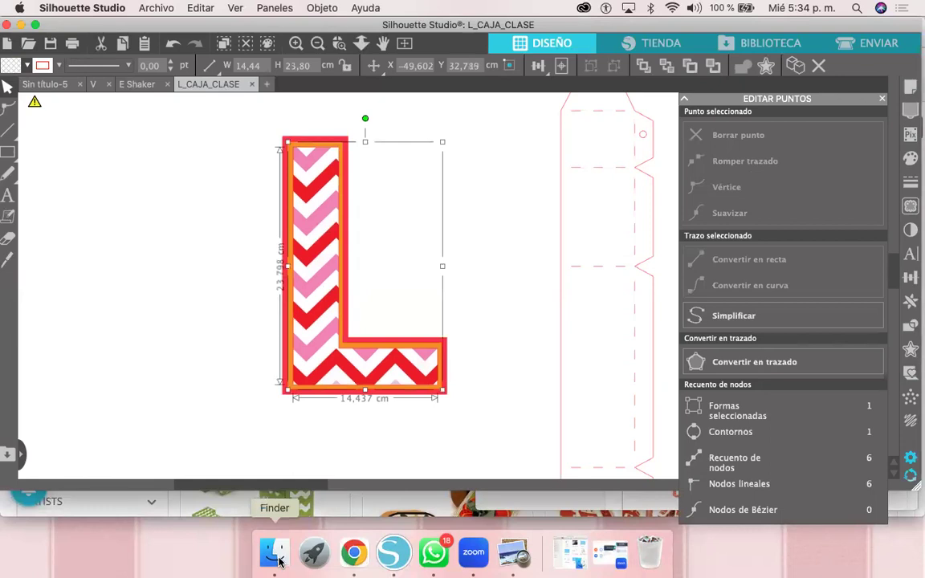
Step: Switch to Finder and preview the clipart image 1-01.png in LETRAS LOVE
left_click(277, 558)
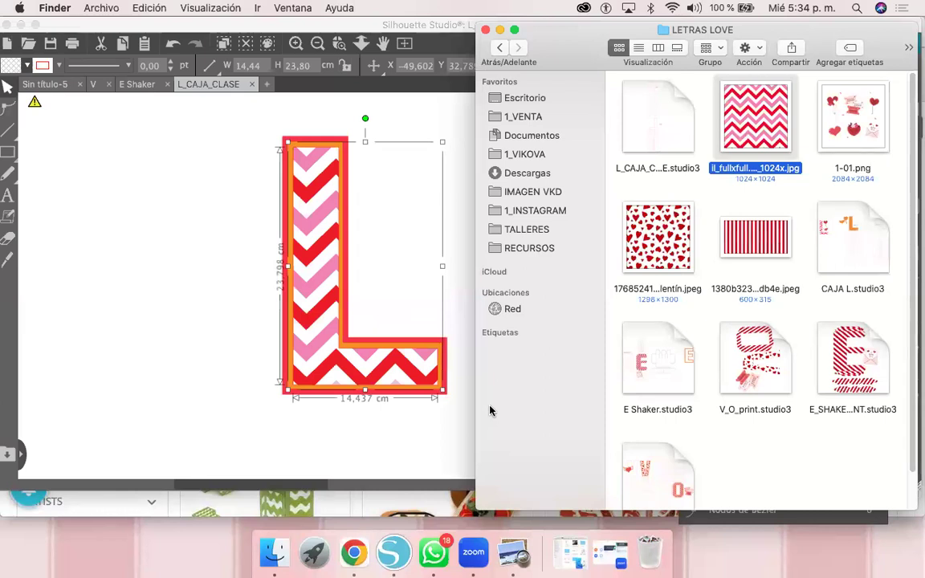
left_click(857, 122)
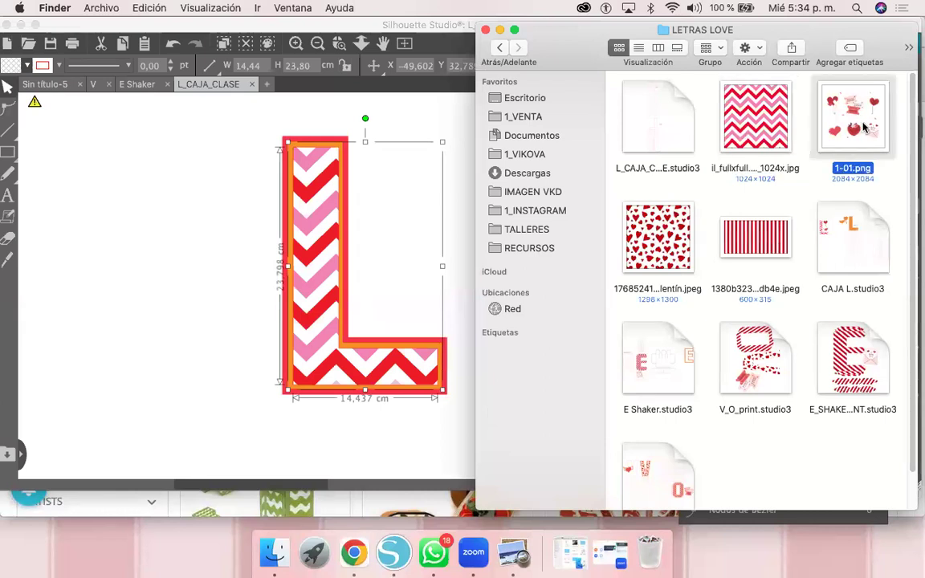
key("space")
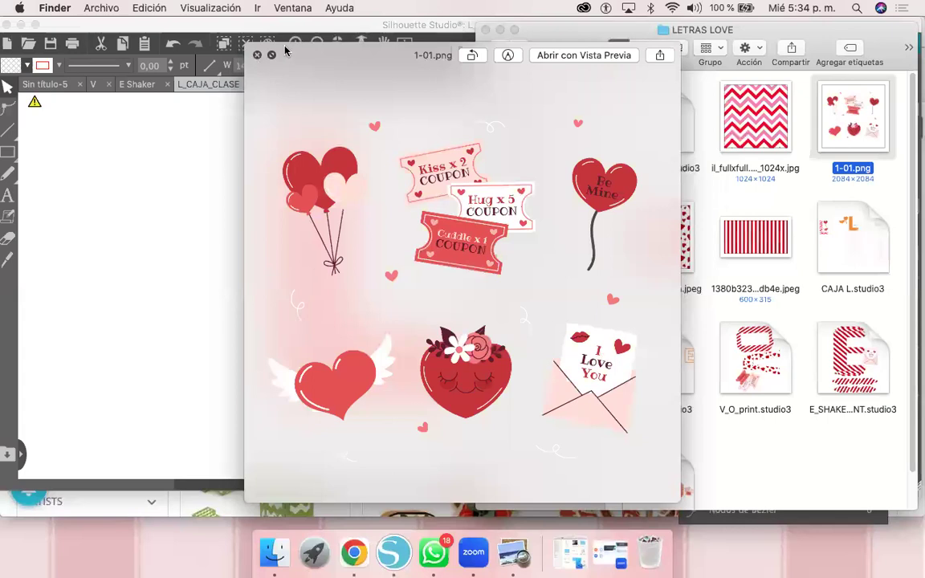
key("space")
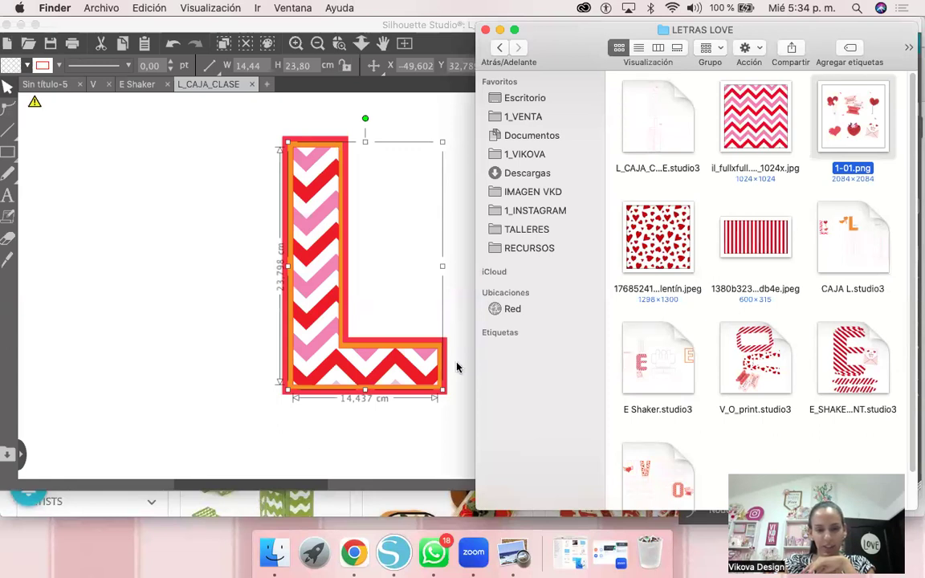
left_click(394, 438)
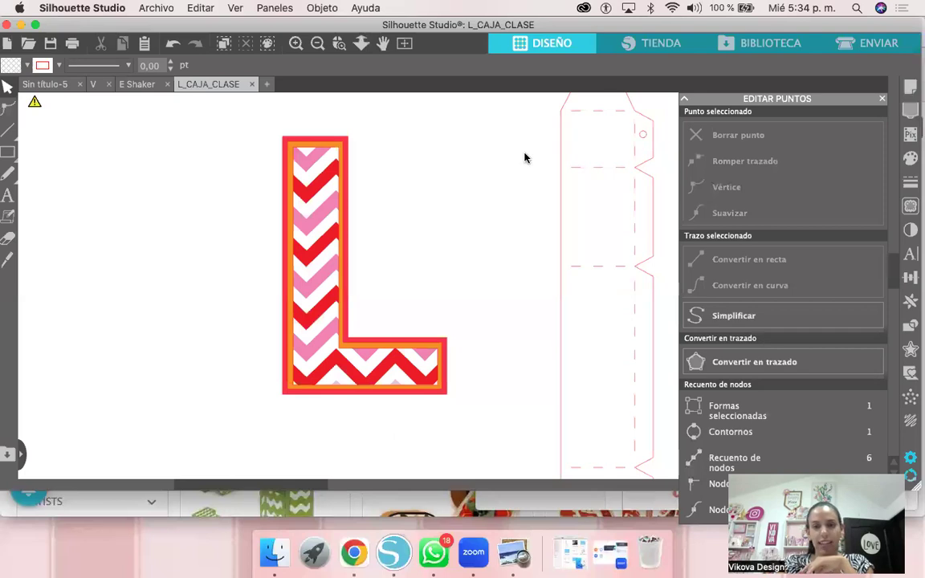
Step: Insert 1-01.png from LETRAS LOVE into the L_CAJA_CLASE drawing and place it on the empty area left of the L
left_click(255, 552)
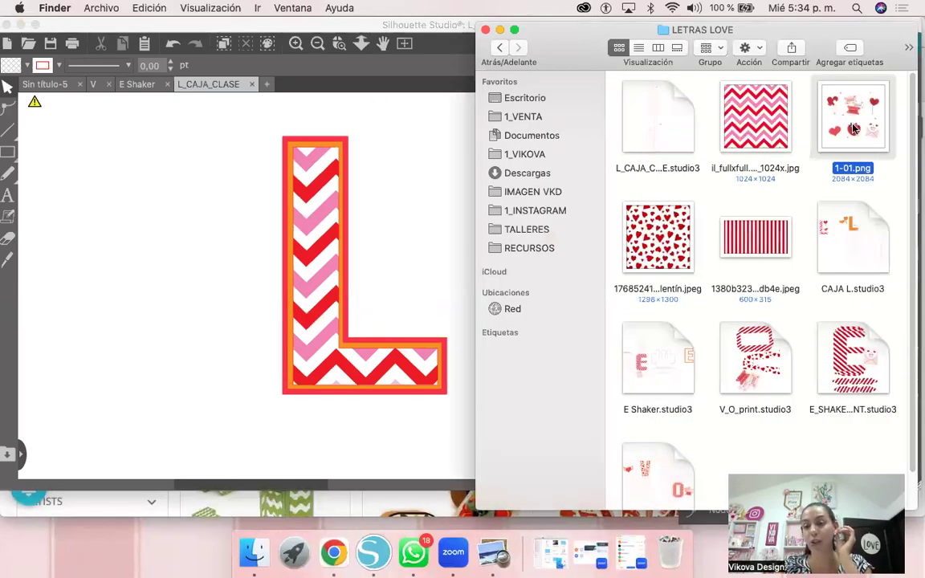
left_click_drag(855, 130, 430, 145)
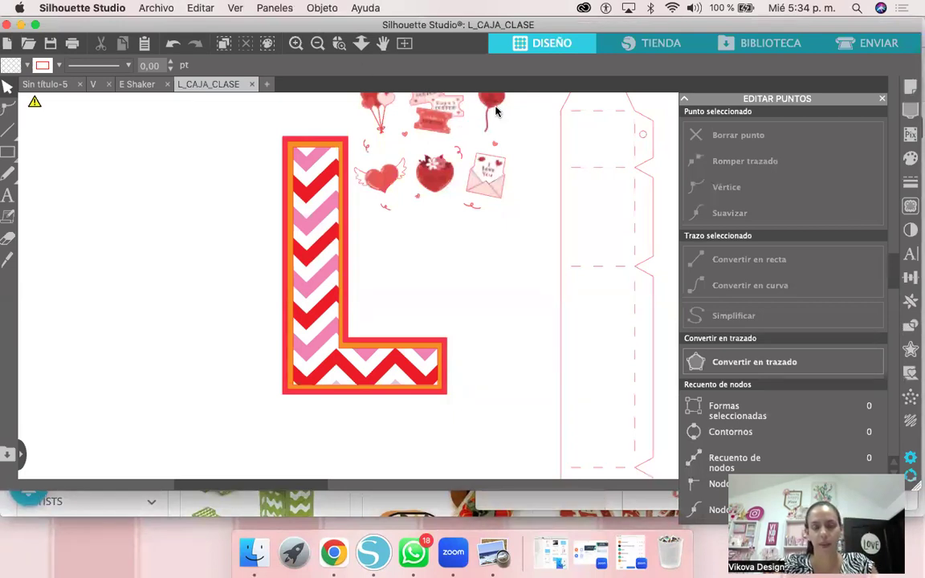
scroll(480, 148, "down", 3)
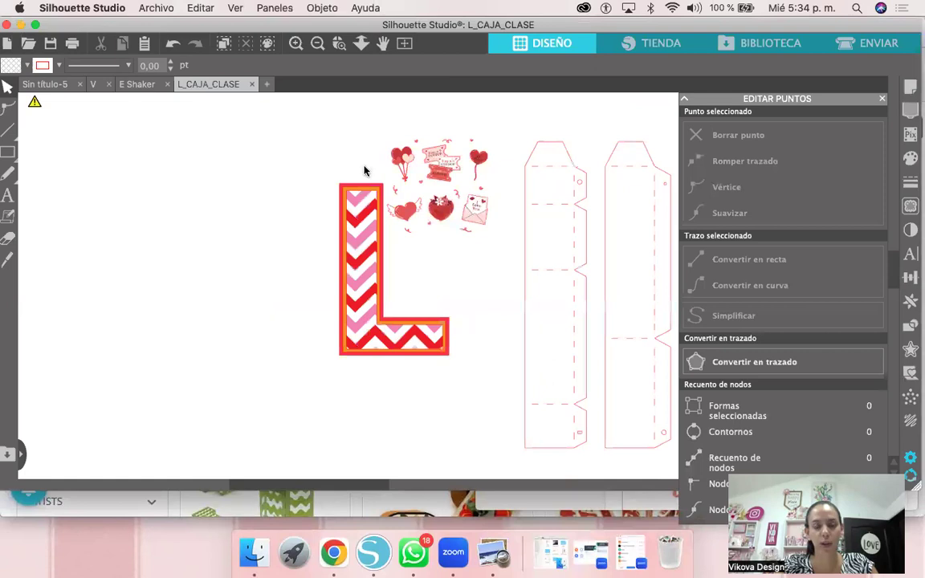
left_click_drag(474, 163, 275, 191)
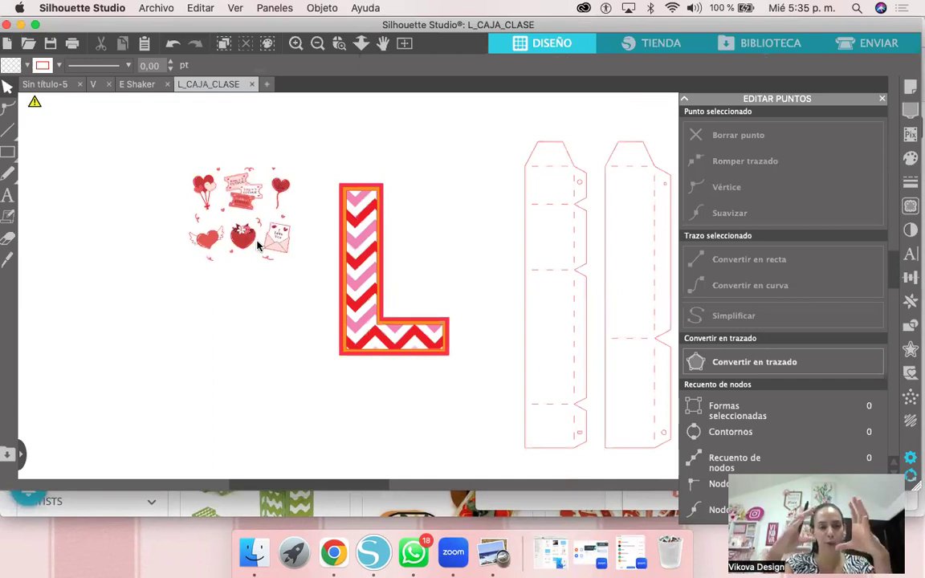
Step: Shift the clipart sheet further away from the L and release its compound path to separate the individual figures
scroll(257, 246, "up", 5)
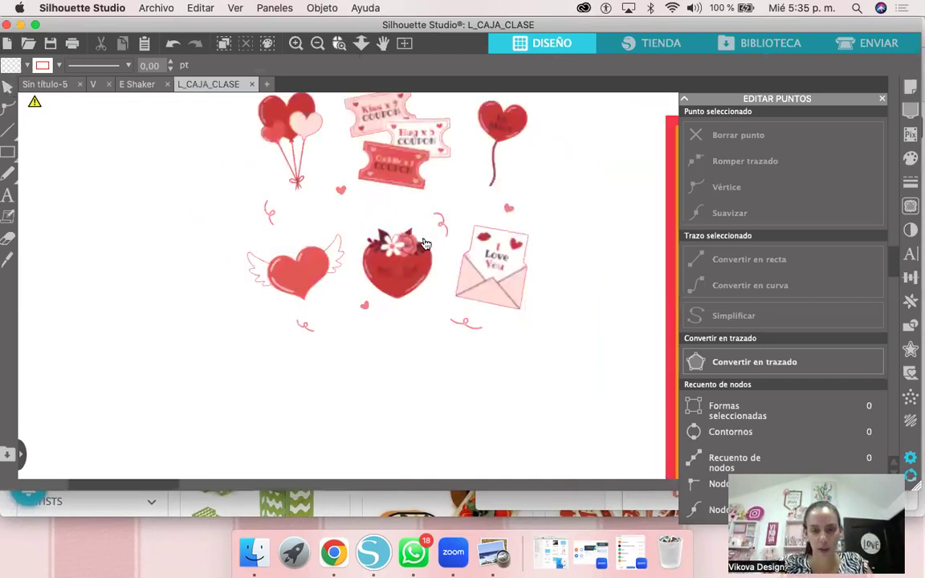
key("v")
scroll(424, 241, "up", 5)
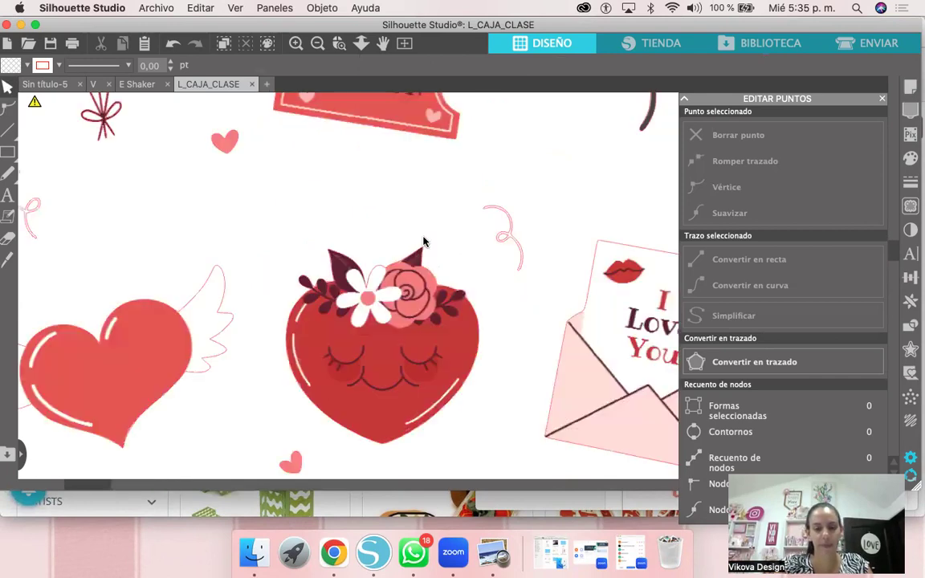
scroll(424, 241, "down", 5)
scroll(522, 149, "down", 1)
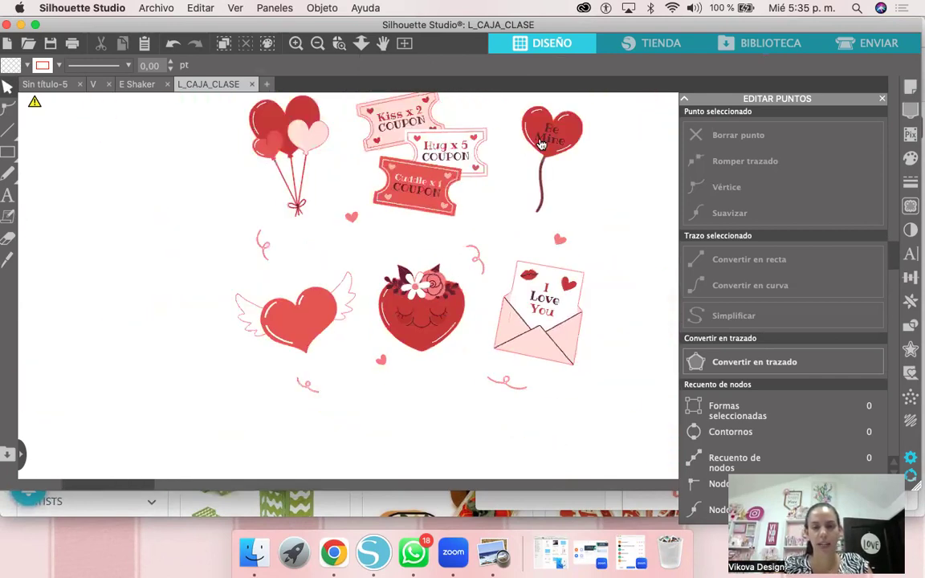
left_click_drag(535, 141, 411, 206)
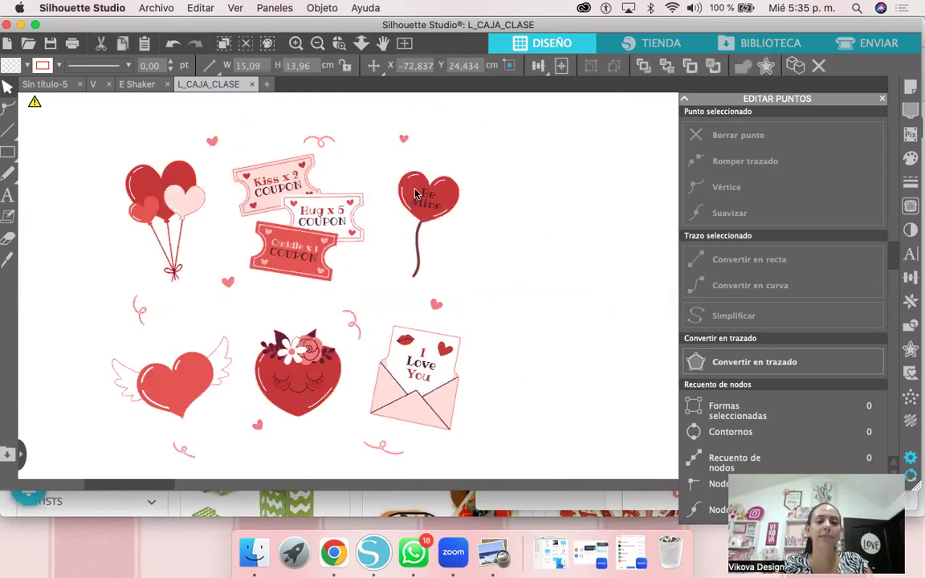
left_click(423, 194)
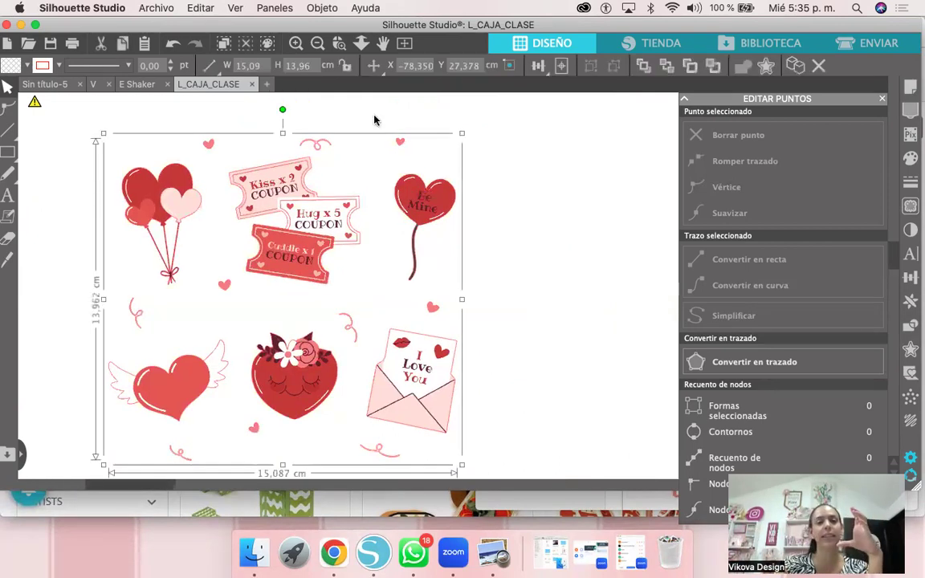
right_click(416, 198)
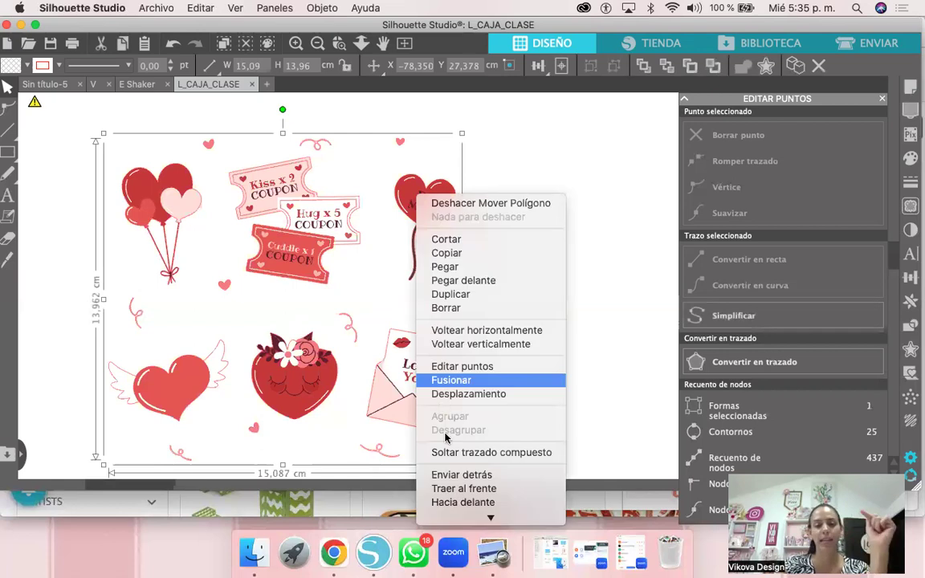
left_click(485, 454)
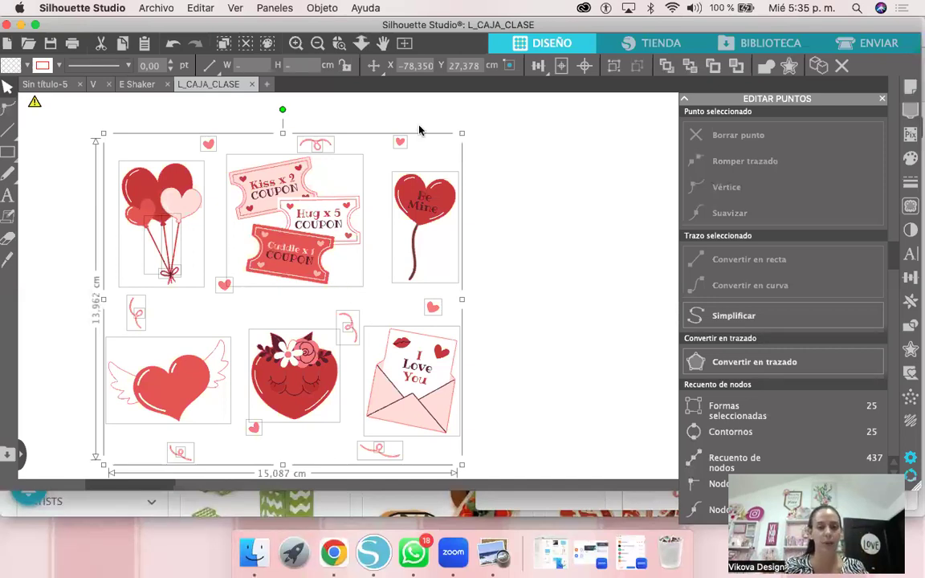
Step: Move the Be Mine heart balloon out of the clipart set onto the L's stem and enlarge it to about 5.94 × 10.35 cm
left_click(460, 197)
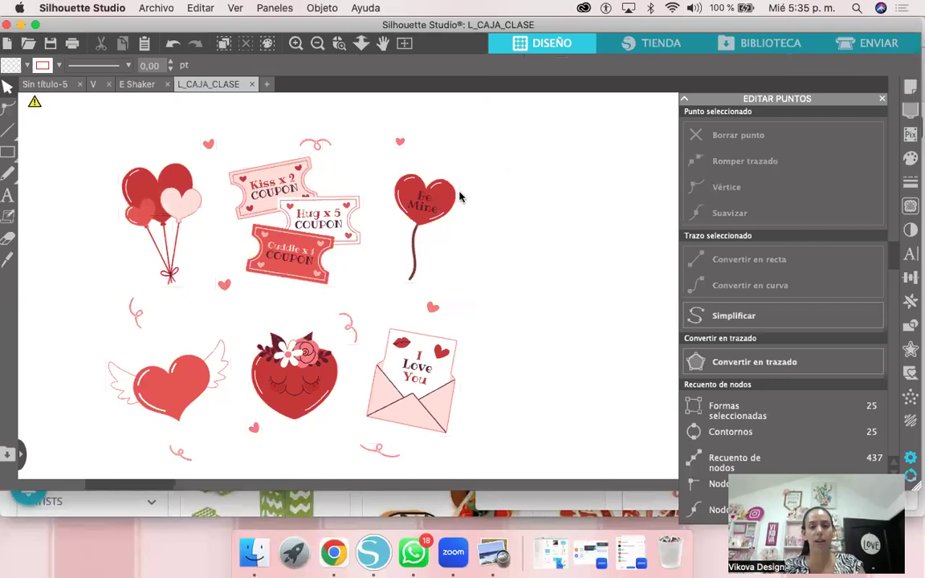
left_click(460, 197)
scroll(459, 197, "down", 2)
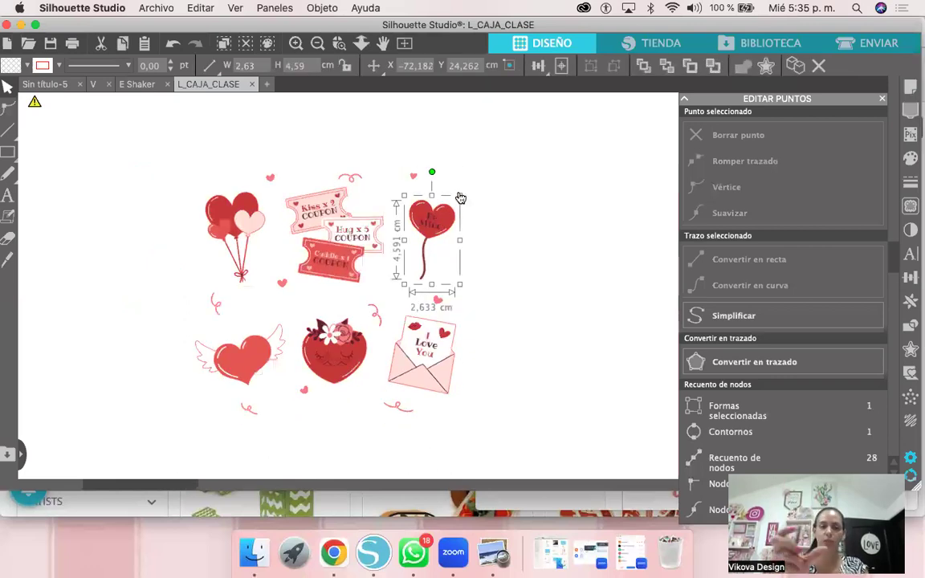
scroll(459, 196, "down", 2)
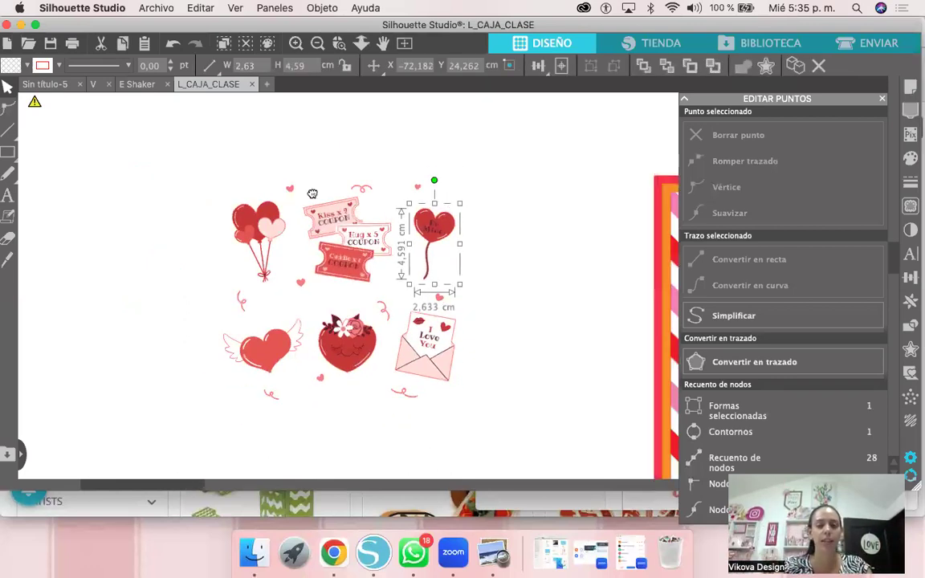
scroll(265, 173, "right", 4)
left_click_drag(293, 220, 417, 237)
left_click_drag(482, 262, 532, 204)
left_click_drag(479, 243, 605, 332)
left_click_drag(560, 284, 553, 274)
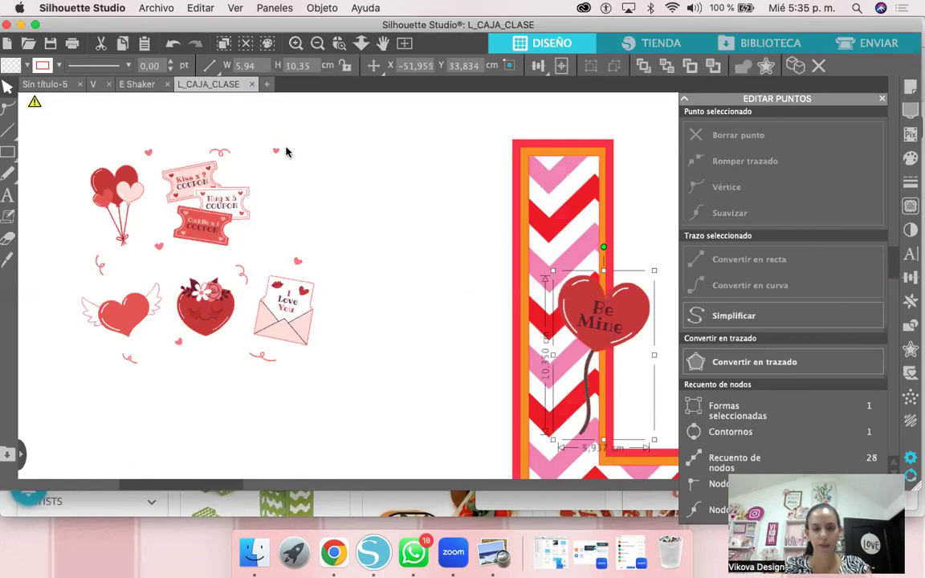
left_click(350, 108)
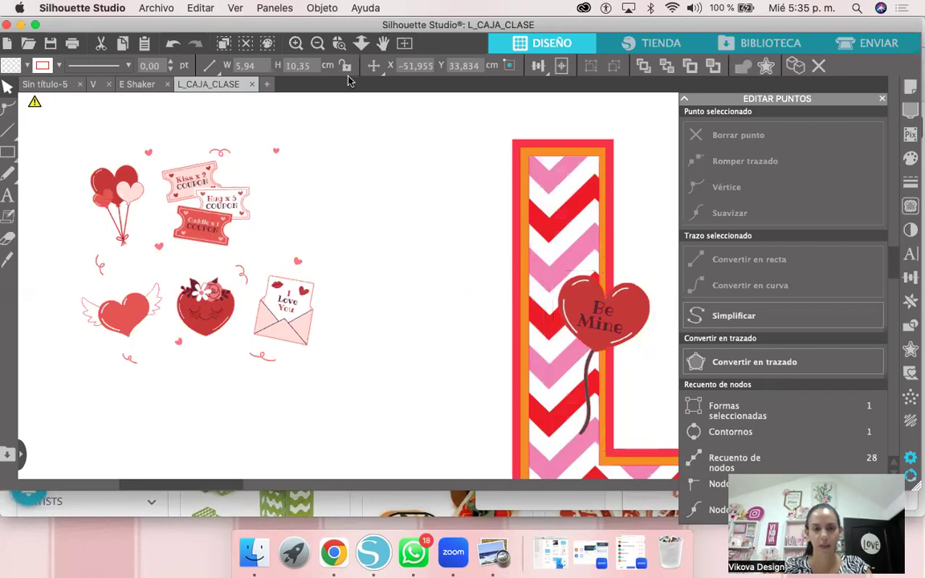
left_click(673, 8)
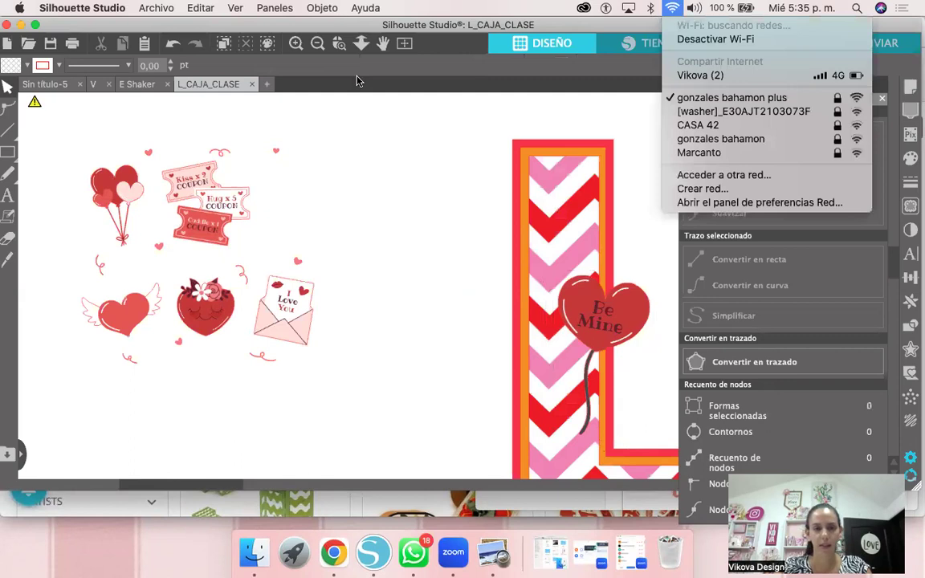
left_click(282, 138)
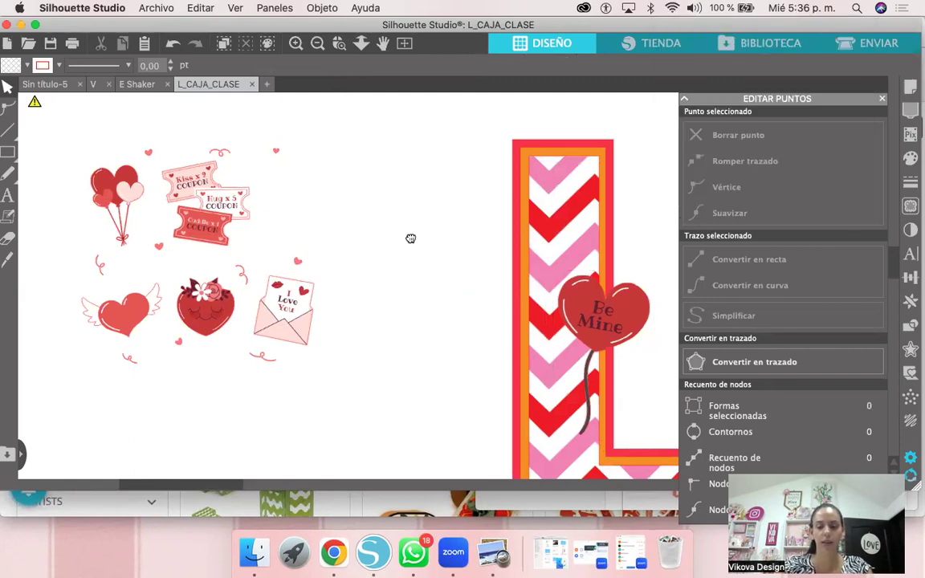
Step: Enlarge the Be Mine balloon on the L to about 7.35 × 12.81 cm
scroll(411, 240, "down", 1)
scroll(554, 304, "down", 2)
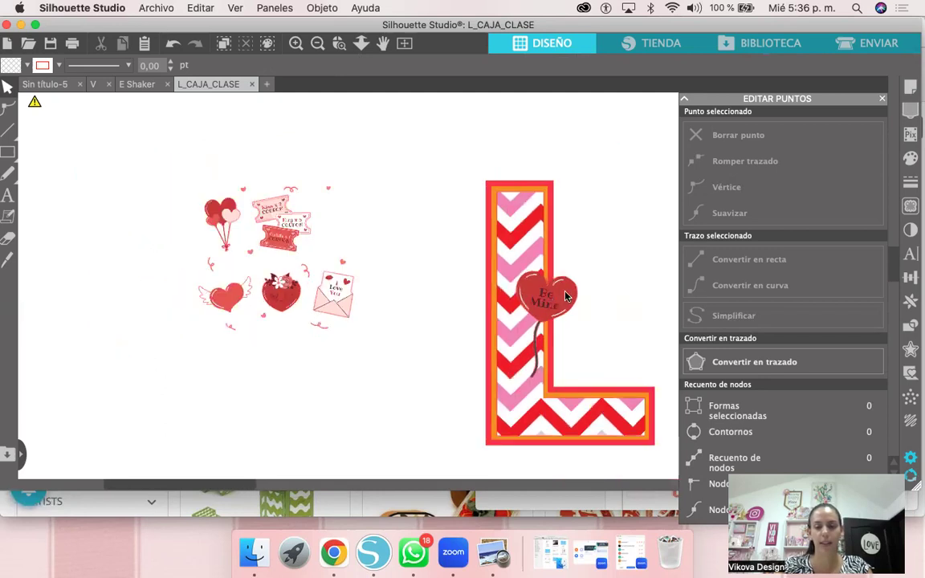
left_click(577, 274)
mouse_move(593, 255)
left_mouse_down()
mouse_move(599, 248)
mouse_move(582, 265)
left_mouse_up()
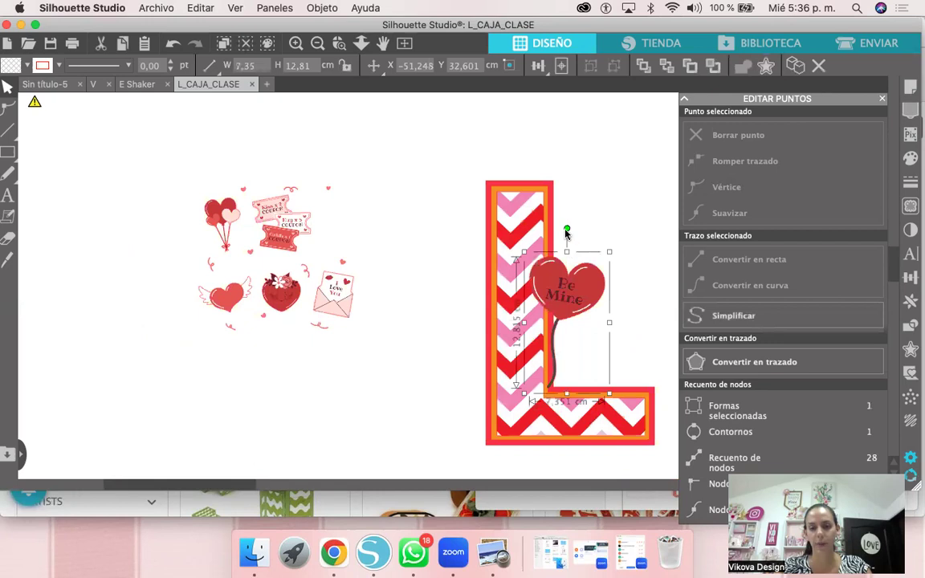
Step: Tilt the balloon slightly counter-clockwise and place it in the open space between the L's stem and foot
left_click_drag(567, 229, 562, 229)
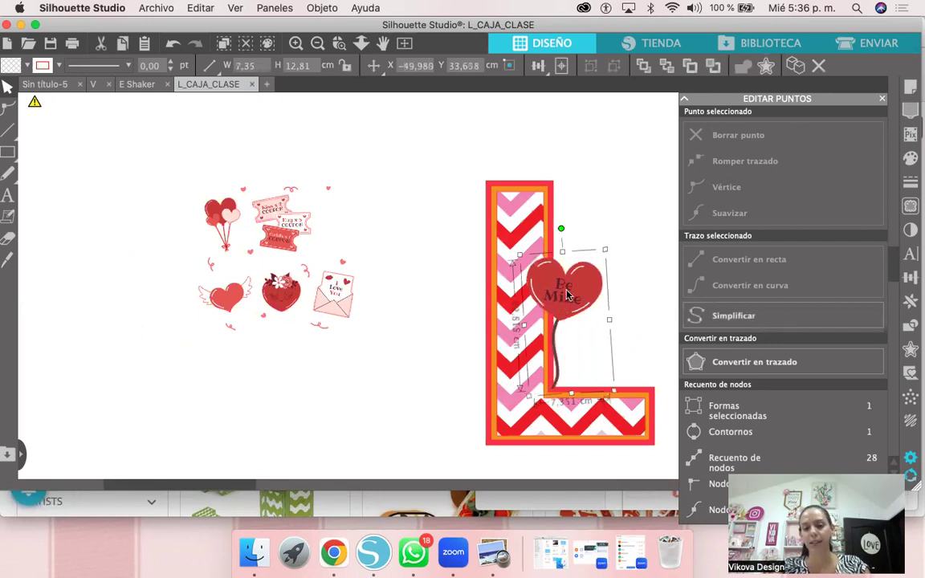
scroll(481, 298, "right", 4)
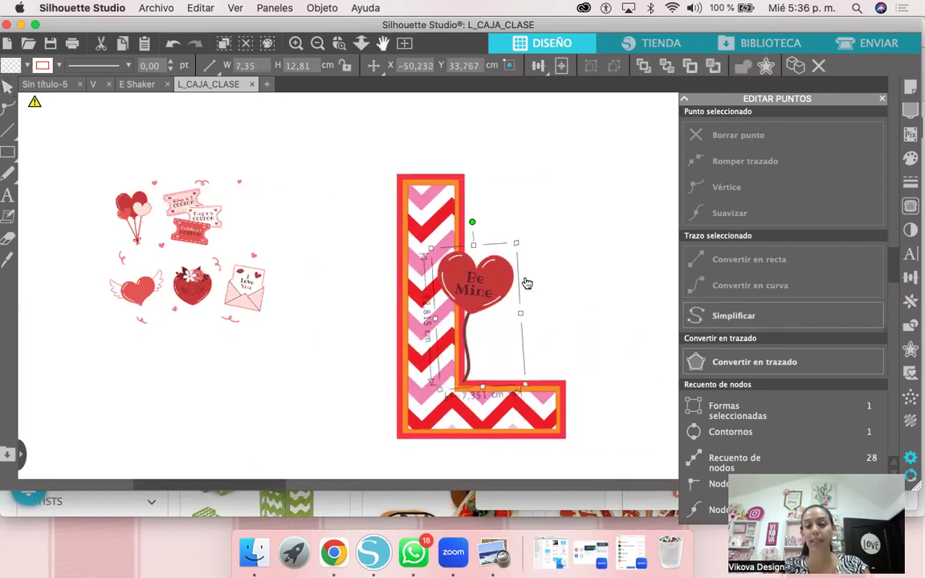
left_click_drag(526, 282, 536, 276)
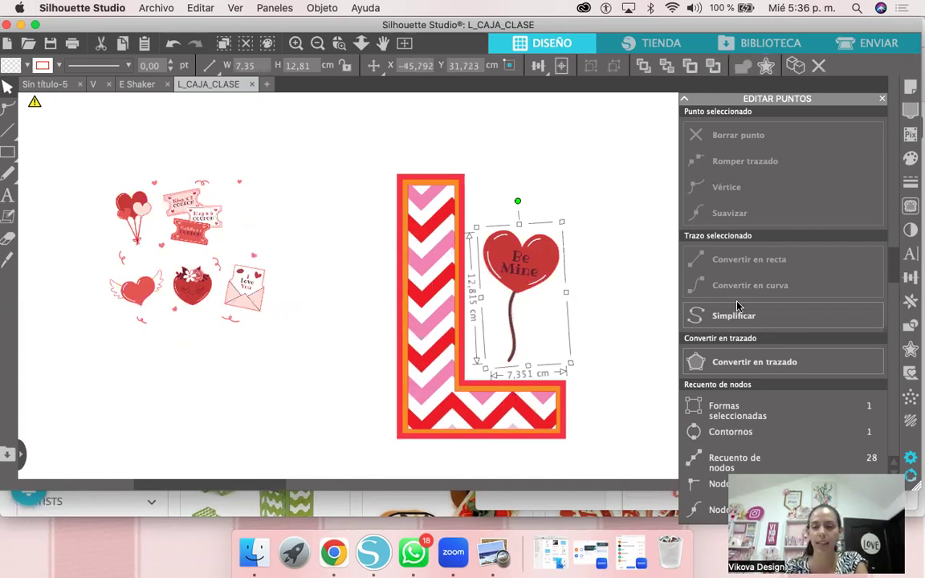
Step: Create a 0.2 cm outward offset with rounded corners around the balloon and fill it with white
left_click(911, 351)
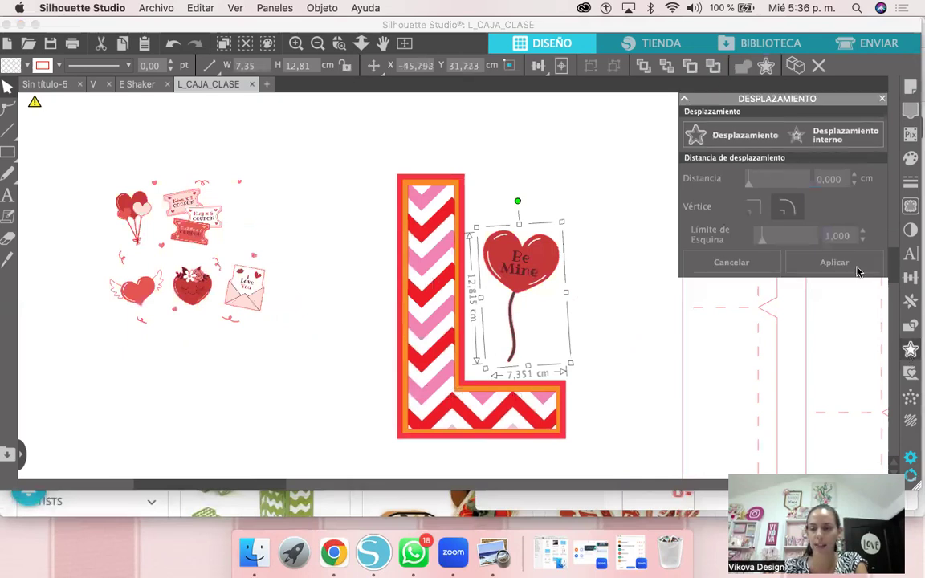
left_click(740, 136)
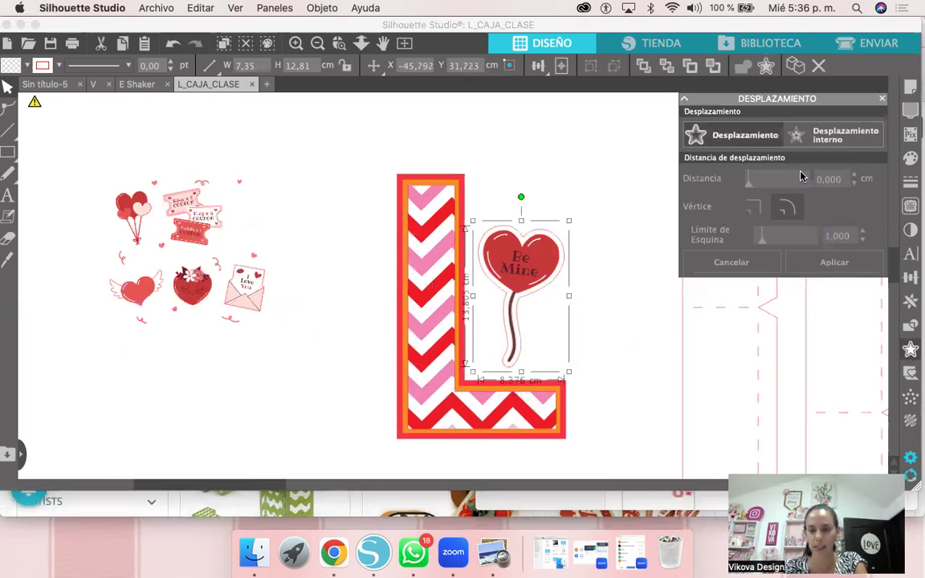
double_click(847, 182)
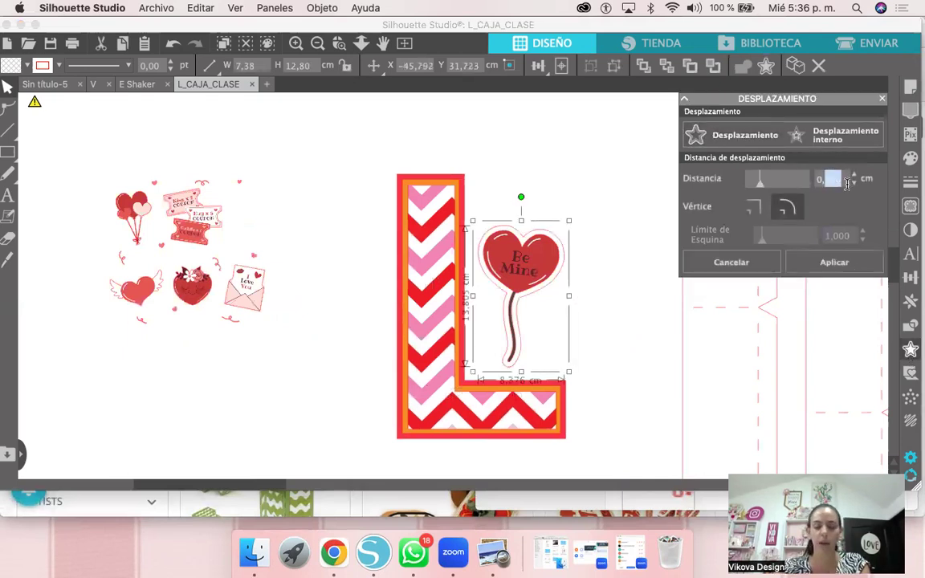
type("2")
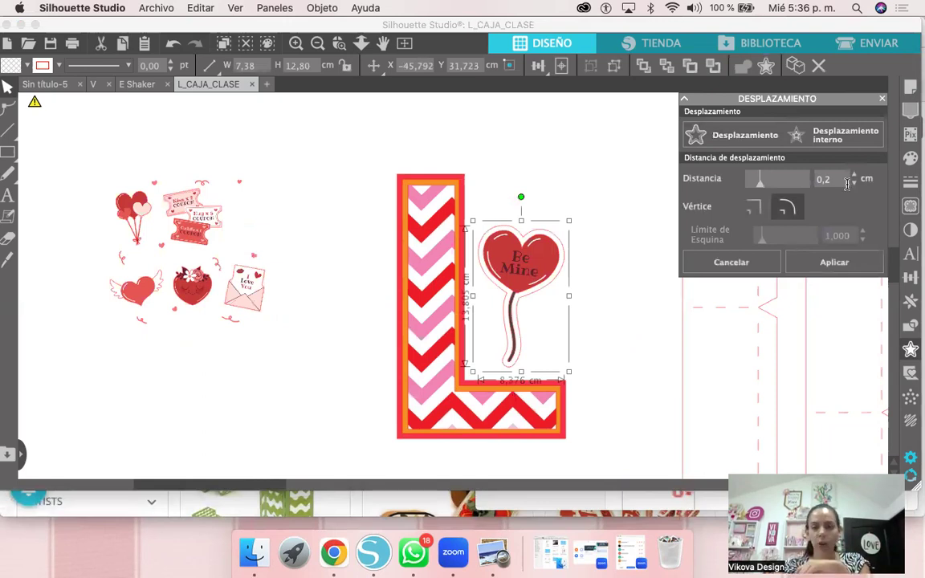
key("Return")
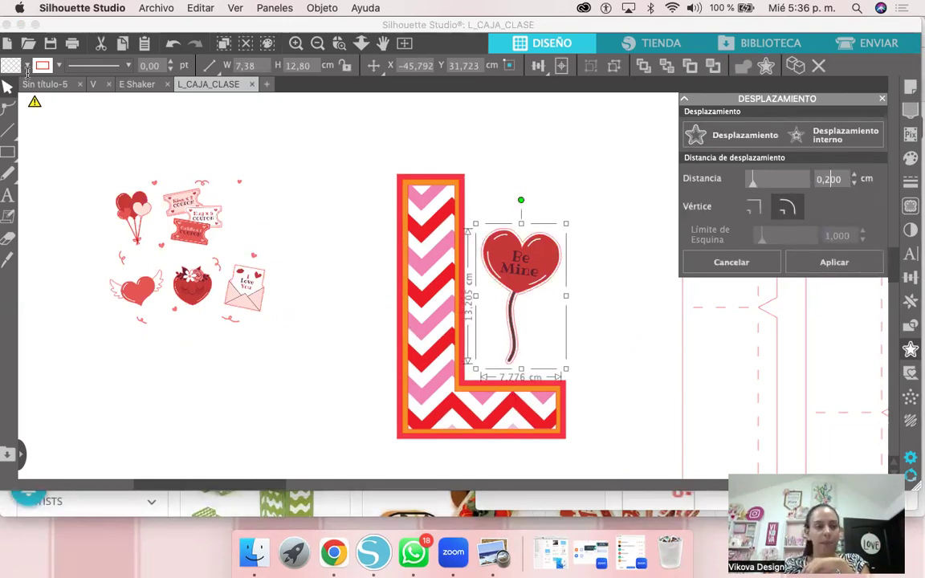
left_click(28, 65)
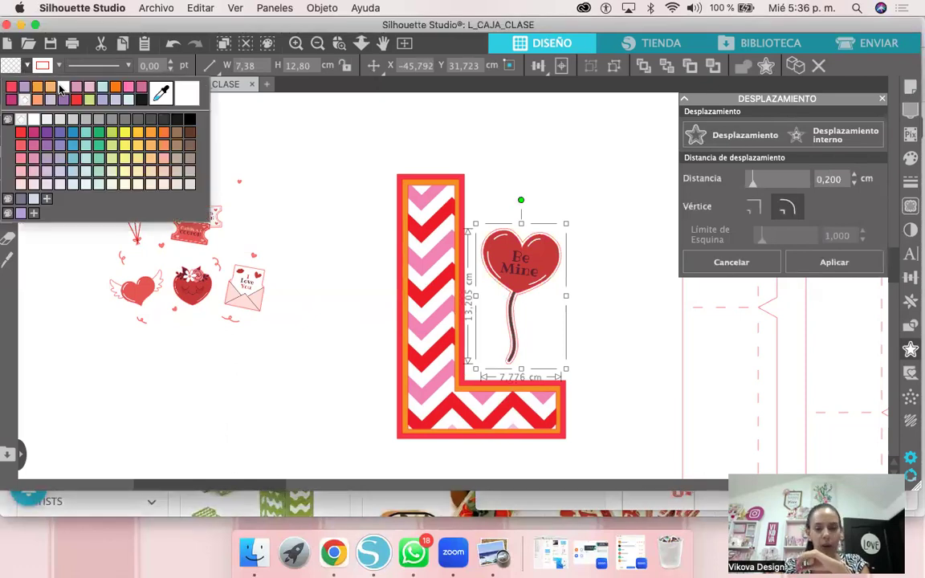
left_click(62, 86)
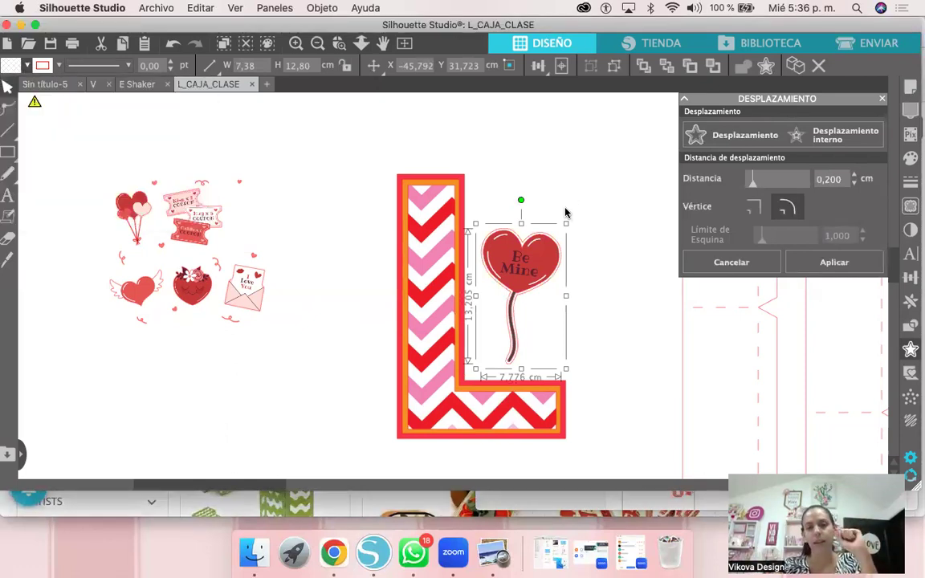
Step: Group the balloon with its white offset and nudge the group slightly upward
left_click_drag(581, 200, 545, 252)
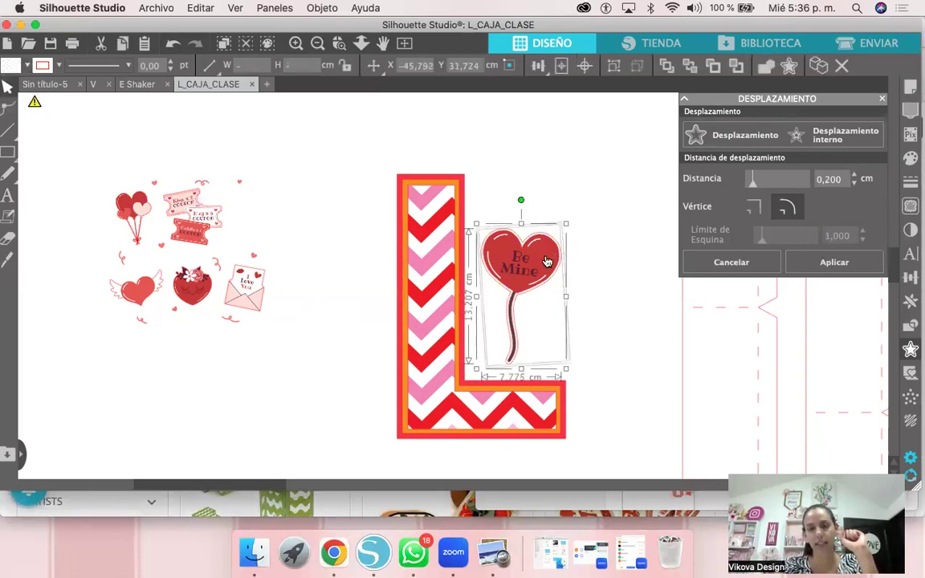
right_click(544, 265)
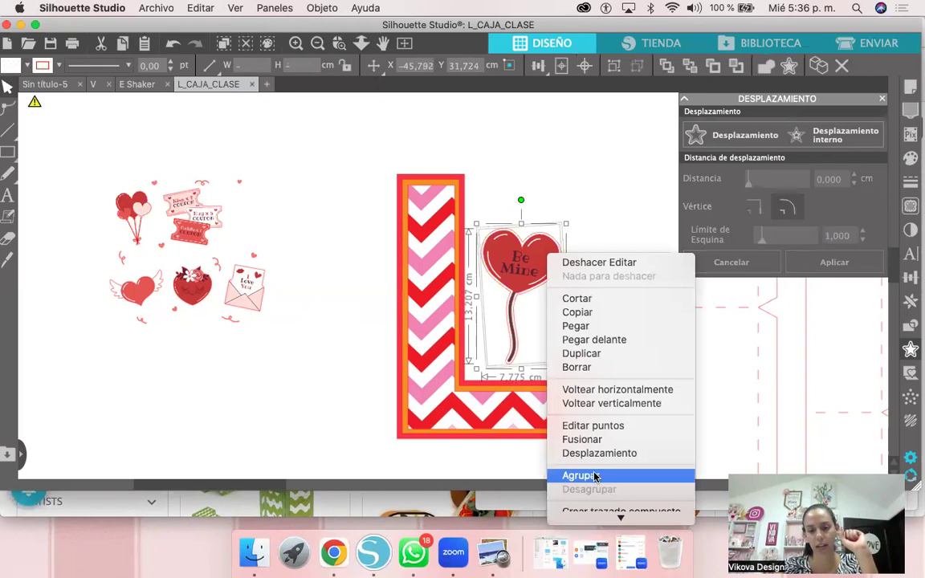
left_click(593, 475)
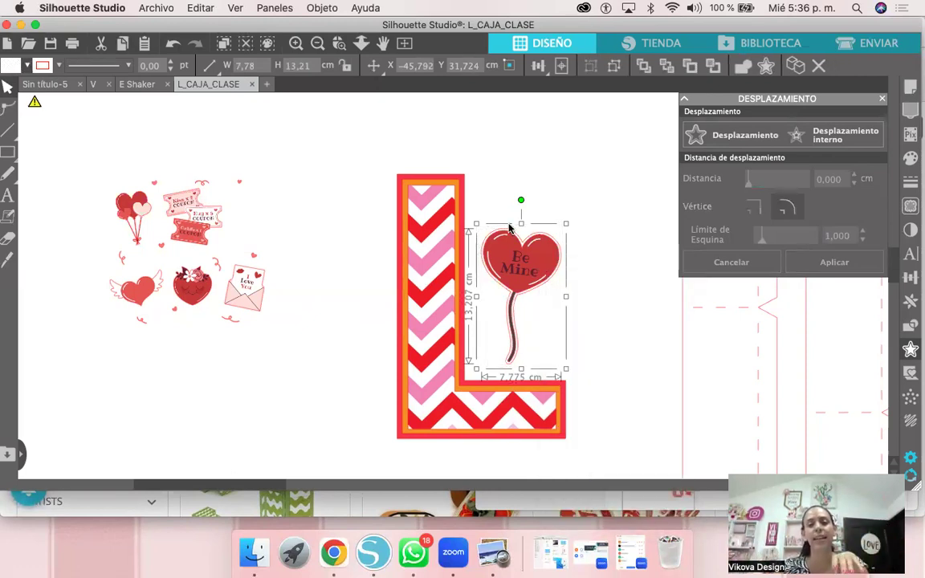
left_click_drag(502, 265, 535, 254)
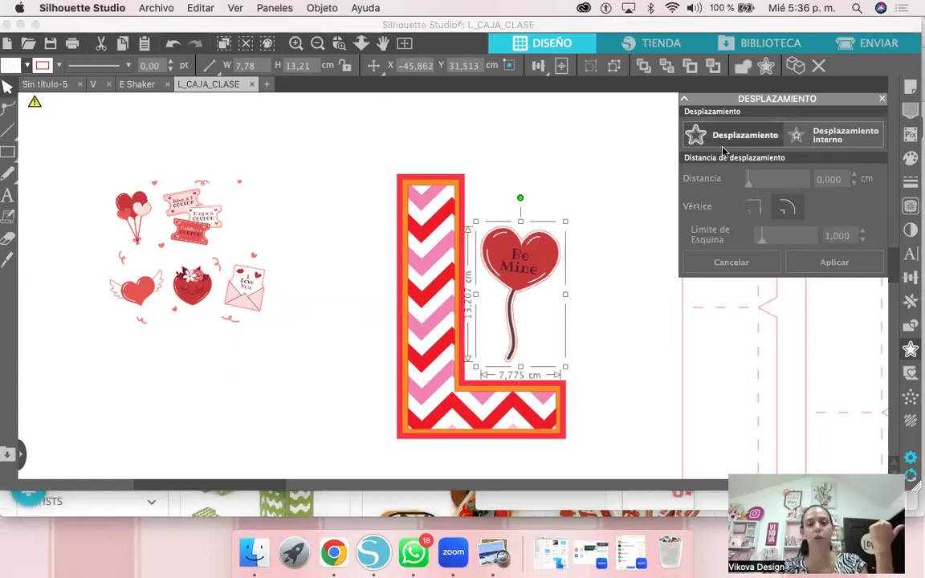
Step: Add a second outward offset of 0.25 cm around the grouped balloon and fill it with orange
left_click(726, 138)
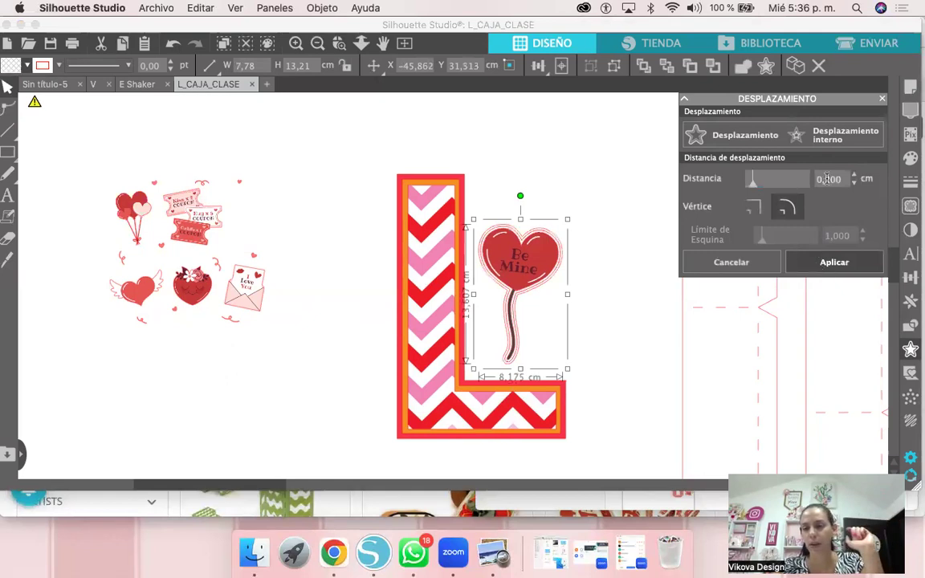
left_click_drag(831, 180, 853, 184)
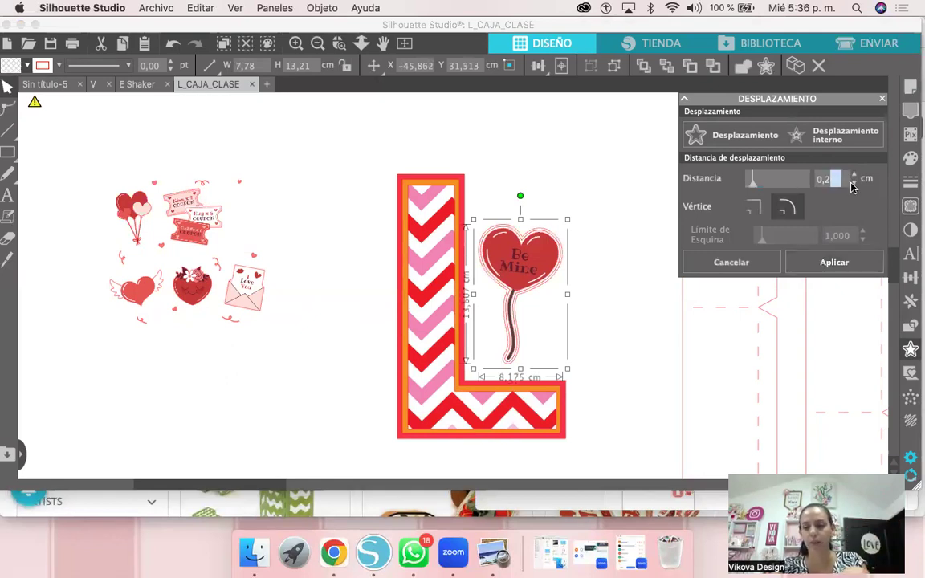
type("50")
key("Tab")
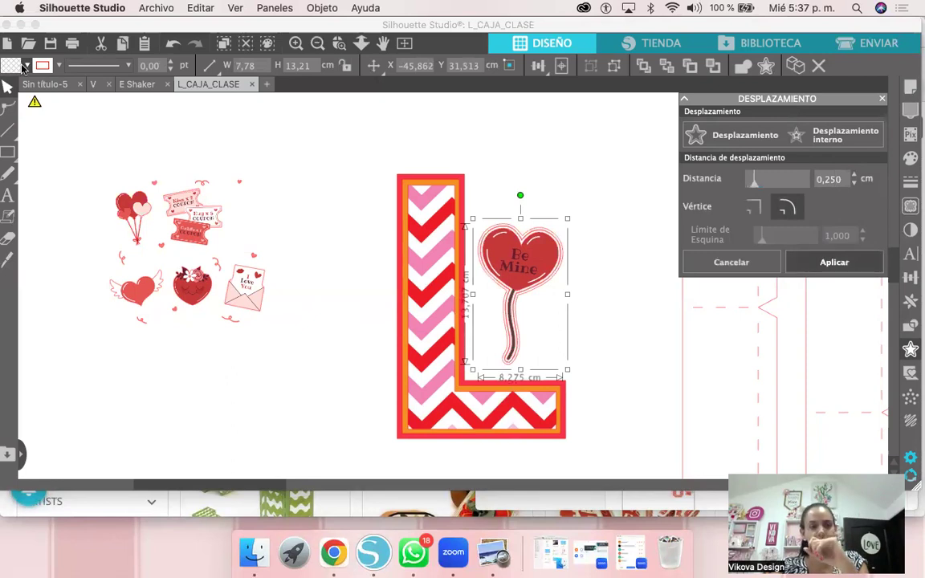
left_click(27, 66)
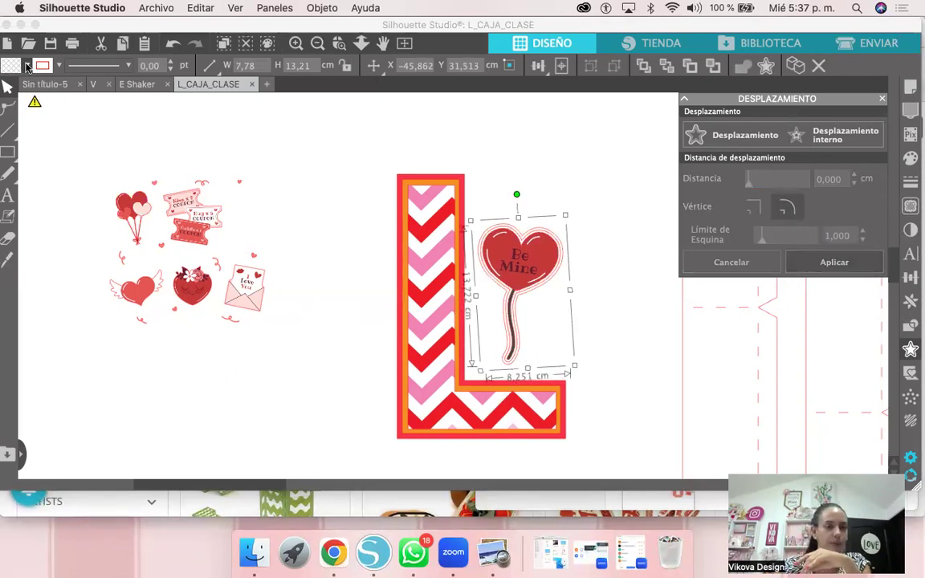
left_click(49, 86)
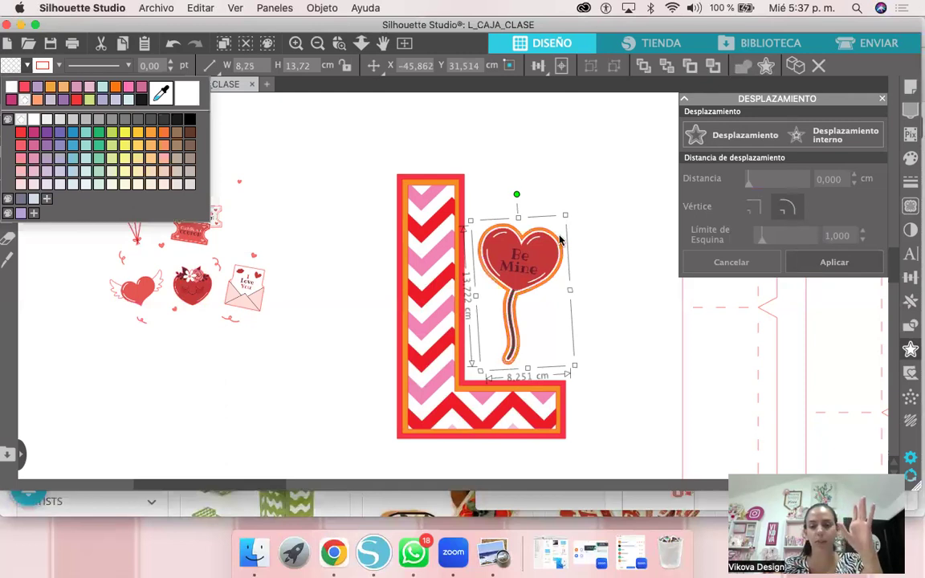
Step: Select the balloon together with its orange offset, try it over the L's stem, and place it slightly higher in the space beside the stem
left_click(534, 269)
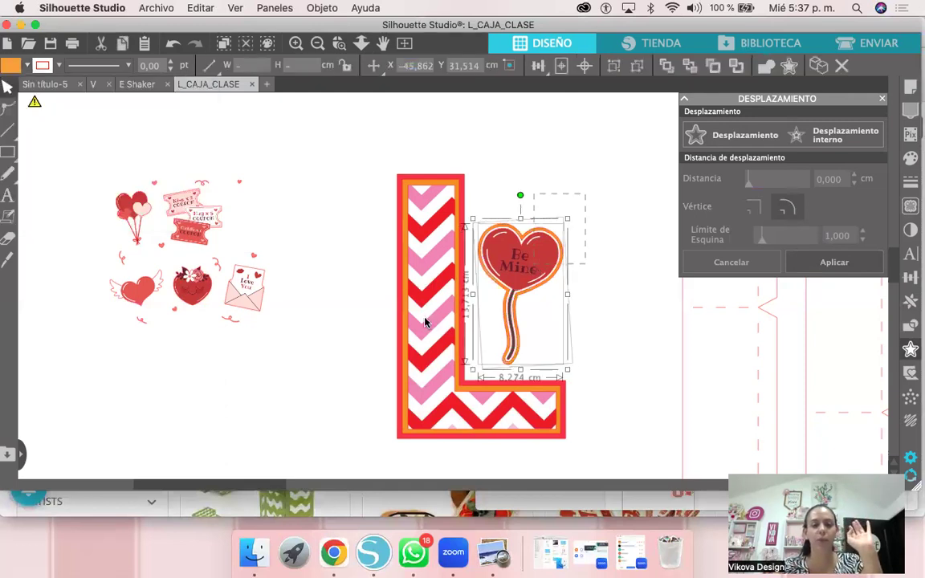
left_click_drag(543, 256, 428, 314)
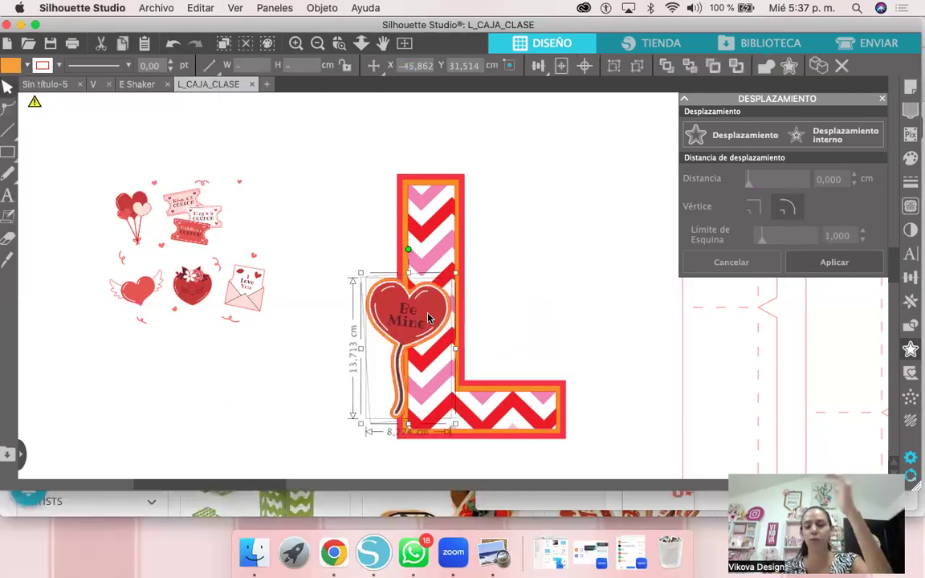
key("super+z")
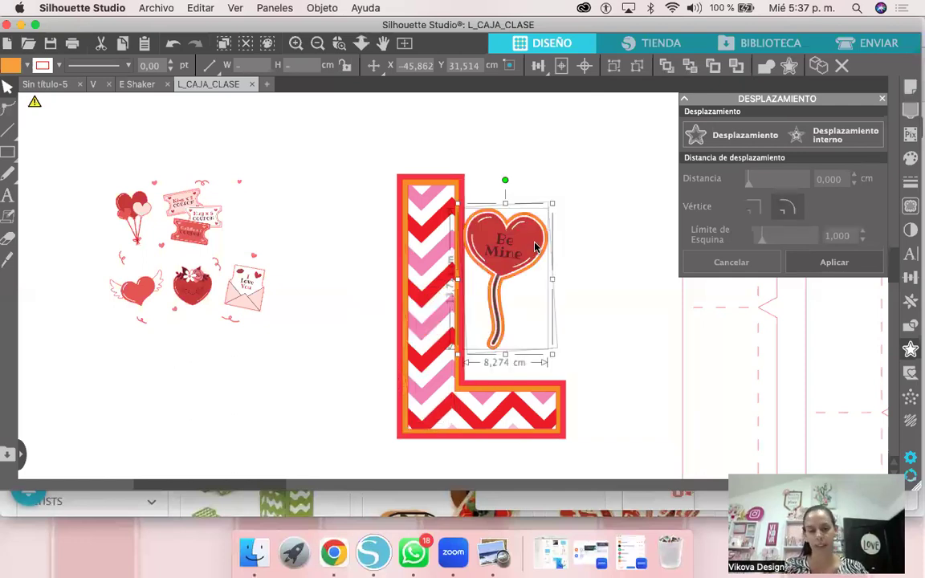
key("super+z")
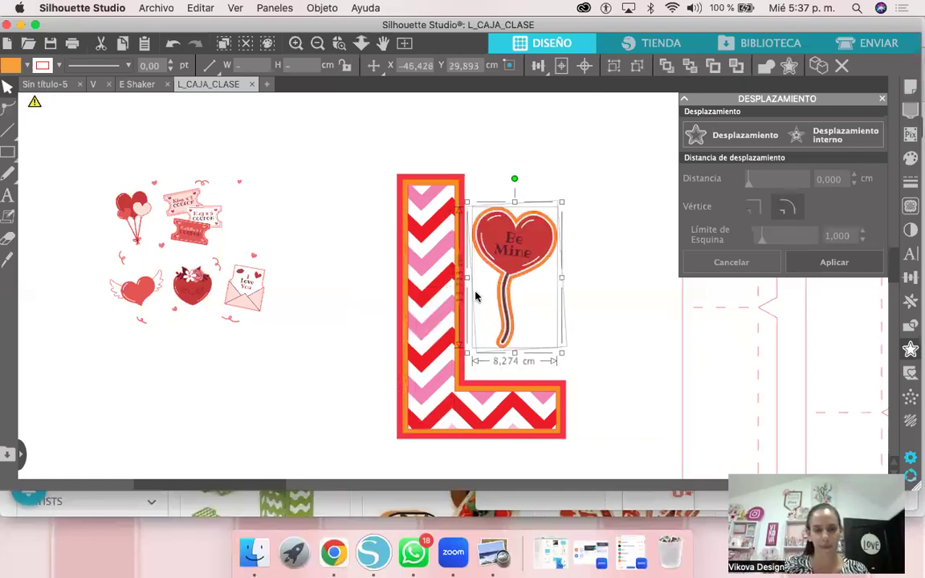
left_click(611, 194)
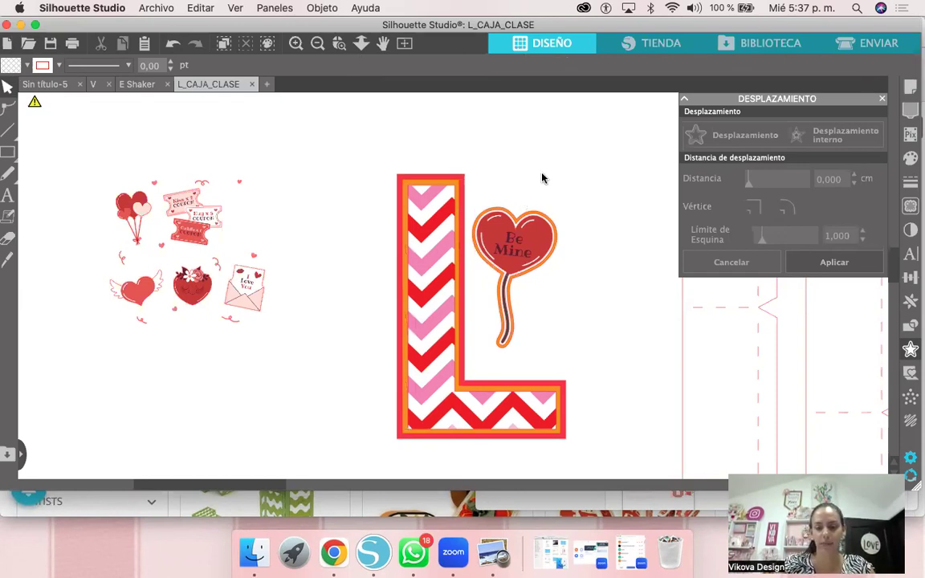
key("super+minus")
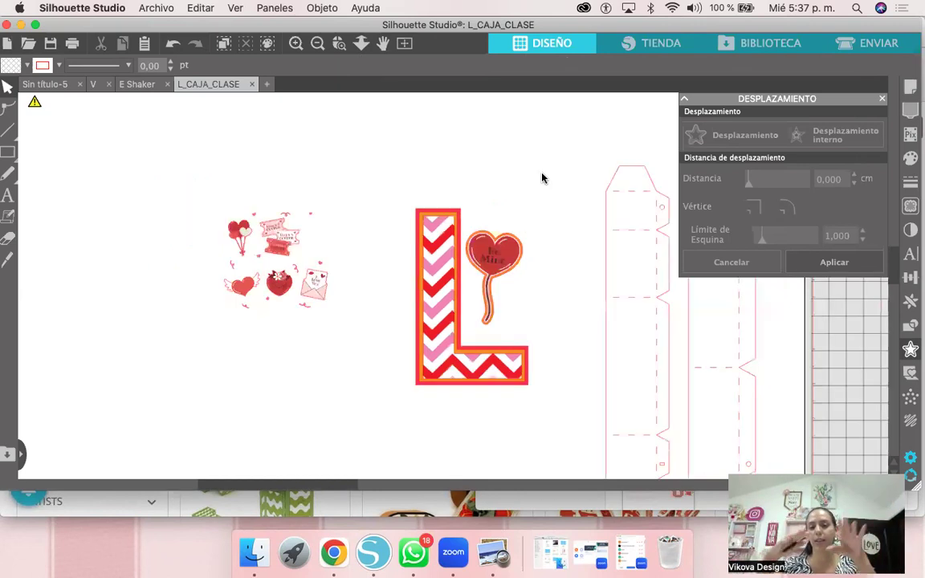
left_click_drag(432, 208, 346, 194)
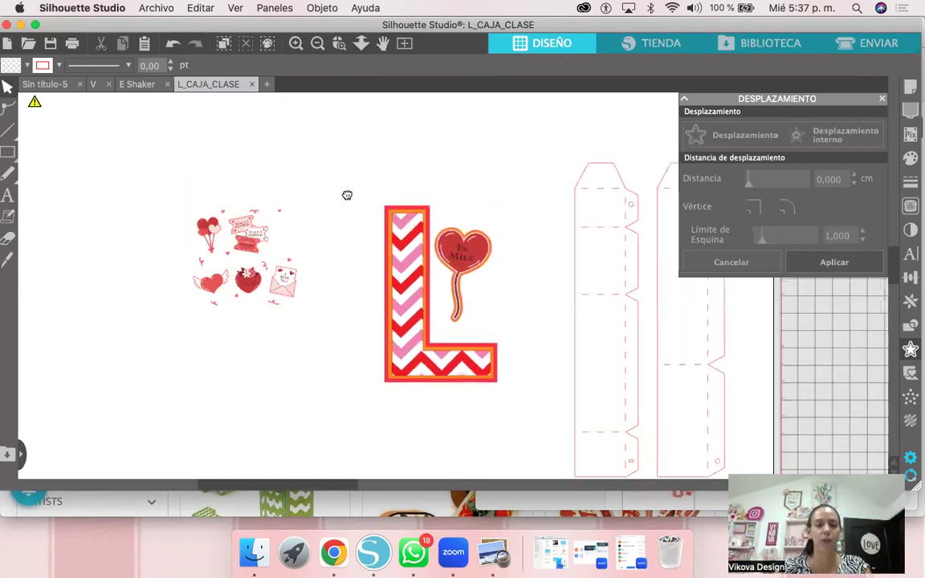
Step: Select the decorated L with its balloon and move them above the box's side strips, beside the cutting mat
scroll(318, 190, "right", 5)
scroll(237, 189, "right", 2)
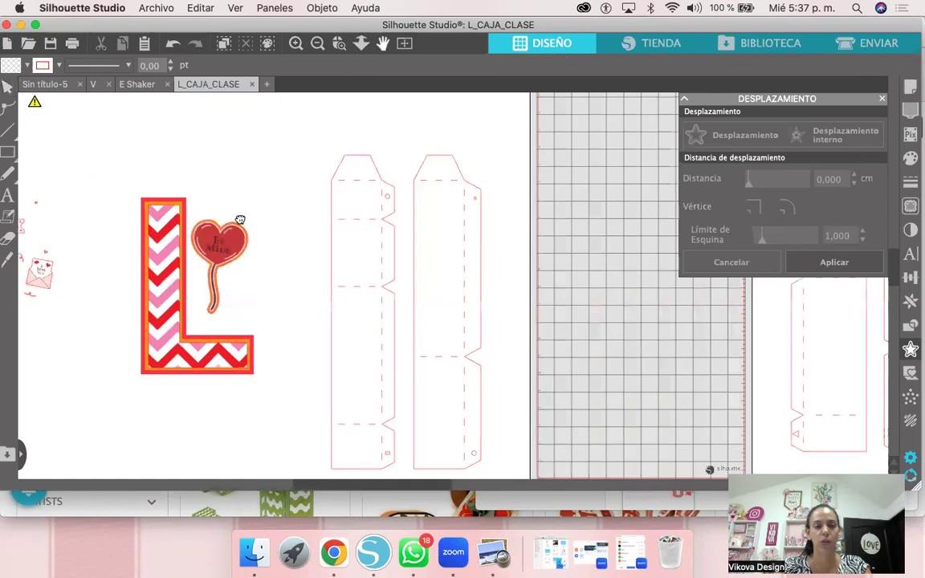
scroll(194, 223, "right", 1)
left_click(119, 271)
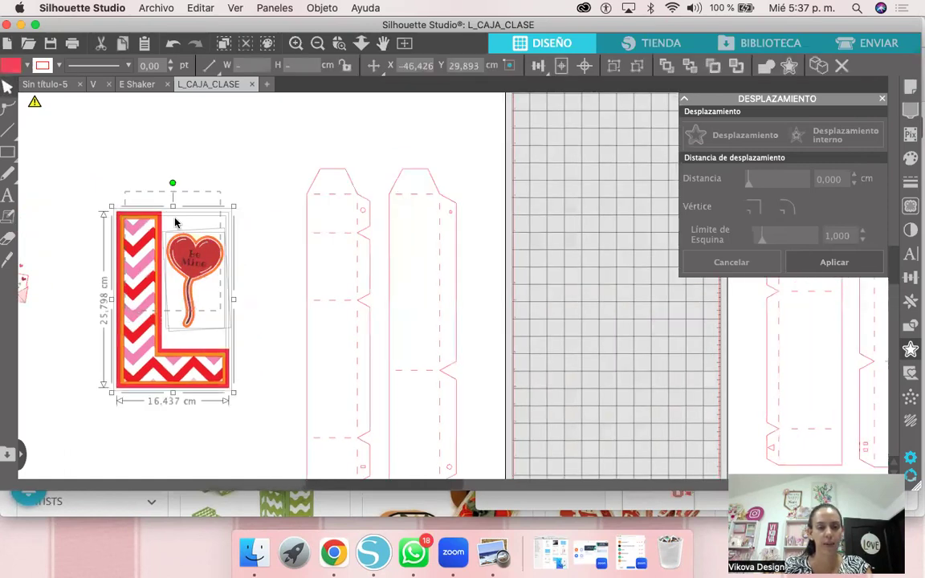
left_click_drag(189, 204, 358, 95)
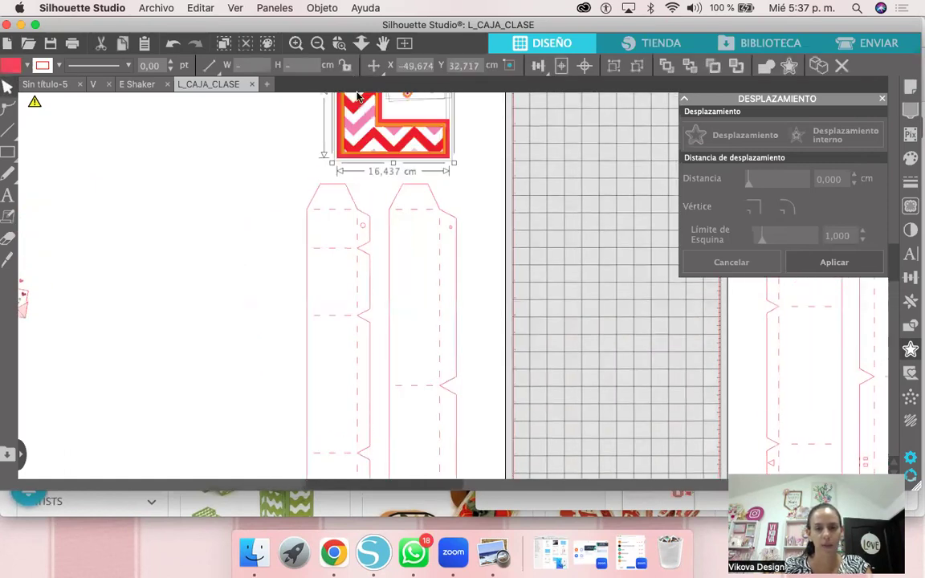
scroll(404, 123, "up", 2)
scroll(406, 169, "up", 2)
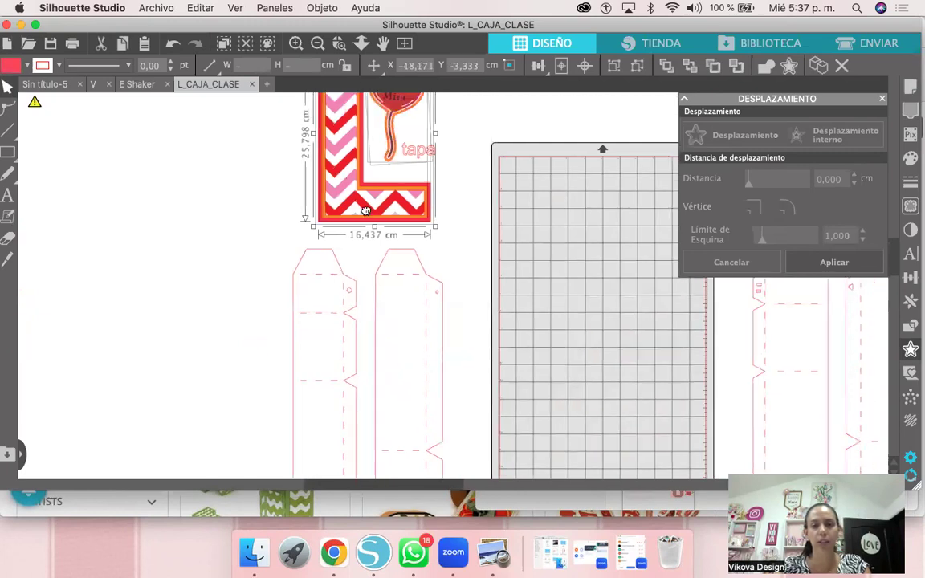
scroll(351, 180, "right", 3)
scroll(354, 180, "up", 1)
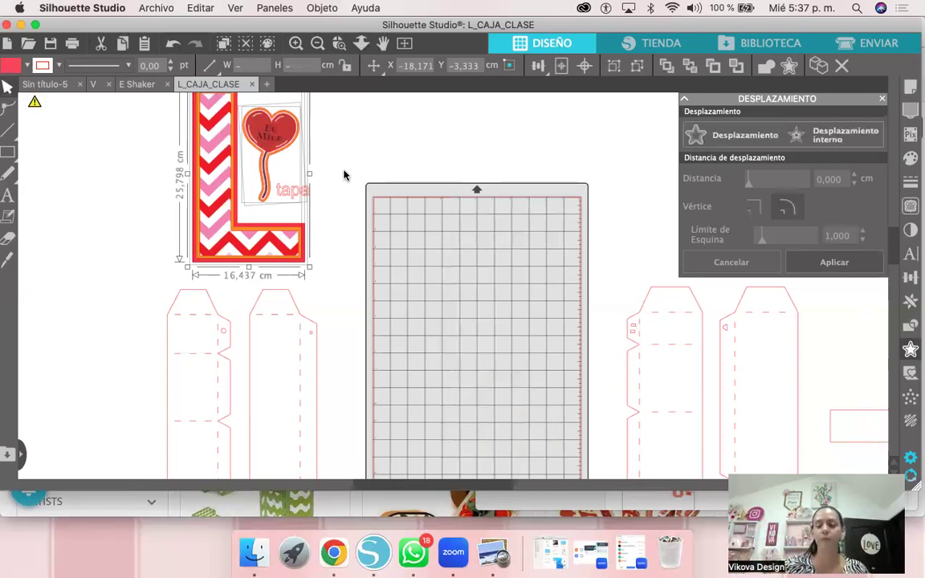
Step: Switch to the V document, try the V template's side strips and faces on the mat, and set the template beside the mat
left_click(100, 86)
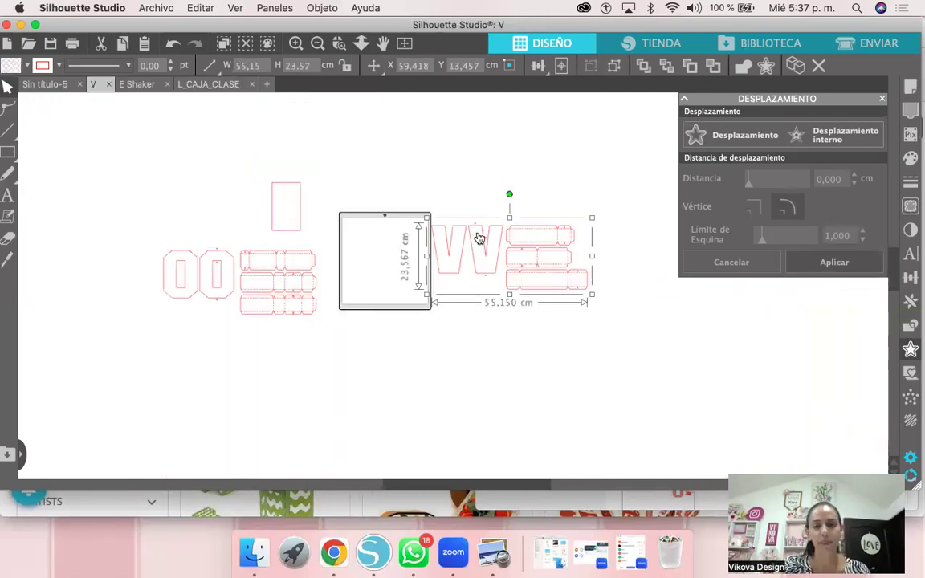
left_click_drag(463, 241, 411, 254)
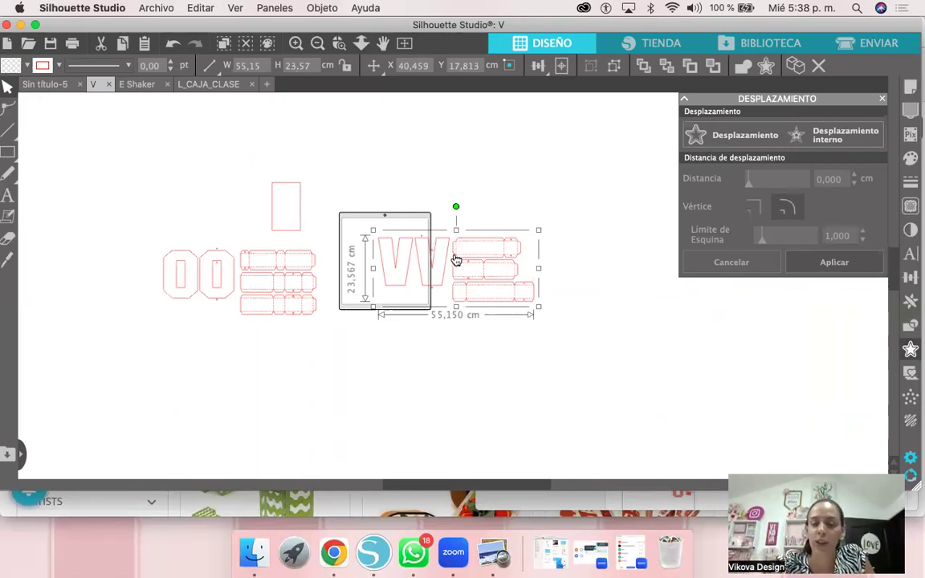
left_click_drag(434, 256, 348, 251)
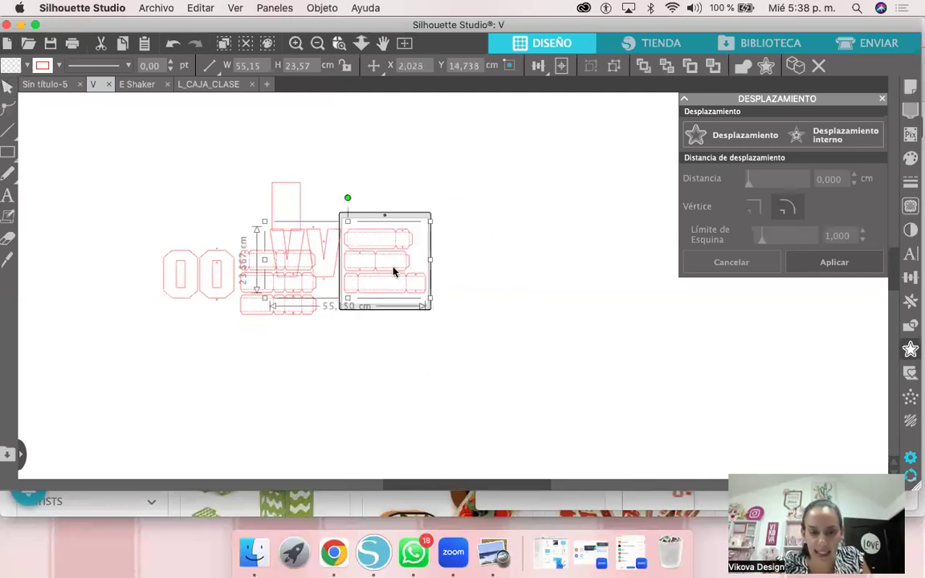
scroll(494, 316, "up", 5)
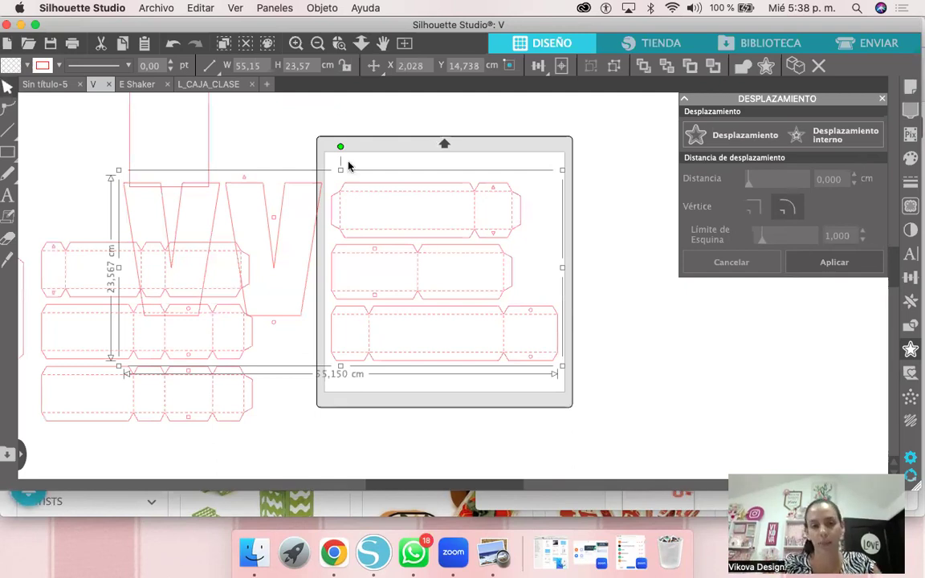
left_click_drag(482, 197, 530, 186)
key("super+z")
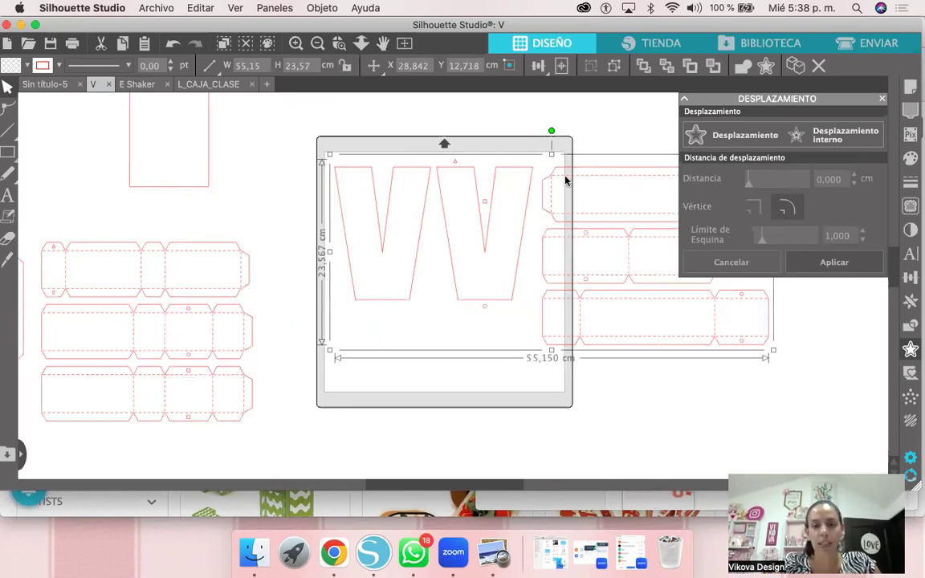
left_click_drag(572, 181, 330, 179)
left_click_drag(833, 280, 817, 271)
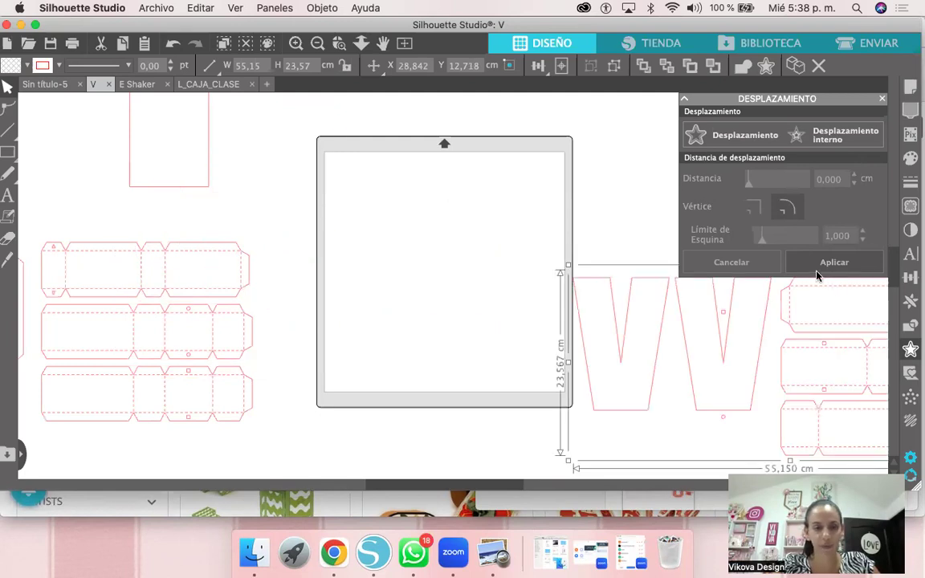
key("super+z")
Step: Try the O template's side strips on the mat and move the template back off it, on the side opposite the V
left_click(208, 254)
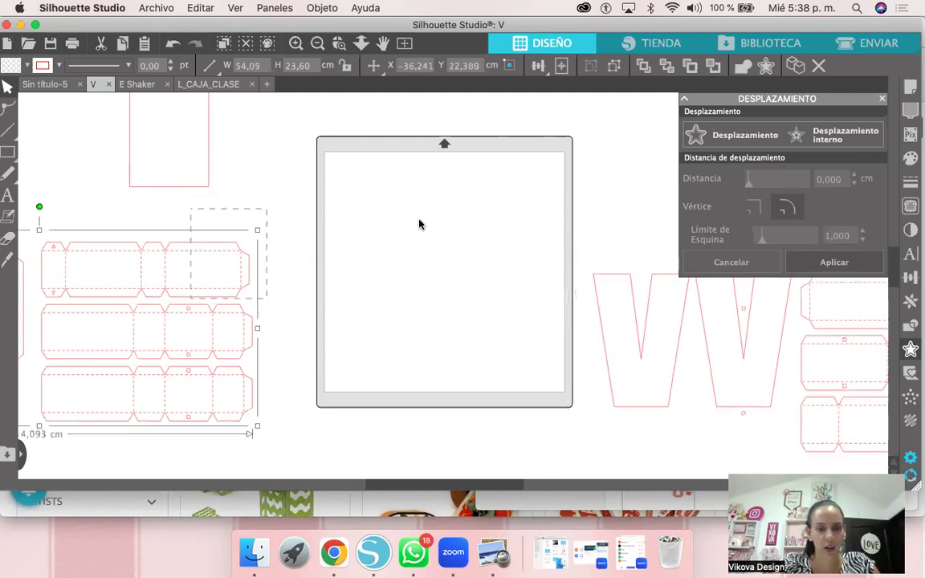
key("super+z")
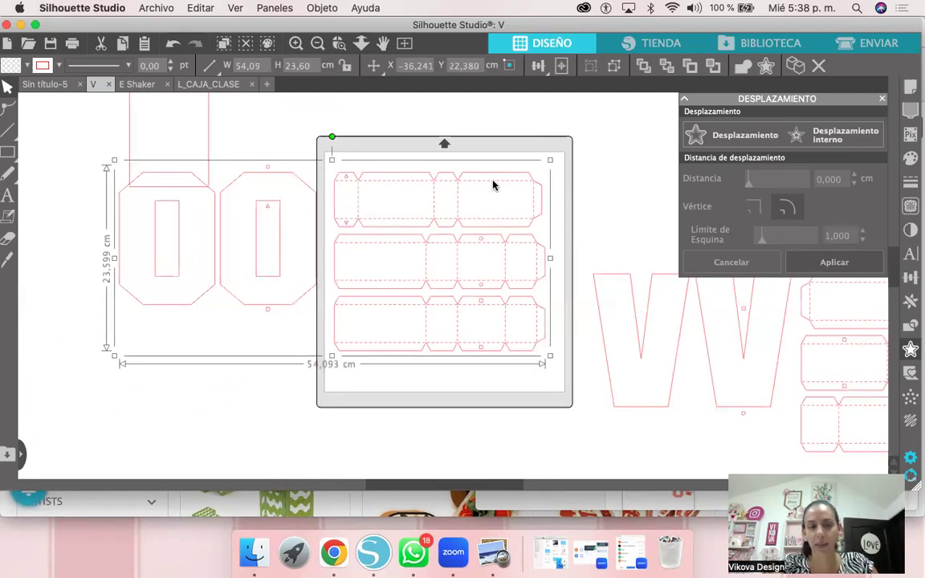
left_click_drag(485, 190, 274, 239)
key("super+minus")
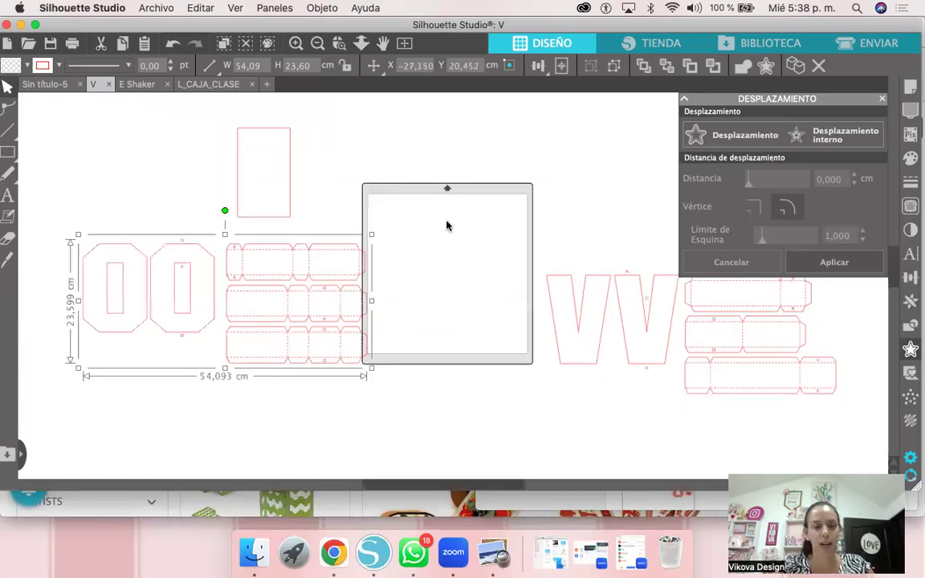
Step: Ungroup the O template and select the O face that carries the assembly marks
right_click(268, 284)
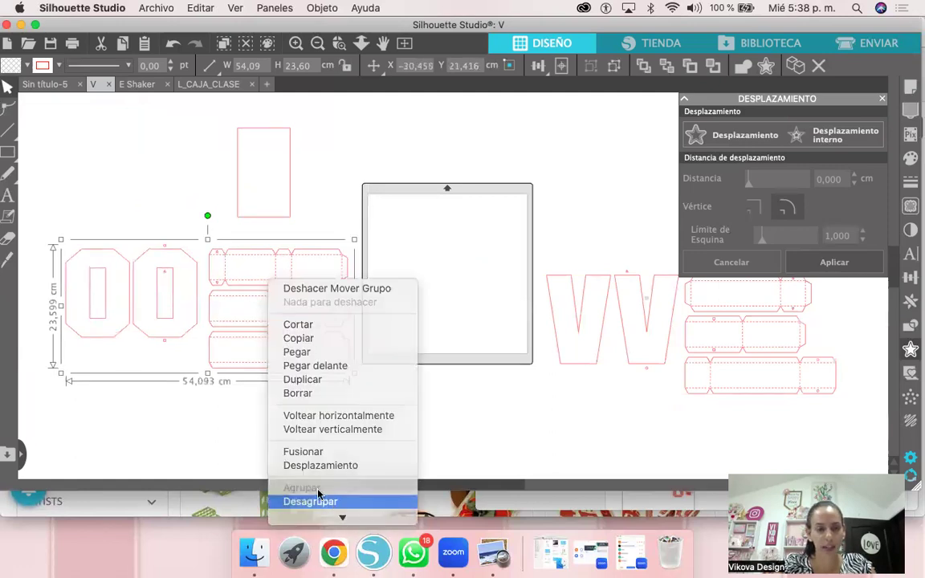
left_click(317, 502)
left_click(165, 247)
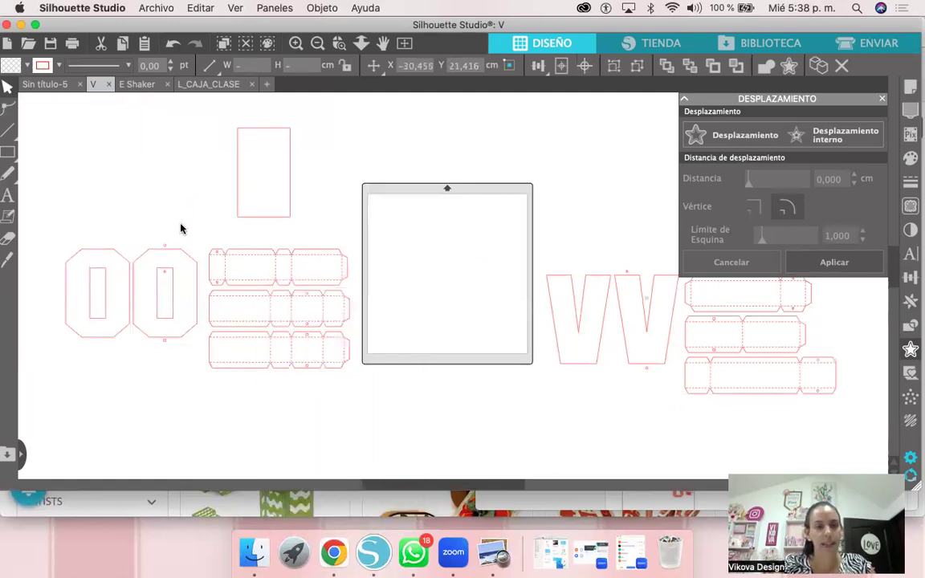
left_click(166, 274)
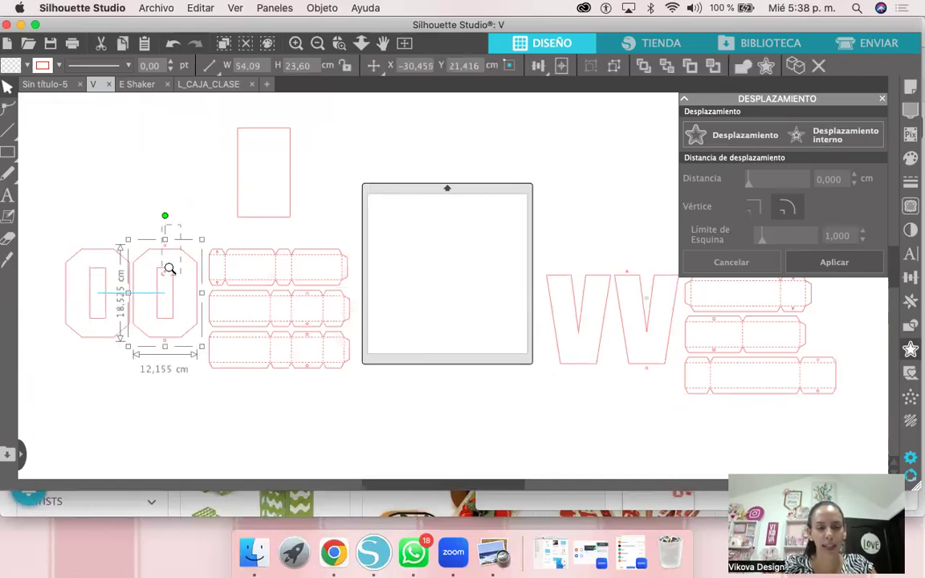
Step: Ungroup the marked O face so its outline is separate from the circle, triangle and square marks
scroll(171, 270, "up", 3)
left_click_drag(288, 269, 234, 217)
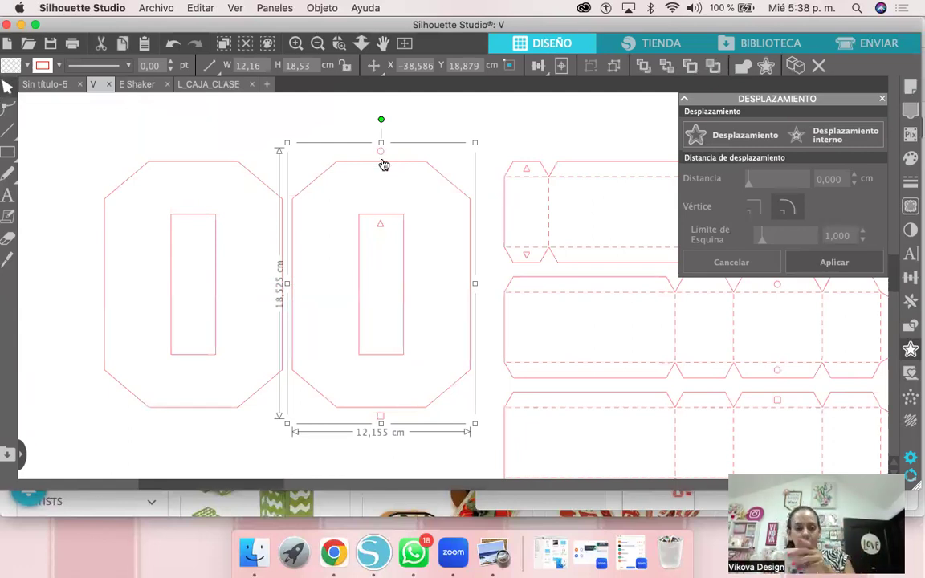
right_click(386, 160)
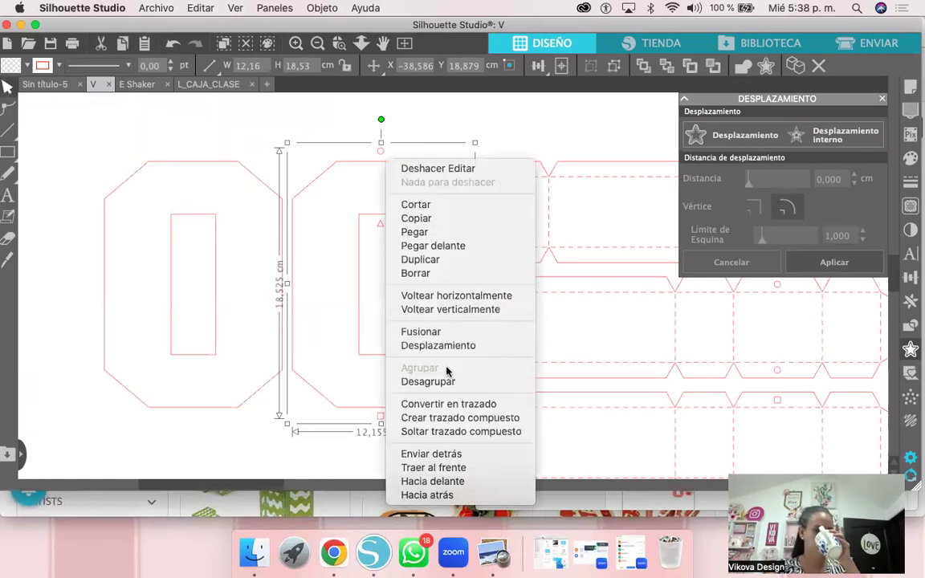
left_click(450, 381)
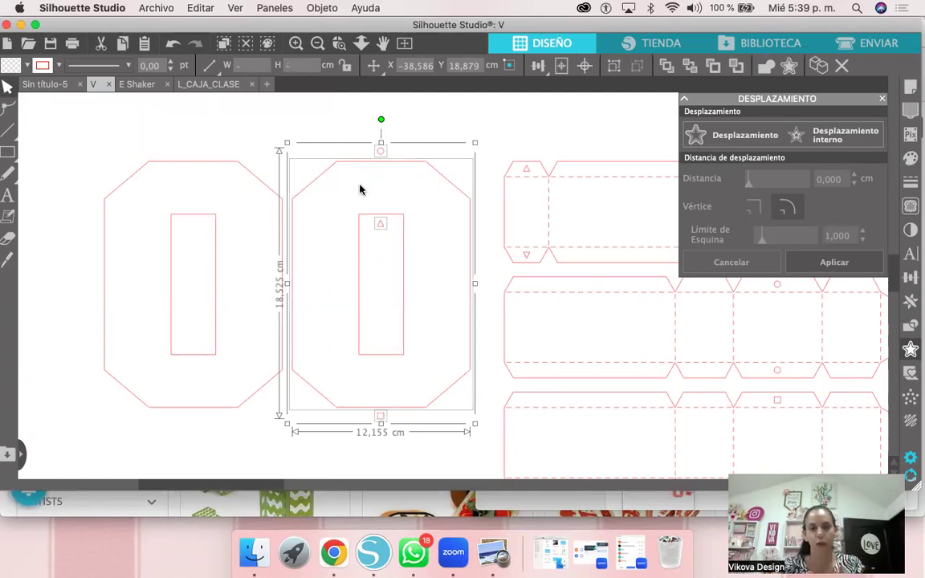
Step: Select only the outline of the marked O face and fill it with light red
left_click_drag(434, 176, 432, 179)
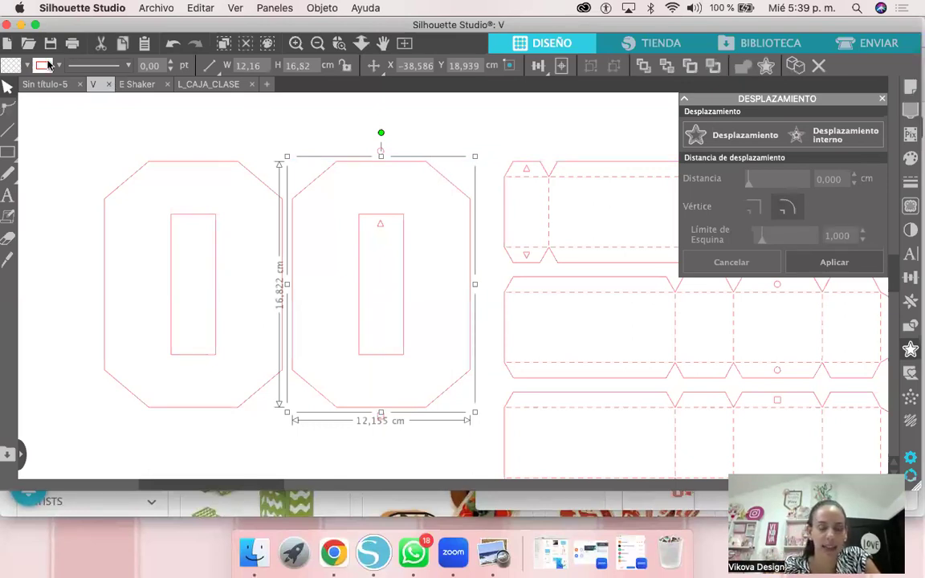
left_click(848, 137)
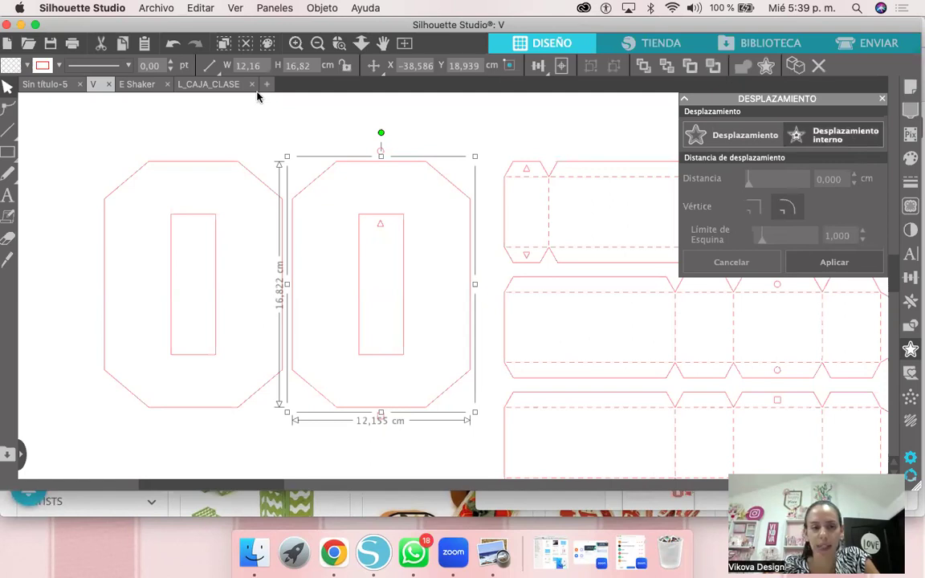
left_click(41, 67)
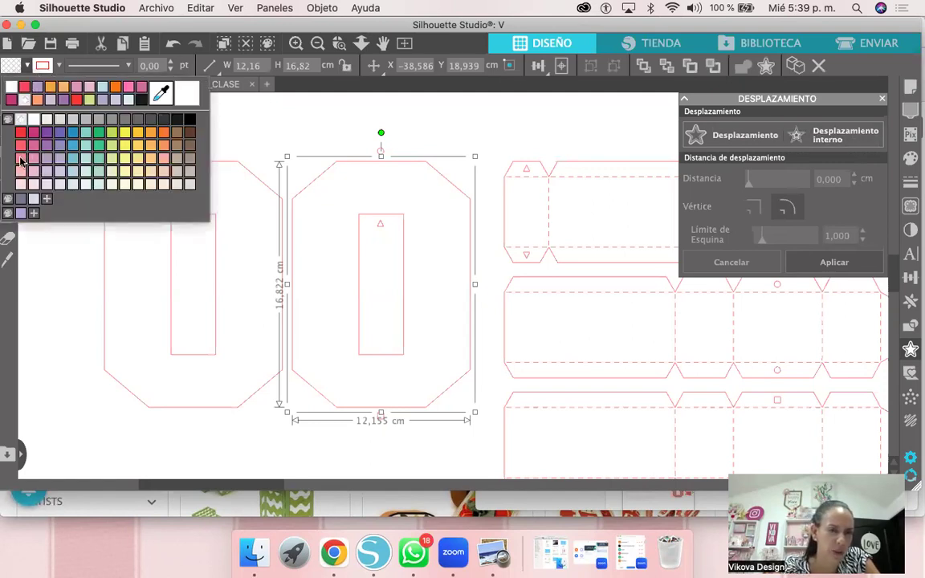
left_click(22, 160)
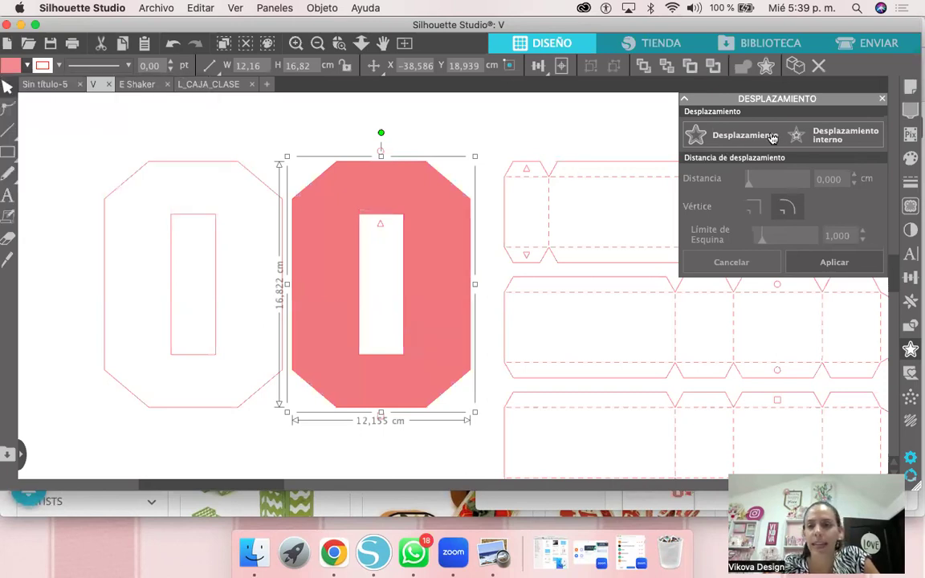
Step: Create a 0.25 cm internal offset with sharp corners in the light red O and fill it with orange
left_click(828, 136)
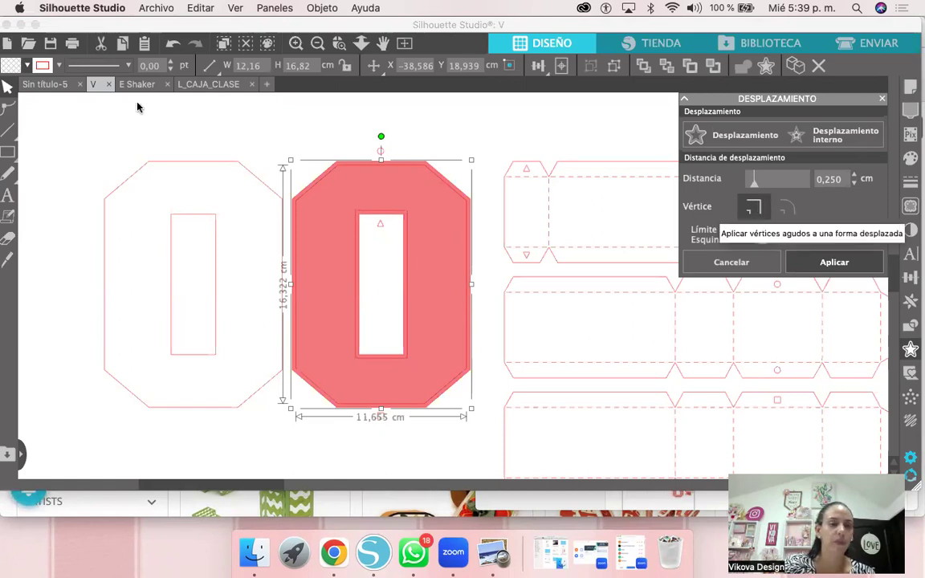
left_click(27, 70)
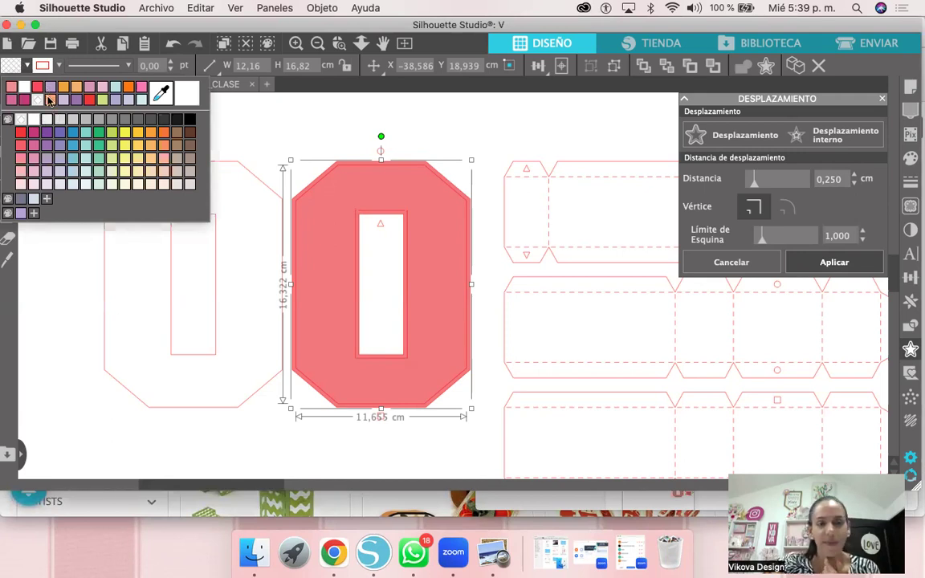
left_click(56, 91)
left_click(52, 99)
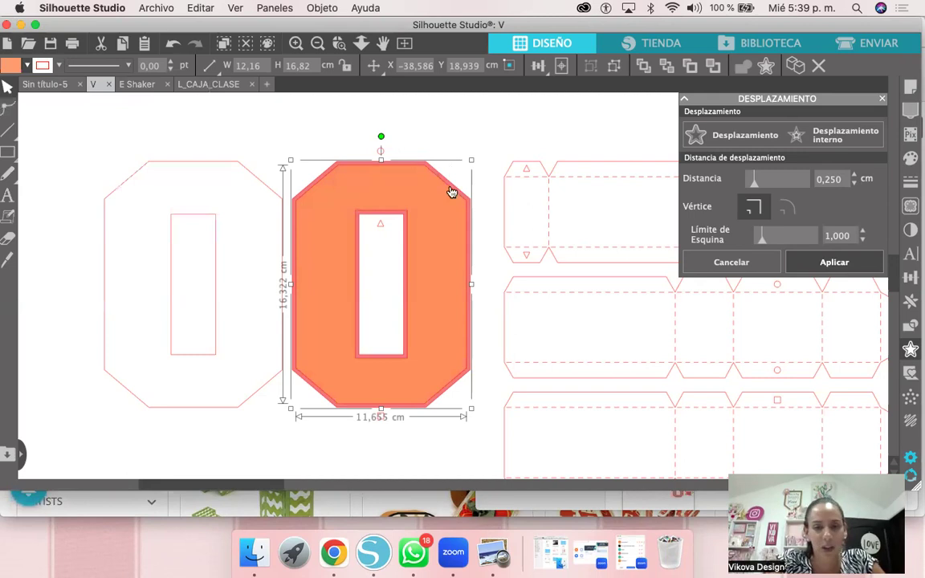
left_click(27, 66)
left_click(76, 86)
Step: Add a second 0.25 cm internal offset with sharp corners inside the orange O and fill it with purple
left_click(833, 139)
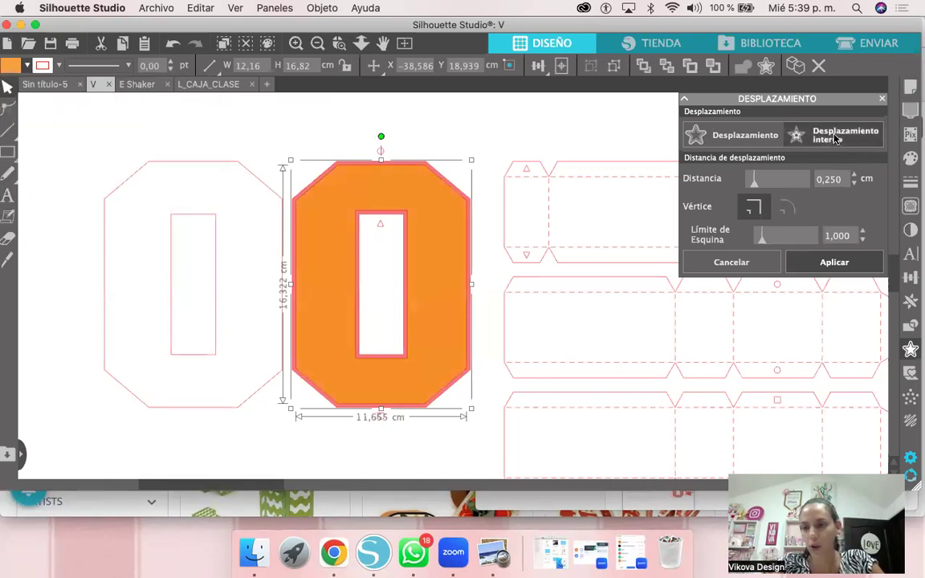
left_click(836, 138)
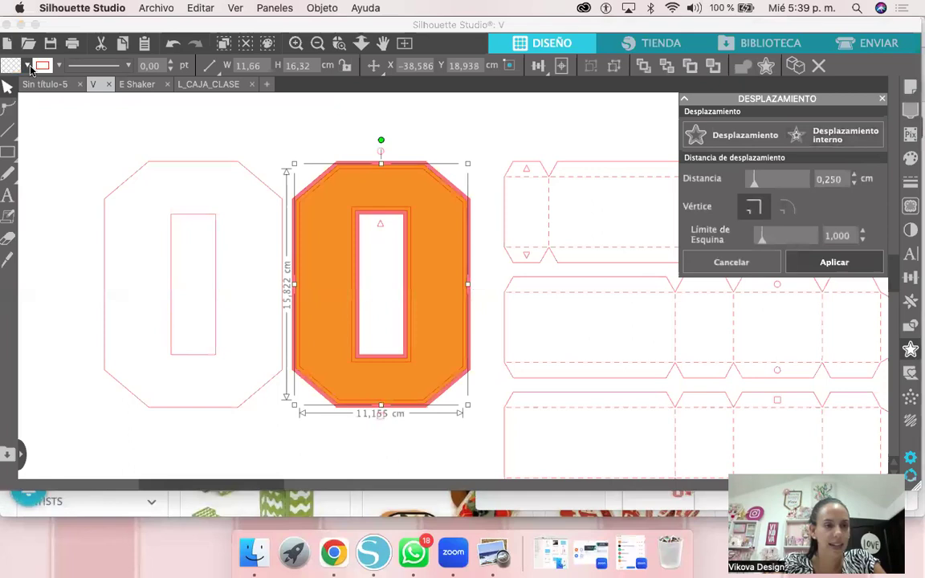
left_click(27, 65)
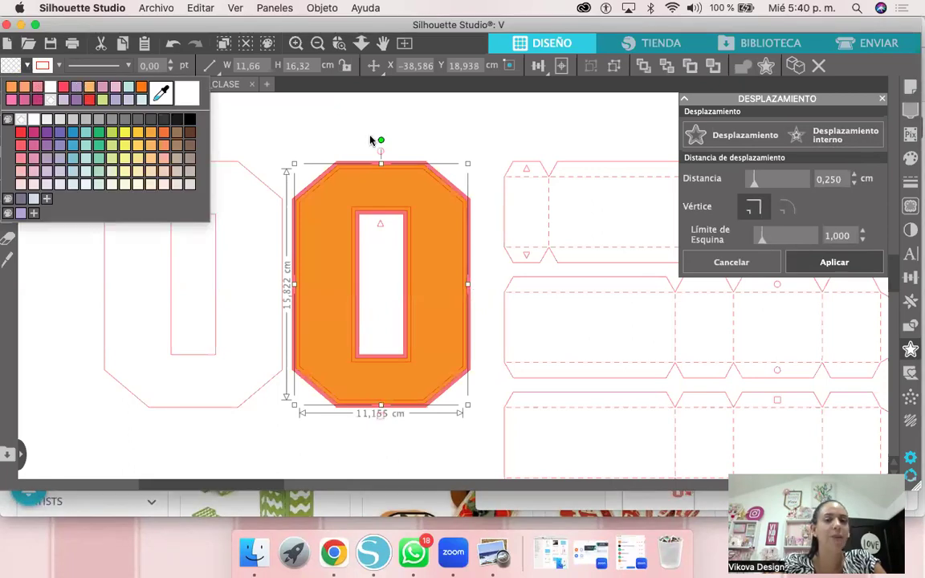
left_click(76, 87)
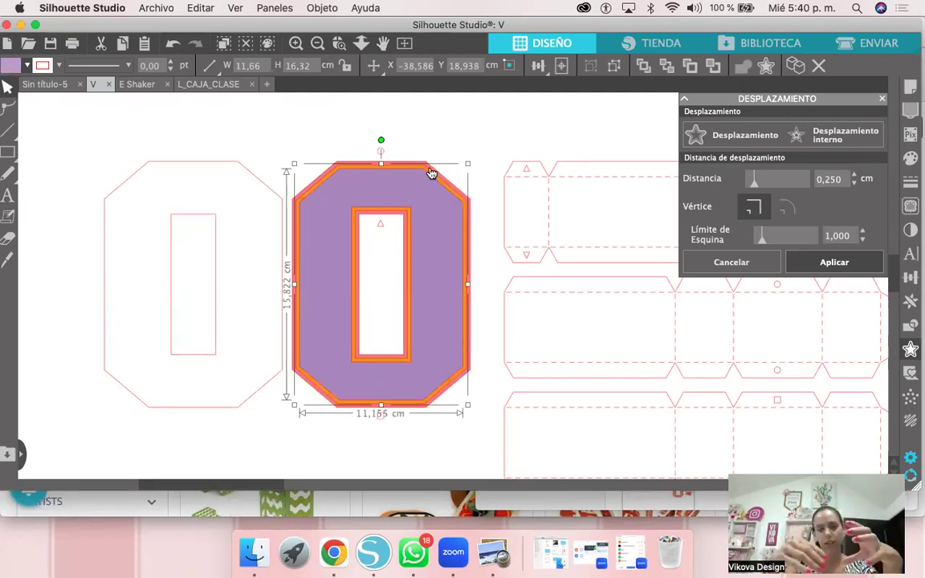
Step: Fill the innermost O shape with the red and white striped image from the LETRAS LOVE folder in Finder and select it
left_click(255, 552)
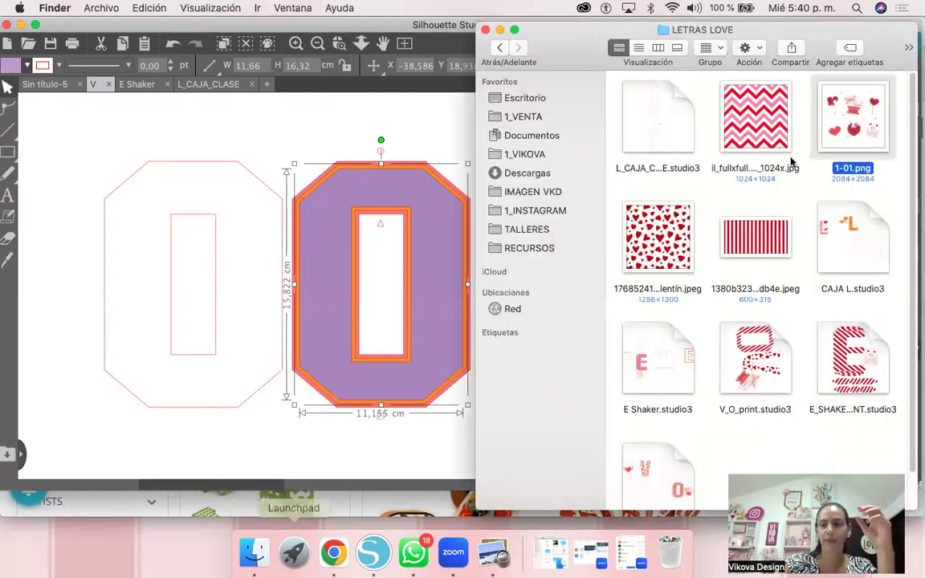
left_click(745, 254)
left_click_drag(746, 254, 390, 185)
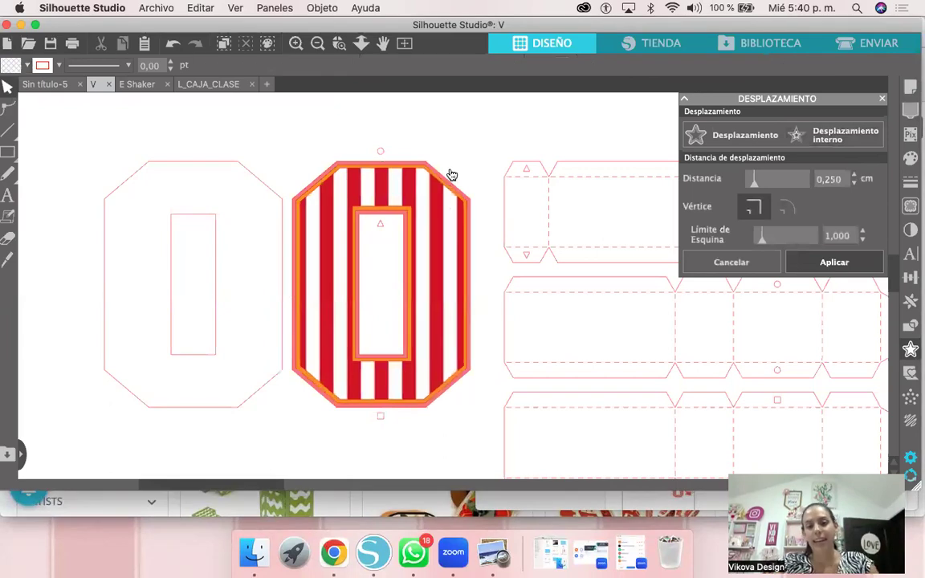
left_click(450, 172)
scroll(511, 130, "down", 2)
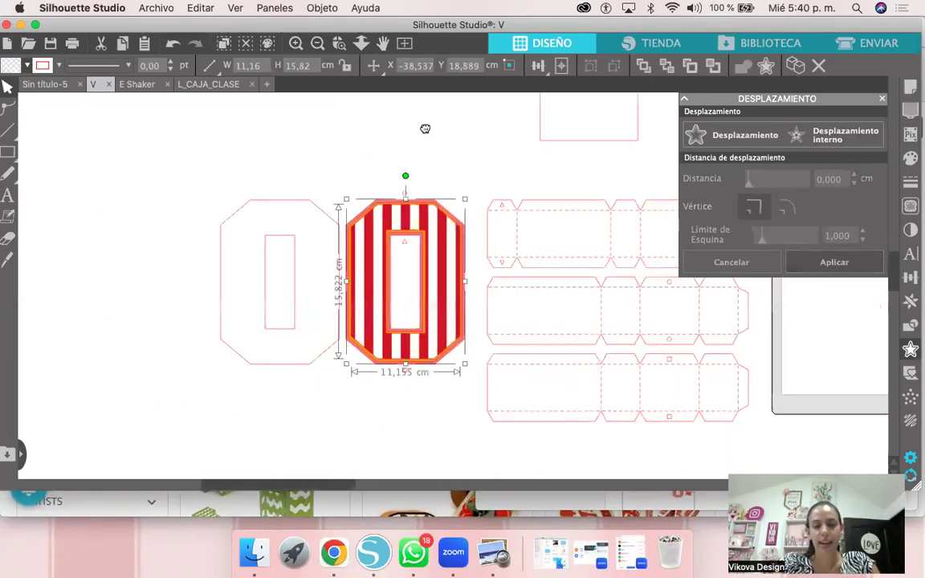
left_click_drag(419, 127, 340, 119)
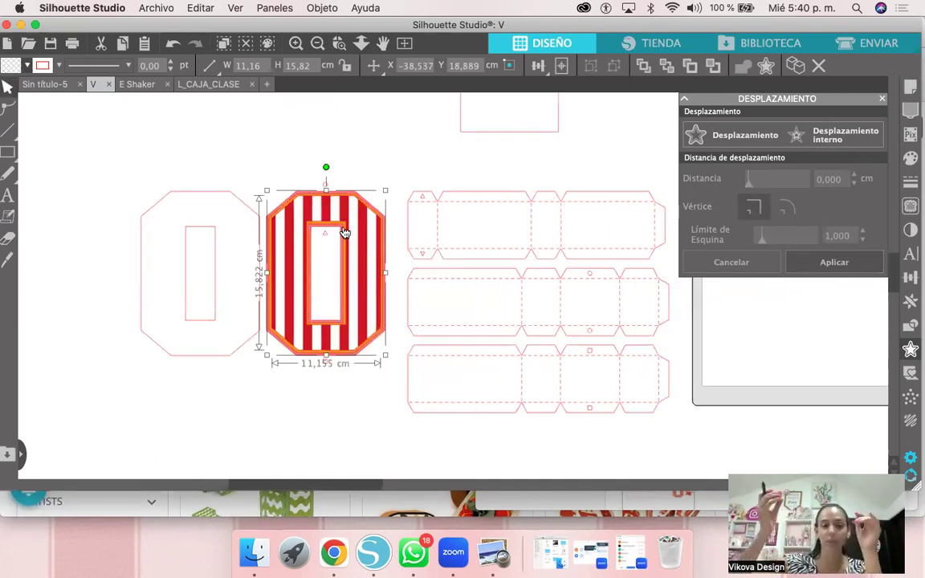
Step: Scale the striped pattern fill of the innermost O to 50% and rotate it to an angle of 50 degrees
left_click(911, 159)
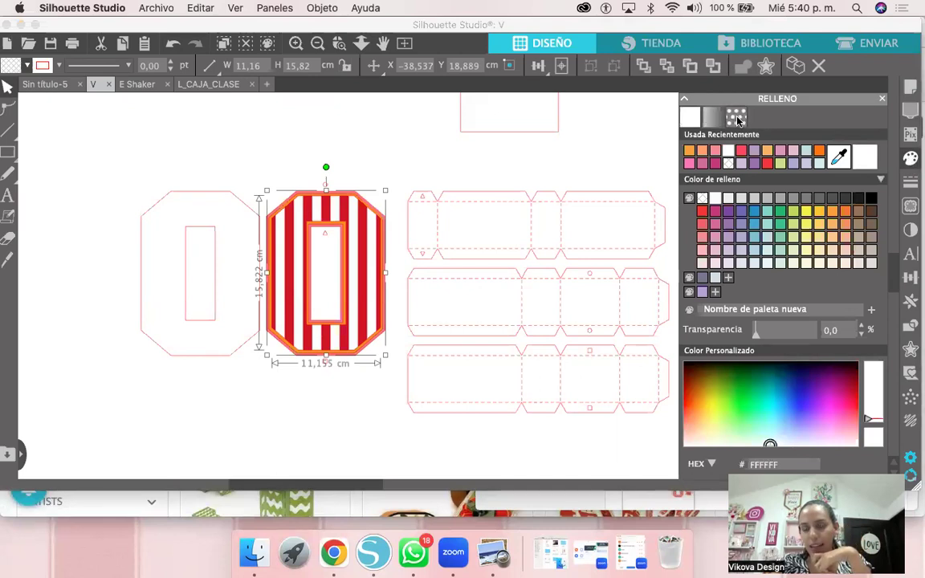
left_click(737, 118)
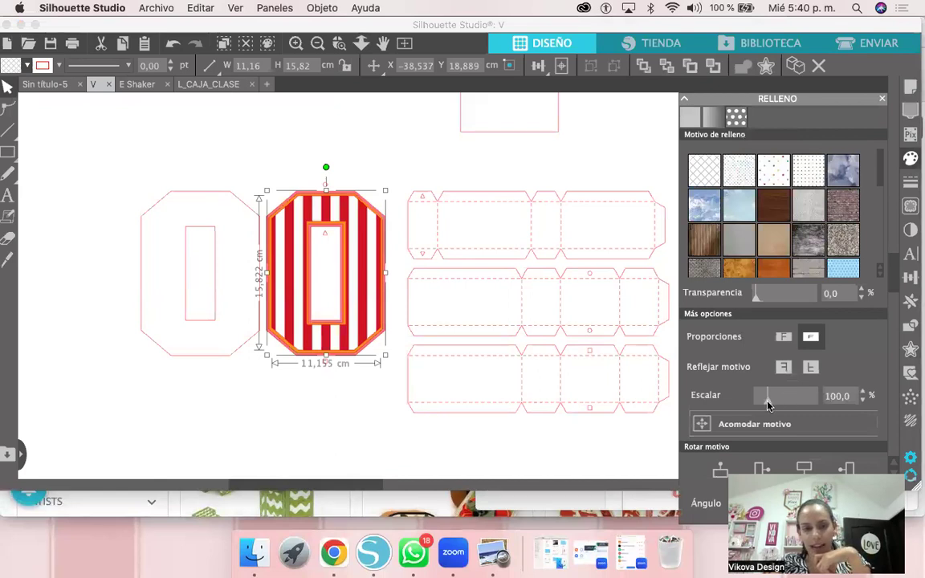
left_click_drag(767, 405, 762, 407)
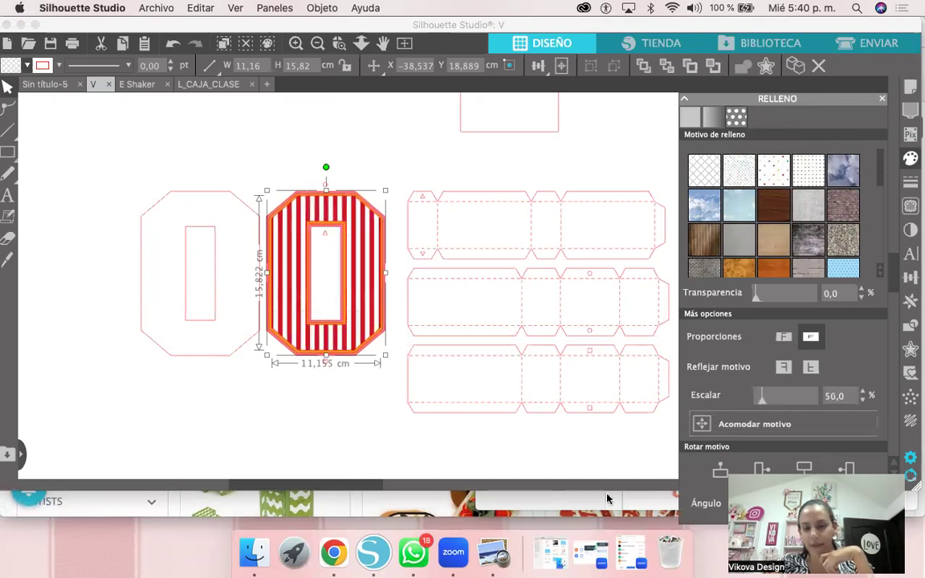
mouse_move(787, 504)
left_mouse_down()
mouse_move(792, 512)
mouse_move(795, 504)
left_mouse_up()
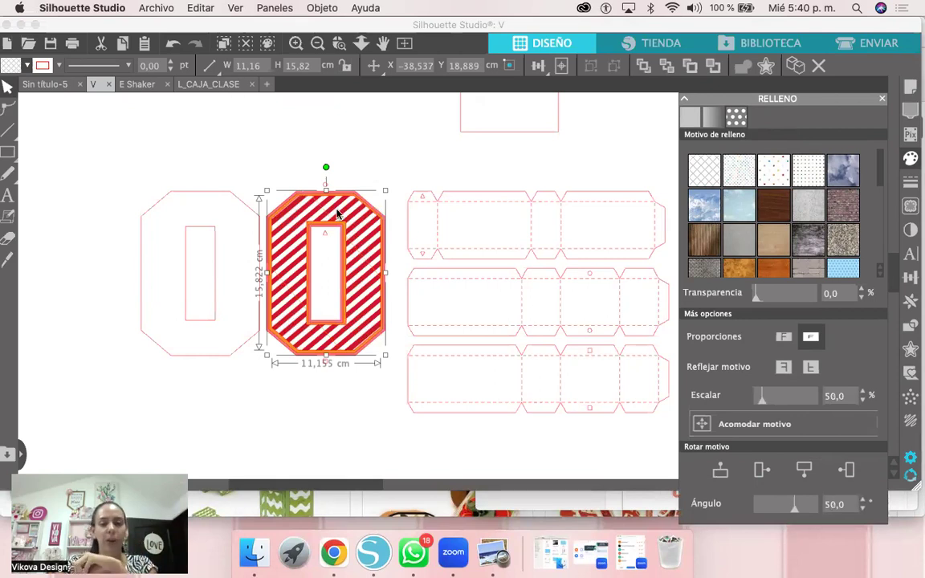
mouse_move(336, 212)
left_mouse_down()
mouse_move(237, 191)
mouse_move(89, 208)
left_mouse_up()
left_click_drag(342, 213, 344, 423)
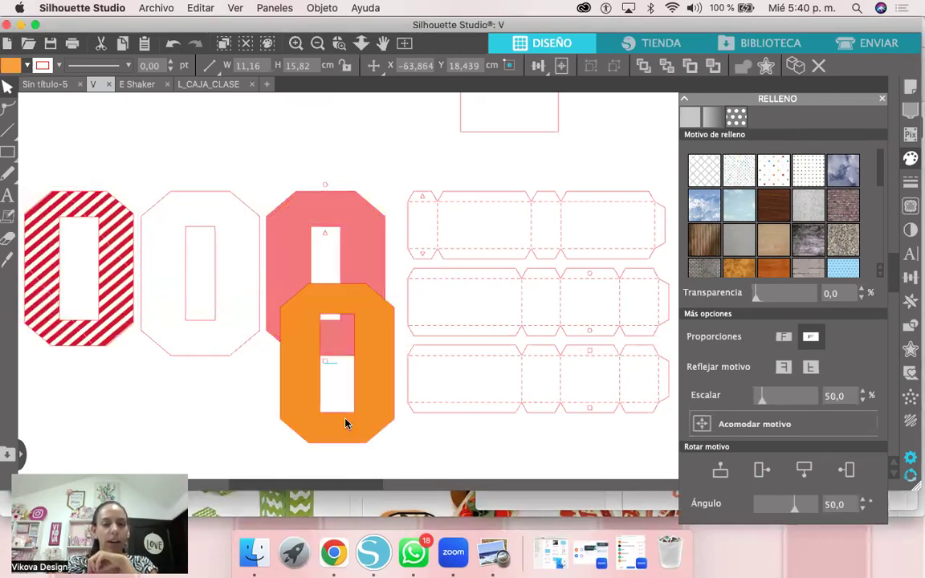
left_click(530, 358)
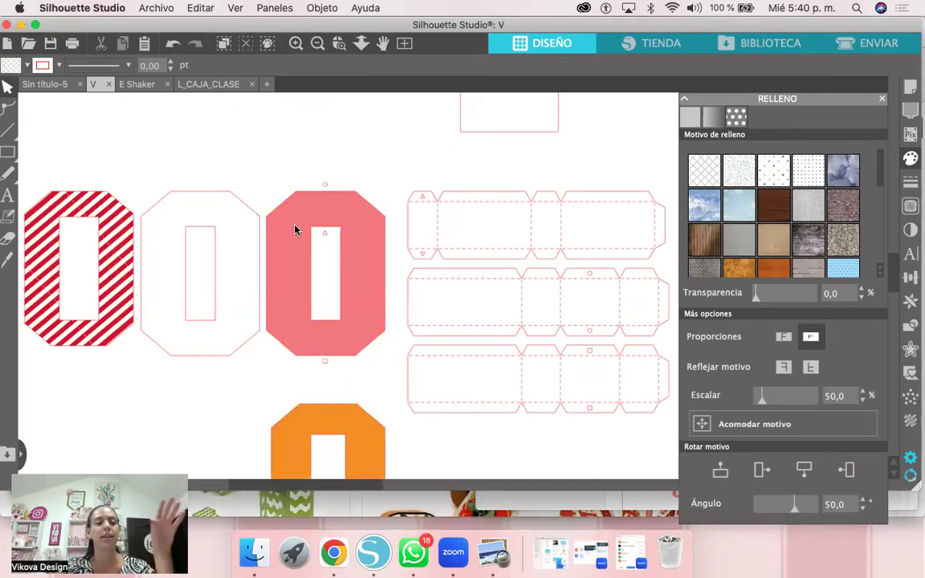
mouse_move(312, 218)
left_mouse_down()
mouse_move(317, 203)
mouse_move(318, 210)
left_mouse_up()
key("super+z")
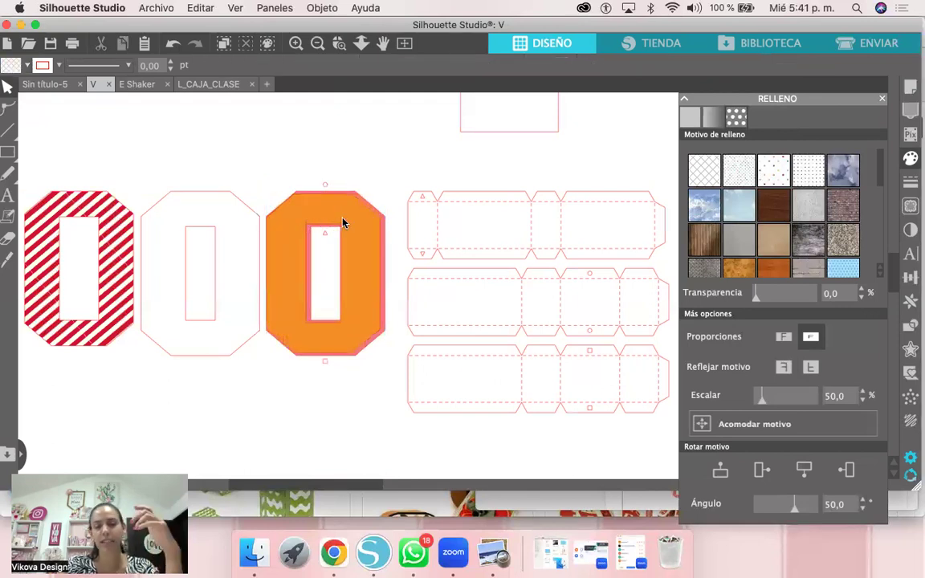
key("super+z")
key("super+z")
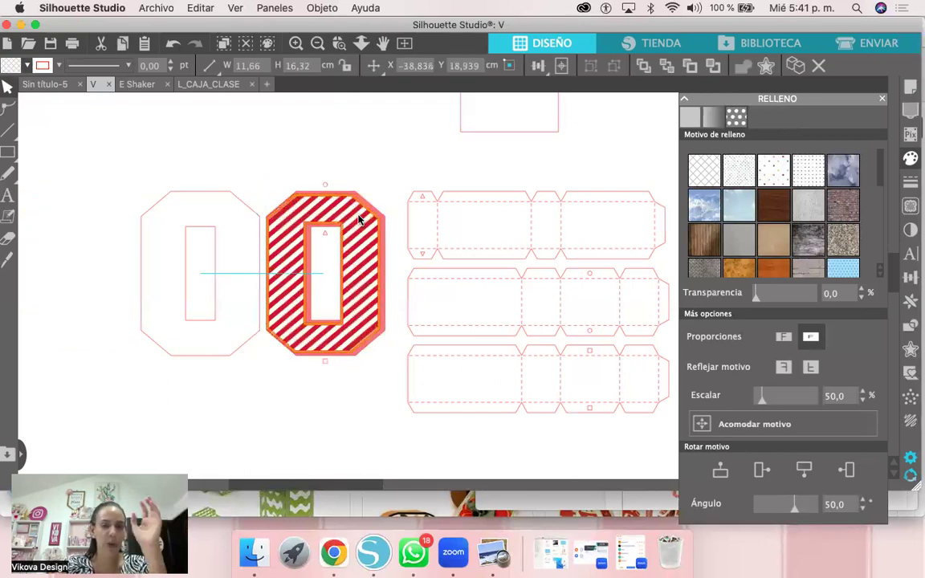
key("super+z")
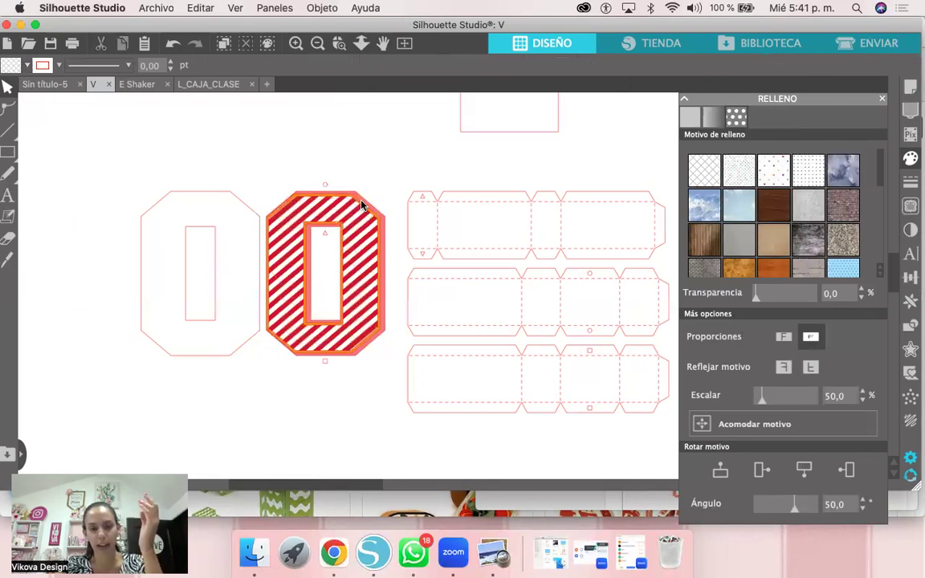
key("super+z")
left_click(357, 216)
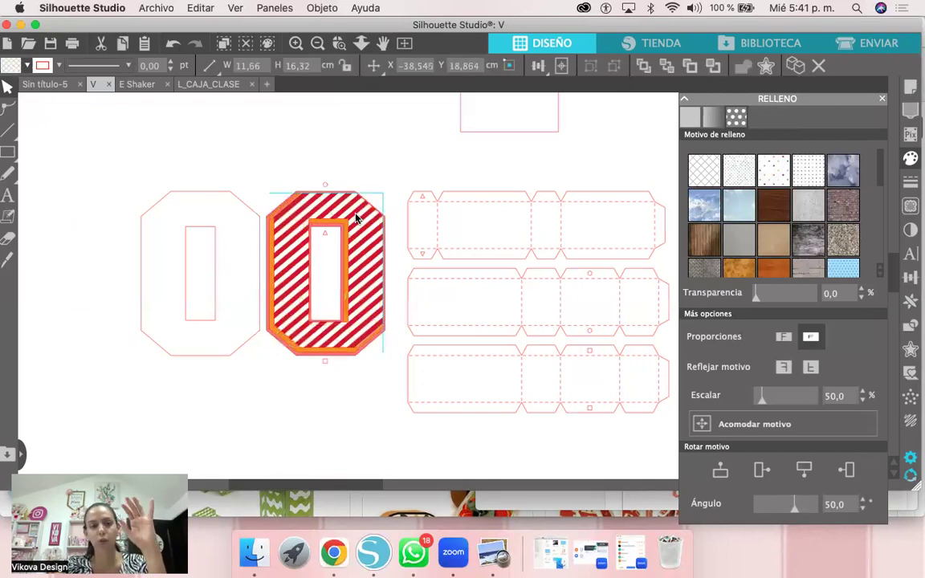
left_click_drag(356, 215, 356, 218)
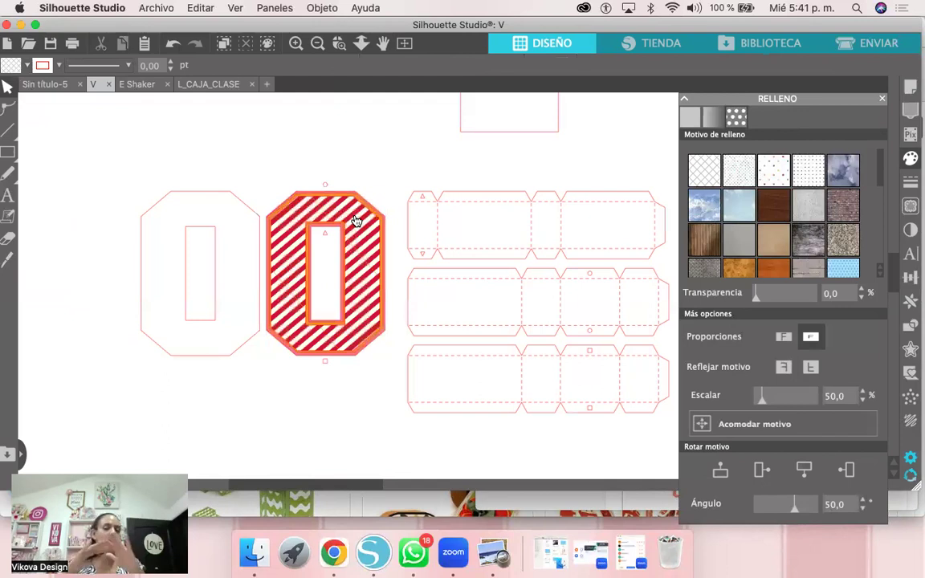
Step: Copy the winged heart clipart from the L_CAJA_CLASE document
left_click(46, 86)
left_click(113, 85)
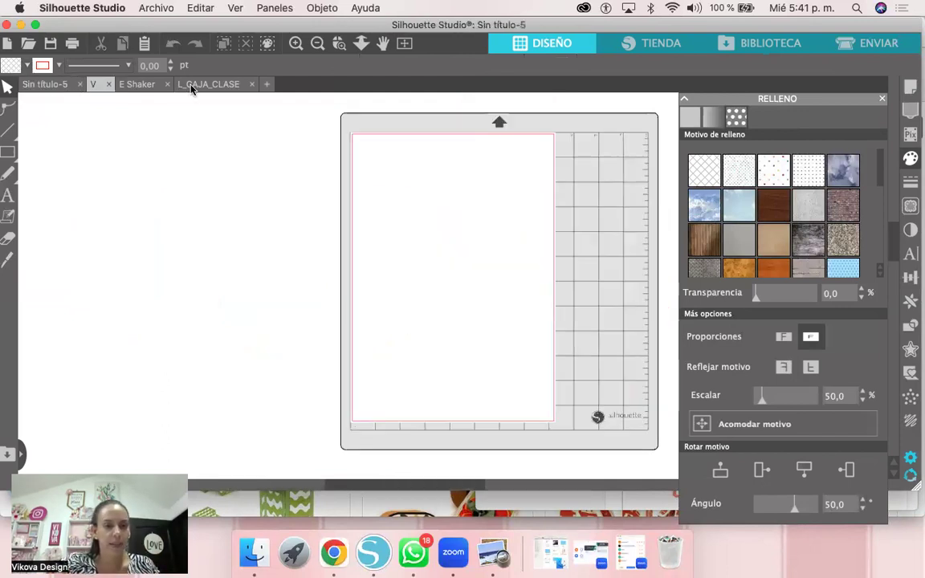
left_click(191, 86)
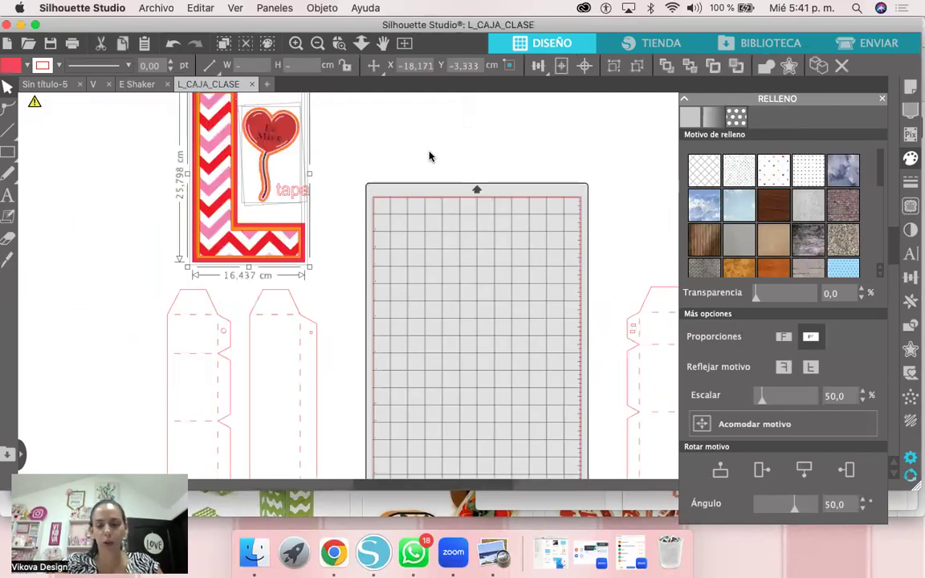
left_click(429, 157)
key("super+minus")
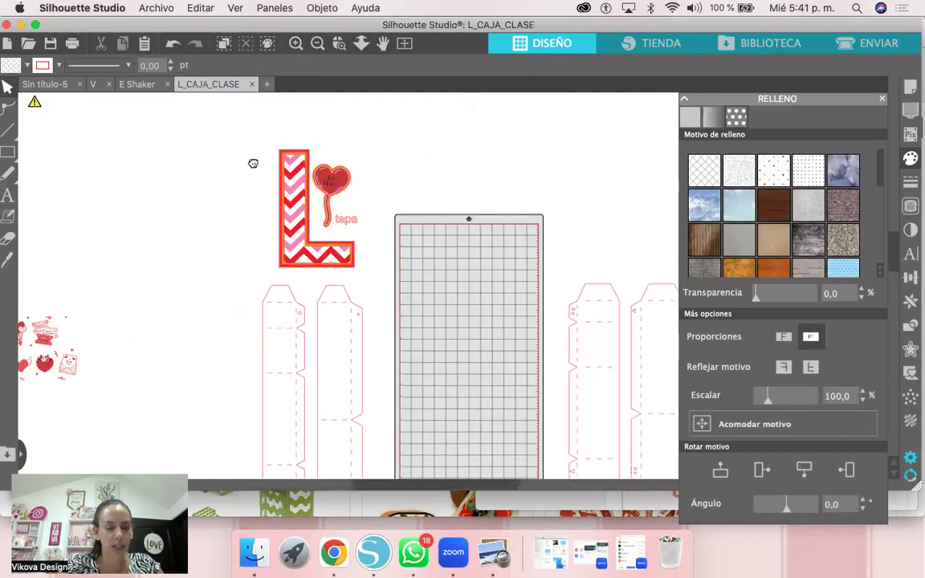
scroll(252, 167, "left", 3)
left_click(99, 332)
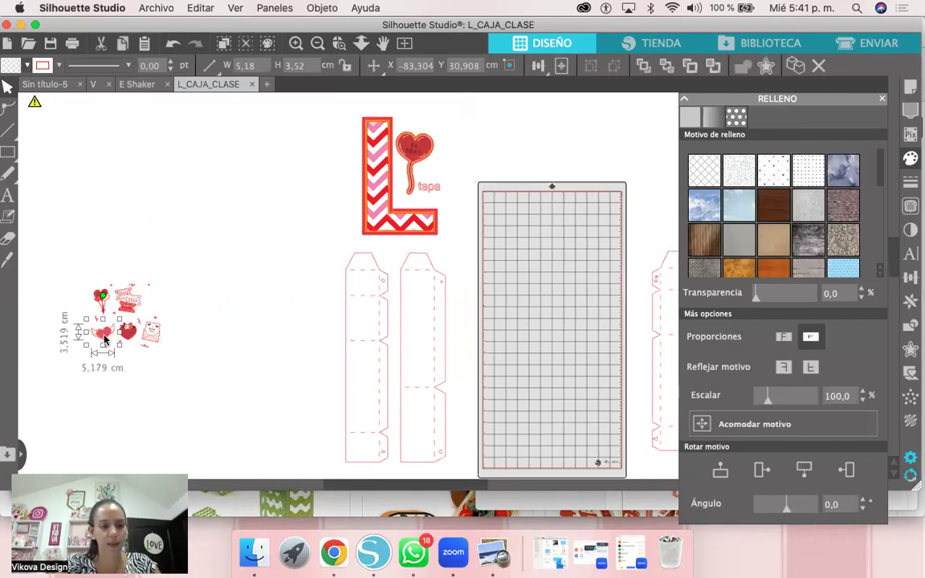
right_click(106, 330)
left_click(137, 388)
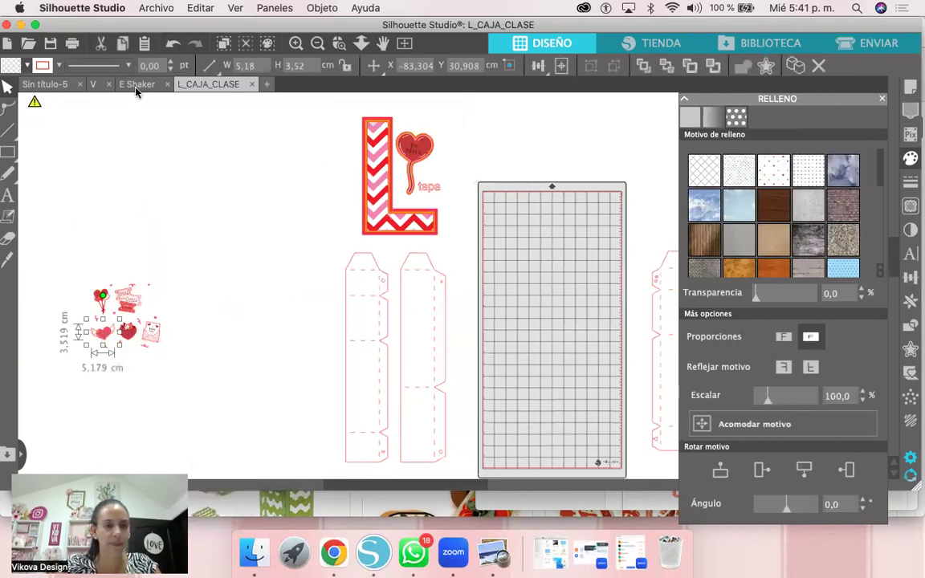
Step: Paste the winged heart into the V document, enlarge it to about 8.97 × 6.09 cm and place it over the striped O
left_click(137, 86)
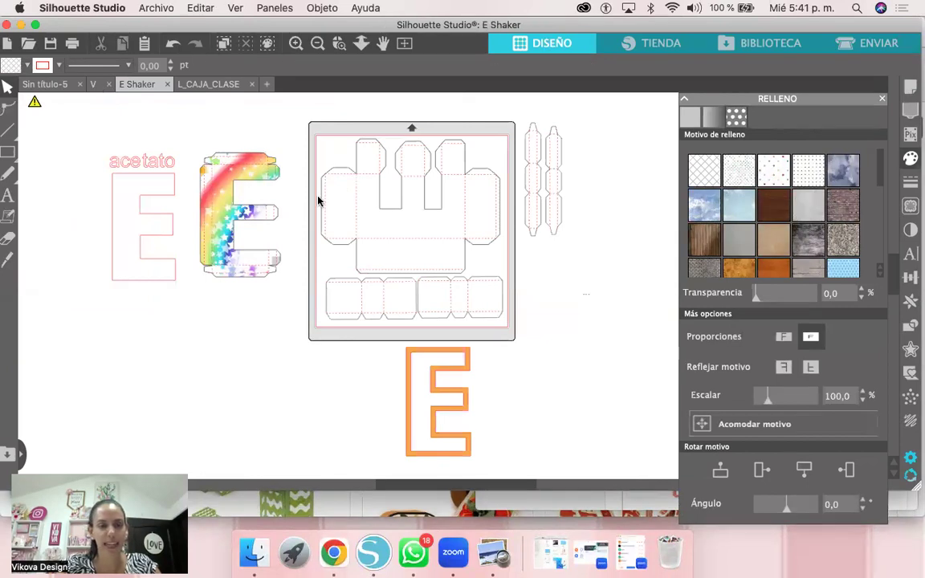
key("ctrl+shift+Tab")
key("super+v")
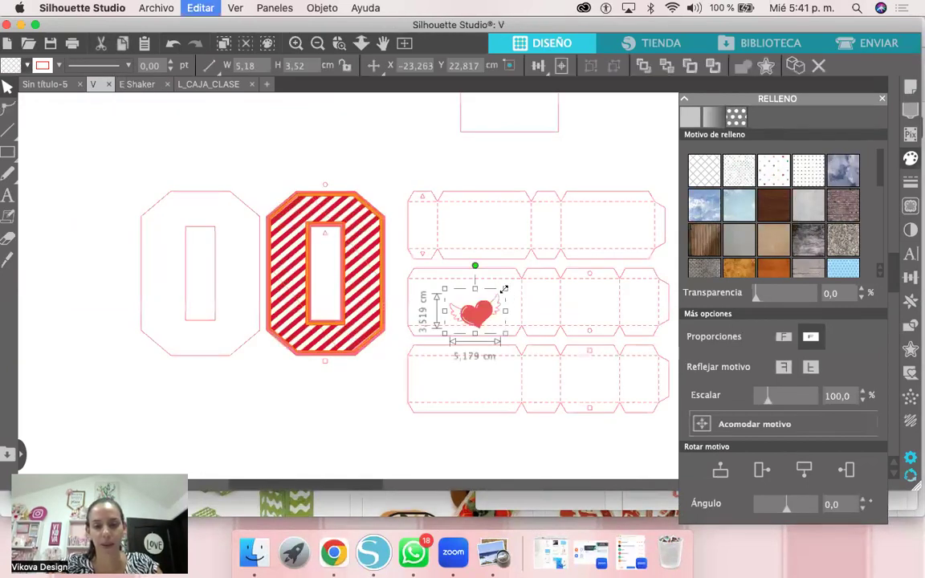
left_click_drag(505, 288, 524, 276)
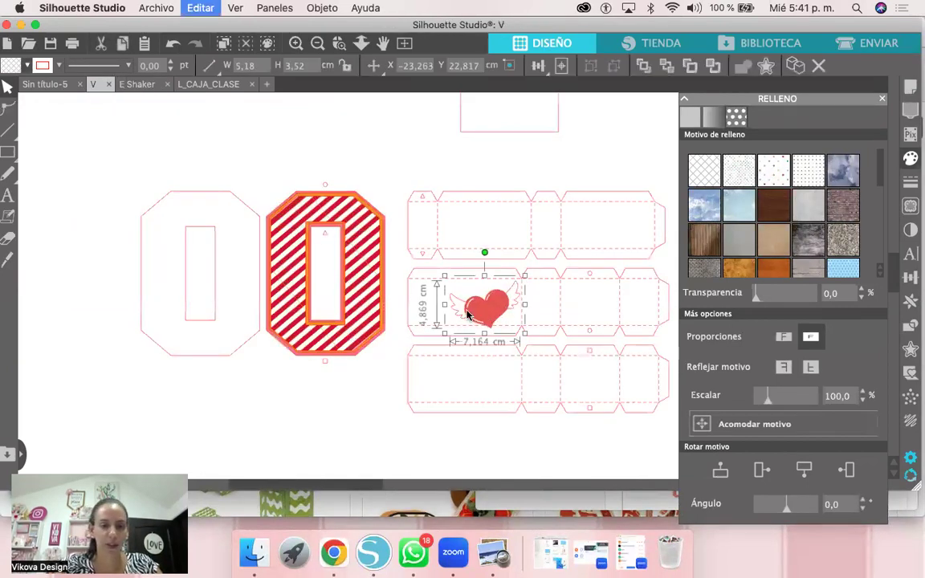
left_click_drag(390, 305, 303, 315)
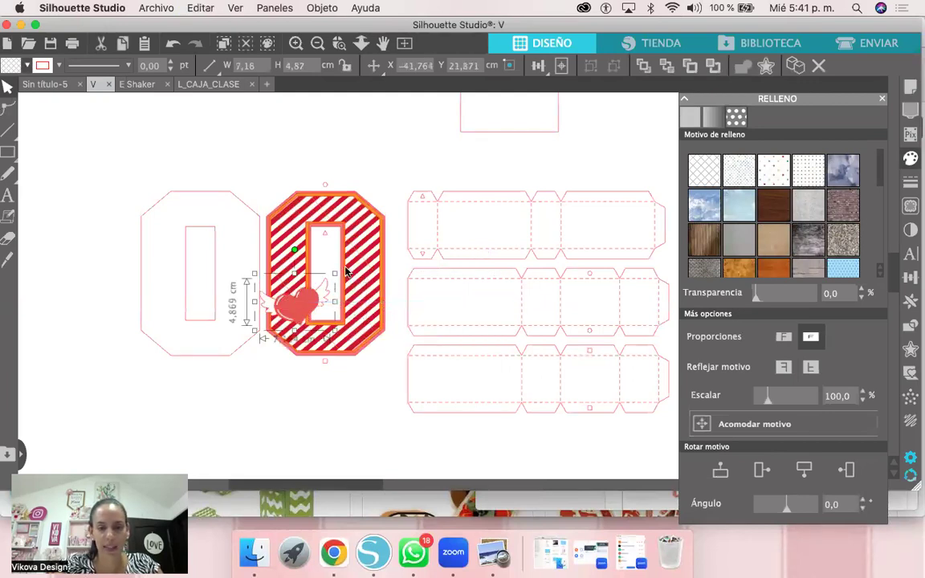
left_click_drag(305, 306, 289, 295)
left_click_drag(333, 263, 339, 258)
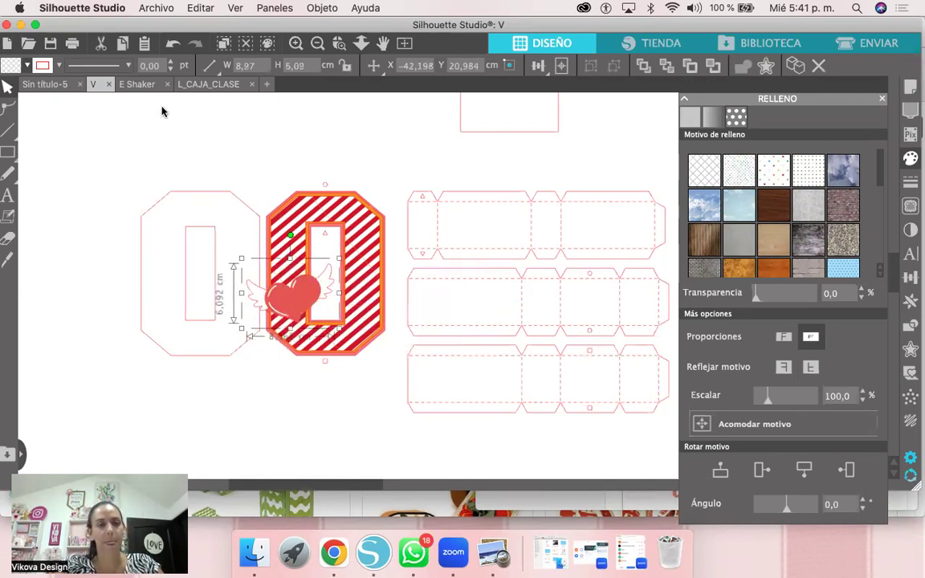
Step: Copy the decorated L together with its heart balloon and "tapa" label from the L_CAJA_CLASE document
left_click(206, 84)
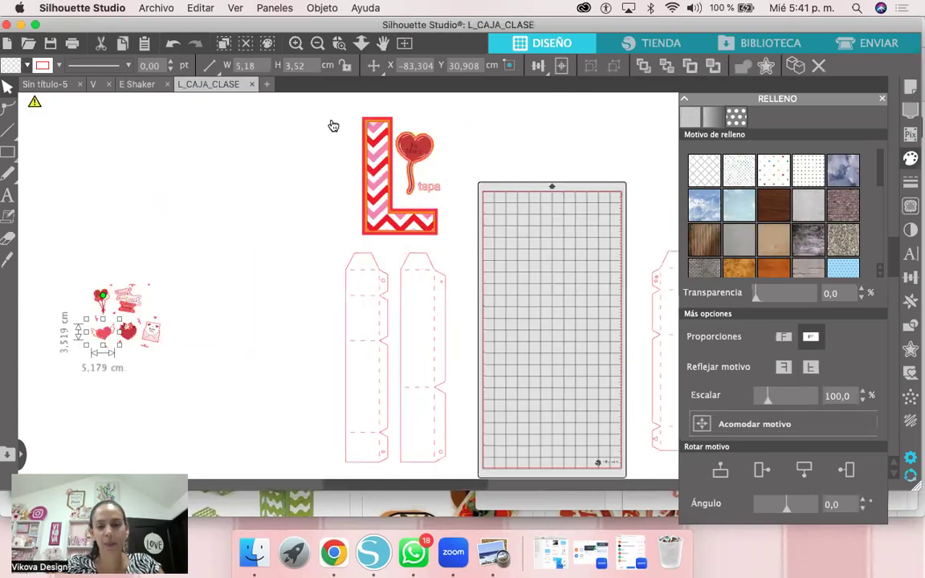
left_click(436, 223)
left_click_drag(330, 119, 465, 217)
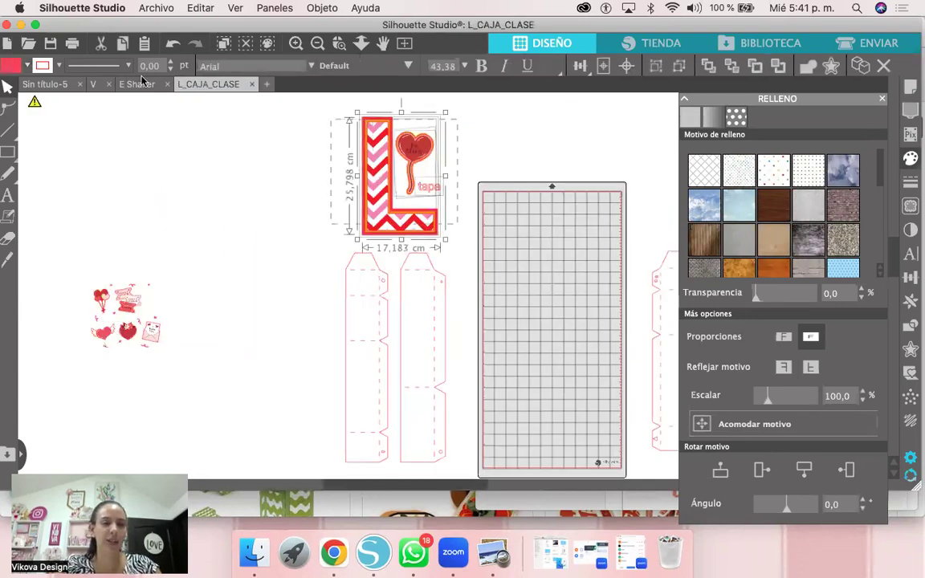
key("super+c")
Step: Paste the decorated L group into the V document and place it in the empty space beside the unfilled O
left_click(137, 84)
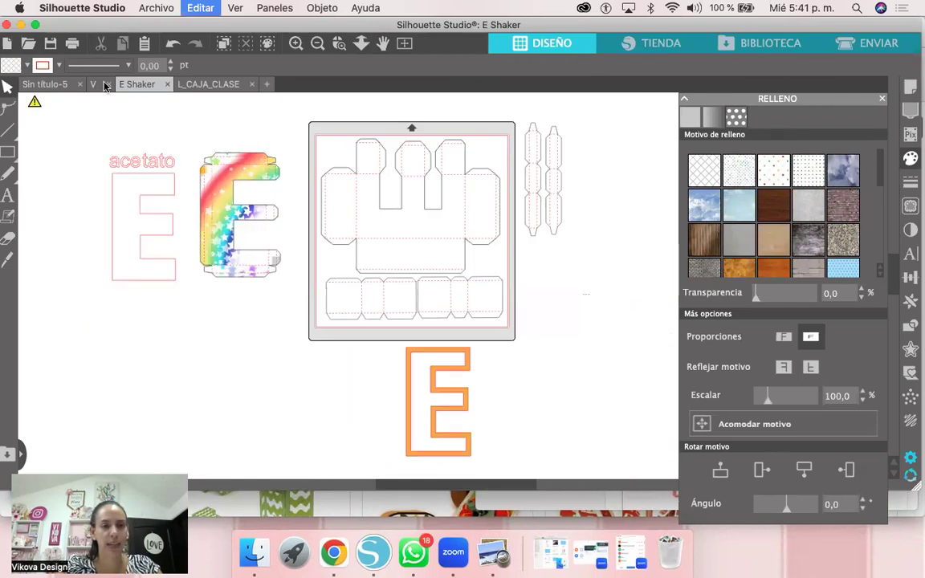
left_click(92, 85)
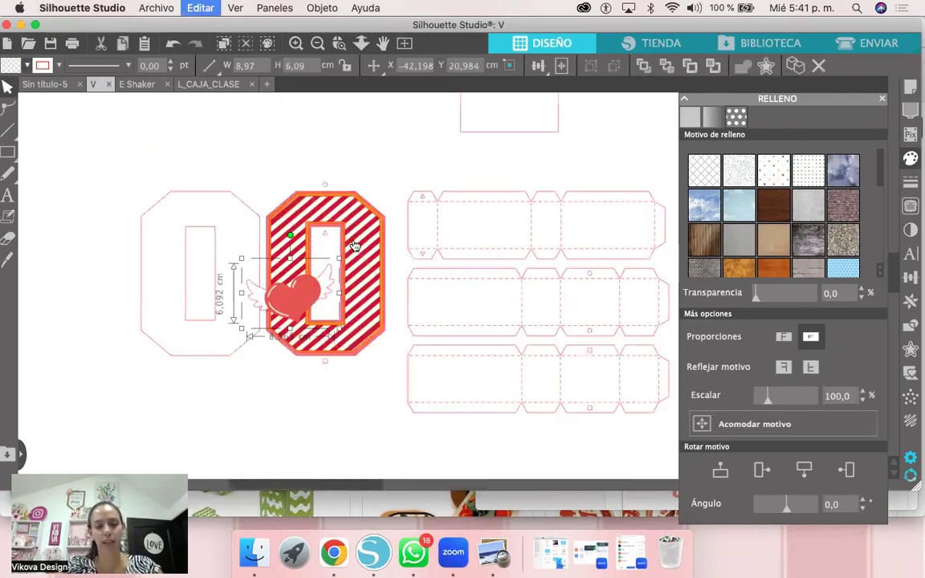
key("super+v")
key("super+minus")
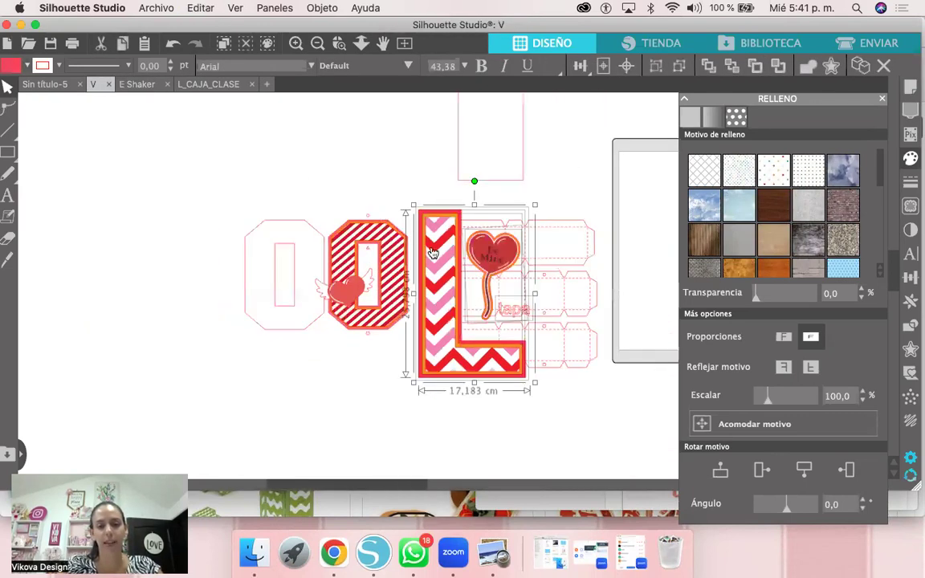
left_click_drag(258, 224, 119, 237)
key("super+minus")
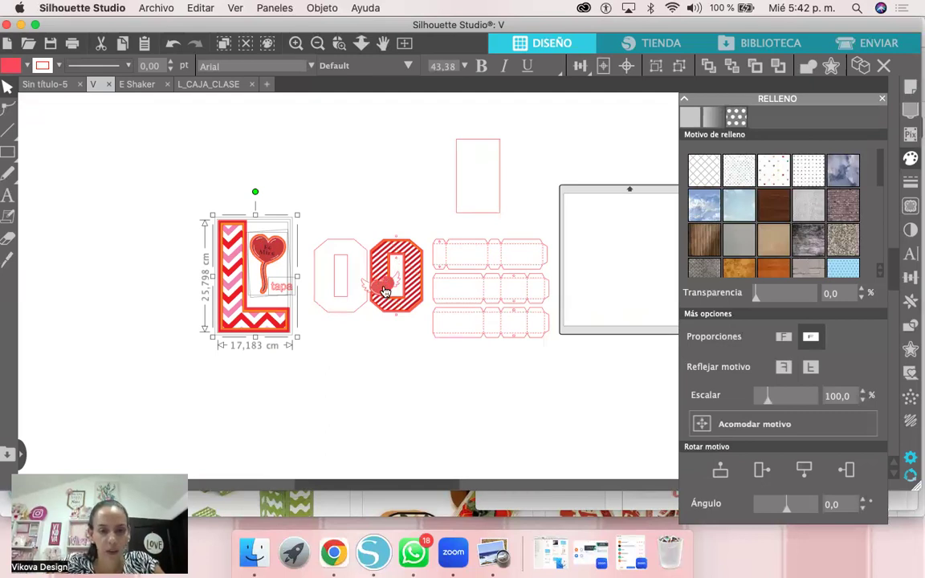
Step: Move the heart balloon clipart onto the L so that it overlaps the letter's vertical stem
left_click(365, 282)
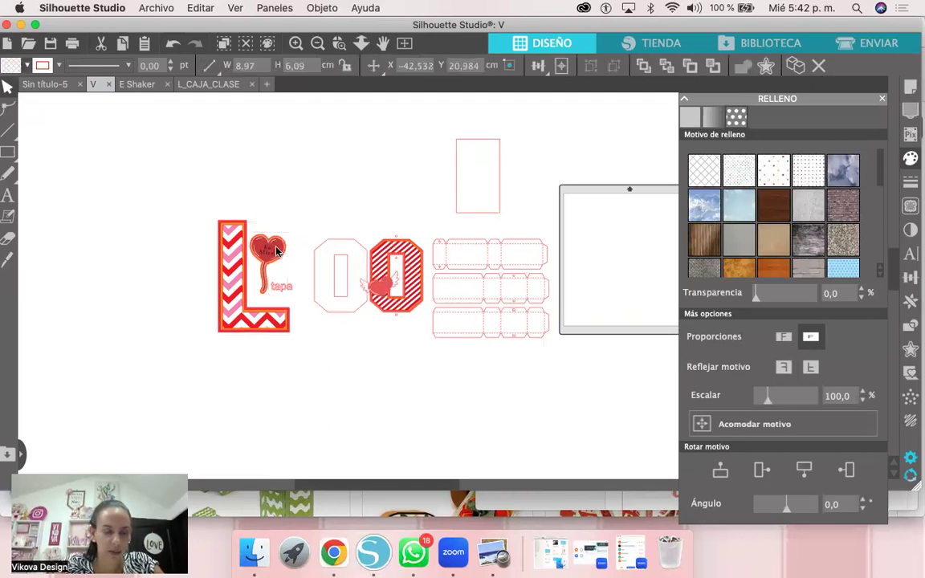
left_click(273, 252)
left_click_drag(259, 267, 241, 280)
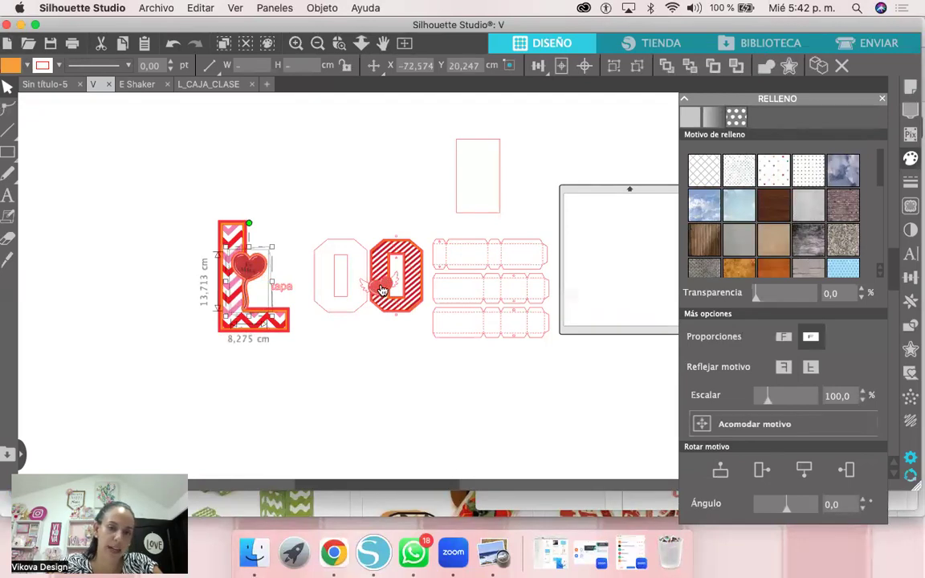
Step: Move the winged heart off the striped O into the empty area below the two O shapes
left_click(409, 275)
left_click_drag(413, 273, 386, 282)
key("Left")
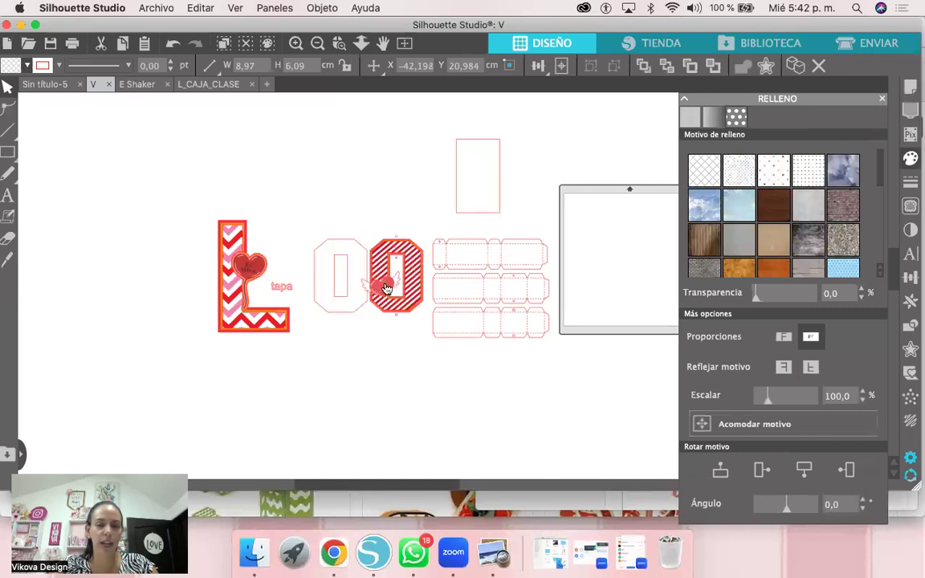
key("space")
scroll(447, 292, "up", 5)
left_click_drag(446, 312, 434, 345)
key("space")
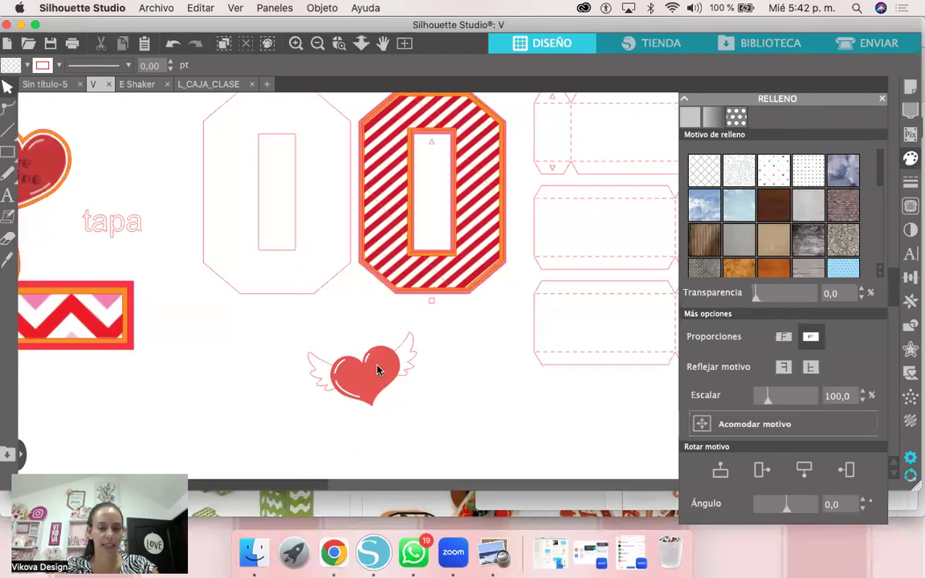
Step: Create a 0.2 cm external offset with rounded corners around the winged heart
left_click(313, 383)
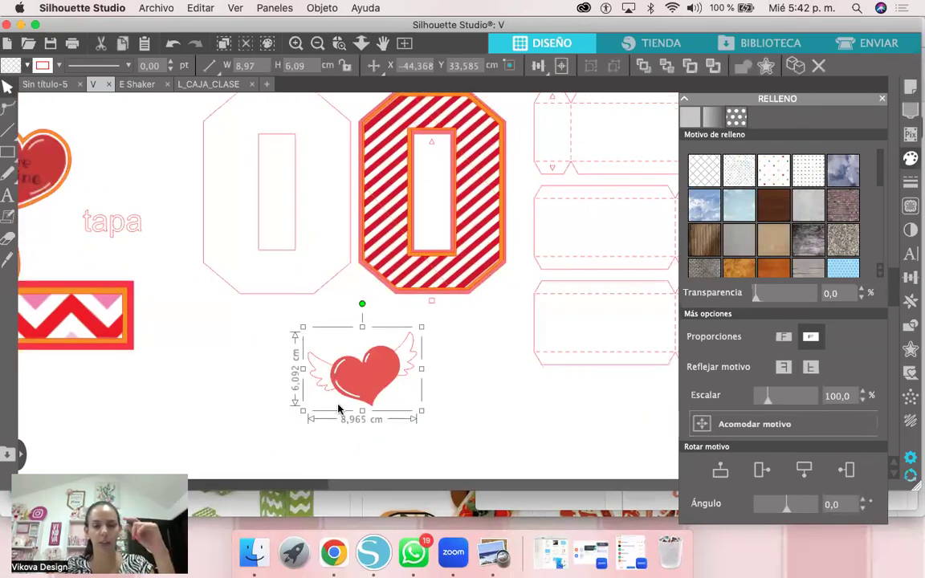
left_click(911, 350)
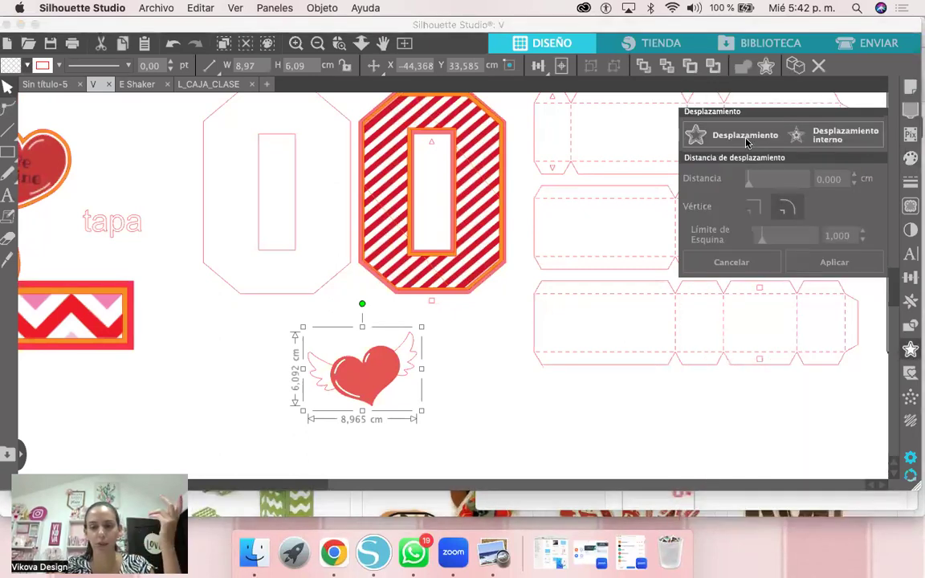
left_click(772, 143)
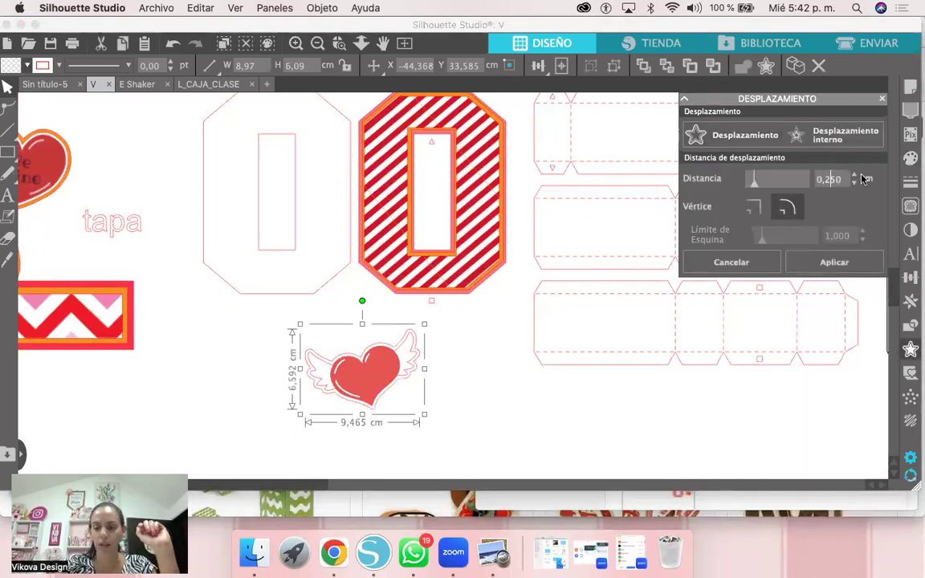
key("BackSpace")
left_click(810, 261)
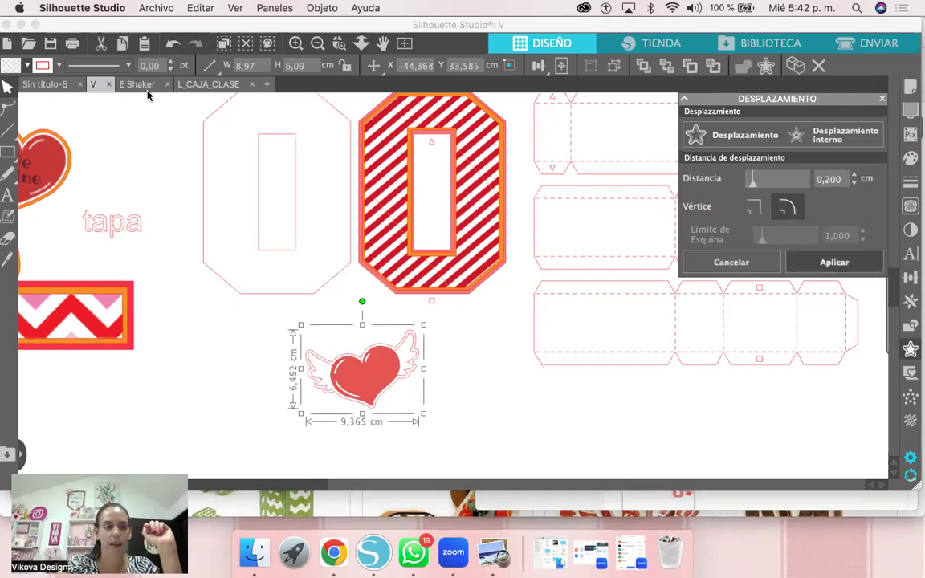
Step: Fill the winged heart's offset outline with white and group it with the heart clipart
left_click(25, 65)
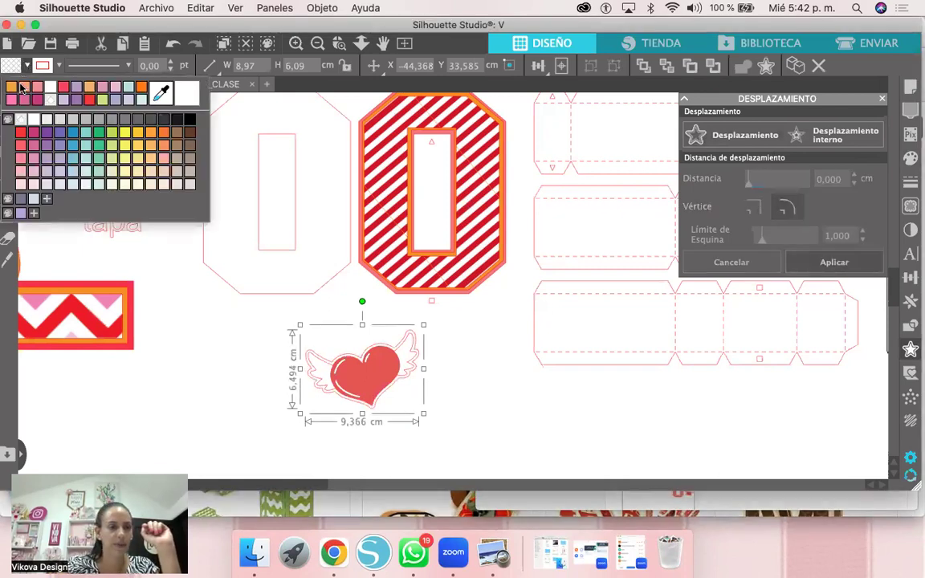
left_click(745, 133)
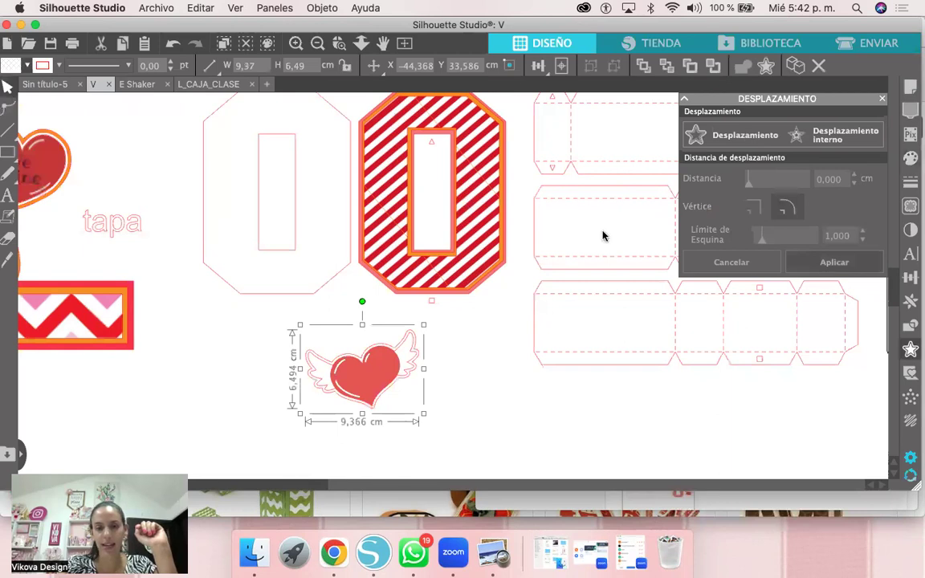
left_click_drag(461, 366, 386, 336)
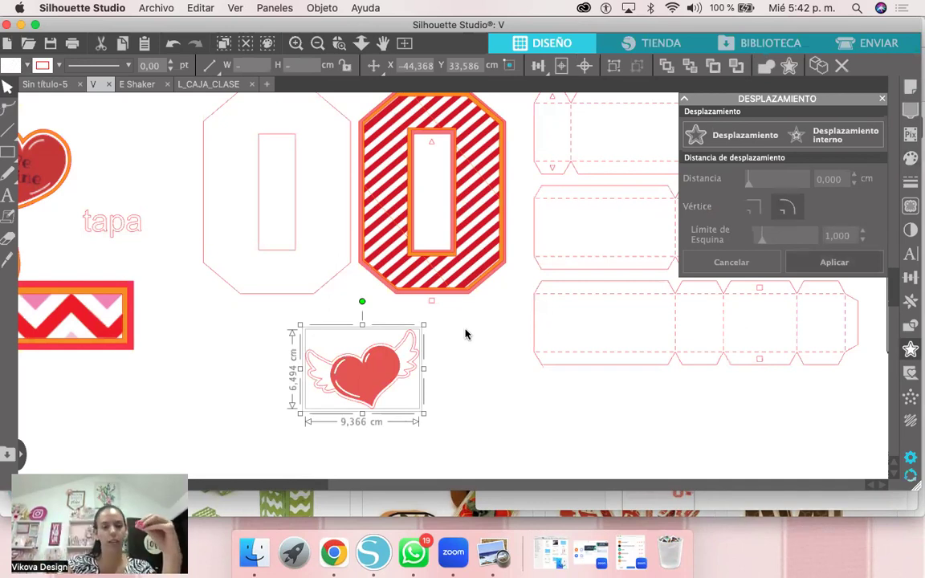
right_click(369, 355)
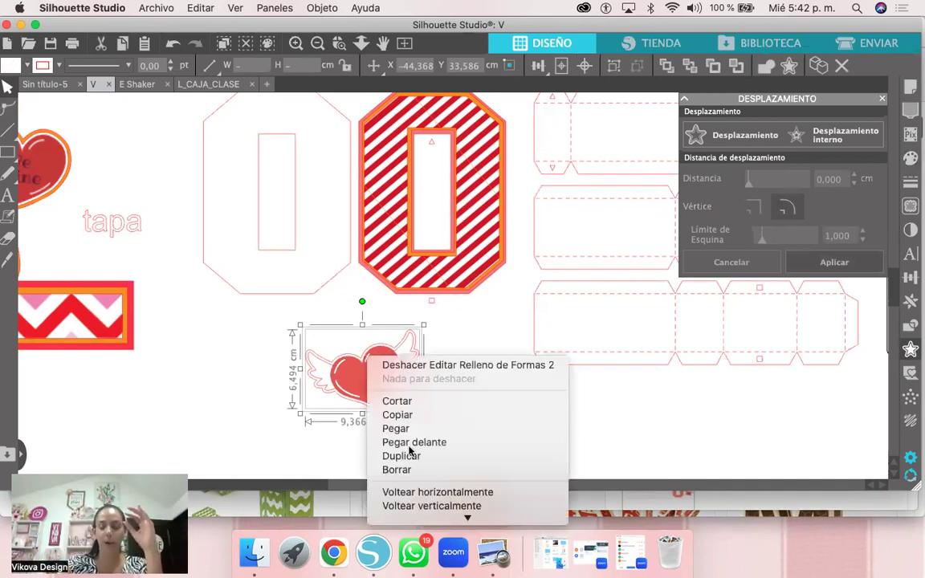
scroll(437, 459, "down", 5)
left_click(440, 455)
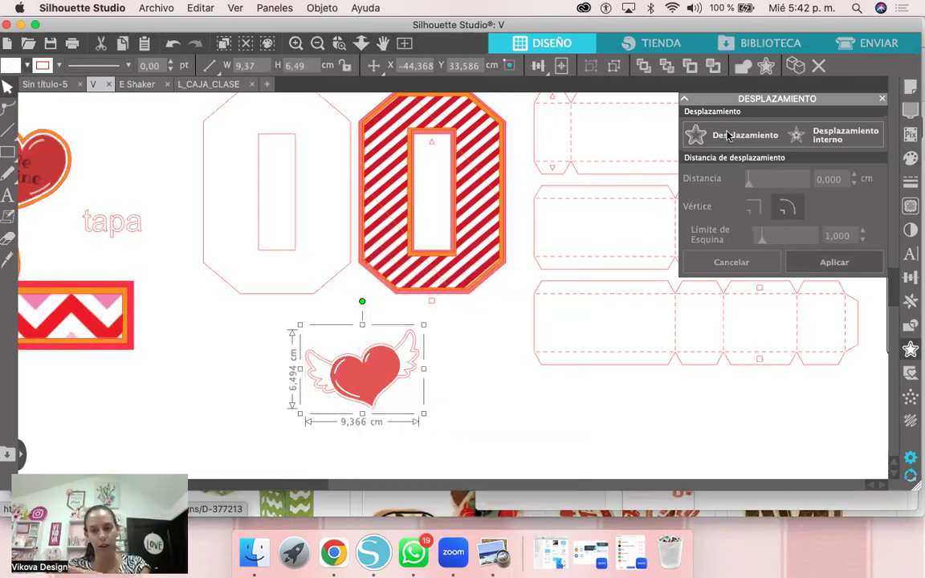
Step: Create a 0.2 cm external offset with rounded corners around the winged heart group and fill it orange
left_click(736, 135)
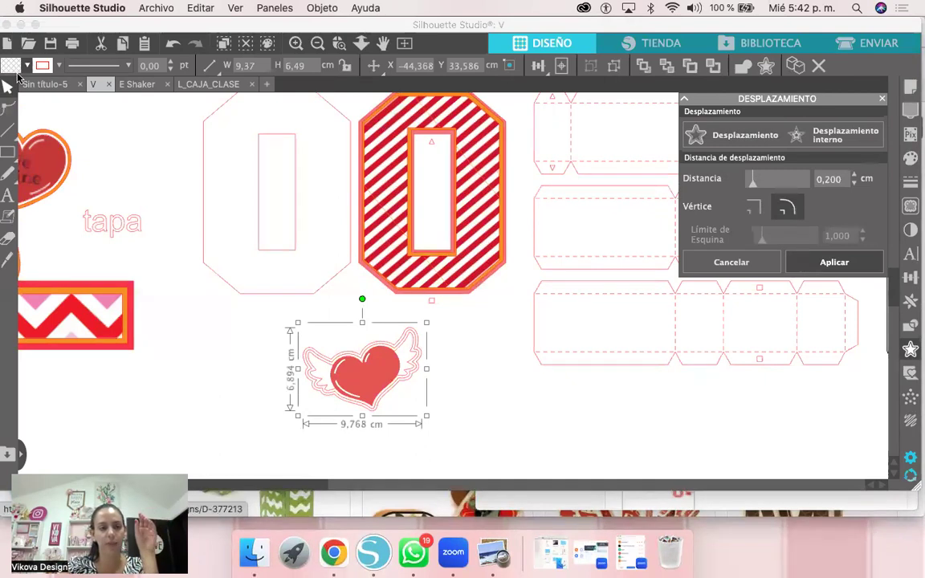
left_click(23, 63)
left_click(11, 65)
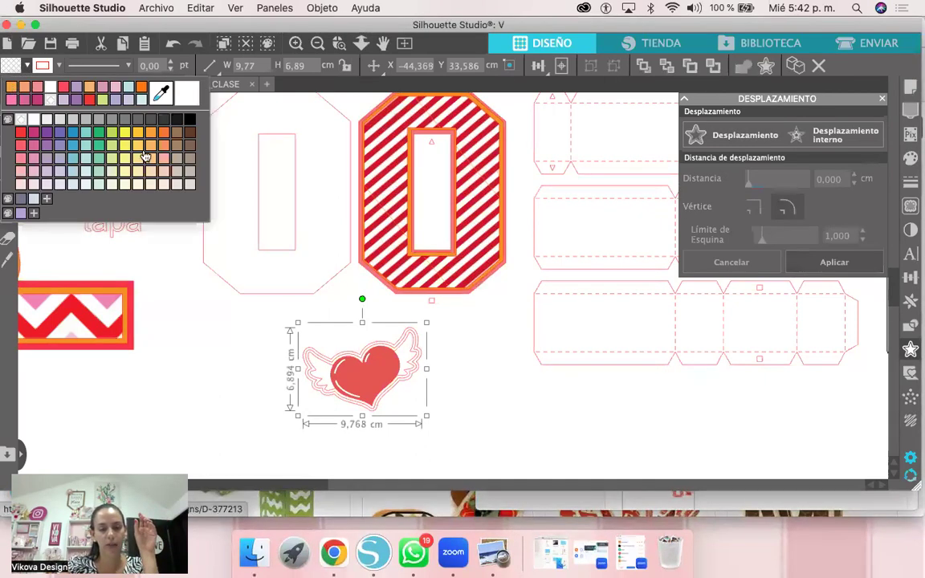
Step: Move the orange wing-shaped backing below the striped O and place the winged heart centred on top of it
left_click_drag(340, 363, 226, 361)
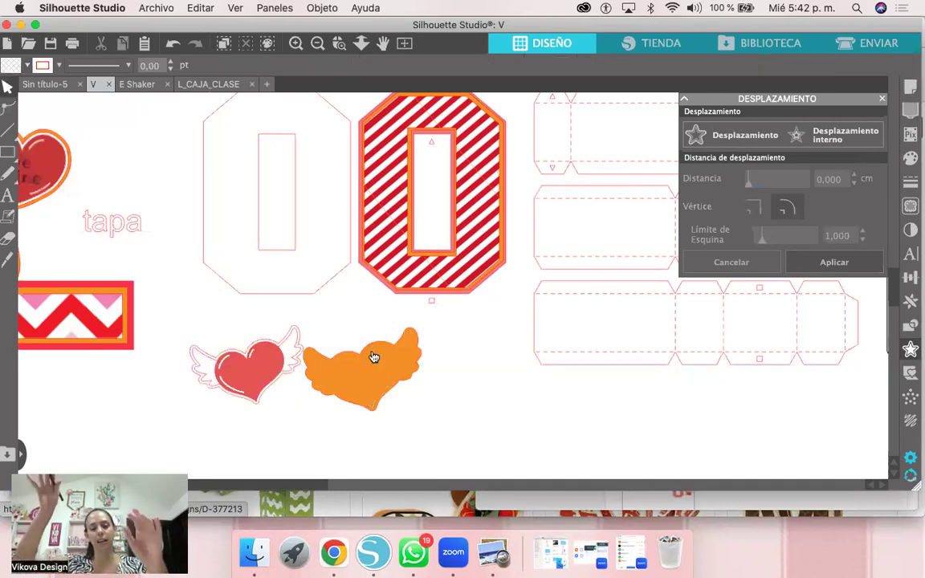
key("Escape")
key("super+minus")
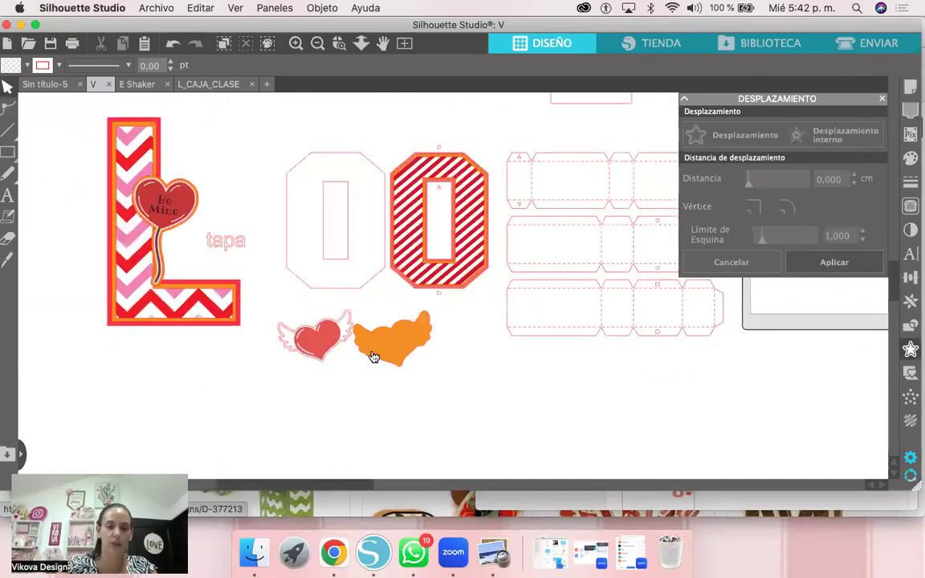
left_click_drag(373, 352, 405, 343)
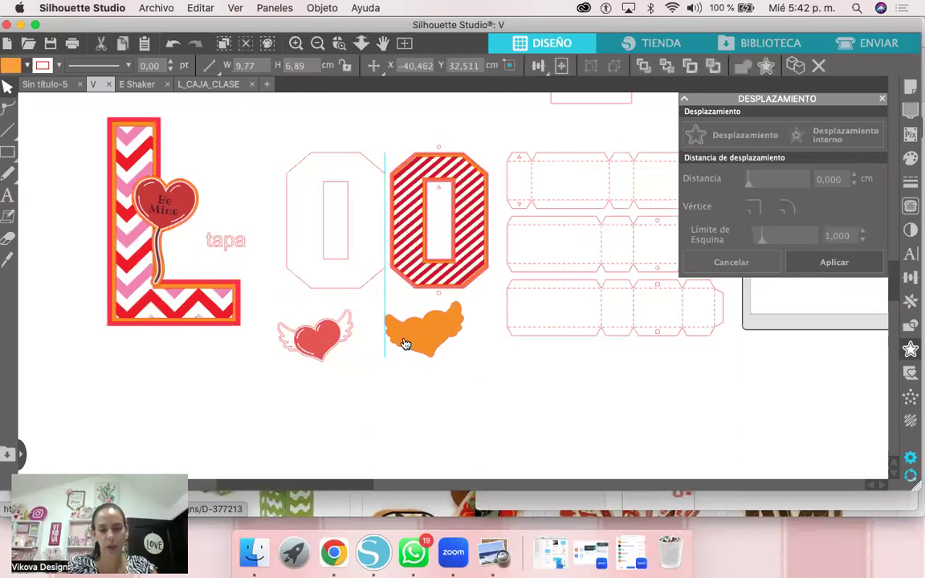
key("Escape")
left_click_drag(323, 343, 432, 340)
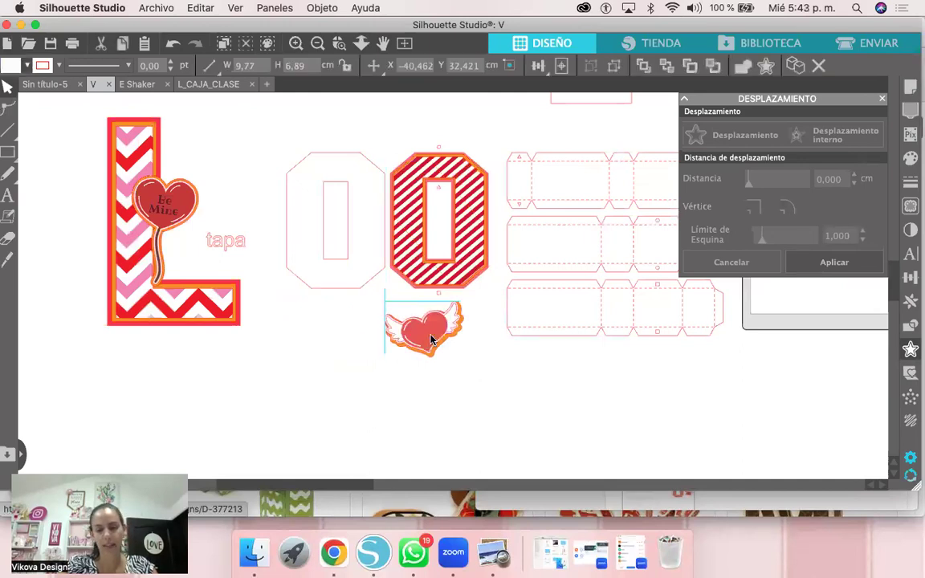
key("Escape")
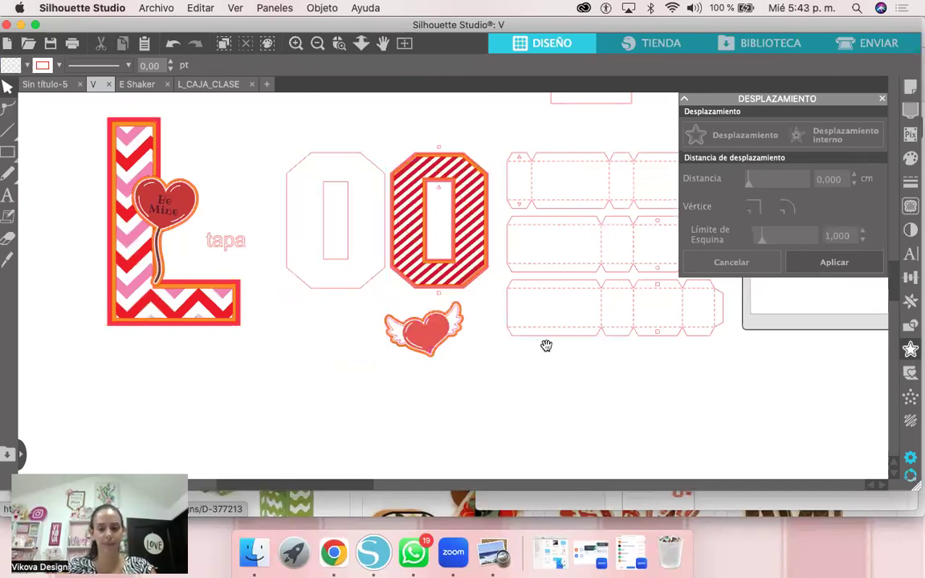
Step: Ungroup the V box template, made up of two V shapes and three side strips
left_click_drag(510, 394, 475, 410)
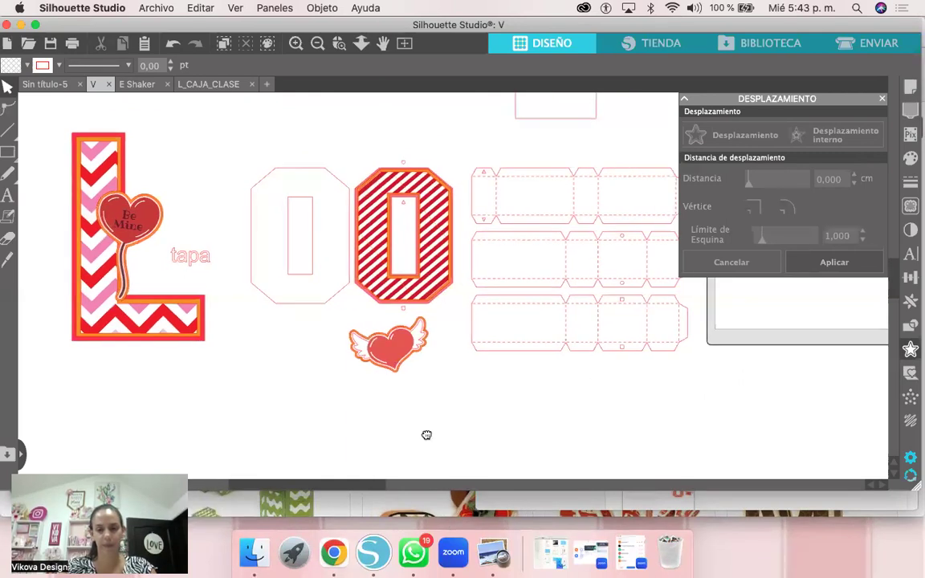
scroll(594, 388, "right", 4)
scroll(595, 388, "up", 2)
scroll(482, 353, "right", 12)
scroll(482, 353, "up", 4)
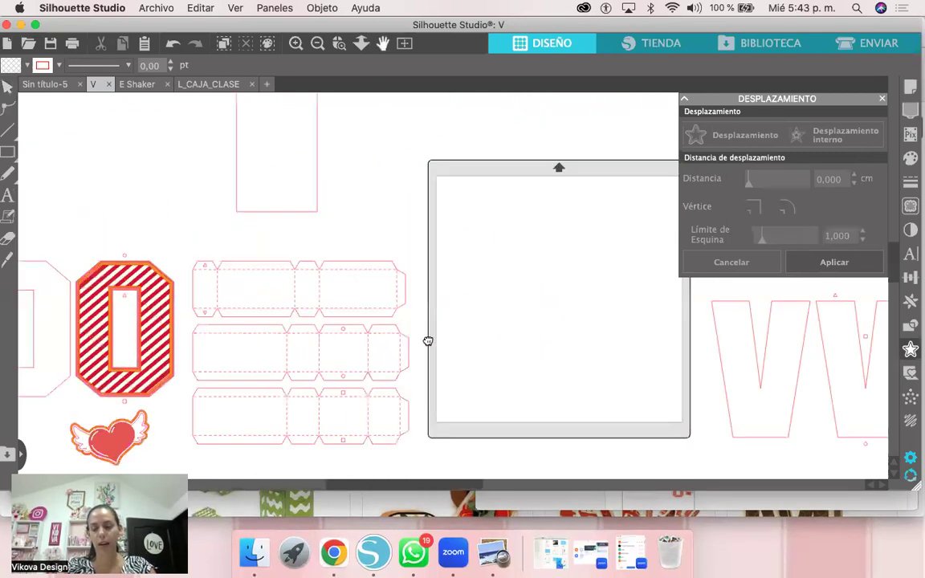
scroll(386, 347, "right", 10)
scroll(386, 348, "down", 3)
scroll(579, 305, "right", 6)
scroll(579, 304, "up", 1)
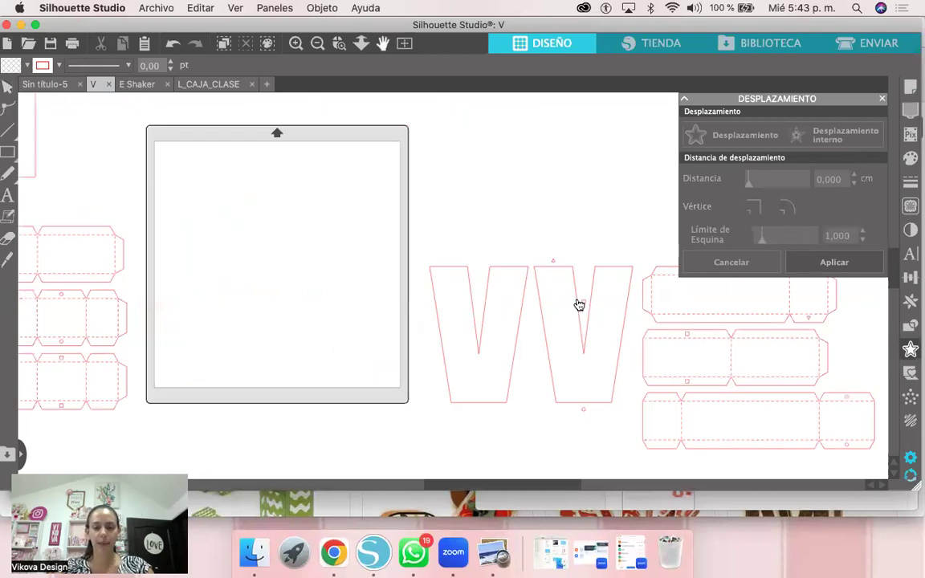
left_click(581, 308)
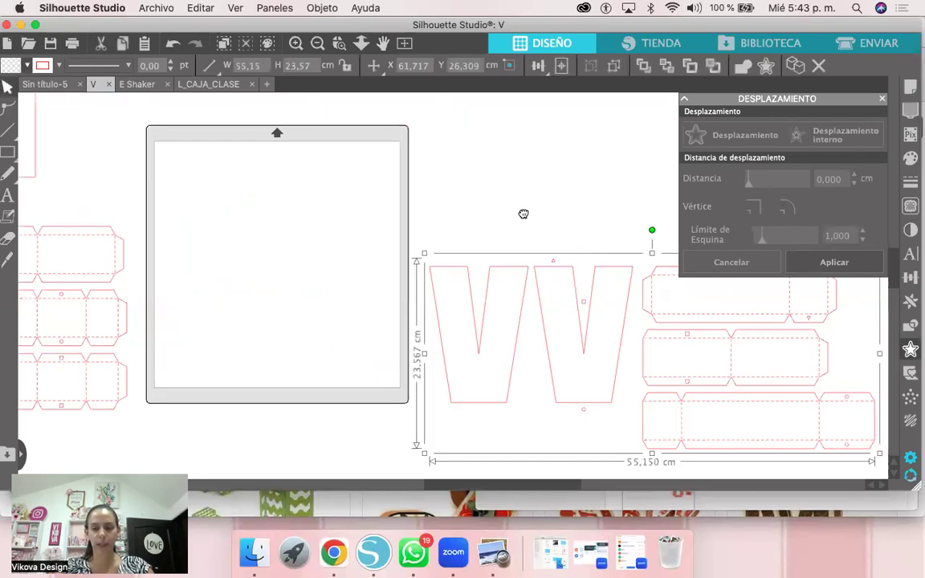
scroll(514, 241, "right", 4)
scroll(514, 241, "down", 1)
scroll(522, 353, "right", 3)
scroll(522, 354, "down", 1)
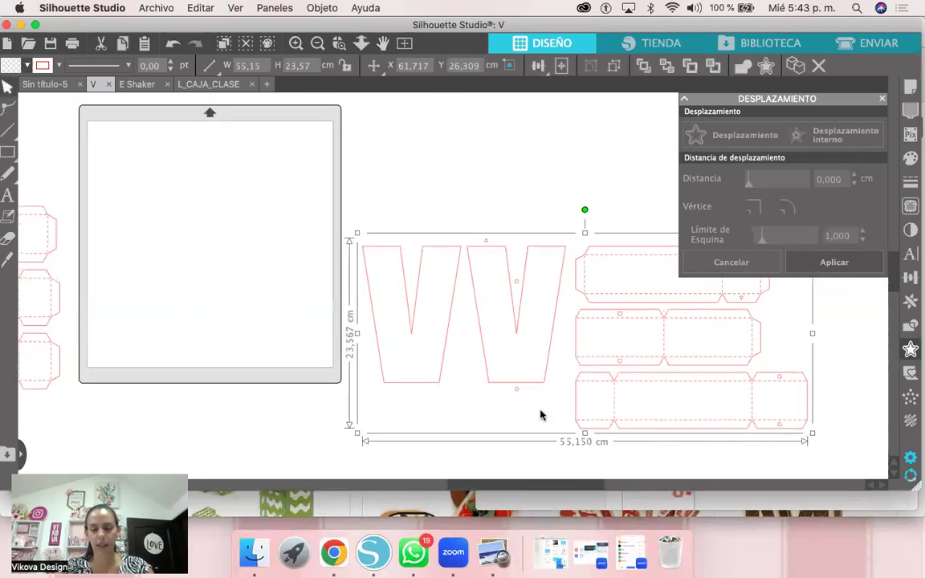
right_click(578, 434)
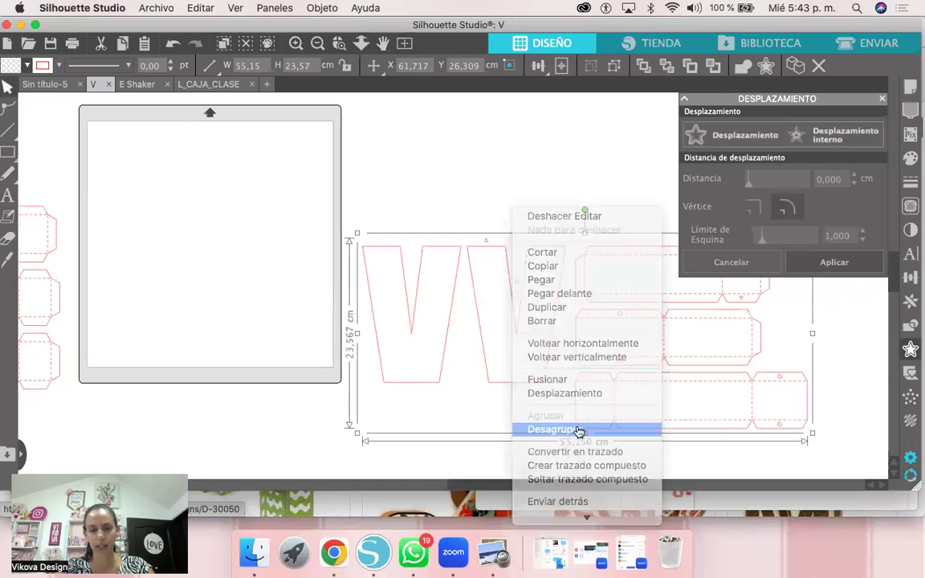
left_click(572, 198)
Step: Ungroup the second V from its small assembly marks so the letter can be selected alone
left_click(542, 254)
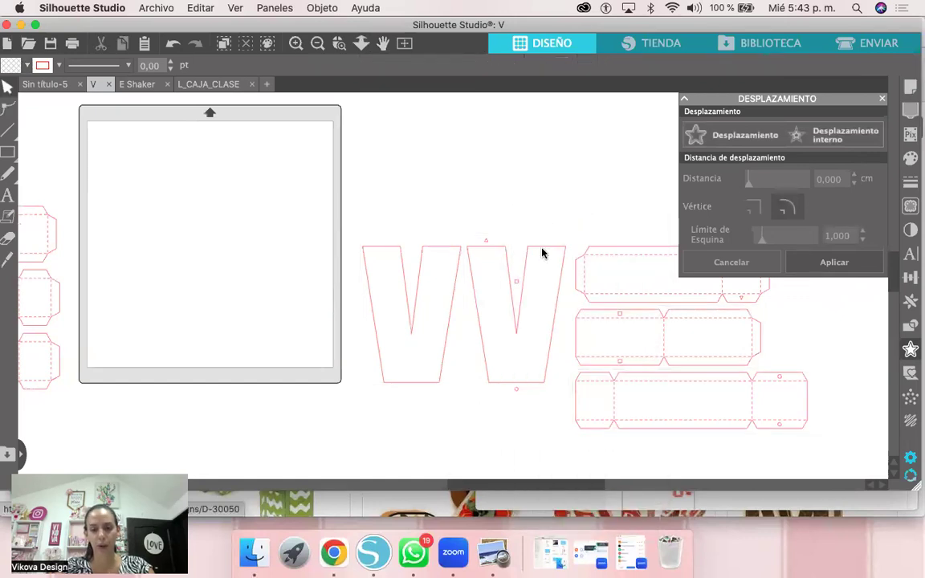
left_click(542, 254)
right_click(544, 250)
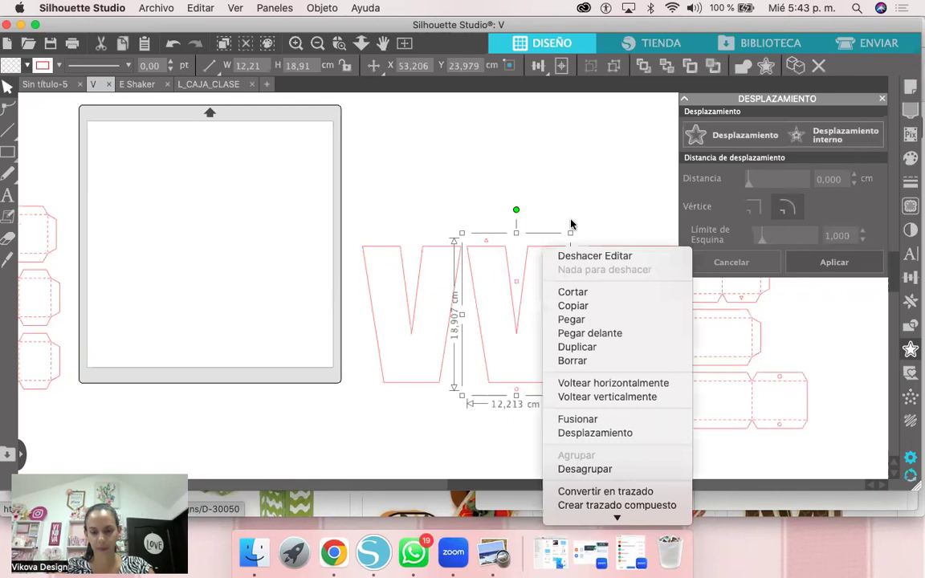
left_click(574, 207)
left_click(493, 230)
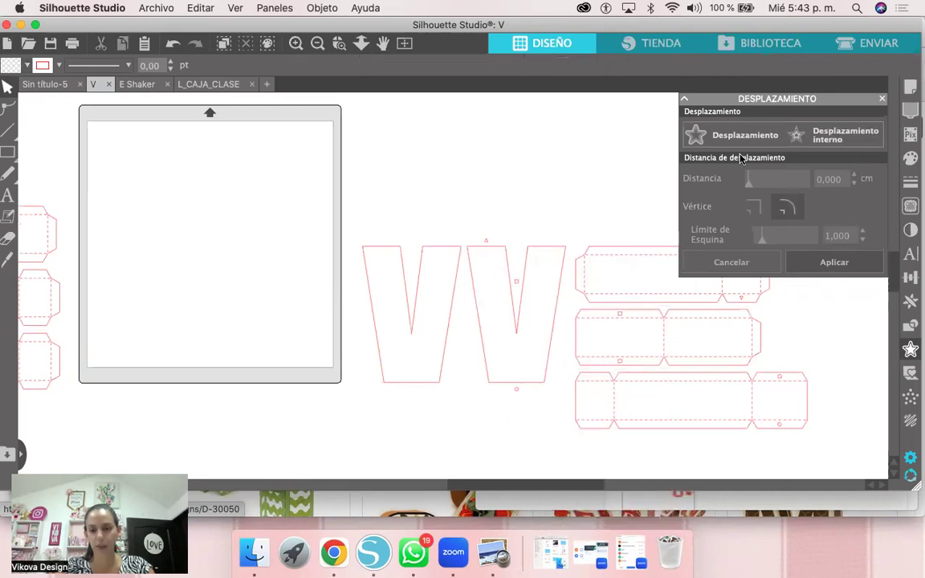
key("super+z")
Step: Try a 0.25 cm internal offset with sharp corners on the second V
left_click(826, 140)
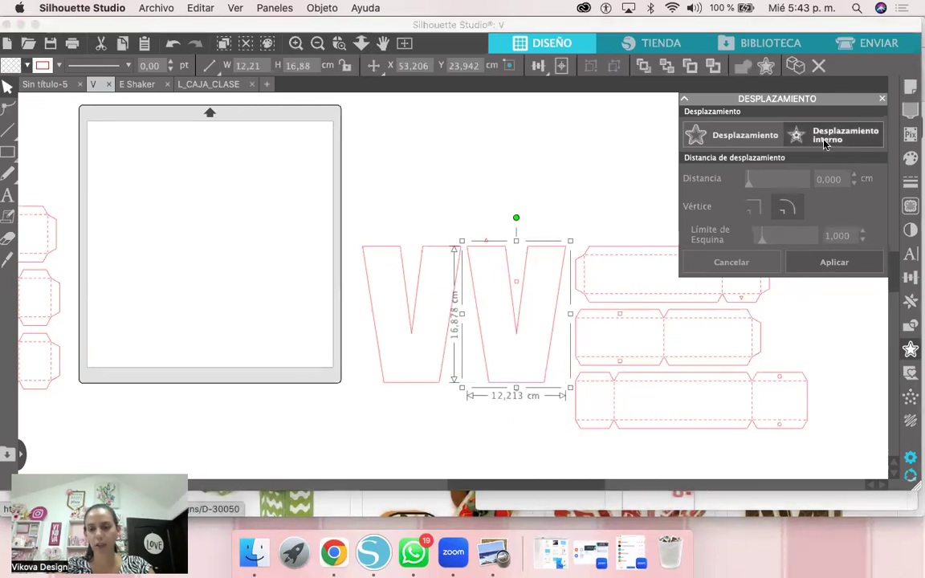
left_click_drag(840, 179, 835, 179)
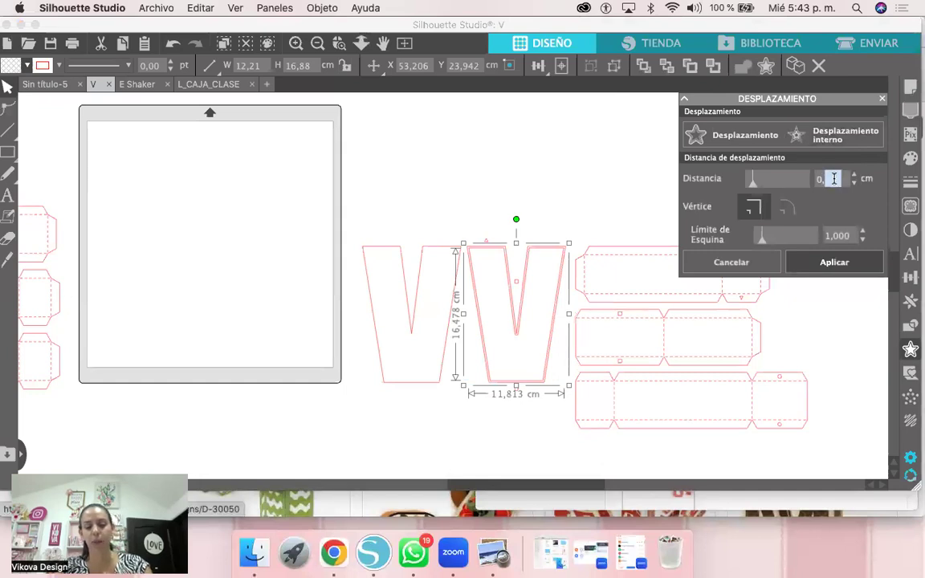
type("250")
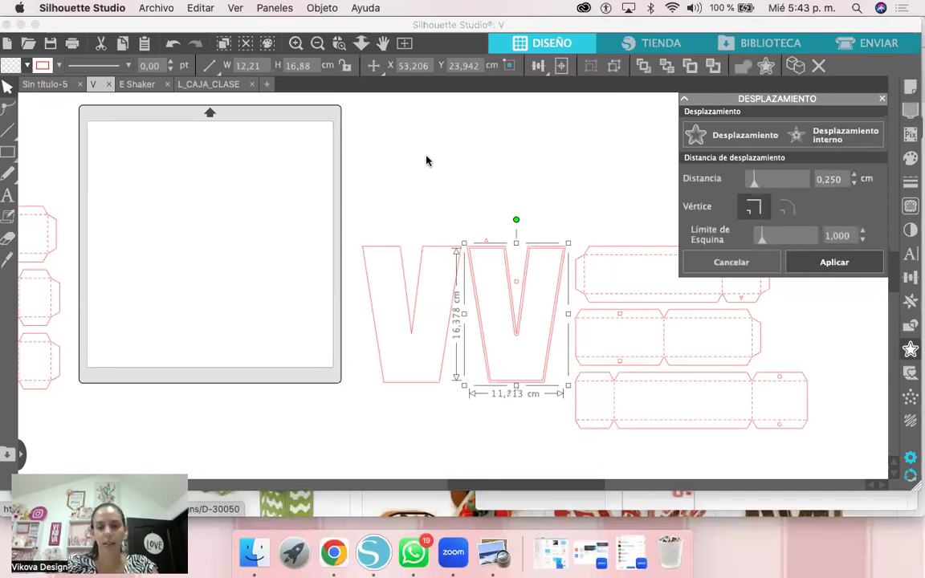
key("Return")
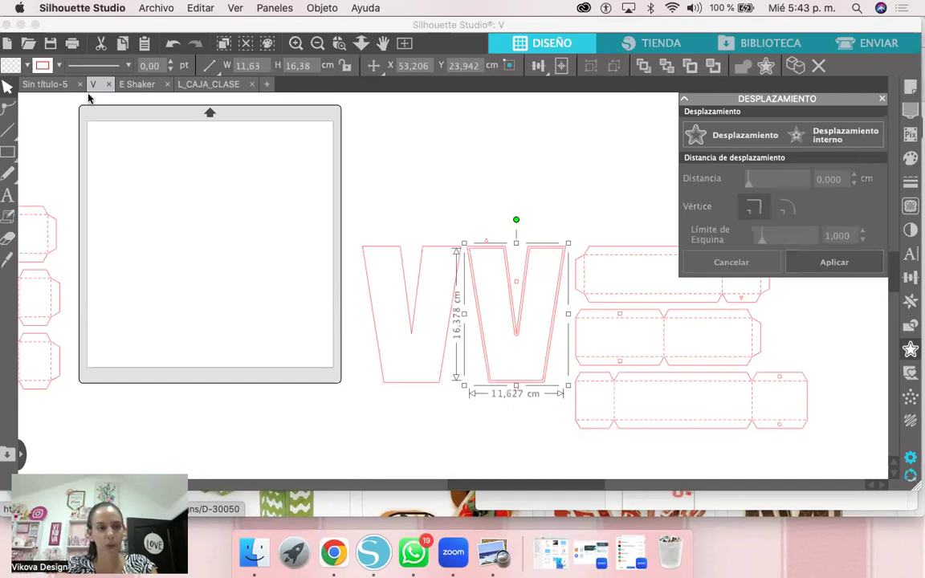
left_click(54, 68)
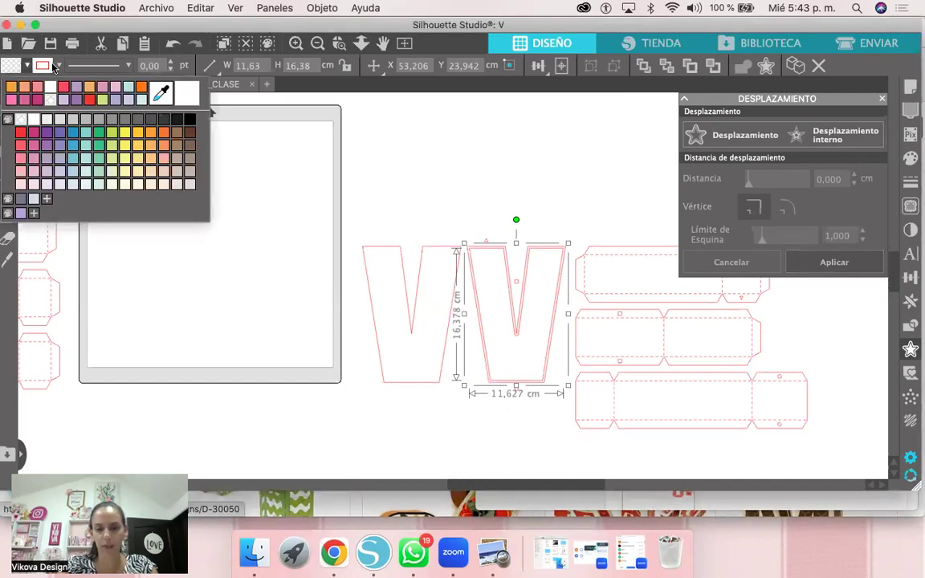
key("Delete")
Step: Create a 0.25 cm internal offset with sharp corners inside the second V and fill it orange
left_click(550, 248)
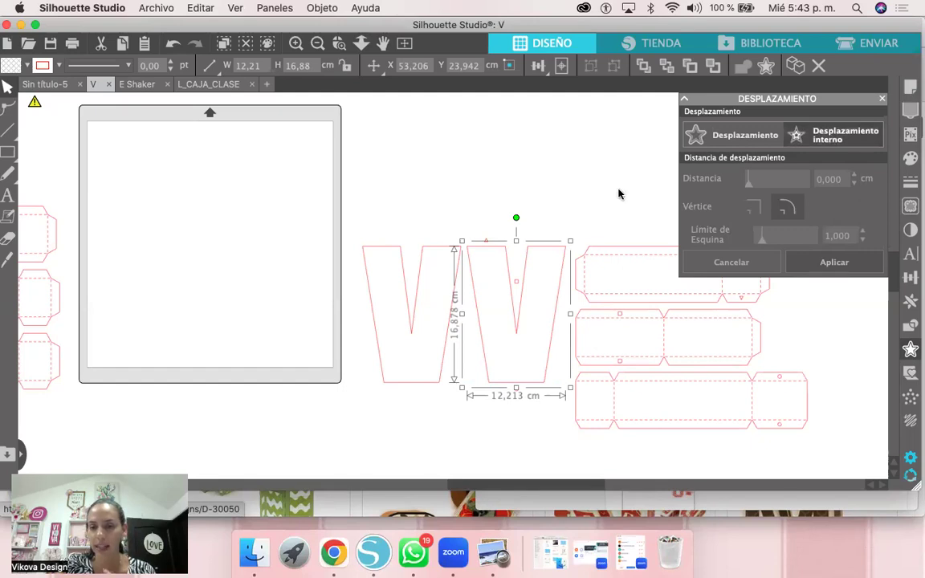
left_click(830, 138)
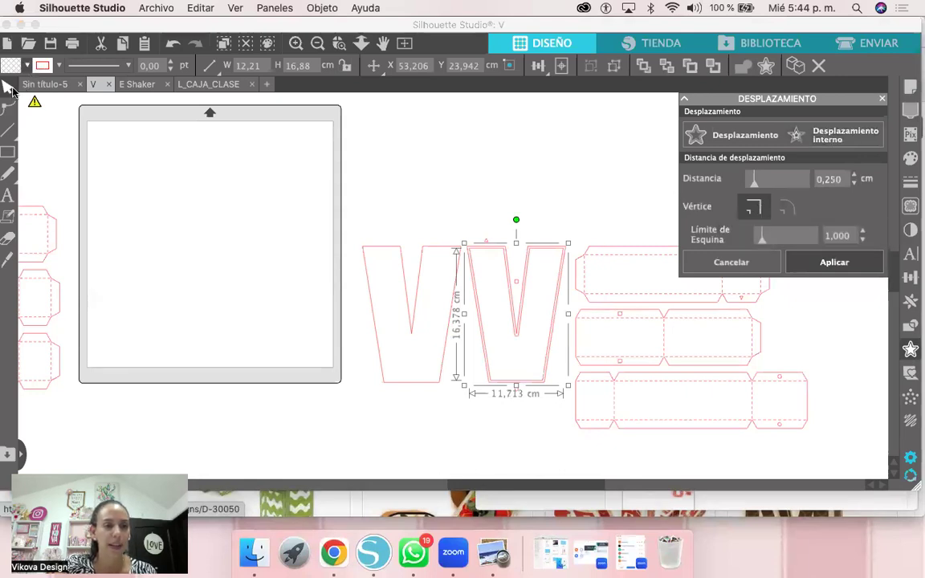
left_click(10, 66)
left_click(25, 84)
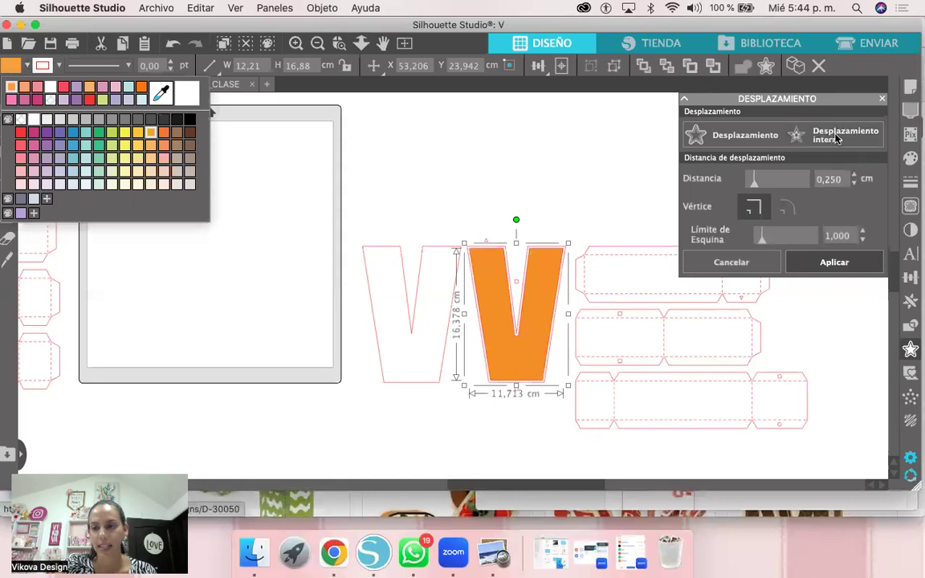
Step: Add another 0.25 cm internal offset with sharp corners inside the orange V and fill it purple
left_click(837, 140)
left_click(836, 140)
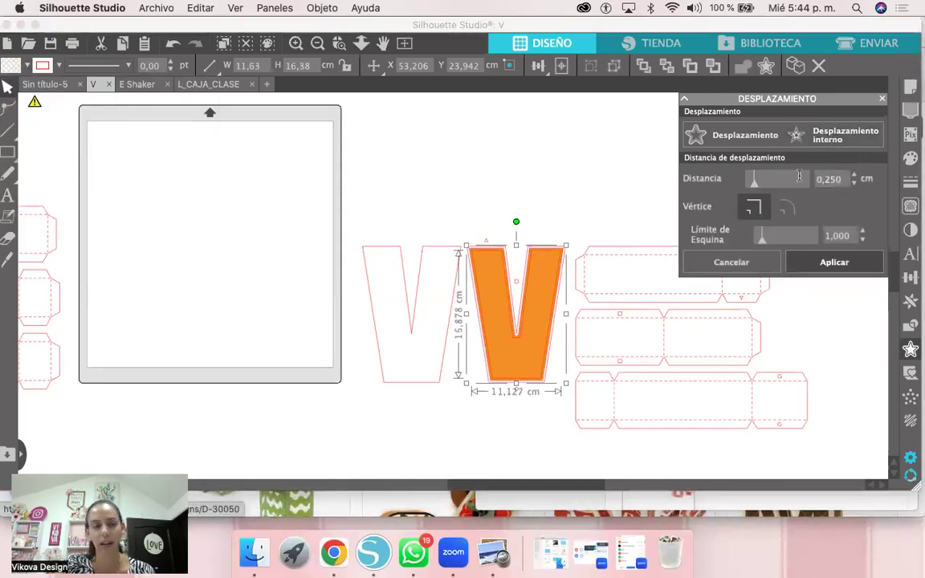
left_click(27, 67)
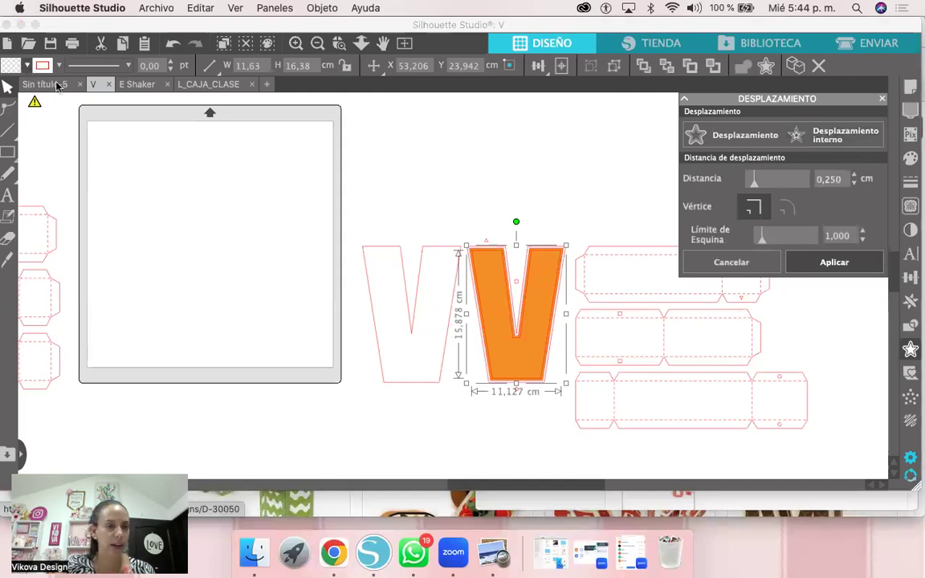
left_click(78, 94)
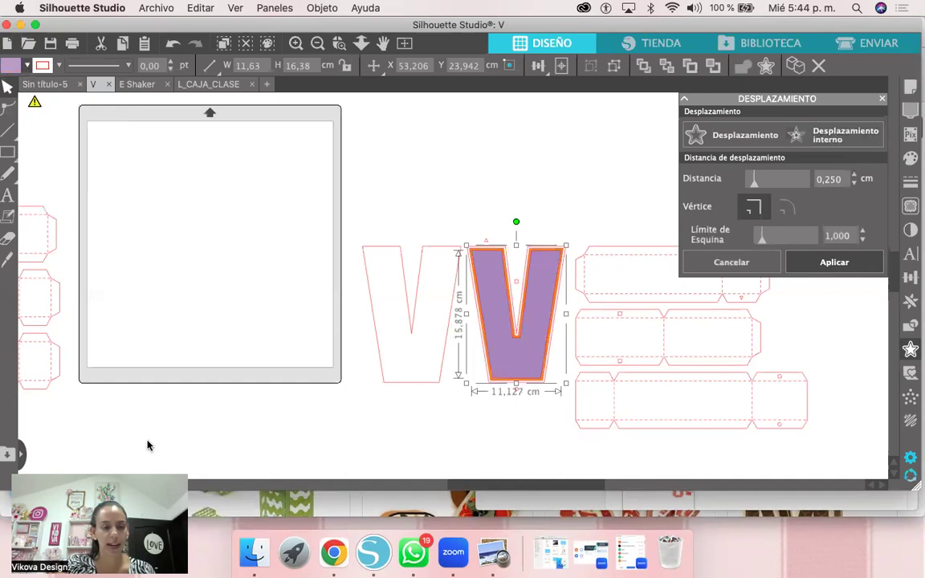
Step: Switch to Finder and fill the innermost V with the red hearts pattern image from the LETRAS LOVE folder
left_click(255, 554)
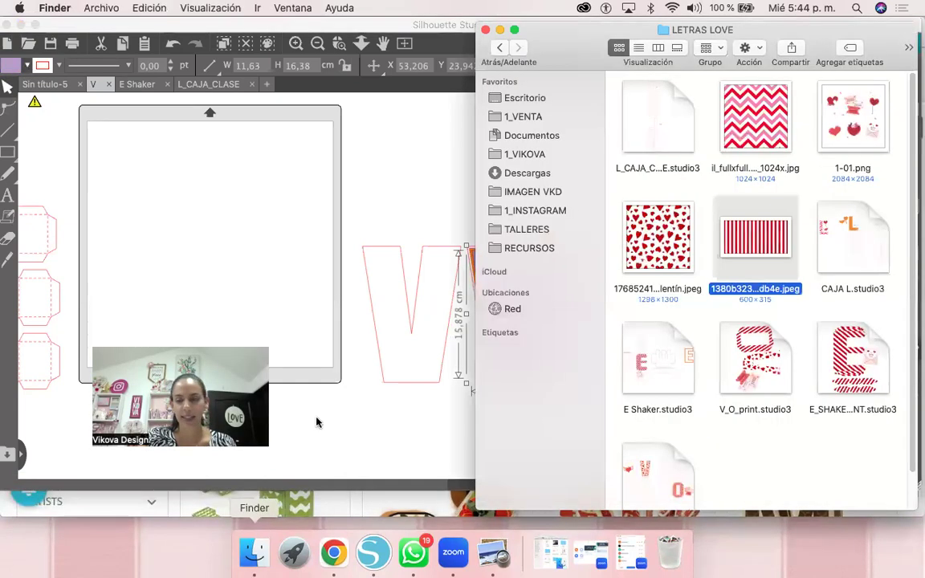
left_click(660, 253)
left_click_drag(580, 37, 692, 32)
left_click_drag(726, 270, 522, 337)
left_click(542, 192)
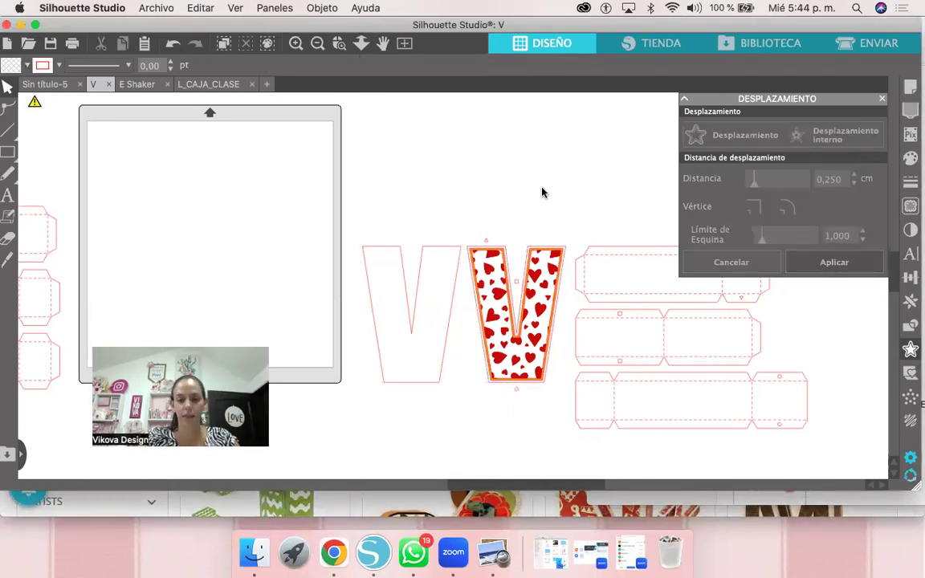
scroll(542, 193, "down", 2)
left_click_drag(473, 199, 489, 194)
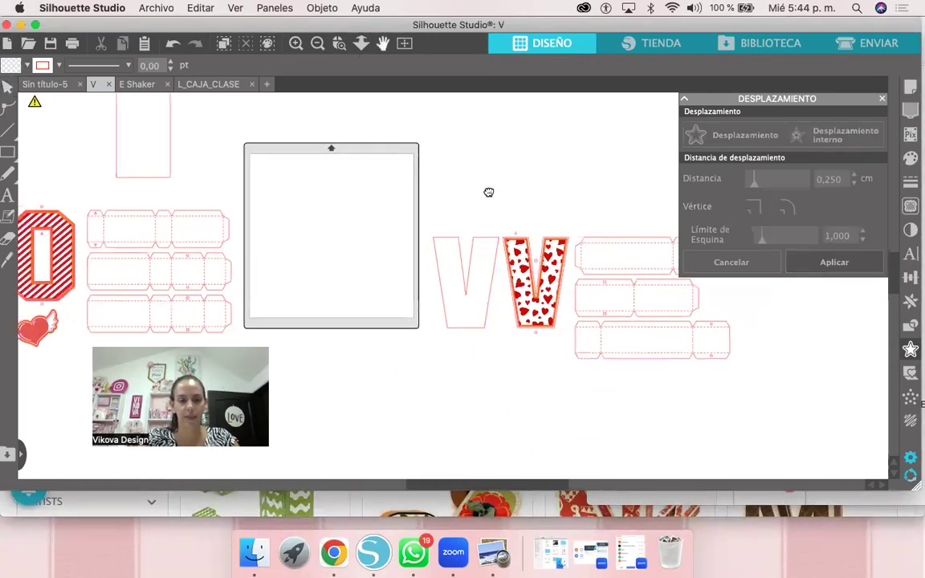
Step: Scale the red hearts pattern fill inside the second V to 62%
scroll(84, 271, "down", 2)
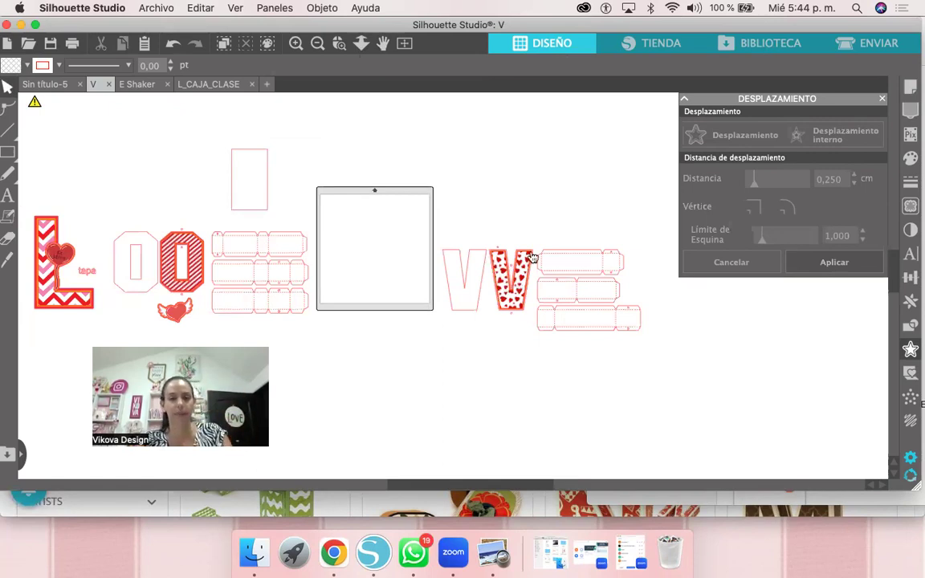
left_click(518, 303)
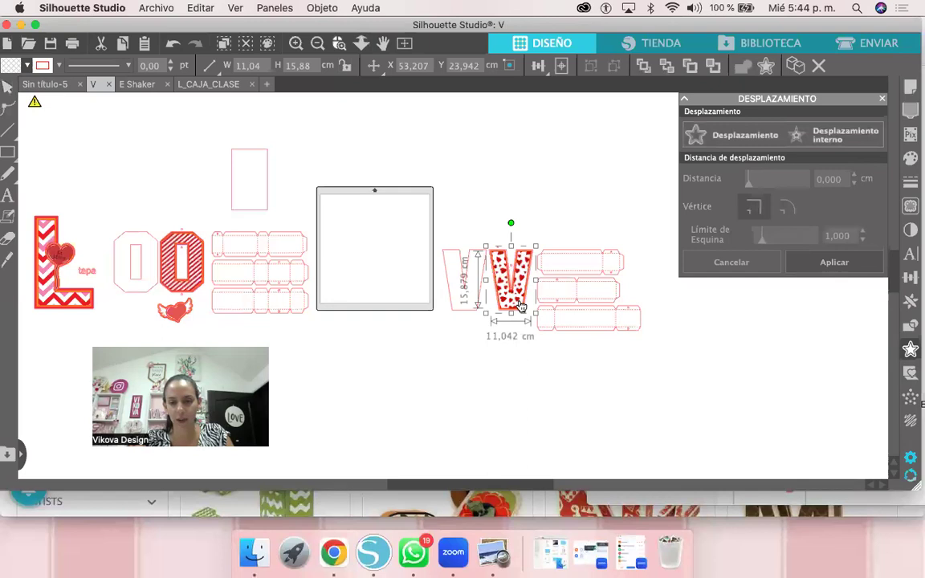
scroll(624, 203, "up", 5)
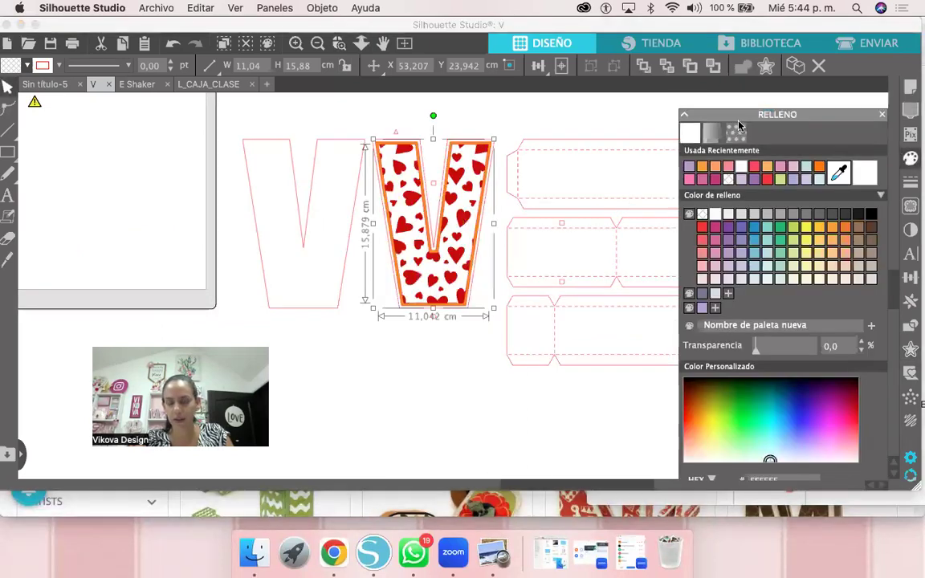
left_click(735, 133)
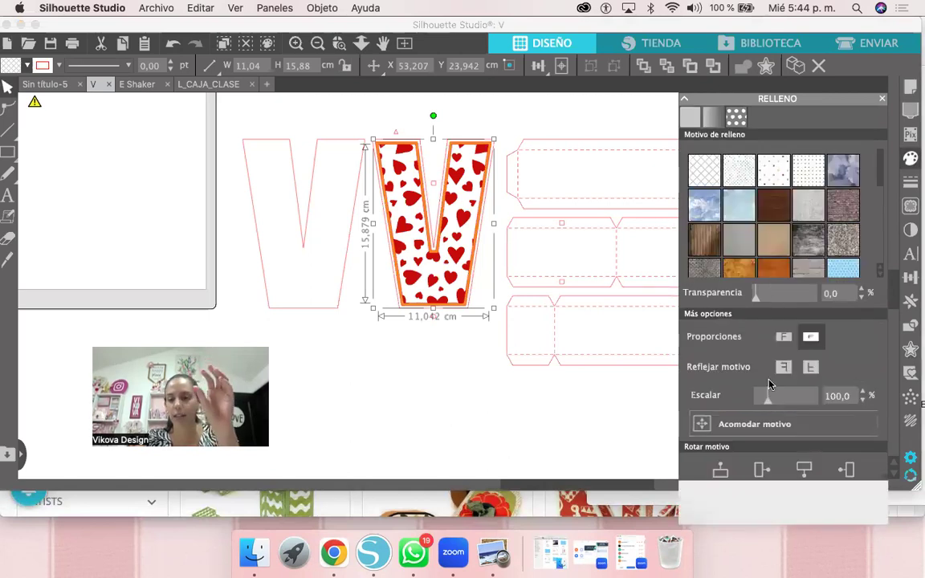
left_click_drag(764, 403, 763, 404)
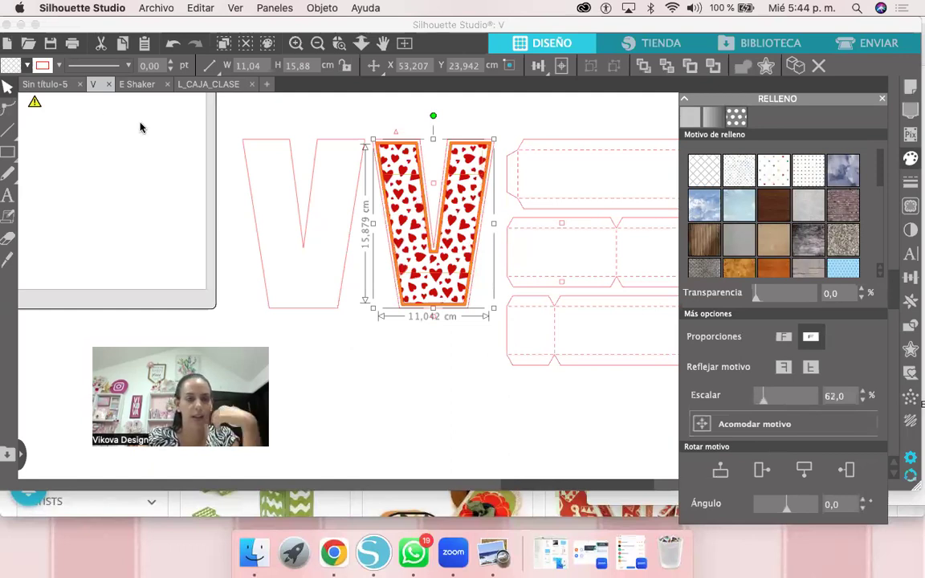
Step: Copy the coupon tickets clipart from L_CAJA_CLASE into the V document and place it below the V, enlarged to about 8.6 cm wide
left_click(180, 82)
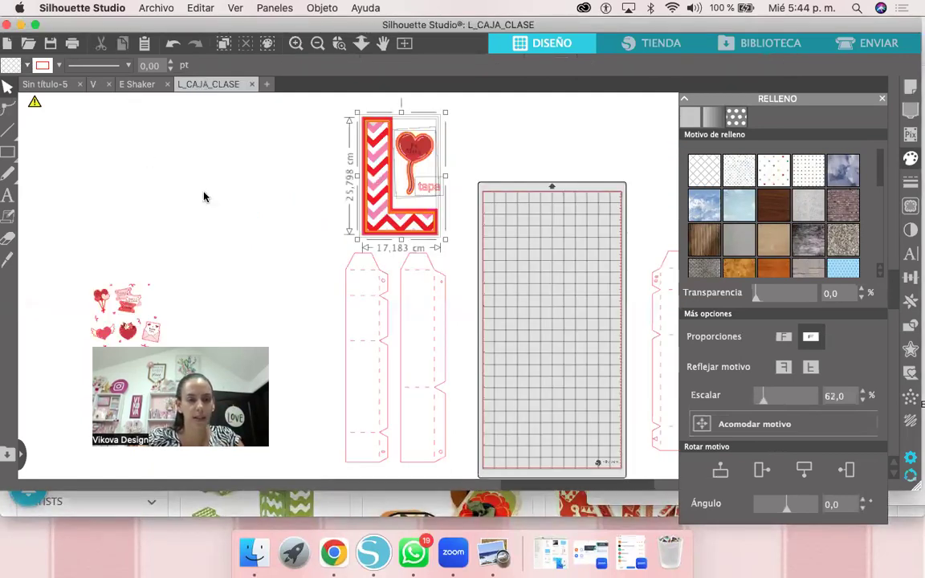
left_click(137, 305)
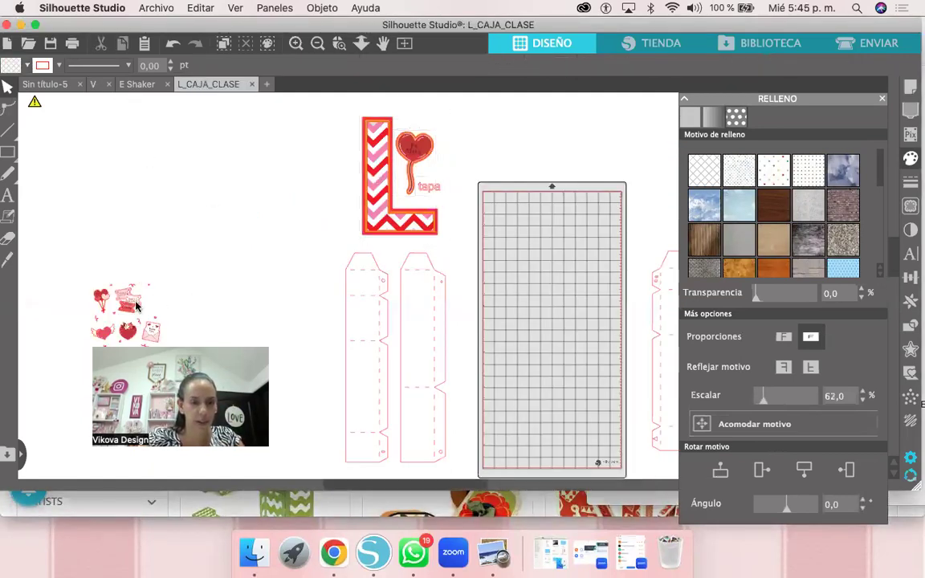
left_click(134, 302)
key("super+c")
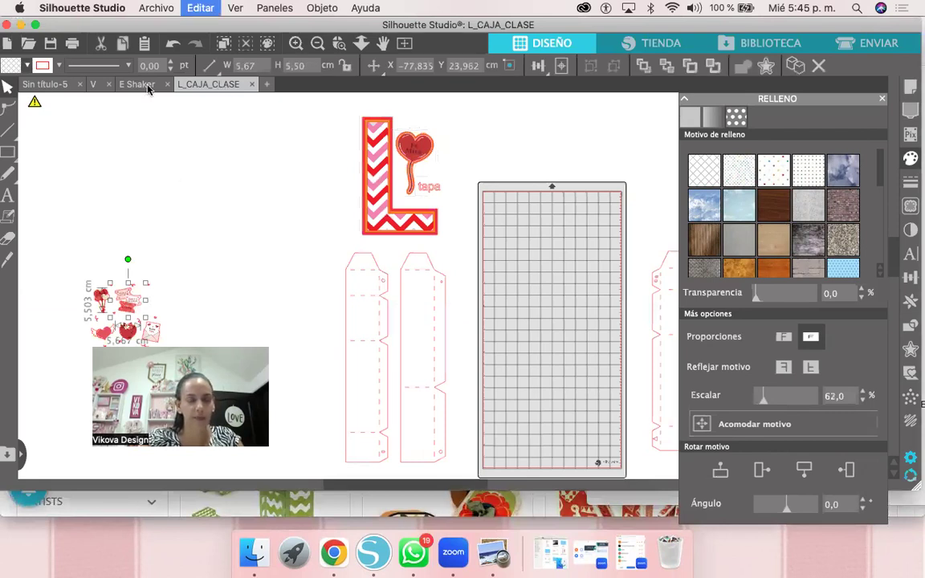
left_click(141, 85)
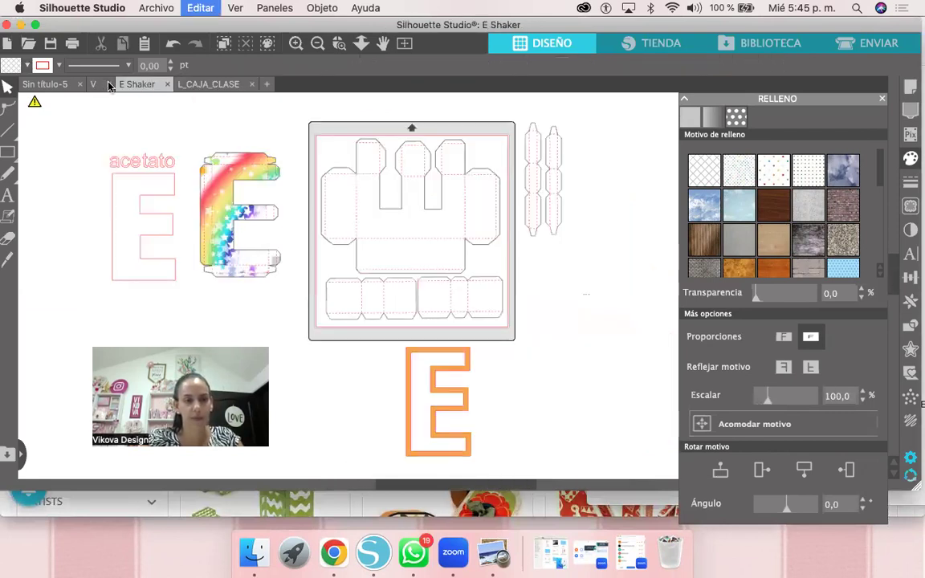
key("ctrl+shift+Tab")
key("super+v")
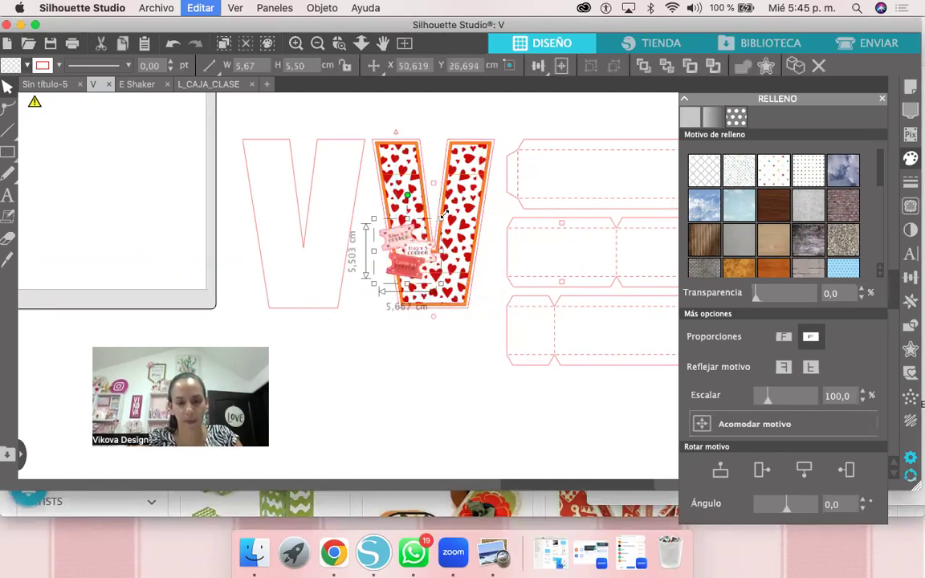
left_click_drag(467, 197, 479, 235)
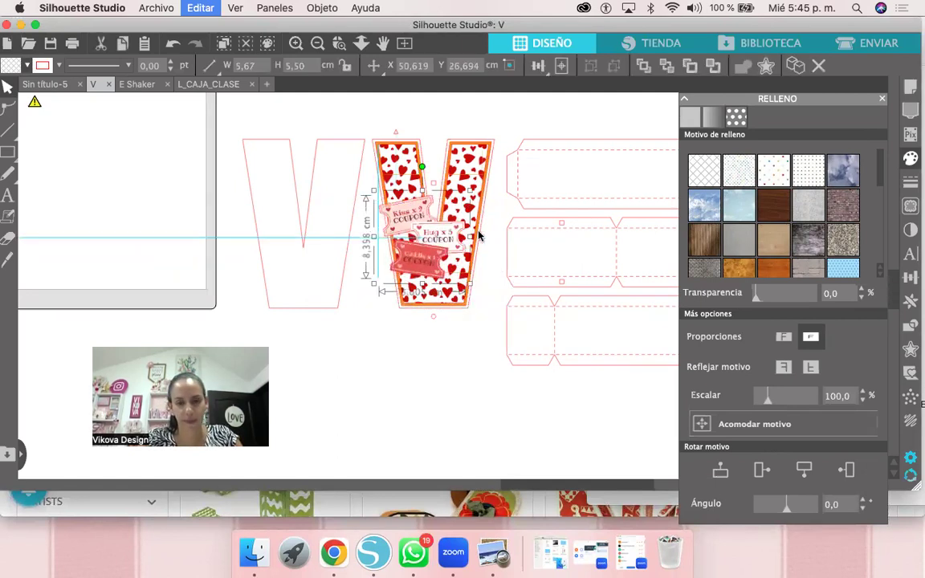
left_click_drag(414, 281, 408, 412)
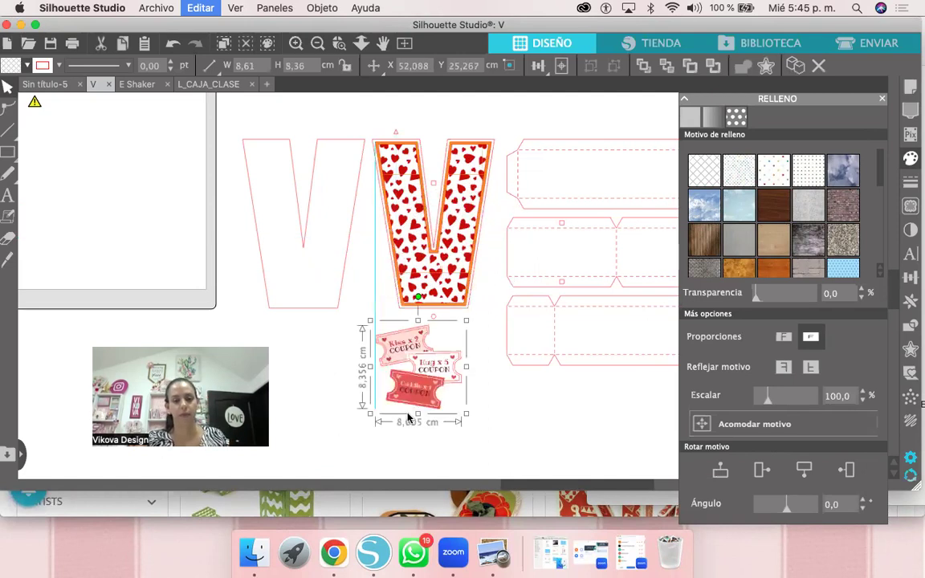
Step: Create a 0.2 cm external offset with rounded corners around the coupon clipart and fill it white
left_click(911, 349)
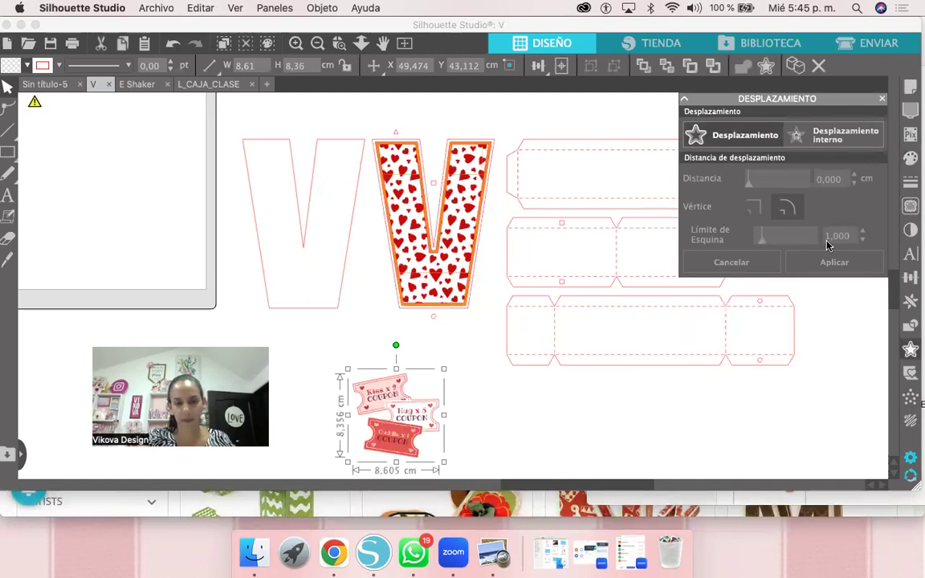
double_click(848, 178)
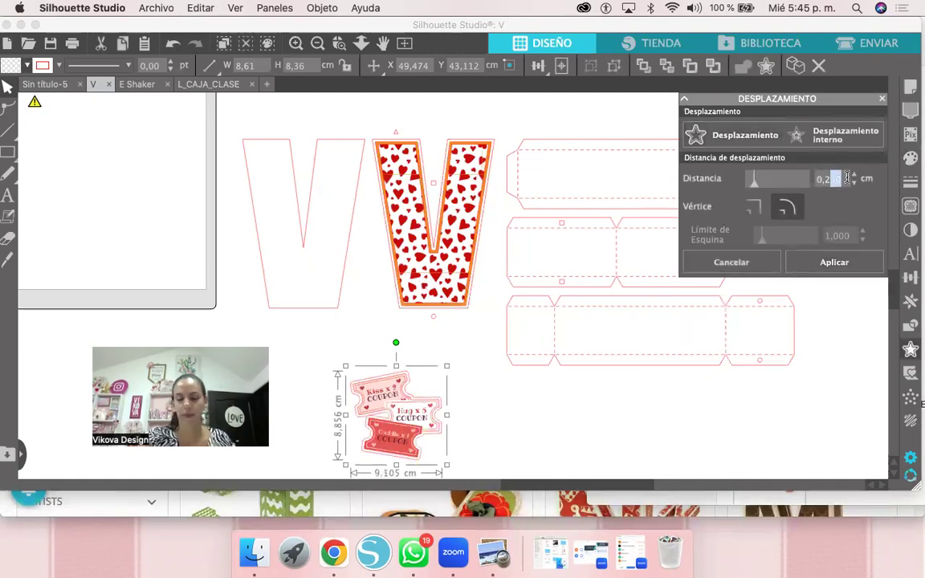
type("00")
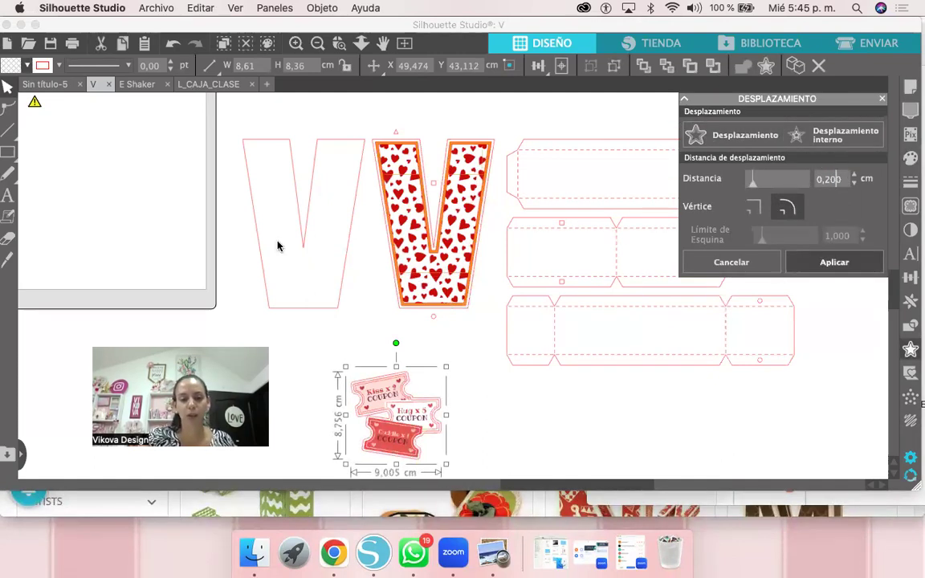
left_click(28, 67)
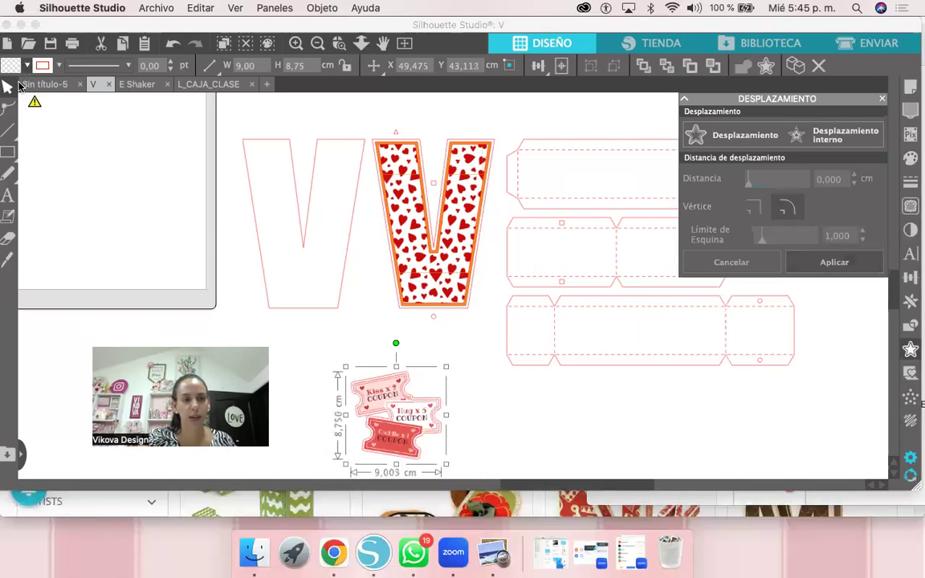
left_click(25, 66)
left_click(488, 442)
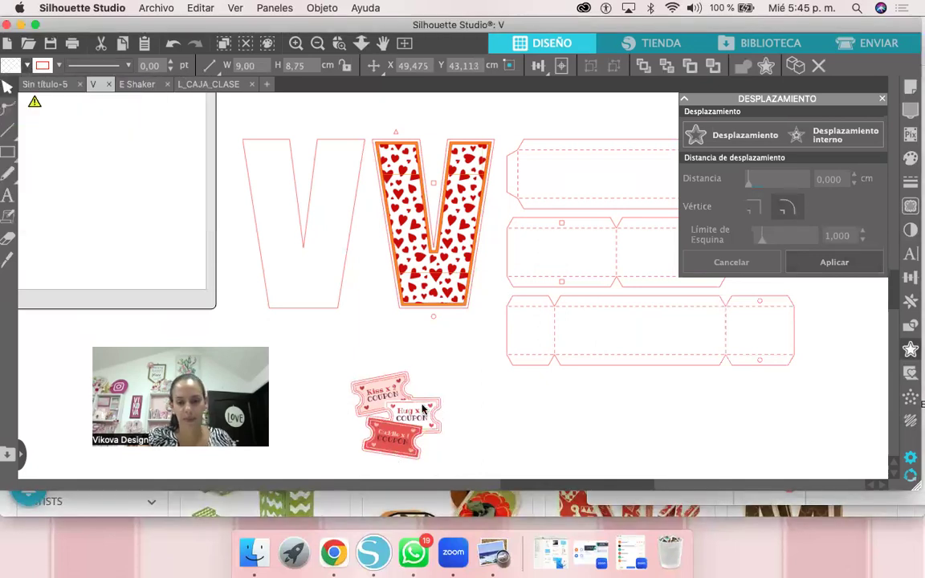
Step: Add a second 0.2 cm external offset with rounded corners around the white coupon border and fill it orange
left_click_drag(418, 406, 434, 402)
key("super+g")
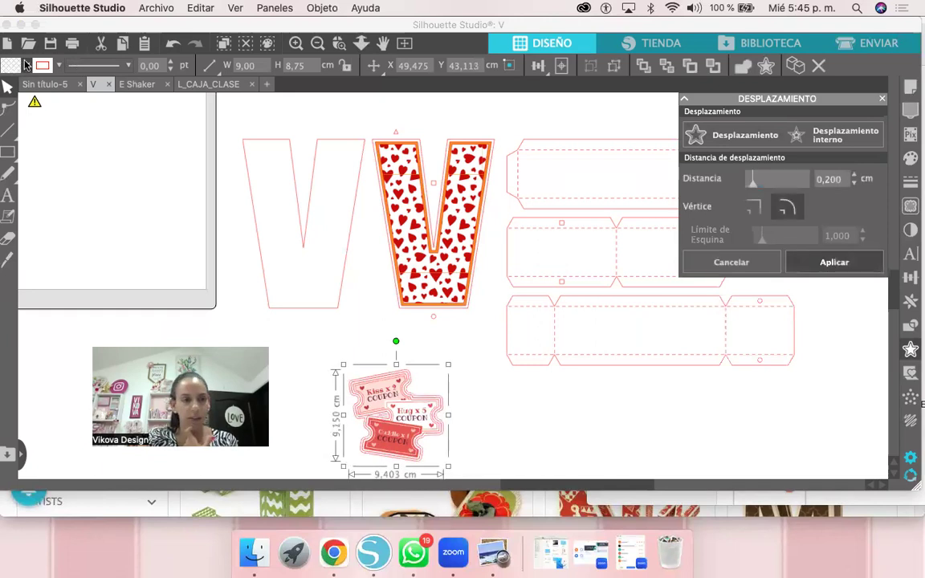
left_click(27, 66)
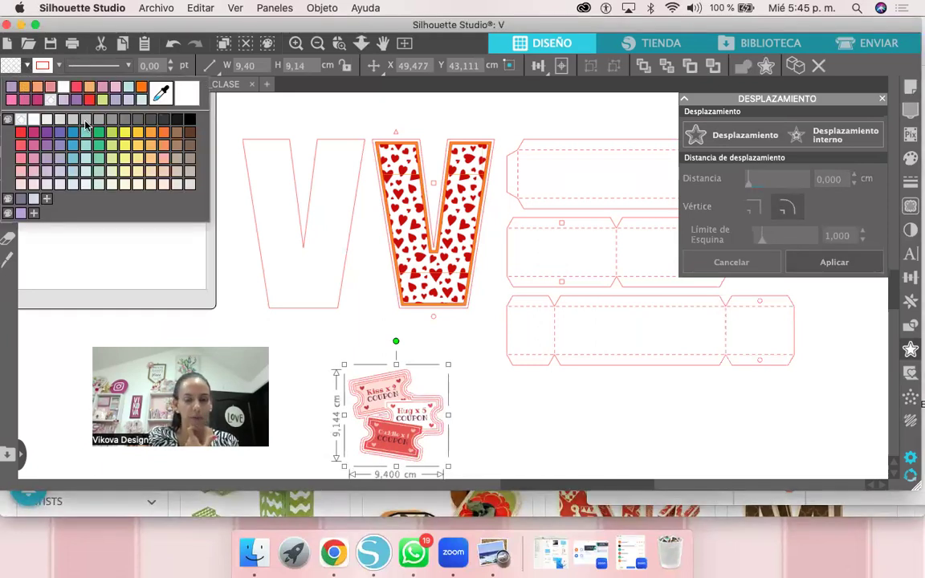
left_click(390, 345)
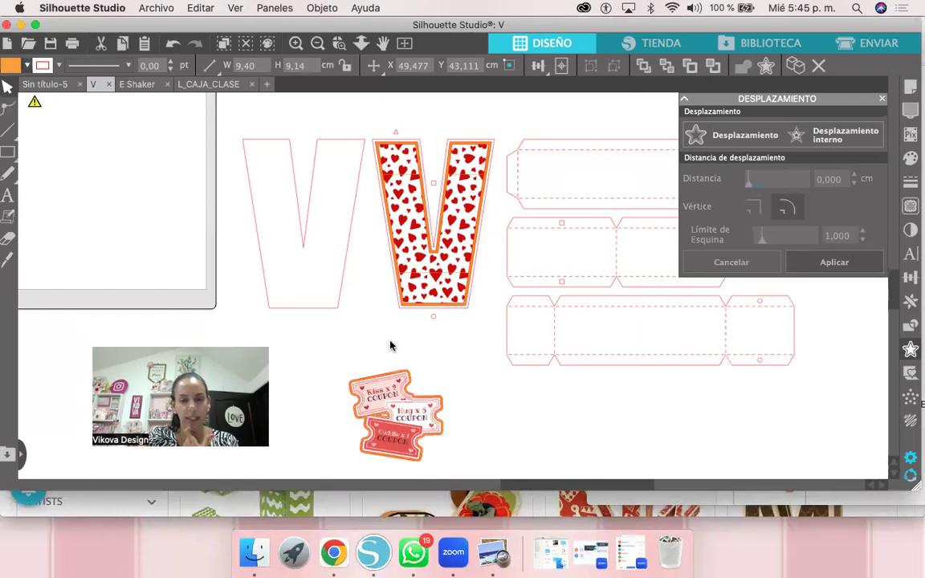
Step: Move the orange backing shape apart from the coupons and set the coupon clipart back on top of it
left_click_drag(414, 436, 458, 452)
left_click(512, 240)
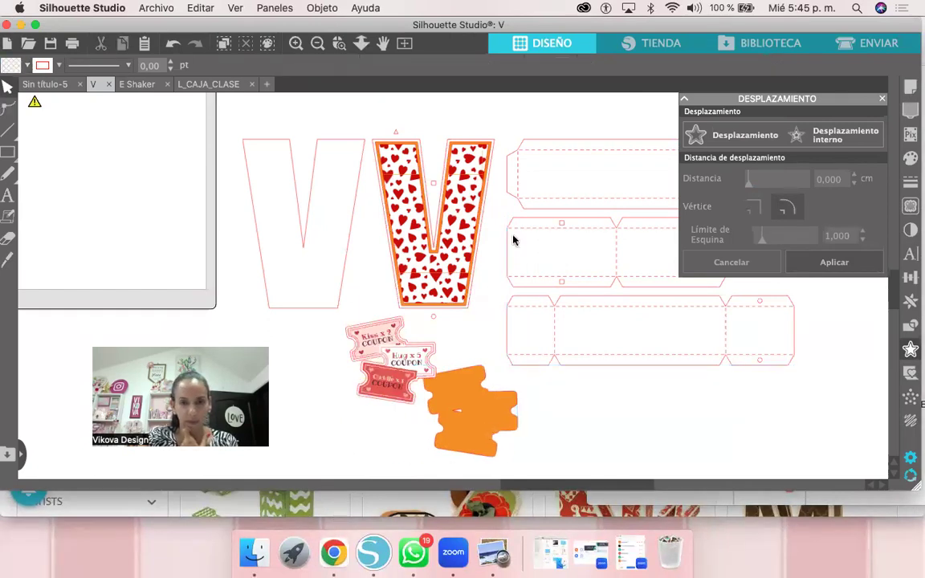
left_click(599, 212)
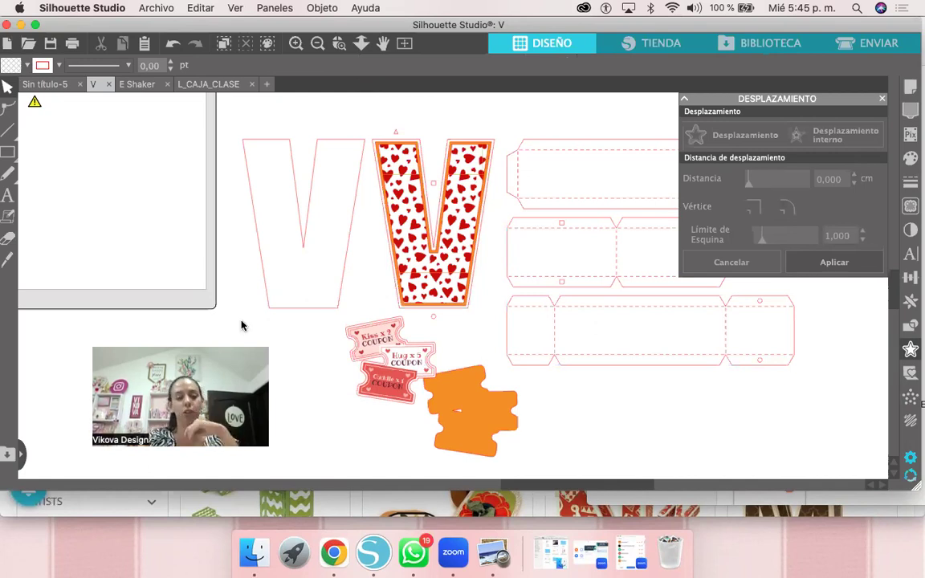
left_click_drag(202, 345, 134, 472)
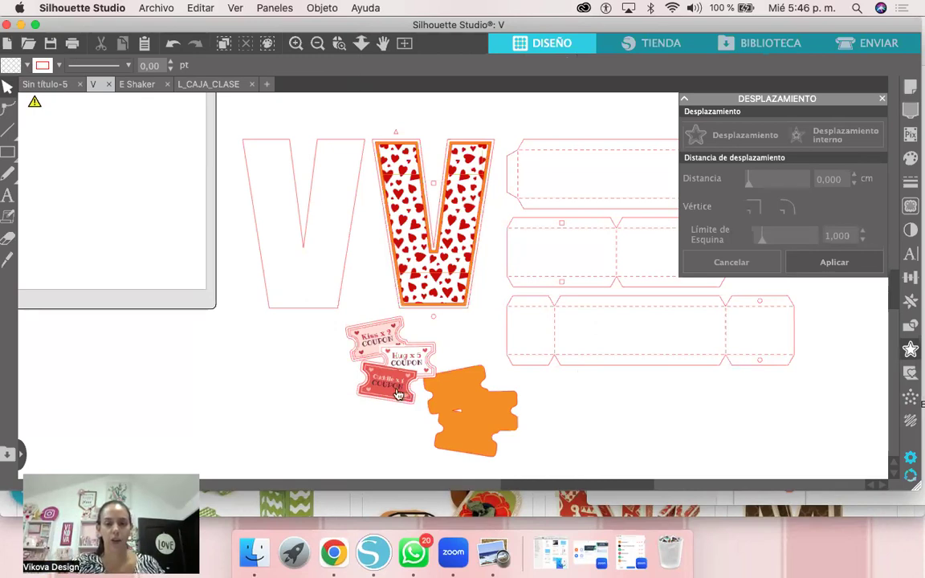
left_click_drag(421, 381, 472, 441)
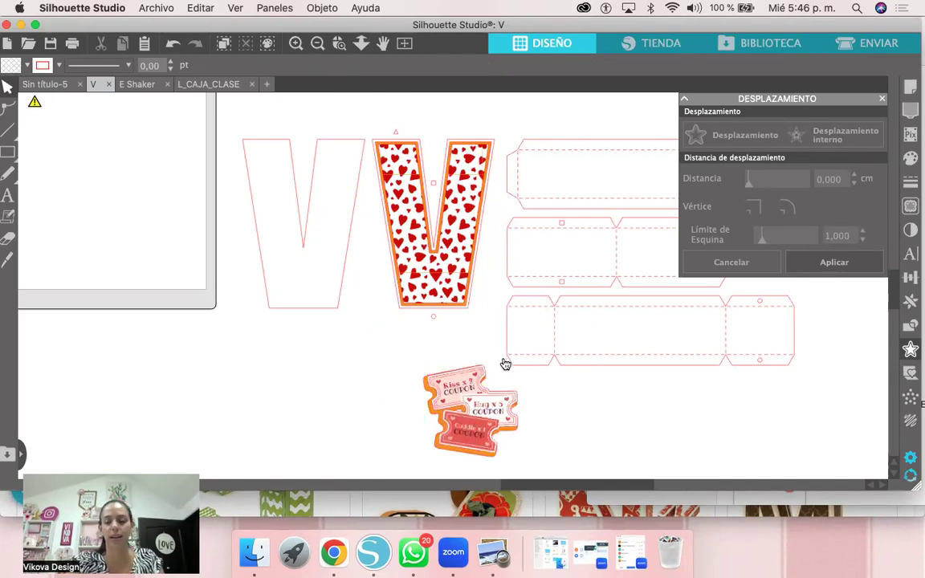
Step: Select the coupon clipart together with its orange backing and move them directly beneath the hearts-filled V
scroll(505, 364, "down", 2)
scroll(502, 364, "down", 2)
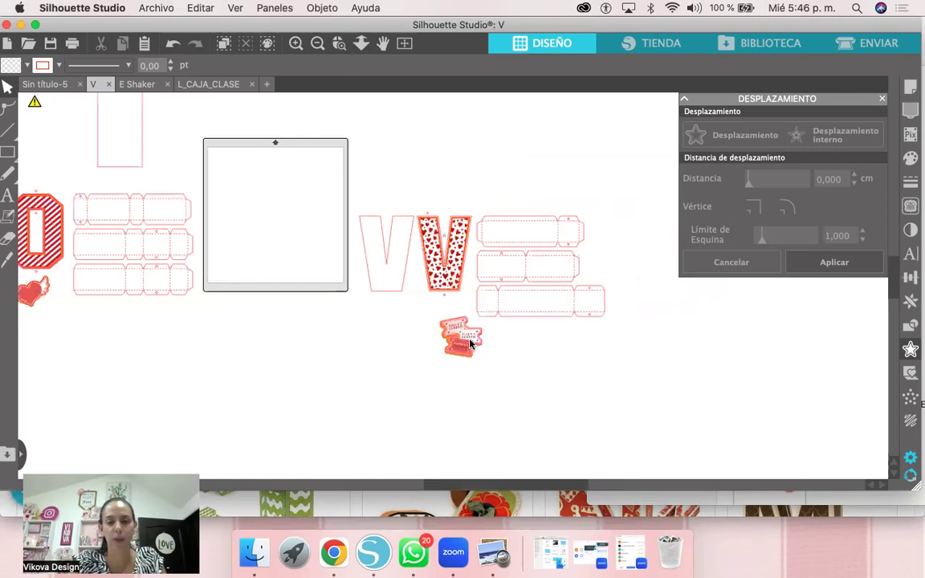
left_click(472, 343)
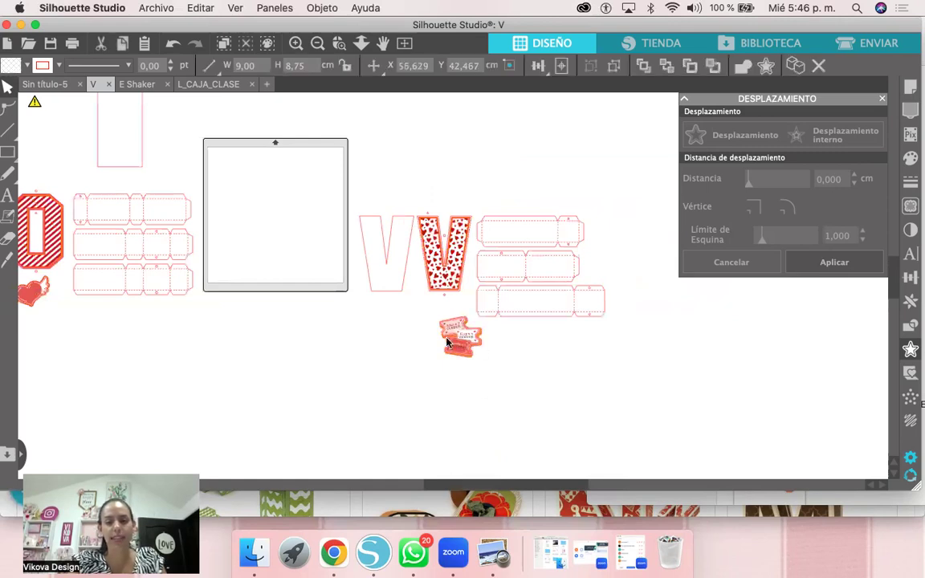
left_click(451, 339)
left_click_drag(446, 335, 435, 315)
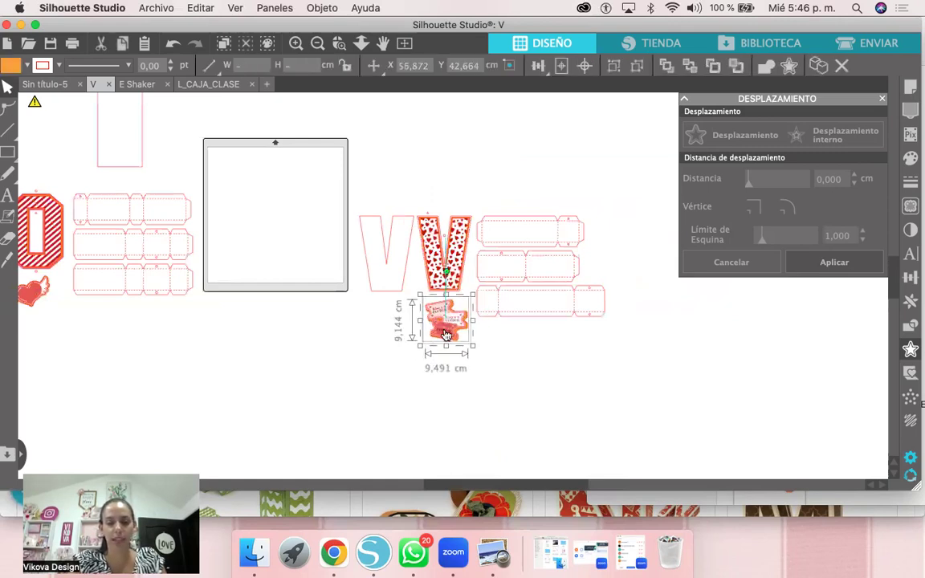
scroll(452, 276, "down", 2)
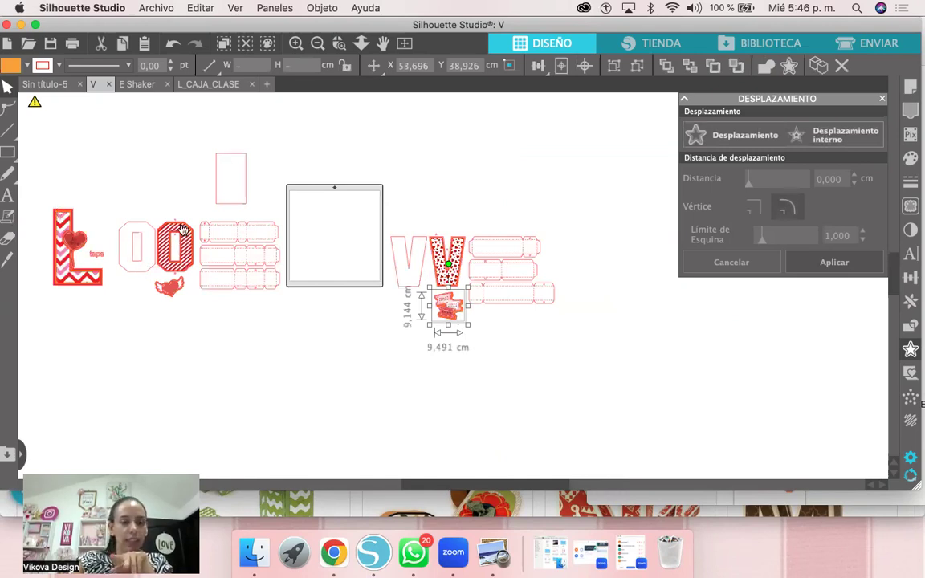
Step: Switch to the E Shaker document, shift the rainbow-filled E slightly down and bring the acetate E outline up against it
left_click(146, 86)
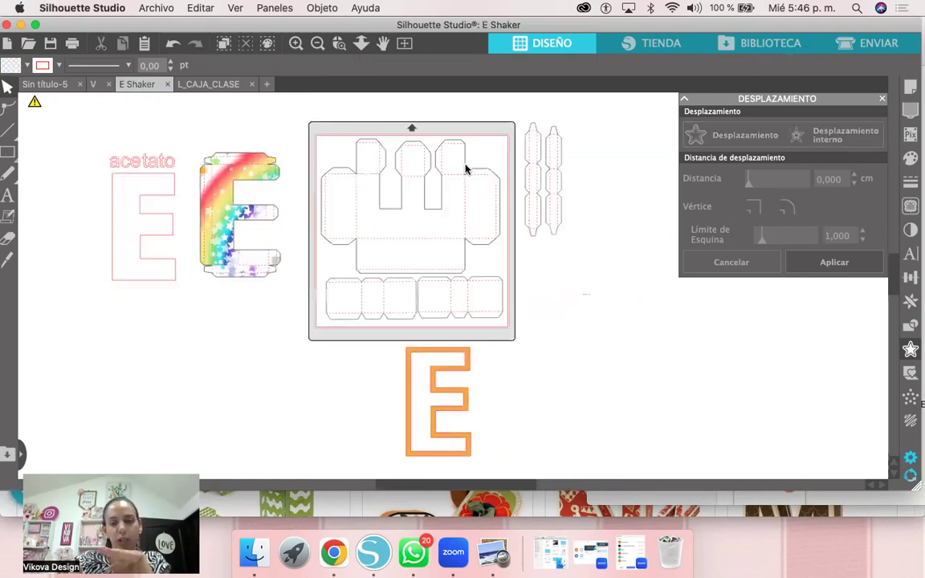
left_click(239, 201)
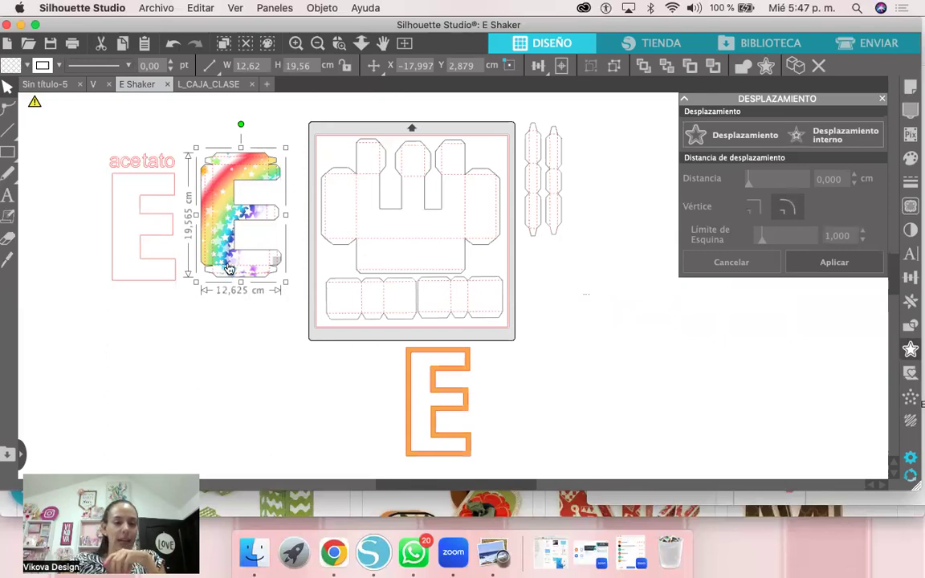
left_click_drag(236, 275, 236, 285)
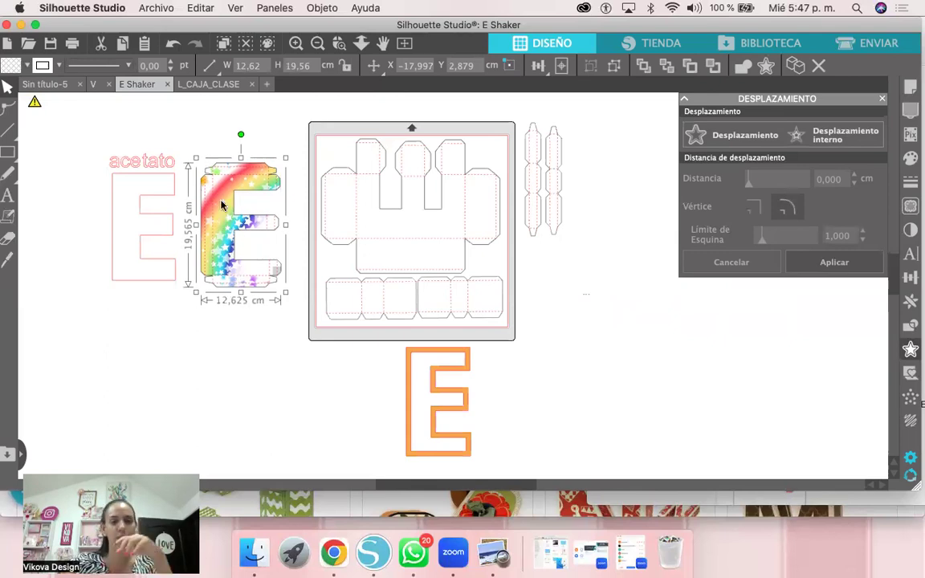
left_click_drag(154, 213, 240, 212)
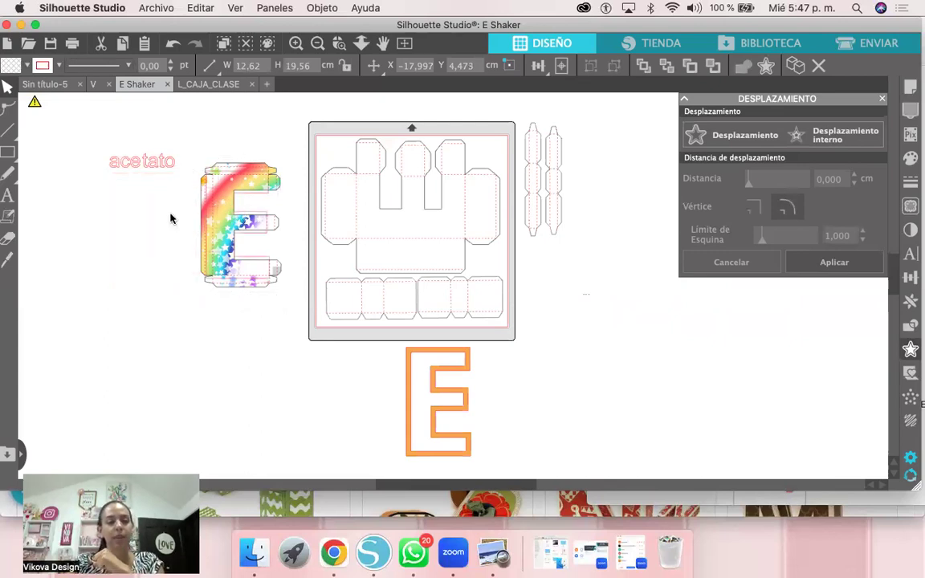
key("super+z")
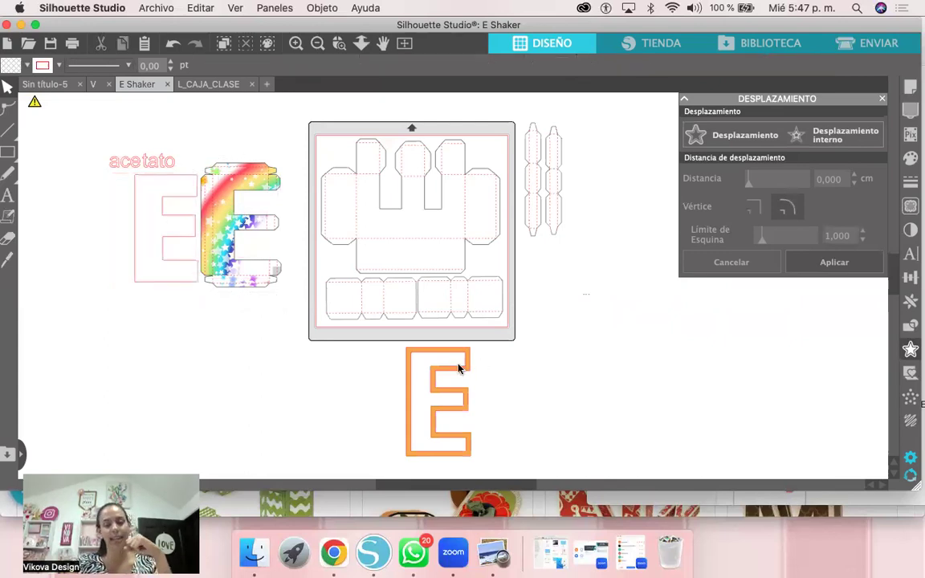
Step: Gather the two narrow side strips and the rainbow-filled E side by side beneath the acetate E outline
left_click_drag(461, 369, 417, 366)
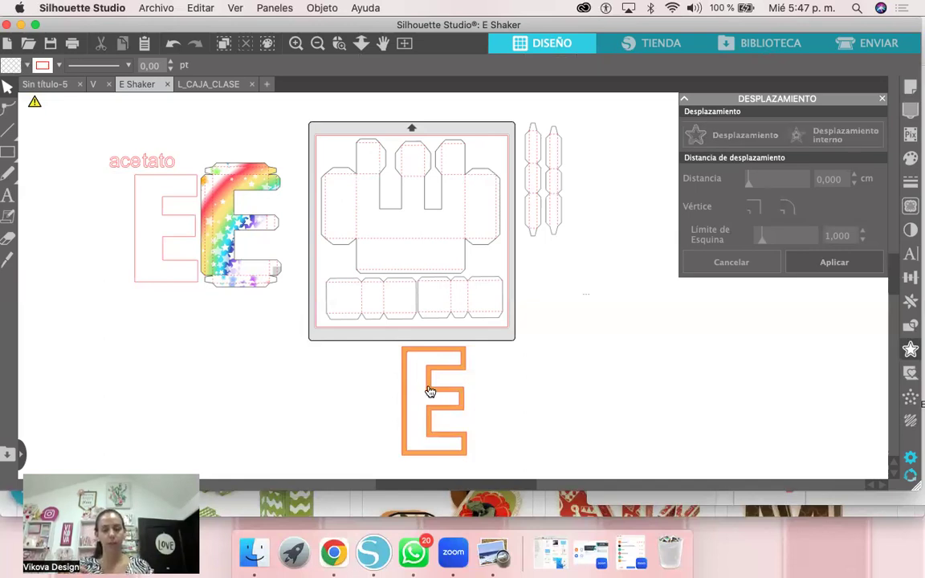
left_click(538, 149)
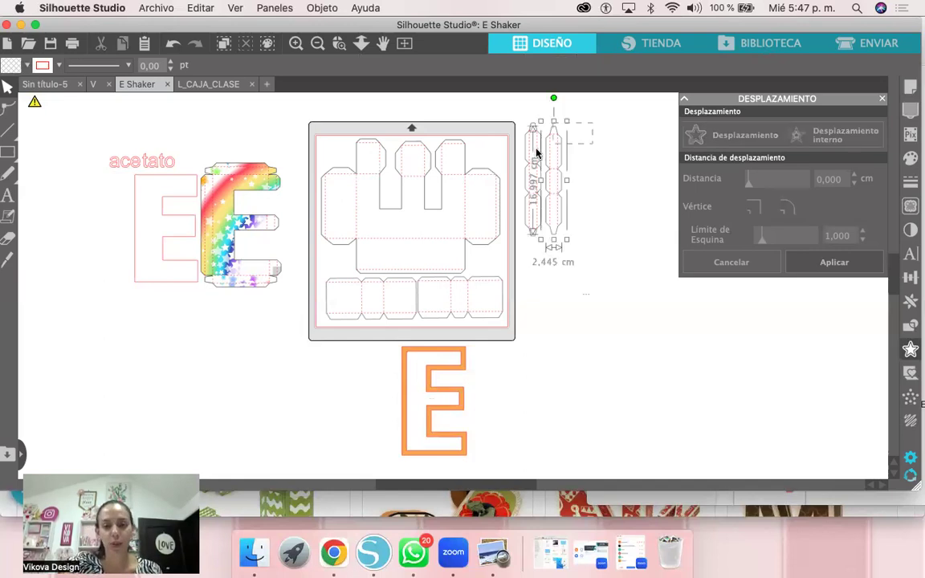
left_click_drag(520, 206, 260, 321)
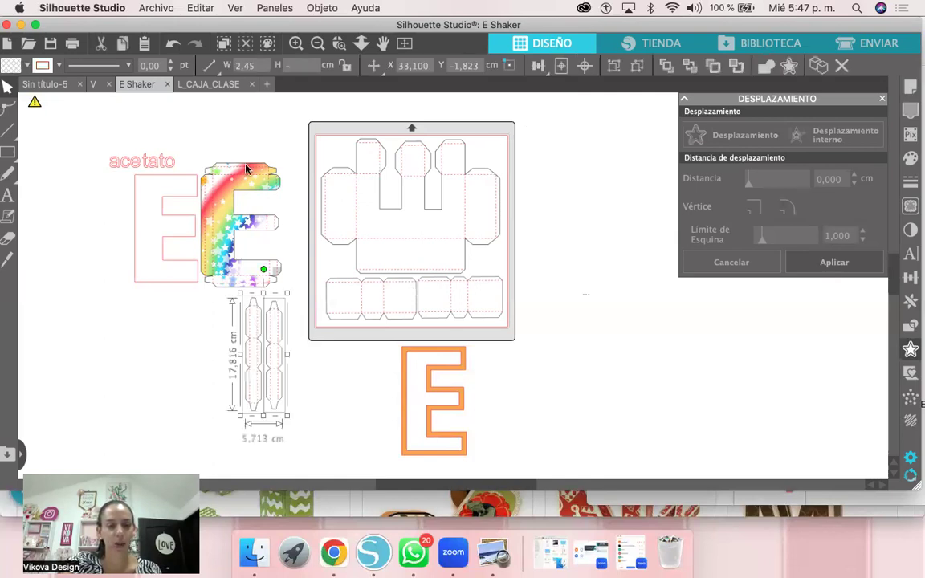
left_click_drag(226, 242, 222, 307)
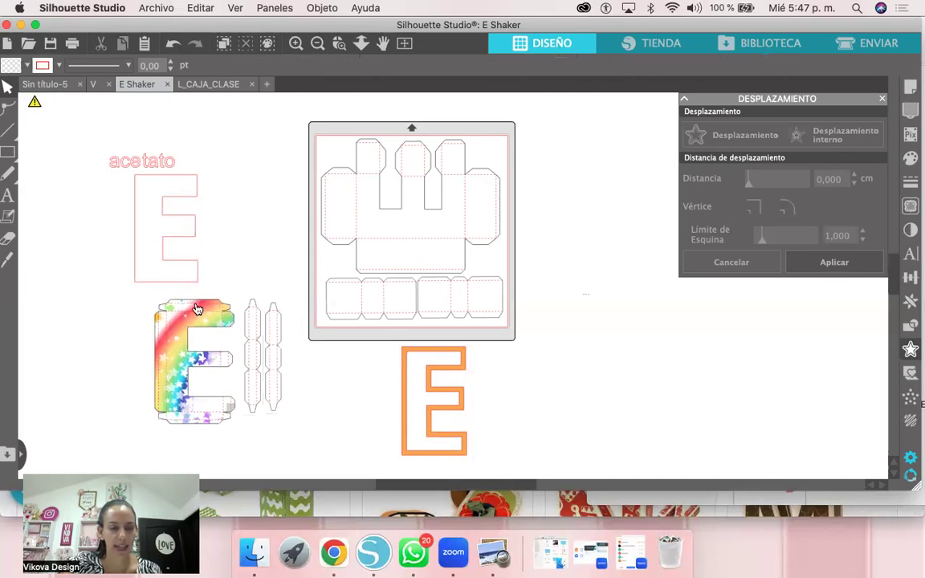
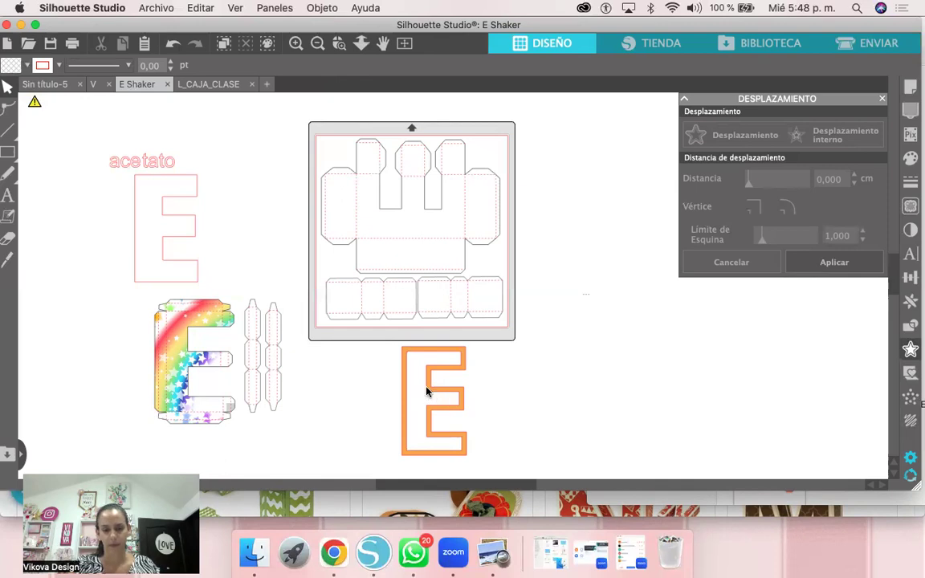
Step: Shift the orange E frame aside and place a copy of the acetate E outline in the empty space beyond it
left_click(438, 396)
left_click_drag(428, 442, 408, 443)
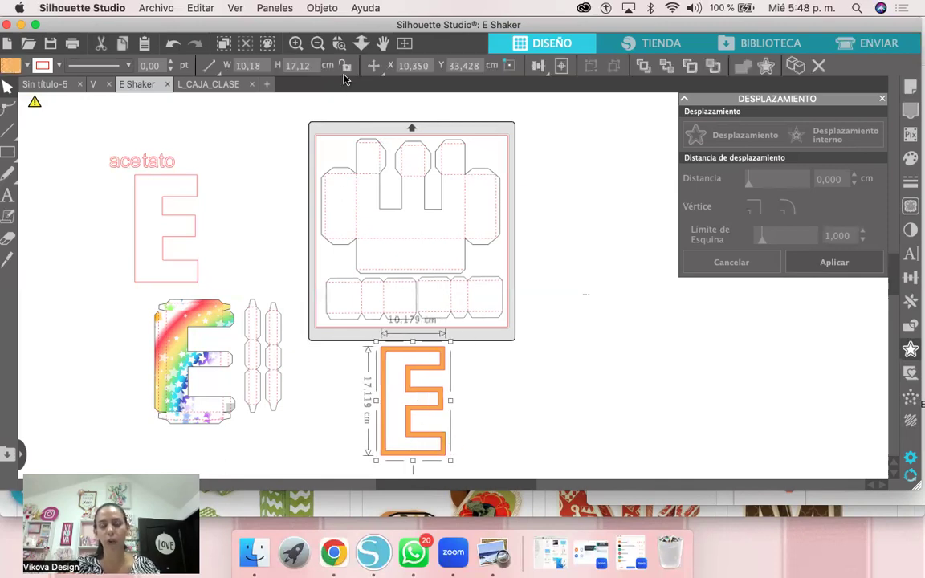
left_click(185, 199)
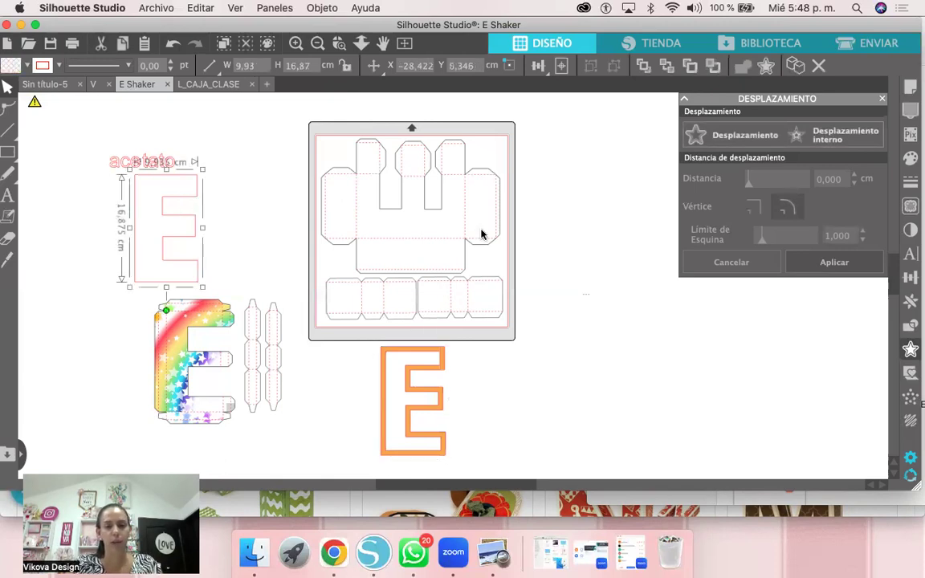
key("super+v")
left_click_drag(640, 325, 642, 325)
scroll(538, 304, "up", 5)
left_click_drag(533, 306, 525, 239)
scroll(447, 109, "down", 1)
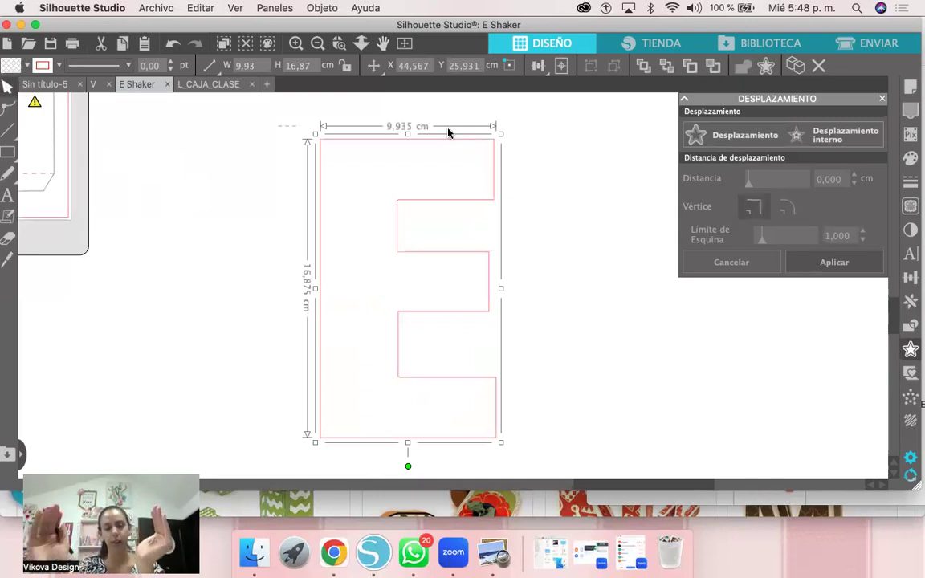
Step: Create an internal offset with square corners inside the copied E outline and set its distance to 1 cm
left_click(835, 139)
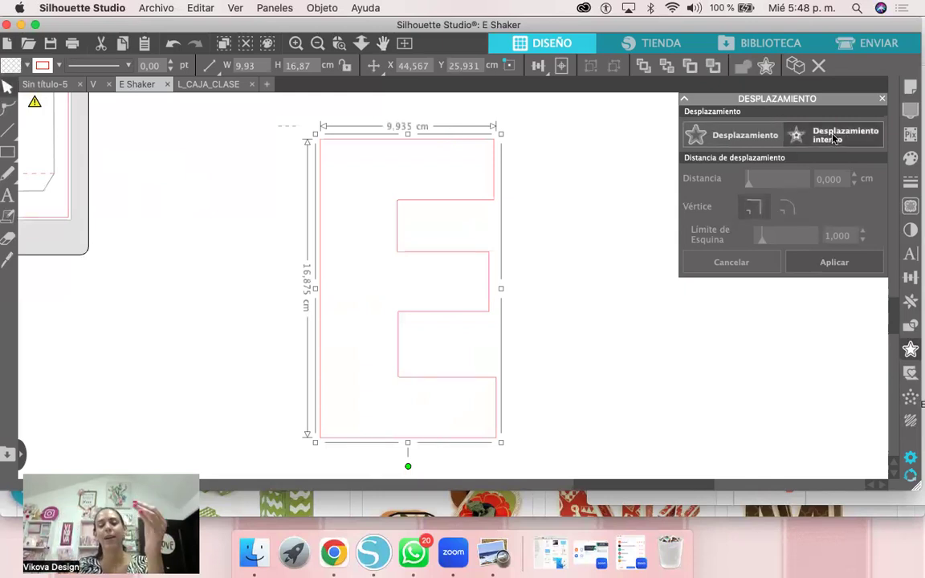
left_click(815, 138)
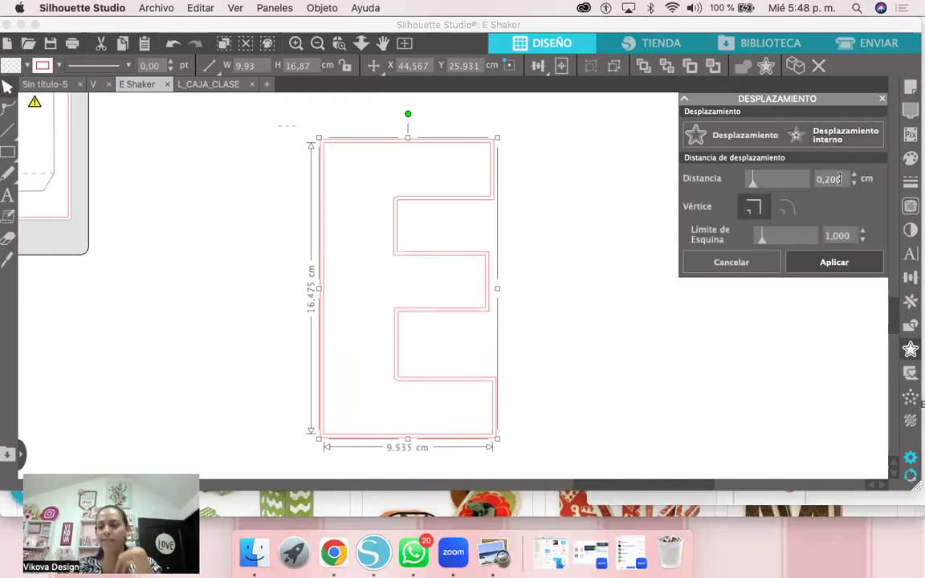
double_click(828, 178)
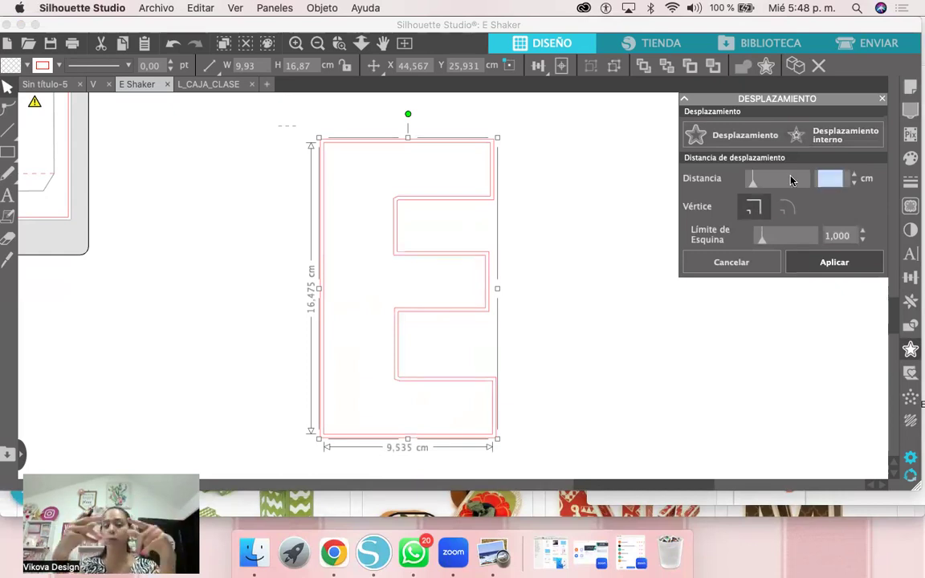
type("1")
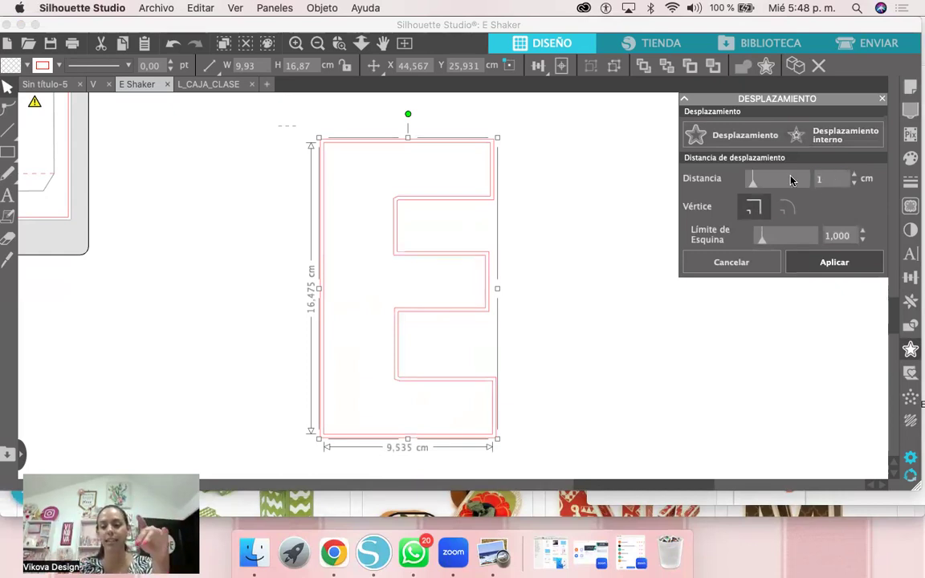
key("Return")
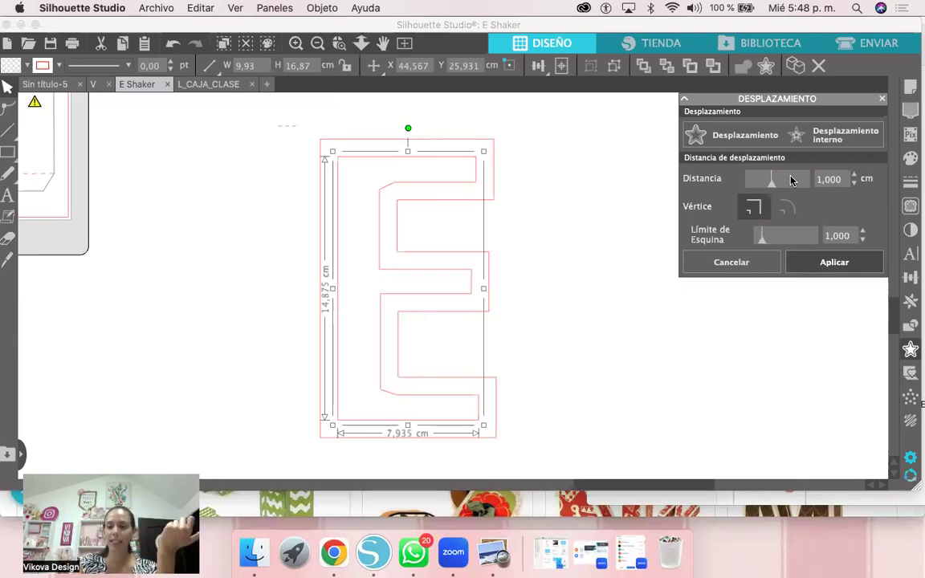
Step: Try a distance of 0.7 cm for the internal offset of the E and settle on 0.8 cm
key("BackSpace")
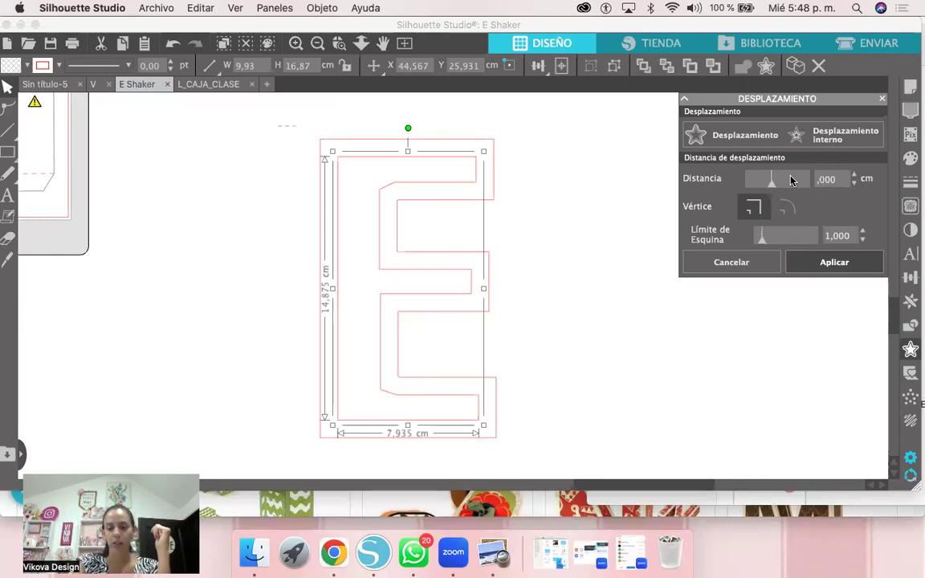
type("0")
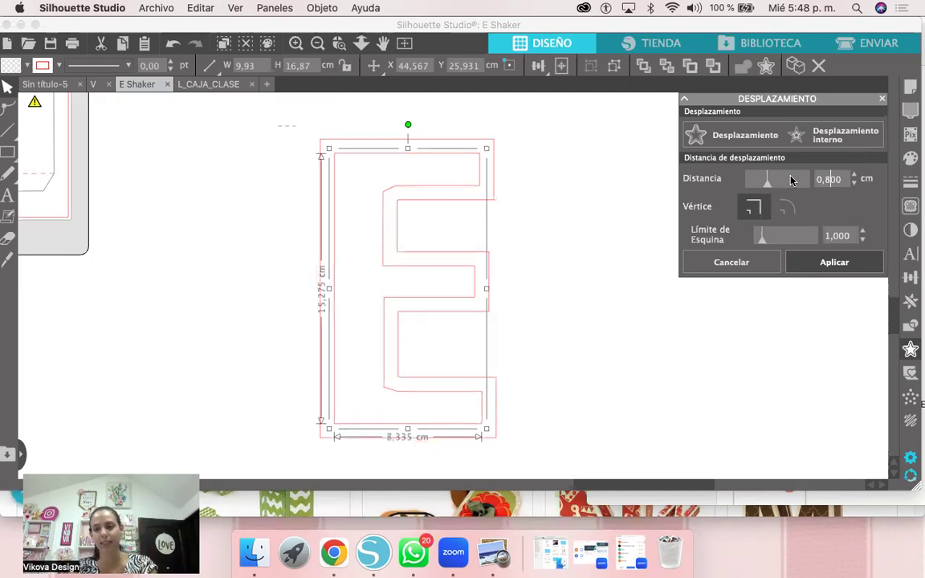
key("BackSpace")
type("7")
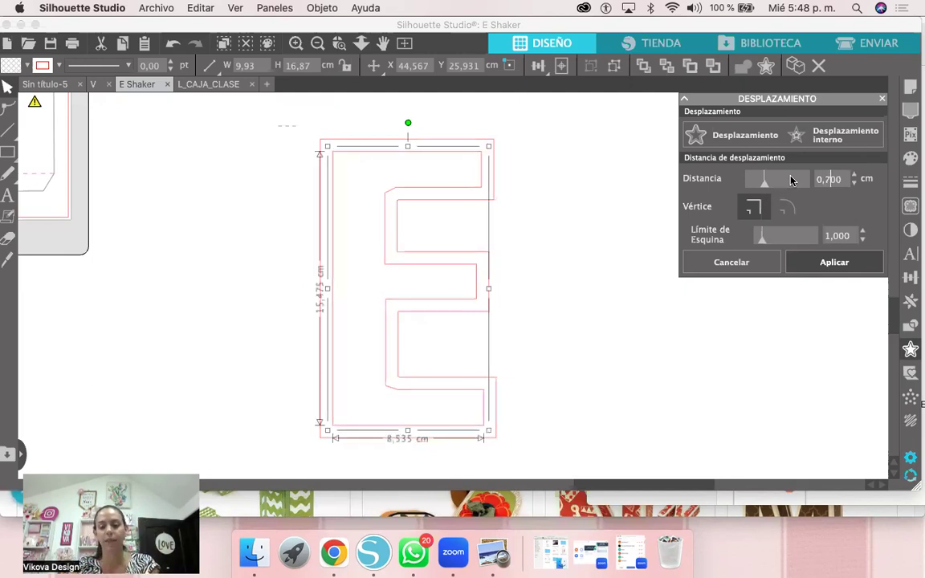
key("BackSpace")
type("8")
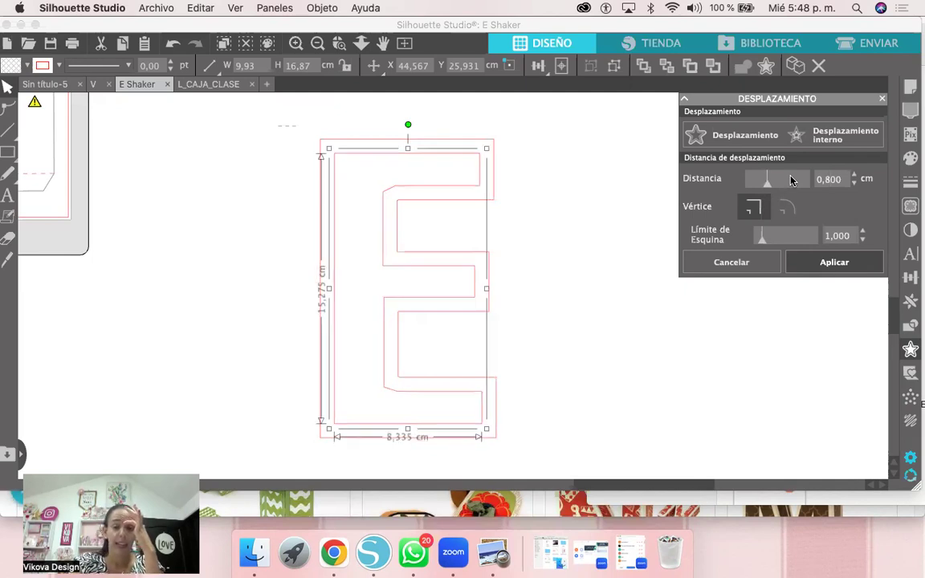
left_click(533, 146)
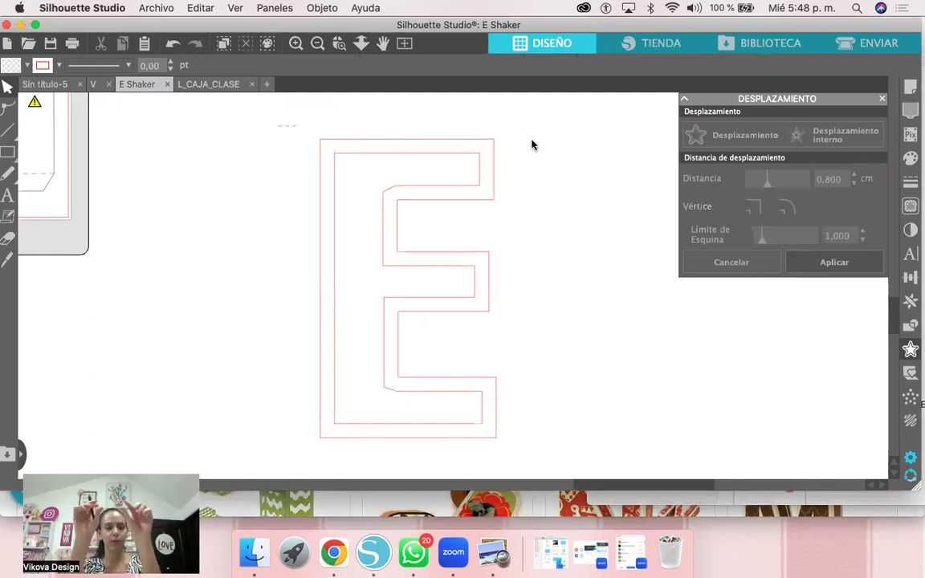
Step: Fill the copied E outline and its inner offset yellow and combine them into a compound path
left_click_drag(550, 127, 438, 191)
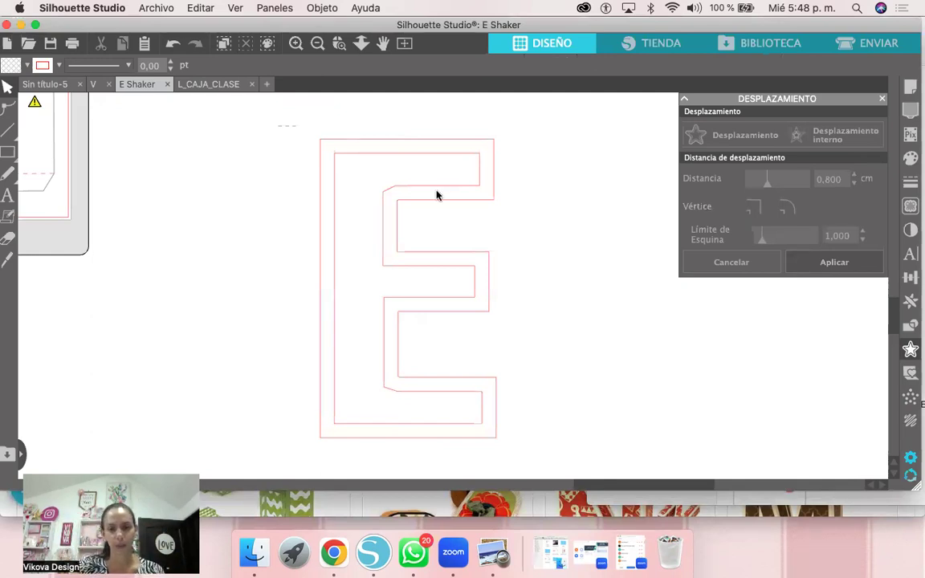
left_click(27, 67)
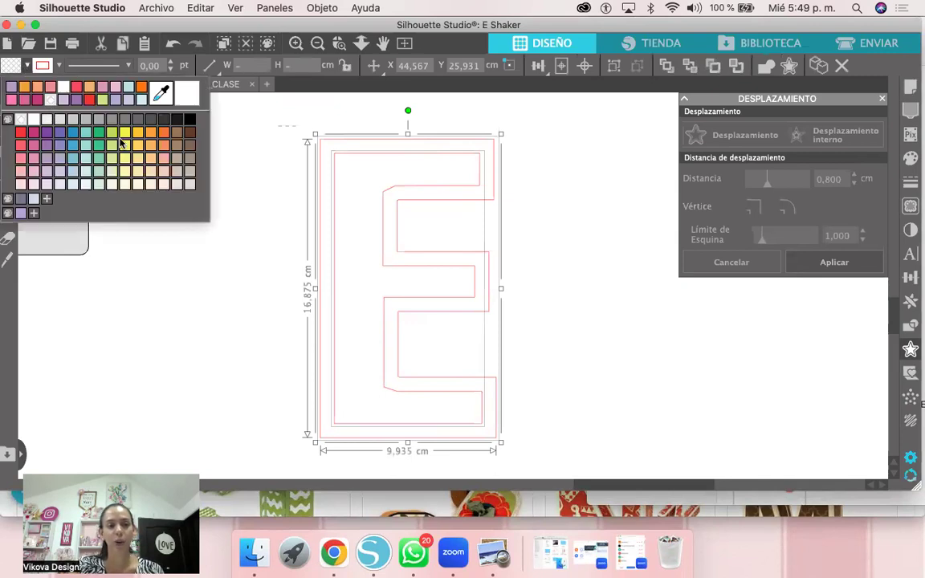
left_click(124, 145)
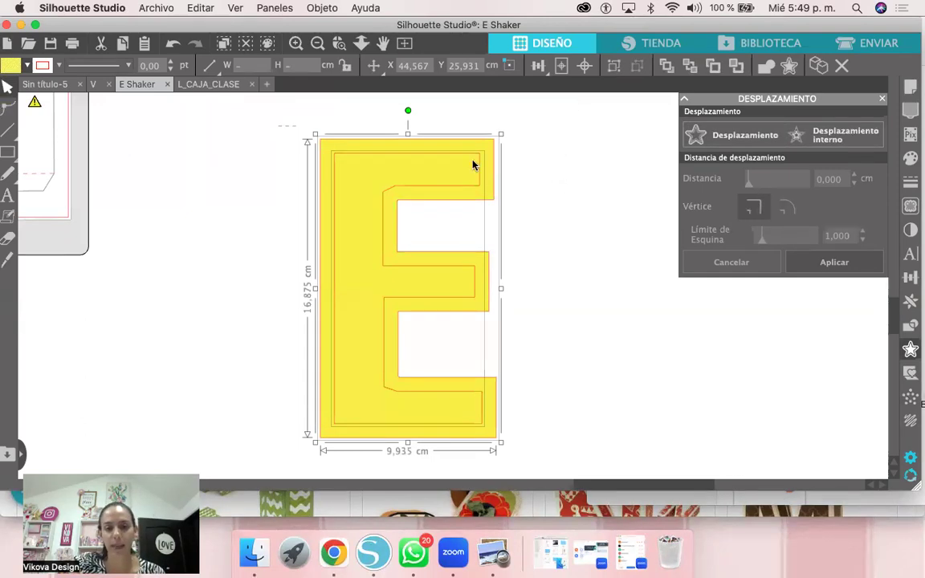
right_click(445, 149)
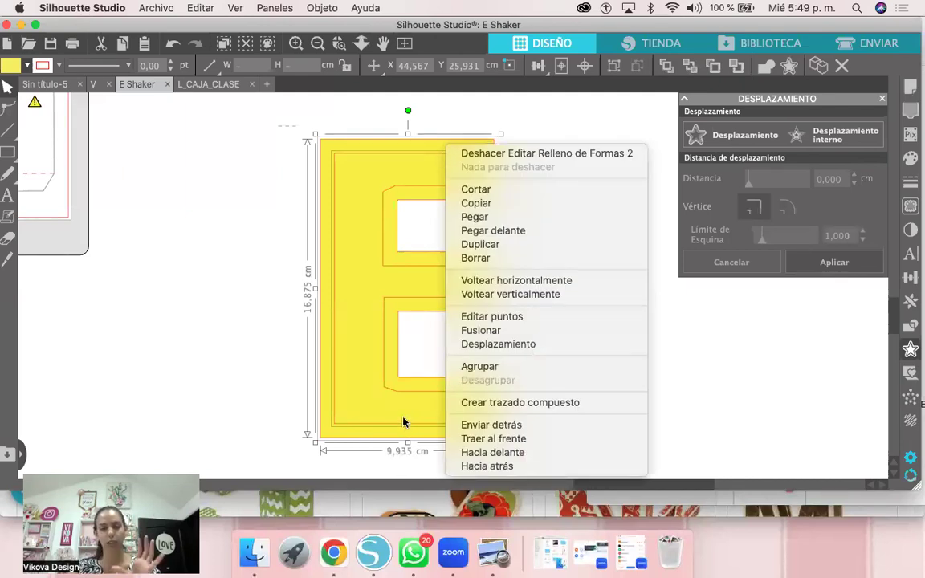
left_click(512, 405)
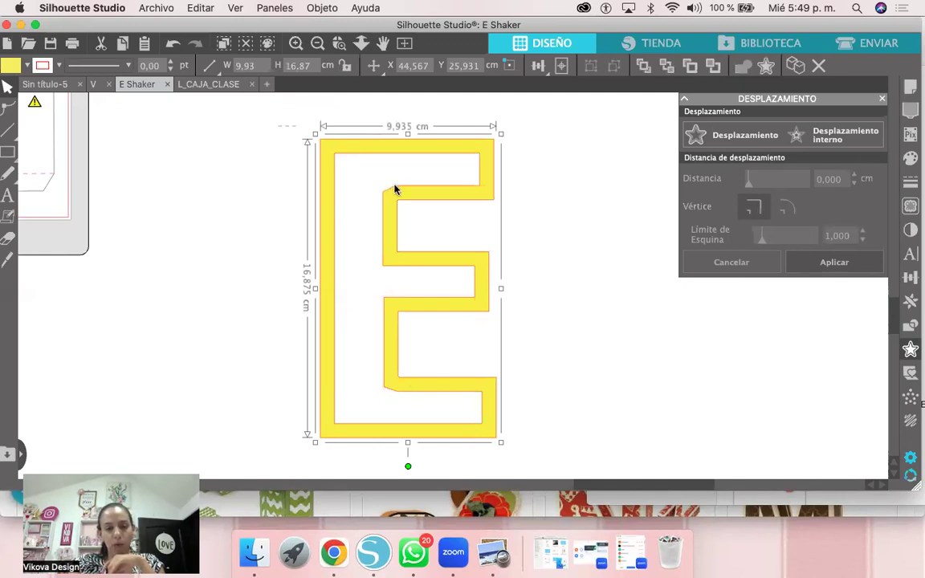
Step: Edit the yellow frame's points and square off the bevelled inner corner beneath the E's upper arm
left_click(6, 109)
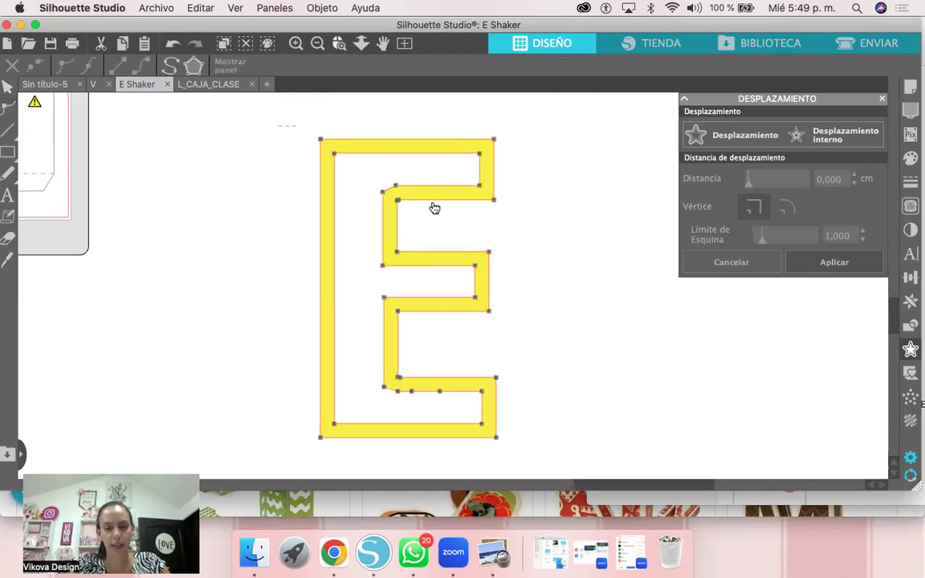
scroll(317, 263, "up", 4)
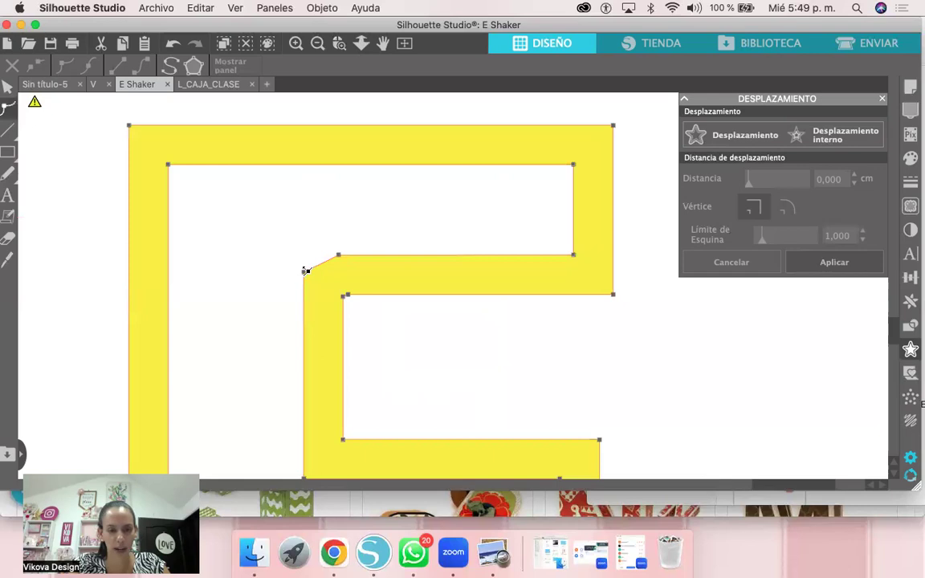
left_click(304, 262)
left_click_drag(303, 262, 302, 257)
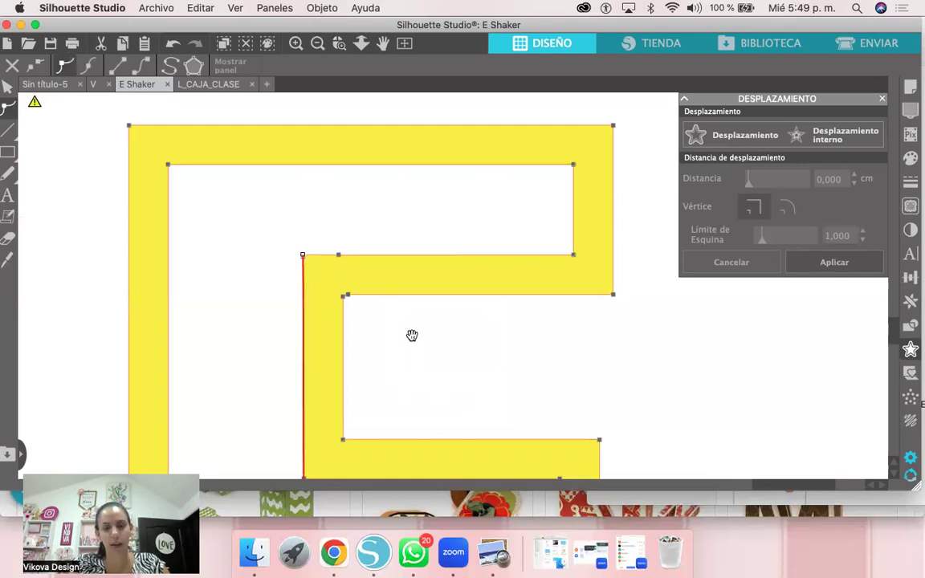
Step: Square off the bevelled inner corner at the E's lower arm and finish editing the frame's points
scroll(413, 143, "down", 3)
scroll(372, 415, "down", 3)
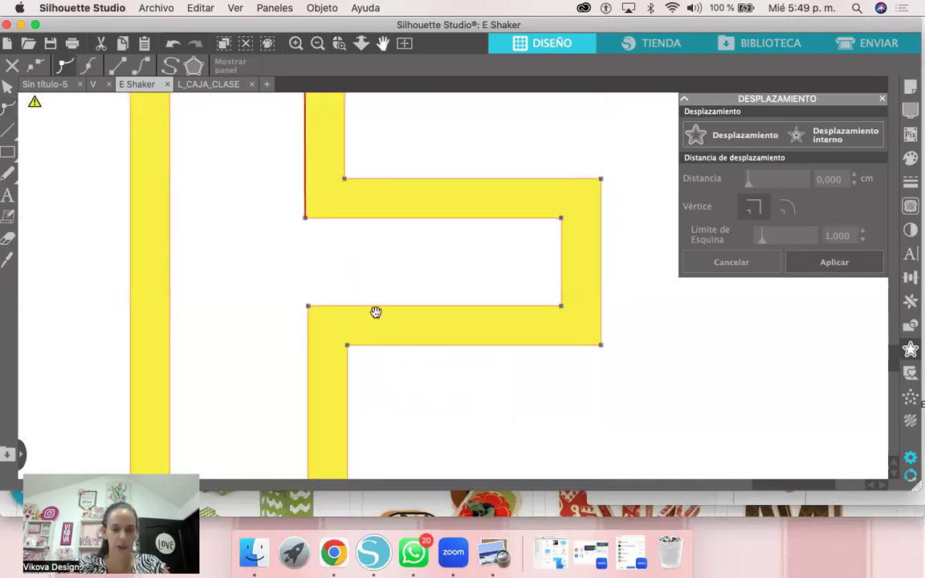
scroll(376, 308, "down", 3)
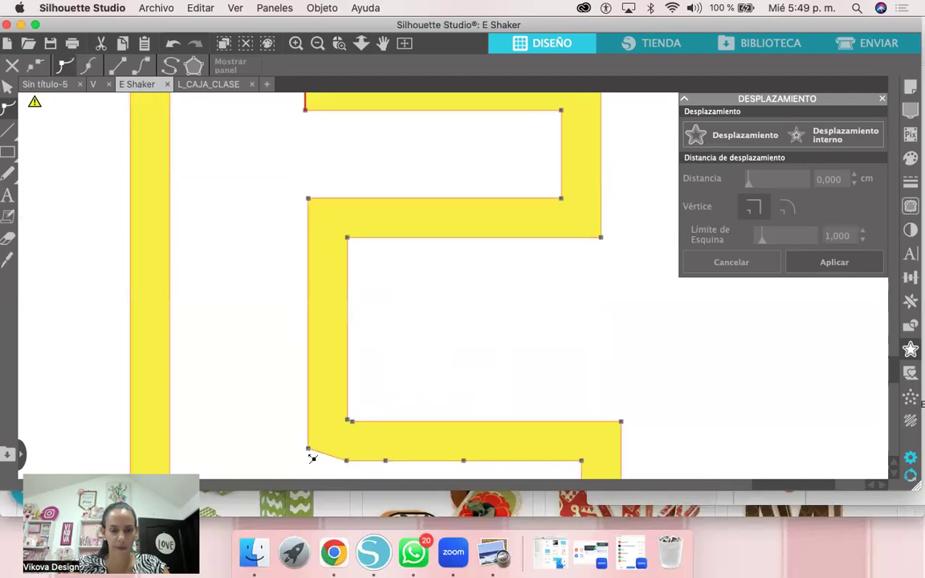
left_click_drag(309, 448, 308, 462)
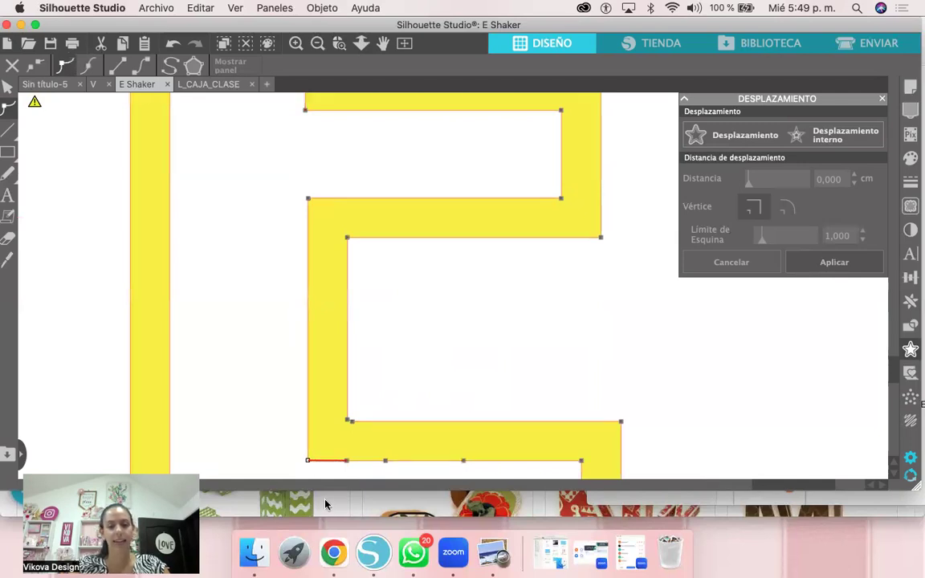
left_click(448, 297)
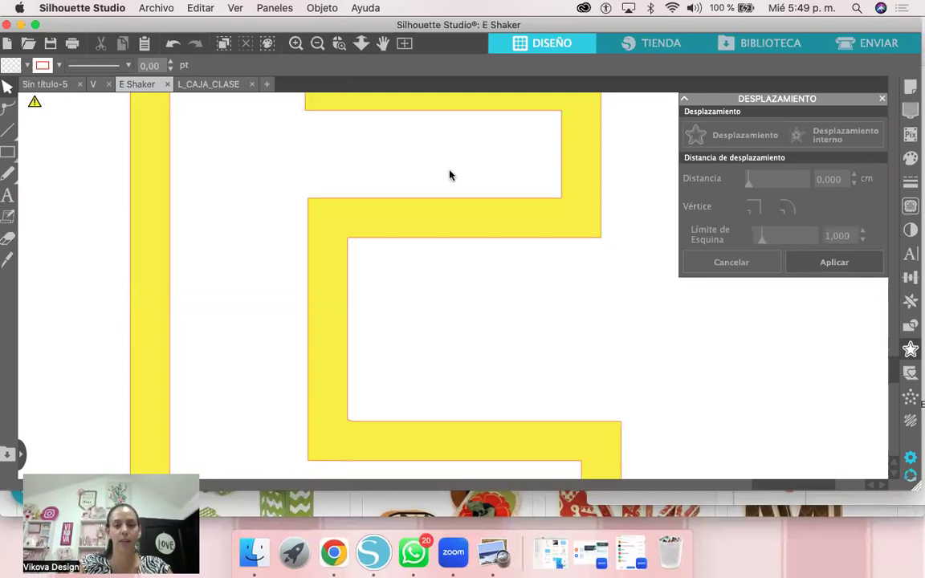
Step: Move the yellow E frame closer beside the orange E frame below the page
scroll(452, 175, "down", 2)
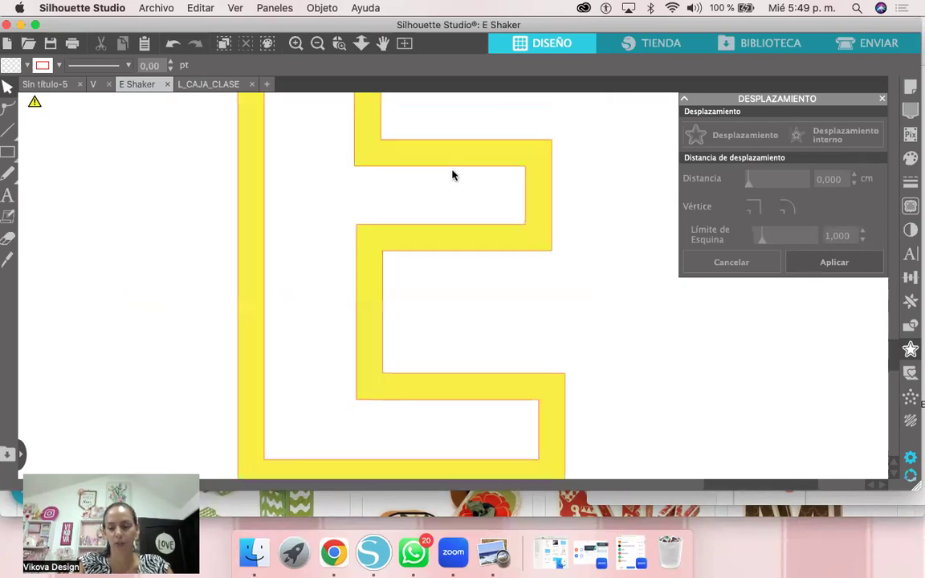
scroll(452, 175, "down", 2)
scroll(452, 175, "down", 3)
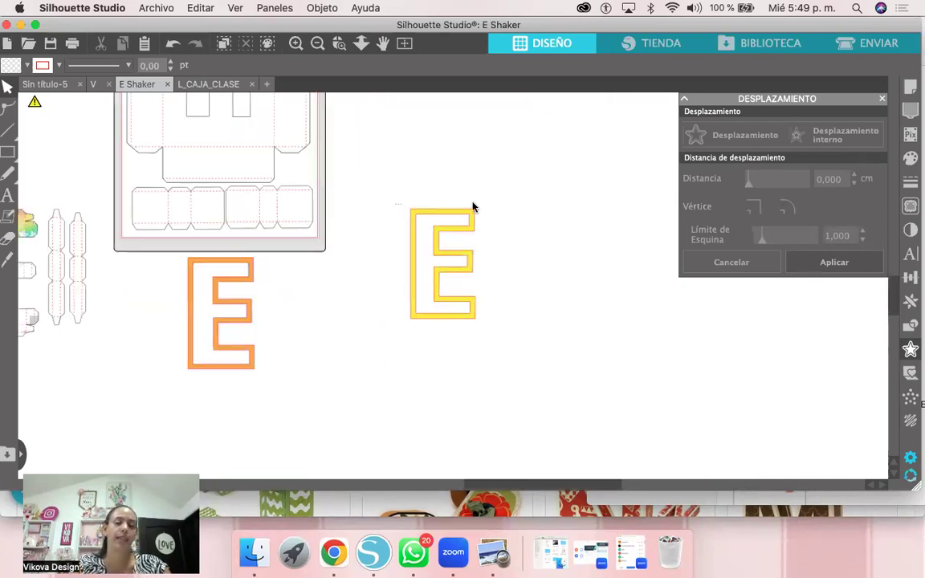
left_click_drag(444, 250, 221, 299)
key("super+z")
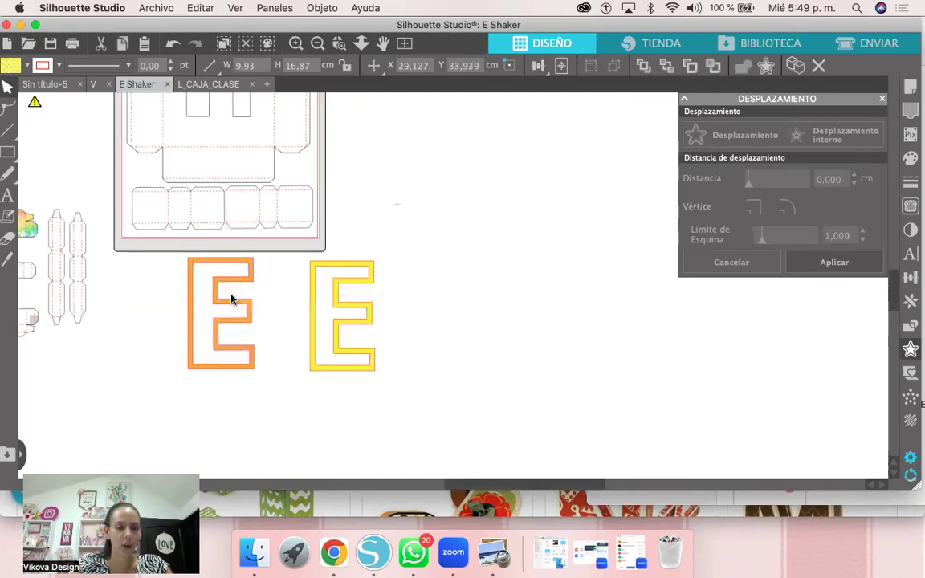
left_click(236, 298)
Step: Start an internal offset of the orange E frame and try distances of 0.3 cm and 0.1 cm
scroll(472, 211, "up", 3)
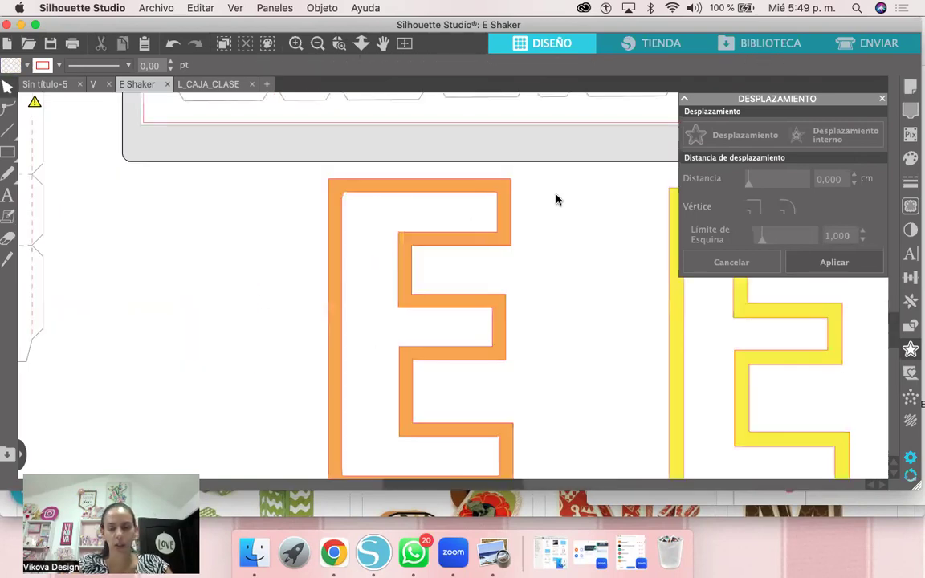
left_click(492, 215)
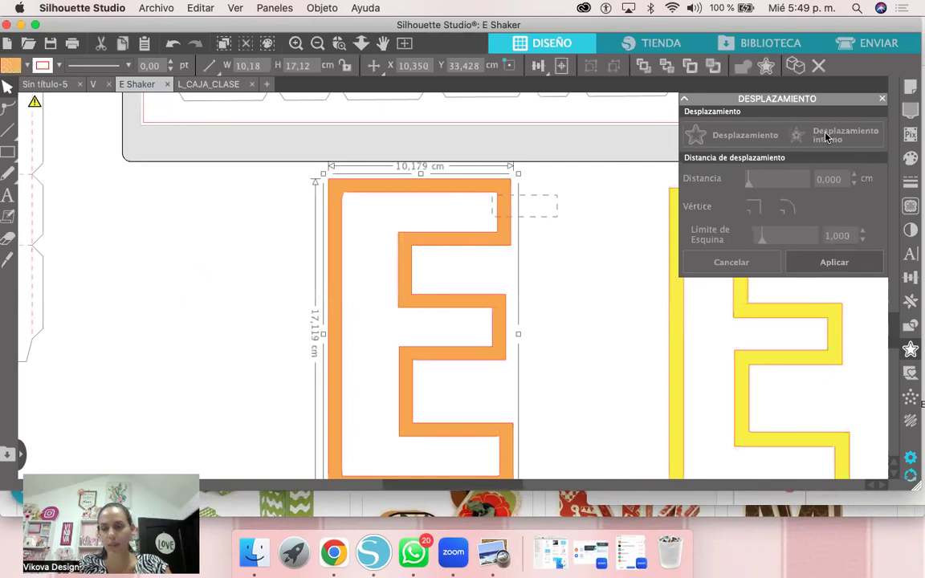
left_click(824, 139)
left_click_drag(824, 178, 858, 184)
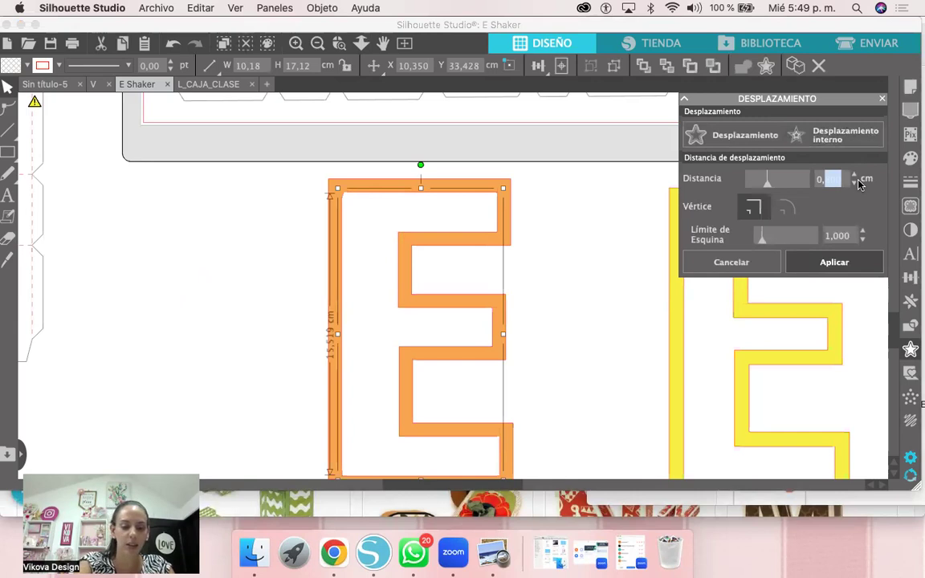
left_click(856, 182)
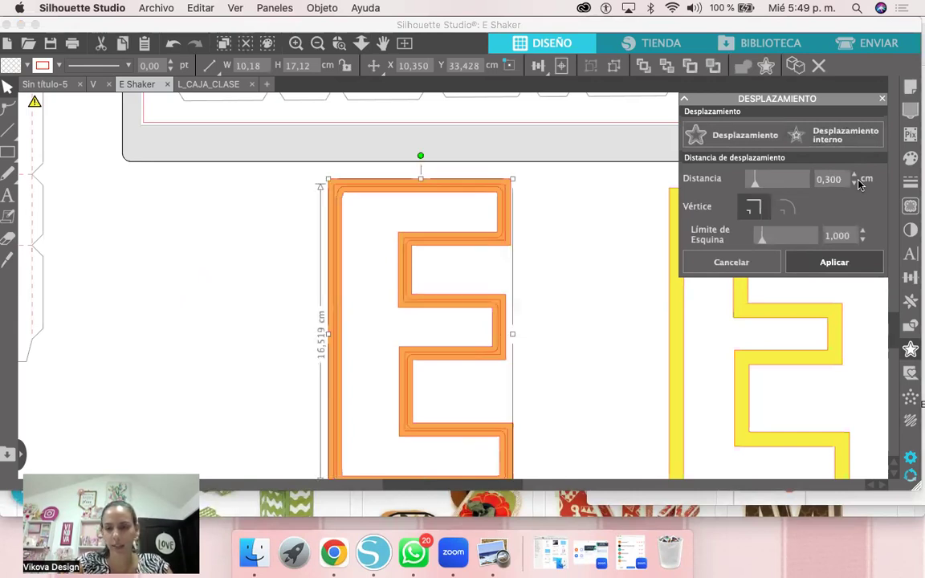
double_click(858, 184)
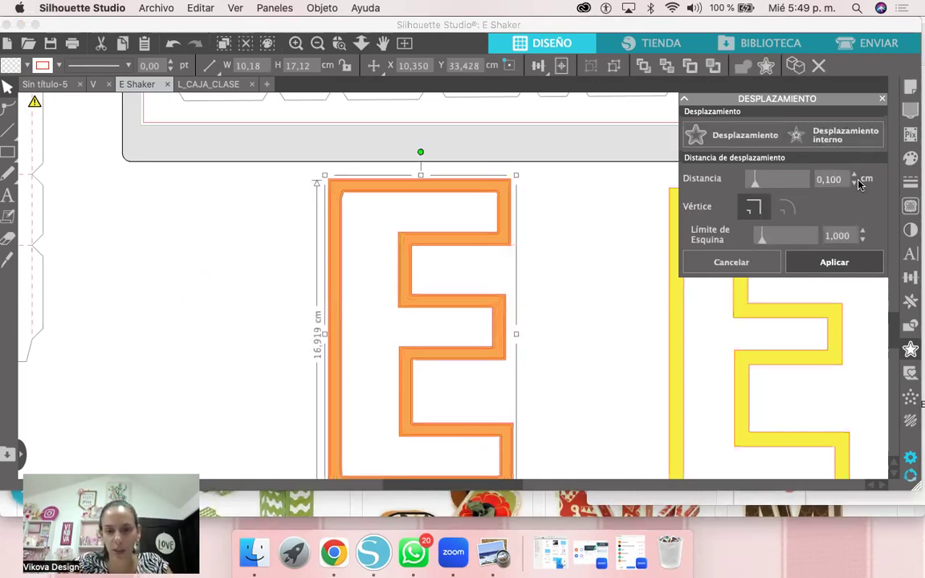
Step: Try a distance of 0.4 cm for the orange frame's internal offset, then apply it at 0.2 cm
key("BackSpace")
type("2")
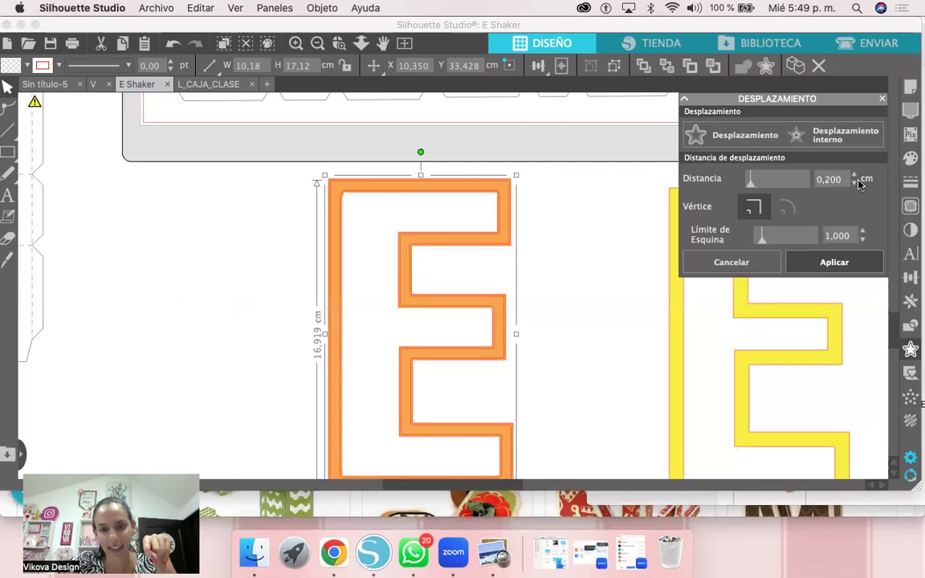
key("Return")
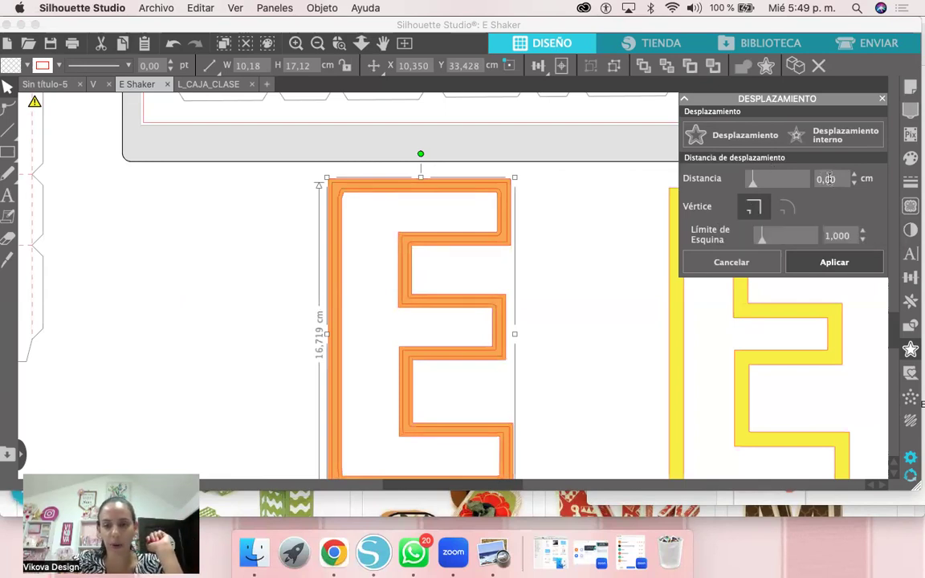
type("1")
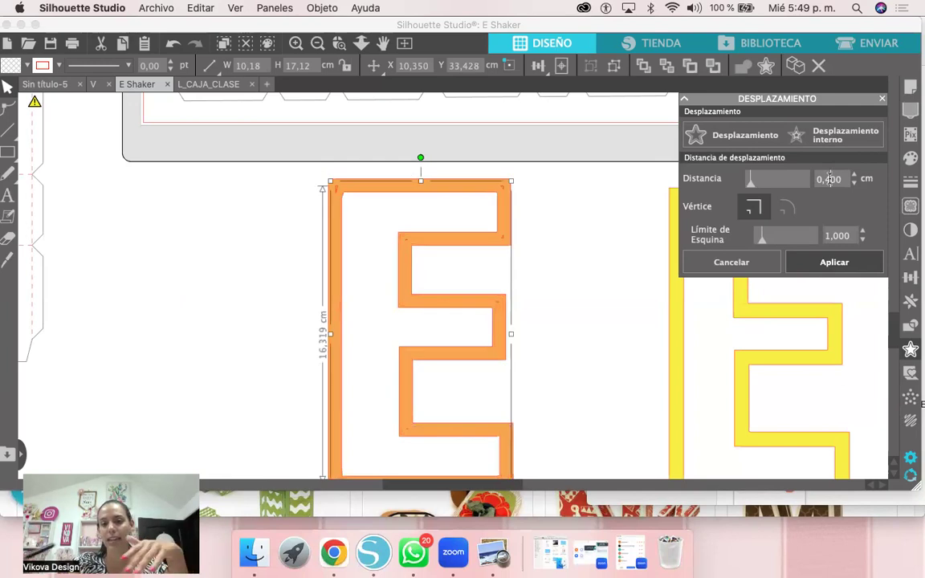
key("BackSpace")
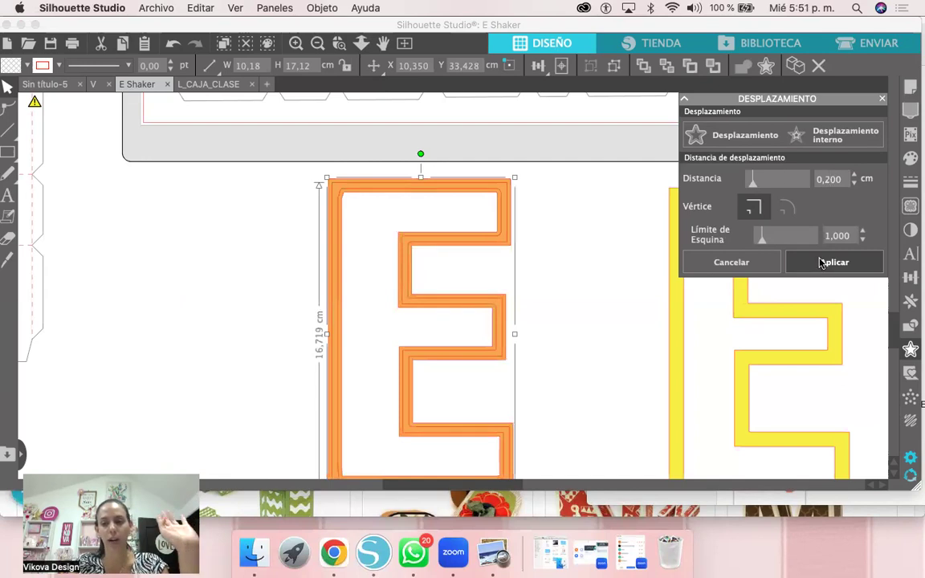
left_click(824, 266)
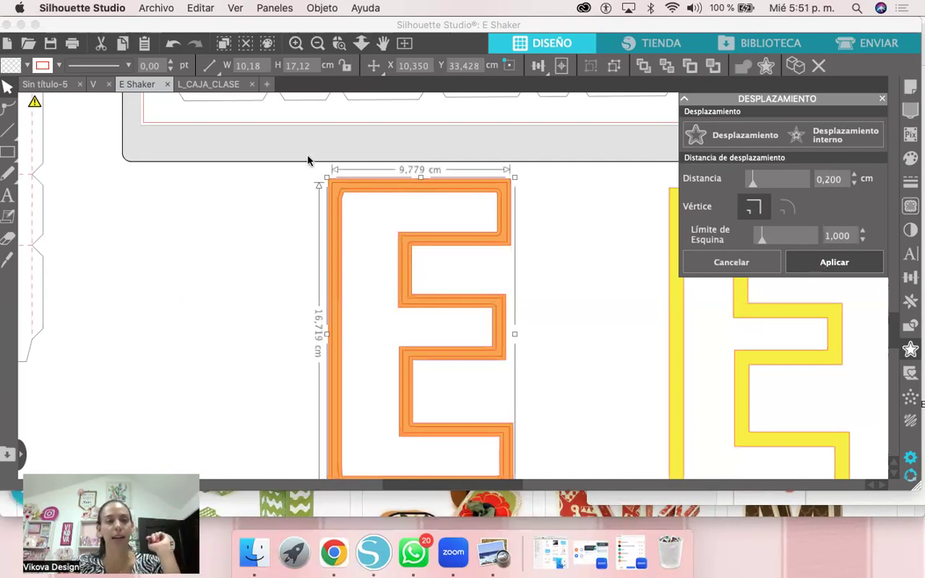
Step: Fill the orange frame's inner offset with pink, then change the fill to yellow
left_click(27, 65)
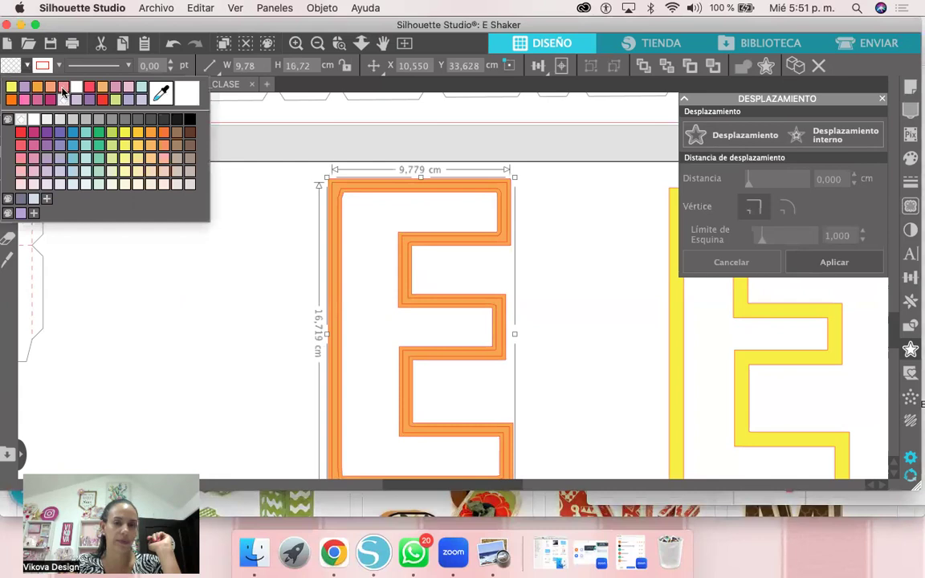
left_click(64, 86)
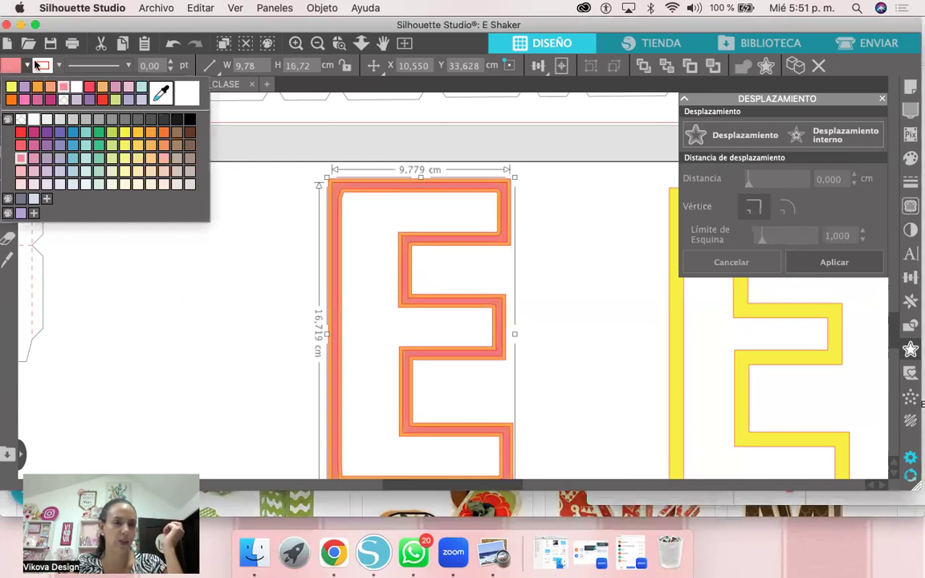
left_click(28, 65)
left_click(28, 65)
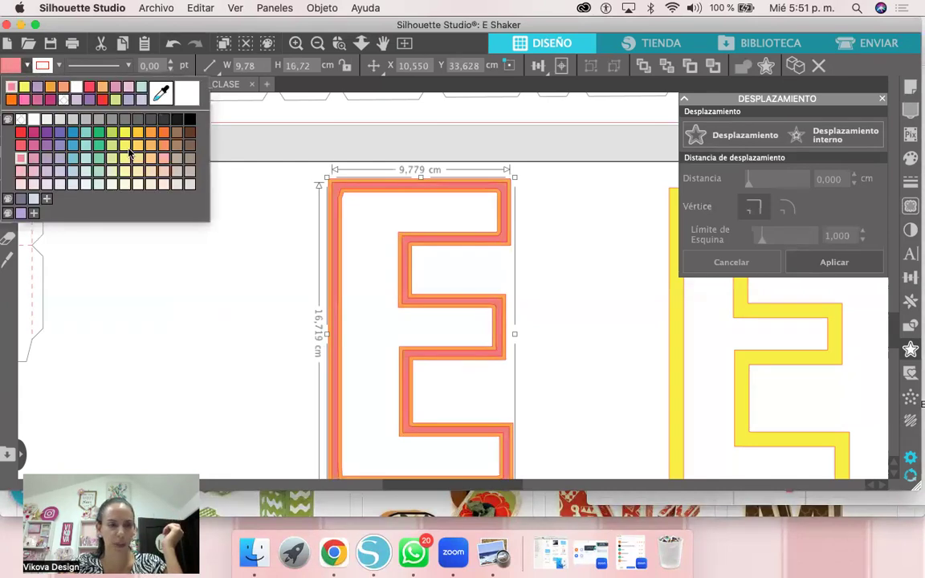
left_click(28, 65)
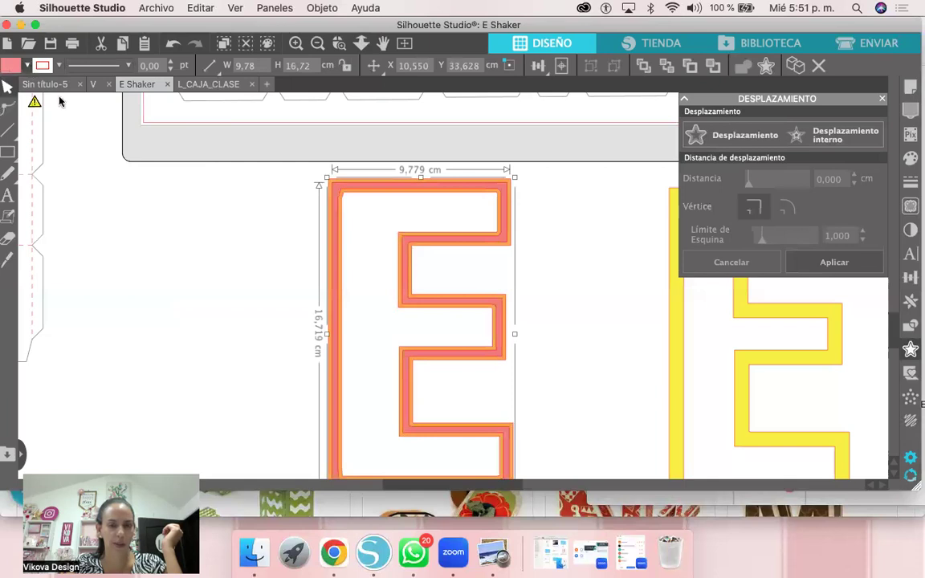
left_click(27, 65)
left_click(125, 146)
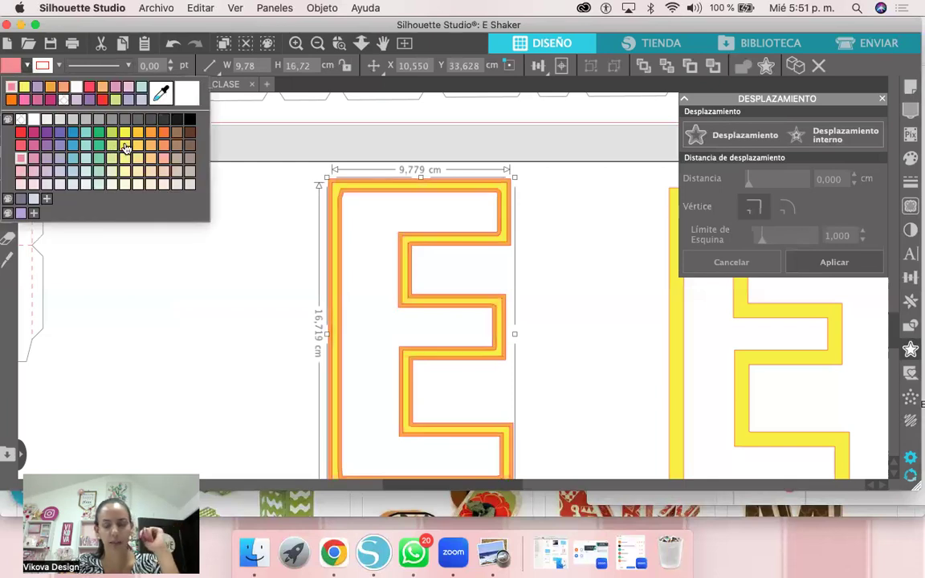
left_click(497, 313)
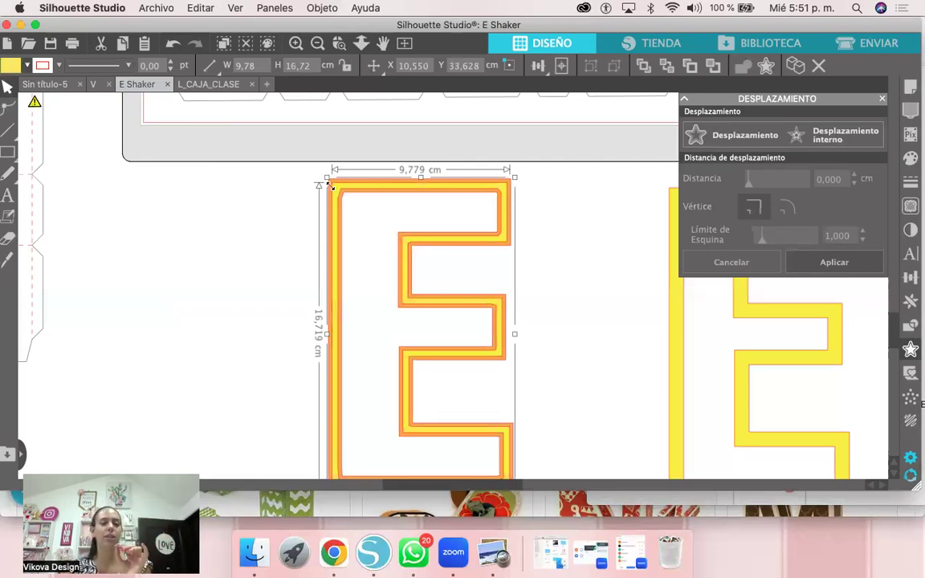
Step: Delete the thin yellow inner offset from the orange E frame
left_click(566, 205)
key("super+minus")
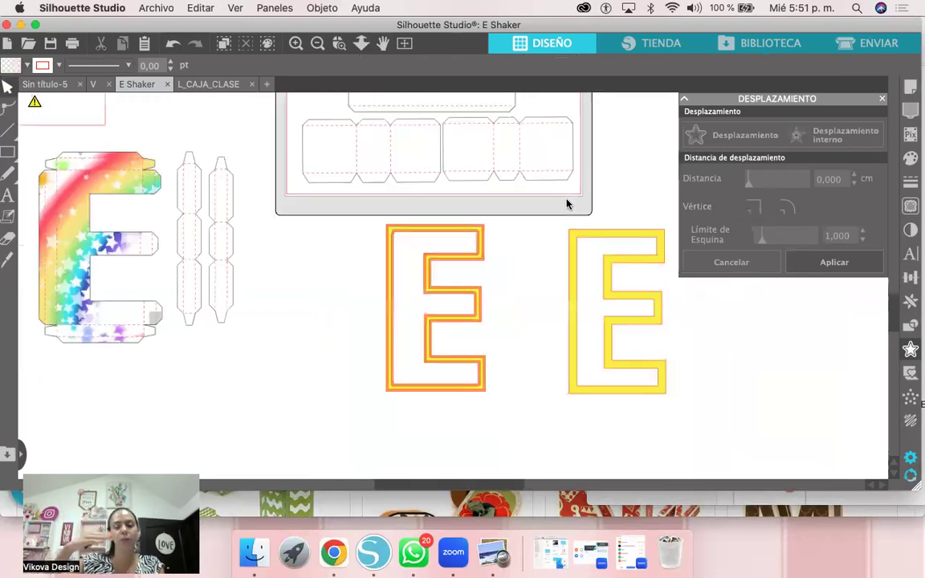
key("super+minus")
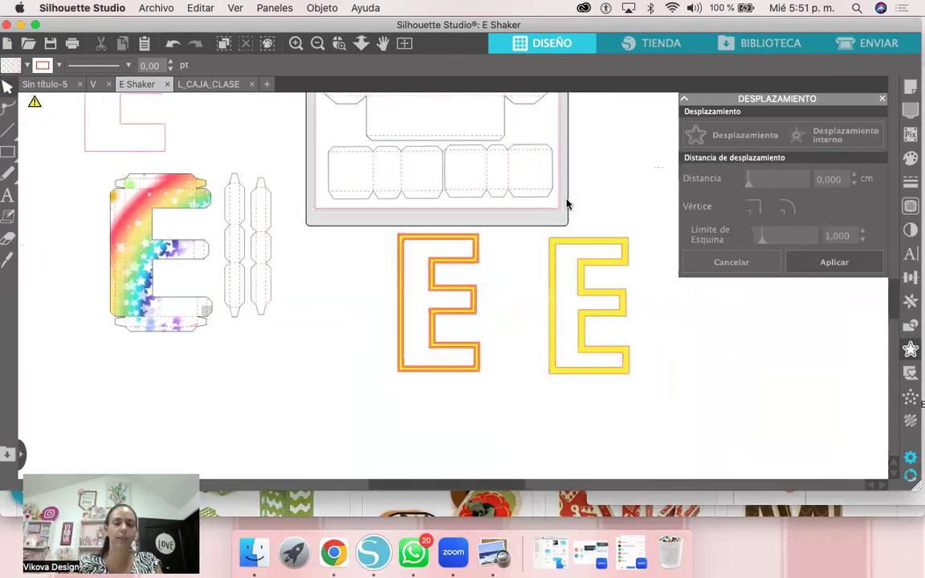
left_click(477, 252)
left_click(475, 256)
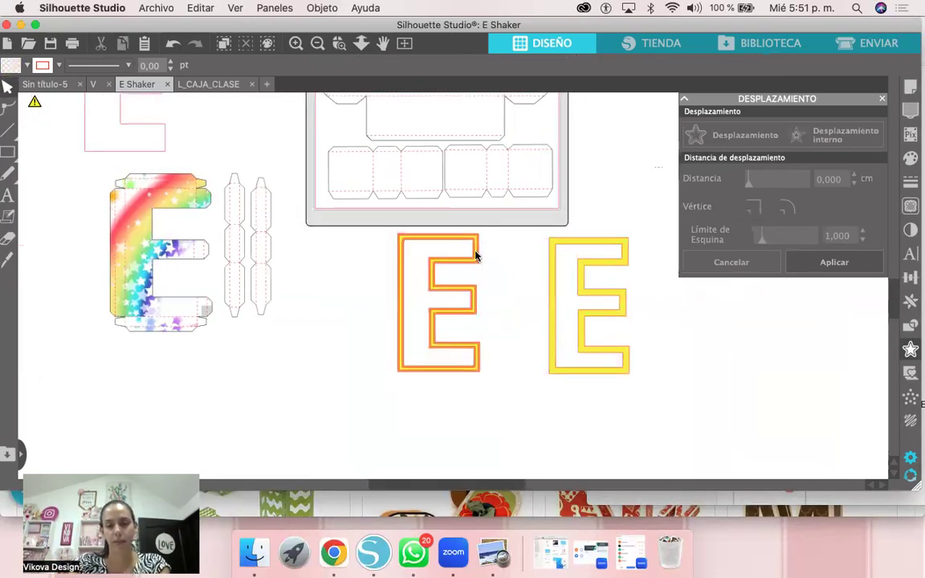
left_click(475, 255)
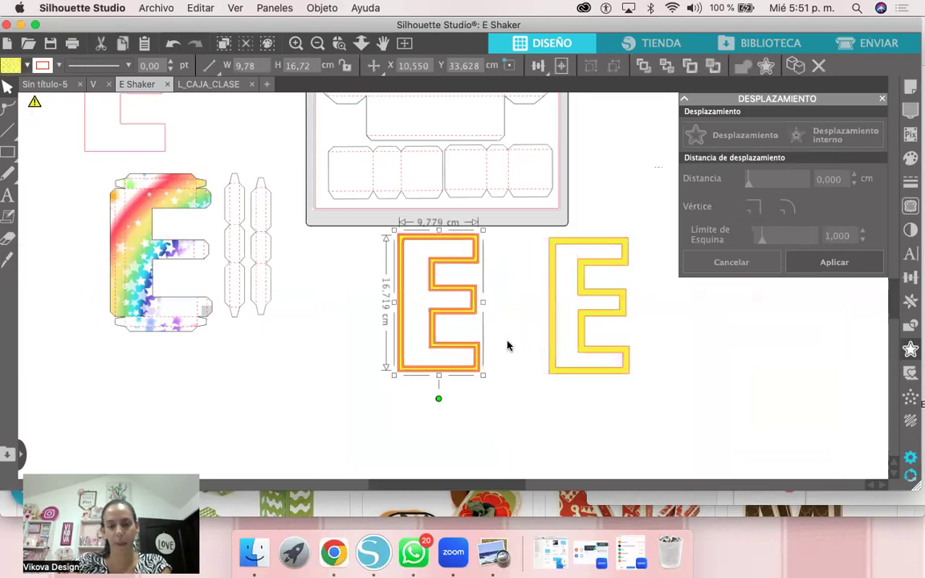
key("Delete")
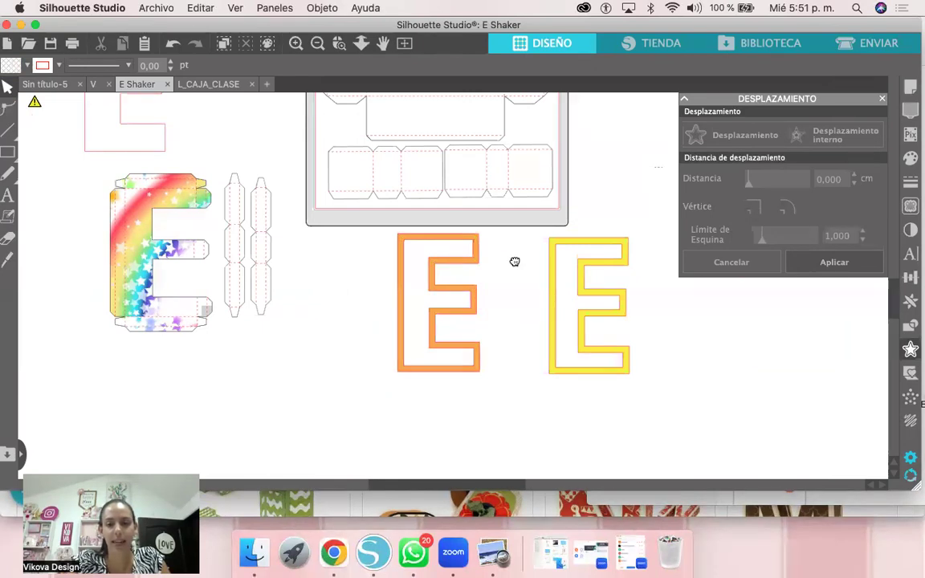
Step: Delete the separate yellow E frame, keeping only the orange one
scroll(598, 309, "up", 3)
left_click(593, 312)
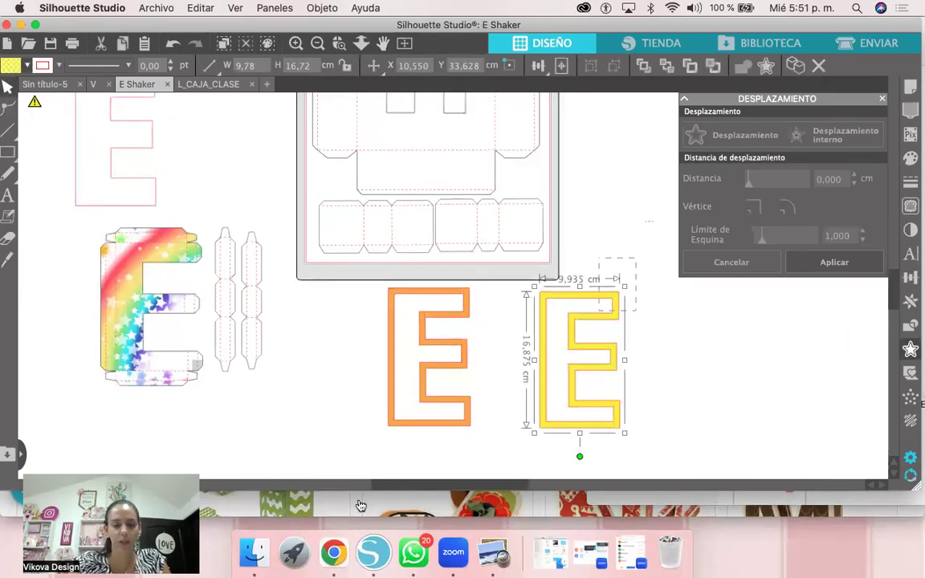
key("Delete")
left_click(608, 250)
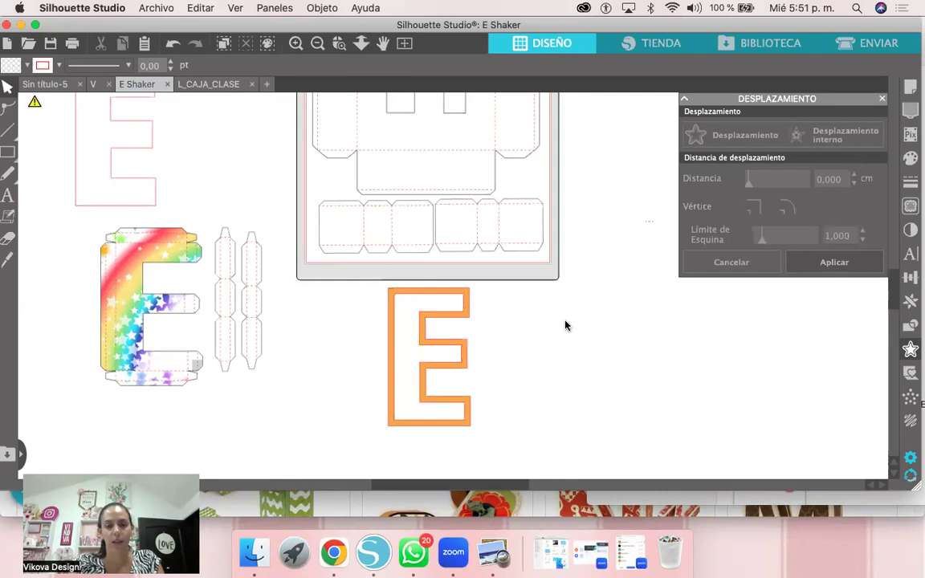
Step: Fill the rainbow E and the outer side strip beside it with the red-striped image 1380b323...db4e.jpeg from the LETRAS LOVE folder
scroll(551, 361, "up", 3)
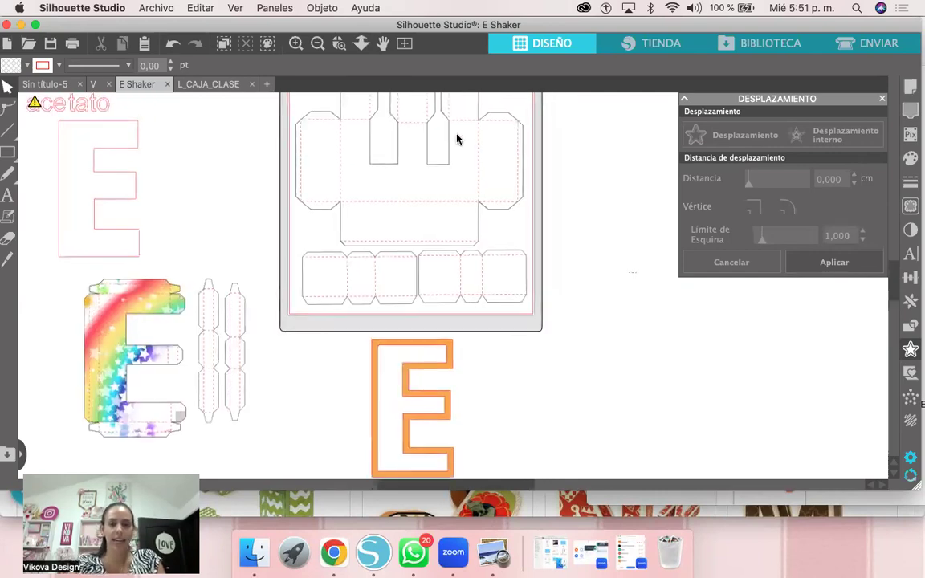
scroll(446, 301, "down", 2)
left_click_drag(417, 329, 408, 330)
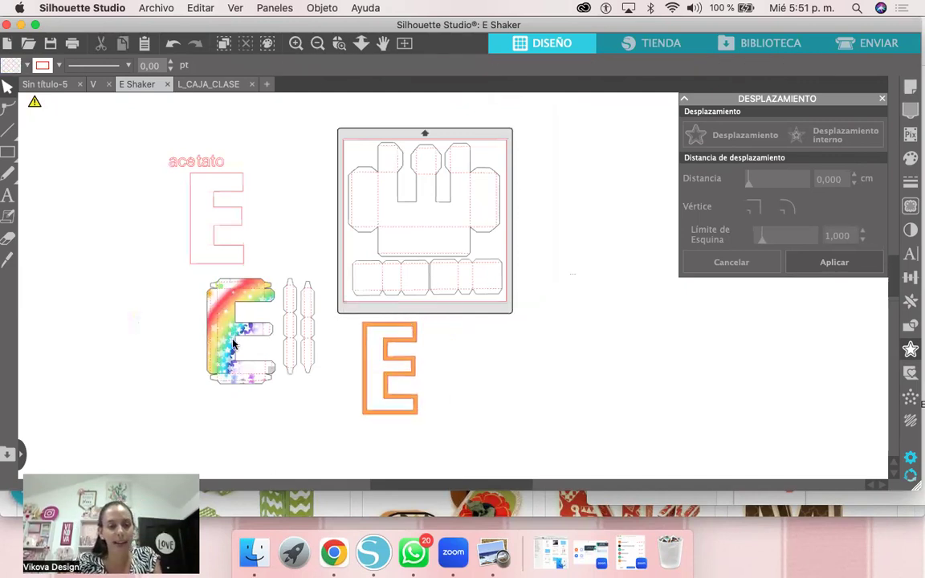
left_click(214, 312)
key("super+Tab")
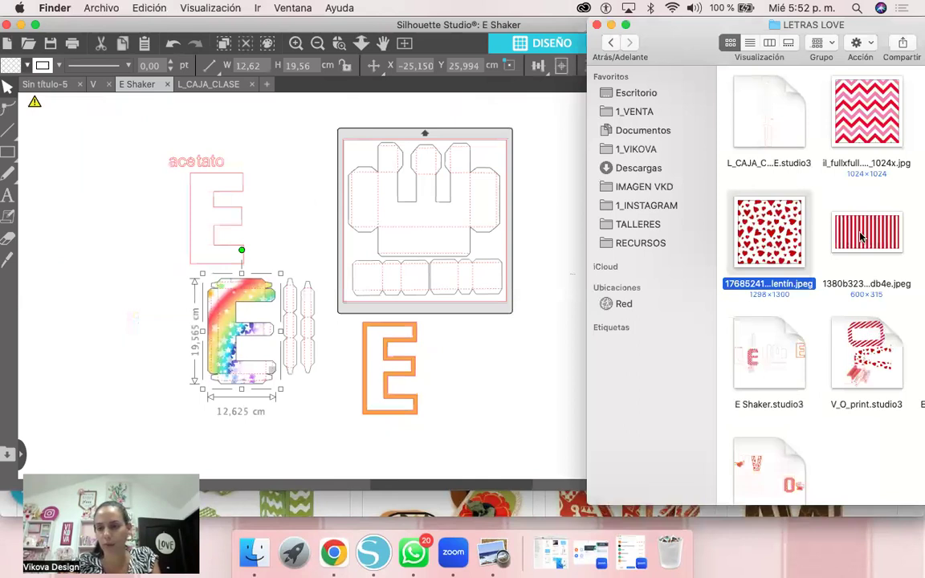
left_click_drag(858, 236, 304, 320)
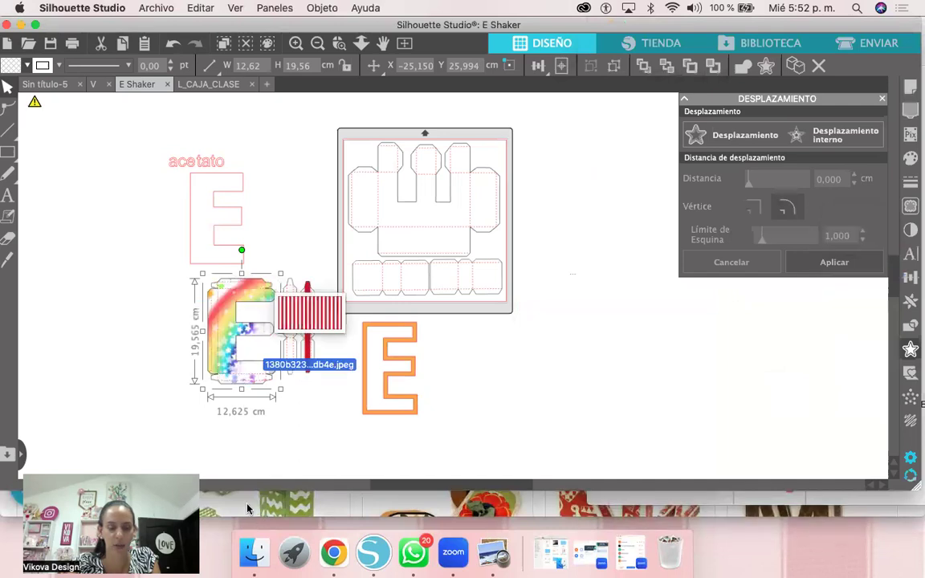
left_click(251, 557)
left_click_drag(864, 226, 248, 296)
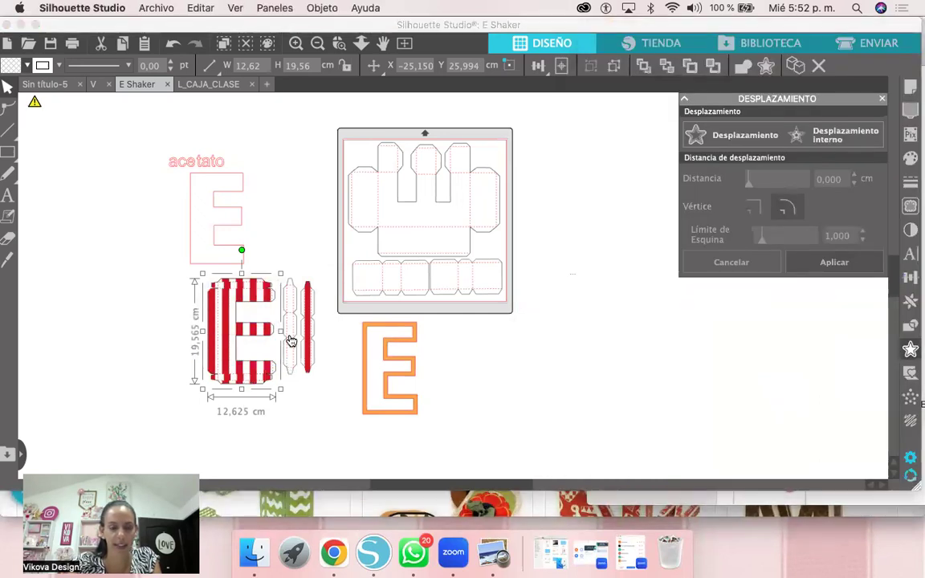
Step: Fill the remaining blank side strip next to the E with the same red-striped image
left_click_drag(291, 341, 291, 340)
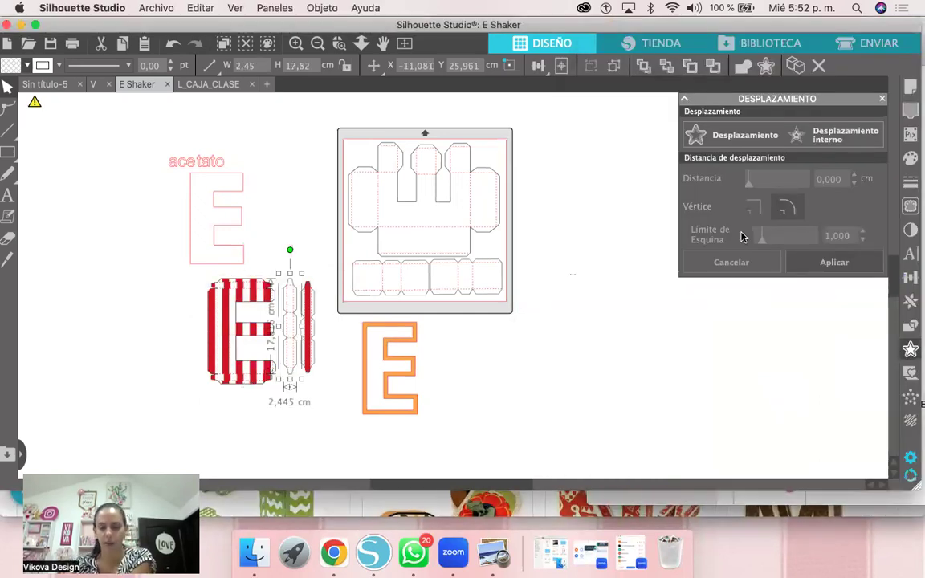
key("super+Tab")
left_click_drag(302, 308, 290, 281)
Step: Scale the stripe pattern on the large E box piece to 74 %
left_click_drag(305, 235, 305, 235)
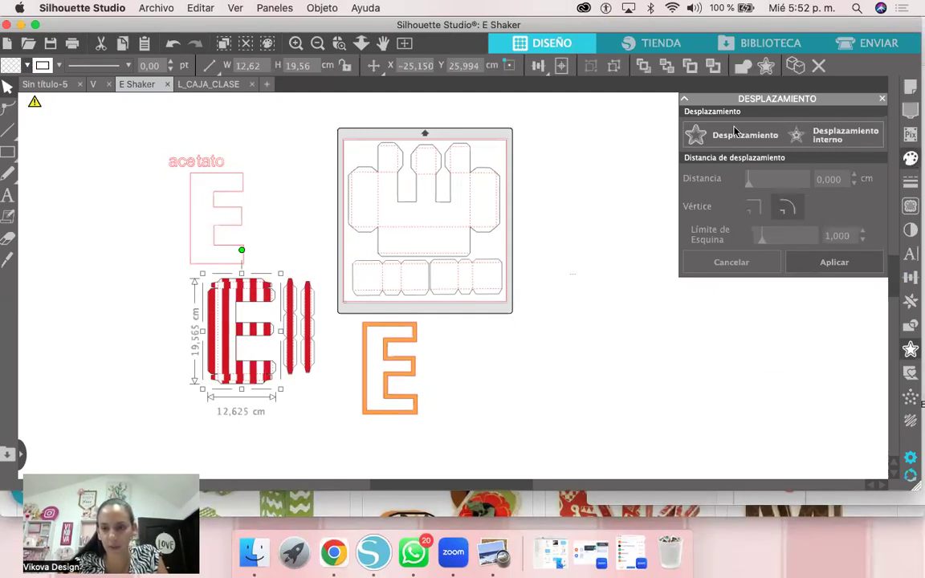
left_click(911, 158)
left_click(737, 118)
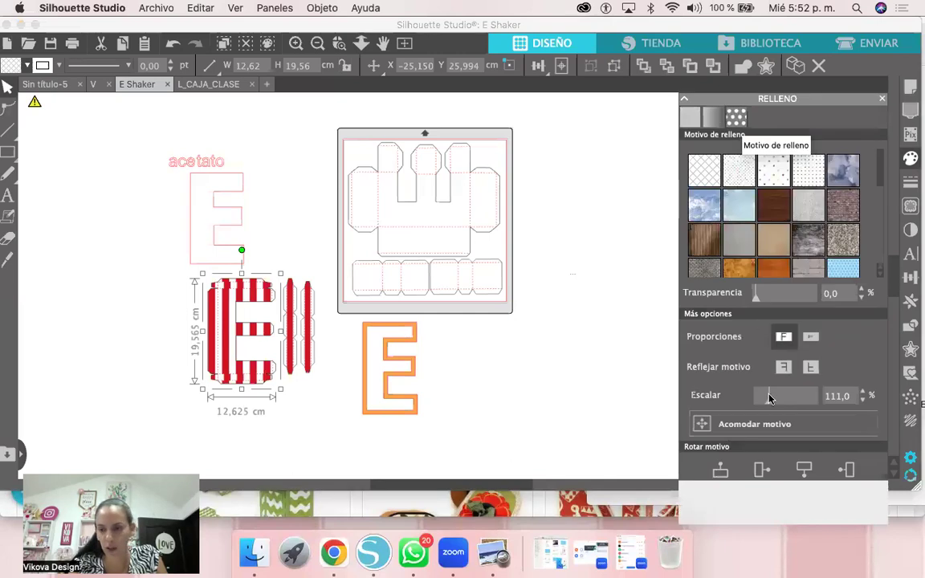
left_click_drag(772, 402, 766, 406)
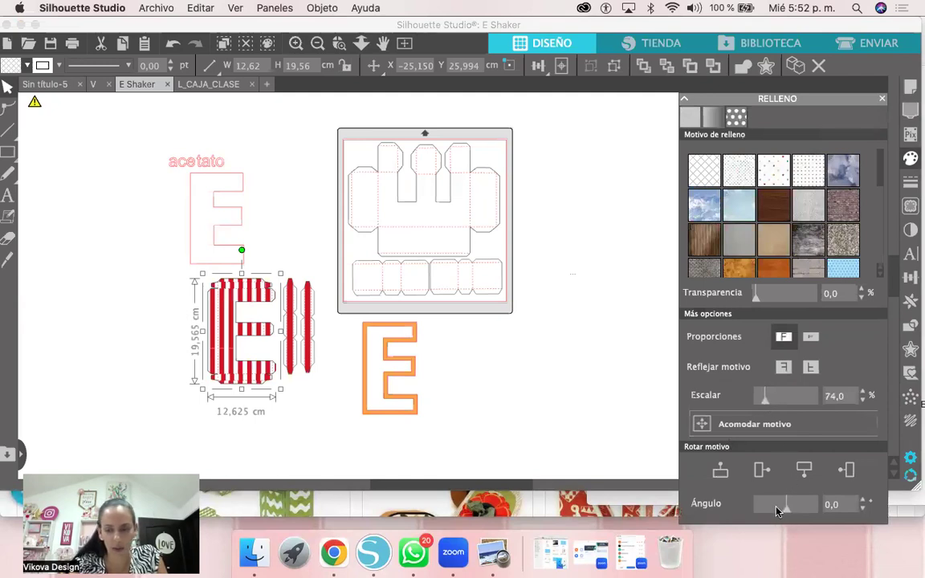
Step: Rotate the stripe pattern on the large E box piece to an angle of -130 degrees
left_click(777, 512)
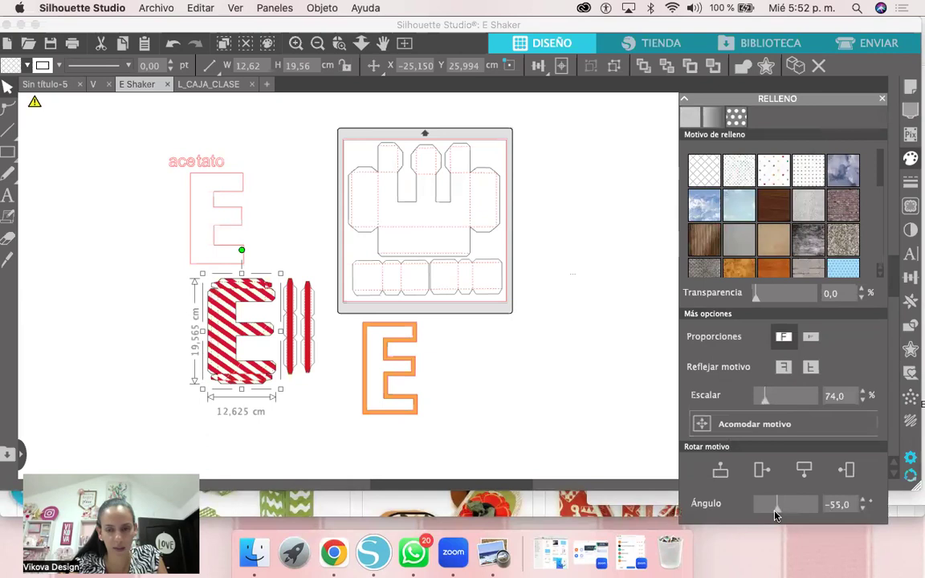
left_click_drag(774, 514, 765, 518)
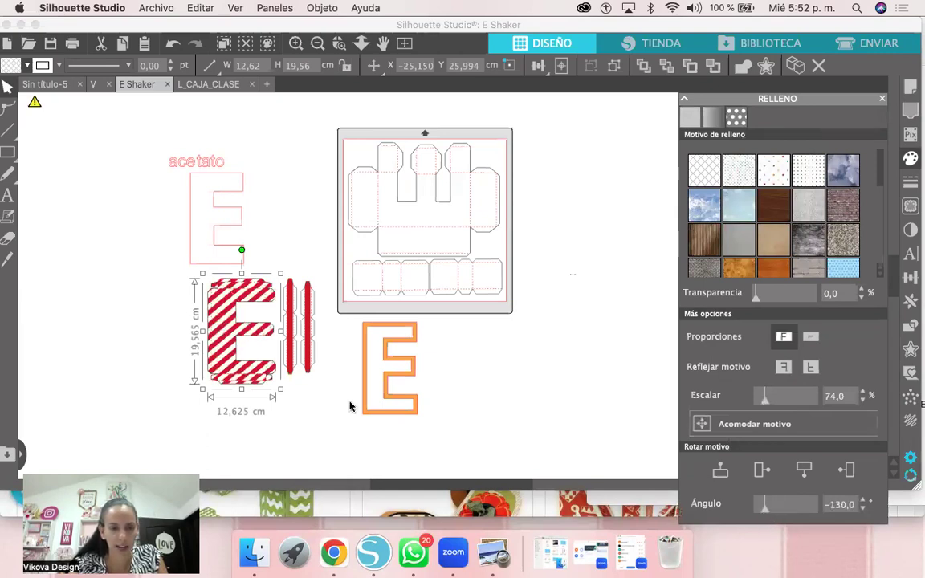
Step: Scale the stripe pattern on the two side strips beside the E to 56 %
left_click(291, 344)
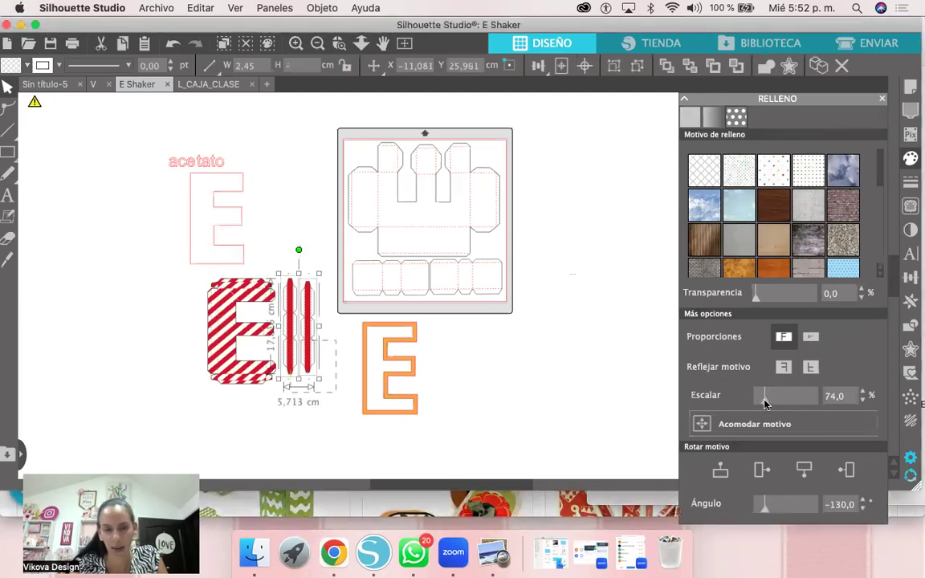
left_click(760, 402)
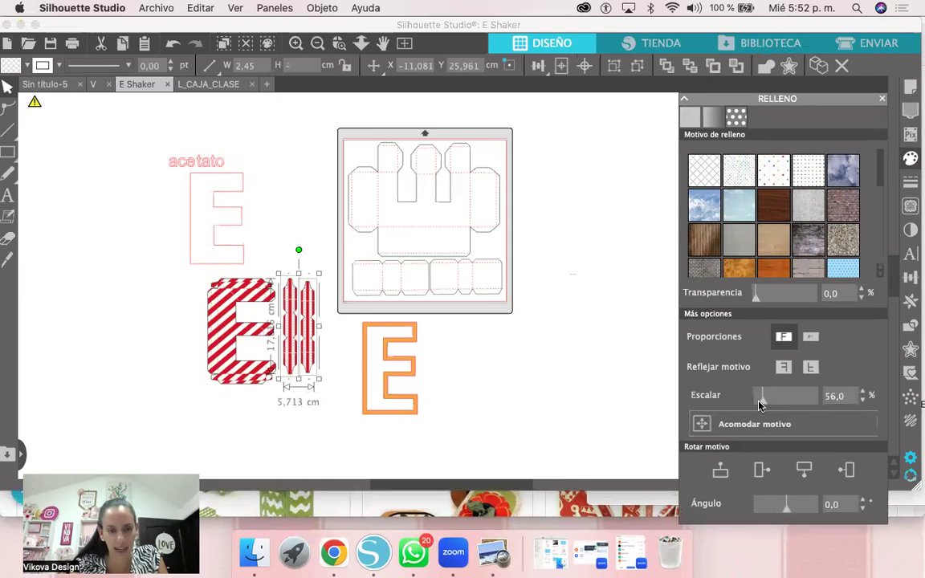
left_click(760, 403)
left_click(759, 404)
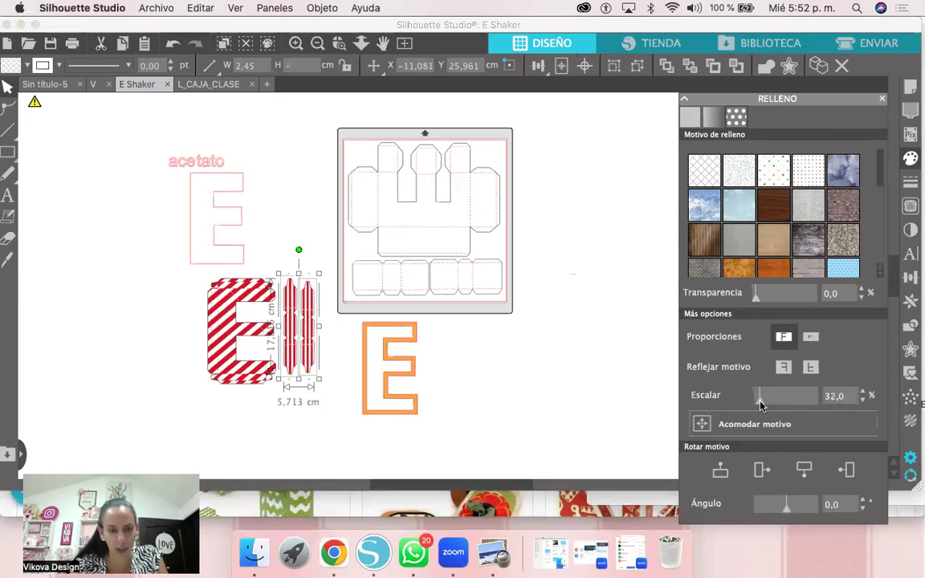
left_click(760, 404)
left_click(762, 403)
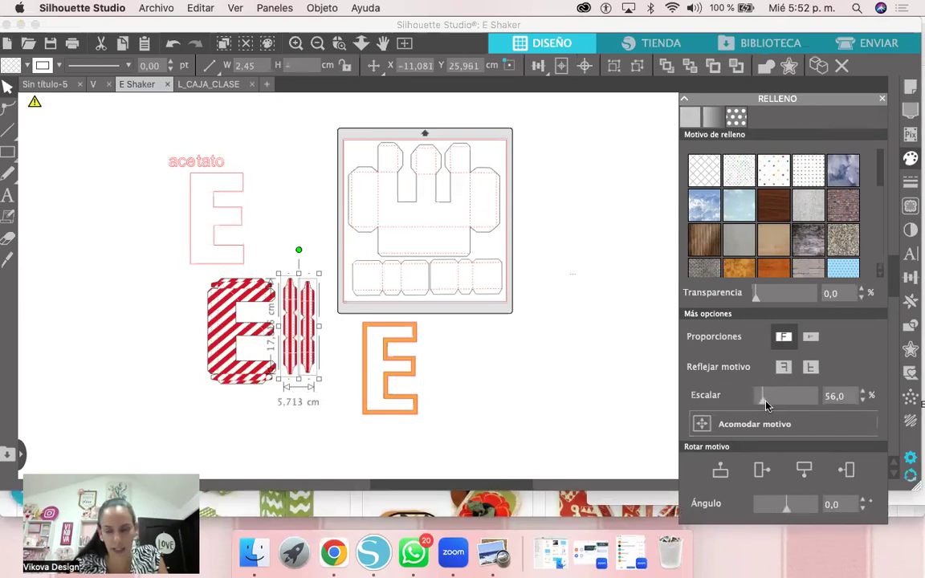
Step: Rotate the striped fill pattern on the two side strips beside the E to an angle of -50°
left_click(777, 509)
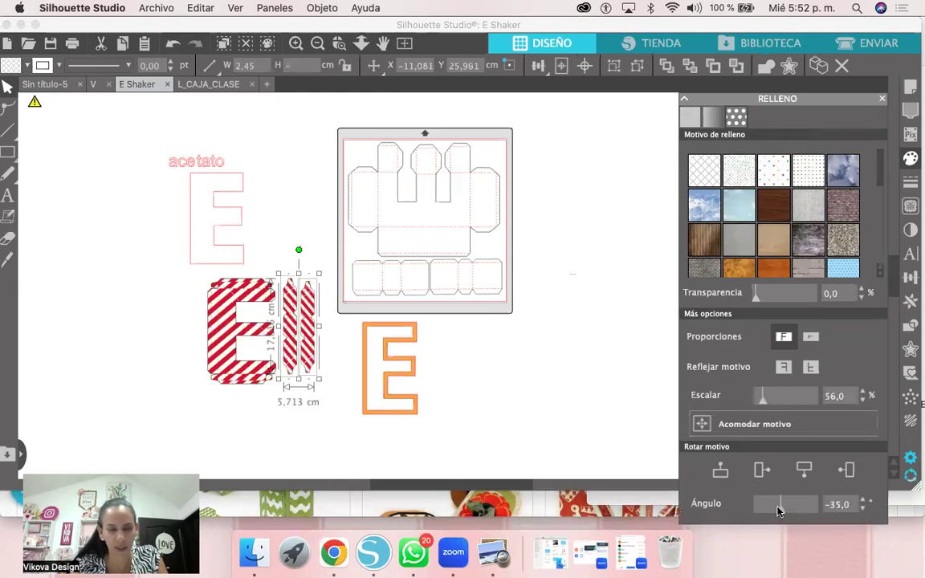
left_click(769, 502)
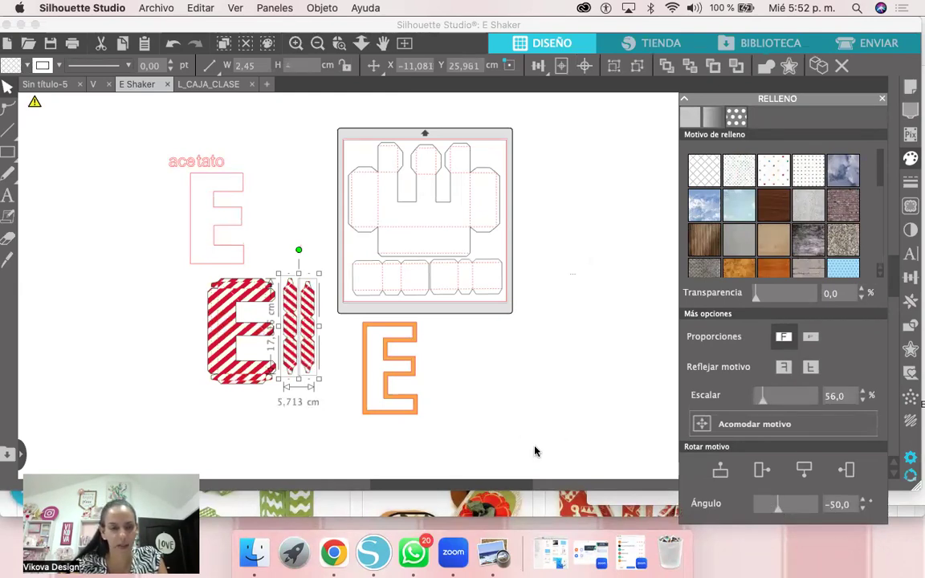
left_click(476, 370)
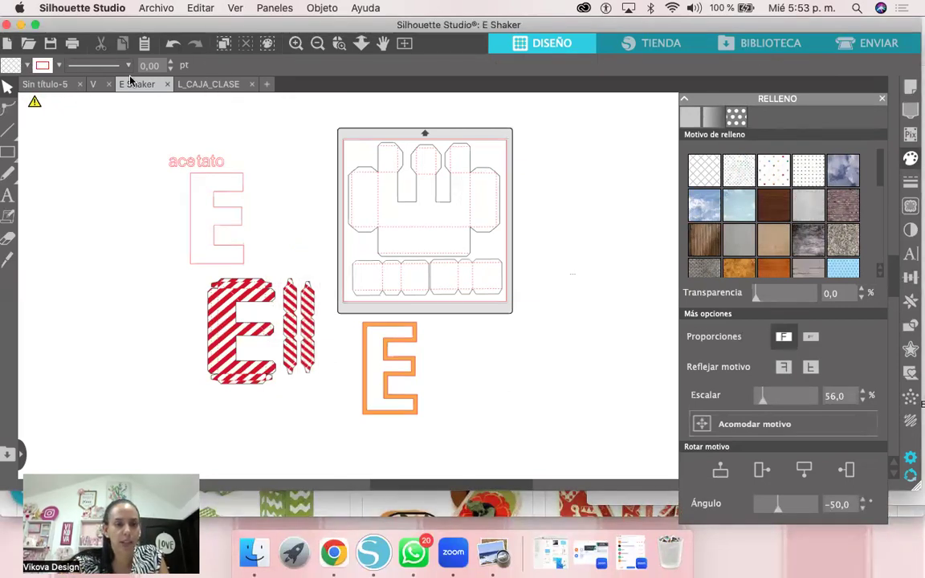
Step: Copy the "I Love You" envelope clipart from the L_CAJA_CLASE document into the E Shaker document
left_click(205, 84)
left_click(151, 341)
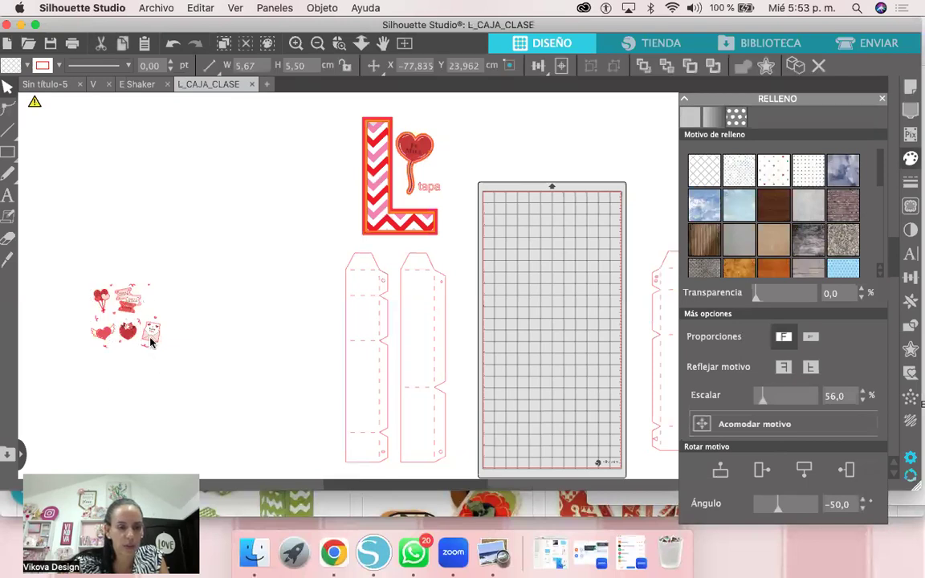
double_click(151, 342)
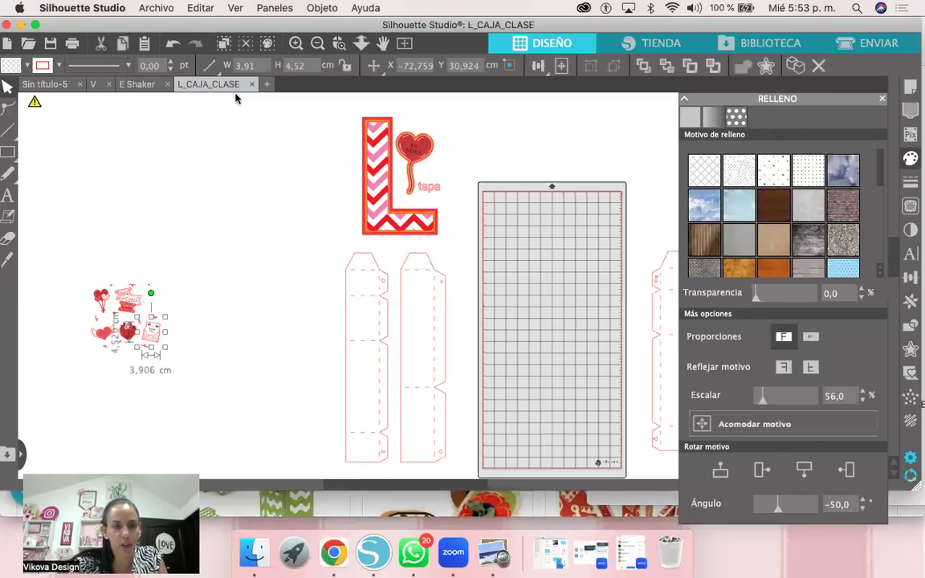
key("super+c")
left_click(138, 84)
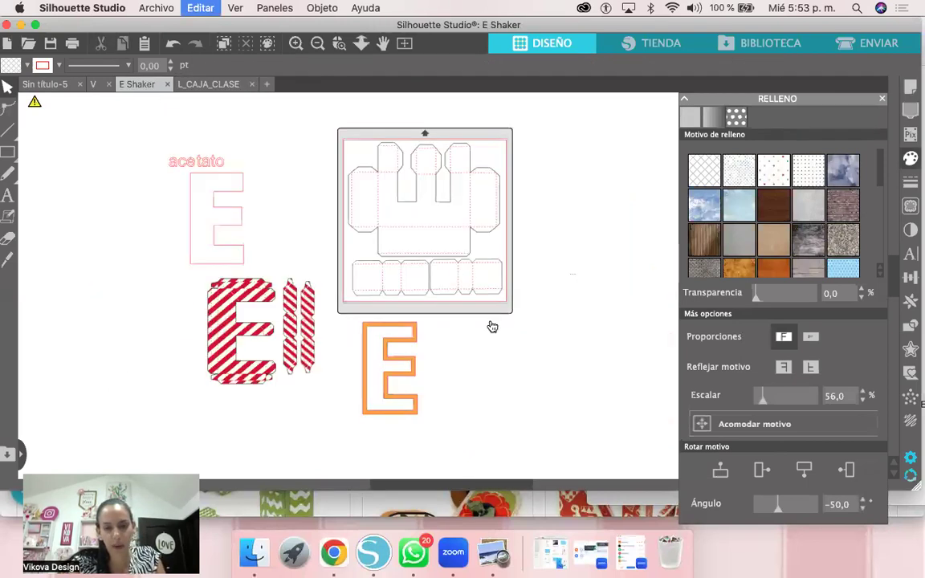
key("super+v")
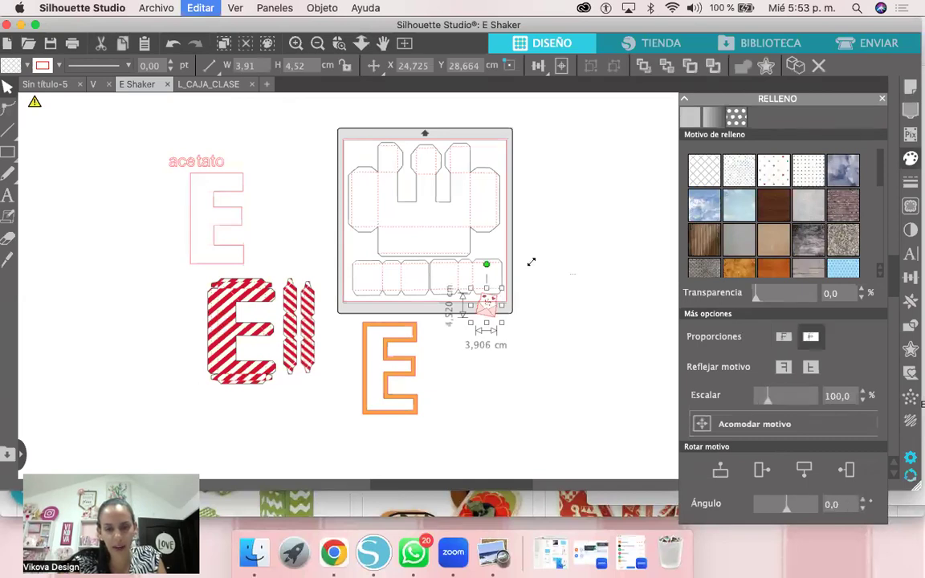
Step: Resize the envelope to about 5.7 by 6.6 cm, tilt it, and place it beside the striped E
left_click_drag(502, 288, 532, 254)
left_click_drag(490, 307, 229, 345)
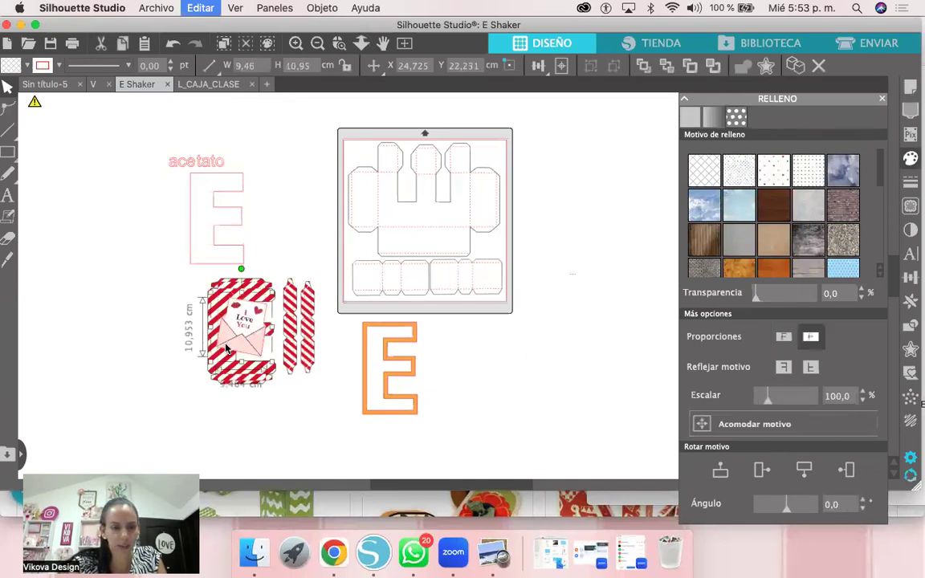
left_click_drag(251, 308, 225, 335)
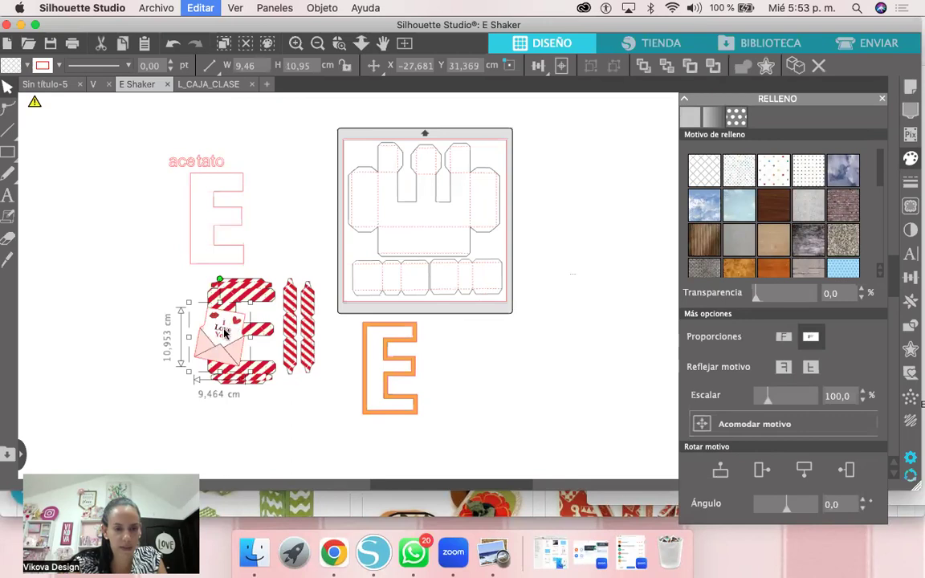
left_click_drag(250, 303, 225, 332)
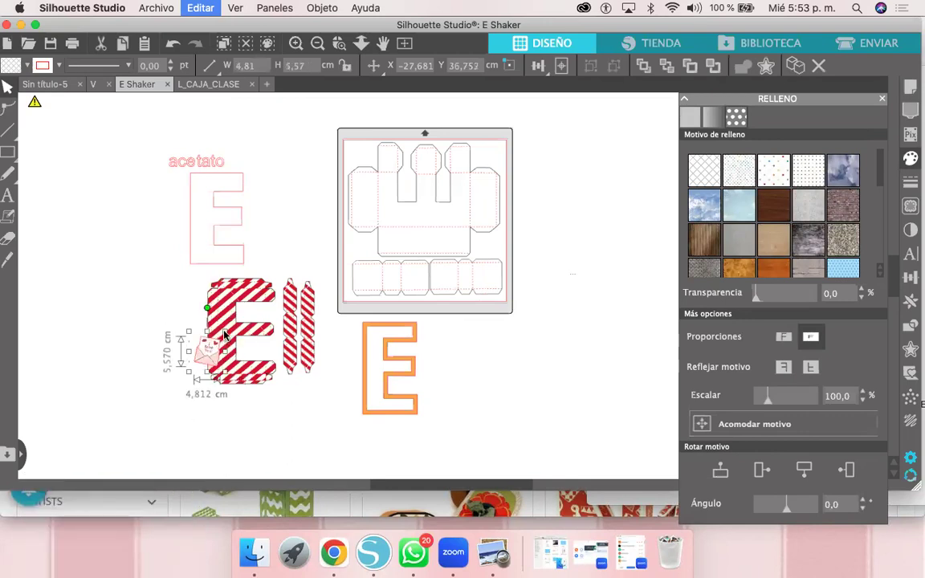
left_click_drag(226, 330, 158, 354)
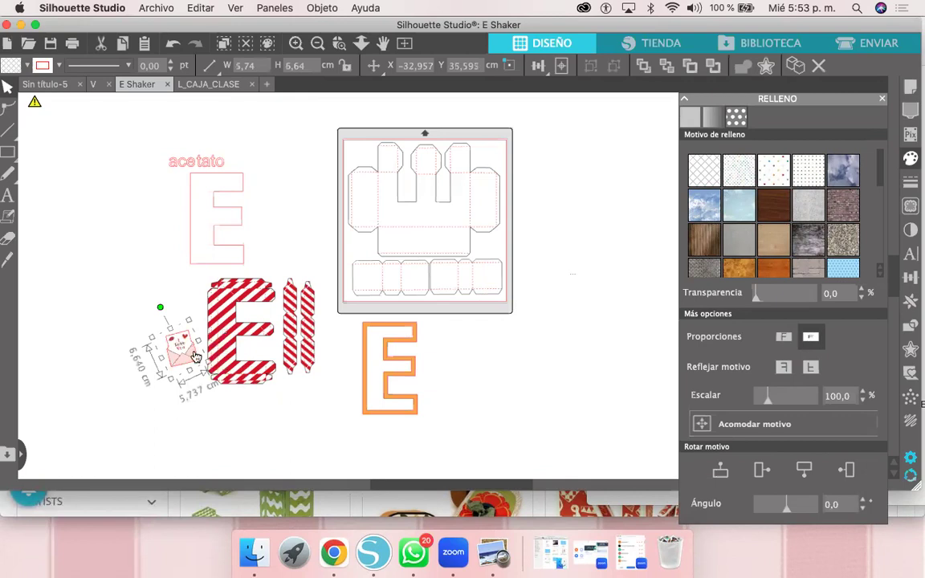
Step: Create a 0.200 cm rounded offset around the envelope and fill it white
scroll(197, 351, "up", 5)
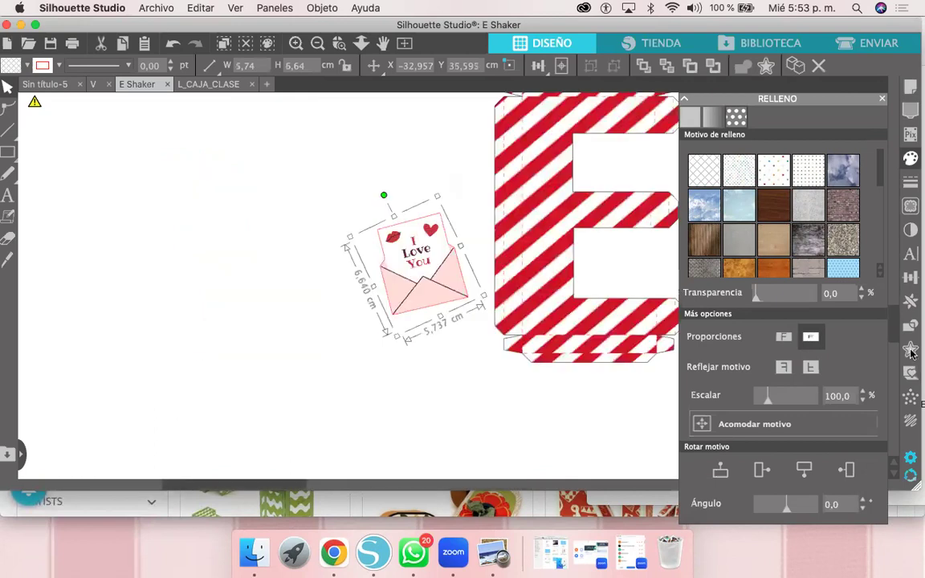
left_click(911, 351)
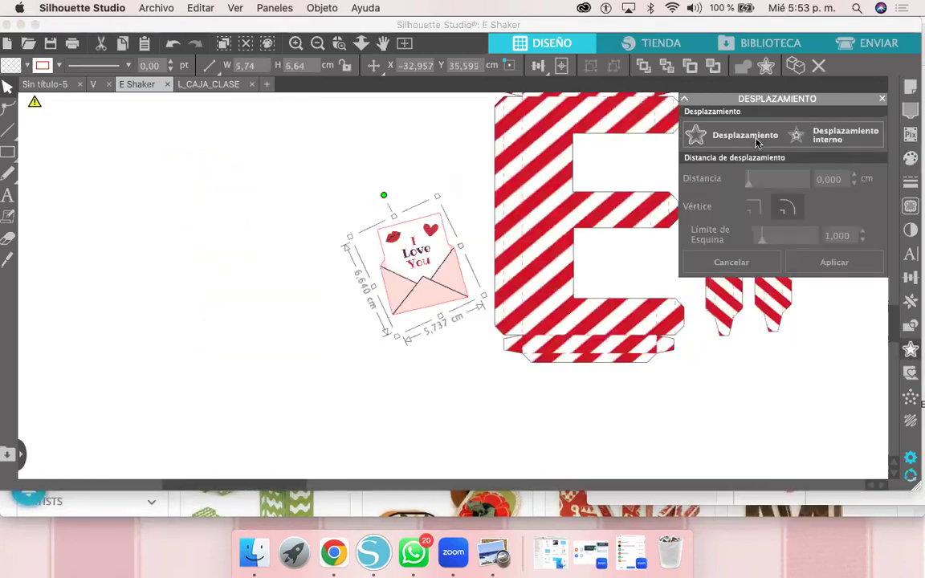
left_click(775, 147)
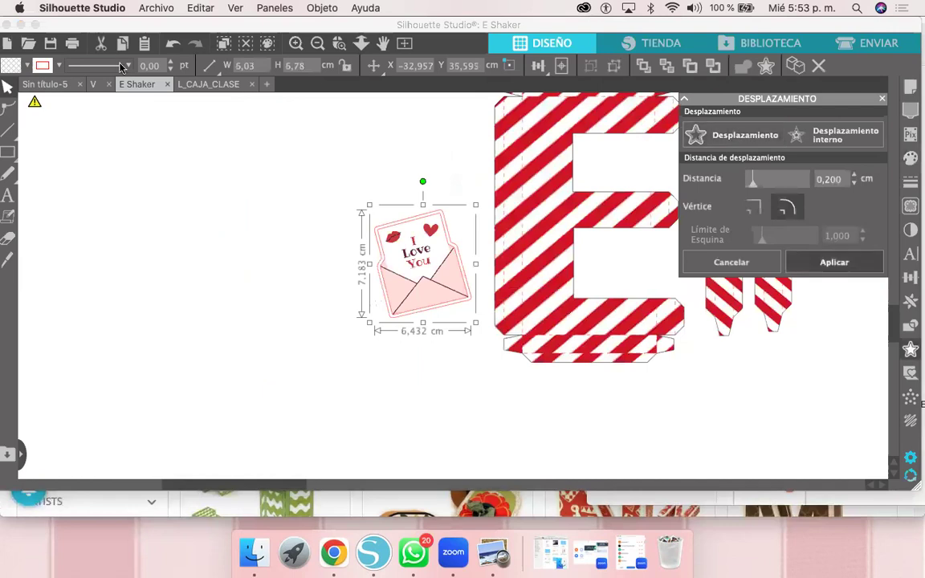
left_click(28, 65)
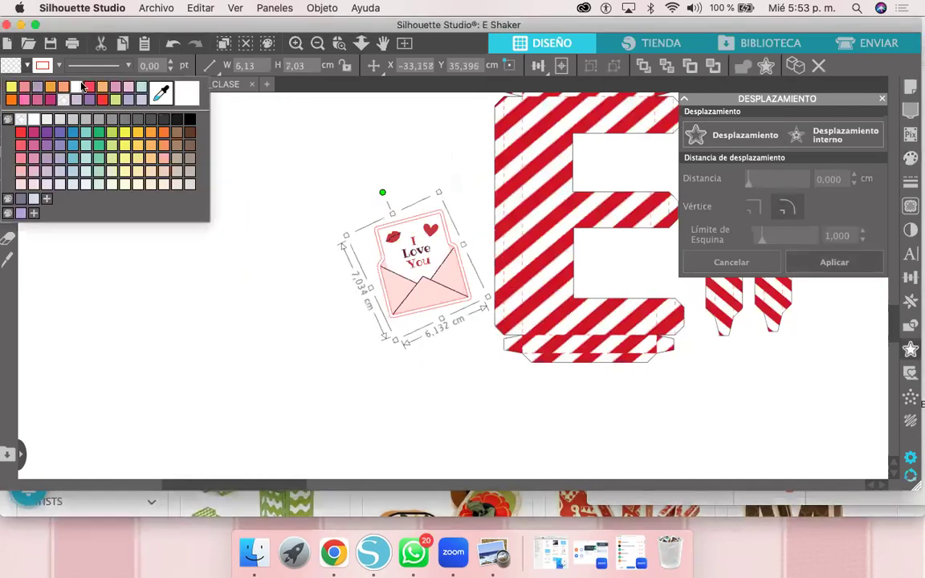
left_click(366, 227)
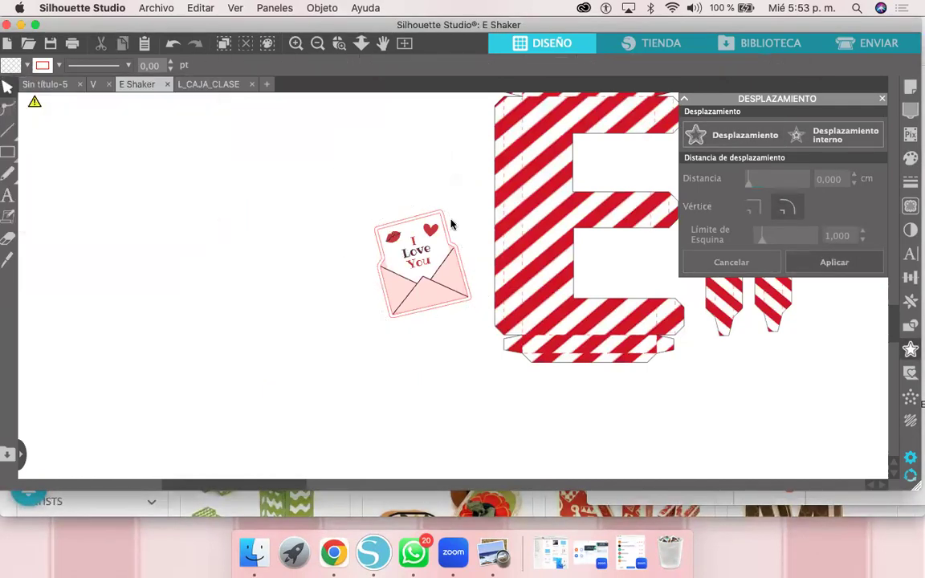
Step: Group the envelope with its white offset and shift the group slightly away from the striped E
left_click_drag(512, 207, 506, 202)
key("super+g")
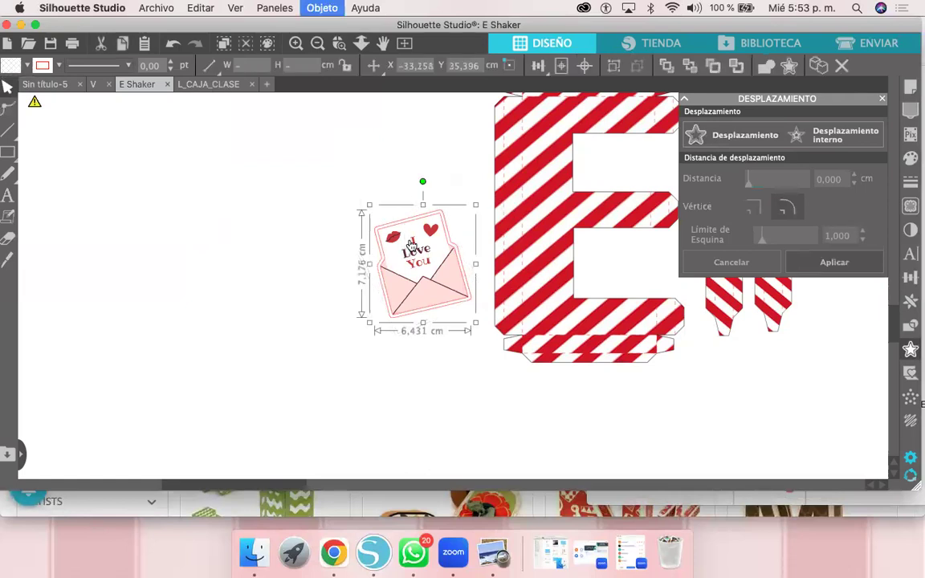
left_click_drag(434, 256, 399, 257)
Step: Add another 0.200 cm rounded offset around the grouped envelope and fill it light orange
left_click(720, 141)
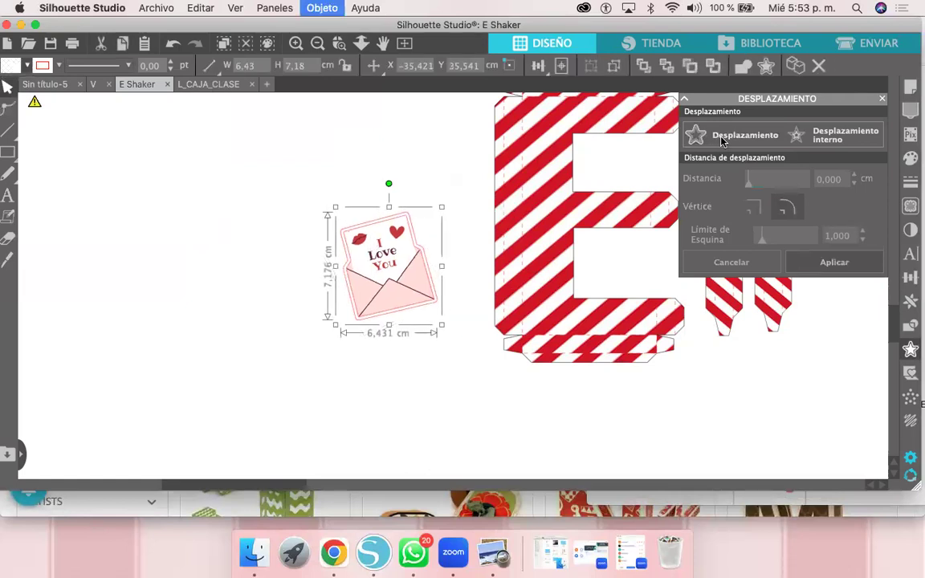
left_click(27, 67)
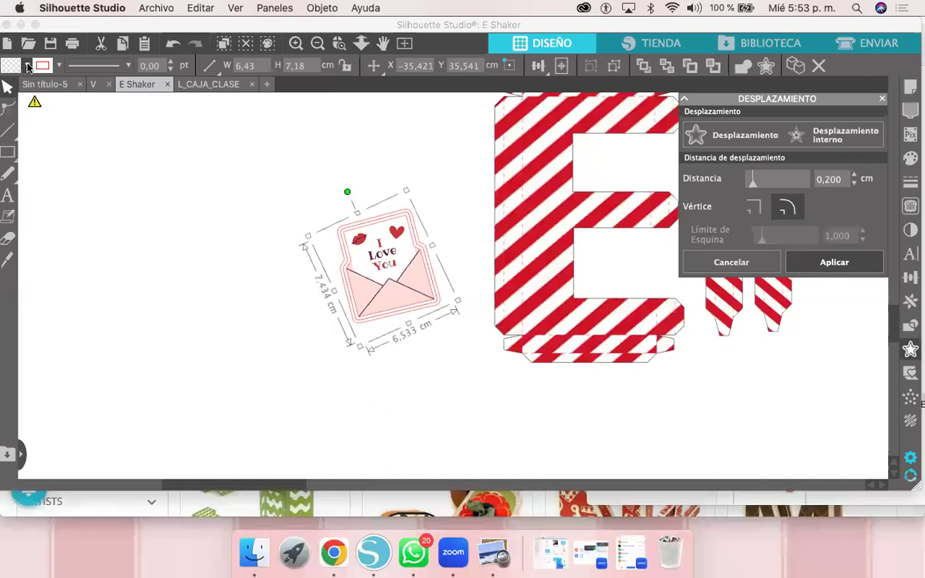
left_click(29, 66)
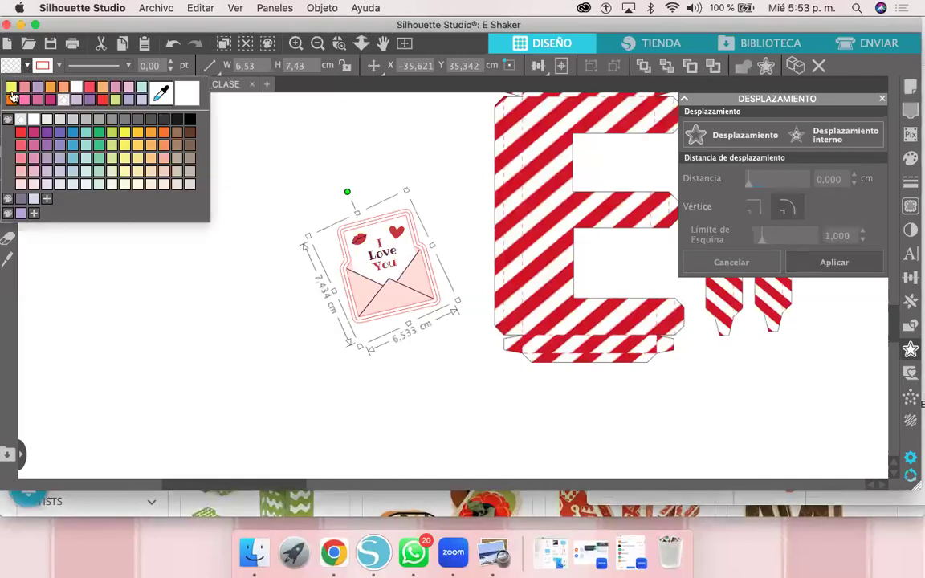
left_click(63, 87)
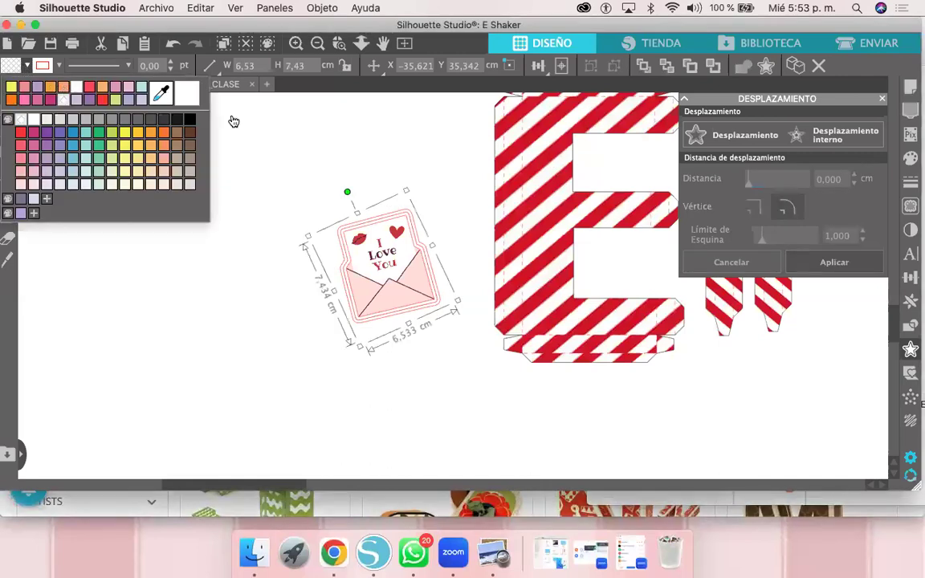
left_click(283, 139)
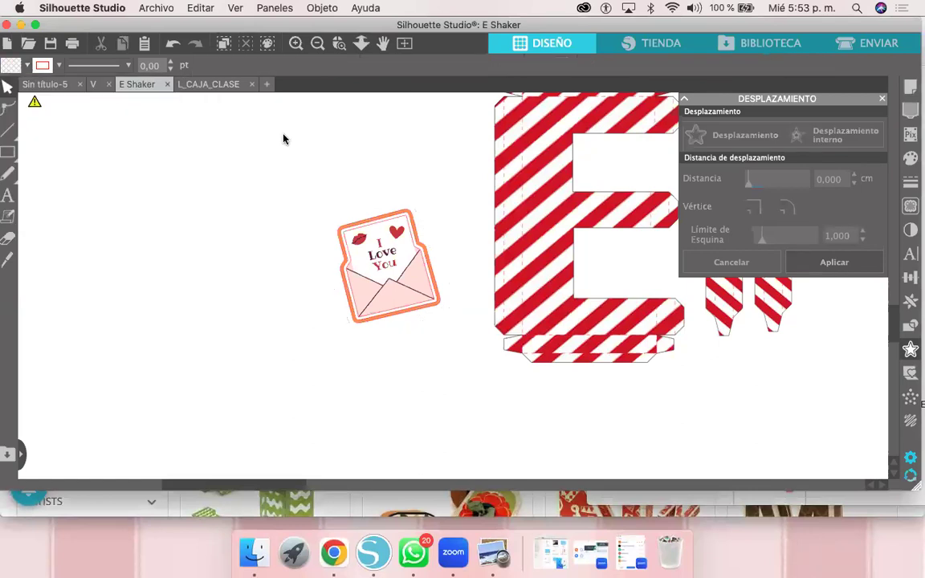
Step: Move the finished envelope with its orange border next to the orange-outlined E, just below the page
key("super+minus")
key("super+minus")
key("super+minus")
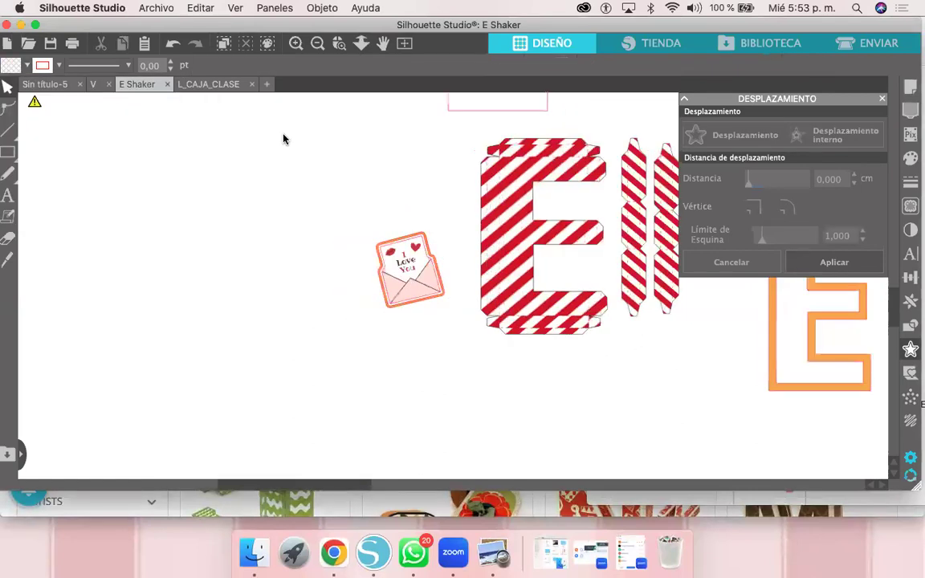
key("space")
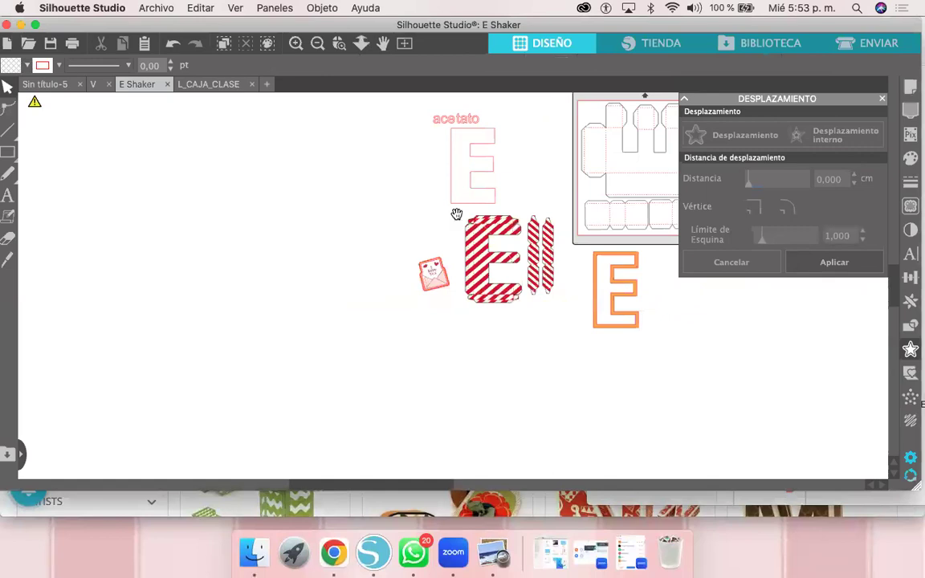
scroll(344, 237, "right", 5)
scroll(344, 237, "up", 1)
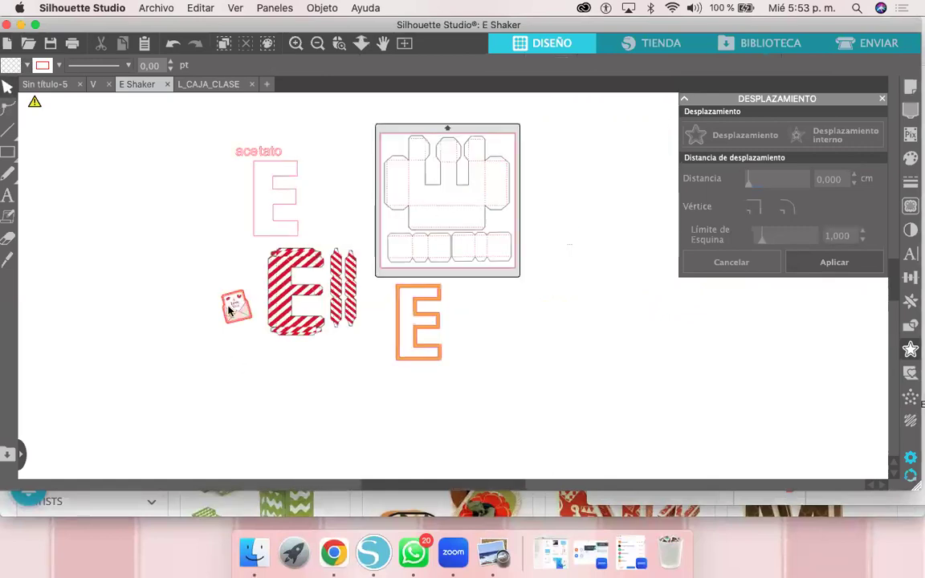
left_click_drag(233, 308, 474, 296)
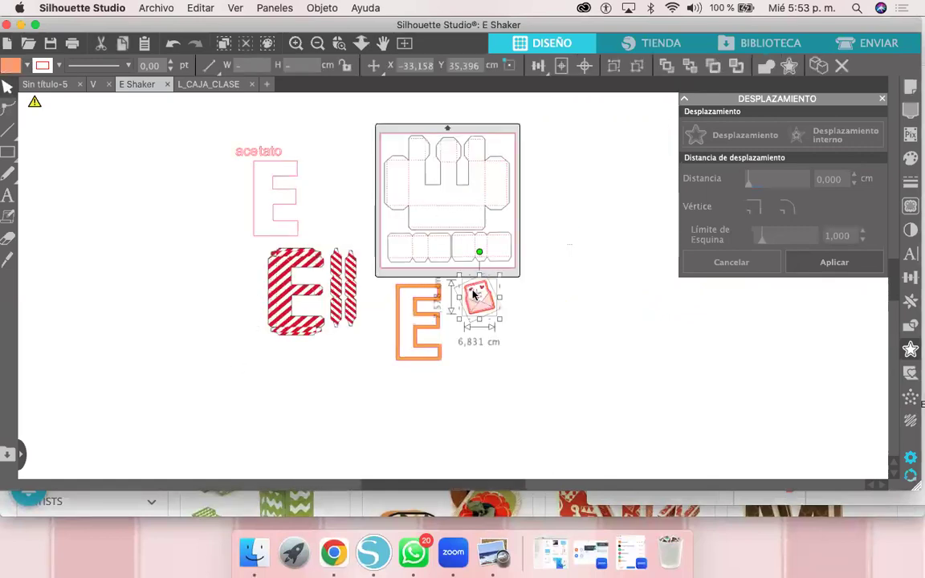
left_click(101, 85)
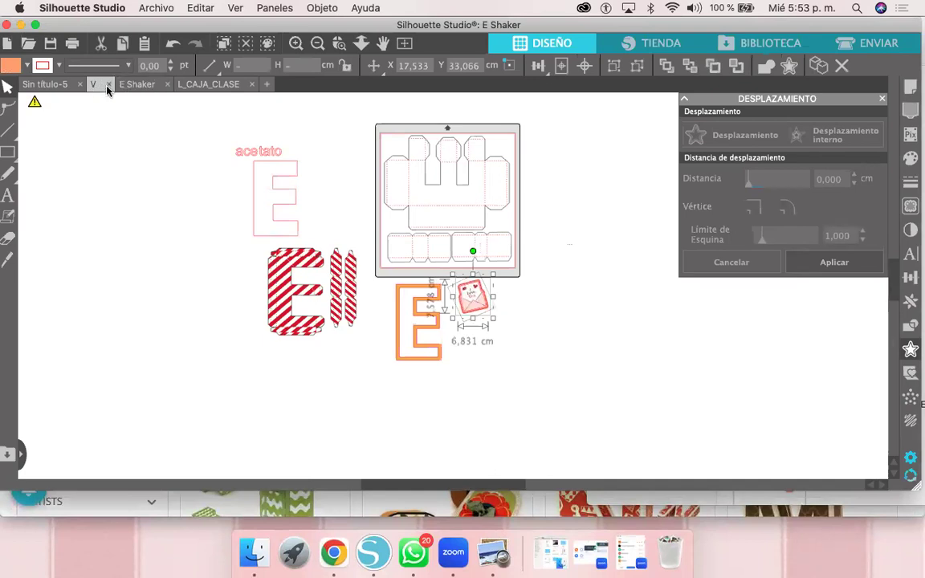
left_click(210, 84)
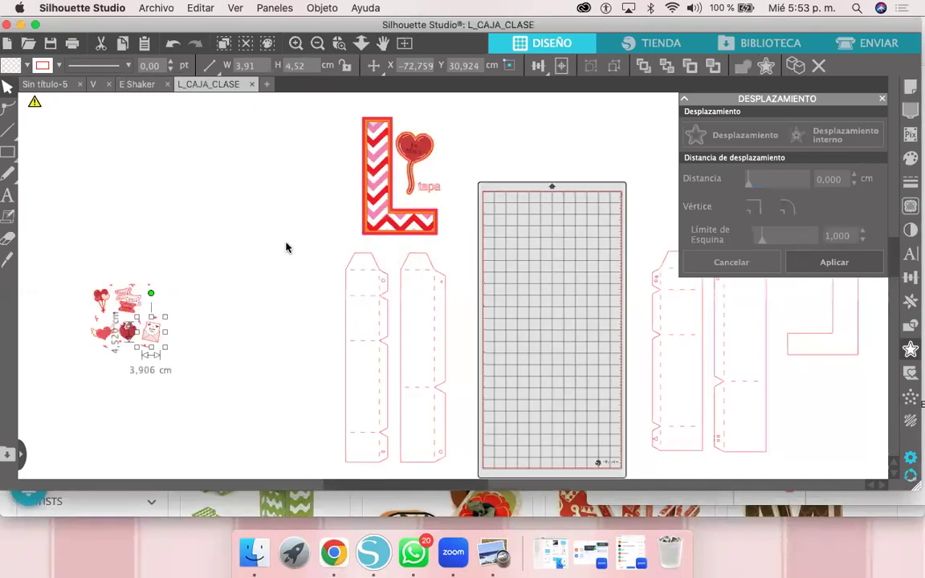
left_click(138, 86)
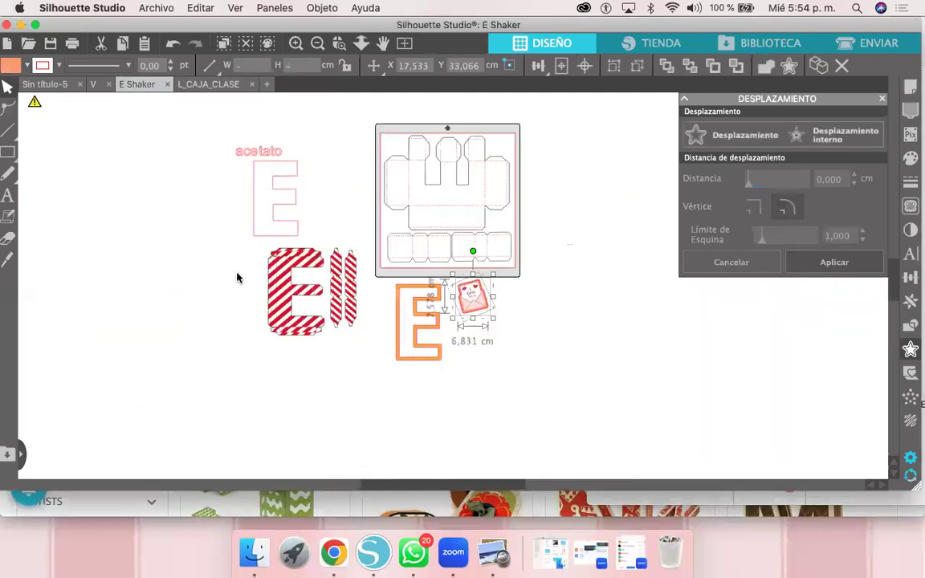
Step: Reposition the orange-outlined E slightly lower, between the striped side strips and the envelope
left_click(293, 298)
left_click(421, 304)
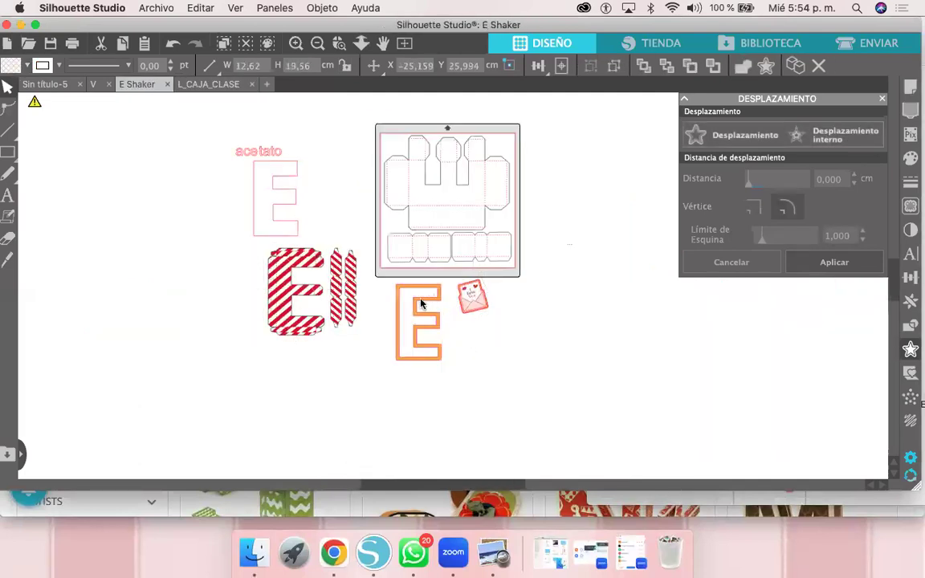
left_click_drag(423, 310, 409, 316)
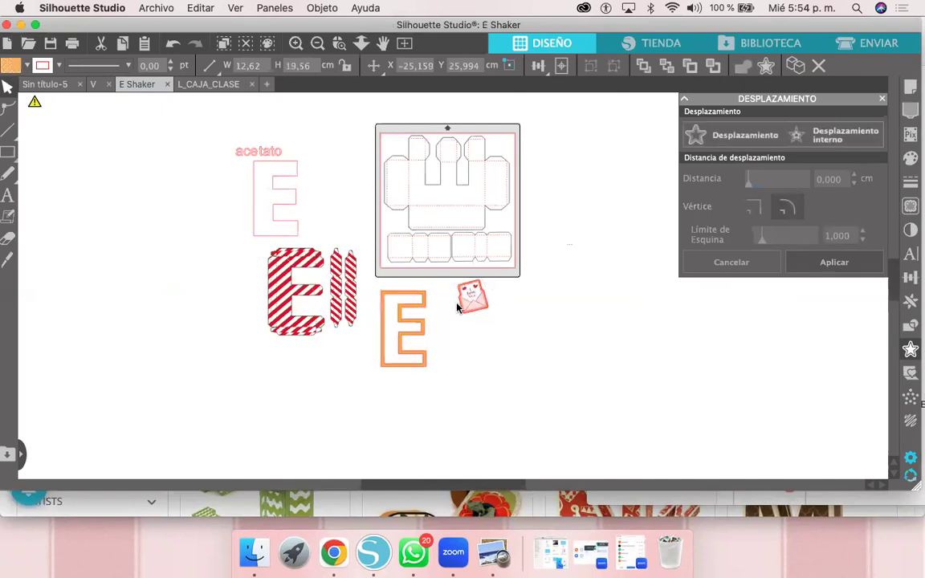
key("super+z")
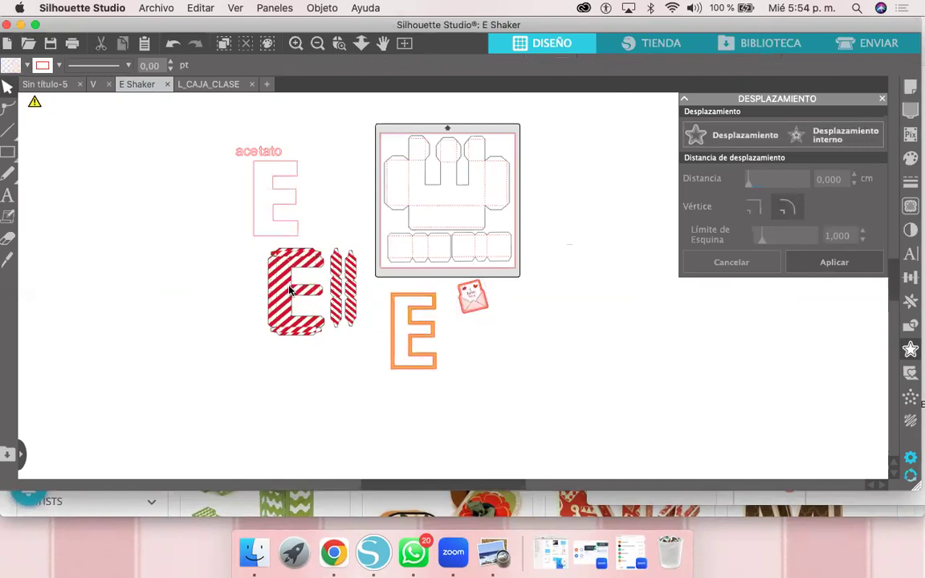
Step: Copy the striped E from the E Shaker document into the V document
left_click(290, 290)
key("super+c")
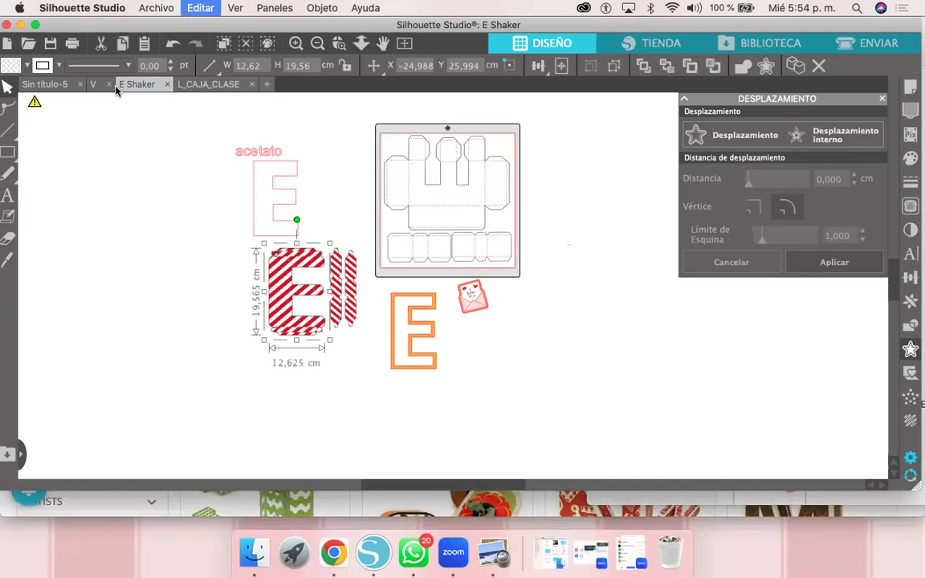
left_click(102, 86)
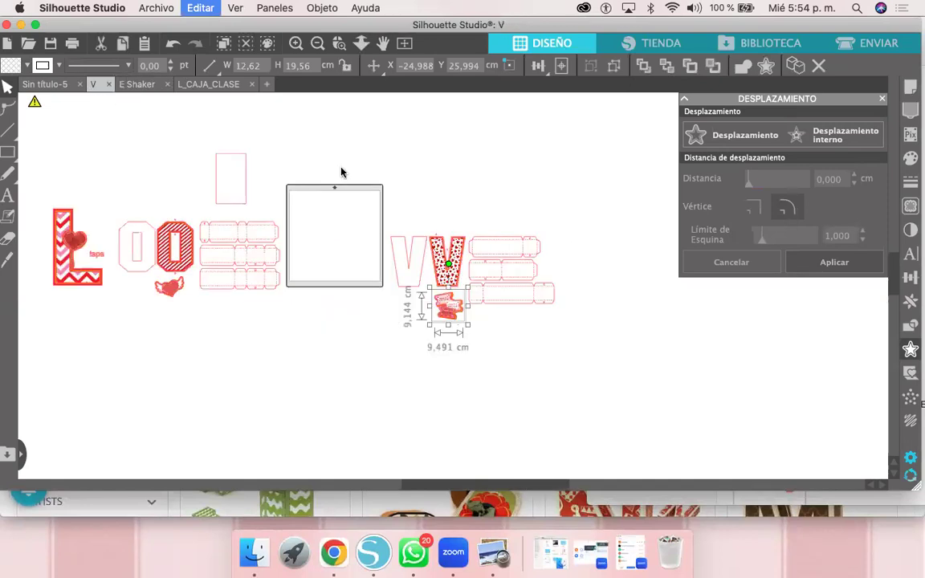
key("super+v")
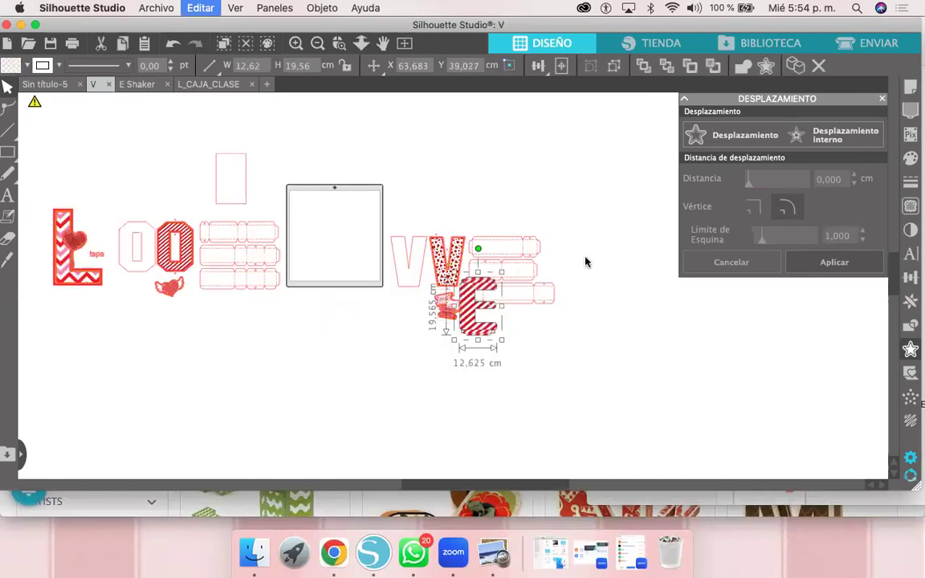
Step: Move the striped E in the V document below the winged heart and the letter O
left_click_drag(583, 259, 584, 261)
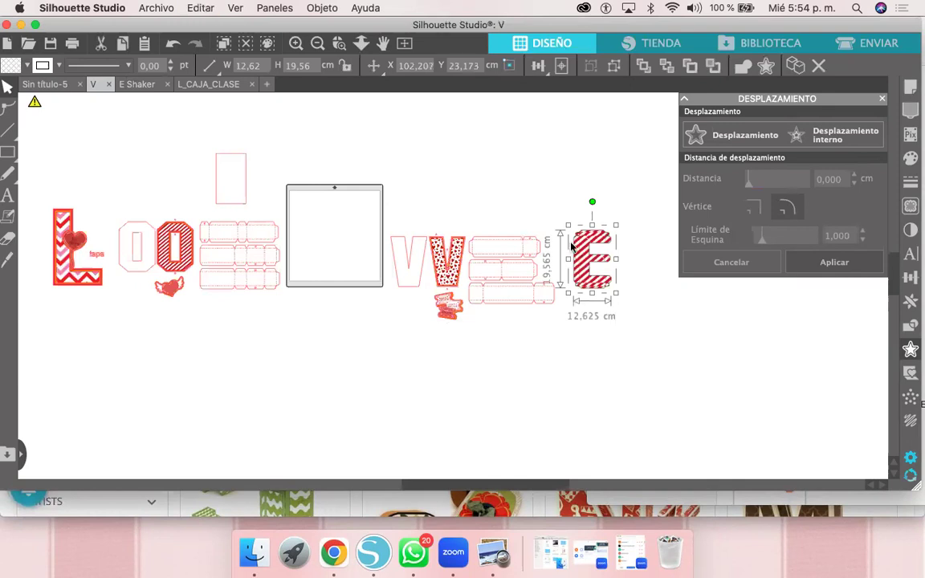
left_click_drag(595, 259, 194, 324)
scroll(441, 224, "up", 5)
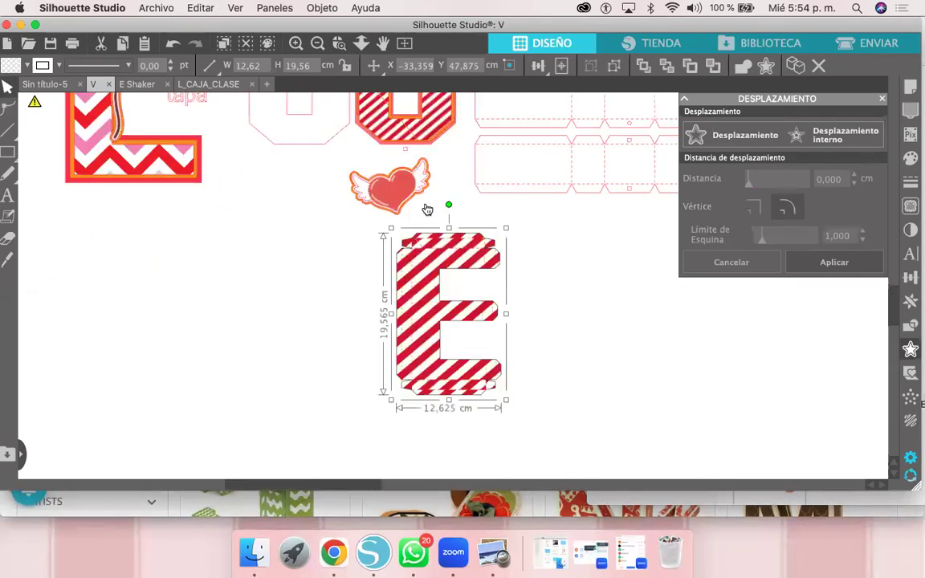
Step: In the E Shaker document, set the striped E's fill pattern scale to 38%
left_click(209, 86)
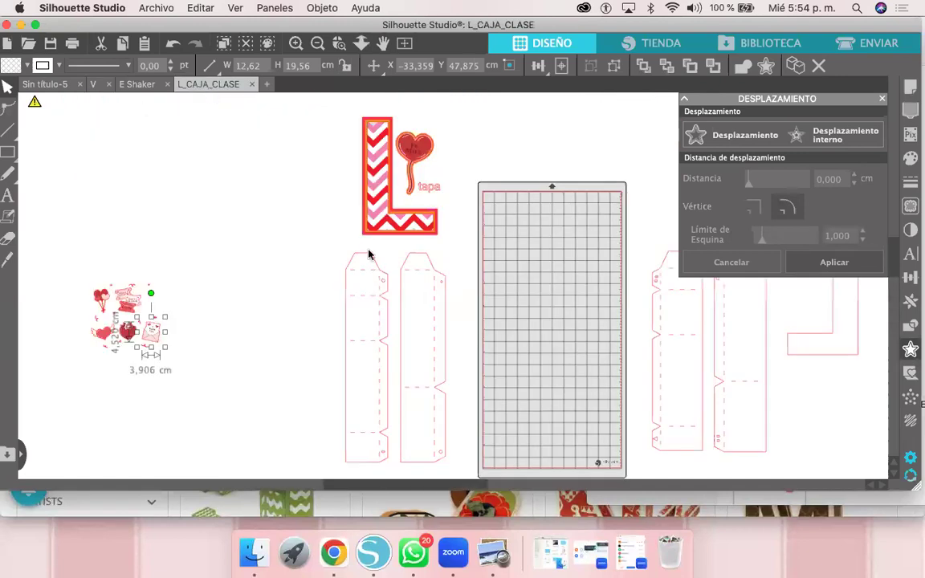
left_click(137, 84)
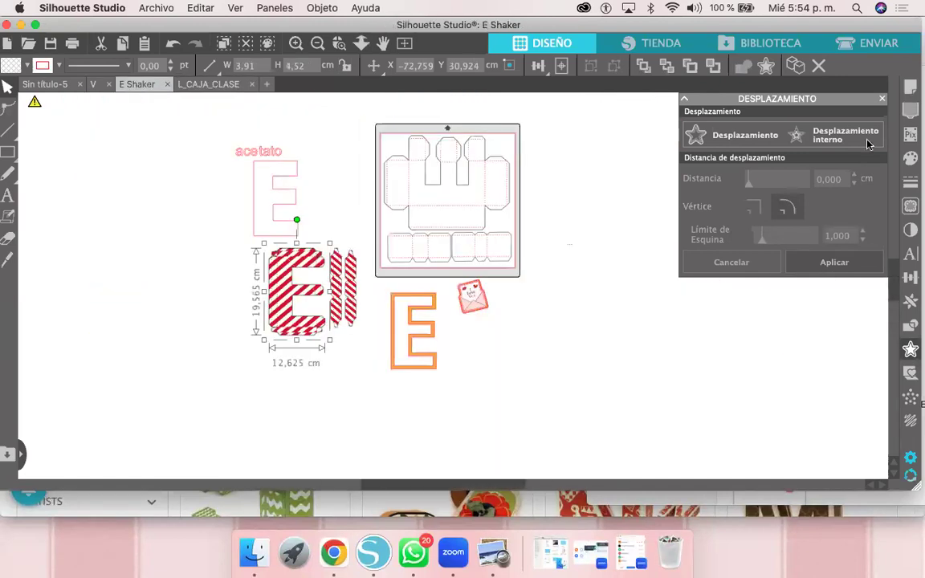
left_click(910, 161)
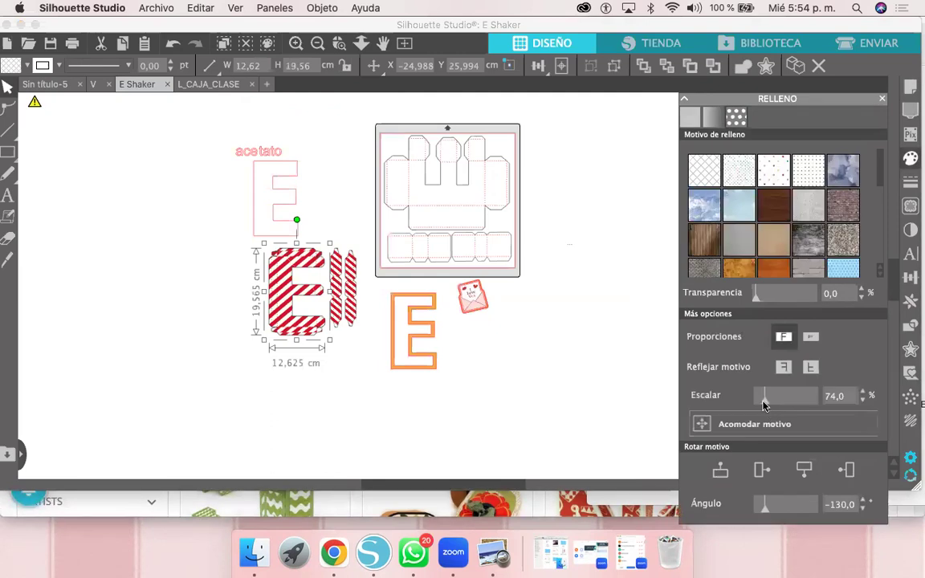
left_click_drag(761, 403, 759, 403)
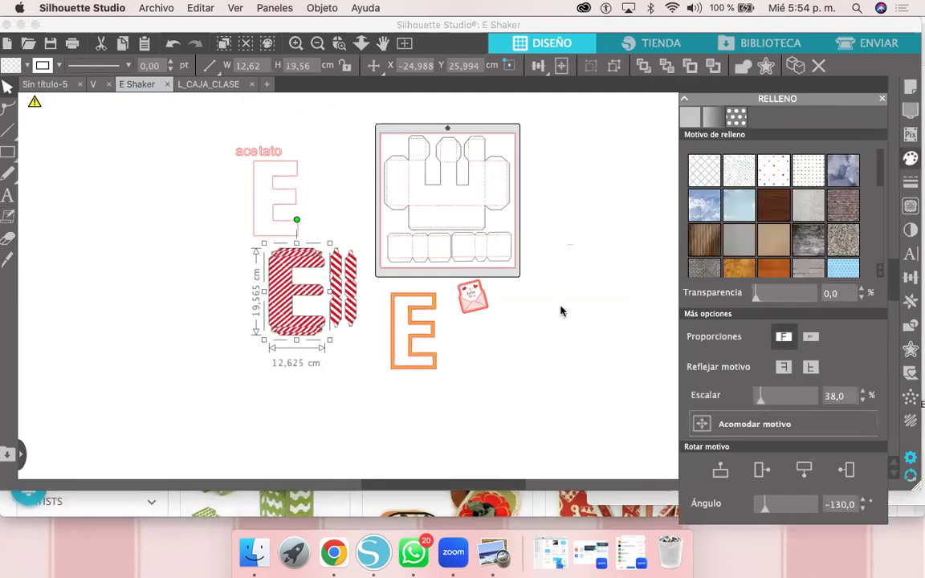
left_click(538, 391)
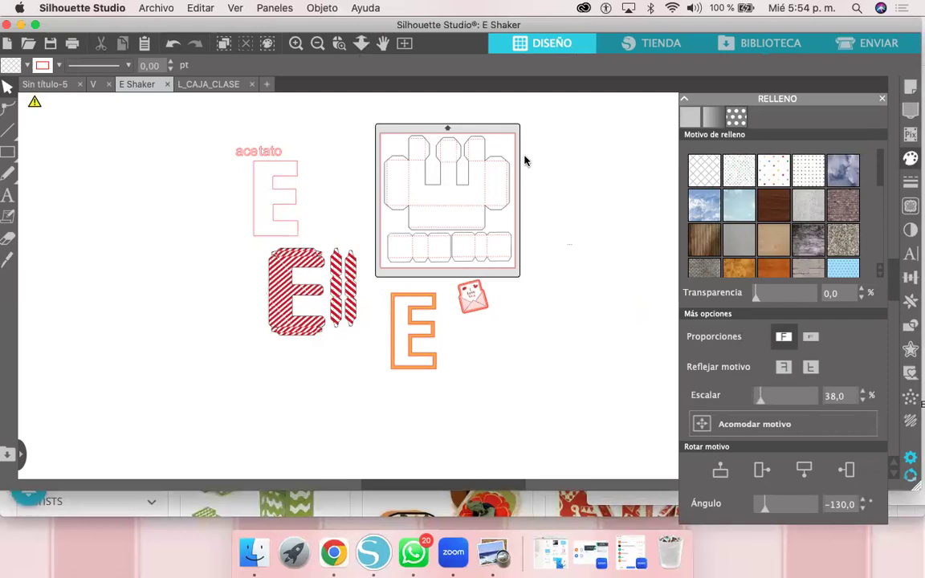
Step: Prepare the E box template for cutting and choose Cartulina, lisa as the material for Carro 1
left_click(876, 46)
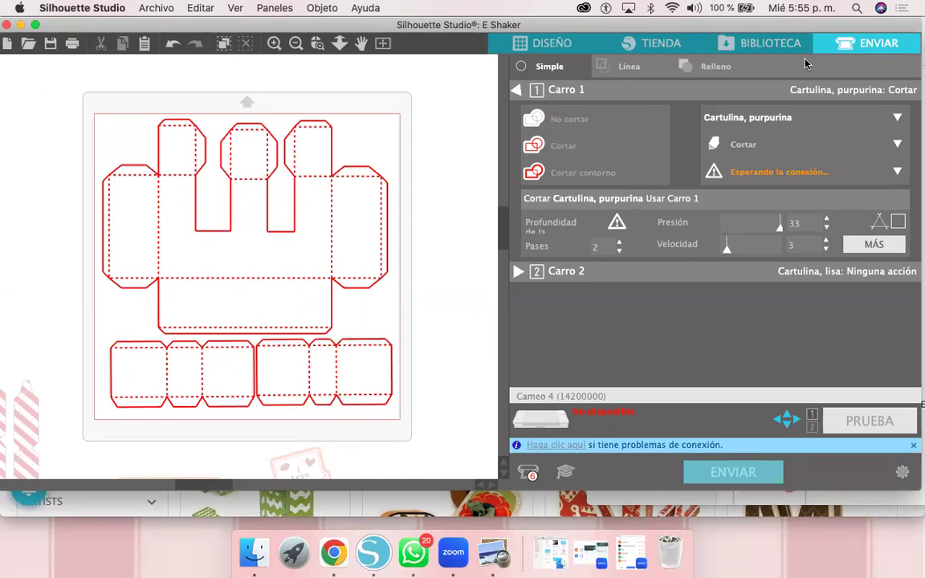
left_click(544, 46)
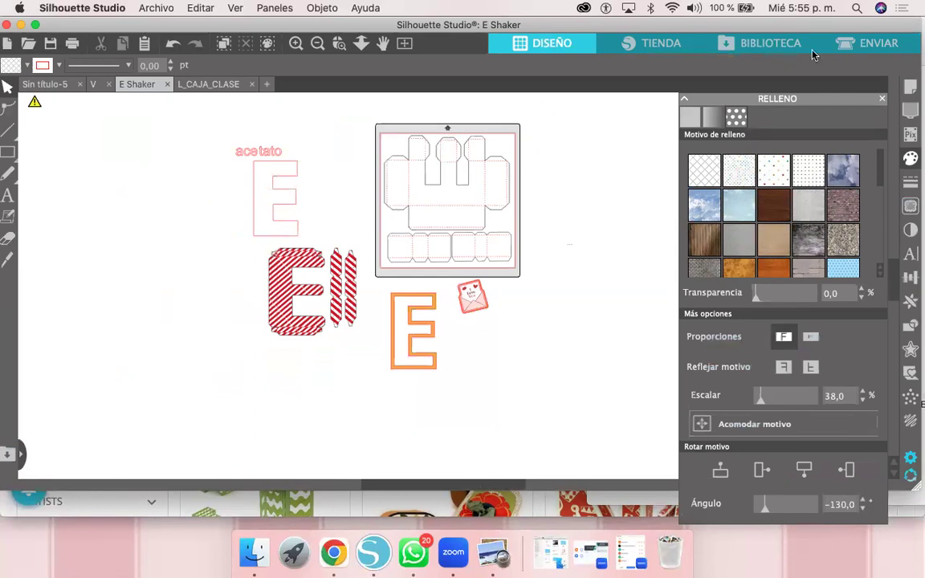
left_click(864, 42)
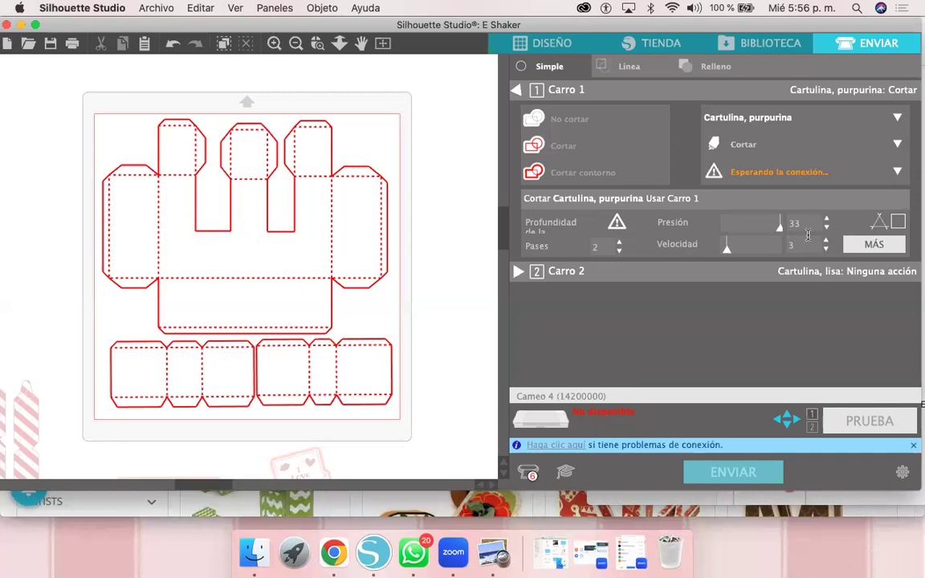
left_click(727, 120)
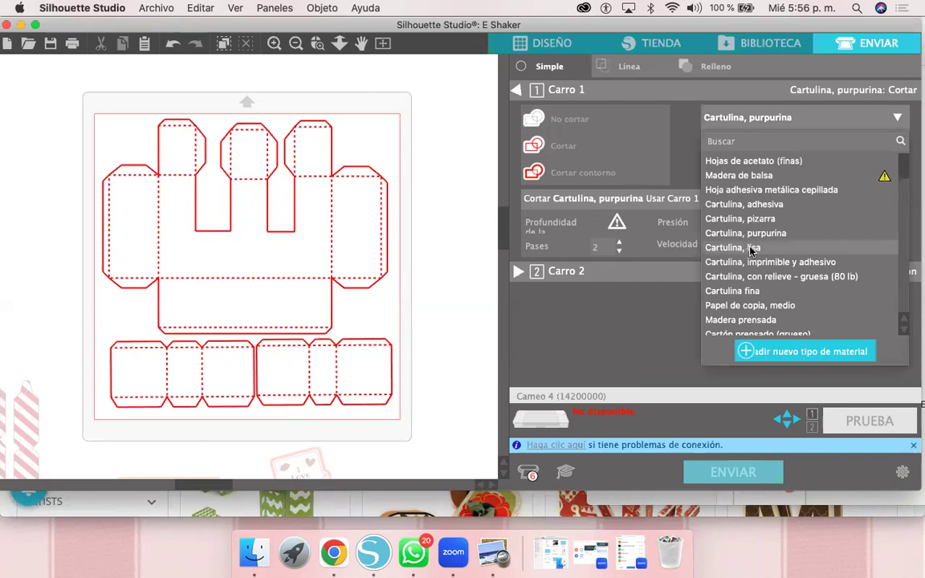
left_click(747, 249)
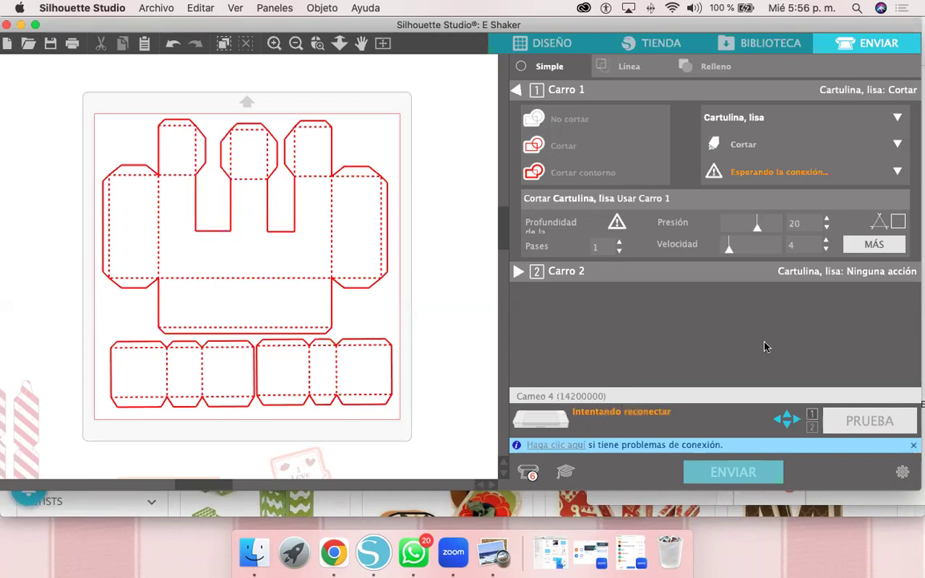
Step: Connect to the first Bluetooth Cameo 4 in the device list
left_click(528, 472)
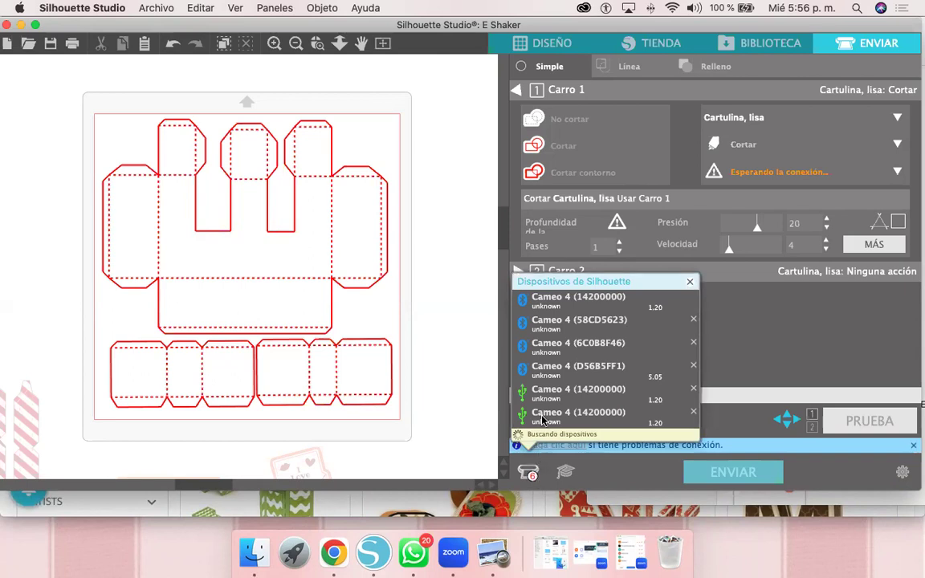
left_click(606, 322)
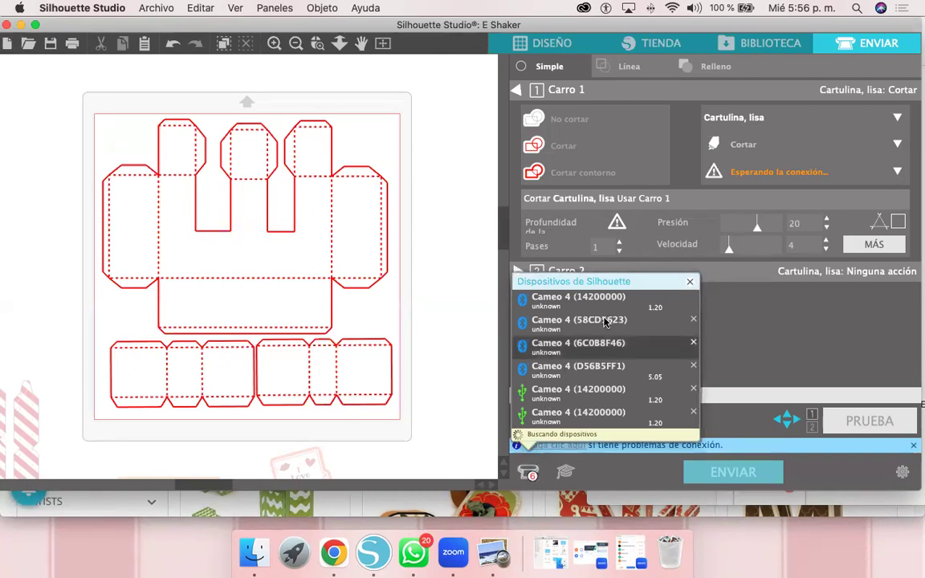
left_click(655, 302)
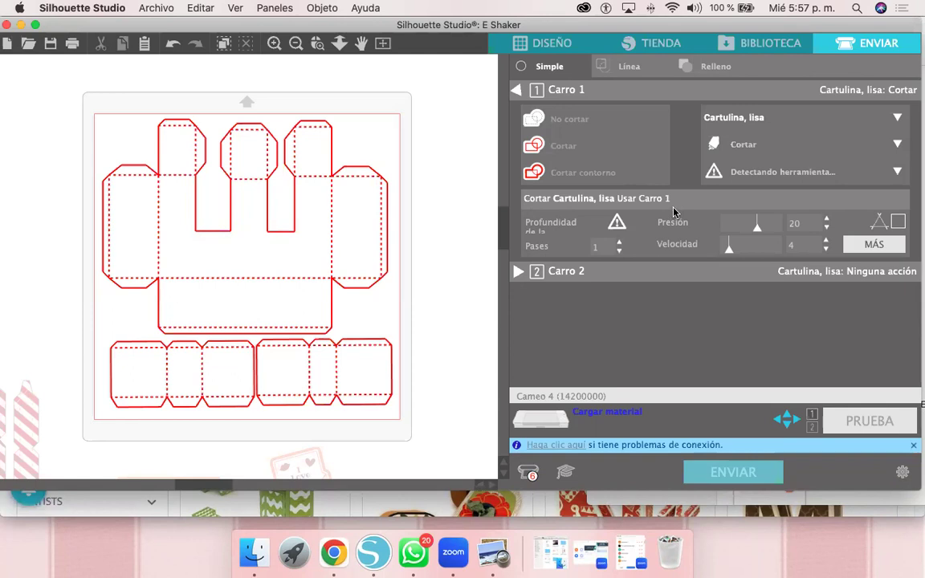
Step: Assign Cuchilla manual, 1 mm as the cutting tool, raise its blade depth two levels and set the pressure to 25
left_click(801, 173)
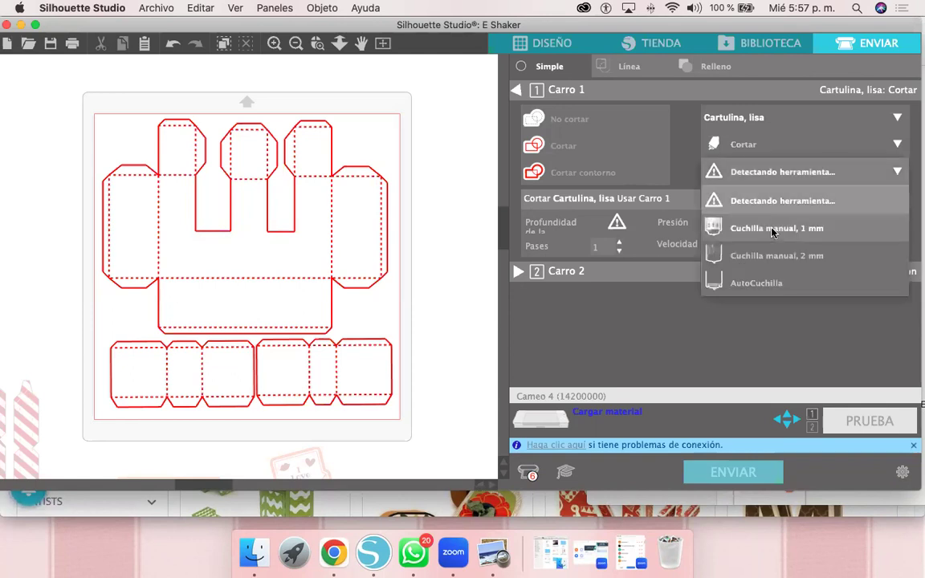
left_click(772, 230)
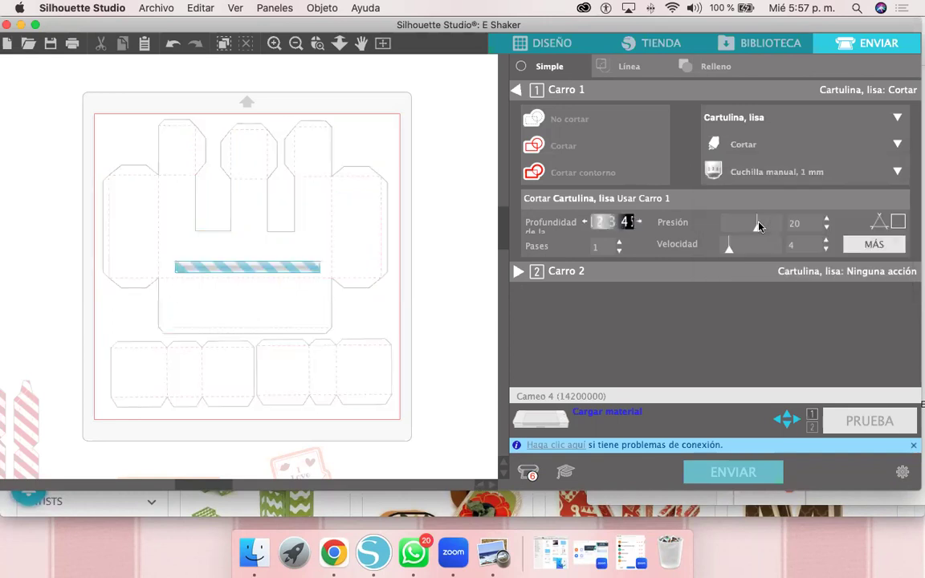
left_click(638, 223)
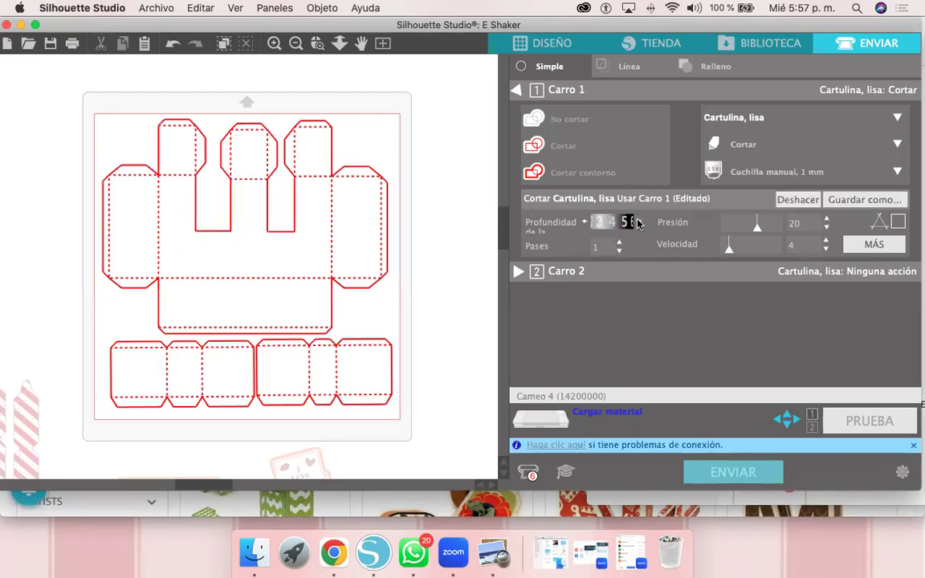
left_click(638, 223)
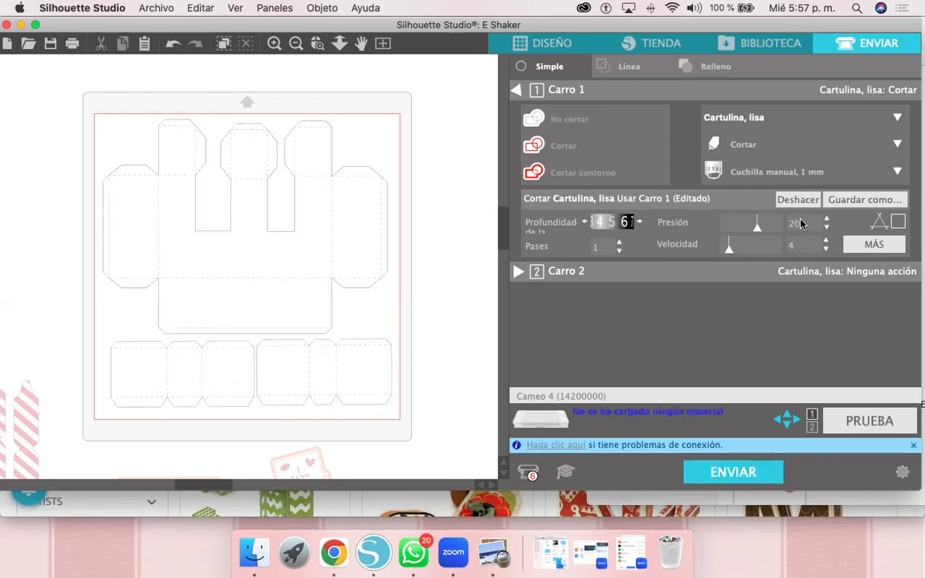
left_click_drag(788, 225, 773, 228)
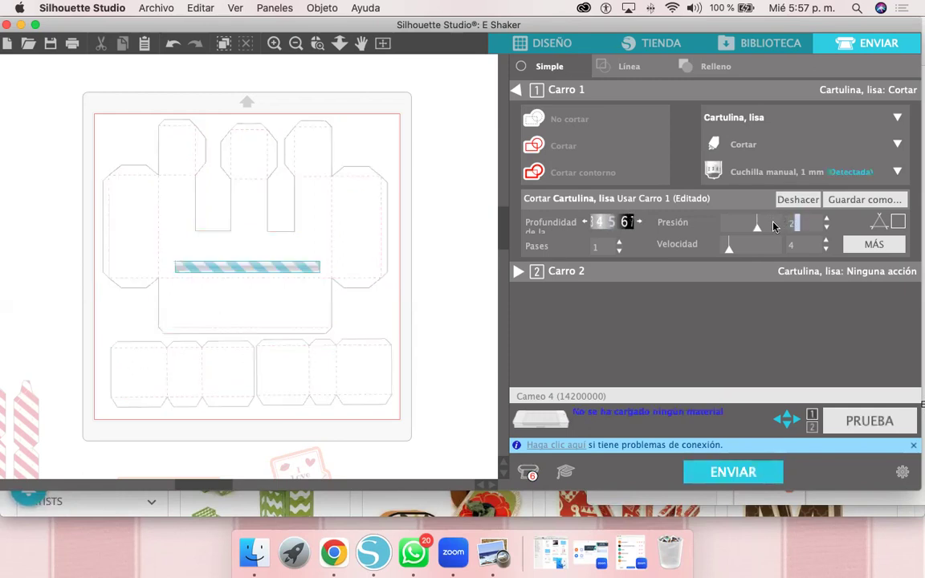
type("25")
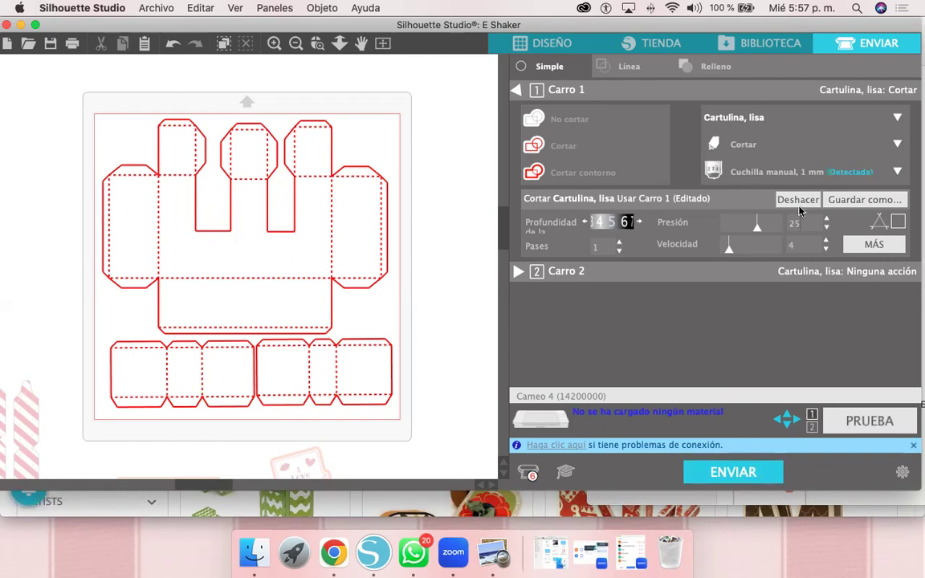
left_click(753, 257)
Step: Return to the design and move the E box template with its side pieces off the page, to the page's right
left_click(557, 42)
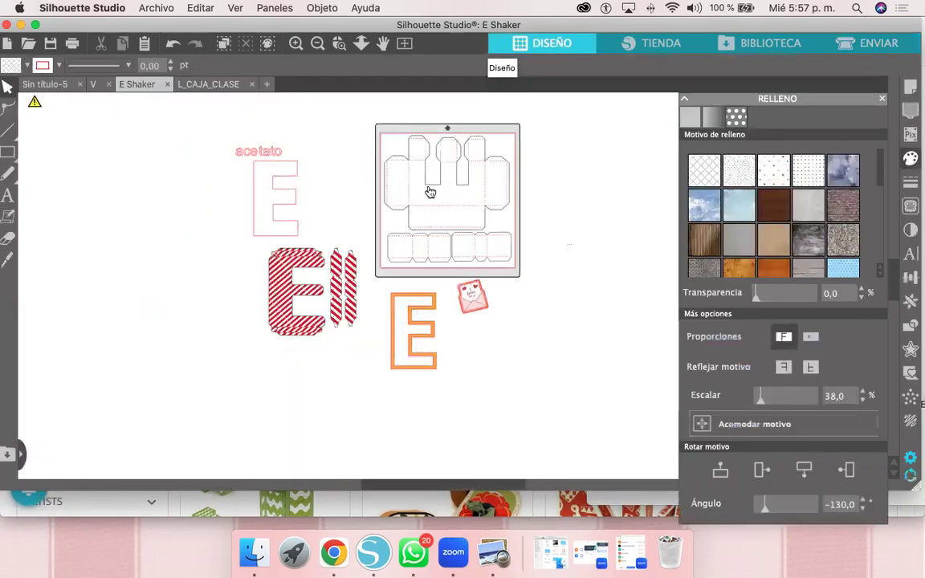
left_click(388, 268)
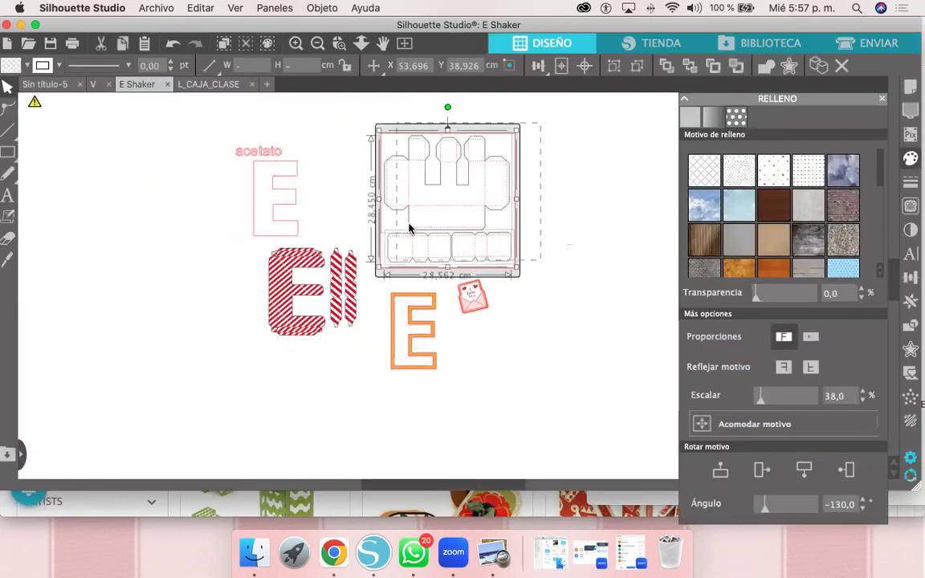
left_click_drag(489, 221, 565, 214)
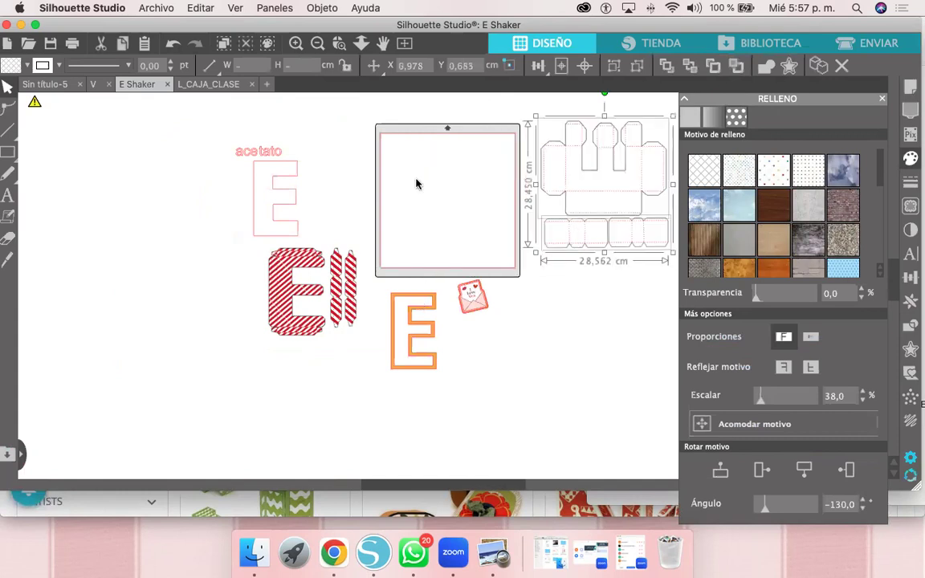
Step: Try placing the orange-outlined E on the page and return it just below the page
left_click_drag(423, 301, 413, 325)
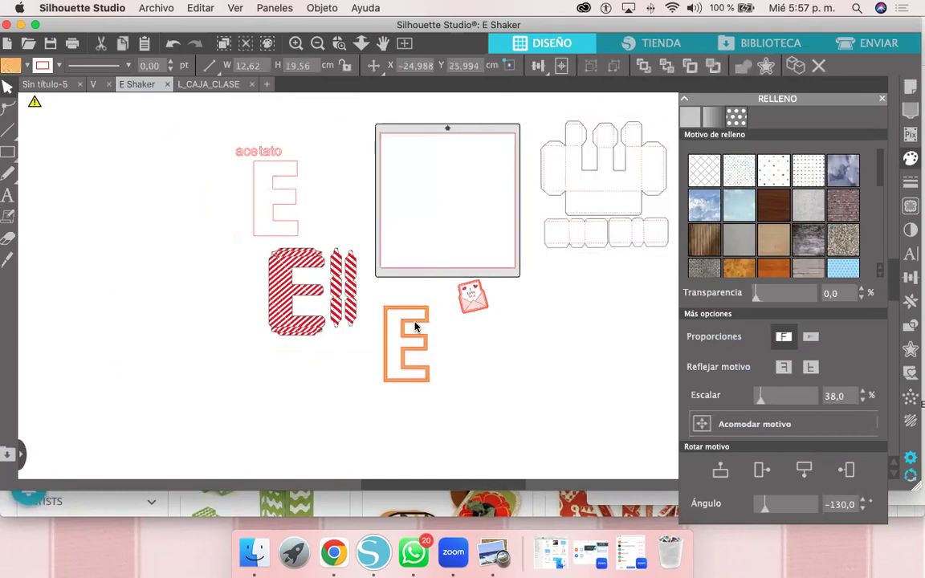
left_click(417, 328)
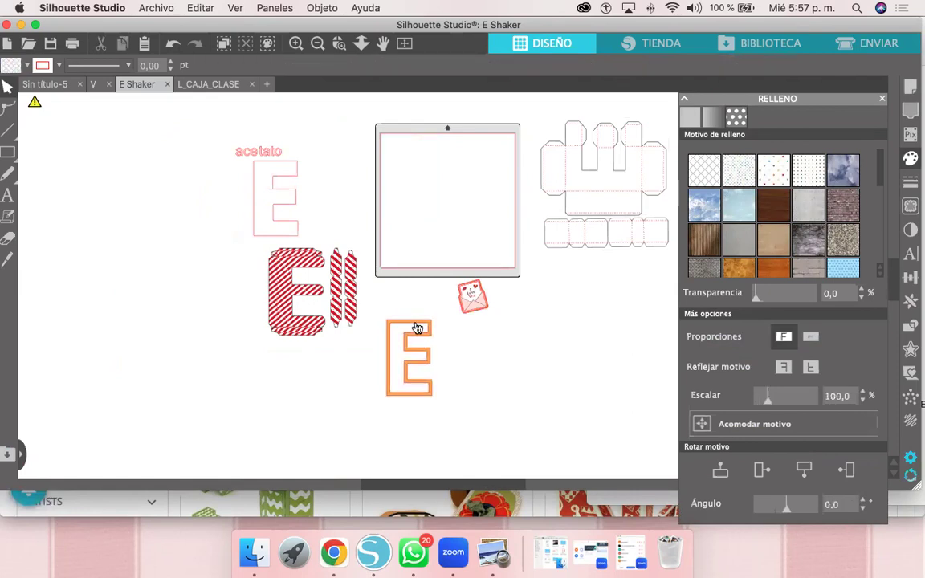
left_click_drag(393, 321, 388, 150)
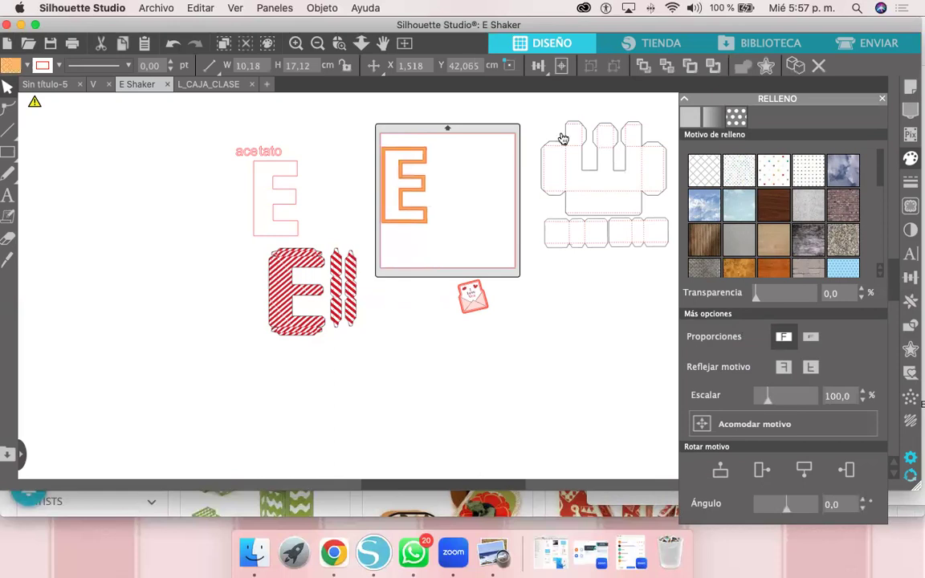
left_click(409, 170)
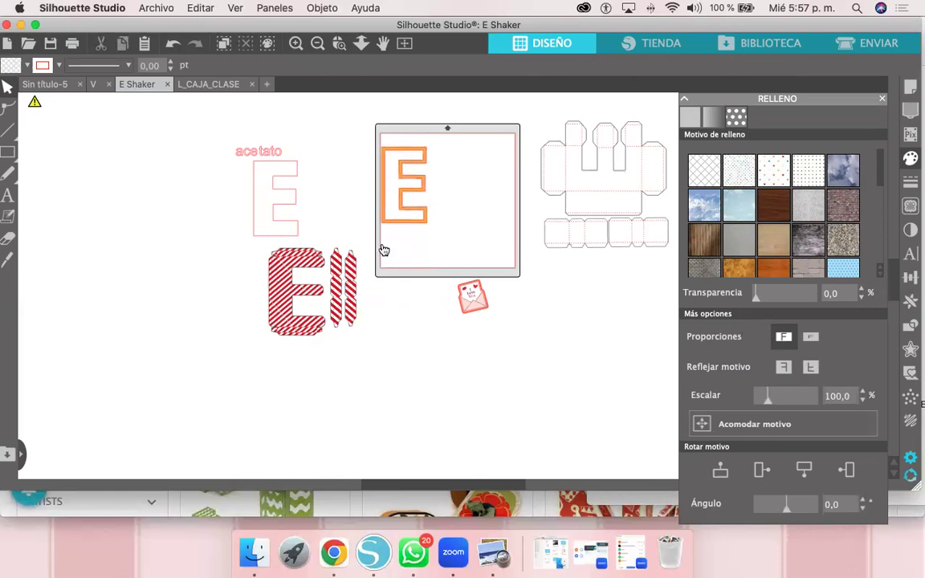
key("super+shift+z")
key("super+shift+z")
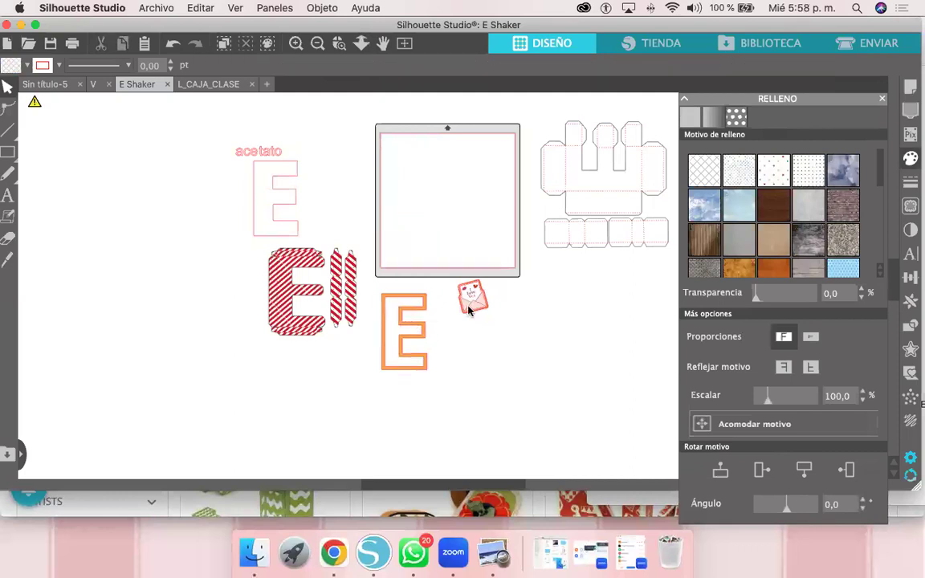
Step: Separate the envelope from its solid orange backing, placing the backing beside the lower left of the orange-outlined E
key("super+shift+z")
left_click_drag(470, 297, 457, 332)
mouse_move(465, 300)
left_mouse_down()
mouse_move(407, 347)
mouse_move(367, 353)
left_mouse_up()
key("super+shift+z")
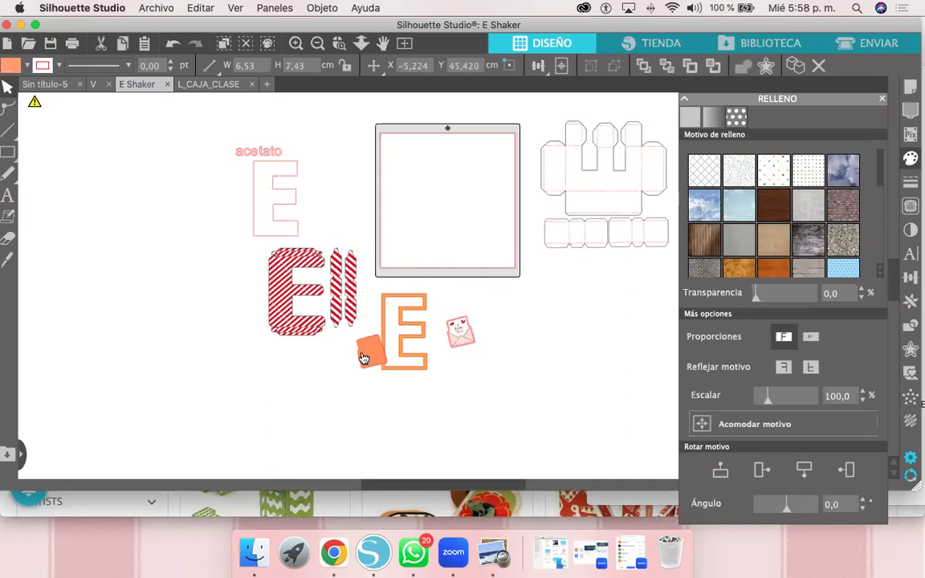
key("super+shift+z")
key("super+shift+z")
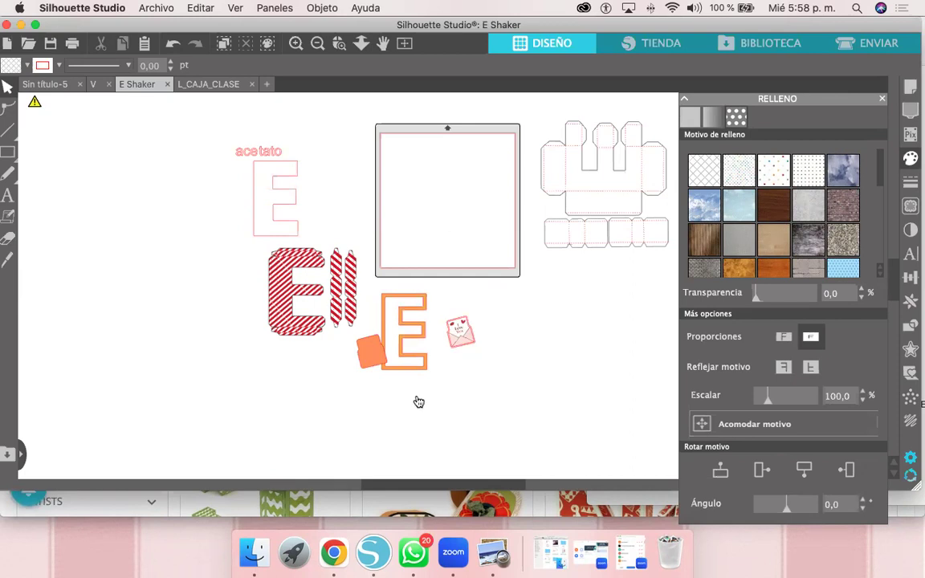
Step: Copy the orange-outlined E with its solid envelope backing from E Shaker into the L_CAJA_CLASE document
left_click(372, 360)
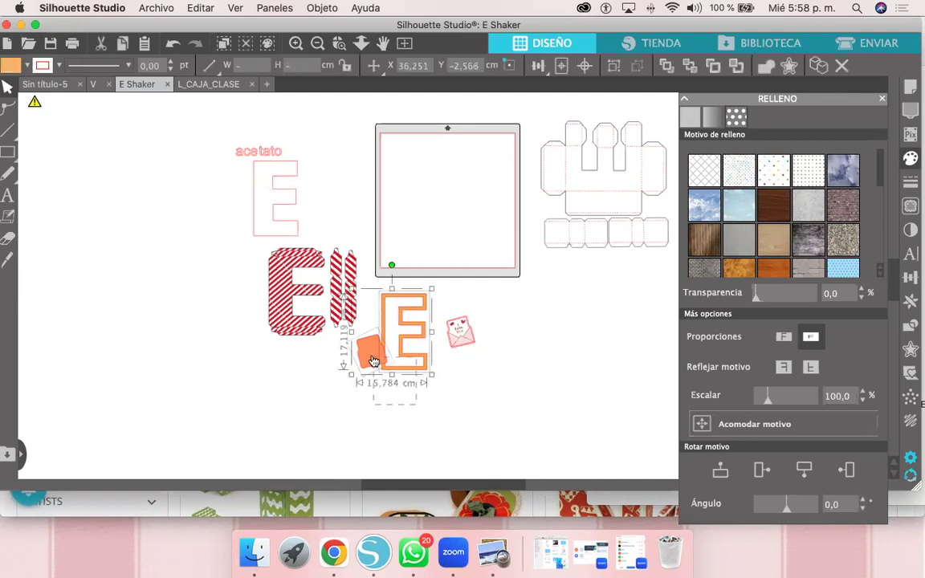
key("super+z")
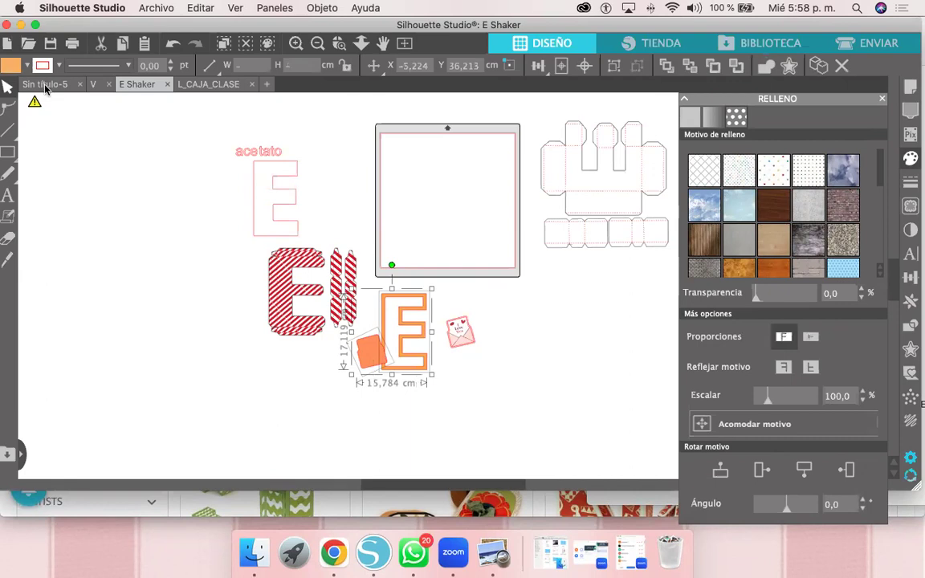
left_click(45, 87)
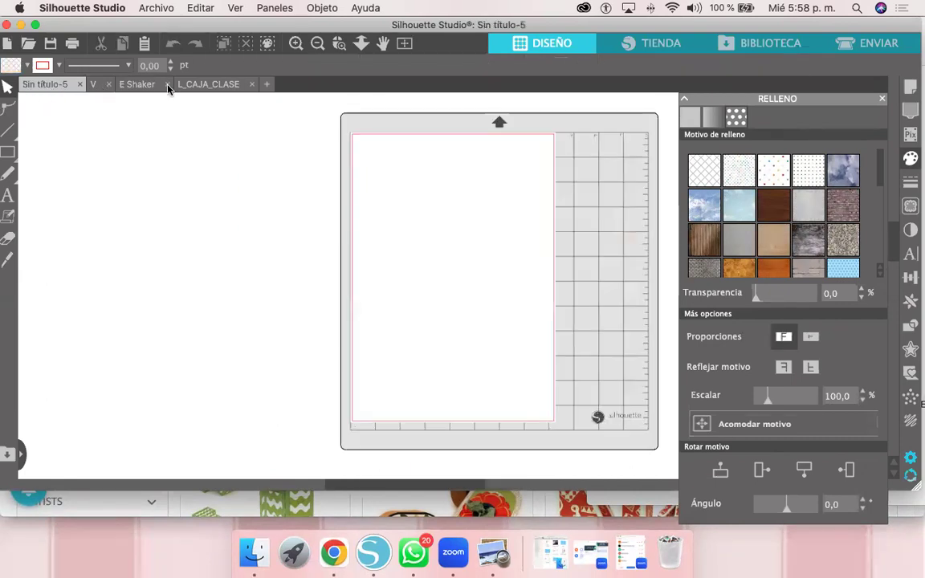
left_click(191, 85)
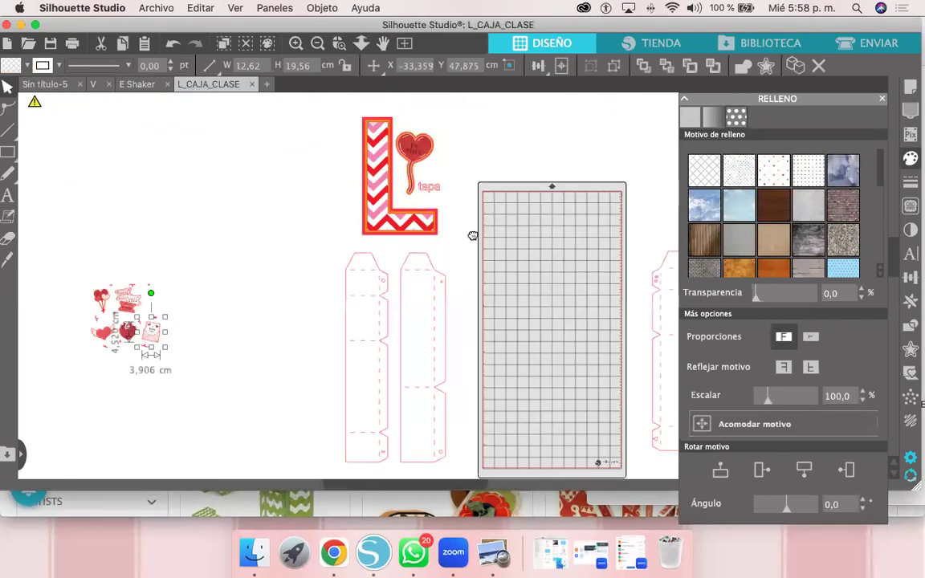
left_click_drag(411, 213, 377, 186)
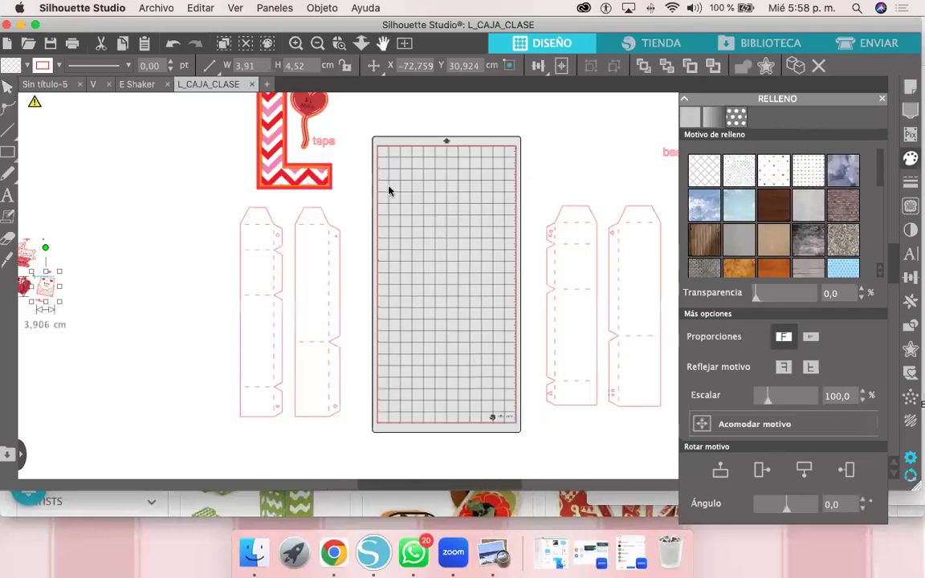
key("super+v")
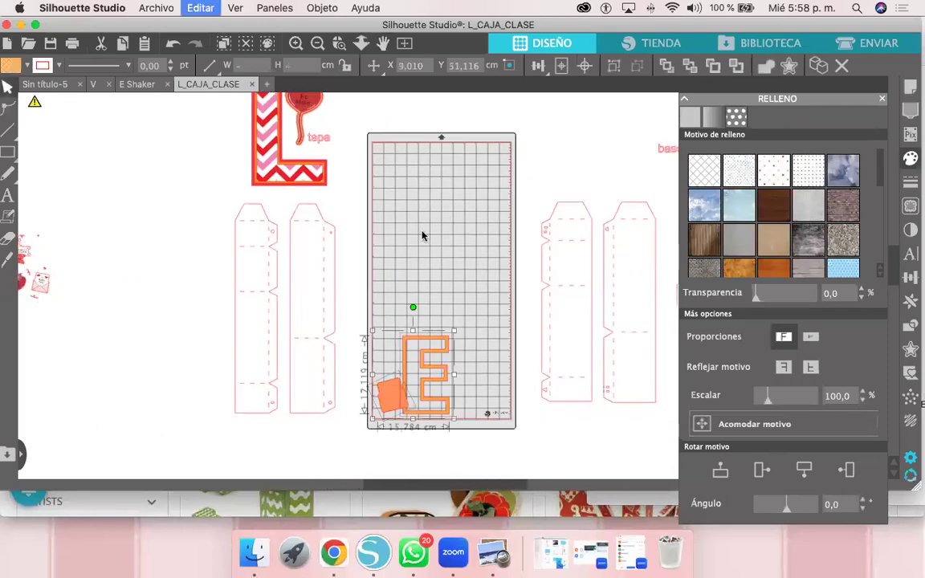
Step: Place the orange-outlined E in the mat's upper left corner and the envelope backing just to its right
left_click_drag(404, 344, 379, 161)
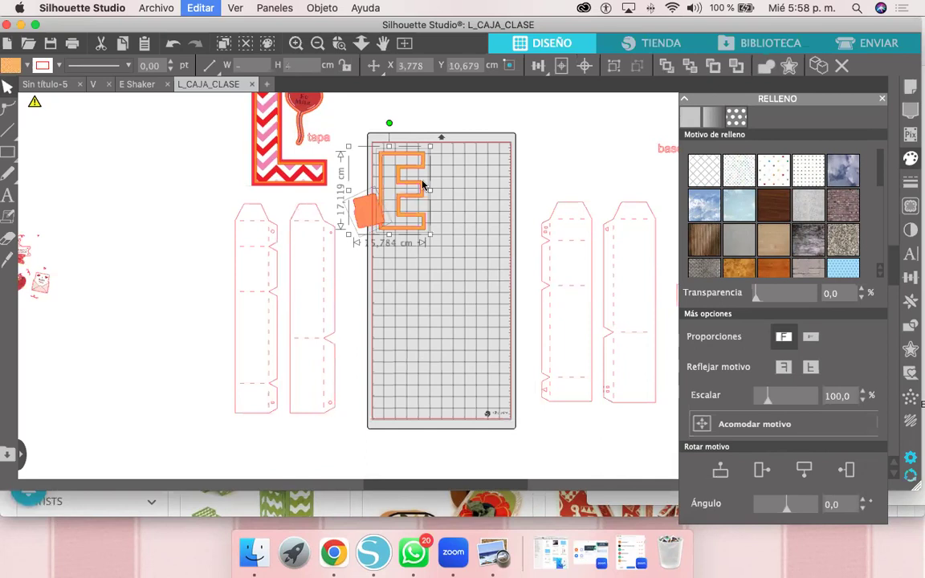
left_click(452, 171)
left_click_drag(367, 213, 448, 167)
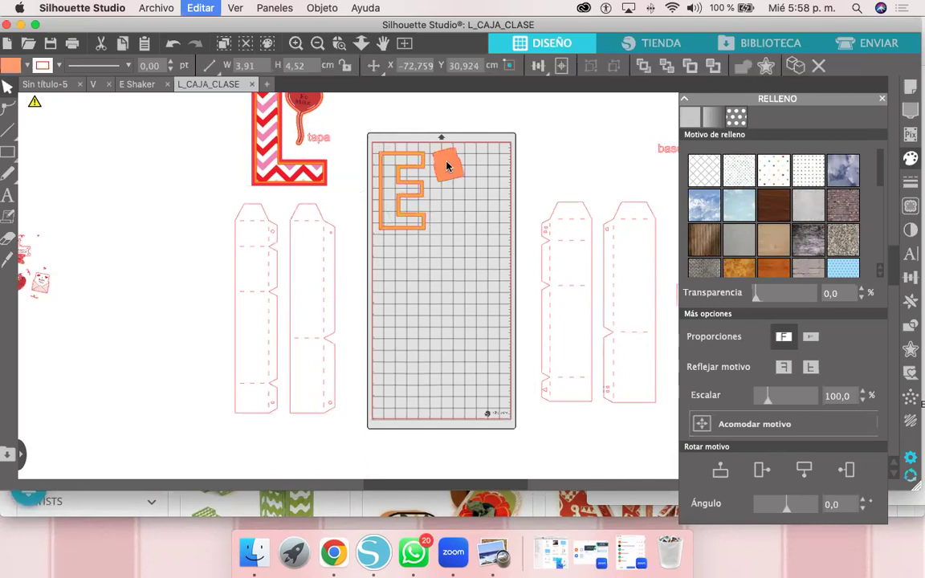
key("super+z")
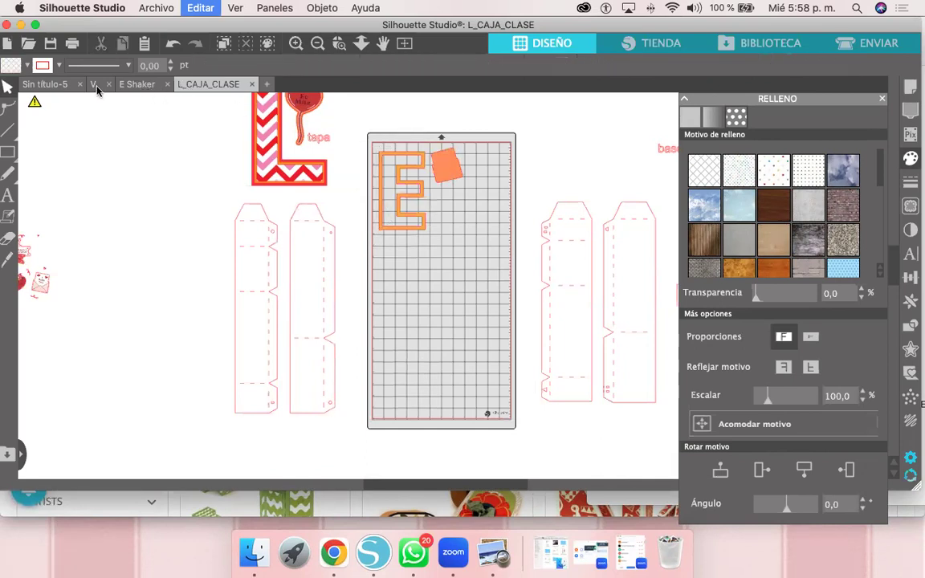
Step: Delete the leftover red-striped E box from the V document
left_click(95, 85)
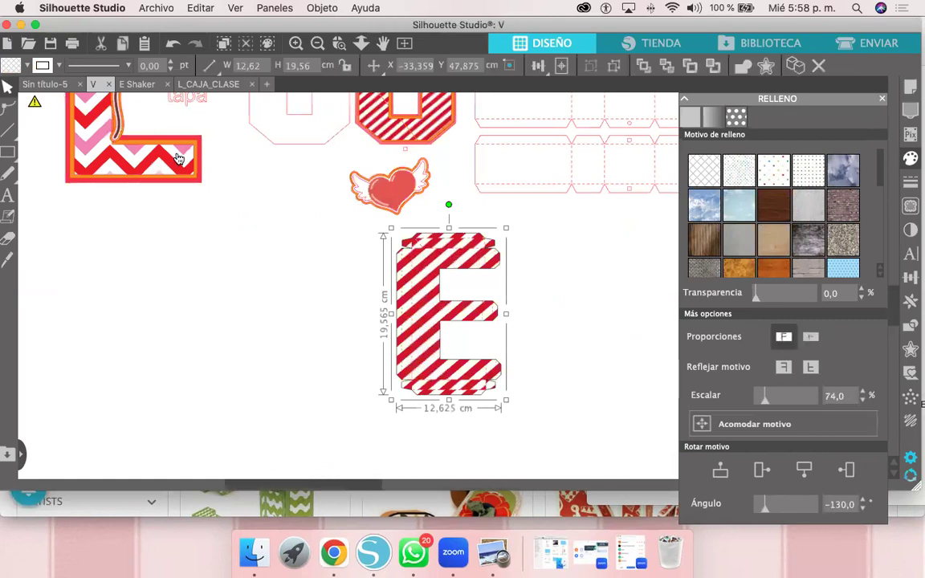
scroll(448, 241, "down", 1)
scroll(449, 241, "down", 1)
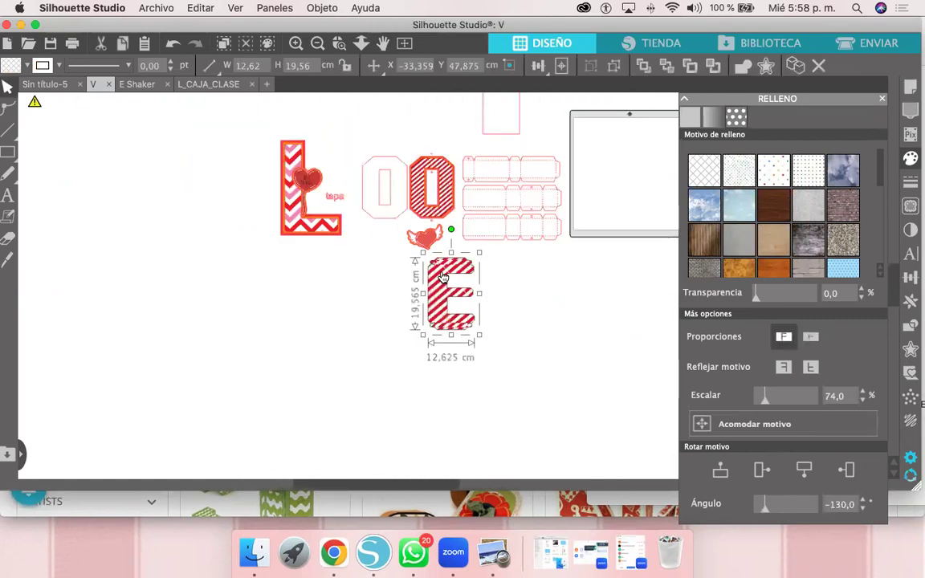
key("Delete")
Step: Separate the O's striped layer and solid orange layer, placing them side by side below the winged heart
left_click_drag(441, 178, 446, 204)
left_click(449, 205)
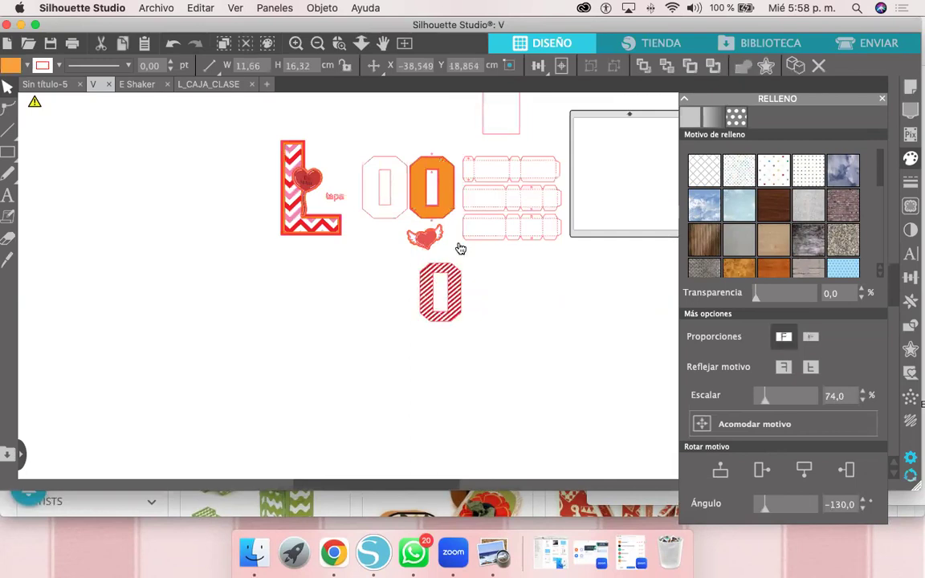
left_click_drag(502, 302, 503, 298)
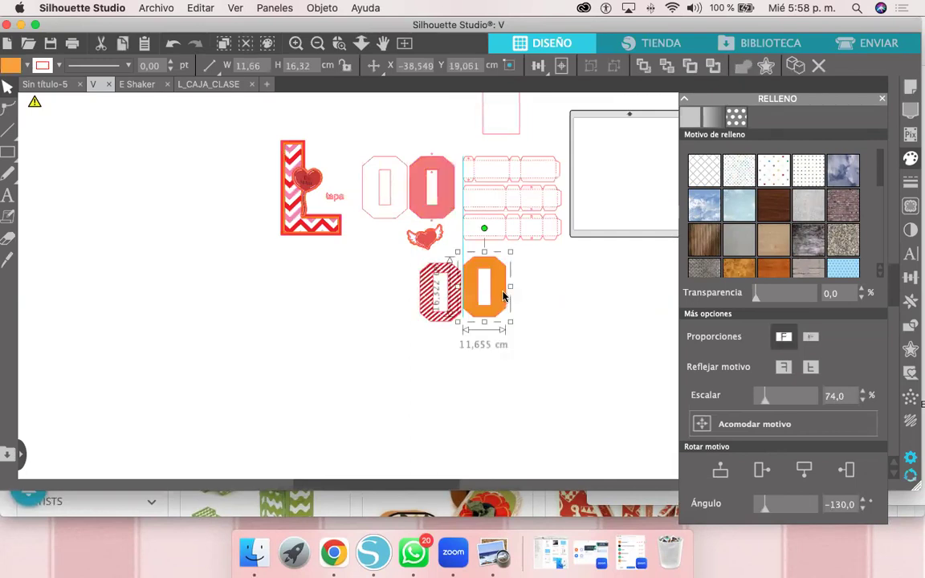
Step: Close the empty Sin título-5 document and copy the solid orange O from V onto the L_CAJA_CLASE mat, right of the E
left_click(68, 86)
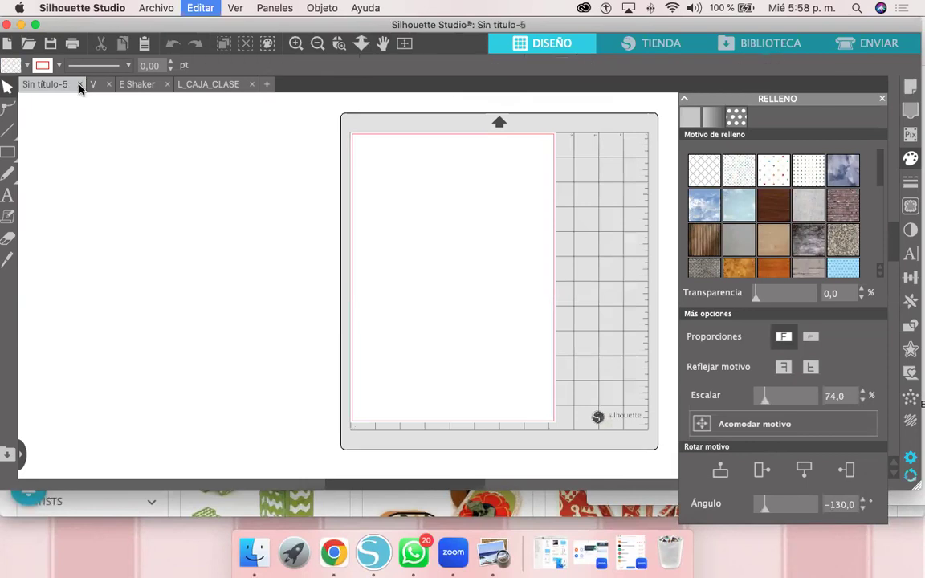
left_click(80, 85)
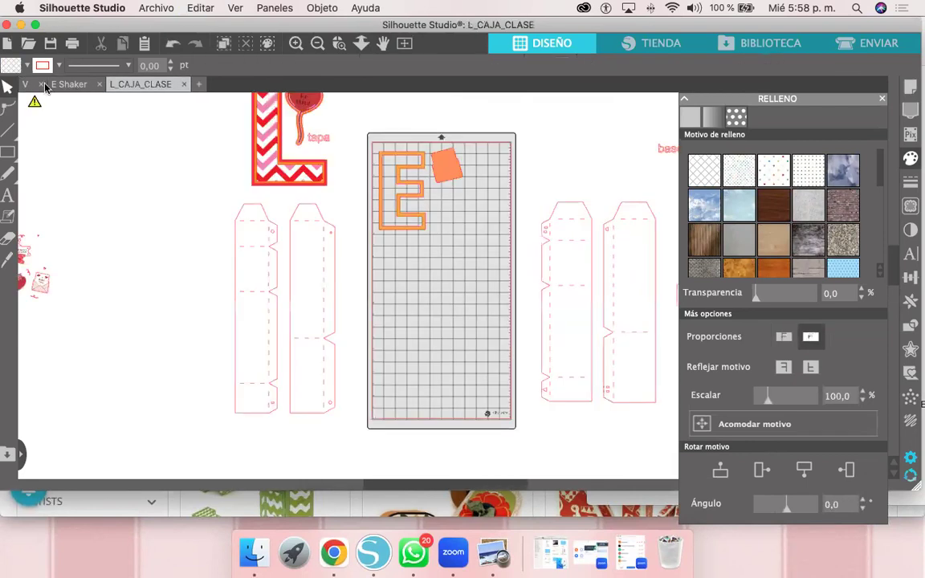
left_click(29, 84)
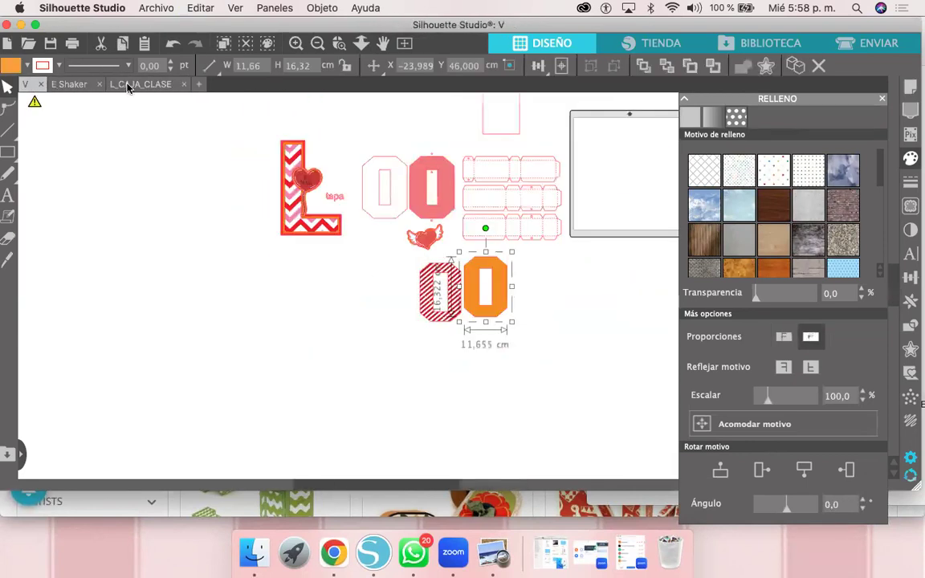
left_click(141, 84)
key("super+v")
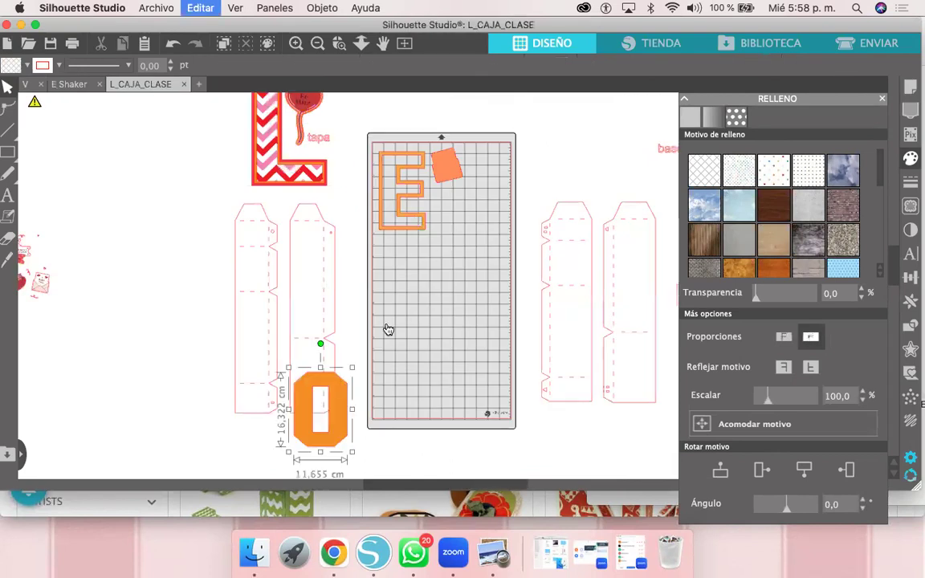
left_click_drag(338, 404, 492, 212)
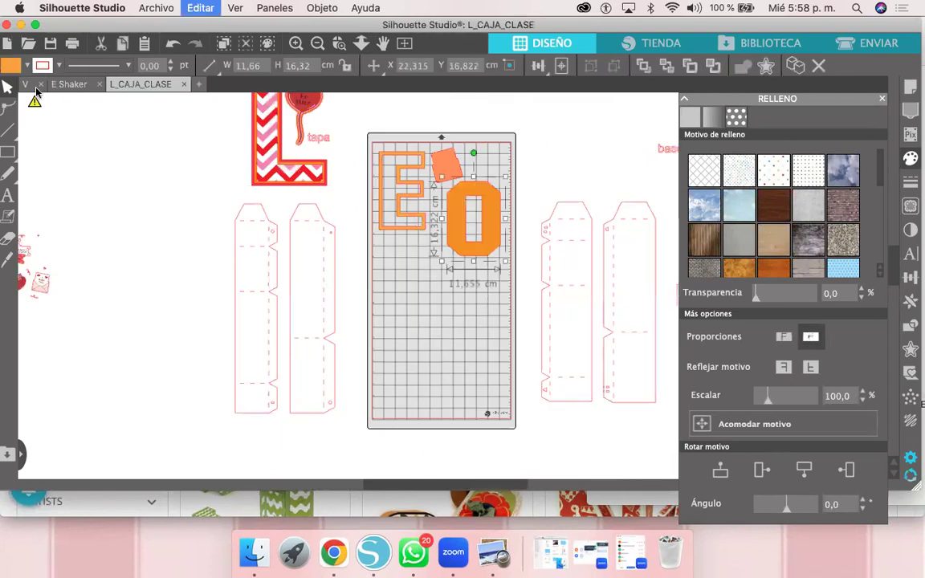
Step: Move the winged heart in the V document off its solid orange backing, to the backing's lower left
left_click(27, 85)
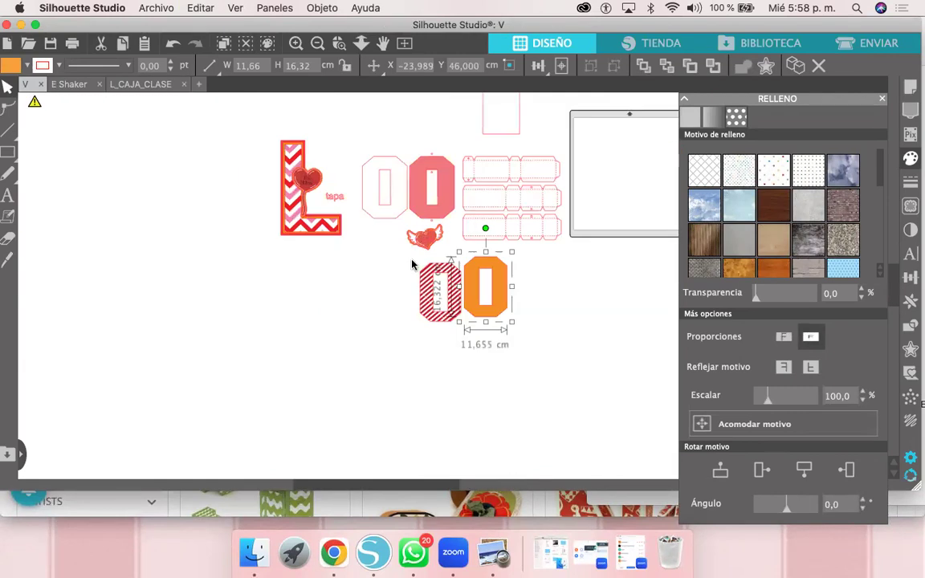
left_click(373, 241)
left_click_drag(429, 241, 419, 256)
Step: Copy the winged heart's orange backing into L_CAJA_CLASE and place it on the mat just below the E
left_click(427, 238)
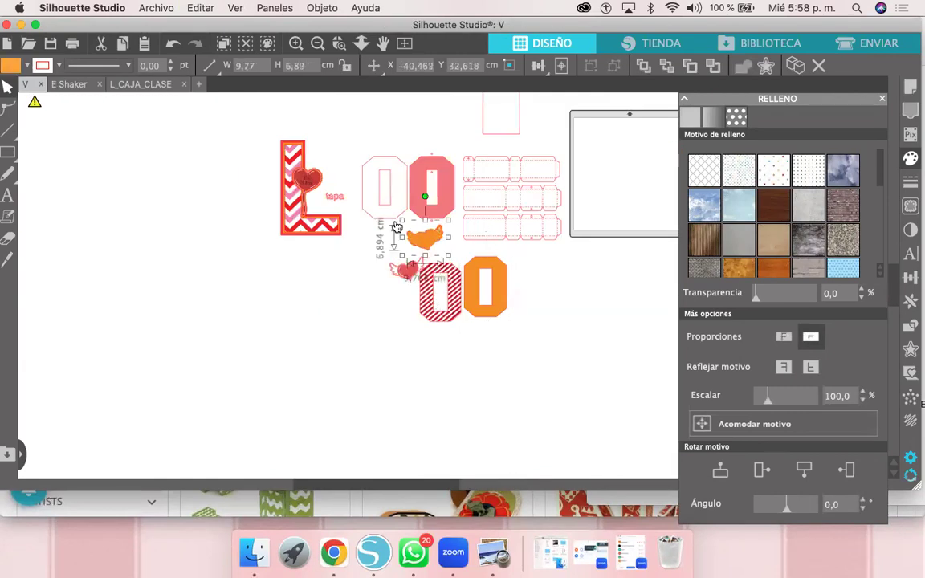
key("super+c")
left_click(141, 85)
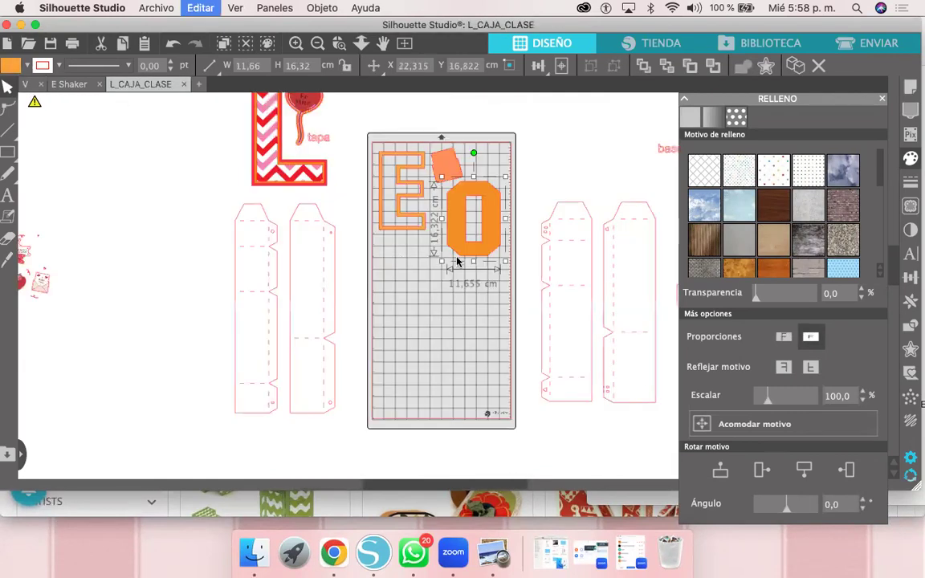
key("super+v")
left_click_drag(278, 376, 410, 246)
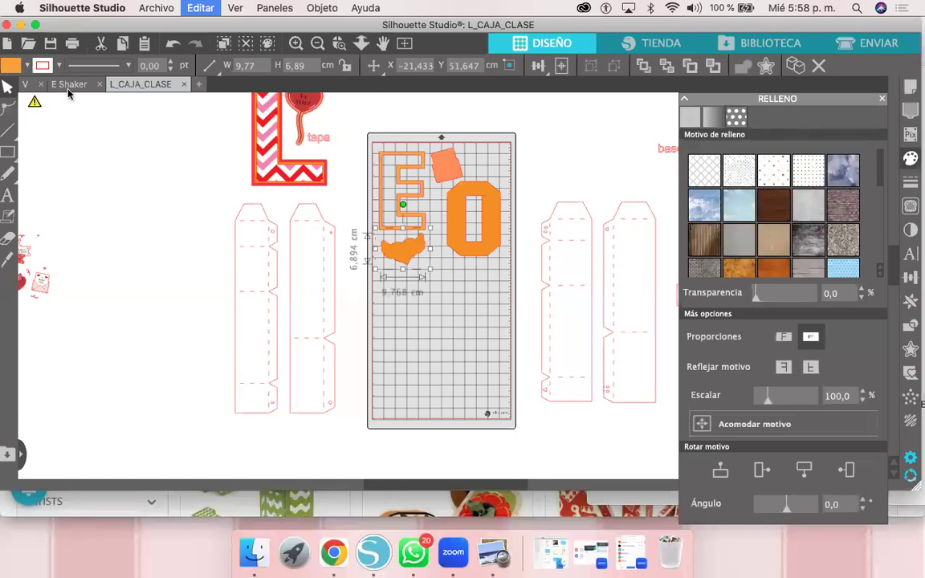
Step: Move the heart balloon in the V document off its orange backing, to the left of the L
left_click(25, 85)
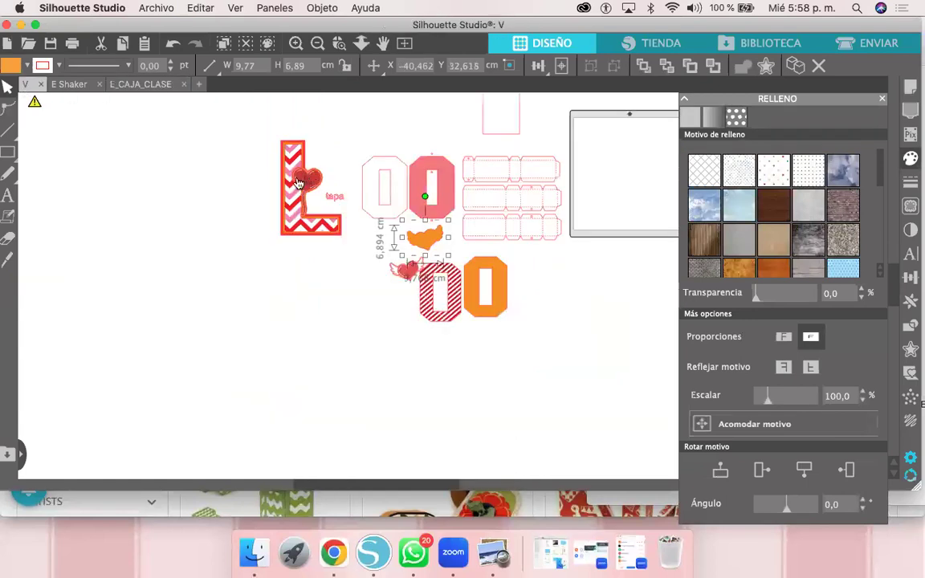
left_click_drag(309, 181, 257, 179)
left_click(315, 182)
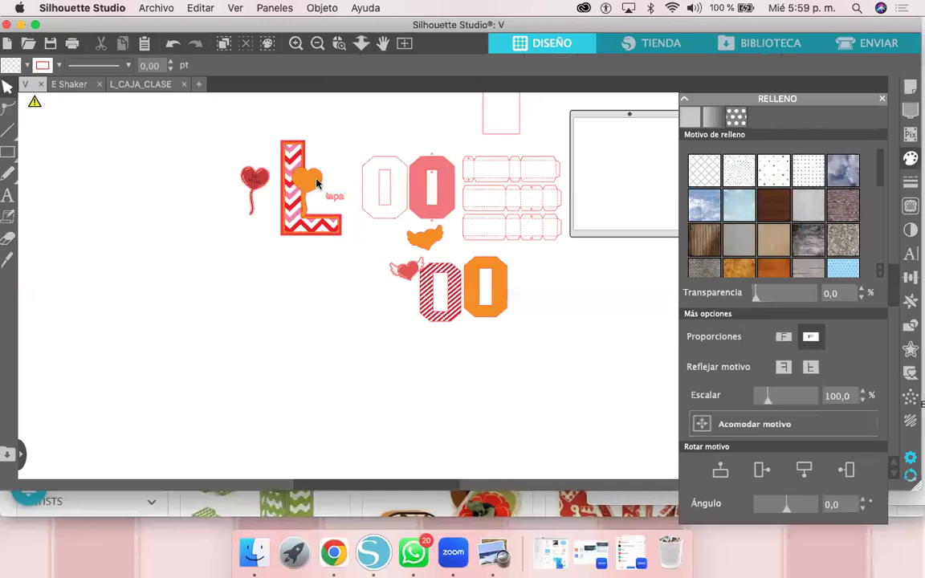
Step: Copy the balloon's orange backing into L_CAJA_CLASE and place it on the mat below the winged heart backing
key("super+c")
left_click(140, 85)
key("super+f")
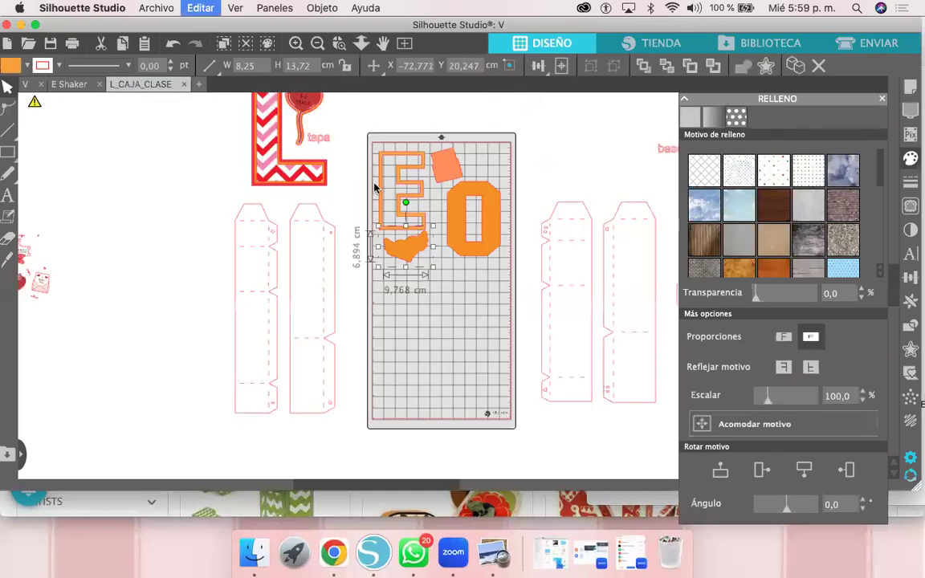
key("super+v")
left_click_drag(148, 338, 399, 284)
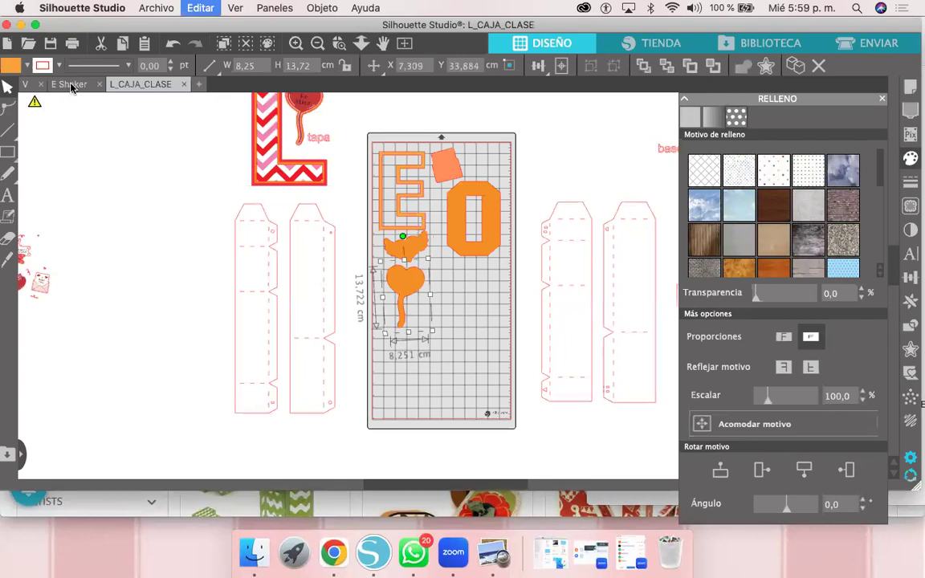
Step: Separate the solid orange L layer from the decorated L in the V document, moving it below the letter
left_click(29, 84)
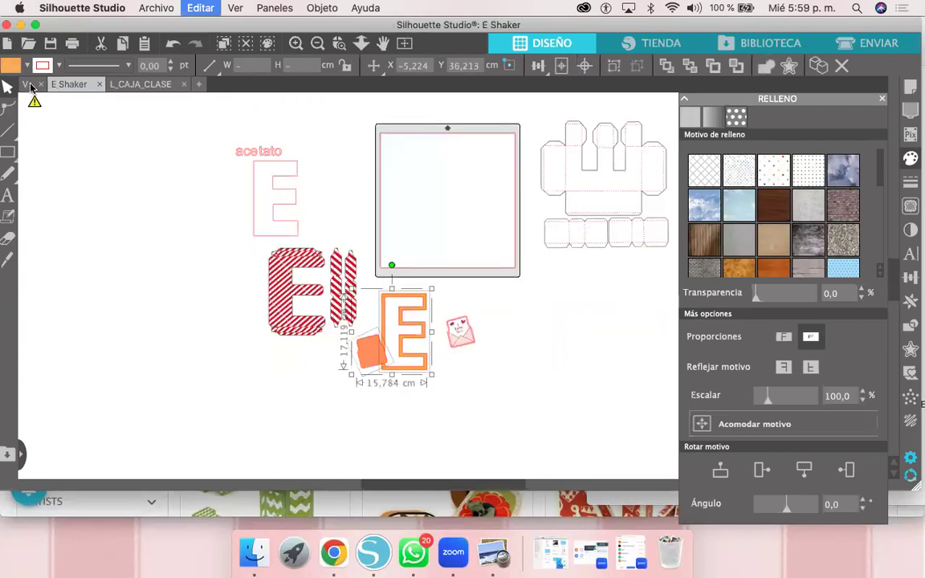
left_click_drag(331, 223, 323, 278)
left_click(304, 257)
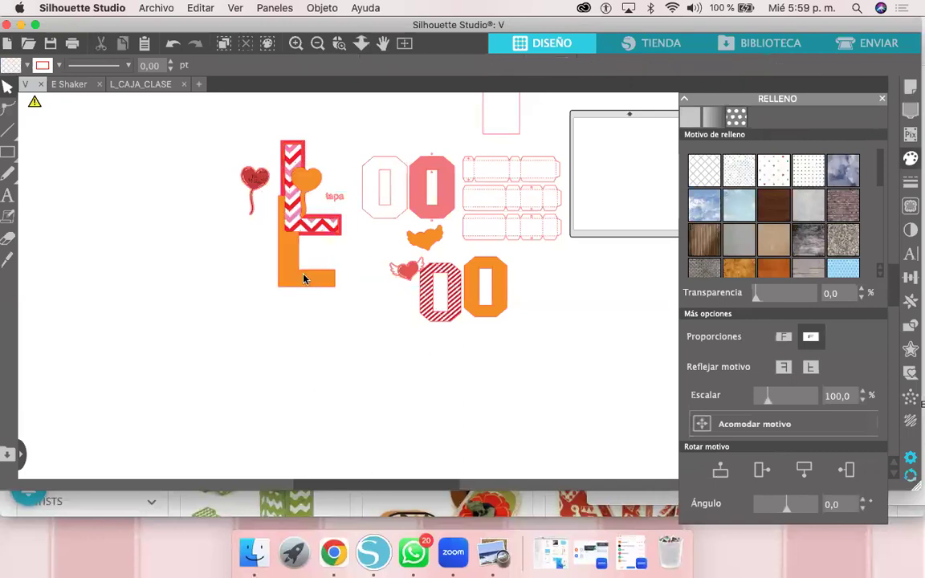
Step: Copy the solid orange L into L_CAJA_CLASE, fitting it in the mat's lower part with the balloon backing to its right
left_click(306, 279)
key("super+c")
left_click(155, 85)
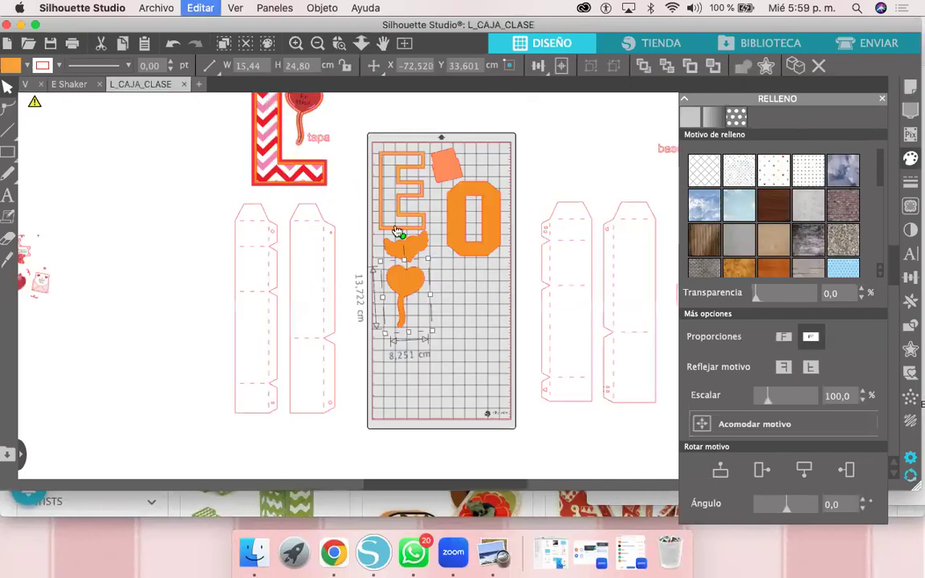
key("super+v")
left_click_drag(386, 306, 423, 282)
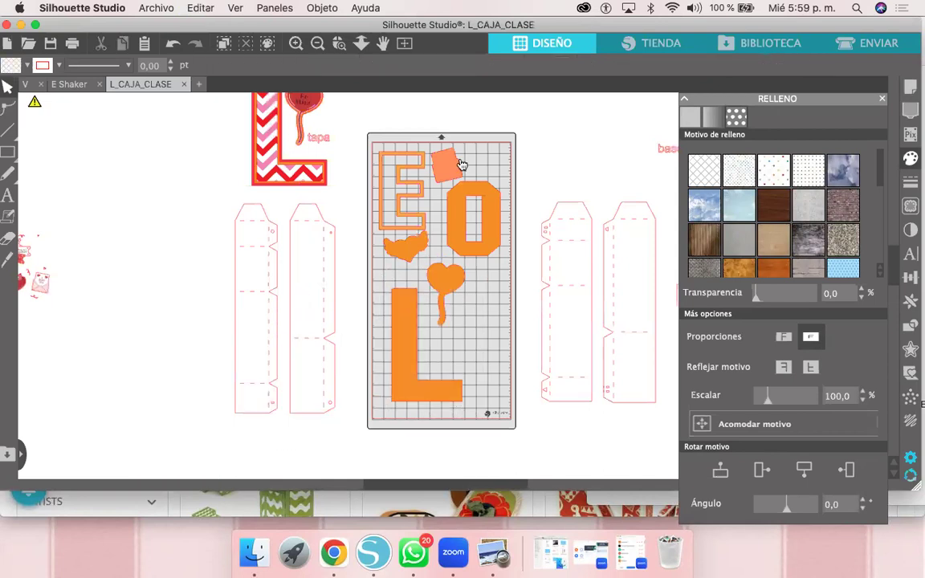
Step: Select all the orange pieces on the mat and move them off it, below the side strips on the right
scroll(462, 165, "down", 3)
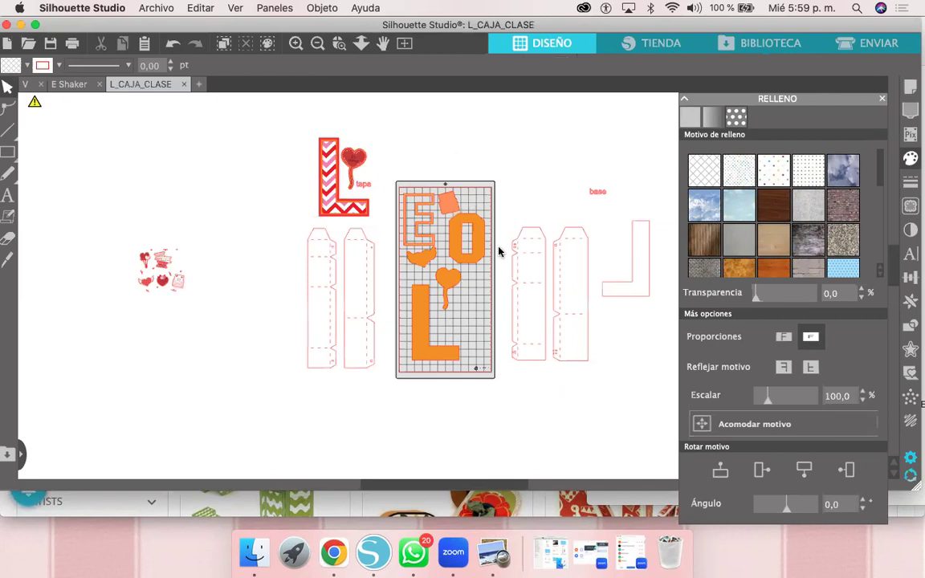
left_click(422, 358)
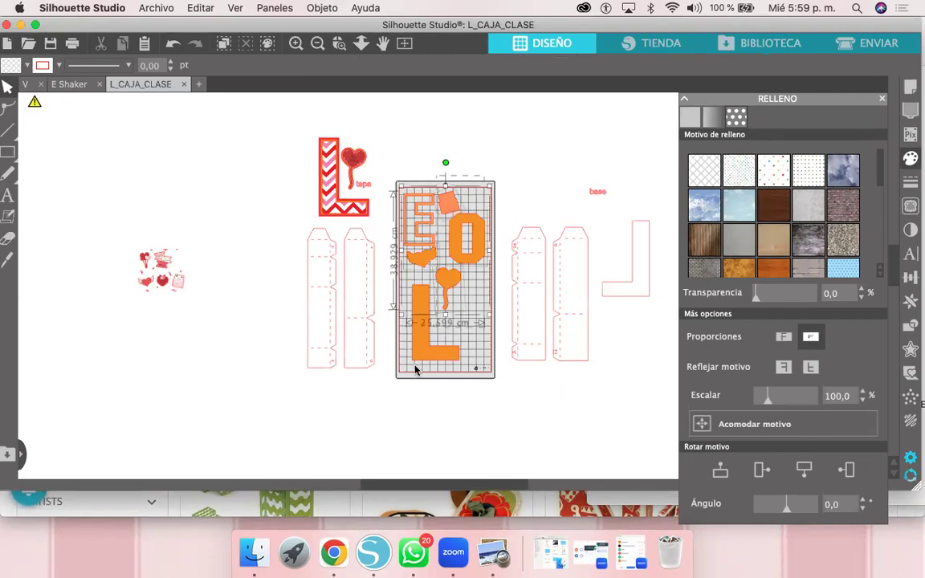
left_click_drag(430, 294, 430, 297)
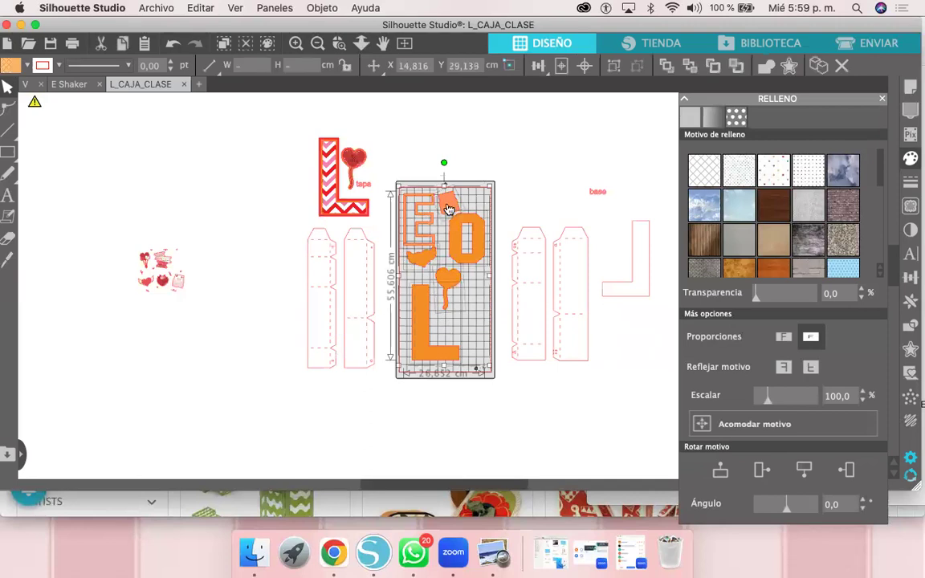
left_click_drag(538, 326, 571, 394)
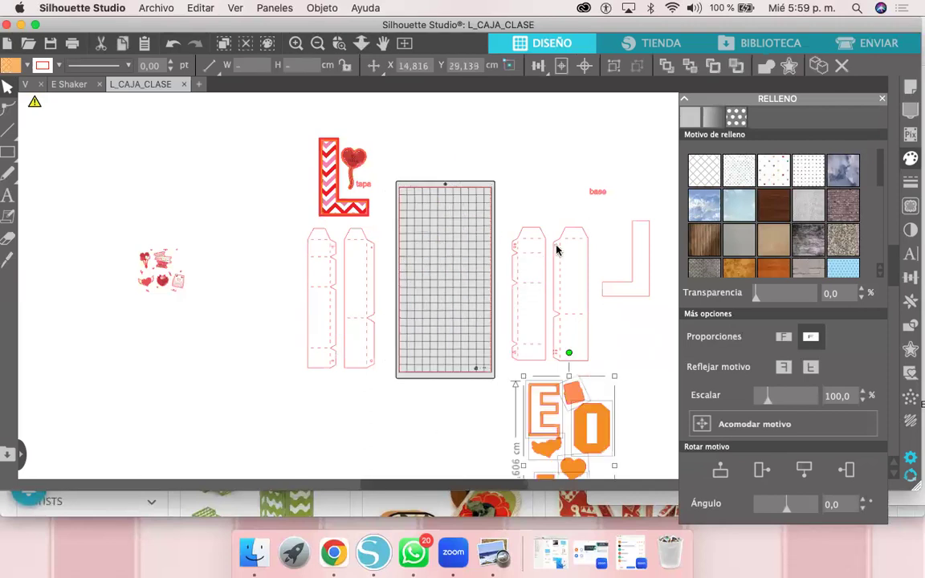
Step: Move the two side strips from the right onto the mat in L_CAJA_CLASE and place the base L outline against the mat's right edge
left_click(519, 275)
left_click_drag(513, 242, 493, 239)
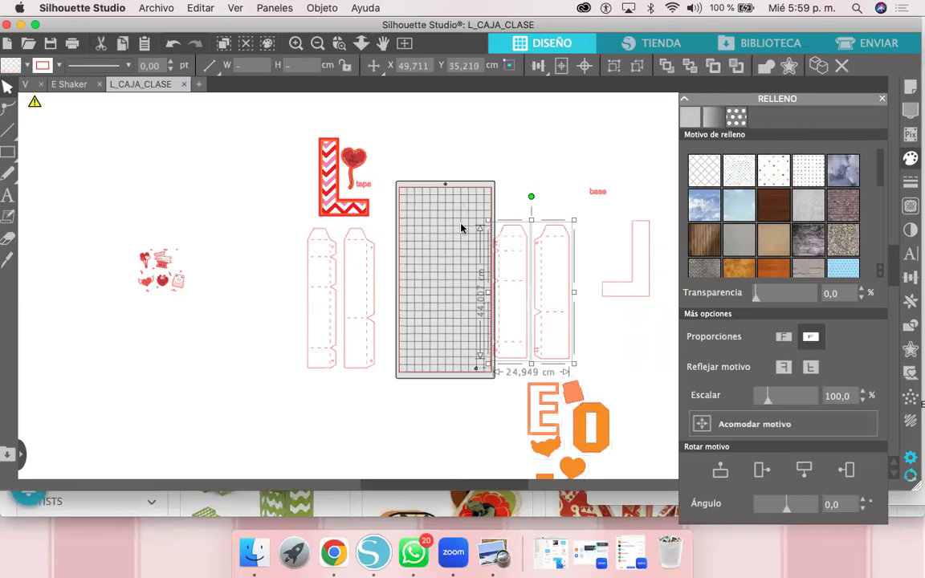
left_click_drag(433, 213, 425, 208)
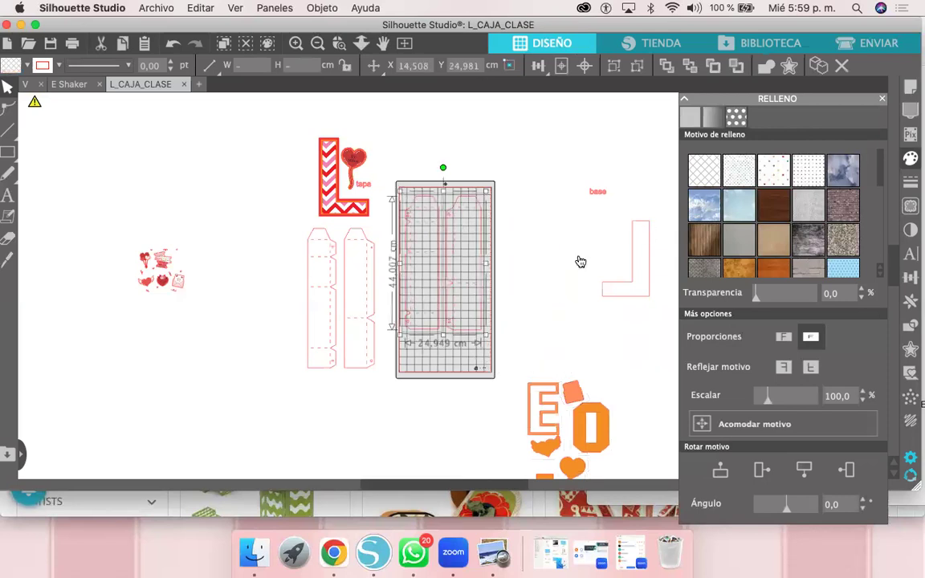
left_click_drag(643, 289, 526, 328)
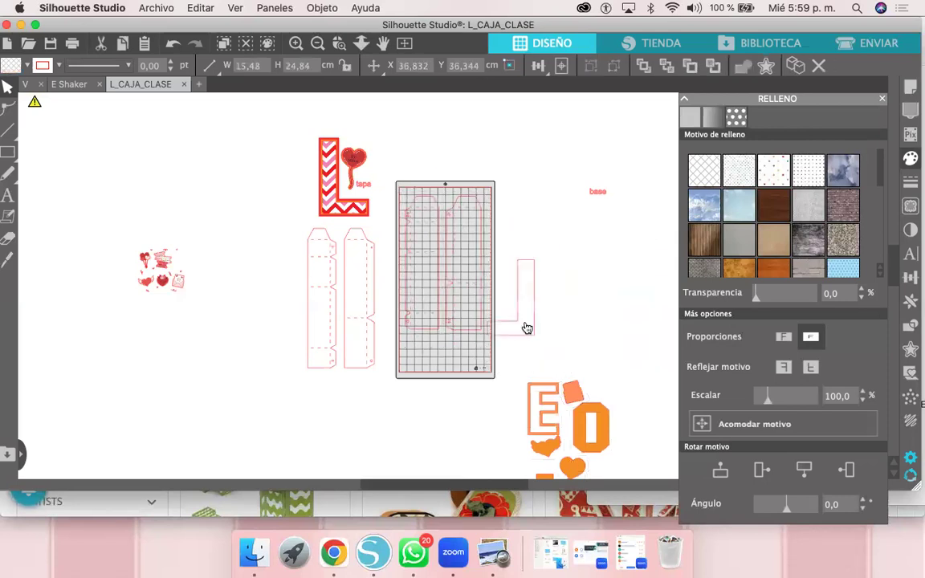
left_click_drag(538, 278, 537, 222)
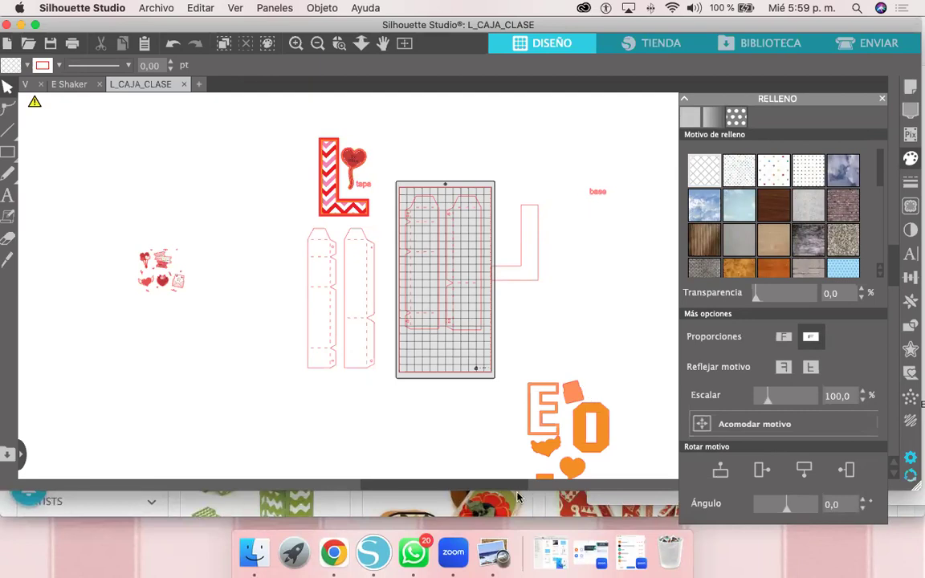
Step: Move the group of orange pieces up to just below the base L outline, tucking the orange L closer under the other pieces
left_click(544, 434)
scroll(543, 418, "down", 1)
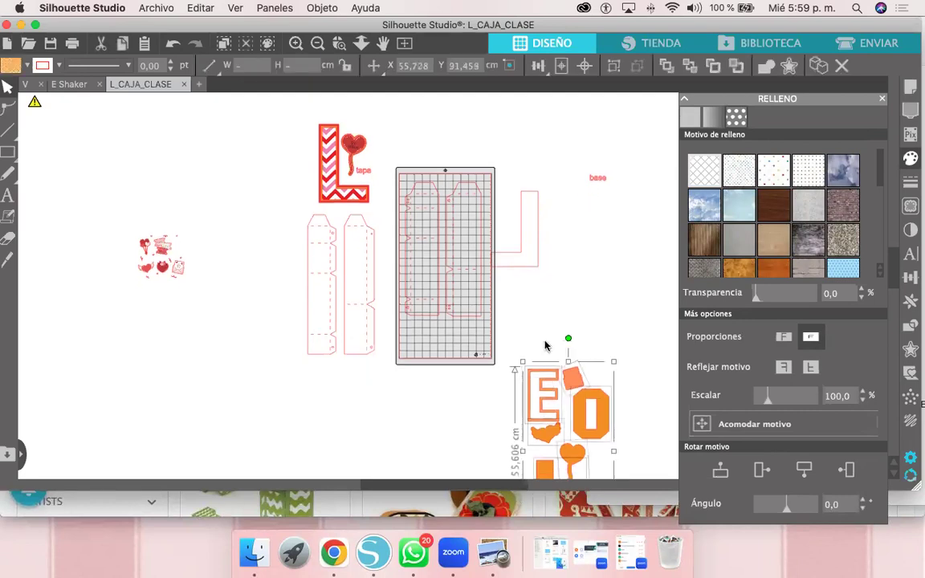
left_click_drag(547, 392, 537, 299)
left_click(627, 374)
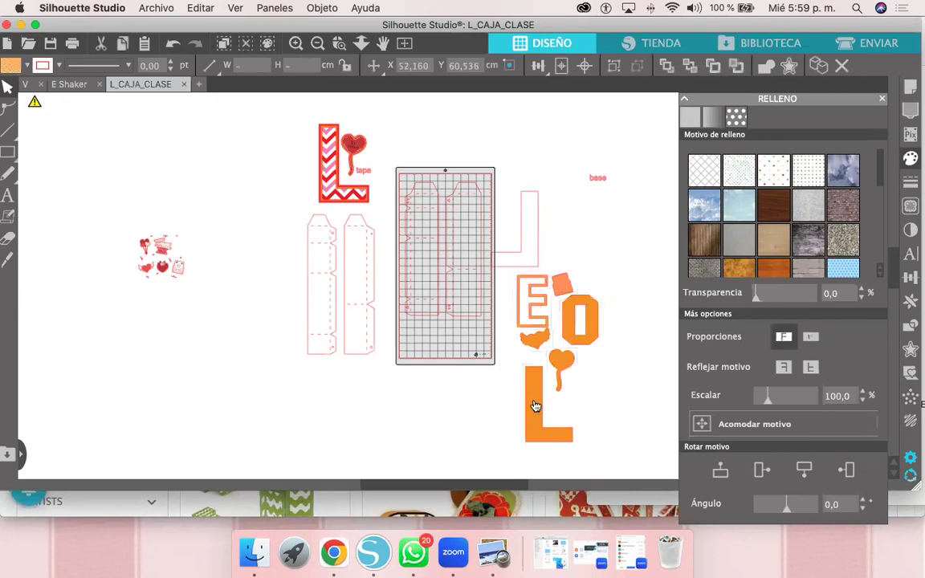
left_click_drag(534, 403, 532, 397)
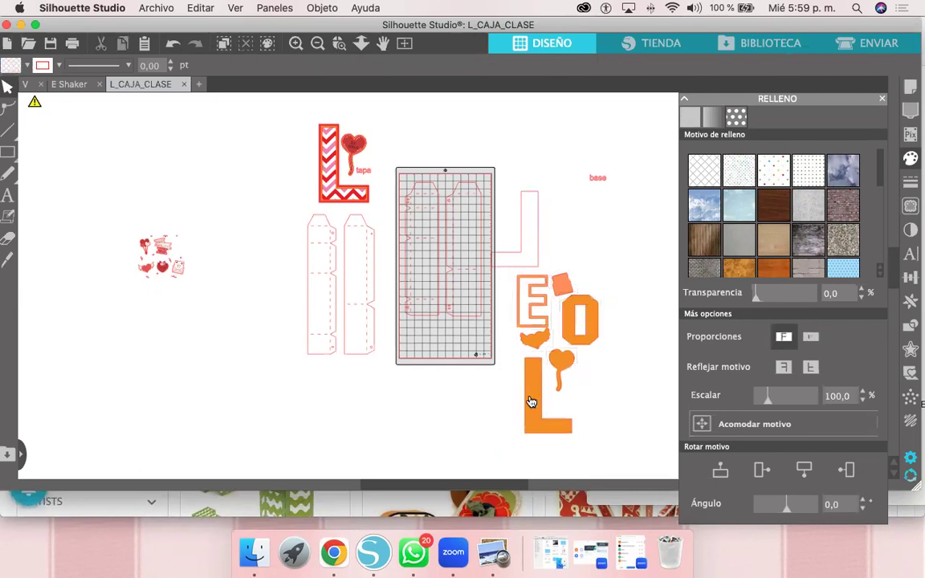
Step: In the V document, place the orange O on top of the solid pink O beside the outlined O
left_click(71, 84)
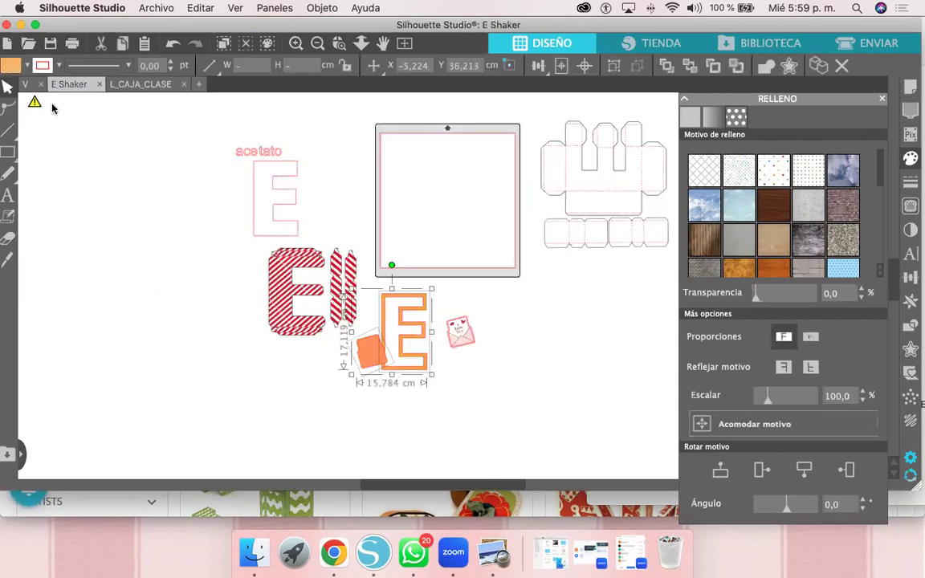
left_click(26, 84)
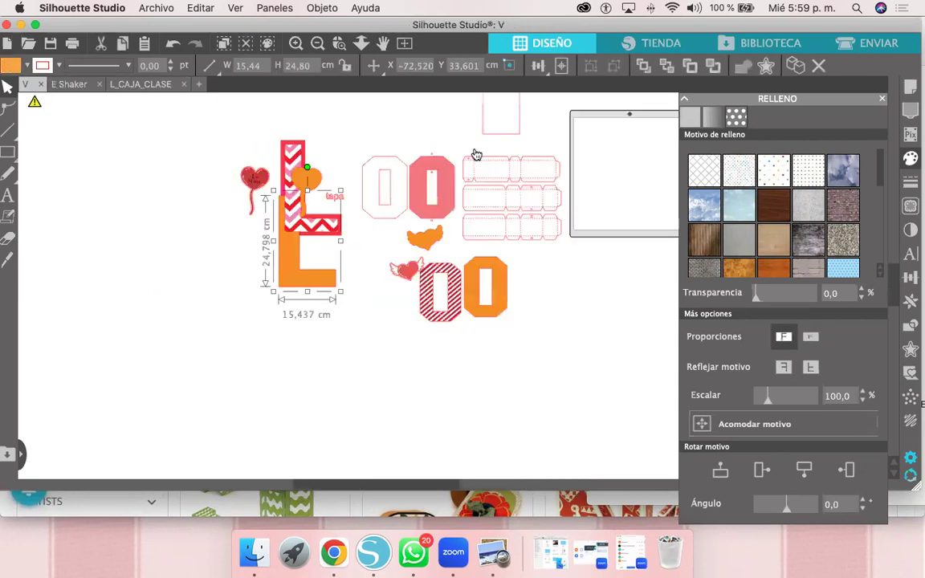
scroll(337, 148, "right", 3)
scroll(451, 160, "right", 1)
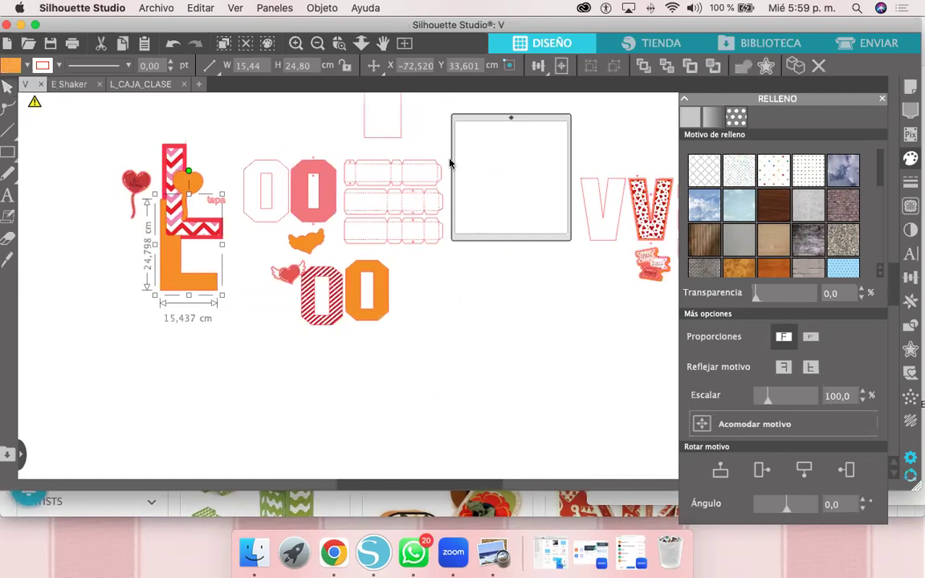
left_click(295, 256)
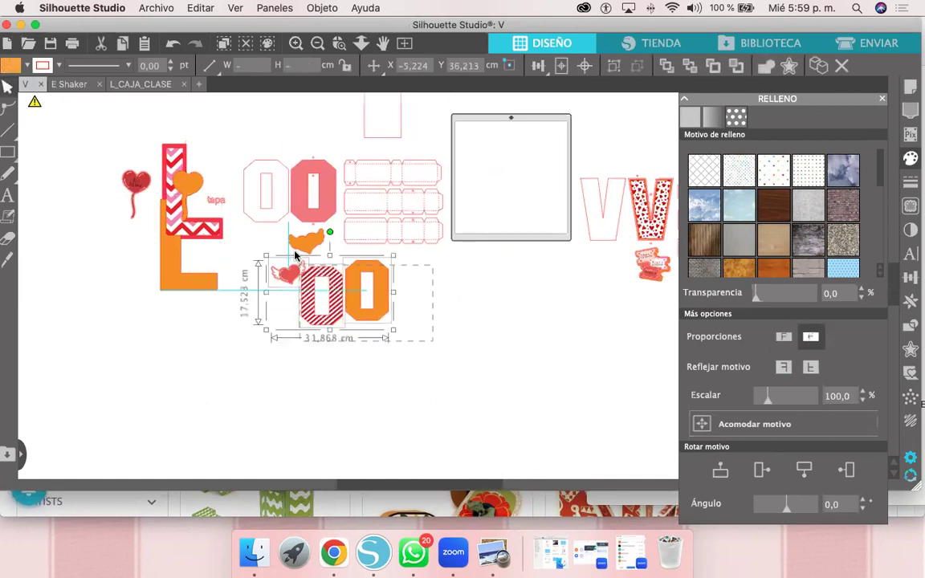
left_click(323, 249)
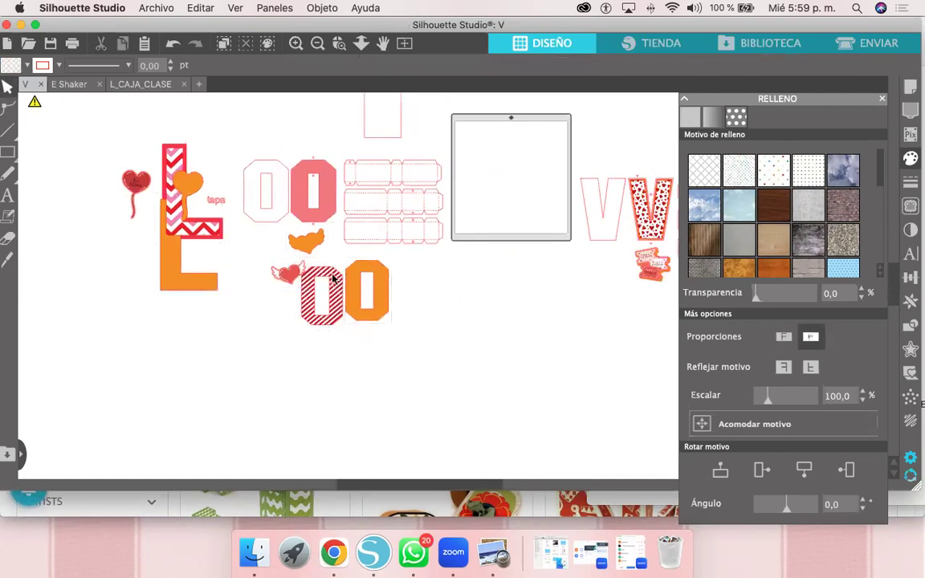
left_click_drag(373, 275, 319, 175)
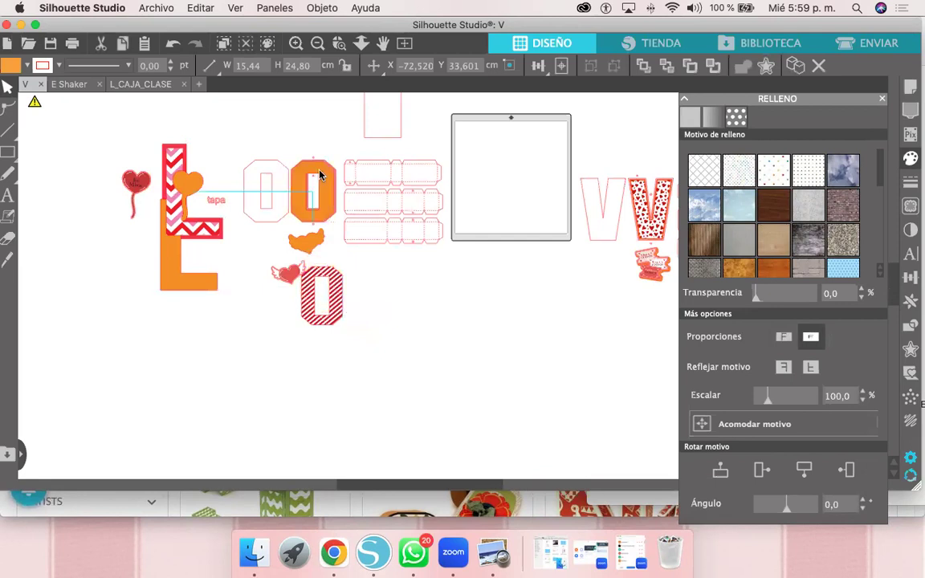
left_click(400, 160)
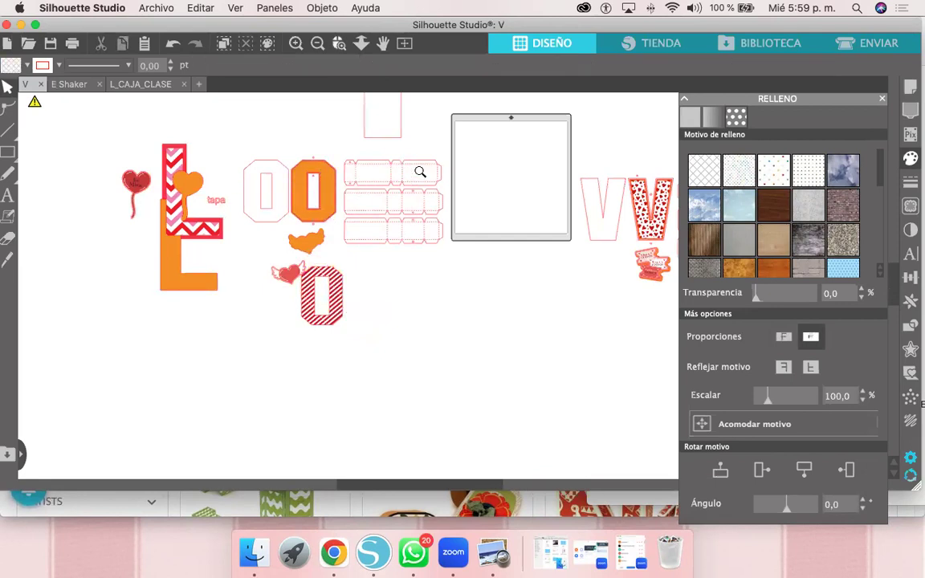
Step: Select the outlined O, the stacked O layers and the upper two side strips, and move them together onto the cutting mat
left_click_drag(455, 155, 354, 206)
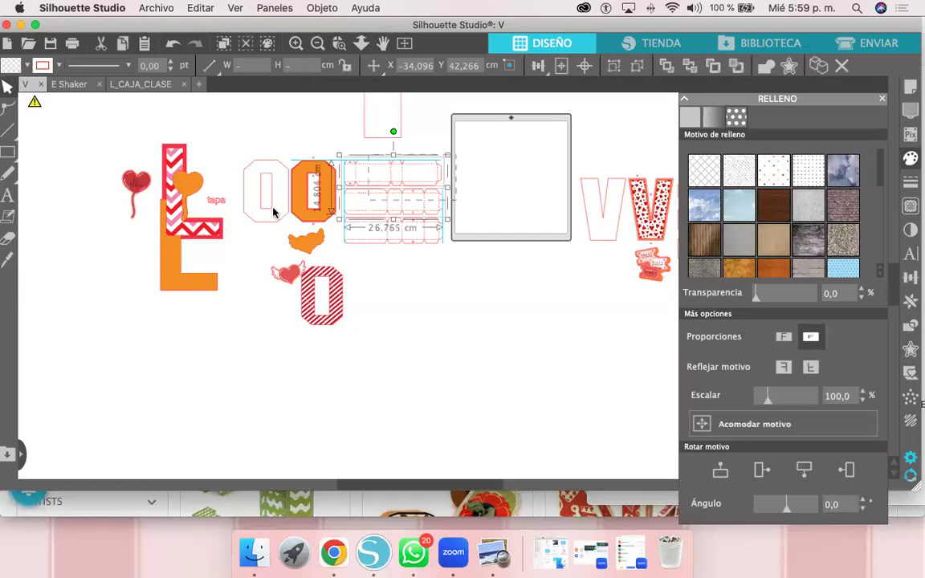
left_click_drag(255, 218, 255, 220)
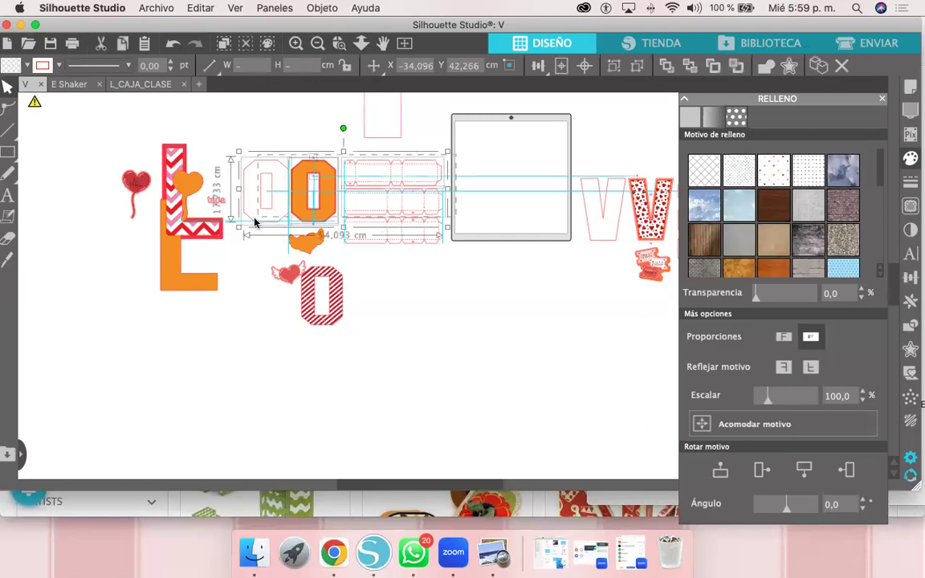
left_click(300, 197)
left_click(460, 155)
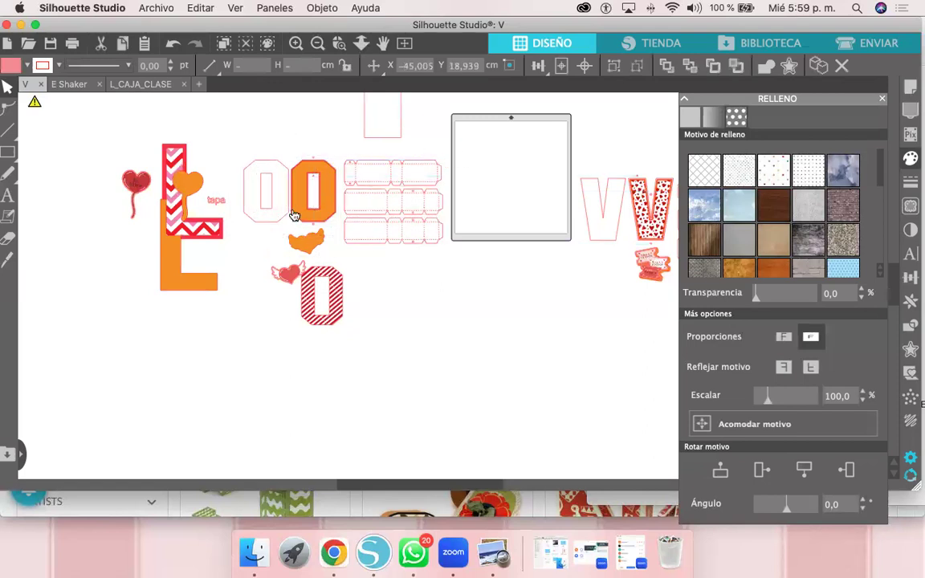
left_click_drag(467, 145, 272, 213)
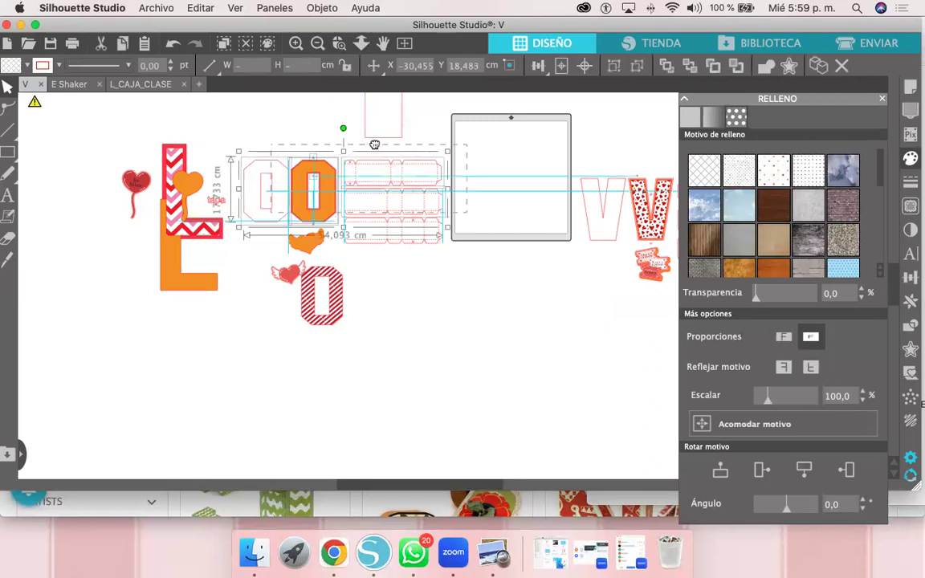
scroll(319, 200, "right", 3)
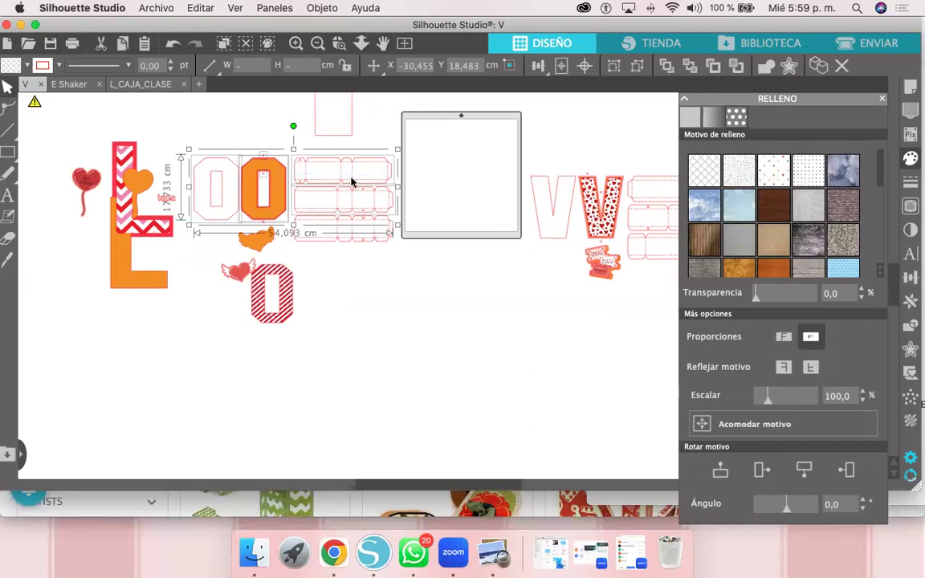
left_click_drag(391, 174, 467, 163)
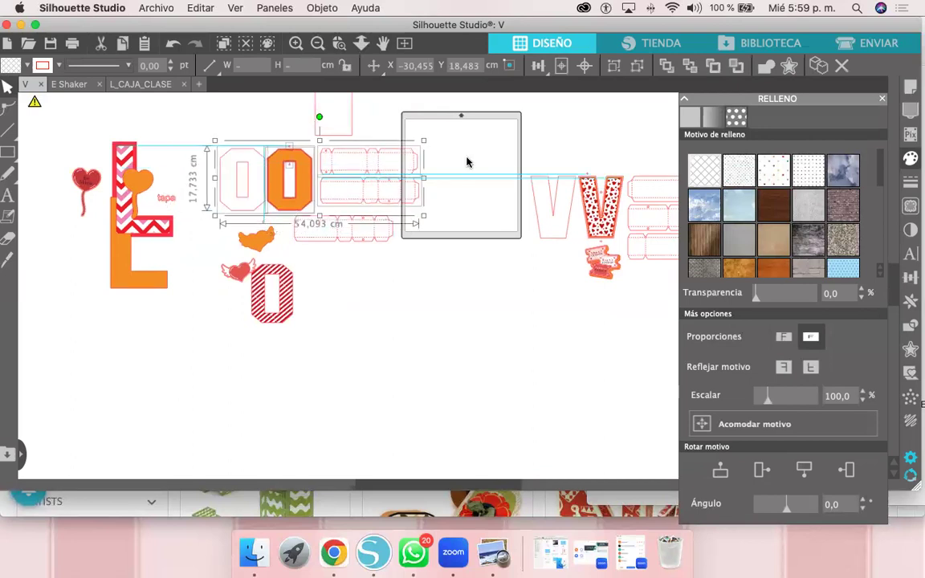
left_click_drag(544, 151, 598, 138)
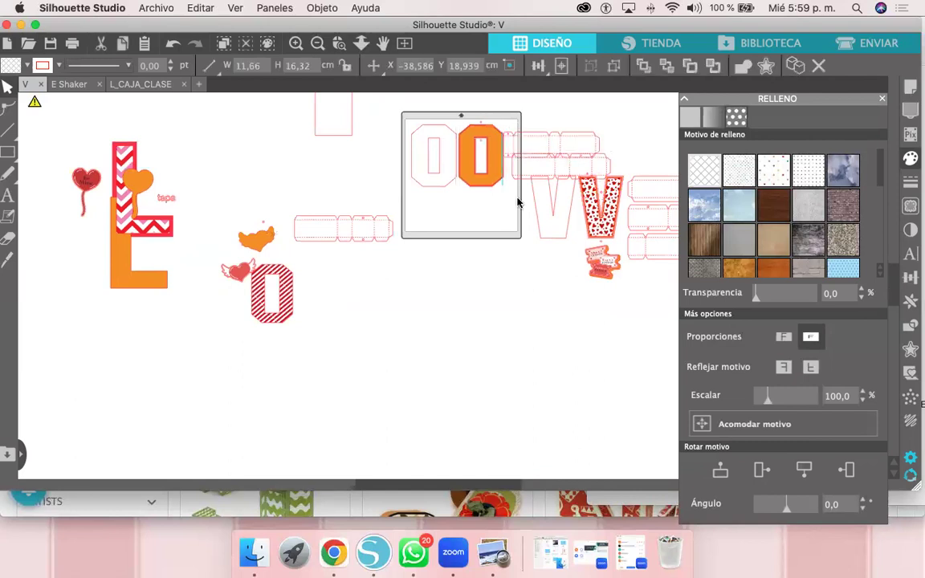
Step: Move the orange O off the mat to the left, and arrange one O side strip on the mat and two below it
left_click_drag(496, 204, 266, 184)
left_click(325, 176)
left_click_drag(551, 162, 464, 281)
left_click(472, 249)
left_click(488, 294)
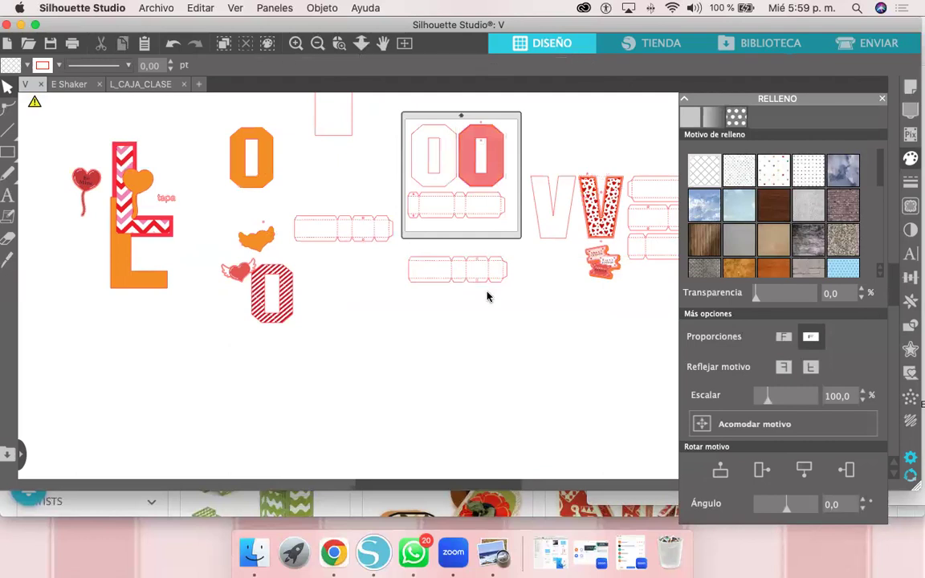
left_click_drag(359, 219, 474, 289)
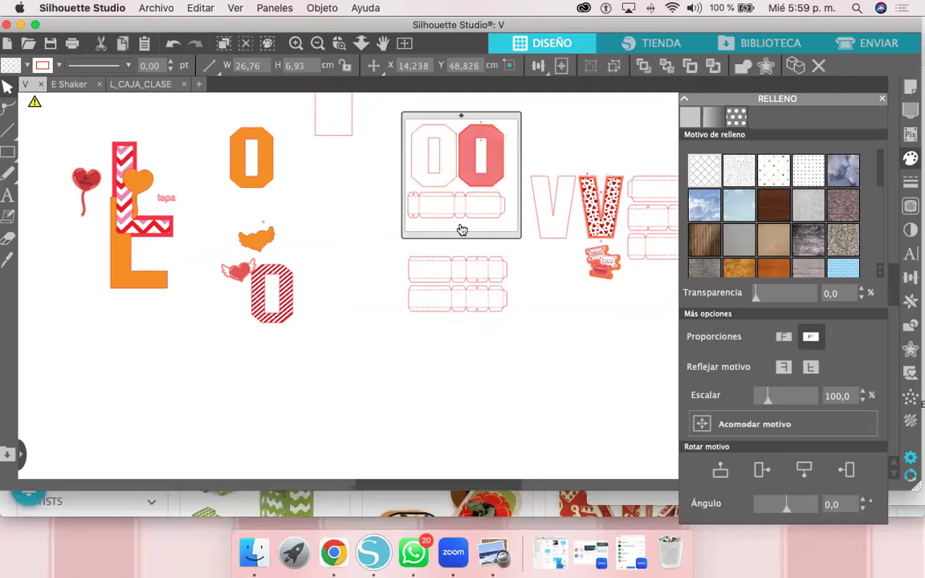
left_click(417, 166)
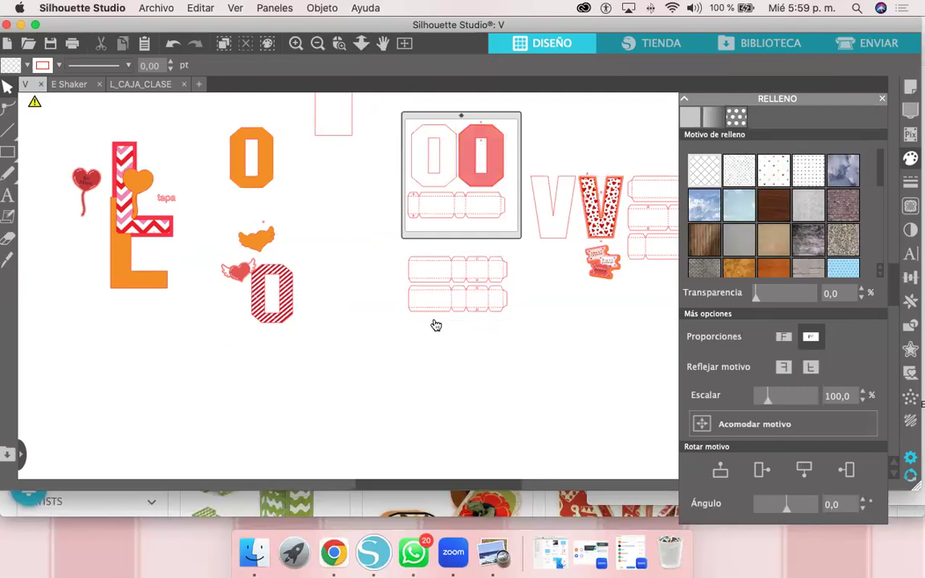
Step: Place the orange winged heart backing under the orange O and the decorated winged heart under the striped O
scroll(369, 218, "right", 3)
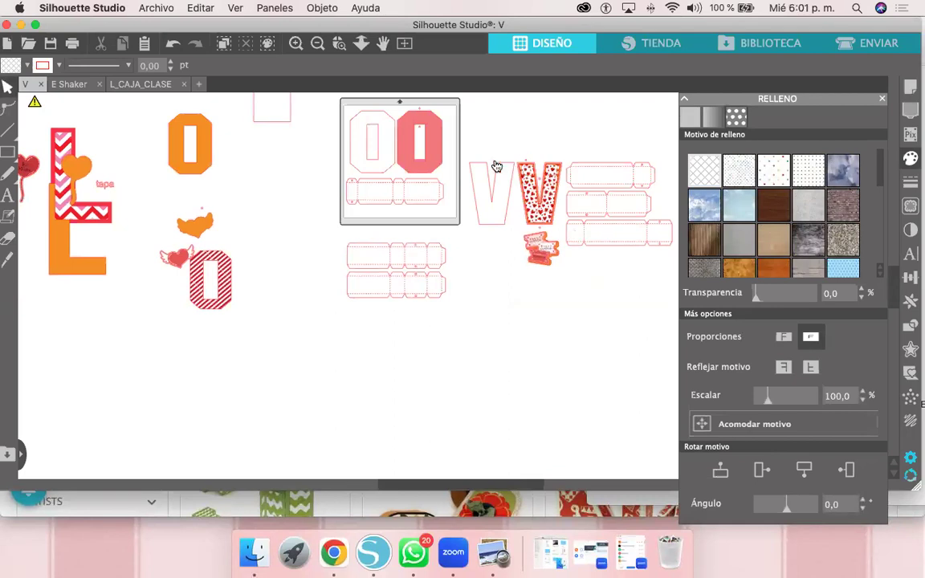
scroll(426, 174, "up", 2)
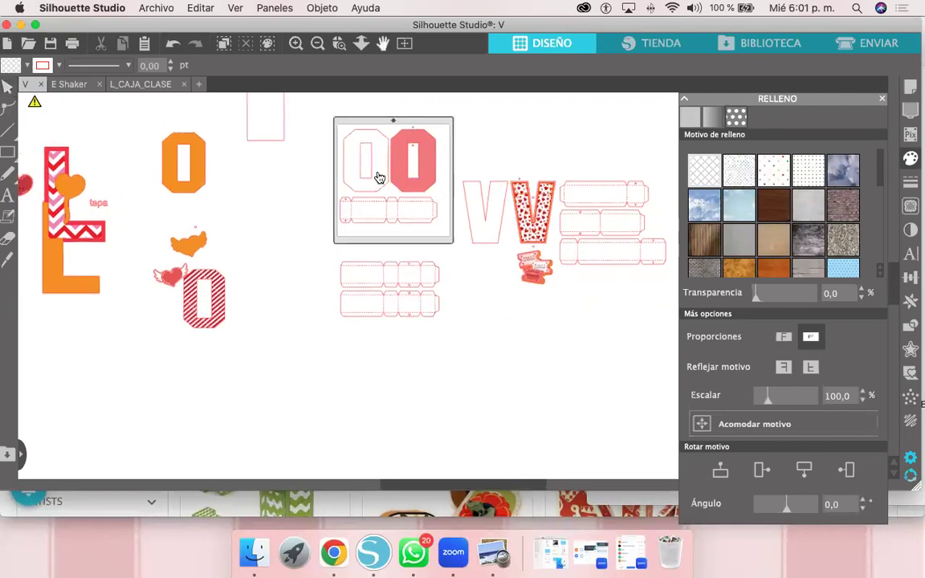
left_click_drag(189, 246, 183, 216)
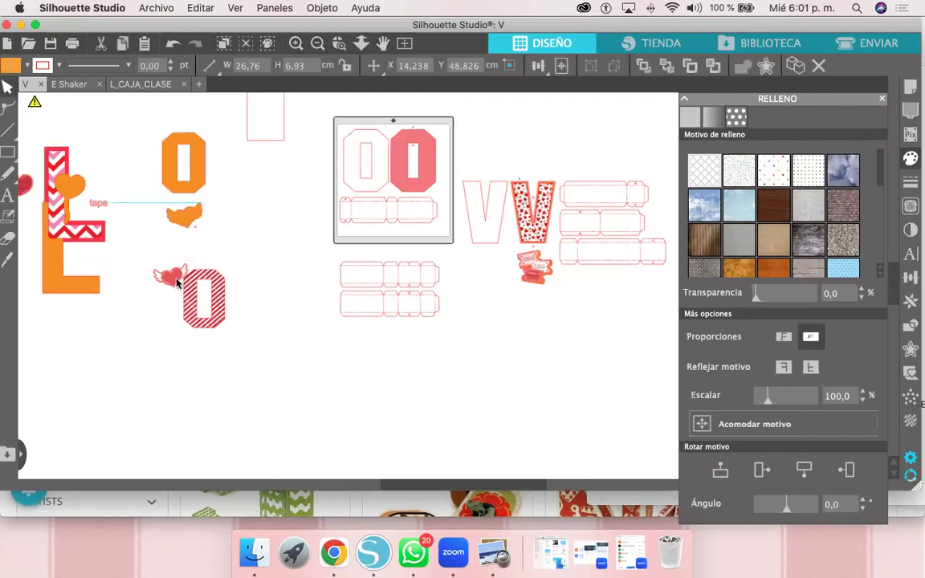
left_click_drag(169, 278, 193, 307)
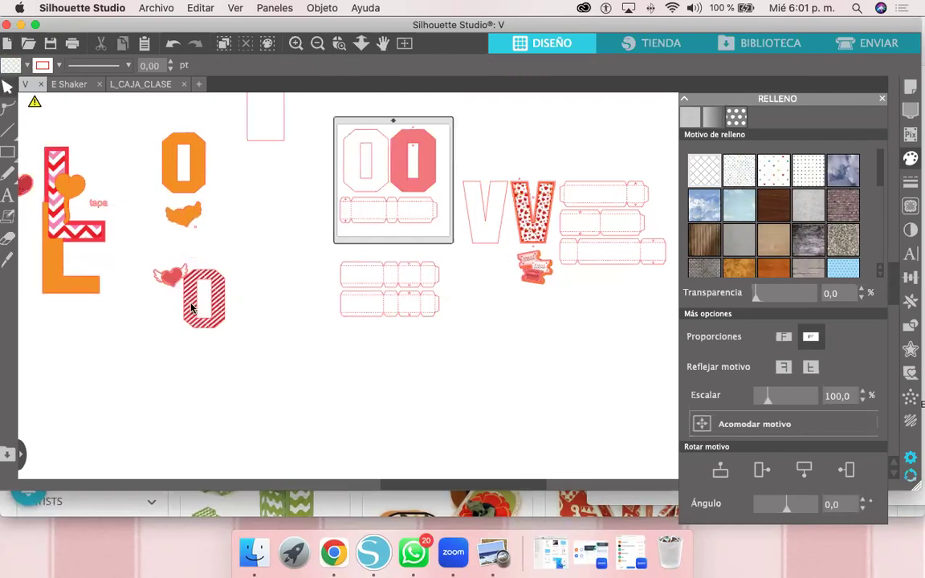
left_click(412, 145)
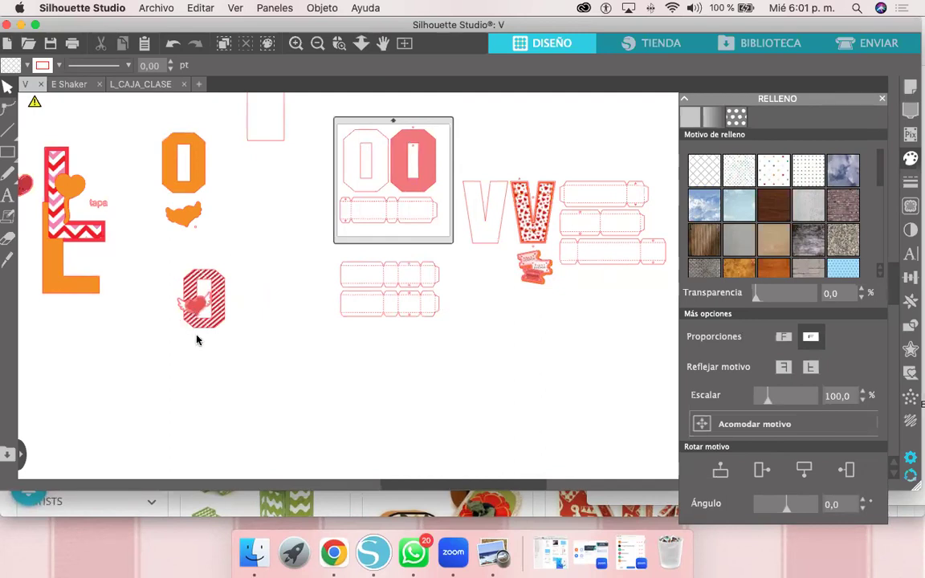
left_click_drag(192, 303, 186, 355)
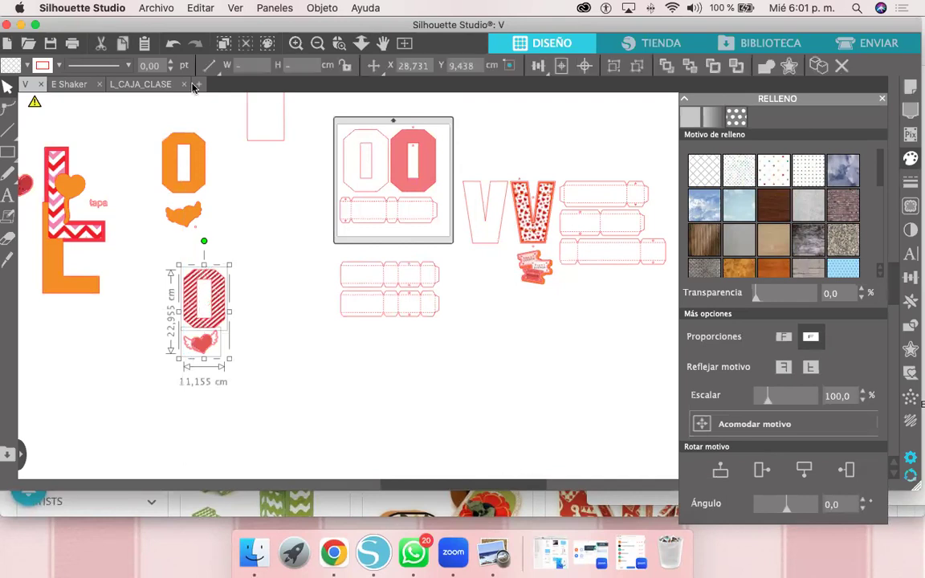
Step: Copy the striped O with its winged heart and create a new document with the Cameo 30,5 x 30,5 cm cutting mat
key("super+c")
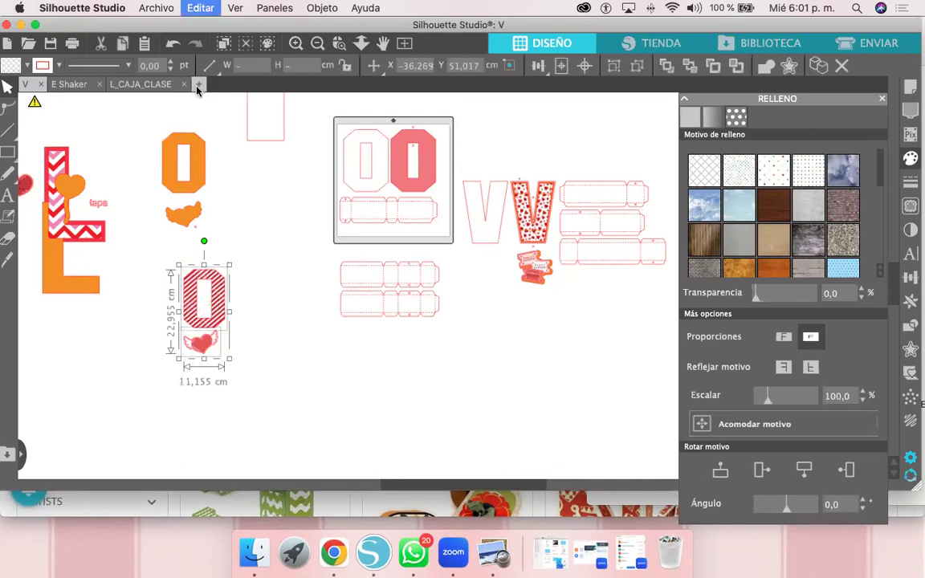
left_click(199, 86)
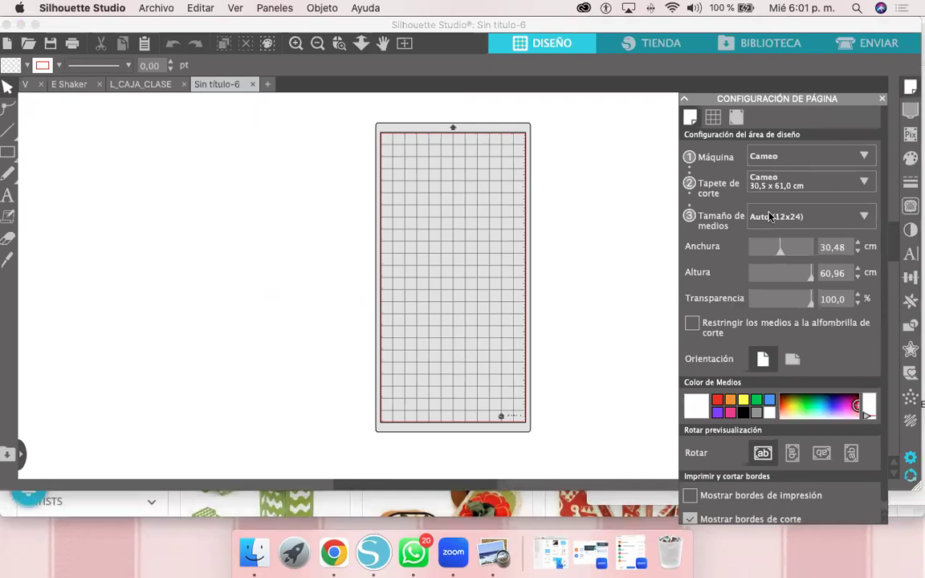
left_click(759, 215)
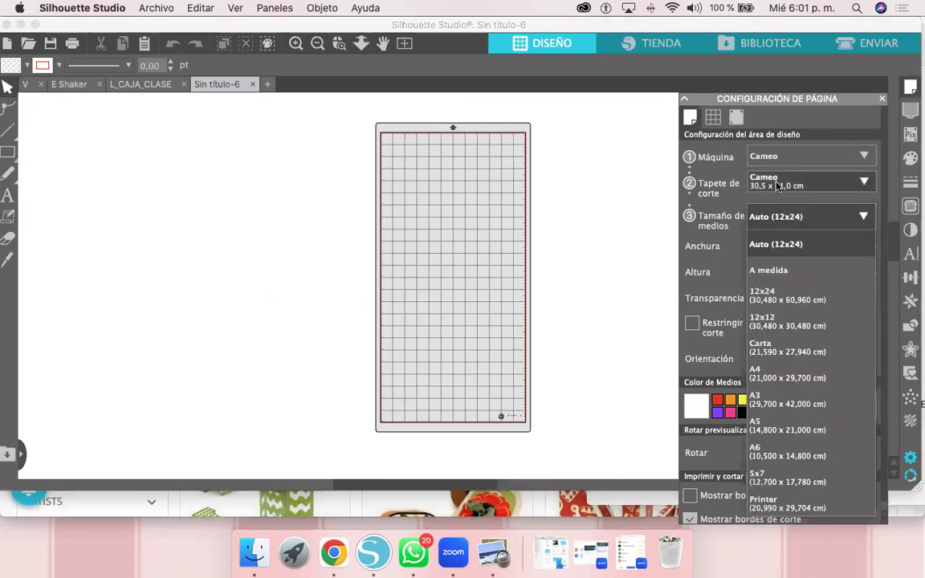
left_click(776, 184)
left_click(768, 250)
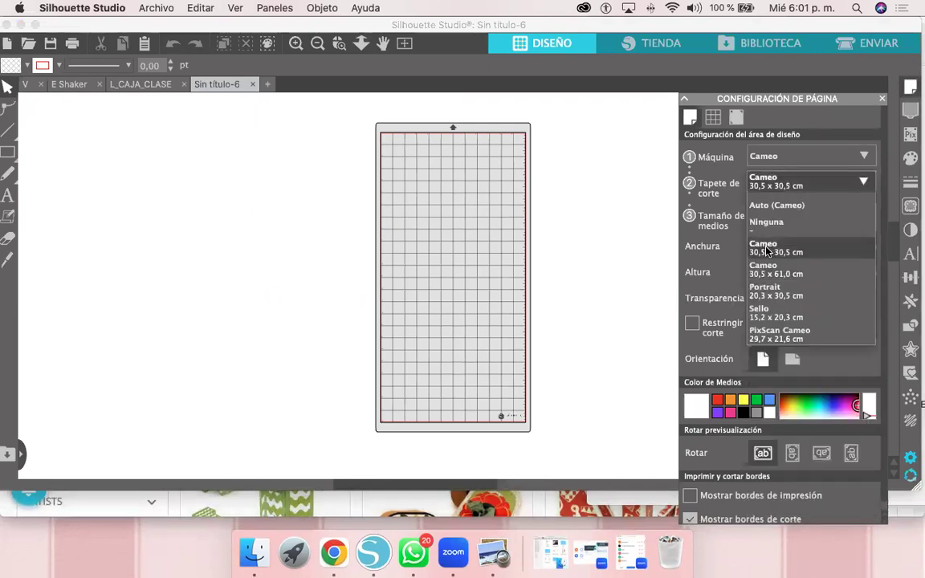
left_click(759, 251)
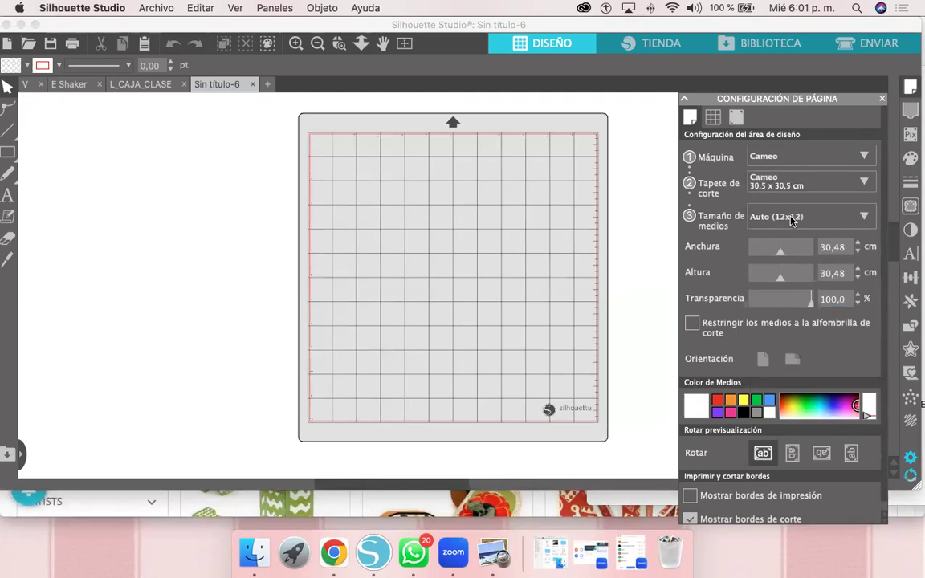
Step: Set the new document's media size to A4 and the mat transparency to 0%
left_click(795, 218)
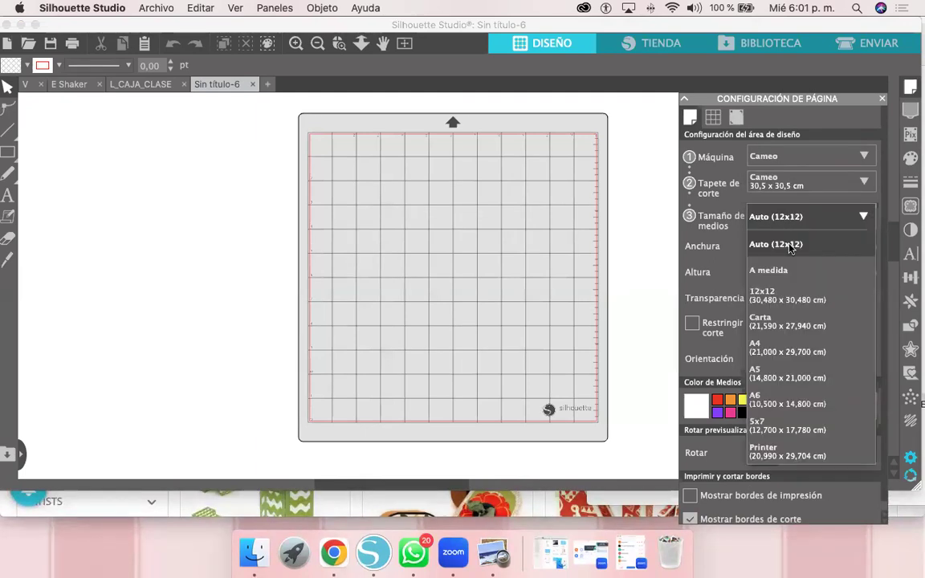
left_click(772, 352)
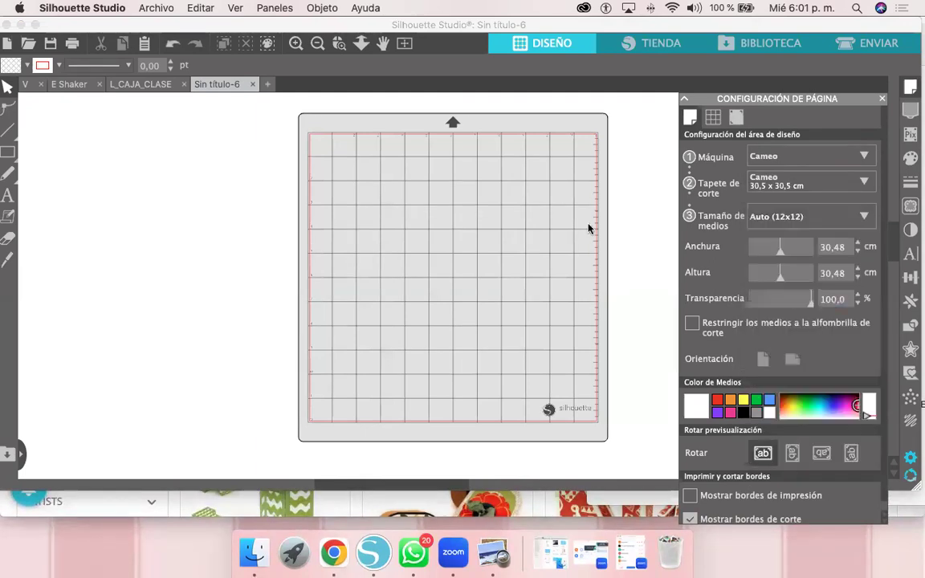
left_click(745, 309)
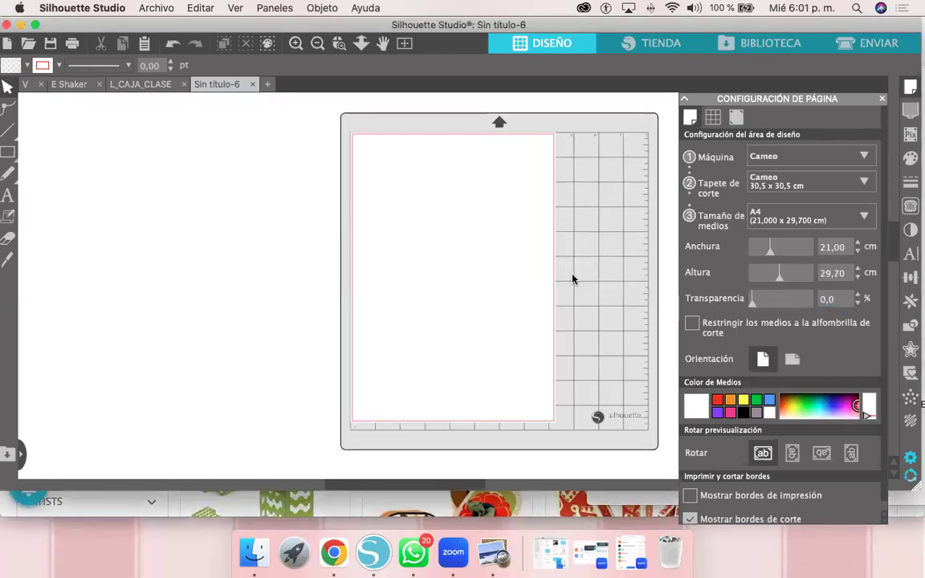
Step: Paste the striped O and winged heart onto the A4 page, and move the heart close beneath the O
key("super+v")
left_click_drag(508, 213, 473, 184)
left_click(478, 325)
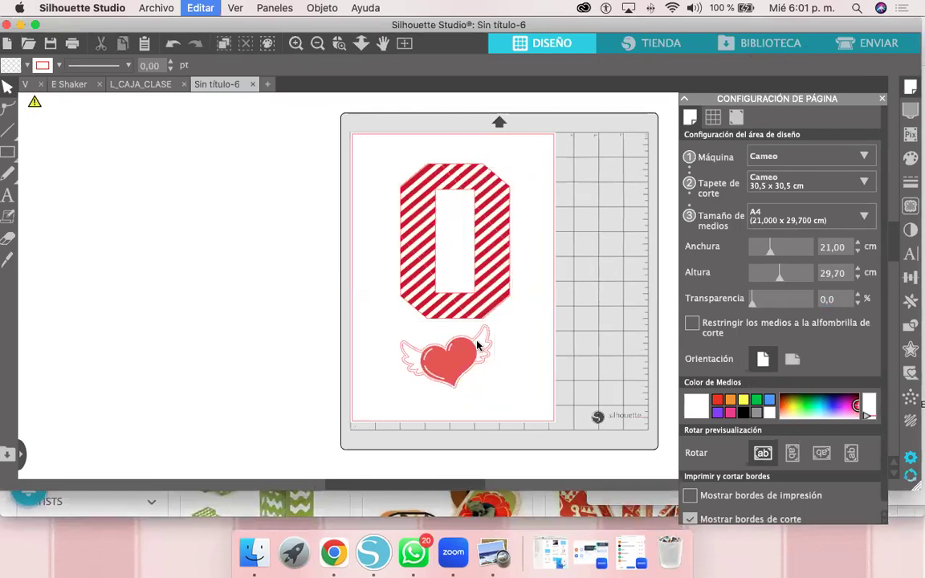
left_click_drag(485, 343, 496, 333)
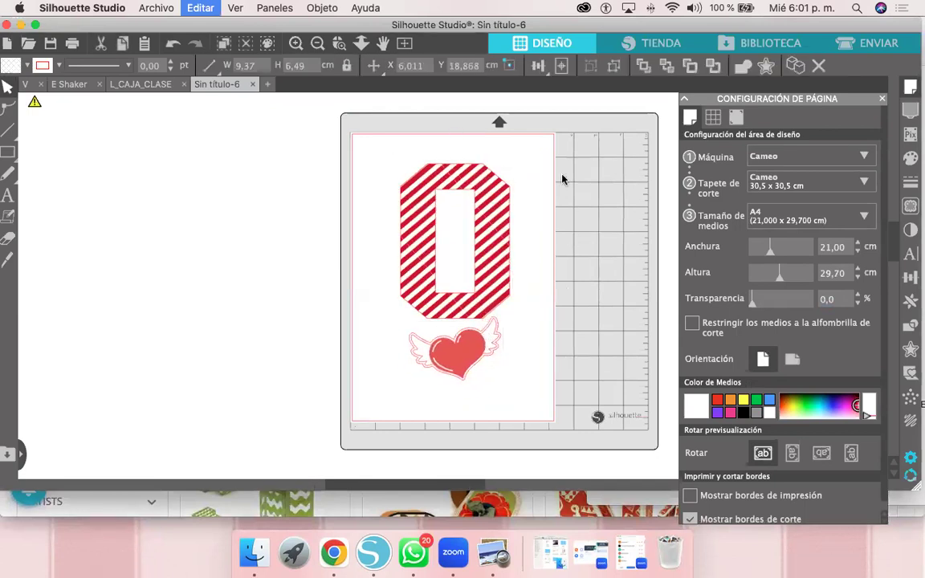
left_click(418, 171)
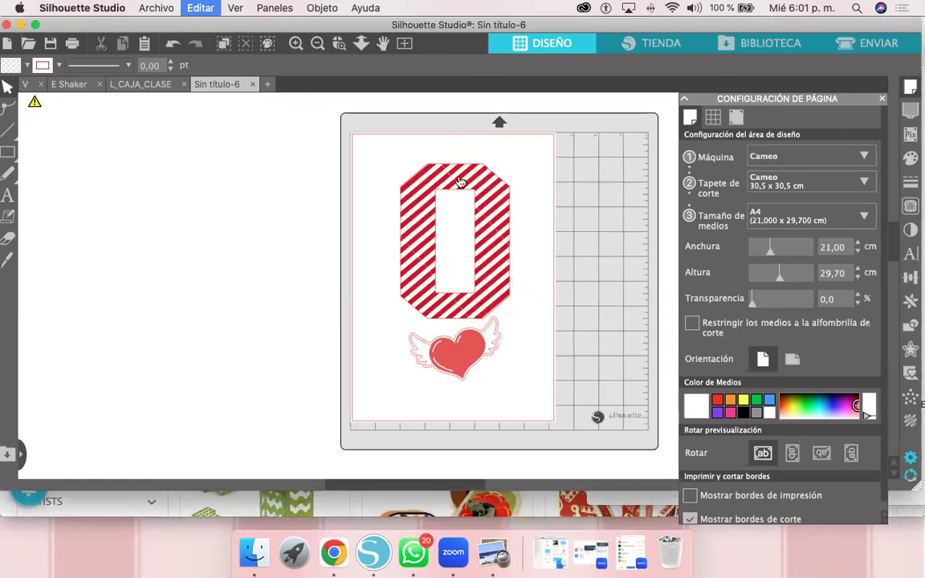
left_click(136, 84)
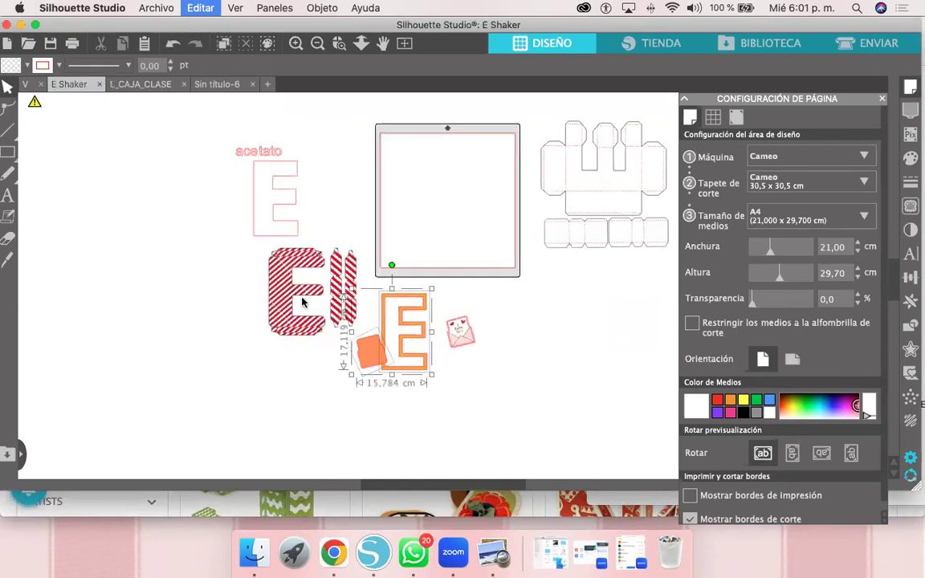
left_click(374, 264)
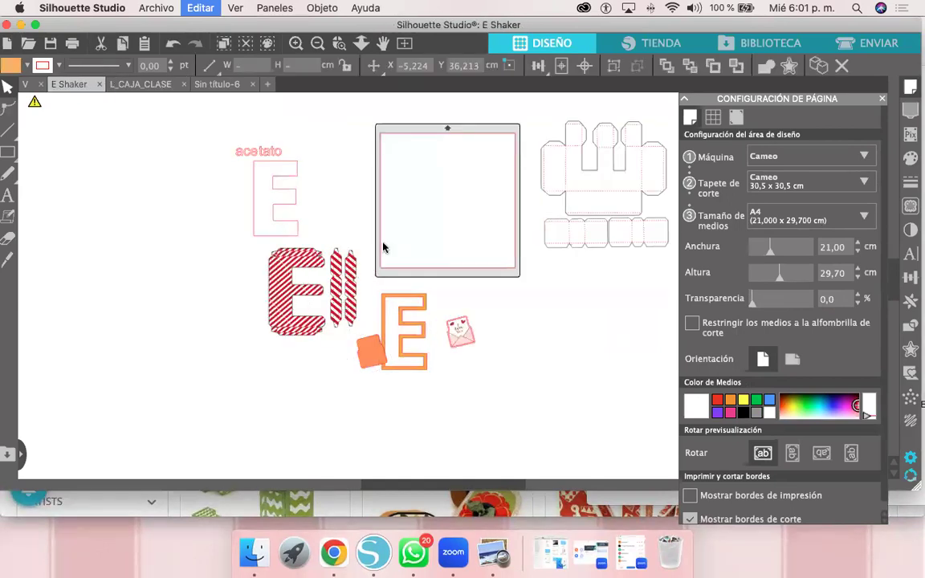
left_click(215, 85)
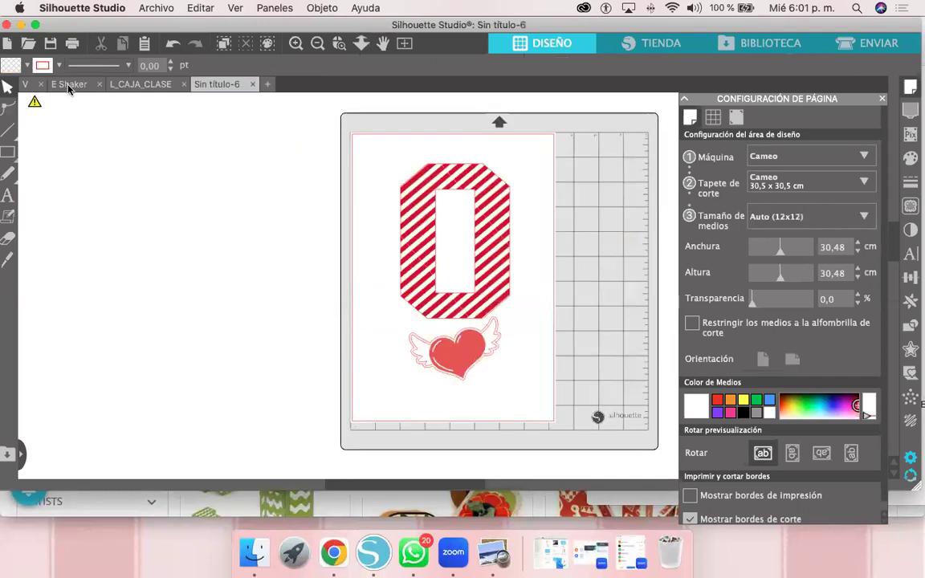
left_click(69, 85)
Step: In the V document, move the heart-patterned V and the decorated tickets off their orange backings into the space below
left_click(27, 85)
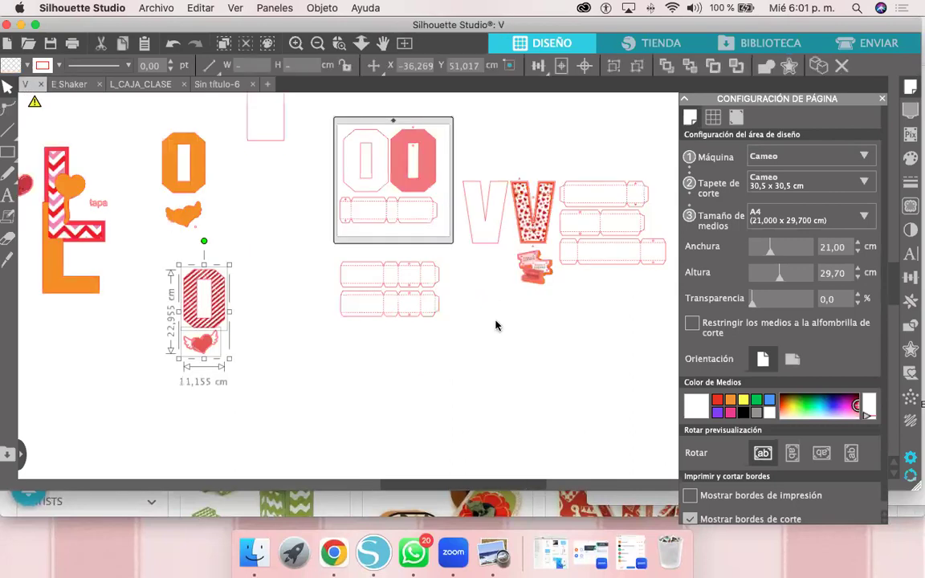
left_click_drag(531, 214, 496, 325)
left_click(525, 347)
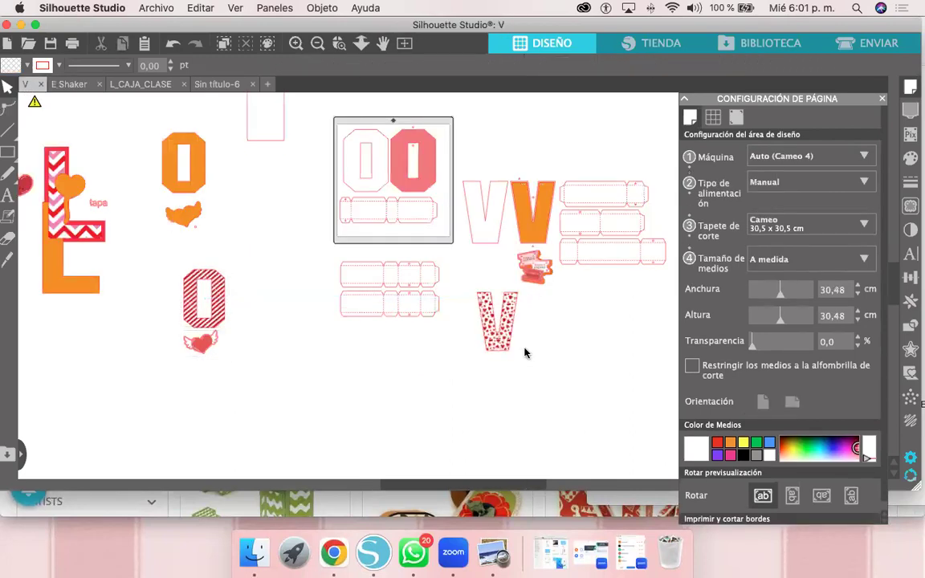
left_click_drag(530, 265, 551, 318)
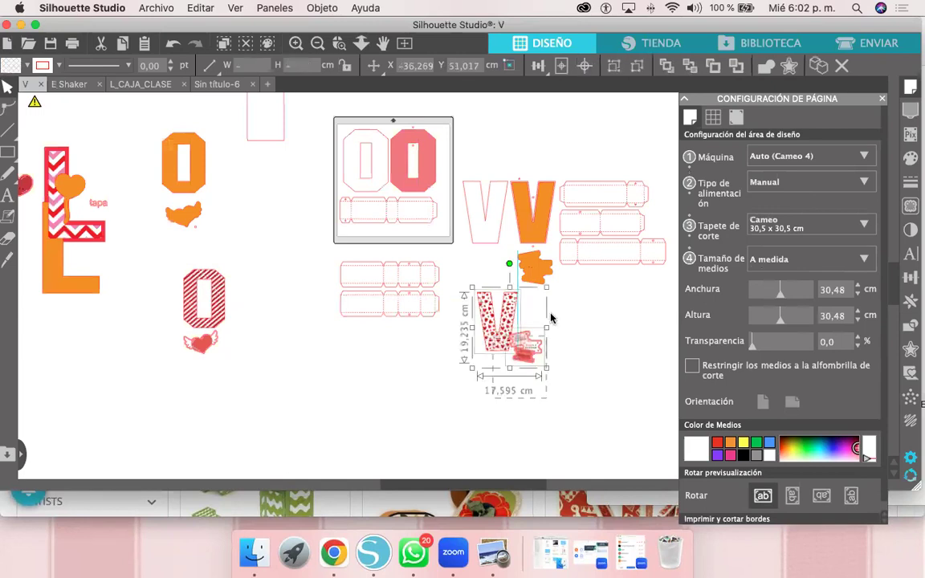
Step: Copy only the heart-patterned V and paste it onto the A4 page in Sin título-6
left_click(507, 320)
left_click(510, 322)
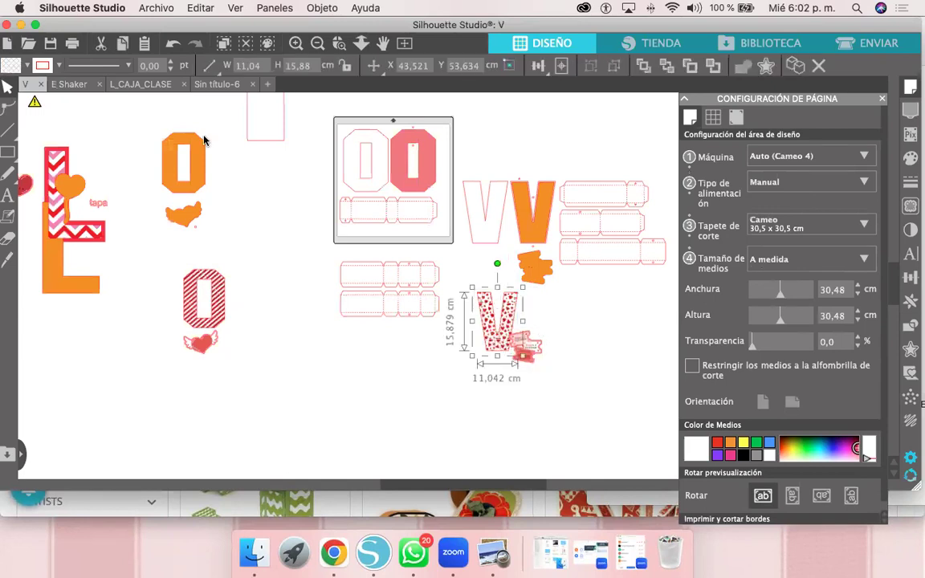
key("super+c")
left_click(217, 84)
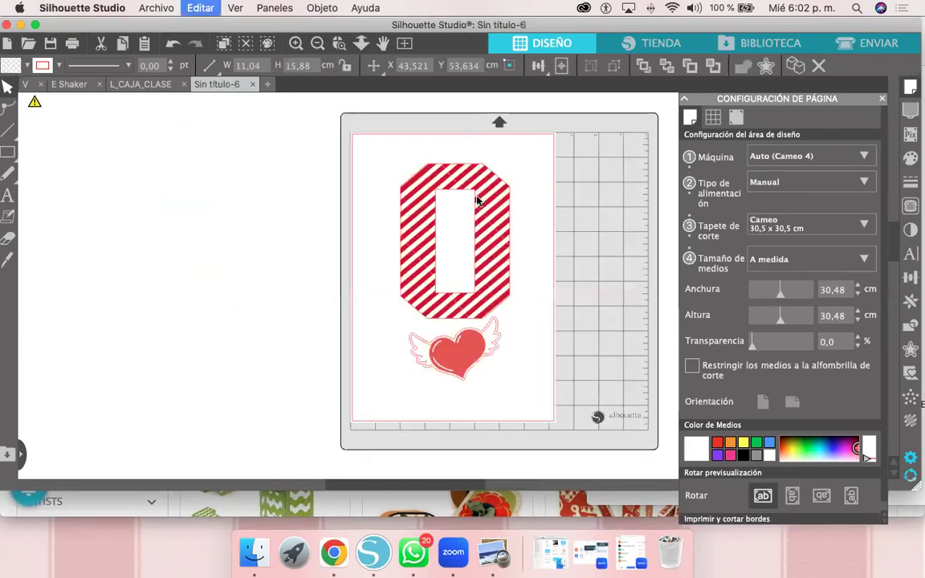
key("super+v")
left_click_drag(517, 246, 482, 249)
left_click(494, 197)
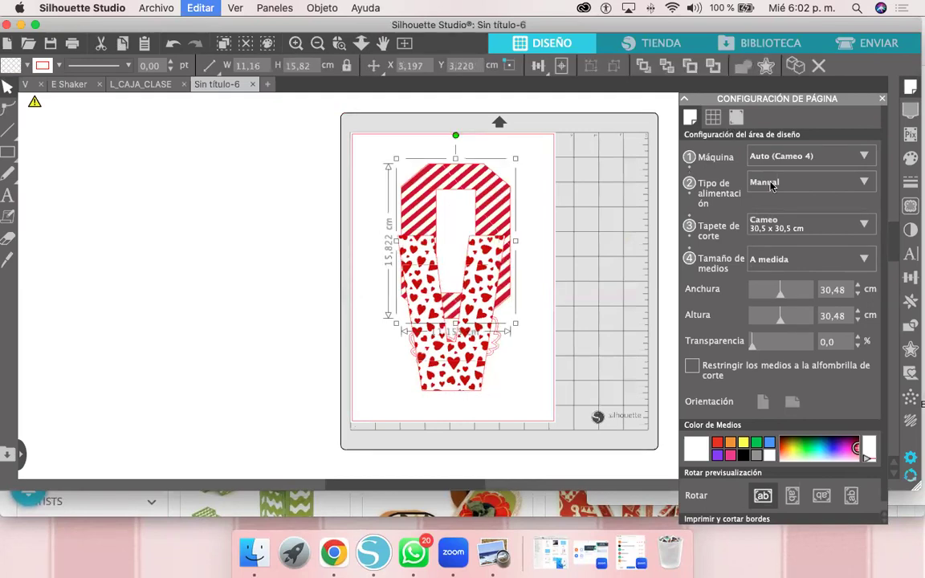
Step: Turn on the registration marks in Sin título-6 and set their inset to 1,00 cm
left_click(737, 118)
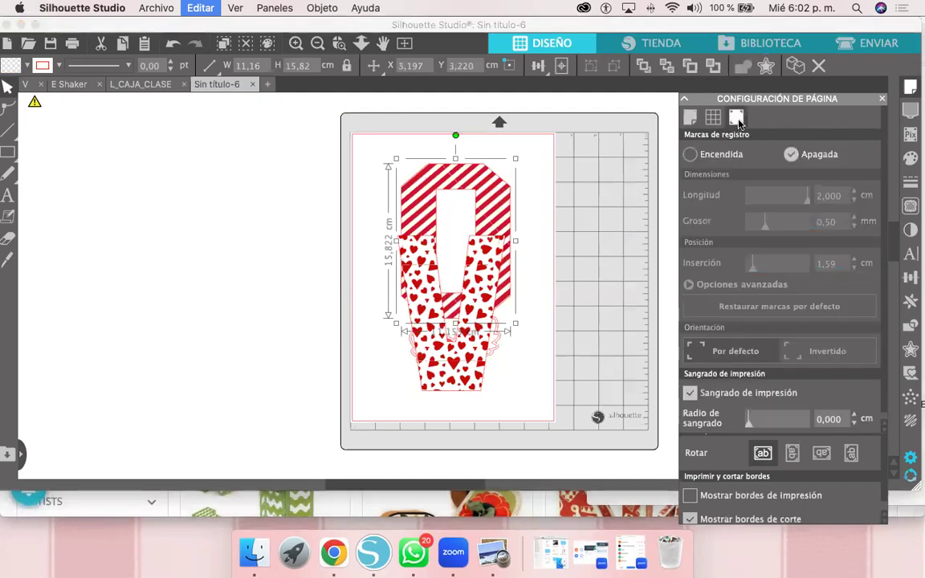
left_click(697, 156)
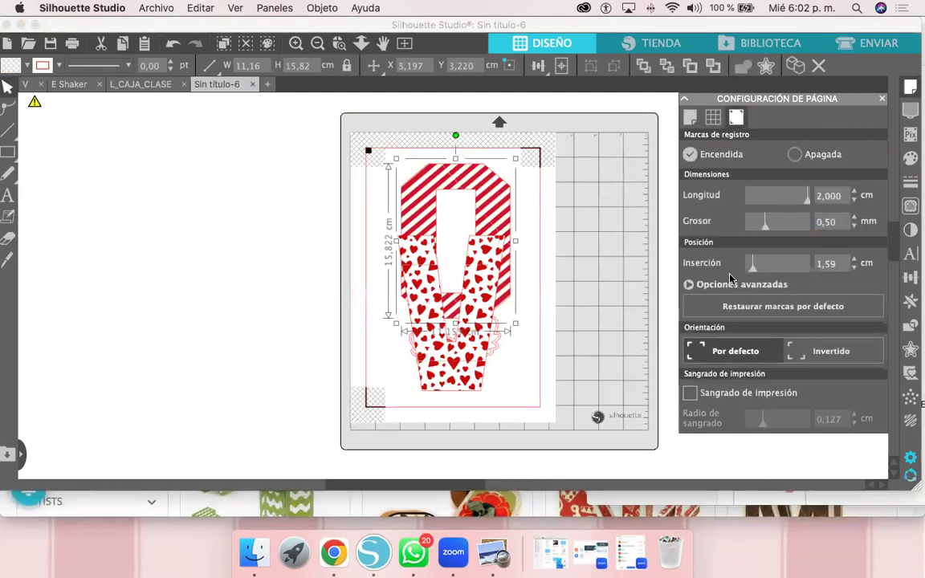
left_click_drag(705, 288, 698, 292)
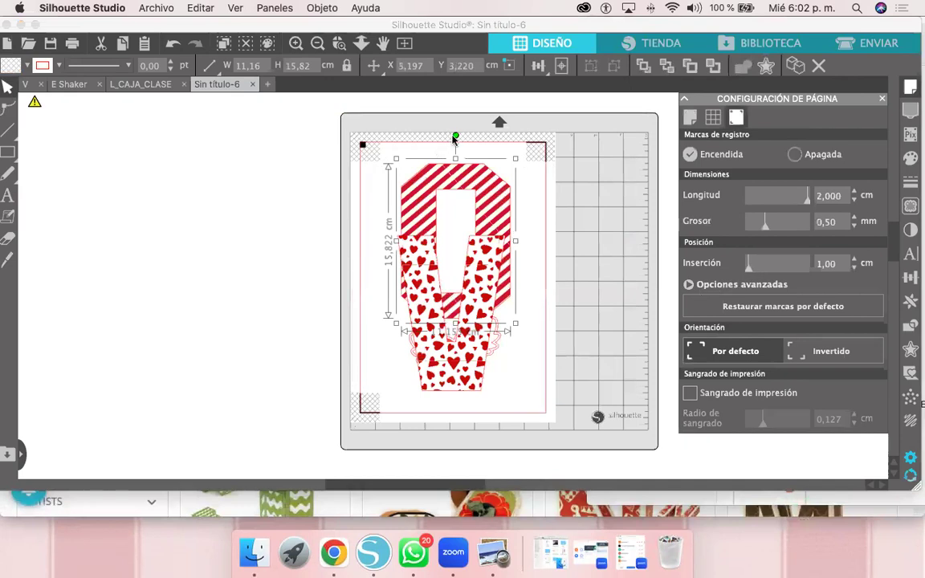
Step: Rotate the striped O a quarter turn clockwise within the upper registration area, and move the heart-patterned V below it
left_click_drag(455, 136, 557, 207)
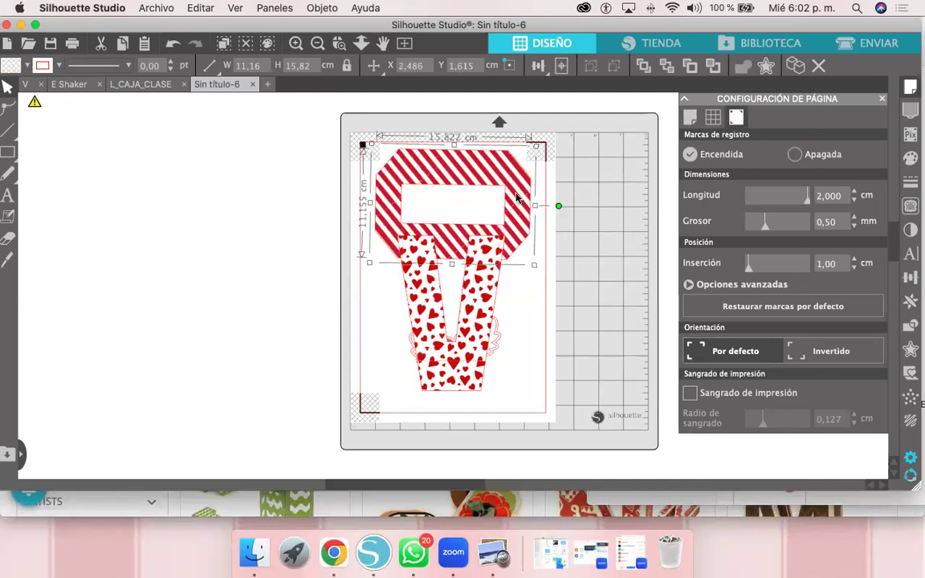
left_click_drag(470, 289, 435, 314)
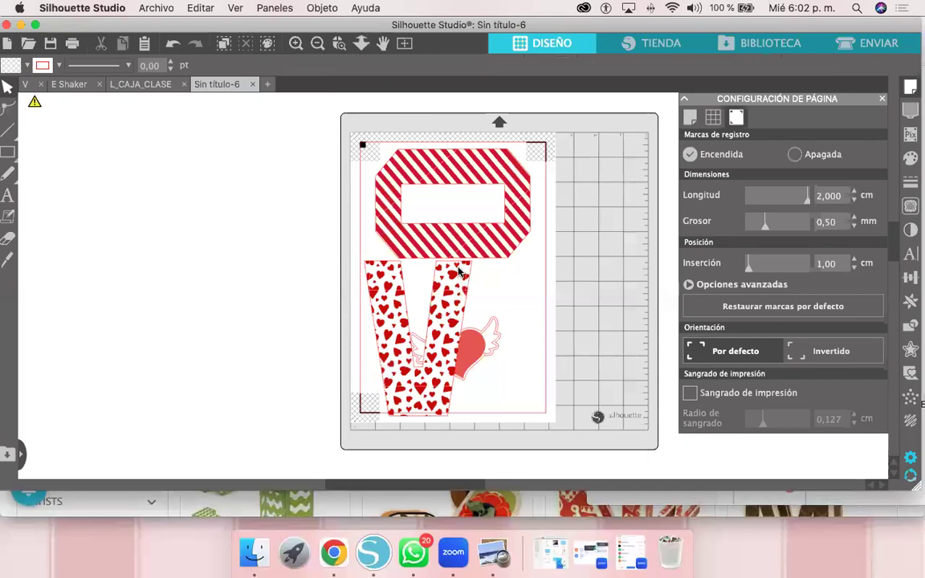
left_click(500, 271)
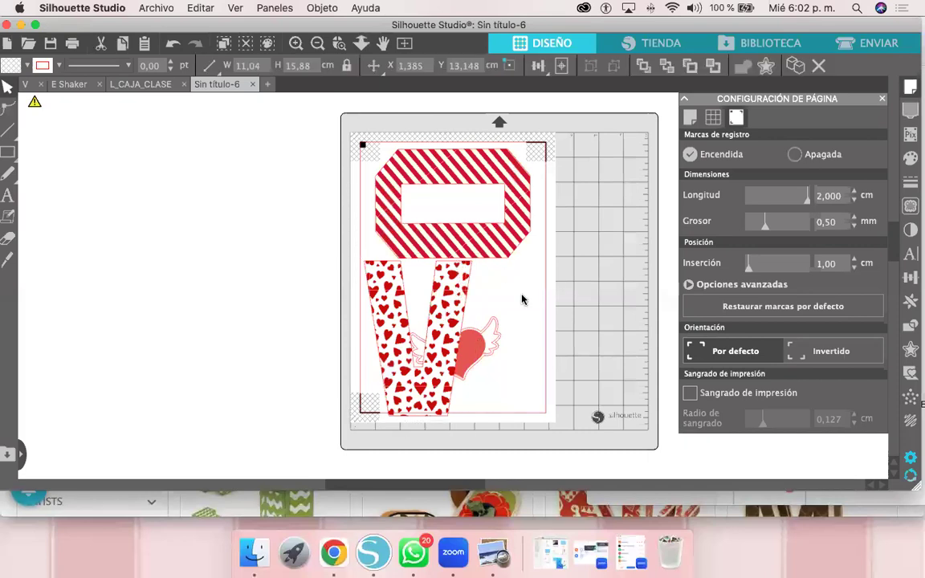
key("super+z")
key("super+z")
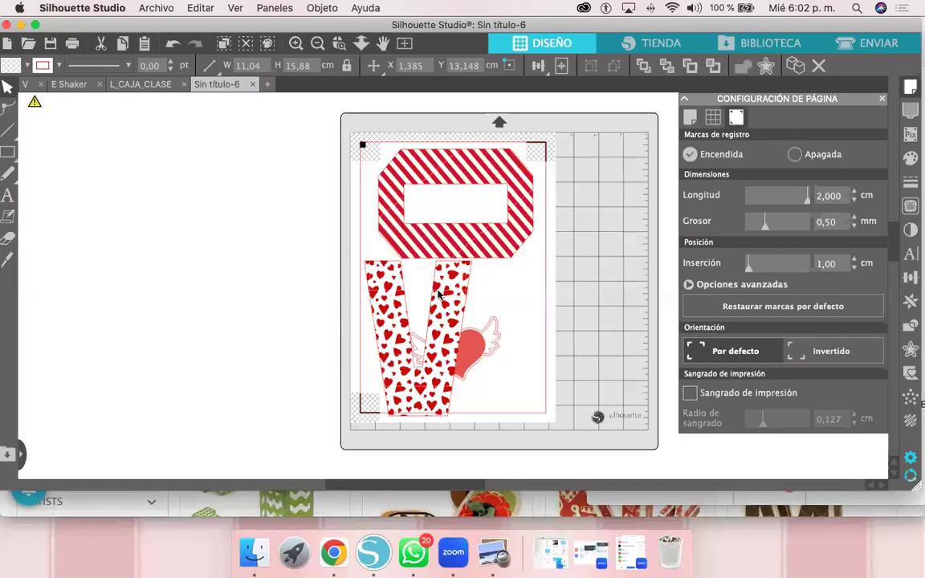
Step: Rotate the heart-patterned V a quarter turn clockwise and fit it inside the cut border below the striped O
key("super+z")
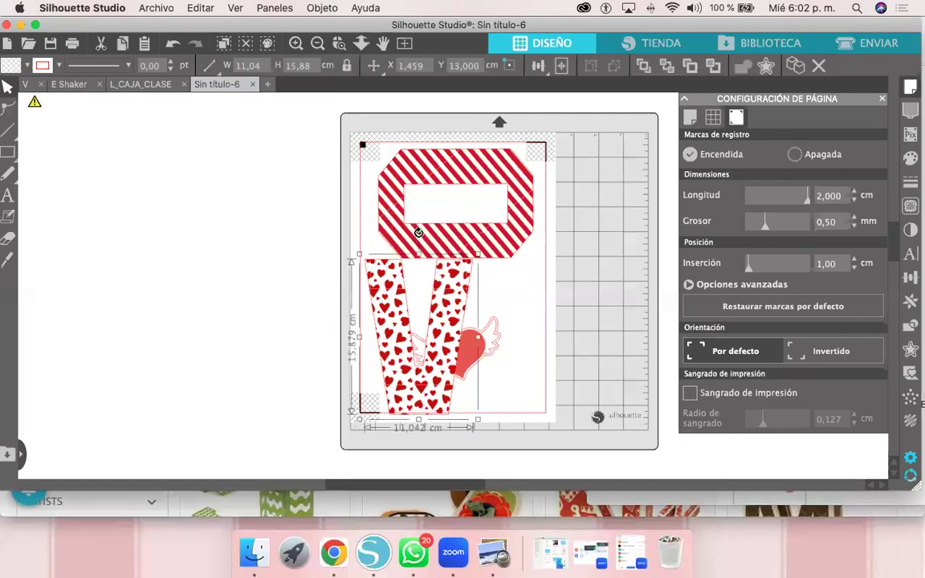
key("super+z")
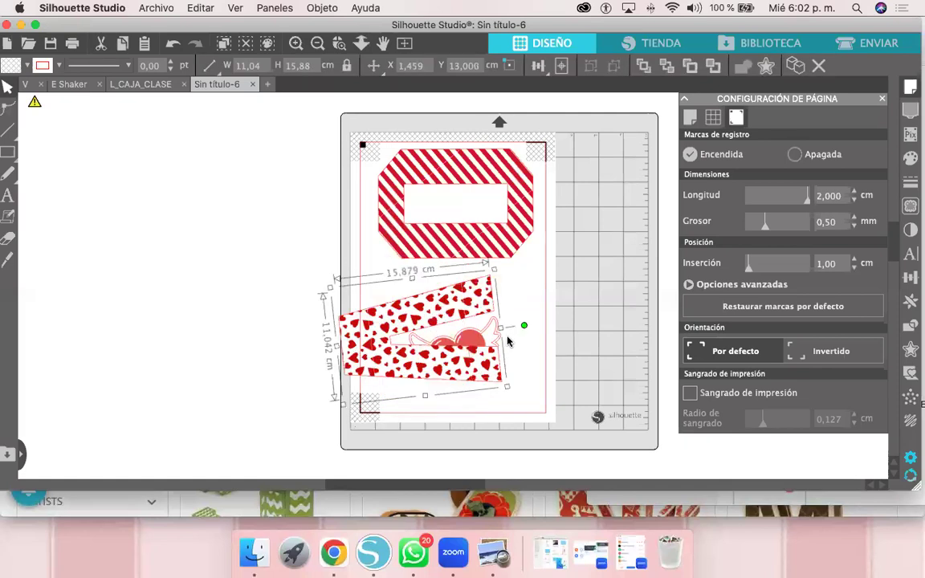
key("super+z")
key("super+z")
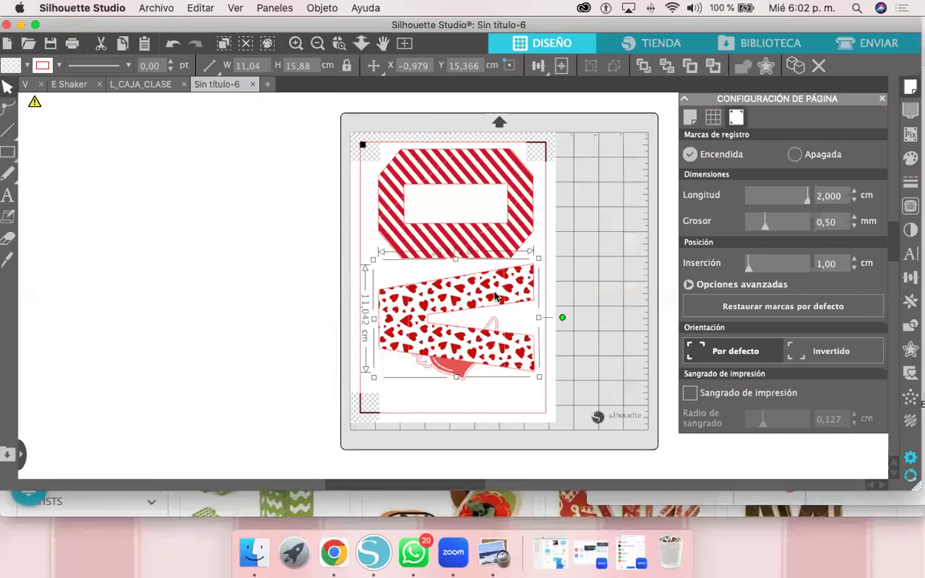
key("super+z")
Step: Move the winged heart below the V near the page's lower-left registration mark and rotate it upright
key("super+z")
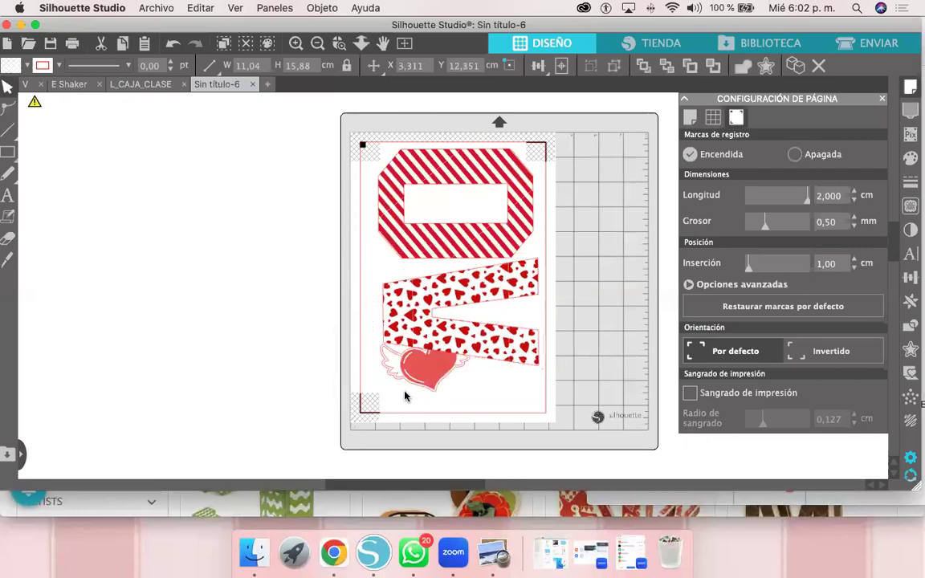
key("super+z")
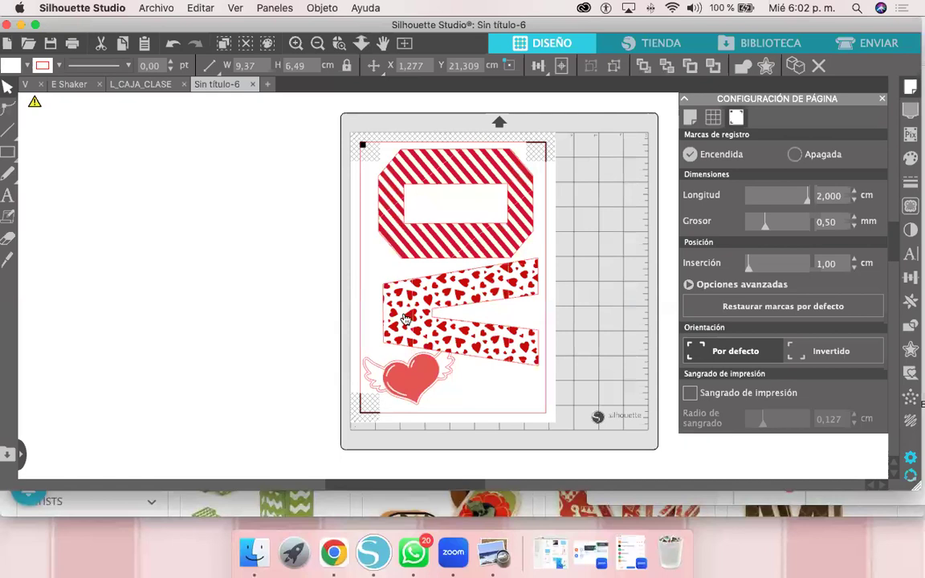
left_click(410, 381)
left_click_drag(408, 314, 432, 319)
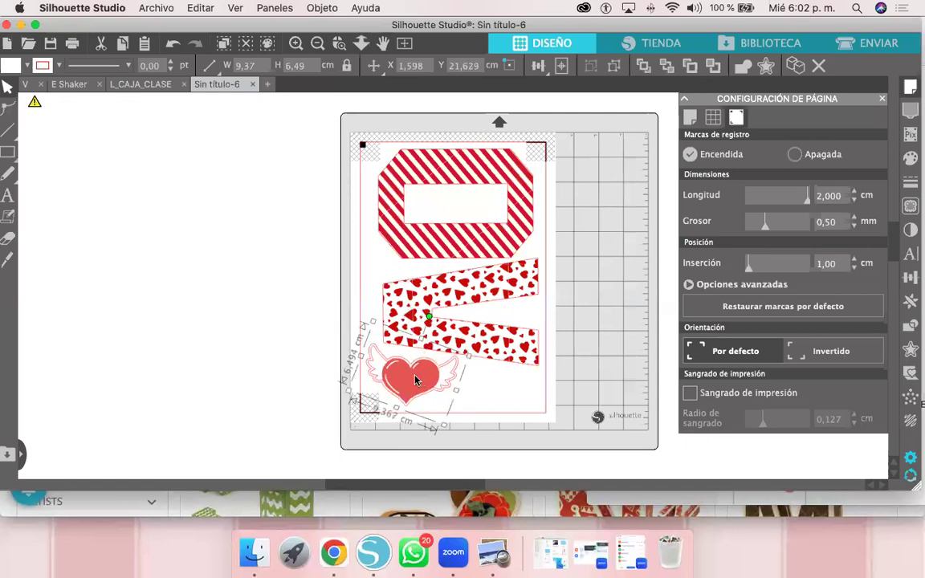
left_click_drag(416, 382, 411, 380)
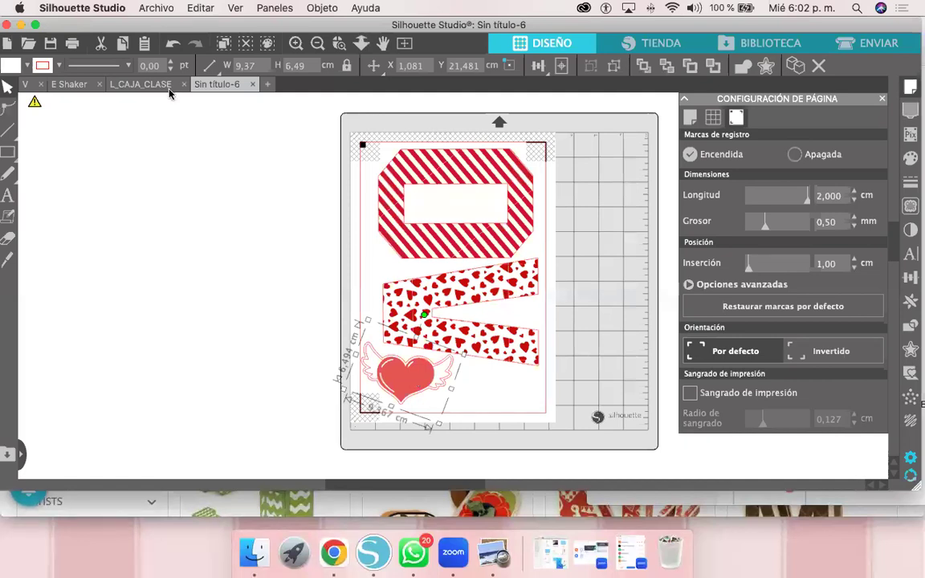
Step: Create another new document and copy the striped E with its two side strips from E Shaker onto its A4 page
left_click(270, 85)
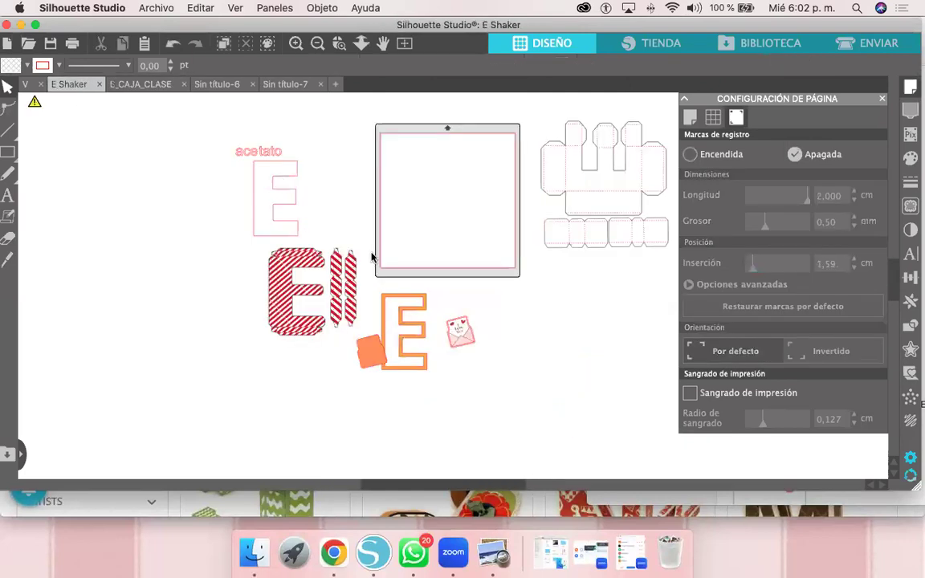
left_click(266, 271)
left_click_drag(287, 289, 282, 278)
left_click(290, 84)
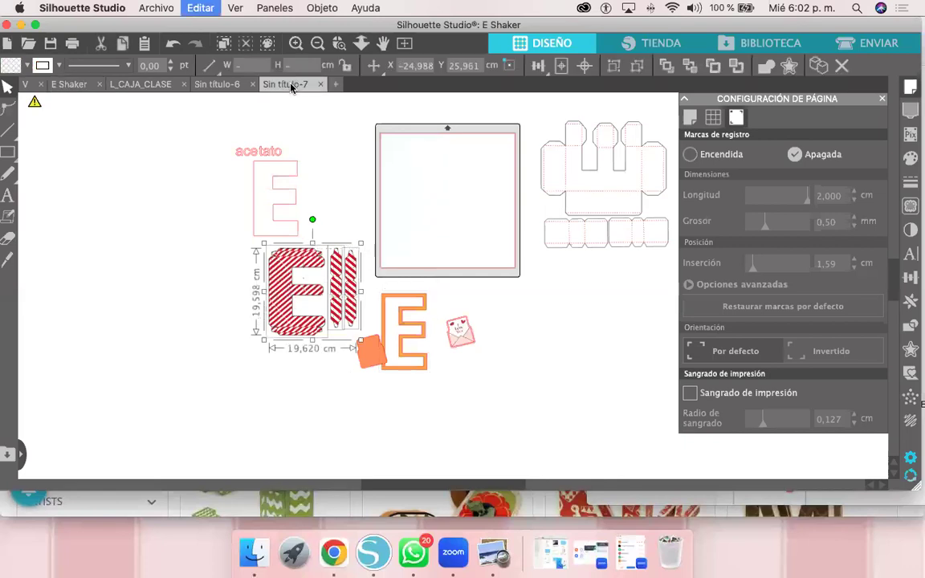
key("super+v")
left_click_drag(217, 386, 470, 161)
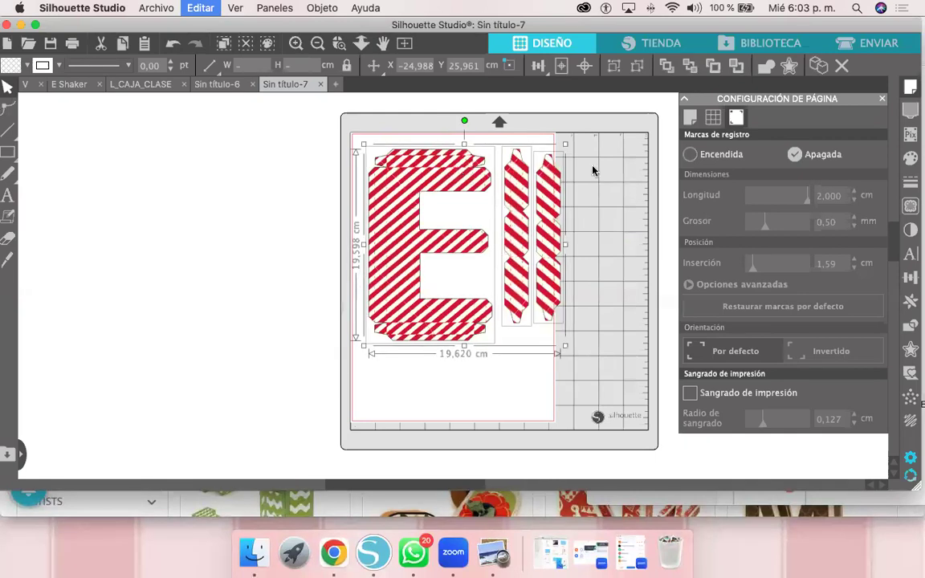
Step: Rotate the two striped side strips to lie nearly horizontal below the E, and nudge them slightly right
left_click(615, 172)
left_click(518, 211)
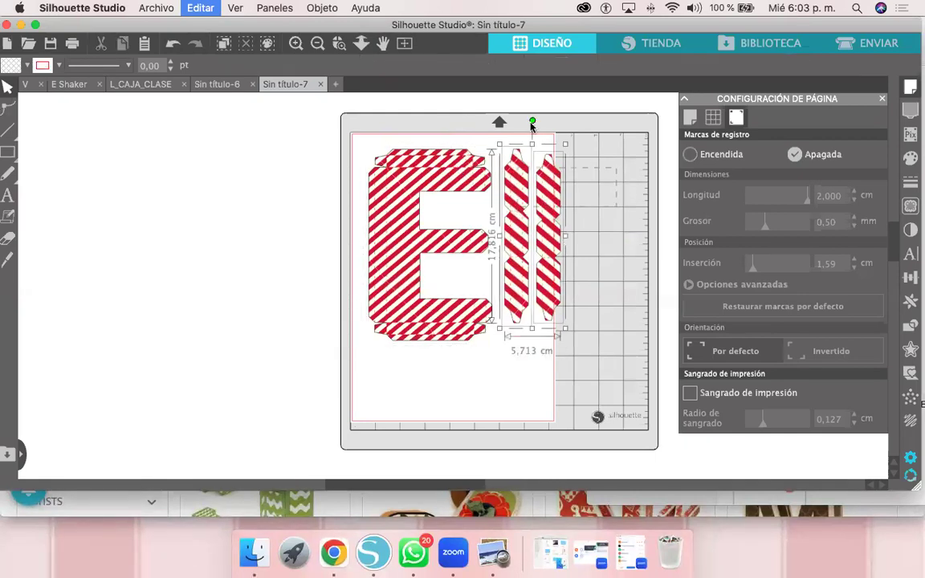
left_click_drag(531, 120, 501, 362)
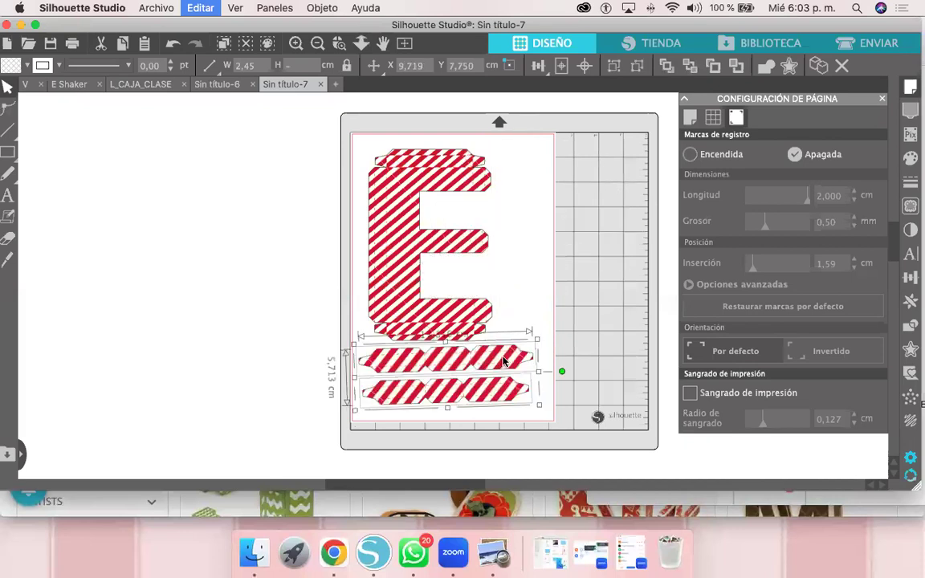
key("Right")
key("Right")
key("Right")
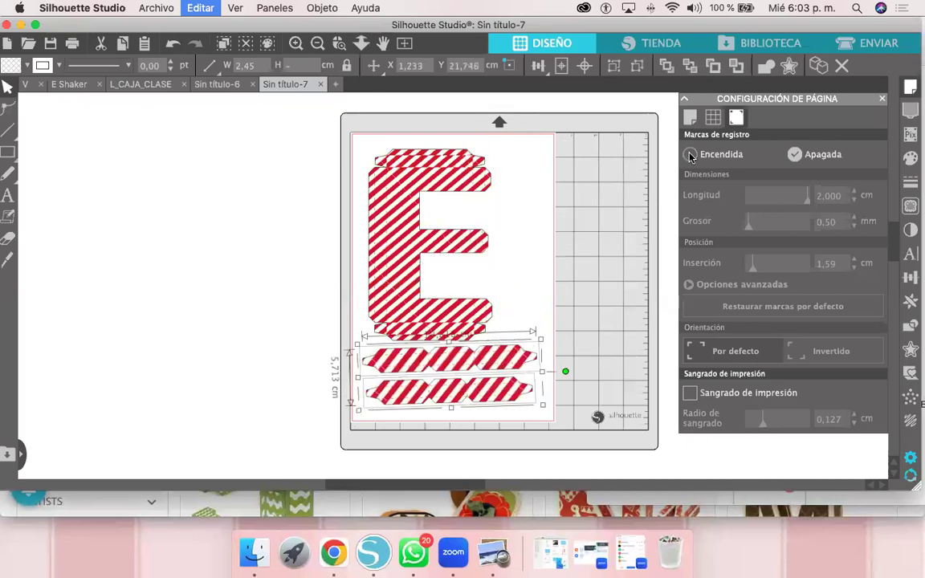
Step: Turn on registration marks with a 1.00 cm inset on the striped E page and nudge the two side strips slightly right and down
left_click(690, 154)
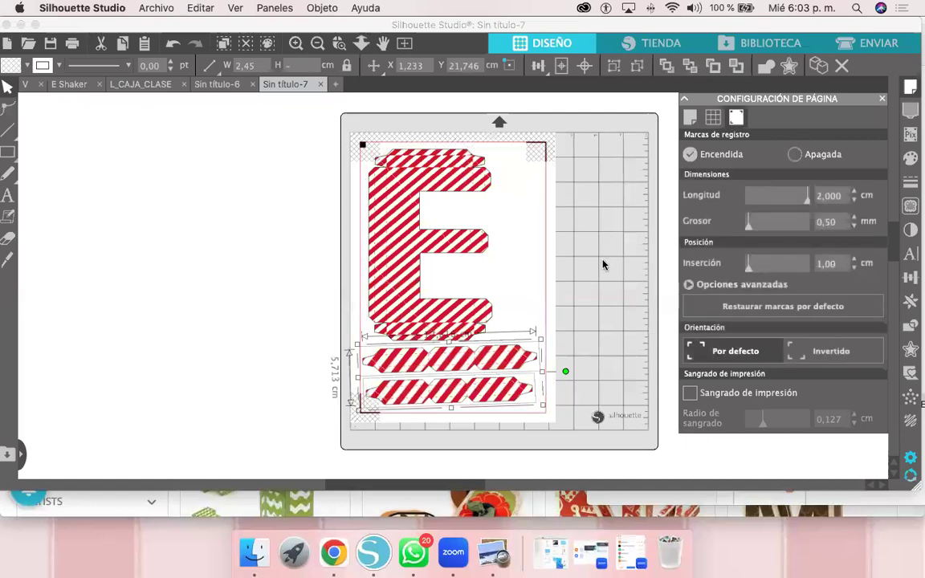
left_click(508, 375)
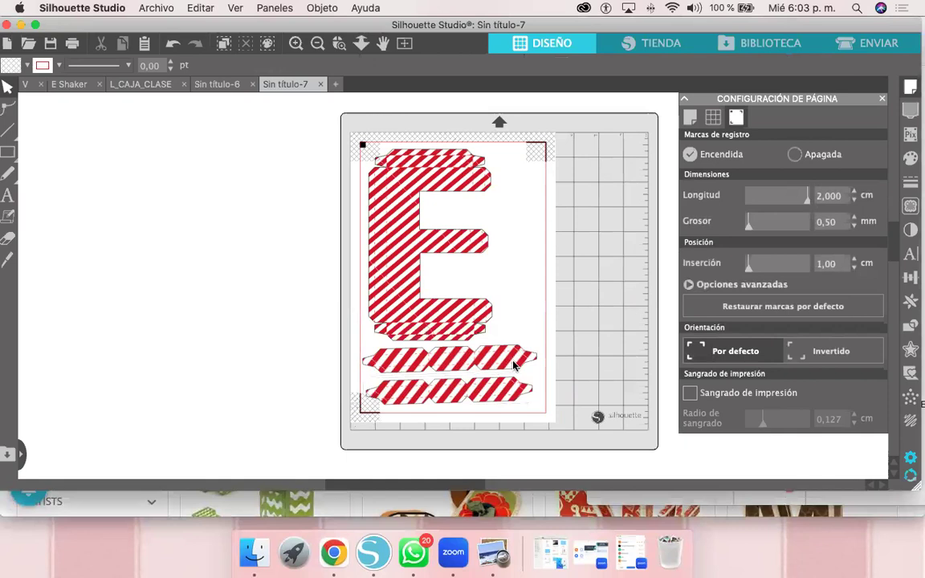
left_click(514, 365)
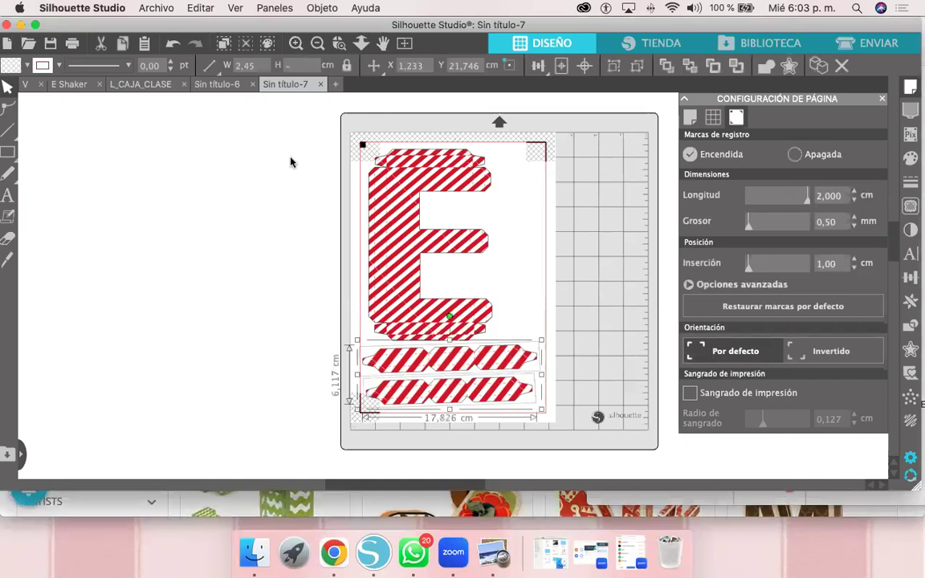
Step: Copy the "I Love You" envelope from E Shaker onto the striped E page in Sin título-7
left_click(141, 84)
left_click(219, 84)
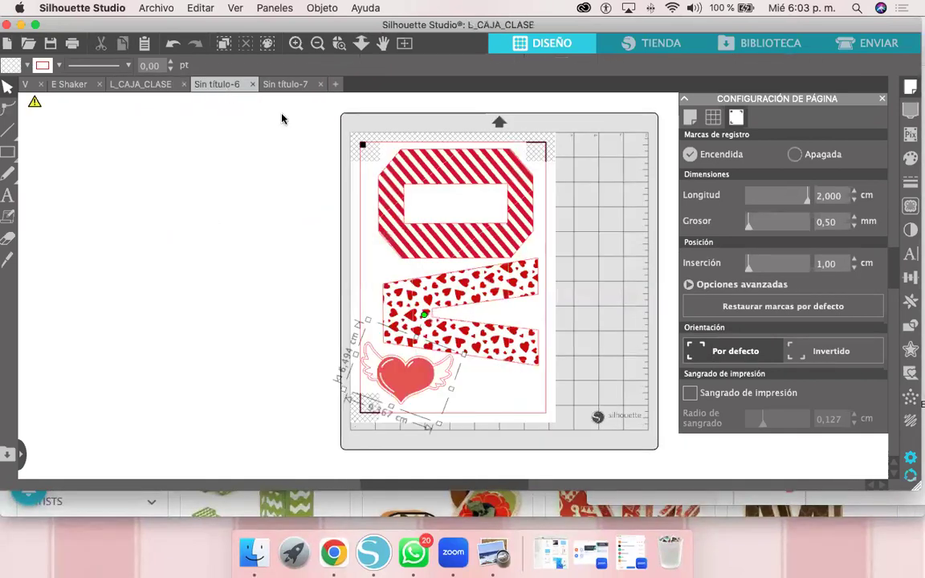
left_click(285, 84)
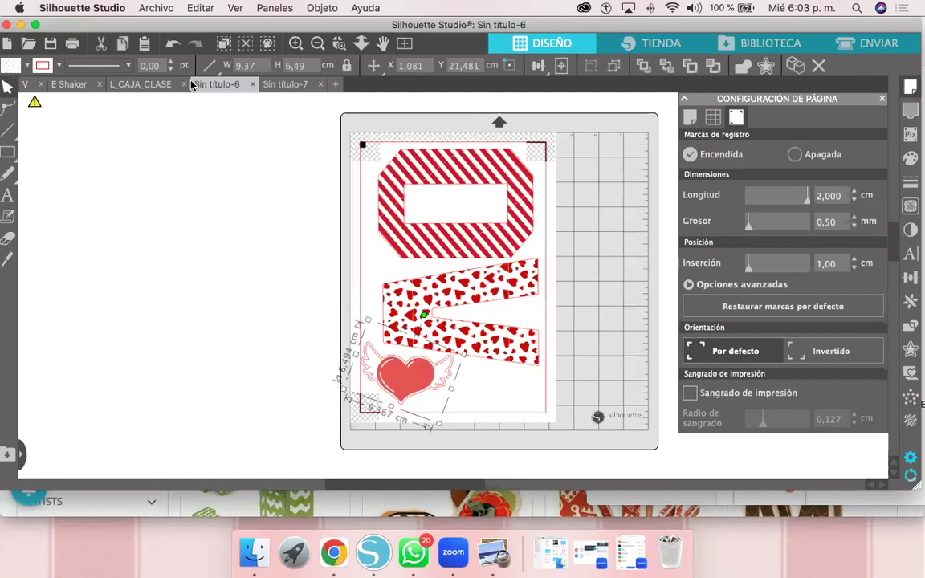
left_click(81, 85)
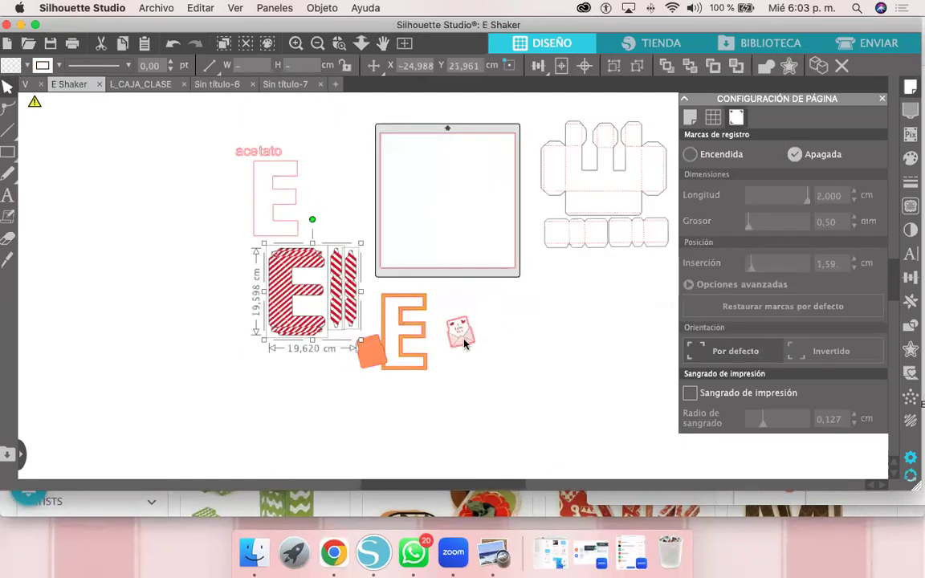
left_click(293, 85)
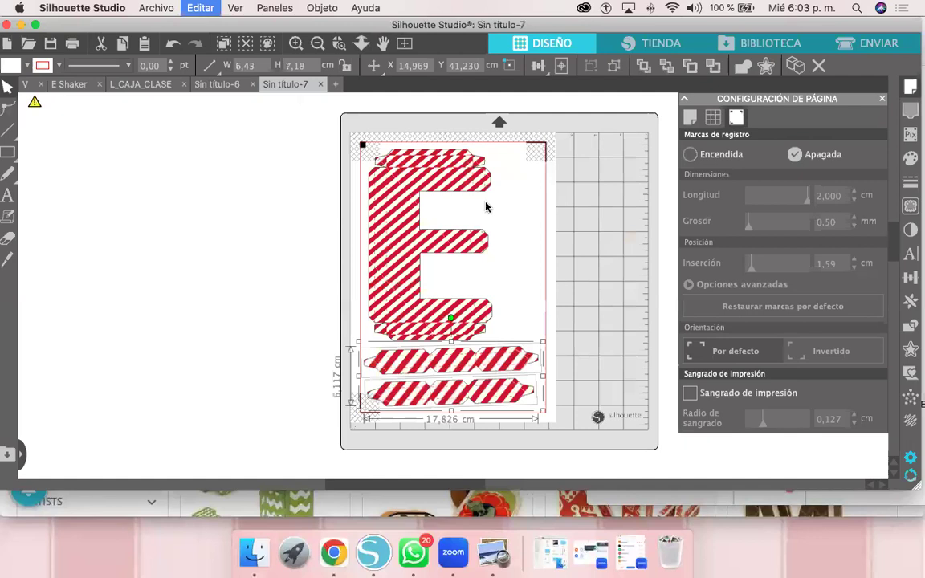
key("super+v")
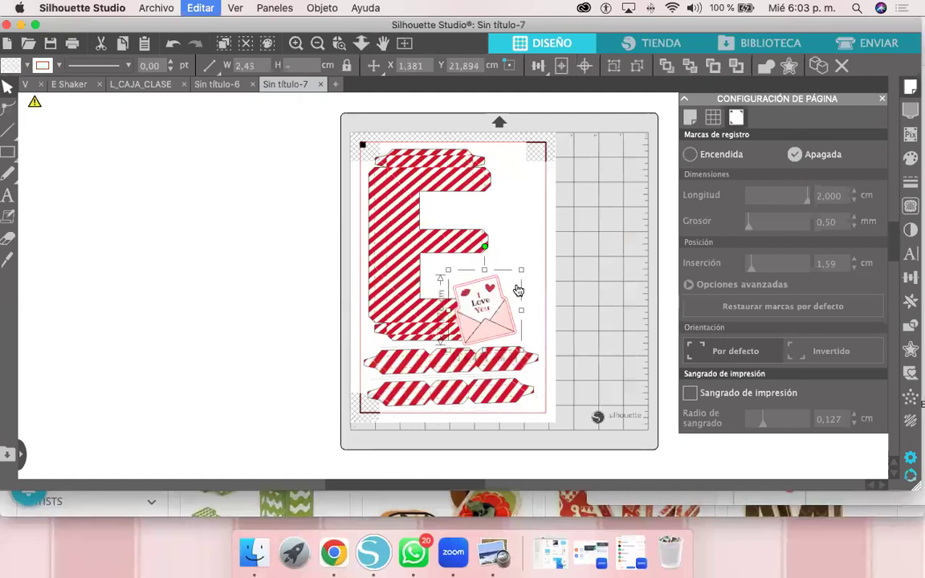
Step: Rotate the envelope clockwise and fit it beside the E's lower opening inside the cut border, nudging the E slightly left
left_click_drag(522, 222, 555, 253)
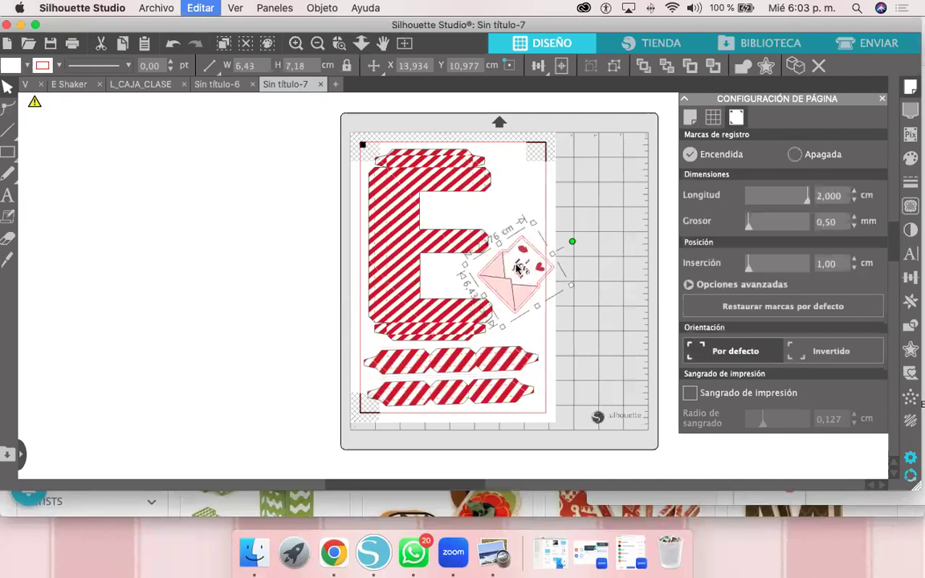
left_click_drag(493, 260, 482, 259)
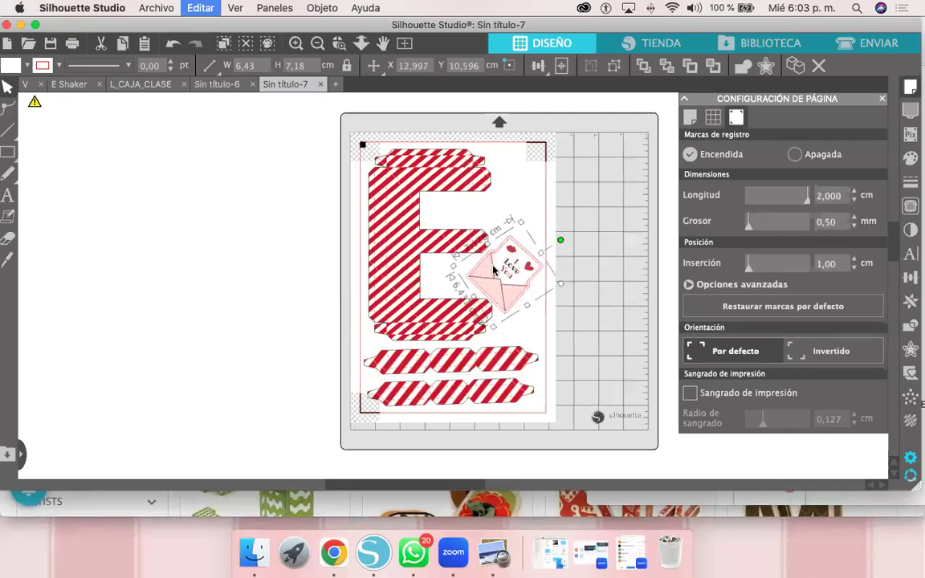
left_click(412, 233)
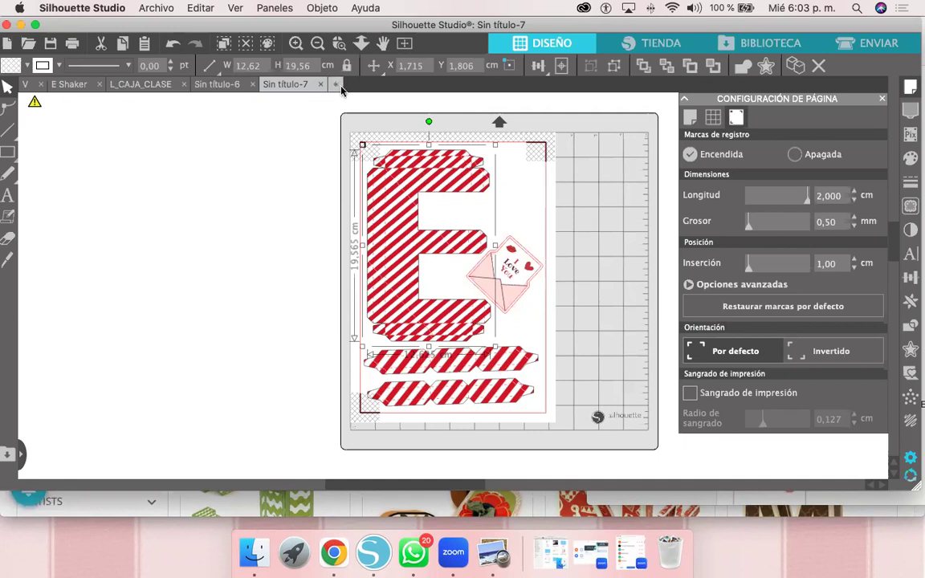
Step: Create a new document and copy the chevron L with its "Be Mine" heart balloon from L_CAJA_CLASE, centering both on the A4 page
key("super+n")
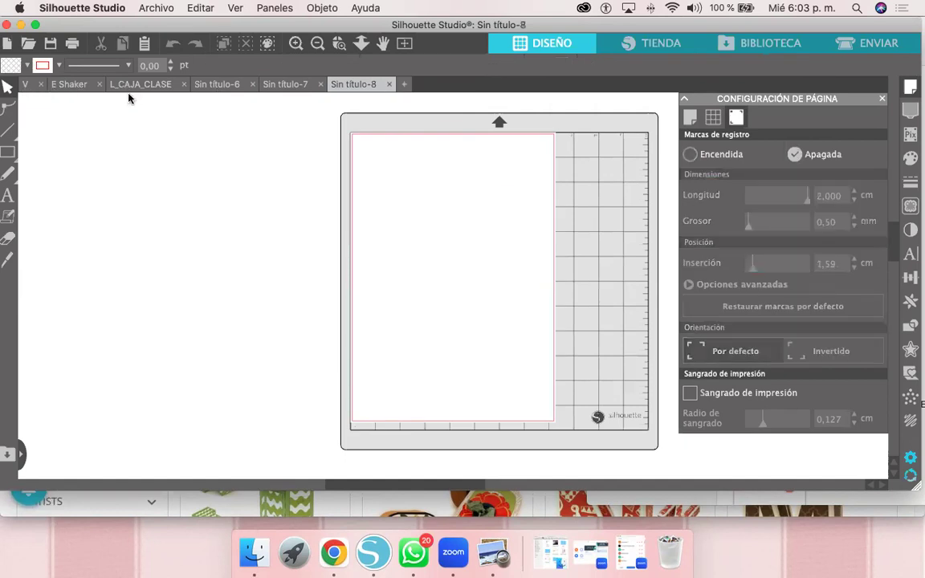
left_click_drag(331, 150, 256, 166)
key("super+c")
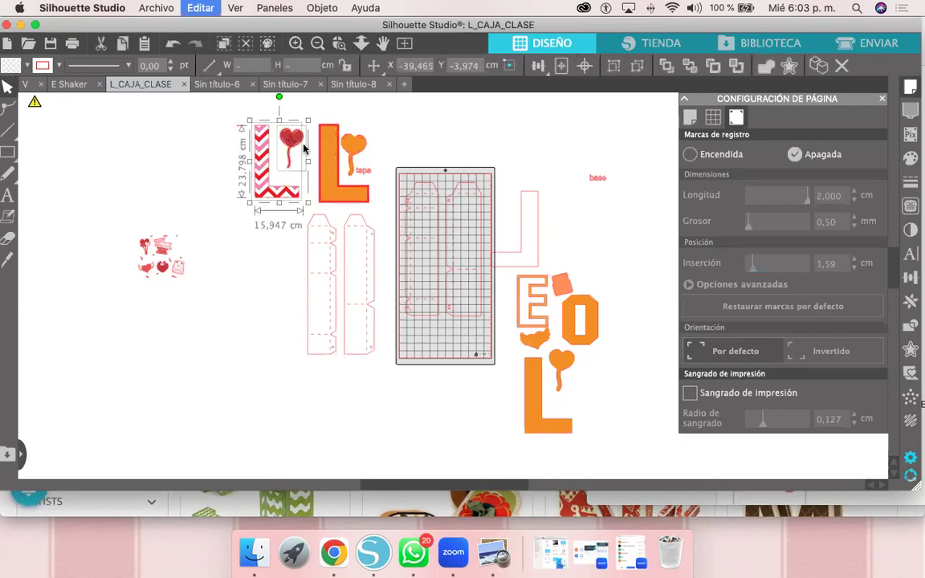
scroll(412, 249, "up", 5)
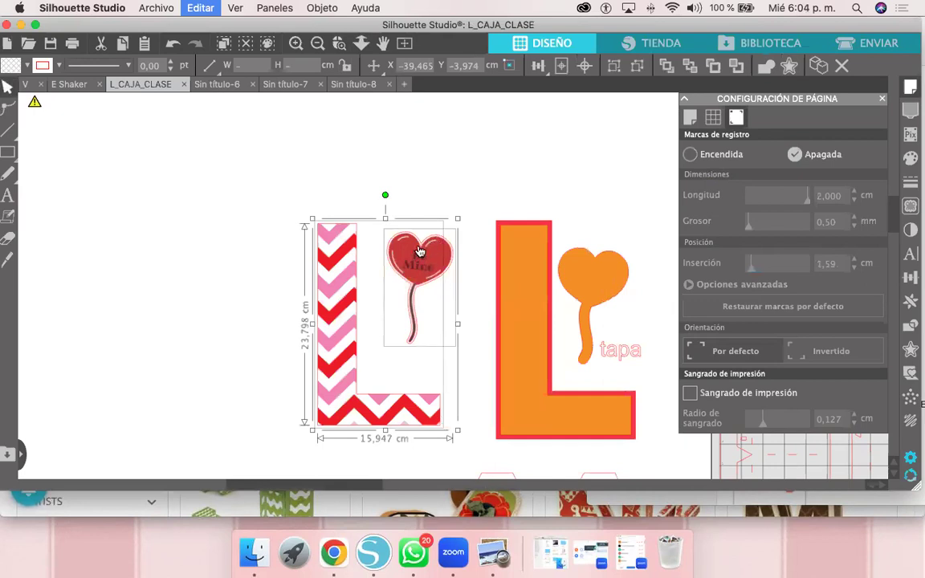
left_click(364, 86)
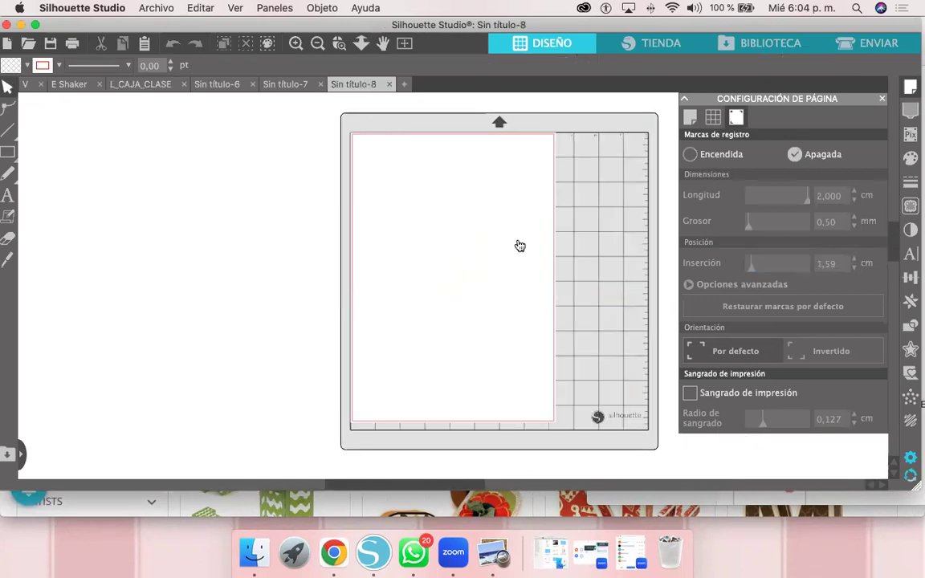
key("super+v")
left_click_drag(493, 214, 460, 186)
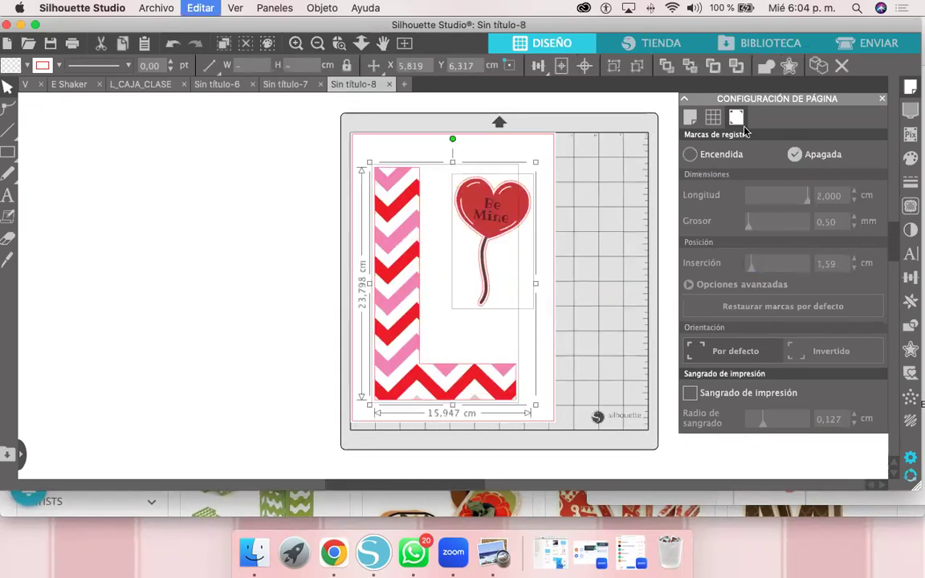
Step: Turn on registration marks for the chevron L page and set their inset to 1.00 cm
left_click(693, 154)
left_click_drag(747, 271, 727, 272)
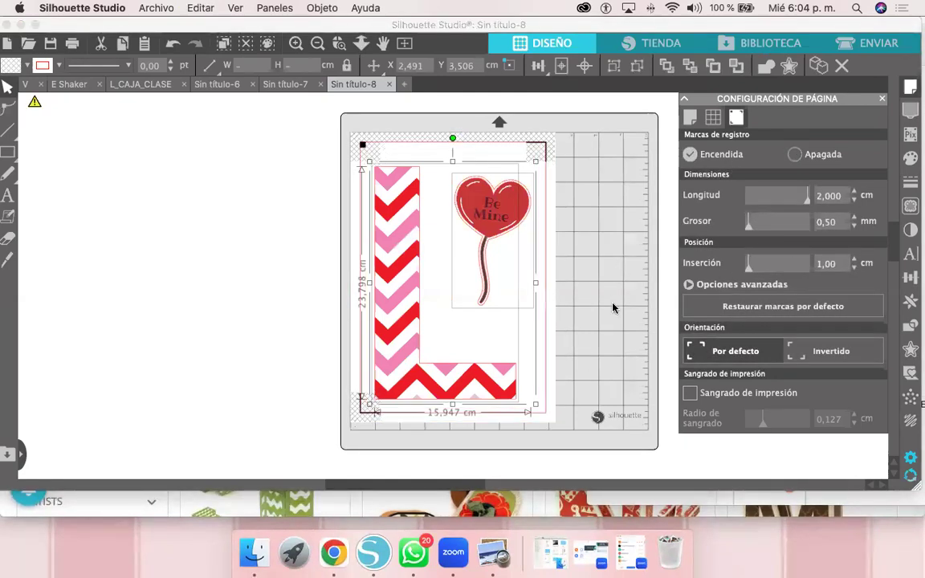
left_click(617, 274)
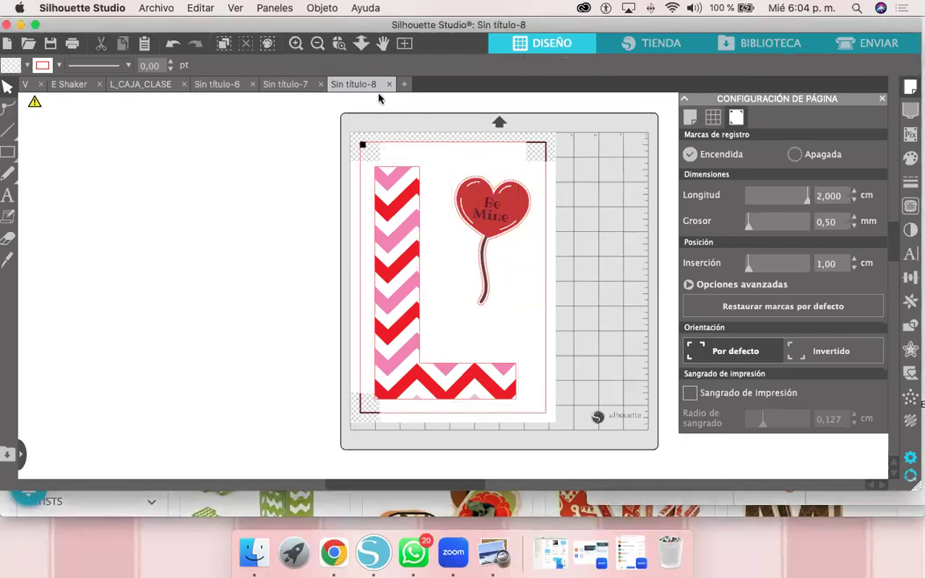
Step: Set the "Be Mine" balloon to Cortar contorno in the send settings and return to the design view
left_click(870, 46)
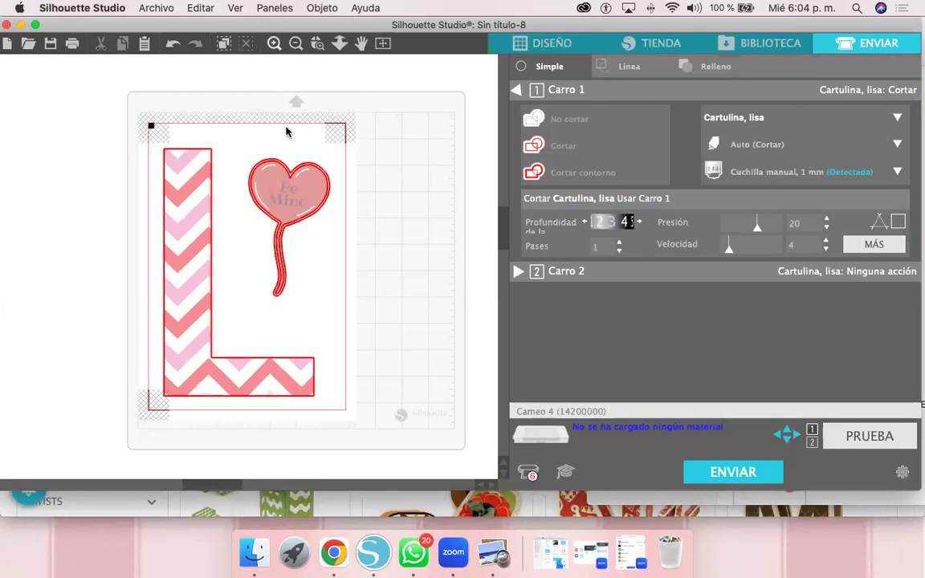
left_click(275, 44)
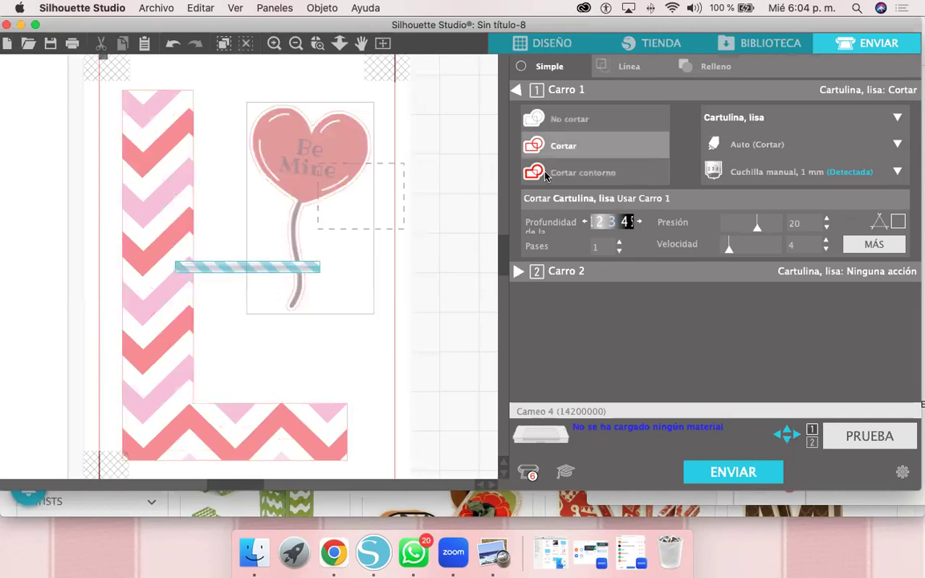
left_click(562, 176)
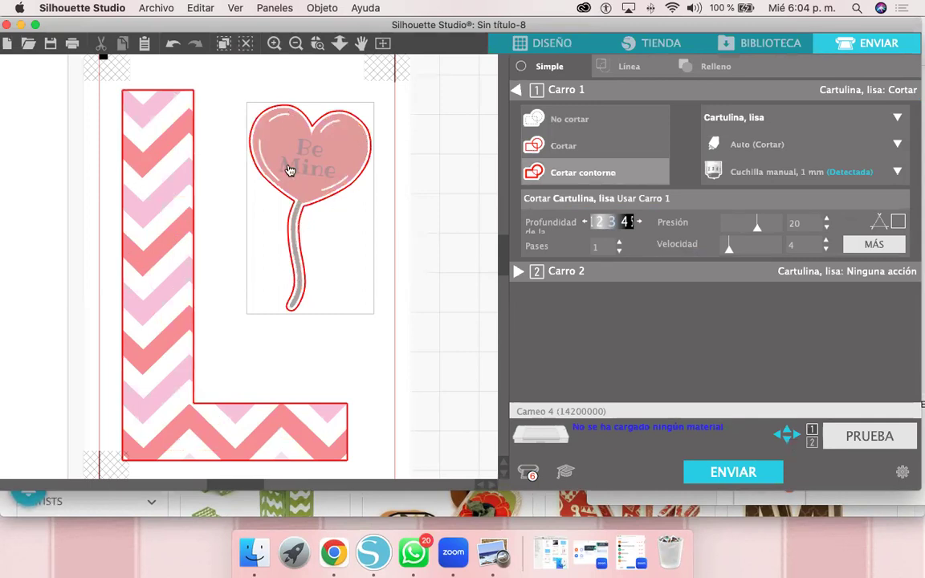
left_click(536, 44)
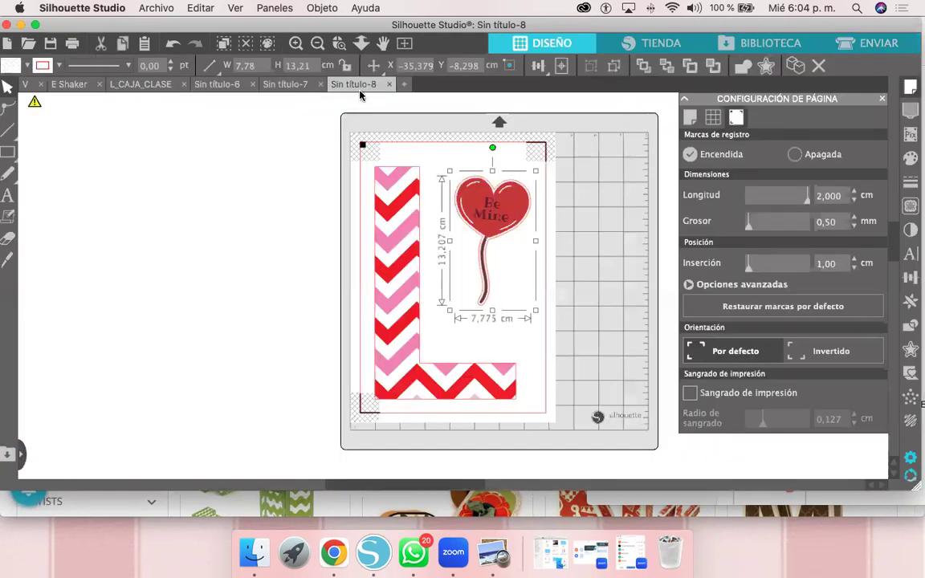
Step: Set the "I Love You" envelope on the striped E page to Cortar contorno and return to the design view
left_click(288, 85)
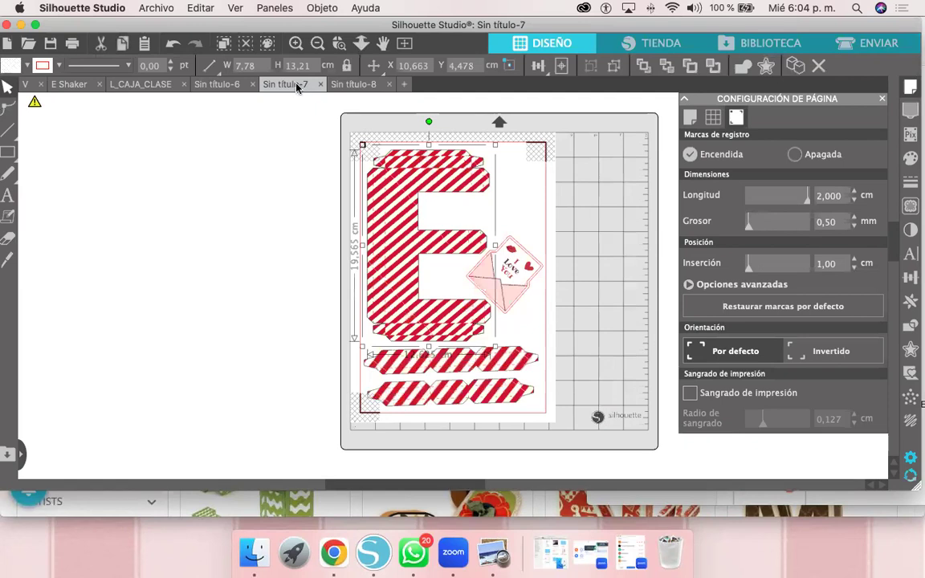
left_click(855, 45)
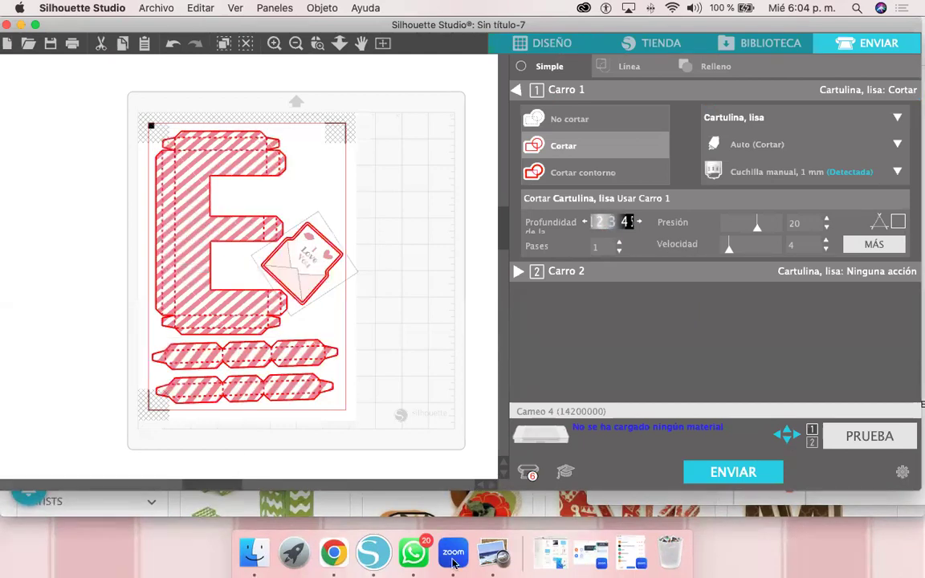
left_click(623, 172)
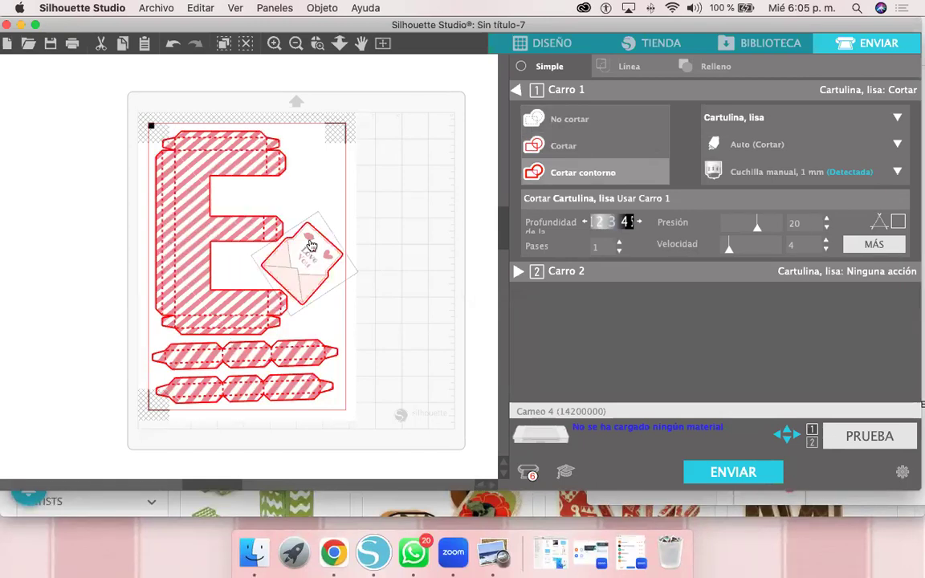
left_click(553, 44)
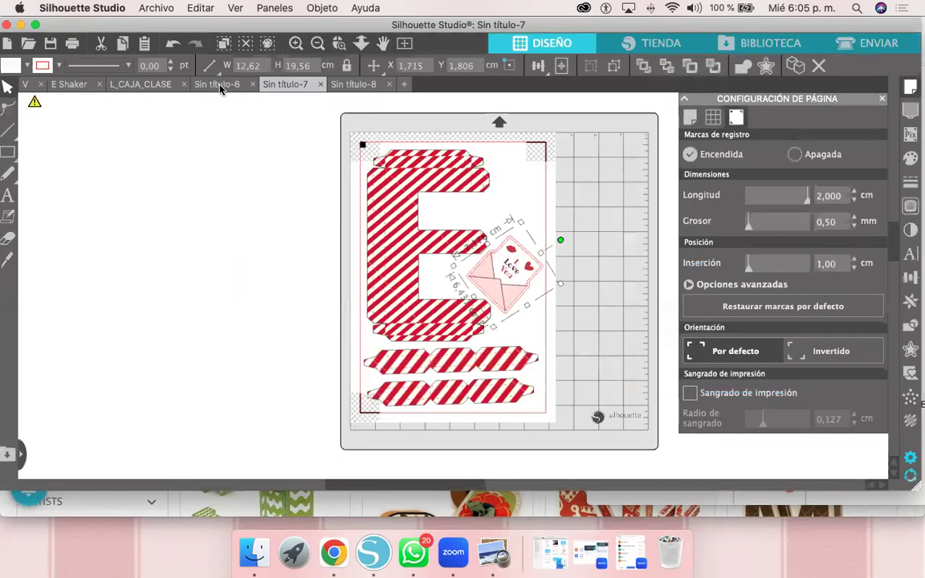
Step: Set the winged heart on the O and V page to Cortar contorno and return to the design view
left_click(211, 83)
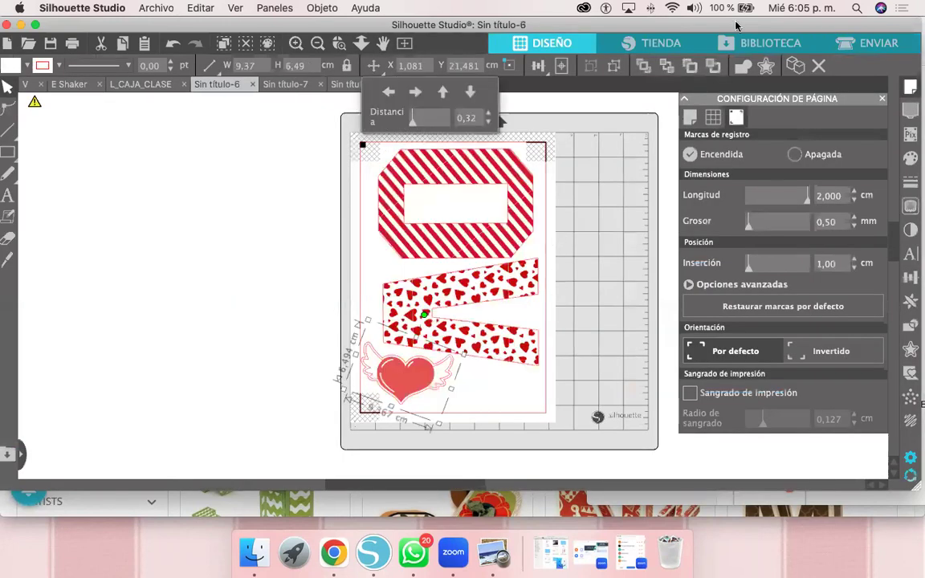
left_click(859, 45)
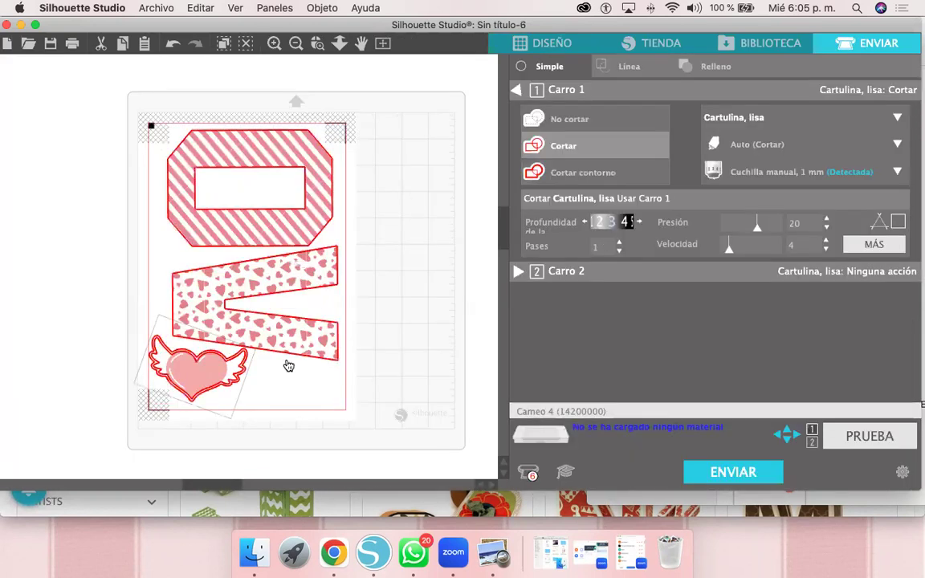
left_click(573, 175)
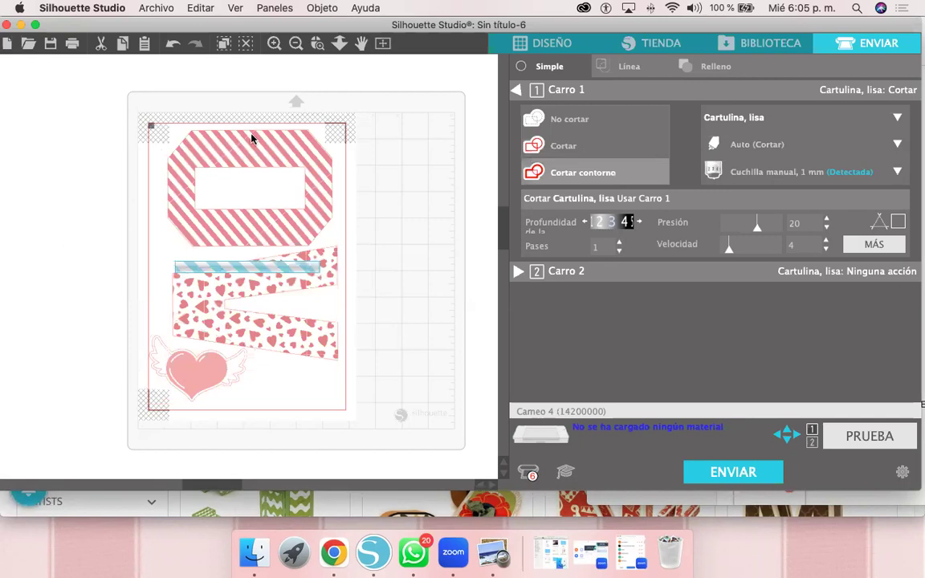
left_click(563, 146)
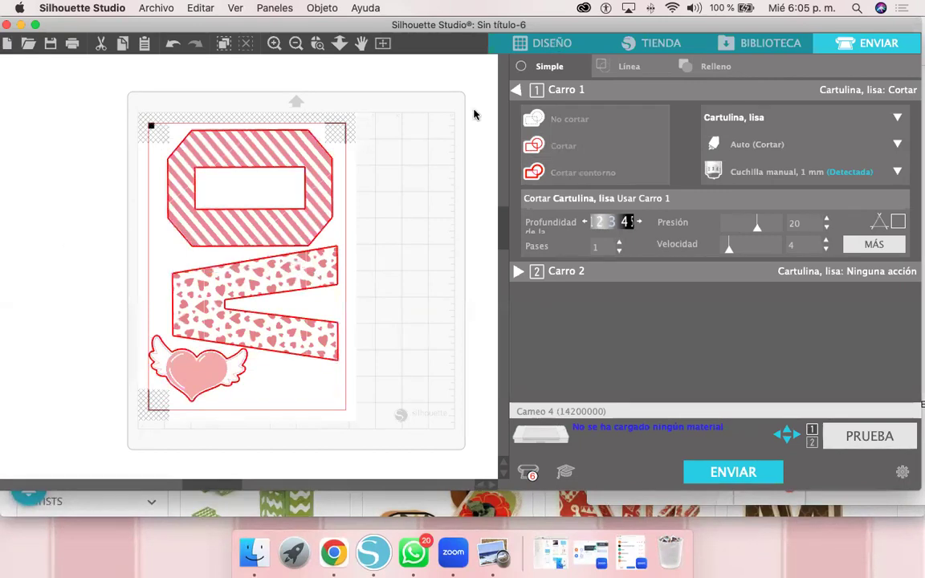
left_click(501, 43)
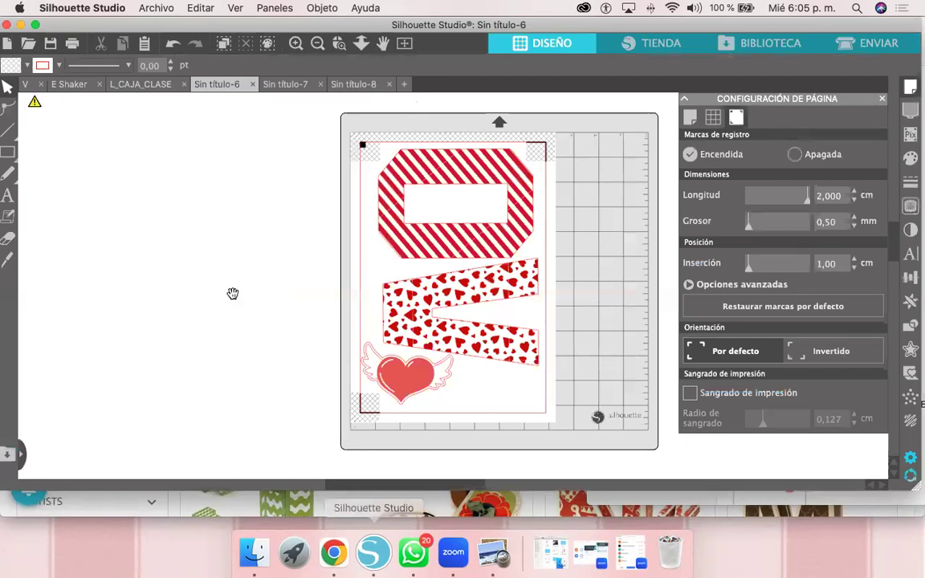
Step: Move the winged heart slightly right and down to about X 1.82 cm, Y 21.85 cm, clear of the page's left cut border
scroll(161, 277, "right", 2)
scroll(526, 160, "right", 3)
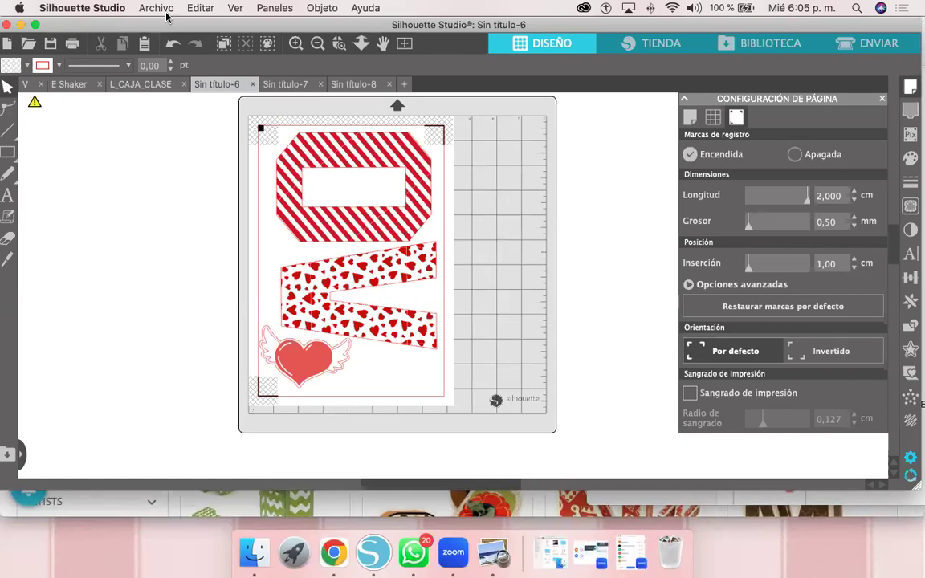
left_click(327, 368)
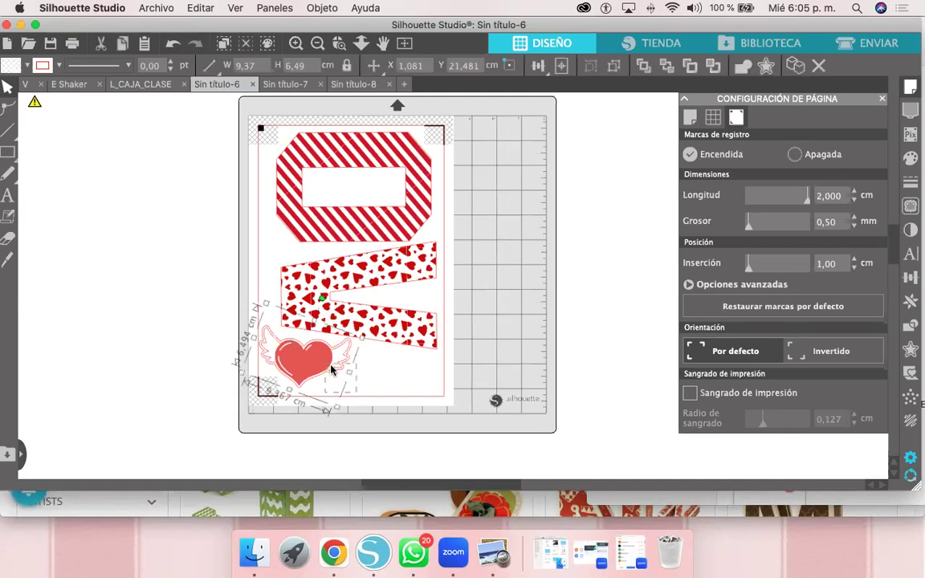
left_click_drag(331, 367, 339, 370)
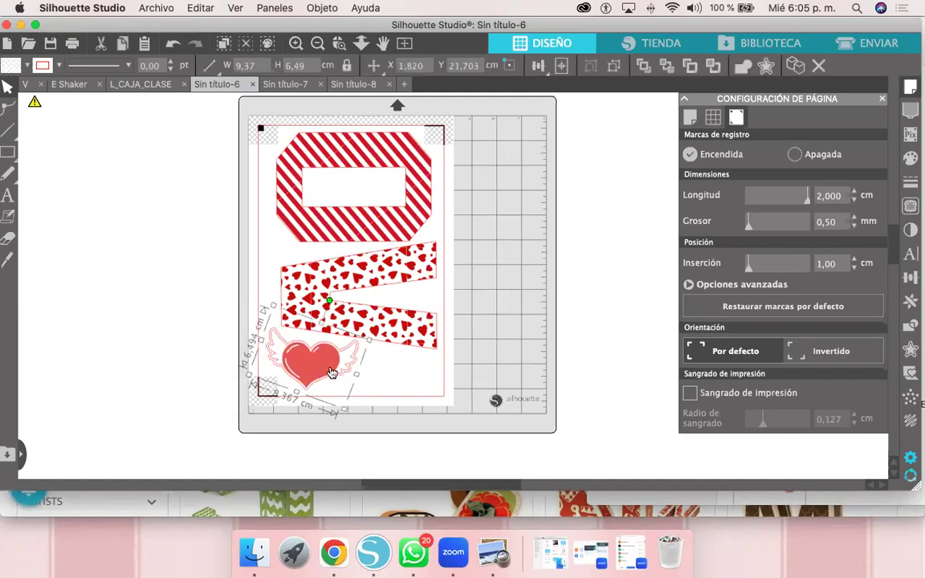
mouse_move(324, 369)
left_mouse_down()
mouse_move(304, 371)
mouse_move(309, 381)
mouse_move(324, 373)
mouse_move(323, 360)
left_mouse_up()
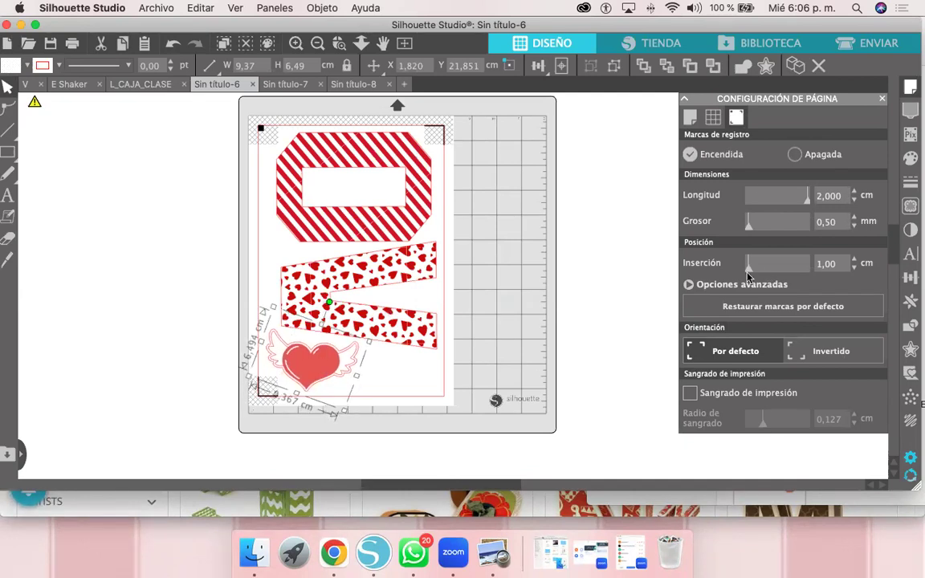
Step: Keep the registration mark inset at 1.00 cm after trying 1.60 cm, and turn on Sangrado de impresión for the O and V page
left_click_drag(759, 275, 753, 276)
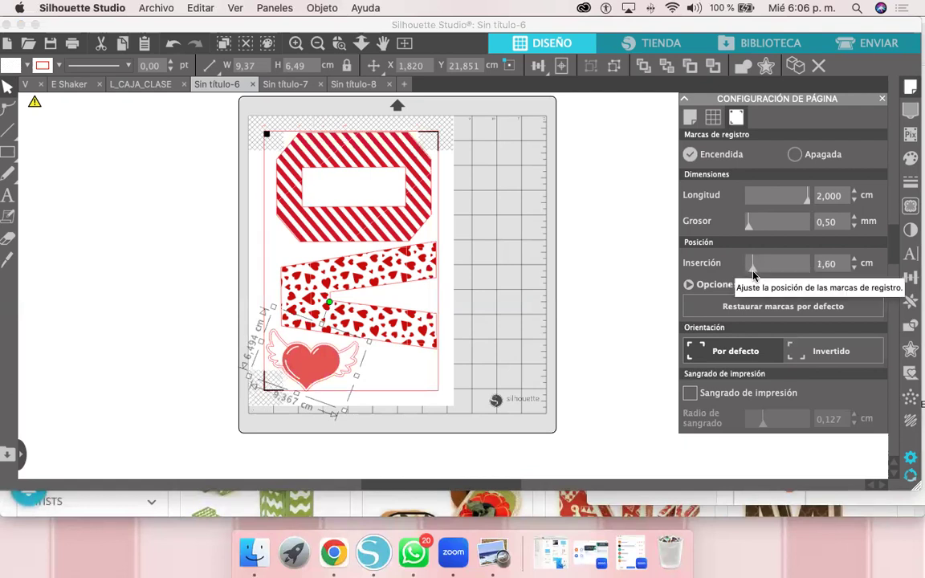
left_click_drag(753, 270, 718, 276)
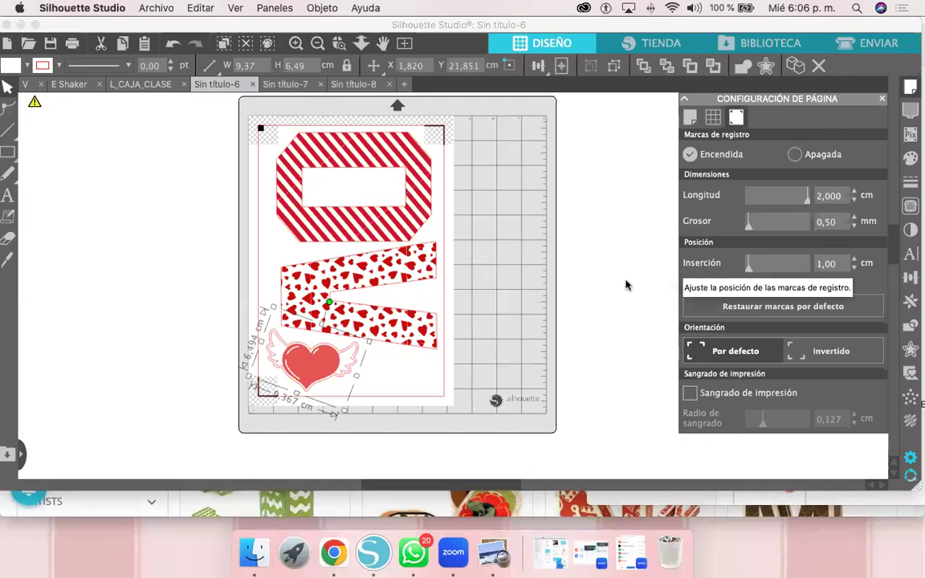
left_click(691, 394)
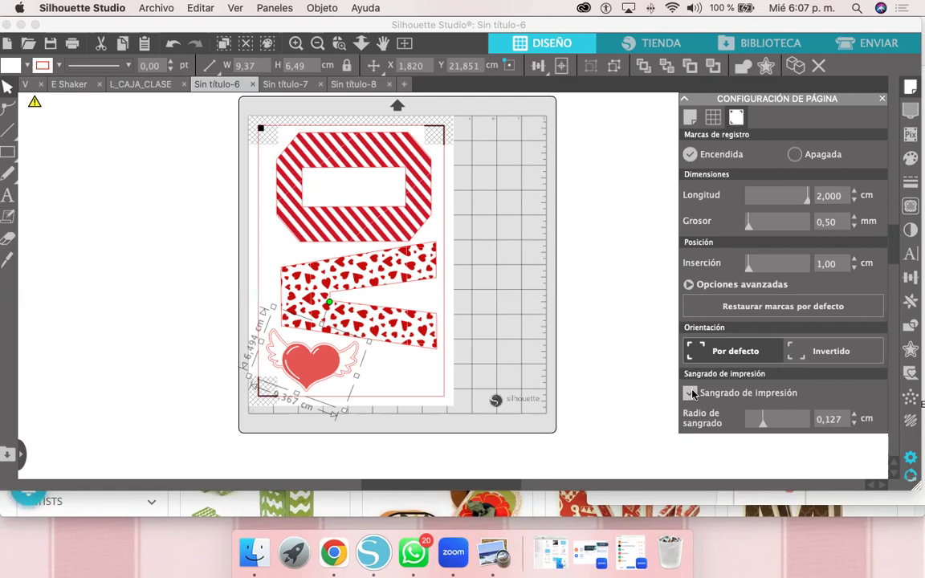
left_click(691, 393)
Step: Reposition the striped O slightly left on the page, to about X 2.04 cm, Y 1.61 cm, inside the cut border
left_click(279, 146)
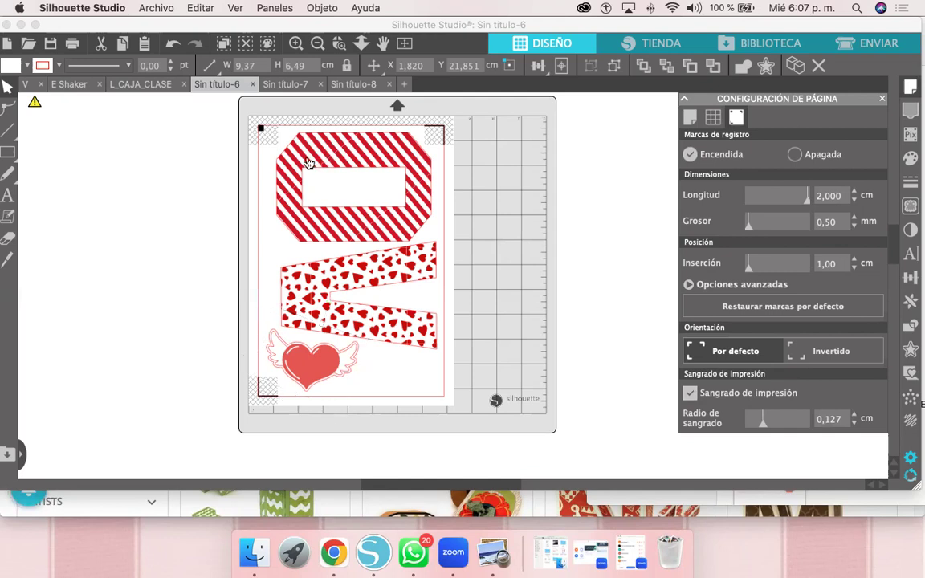
left_click_drag(321, 149, 304, 150)
key("super+z")
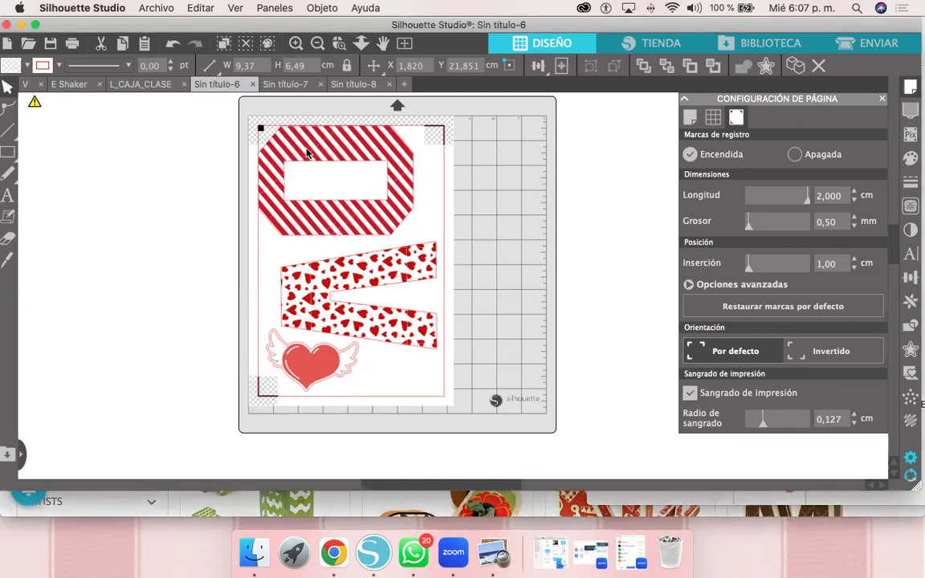
key("super+z")
key("super+z")
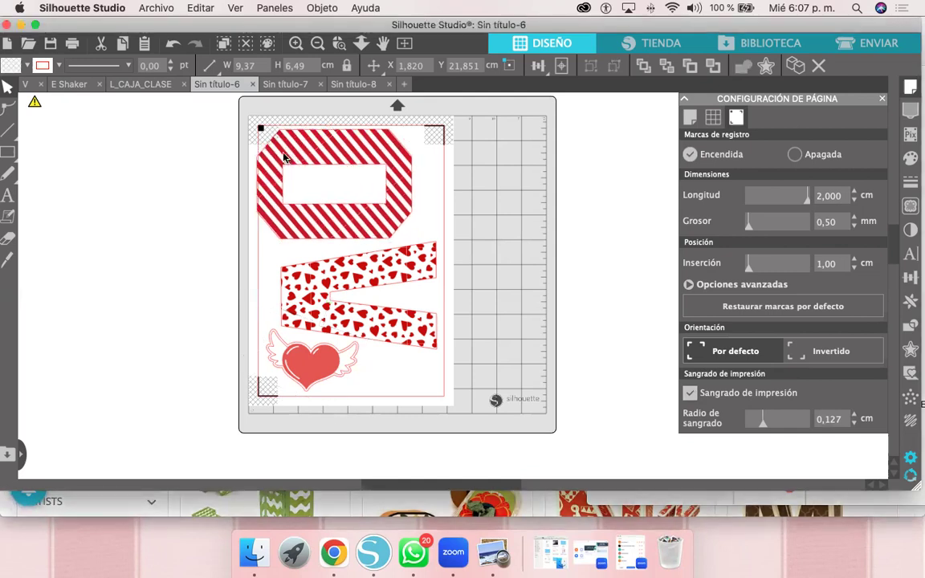
key("super+z")
key("super+z")
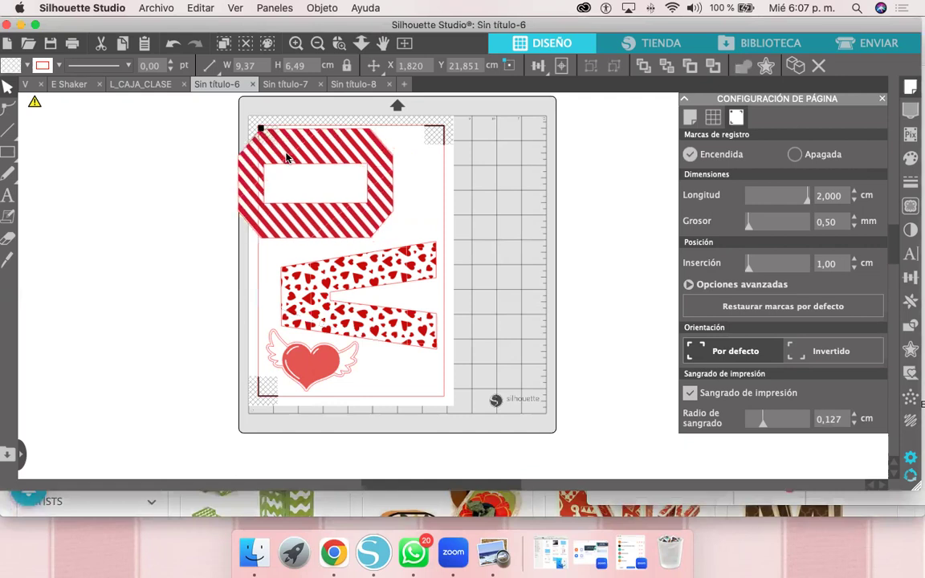
key("super+z")
key("super+z")
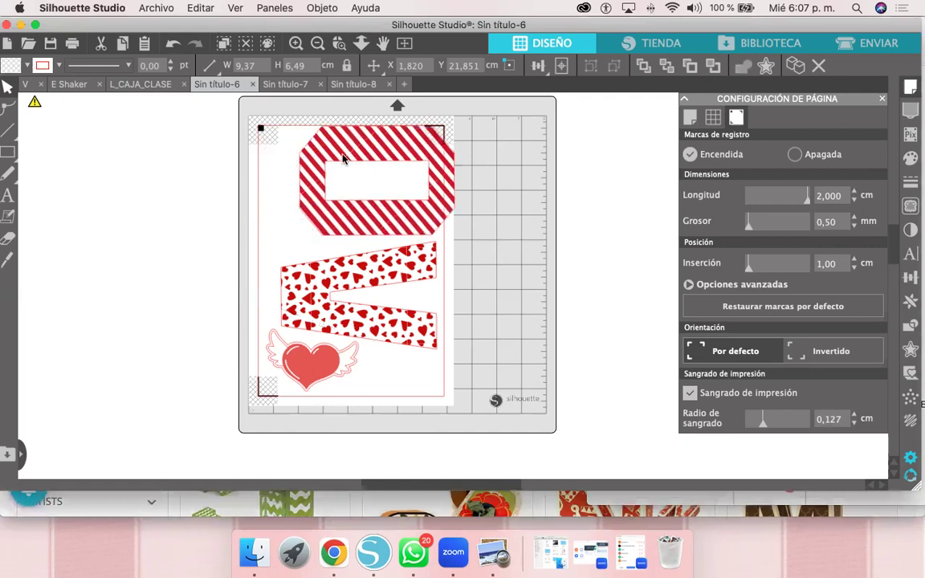
key("super+z")
key("super+z")
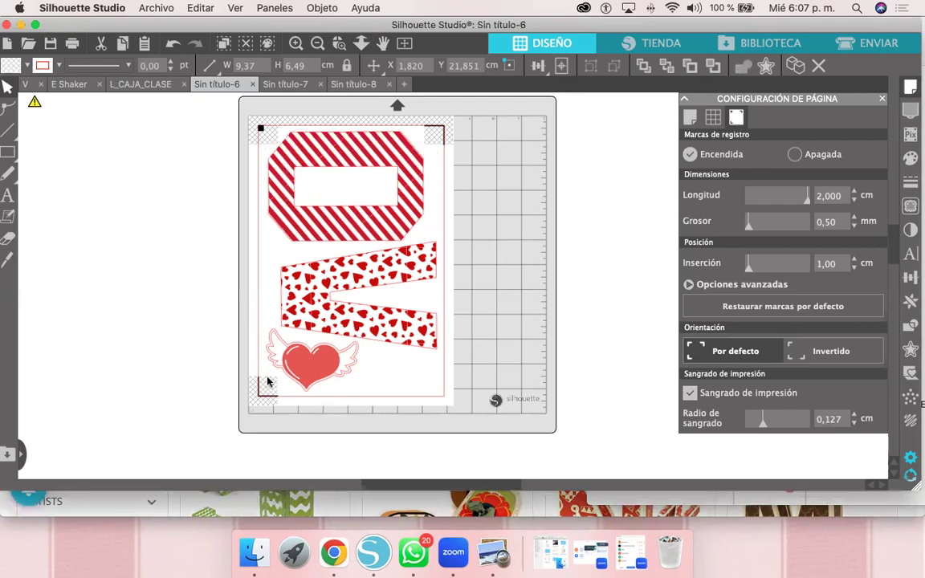
left_click(268, 384)
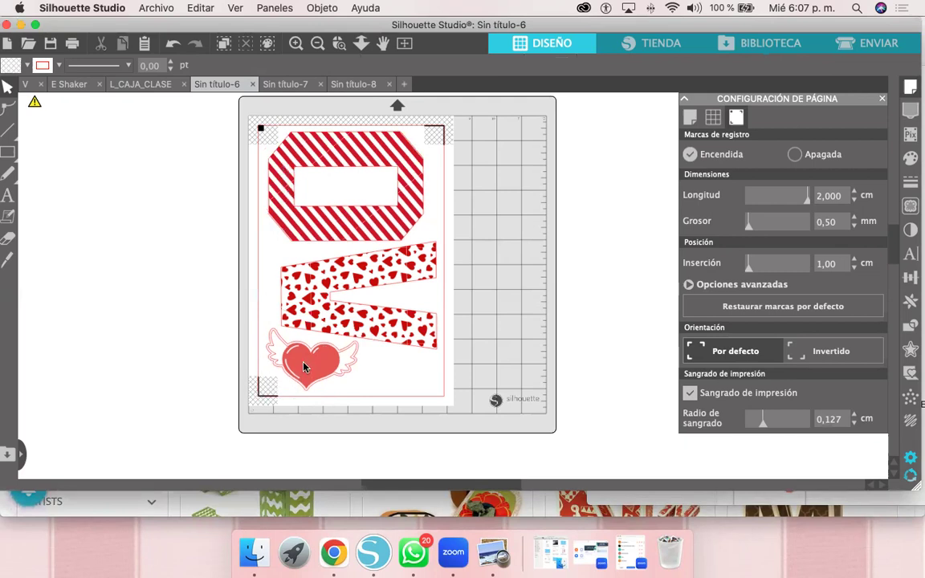
Step: Move the winged heart to about X 1.67 cm, Y 22.07 cm, below the V and inside the cut border
left_click_drag(299, 369, 296, 370)
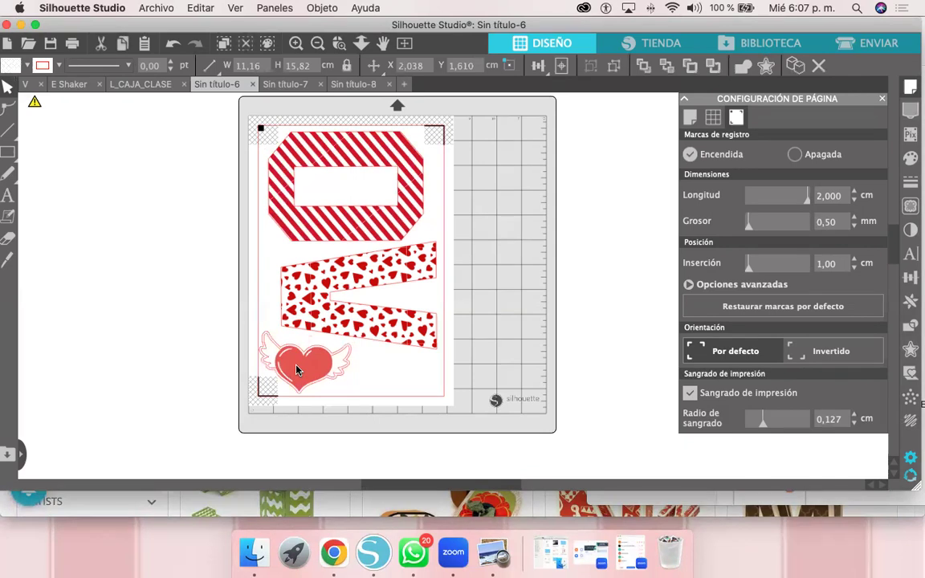
left_click_drag(298, 370, 306, 371)
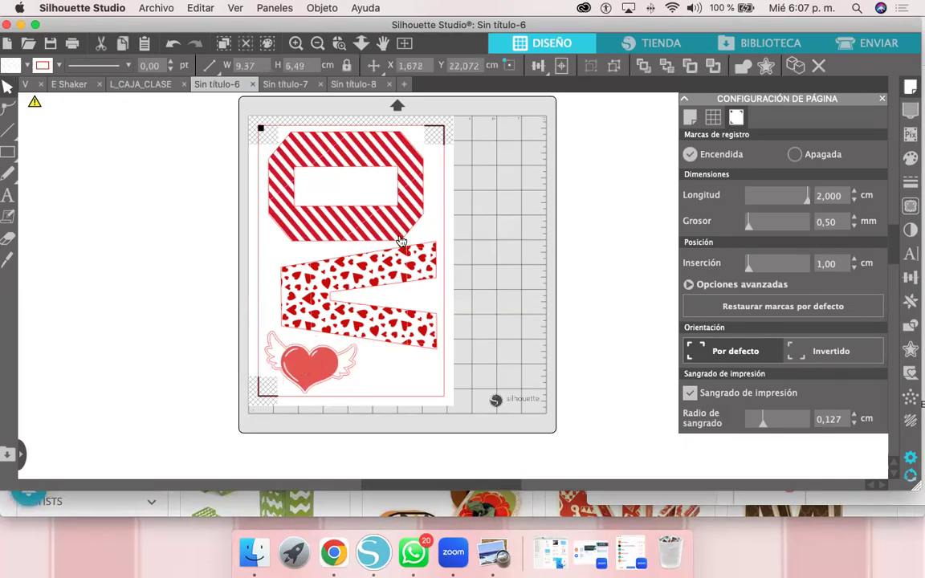
left_click(373, 245)
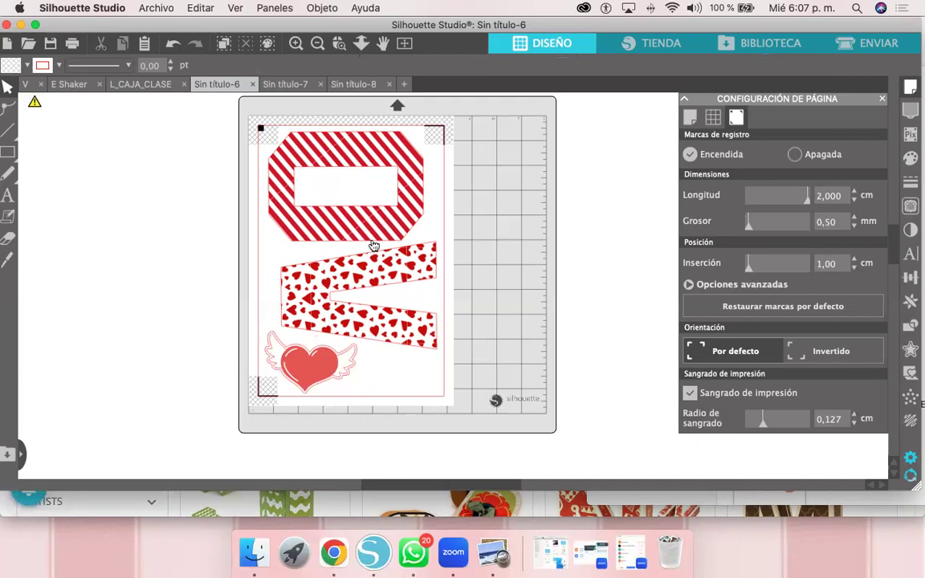
Step: Review the printer and paper size choices in the page setup for printing
left_click(161, 8)
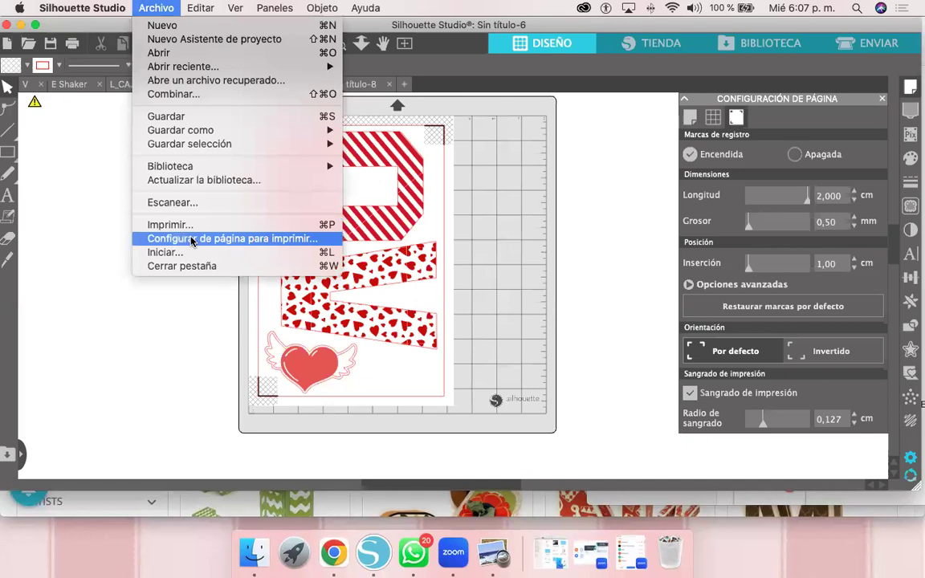
left_click(193, 240)
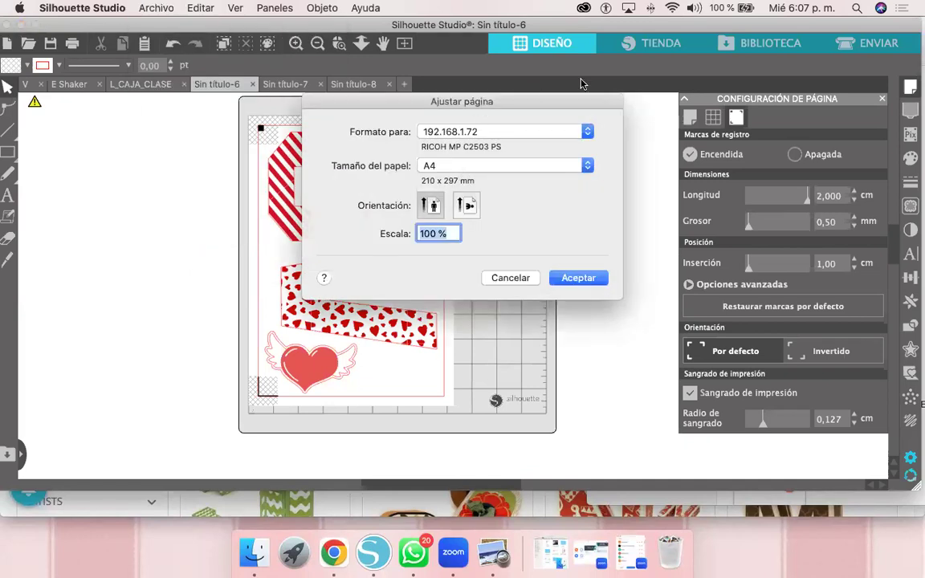
left_click_drag(580, 80, 580, 81)
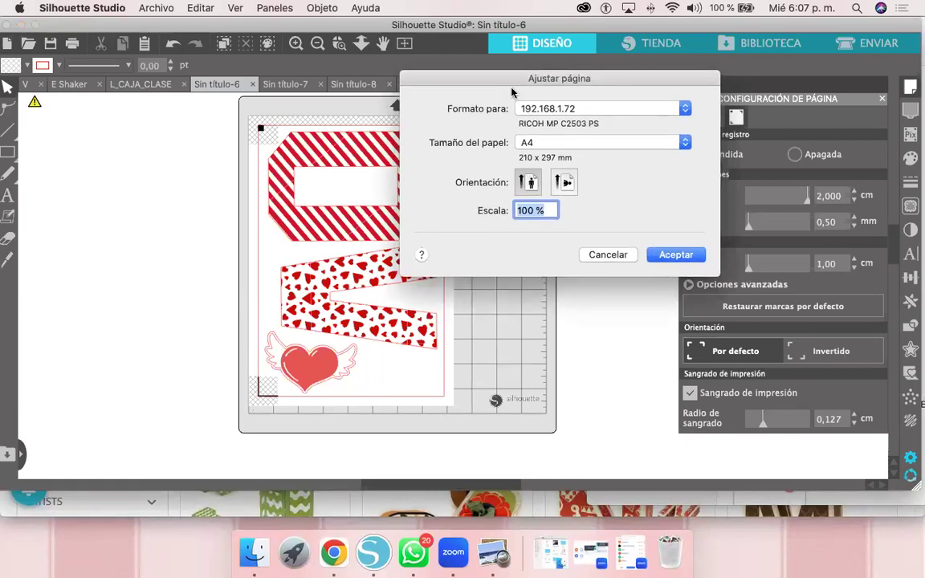
left_click(143, 9)
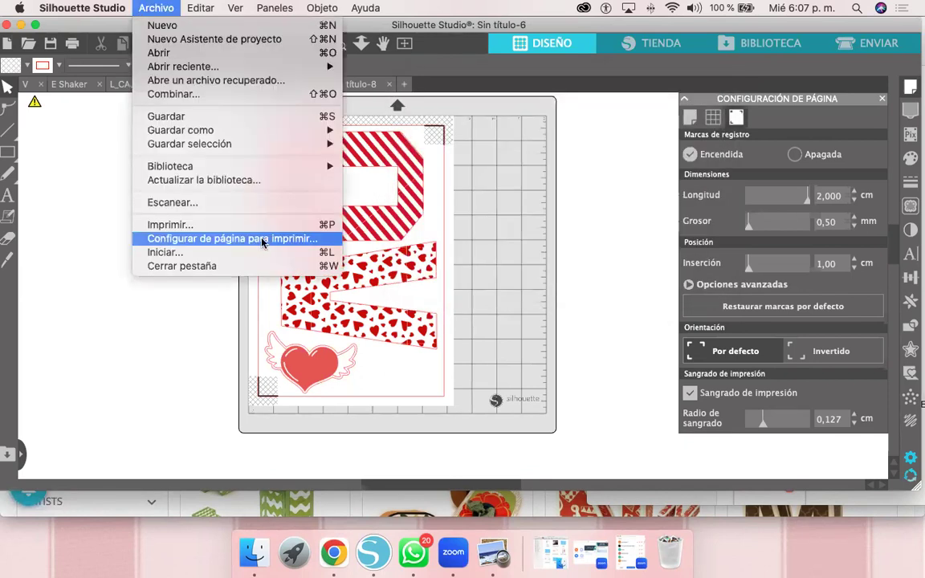
left_click(258, 241)
left_click(474, 169)
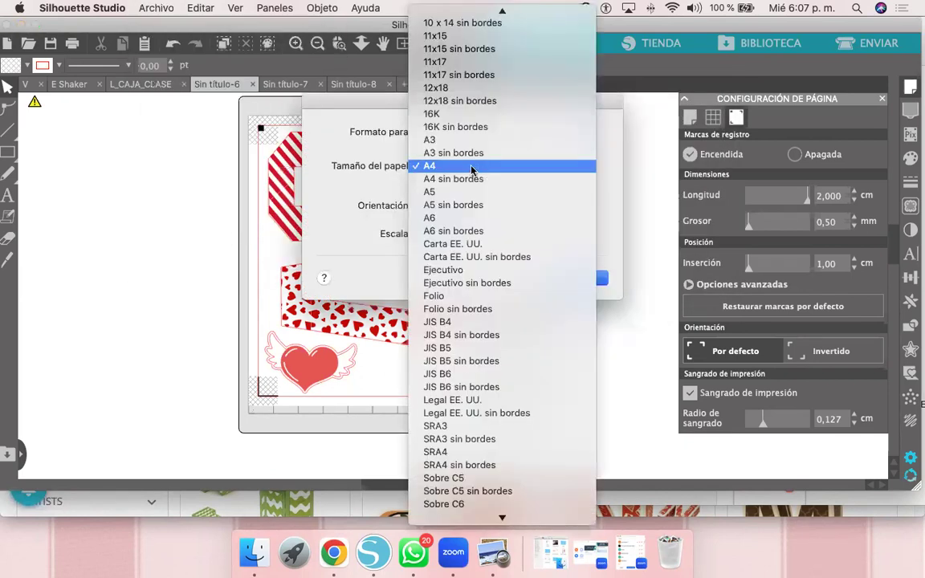
left_click(602, 150)
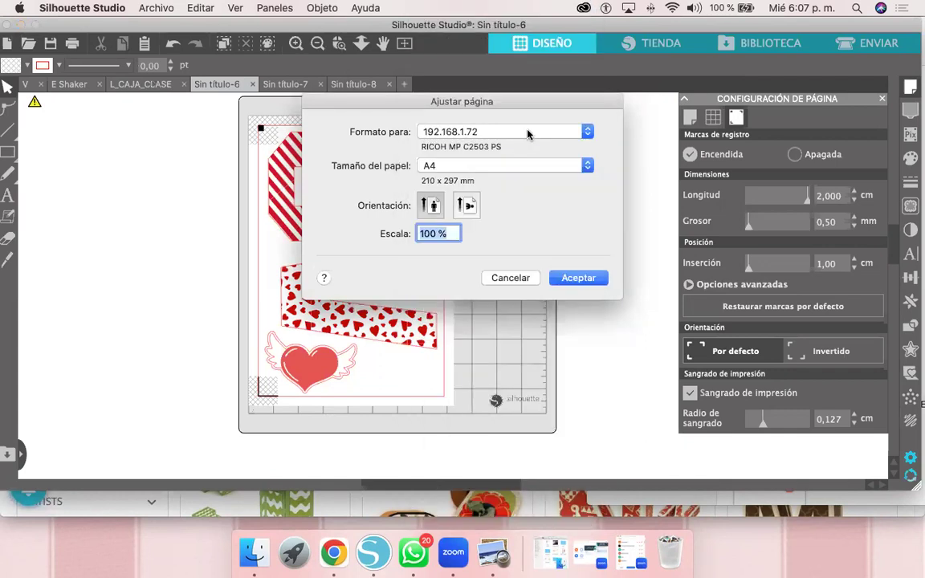
left_click(527, 129)
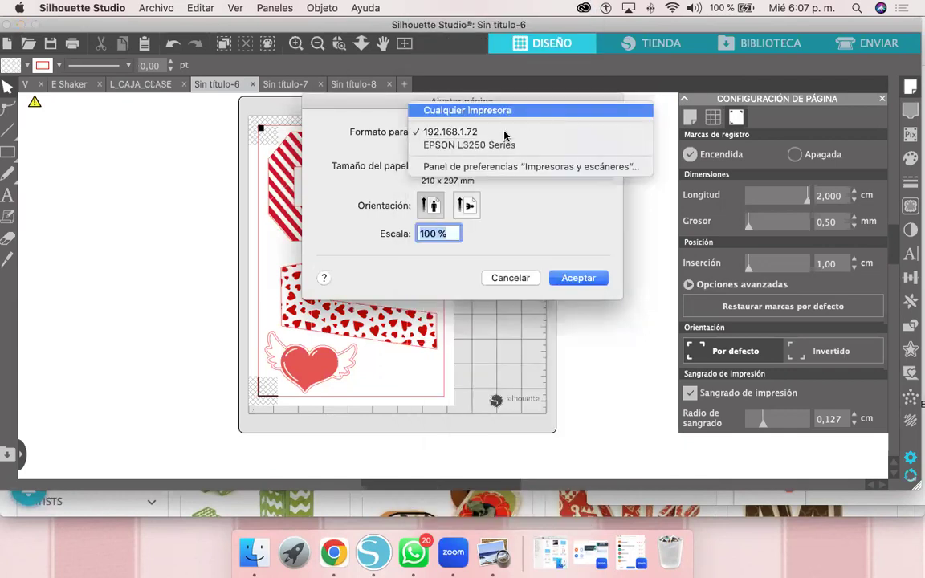
left_click(509, 132)
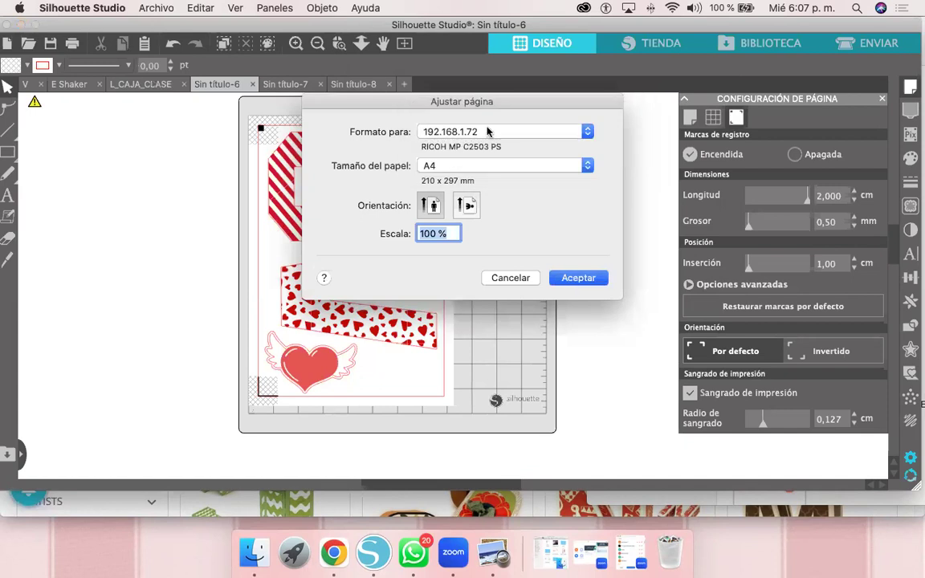
Step: Inspect the print preview and print options of the O and V page, and leave without printing
left_click(153, 9)
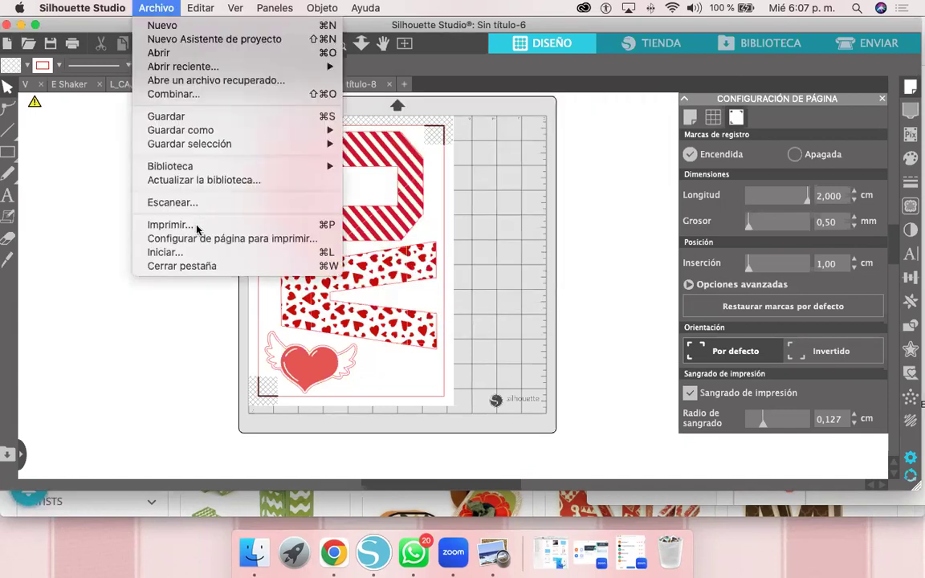
left_click(204, 230)
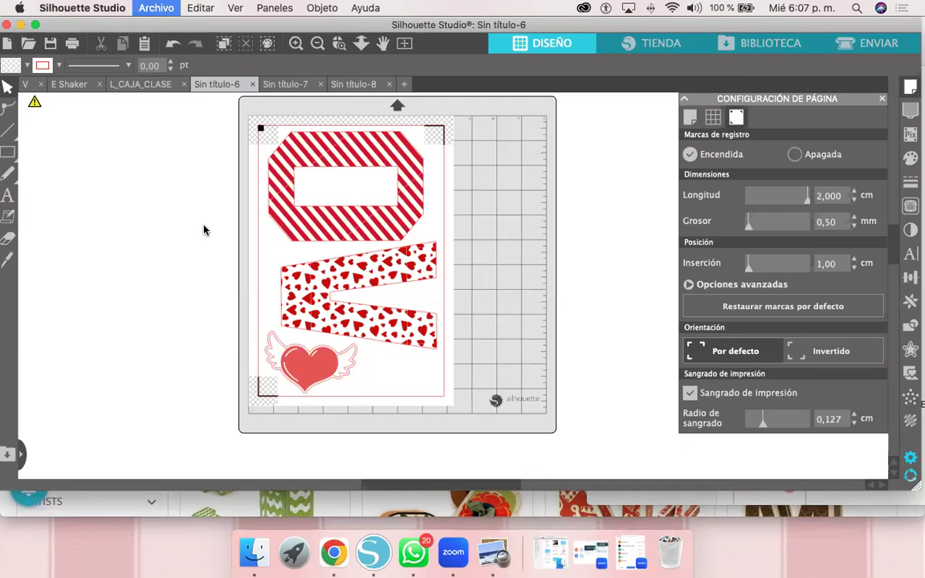
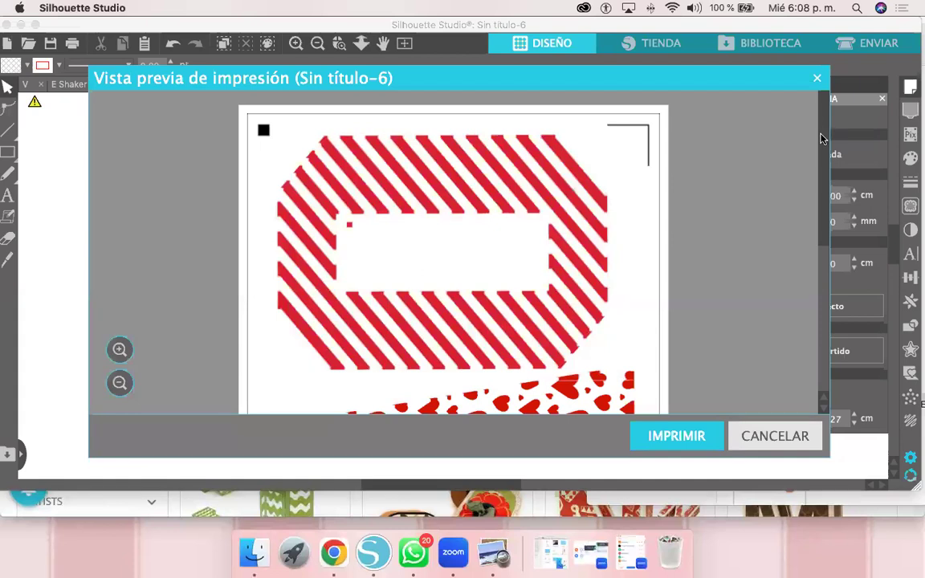
scroll(810, 385, "down", 5)
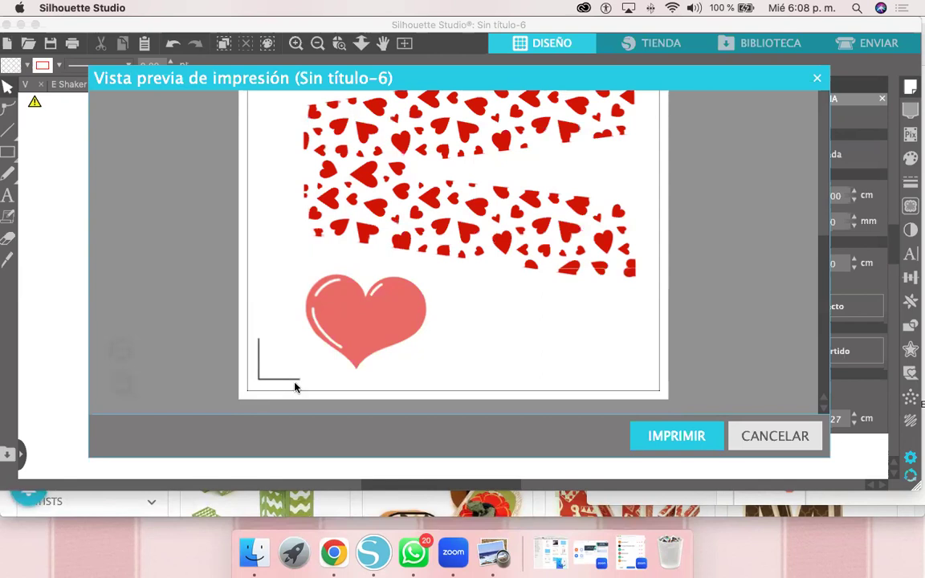
left_click(665, 435)
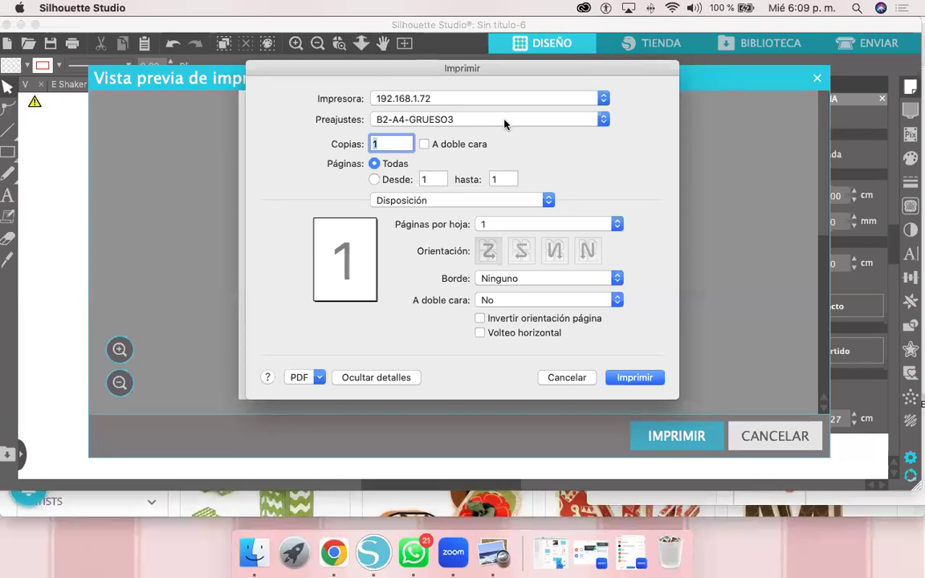
left_click(567, 380)
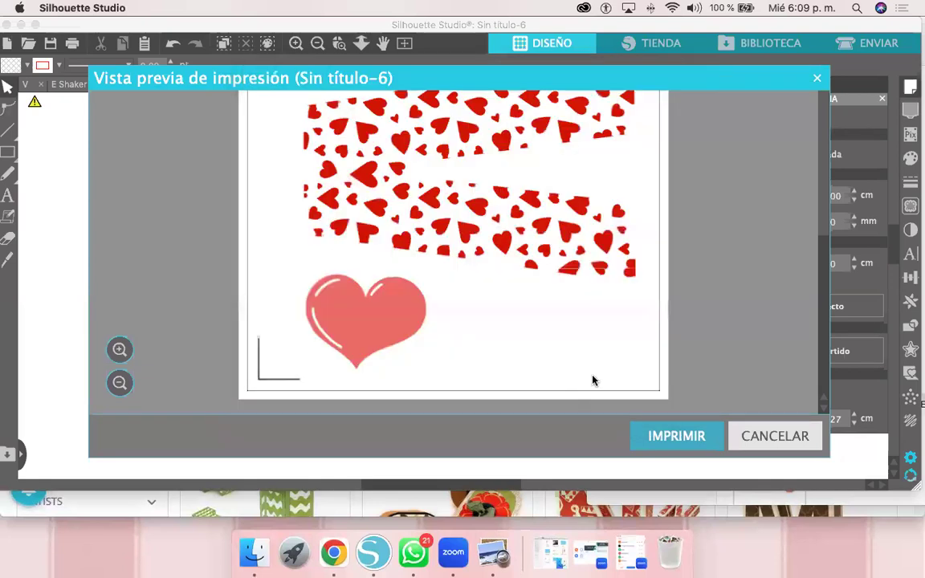
left_click(775, 446)
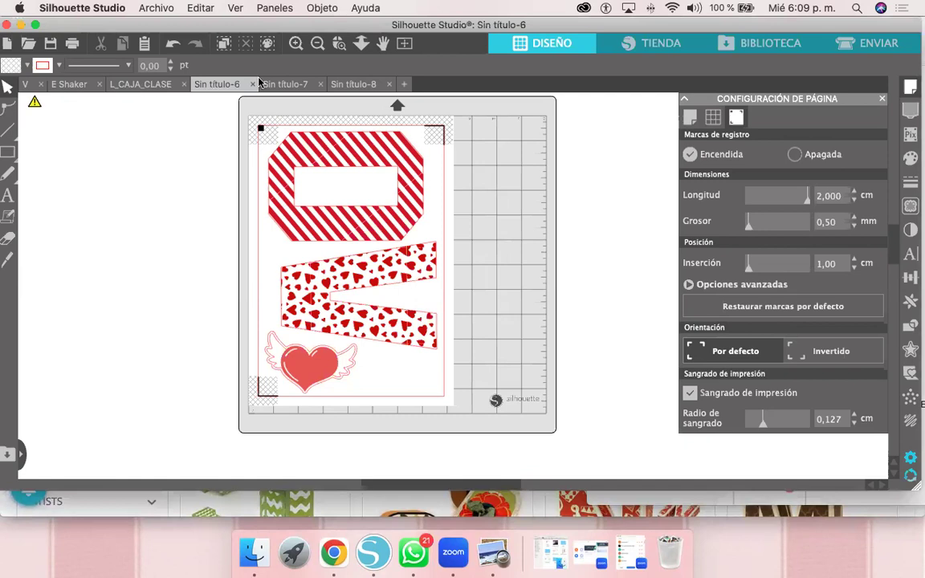
Step: Look over the letter pieces in the L_CAJA_CLASE document and return to the O and V page in Sin título-6
left_click(140, 84)
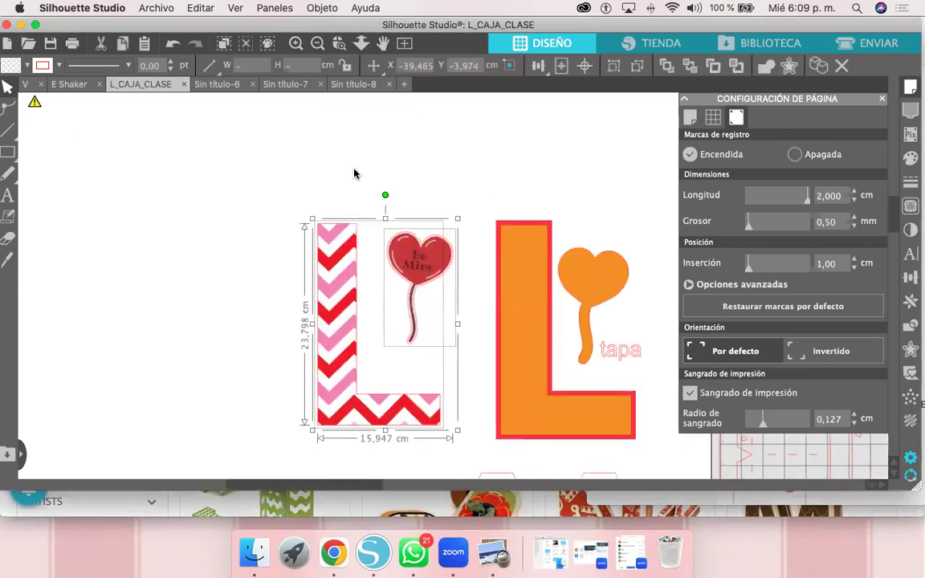
left_click(490, 177)
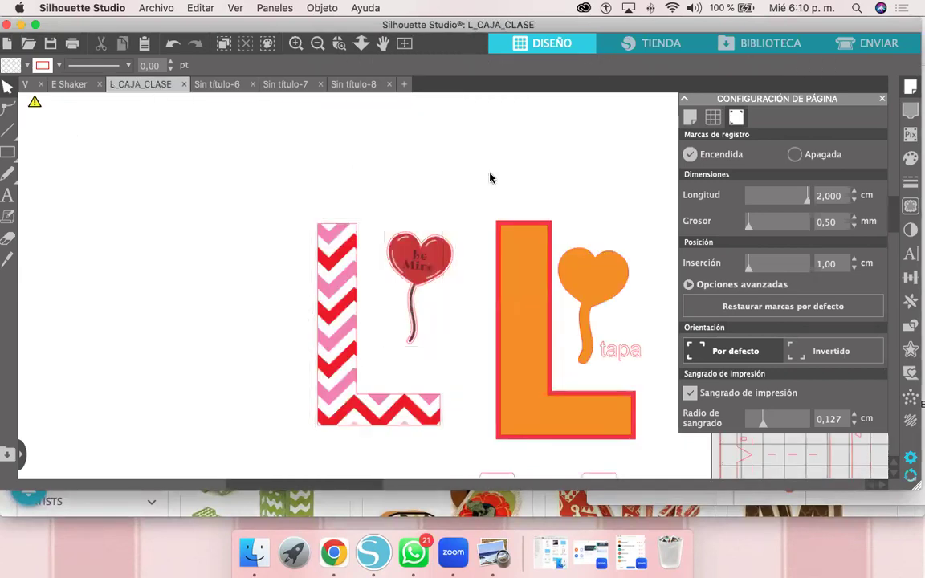
scroll(490, 178, "down", 1)
scroll(516, 300, "down", 2)
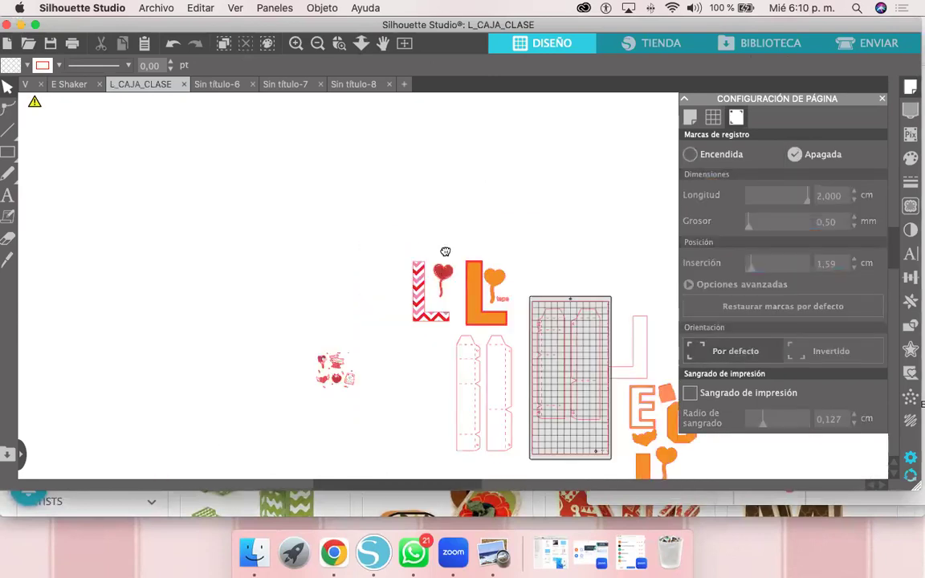
left_click_drag(359, 226, 201, 161)
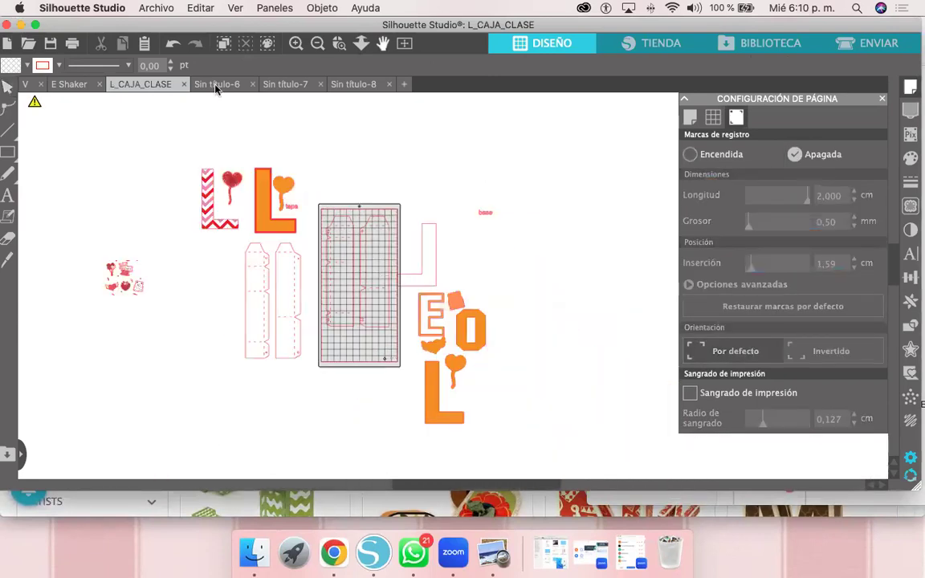
left_click(217, 84)
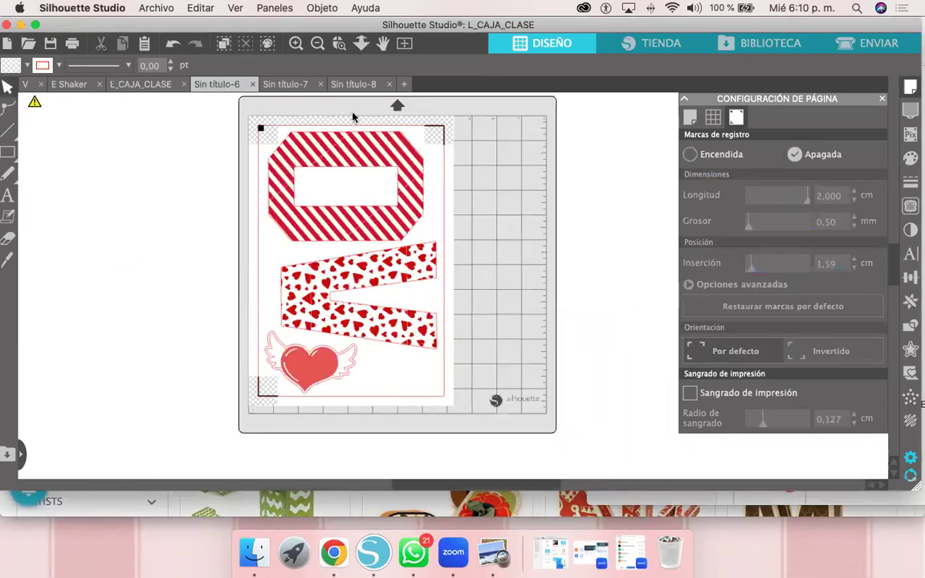
Step: Close the E page document Sin título-7 without saving its changes
left_click(314, 85)
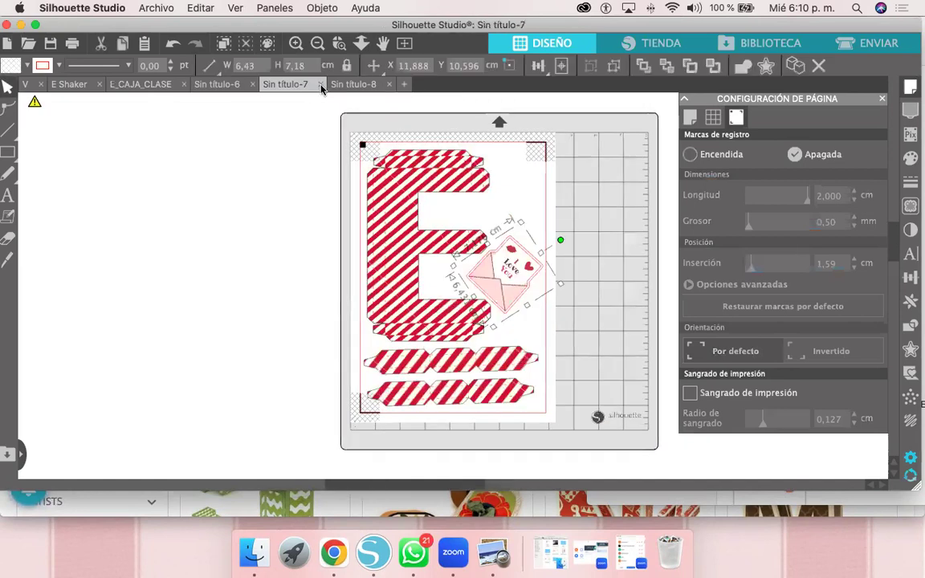
key("super+w")
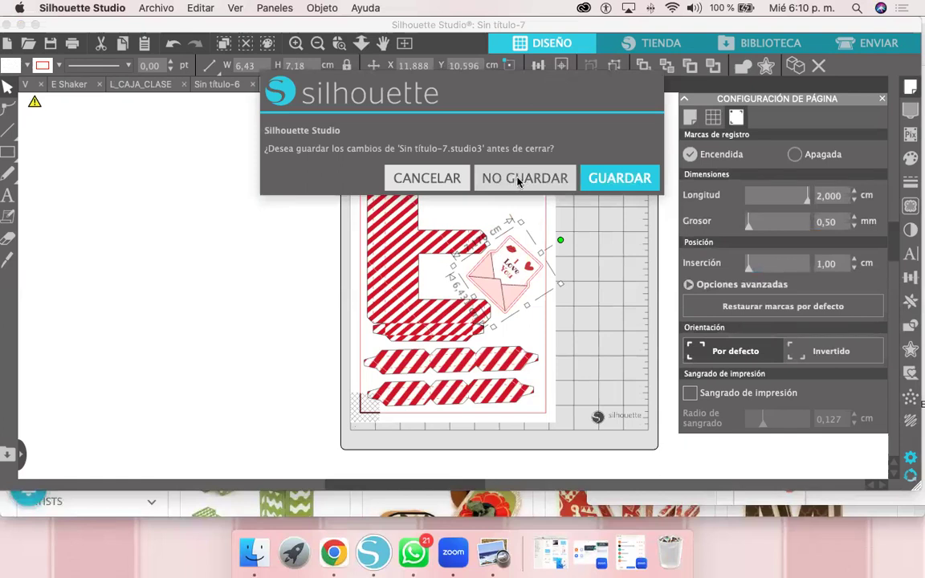
left_click(517, 180)
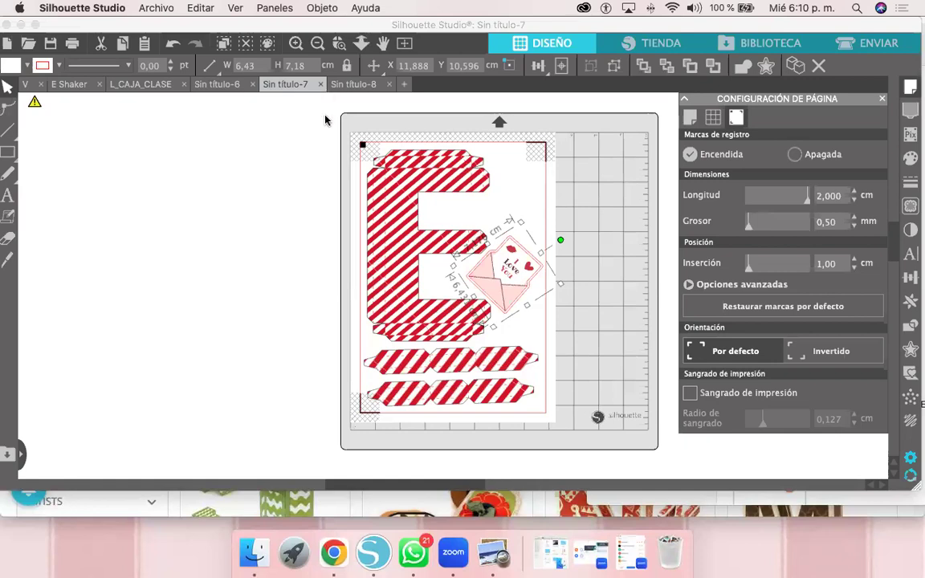
left_click(320, 84)
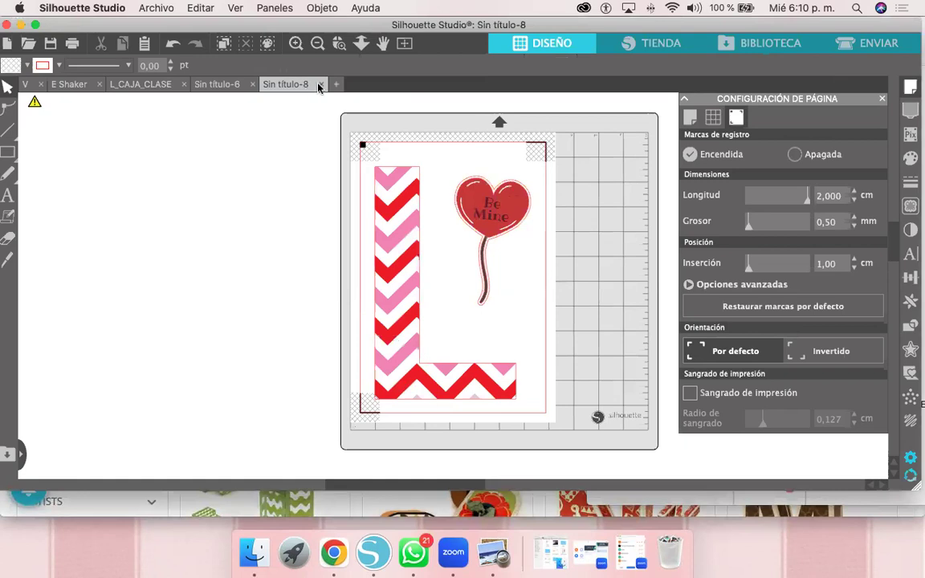
Step: Review the media size options on the L page Sin título-8 and close it without saving
left_click(321, 84)
left_click(531, 176)
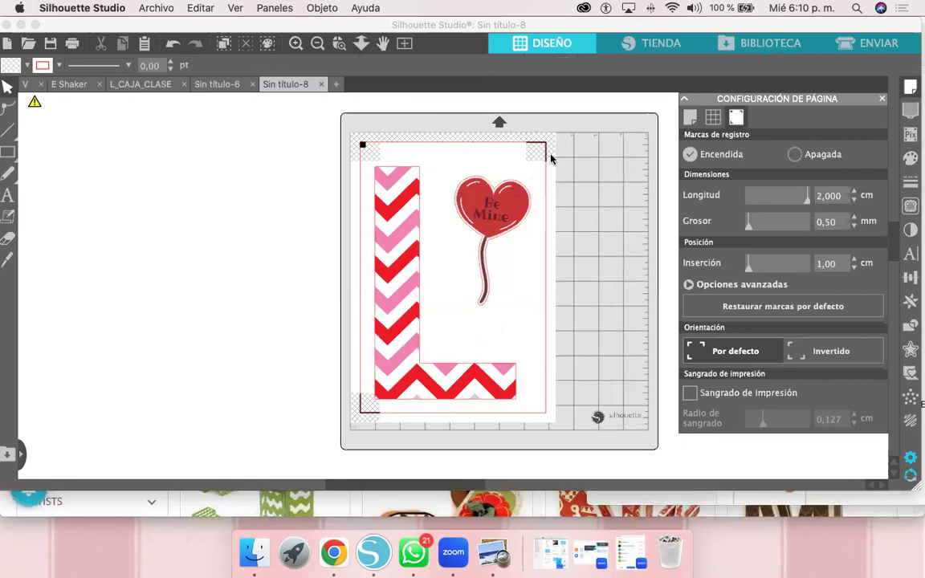
left_click(690, 119)
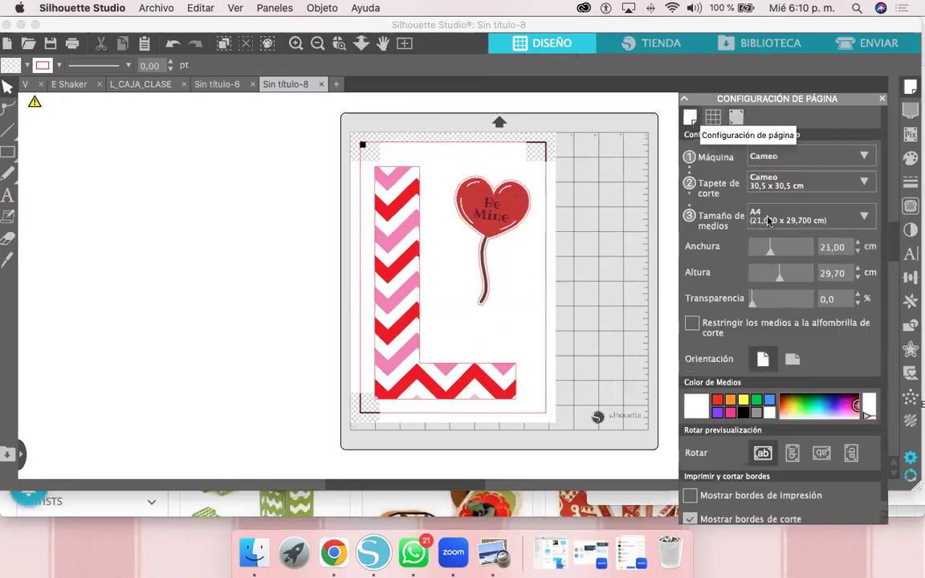
left_click(769, 221)
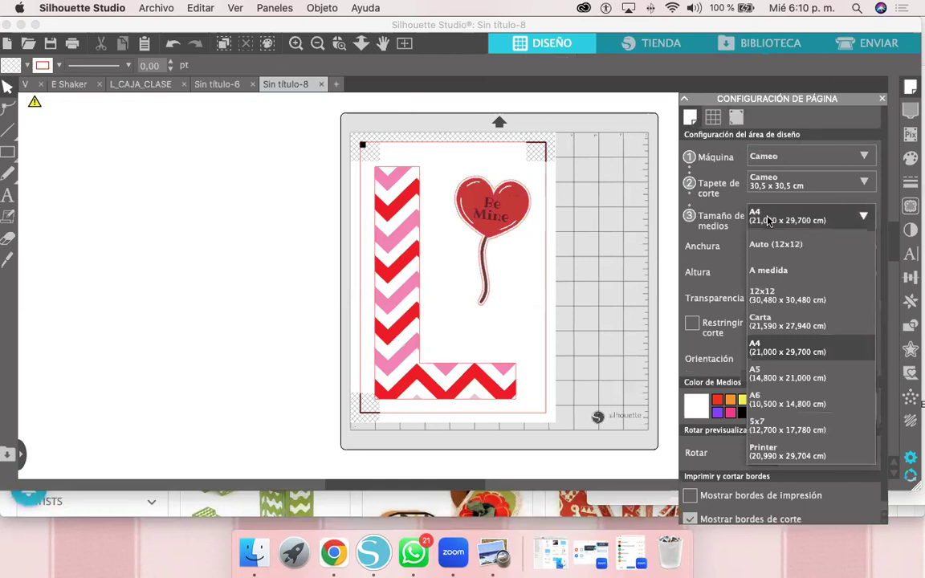
left_click(322, 84)
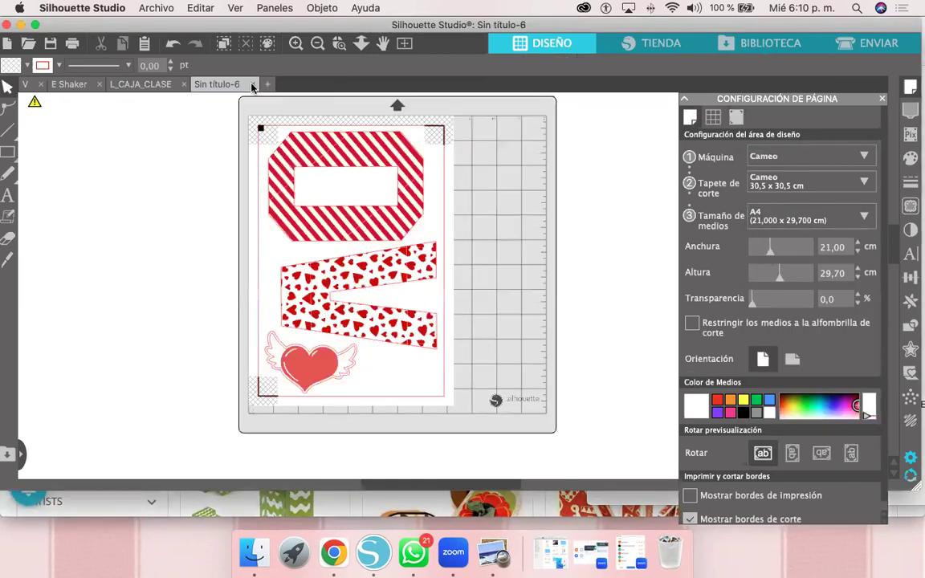
Step: Close the O and V page Sin título-6 without saving and switch to the V document
left_click(253, 84)
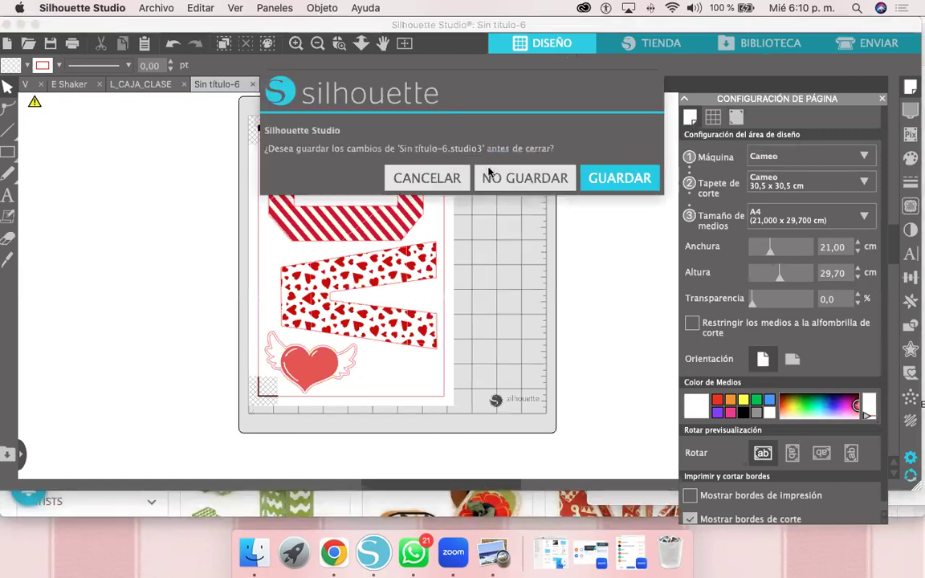
left_click(459, 164)
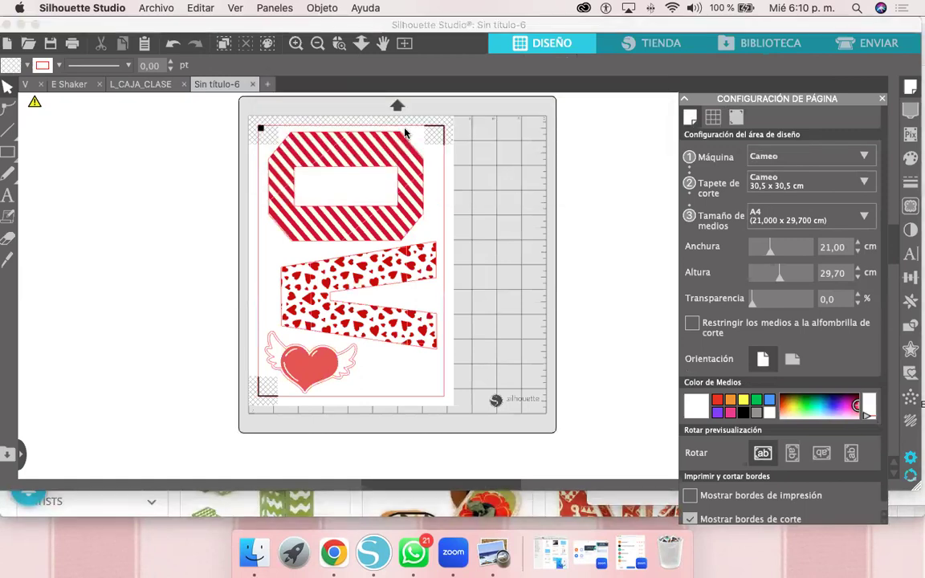
left_click(139, 86)
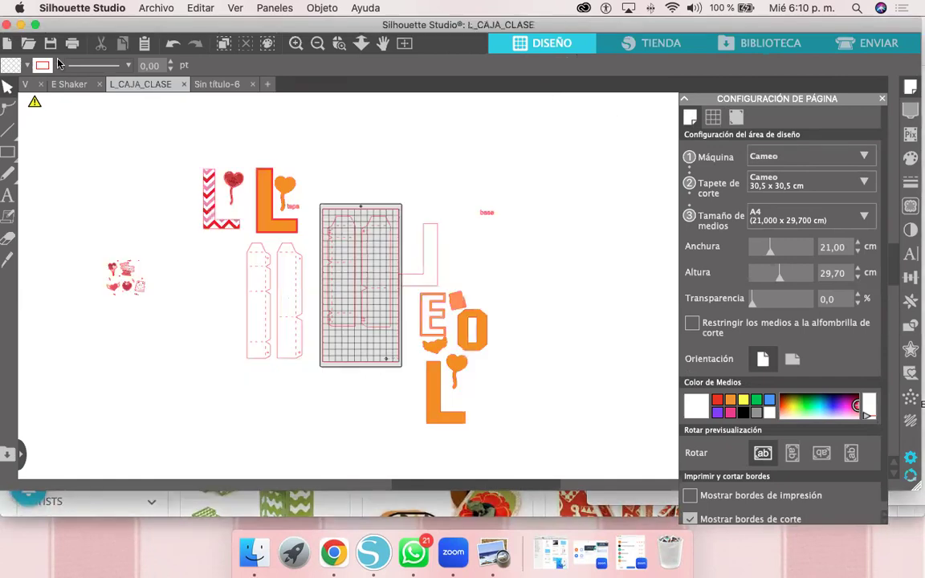
left_click(25, 84)
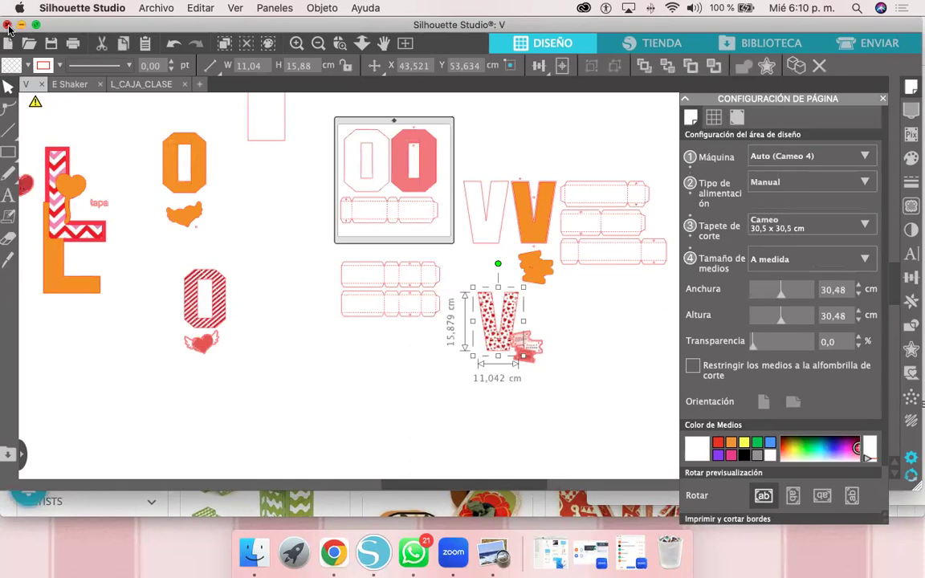
Step: Create a blank document and open C.studio3 through Finder from the LETRAS folder in 1_VENTA, 2_LETRAS Y NUMEROS
left_click(200, 86)
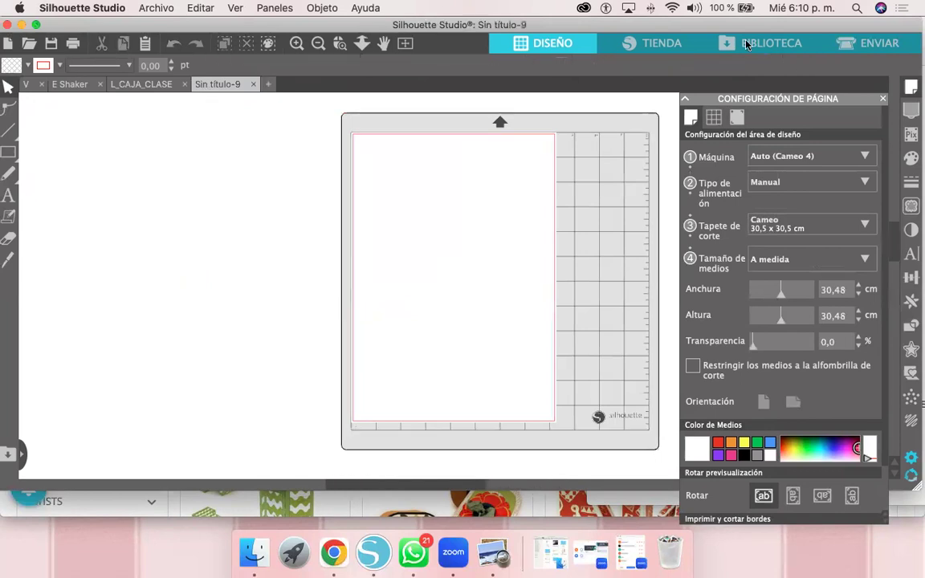
left_click(256, 560)
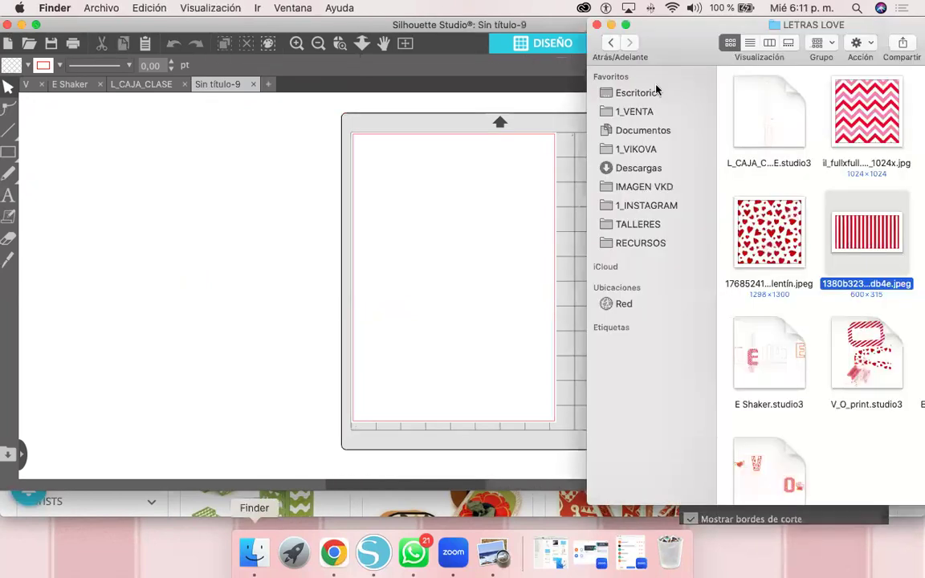
left_click_drag(674, 26, 512, 30)
left_click(448, 47)
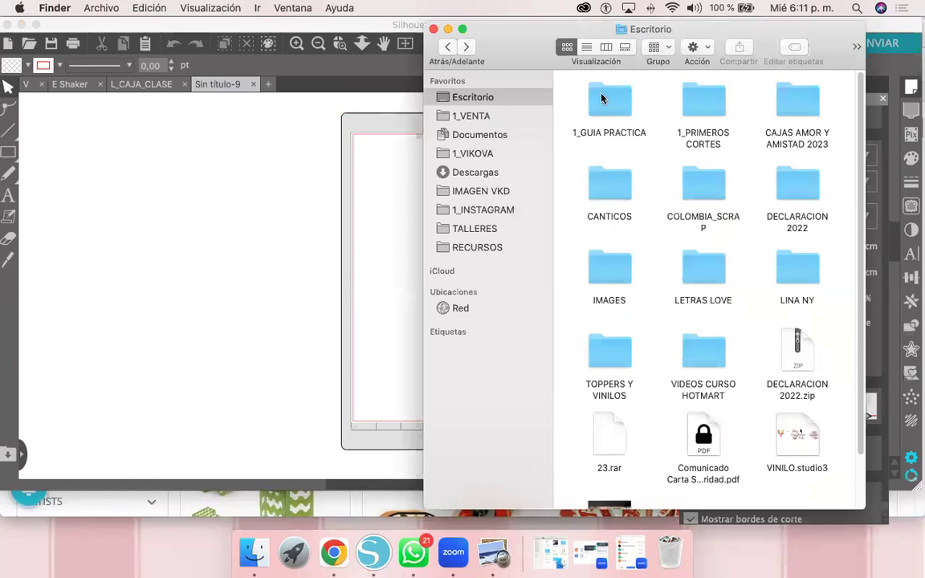
left_click(471, 116)
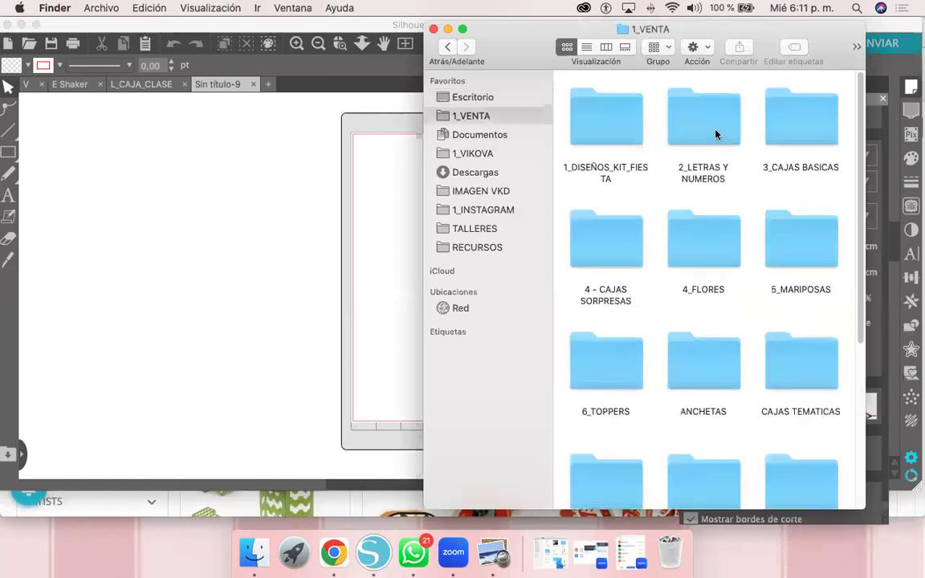
double_click(693, 125)
left_click(628, 130)
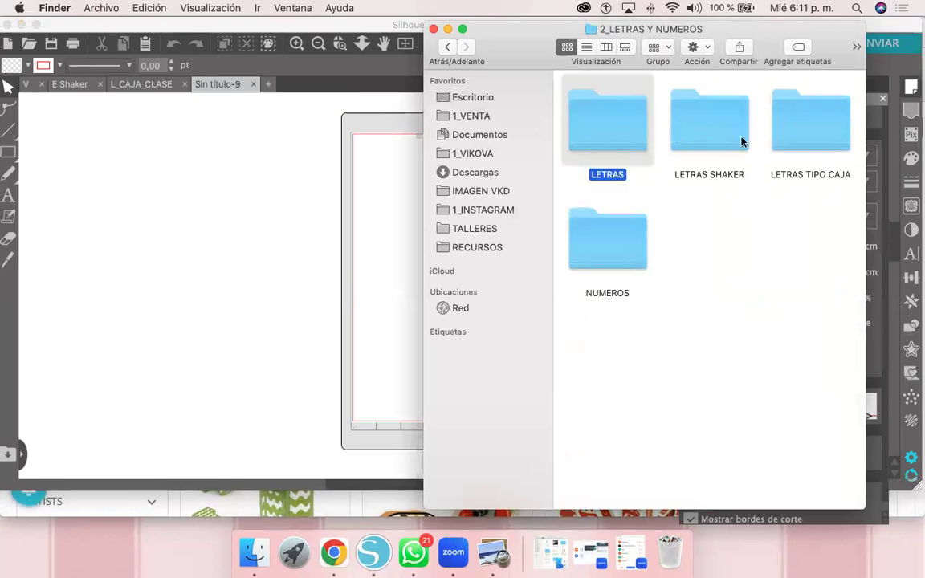
key("super+Down")
double_click(704, 98)
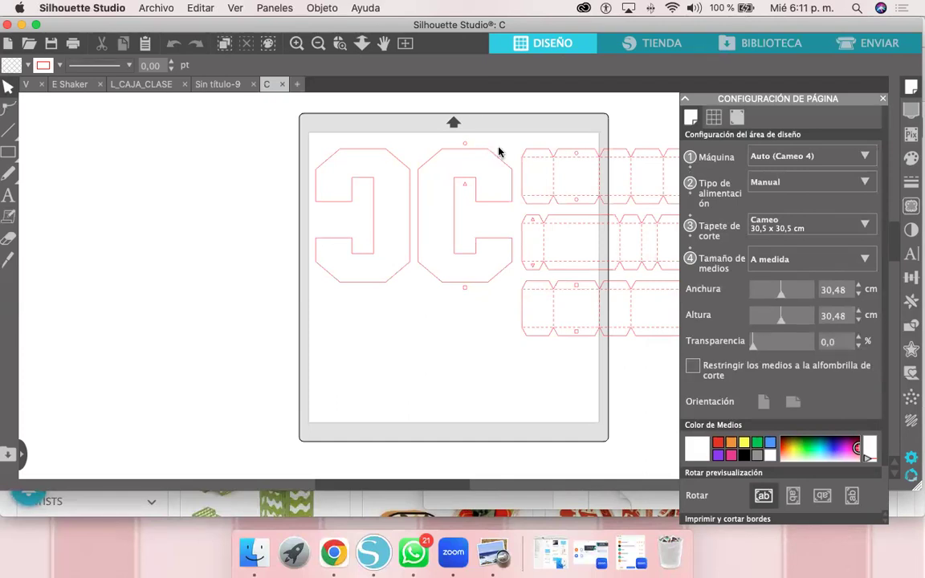
Step: Delete the C letter box pieces and close the C document without saving
key("super+minus")
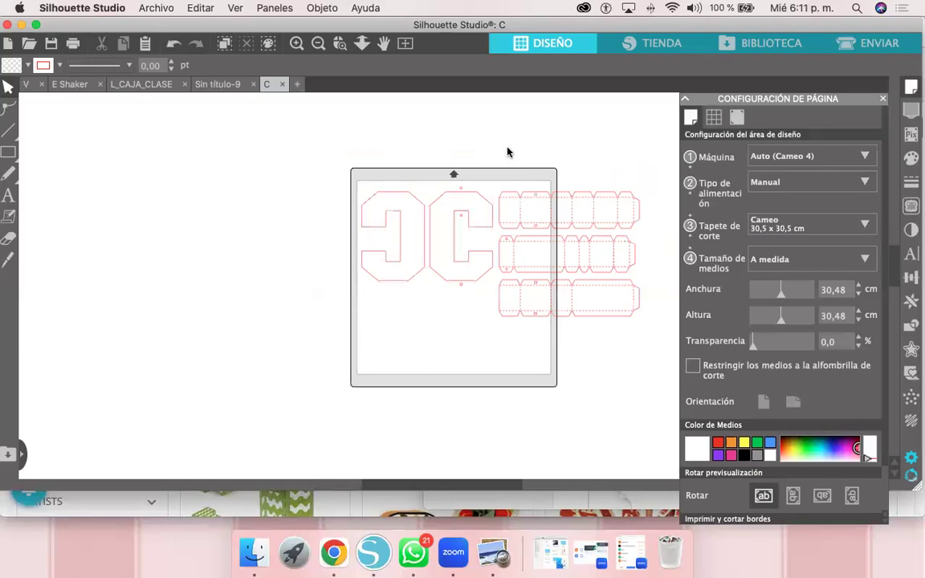
left_click(393, 192)
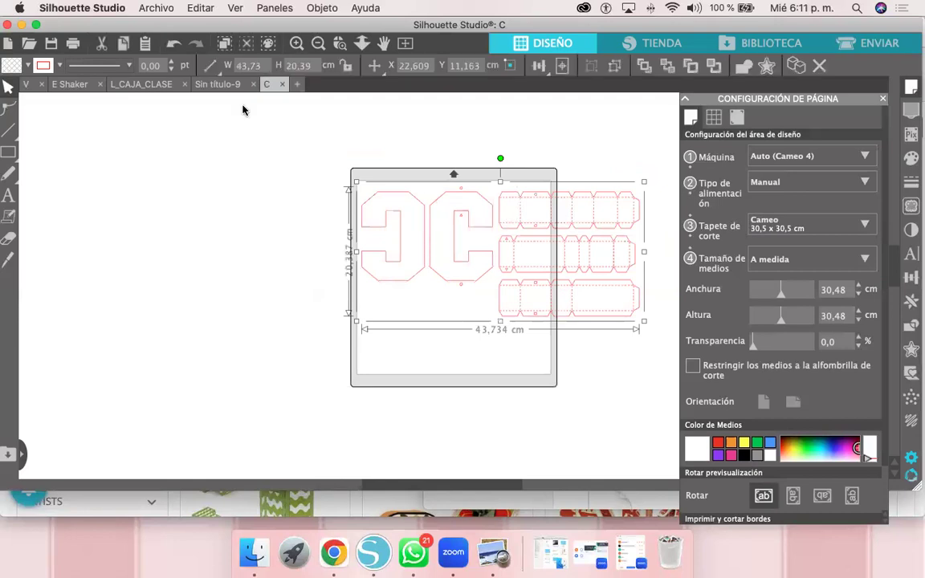
key("Delete")
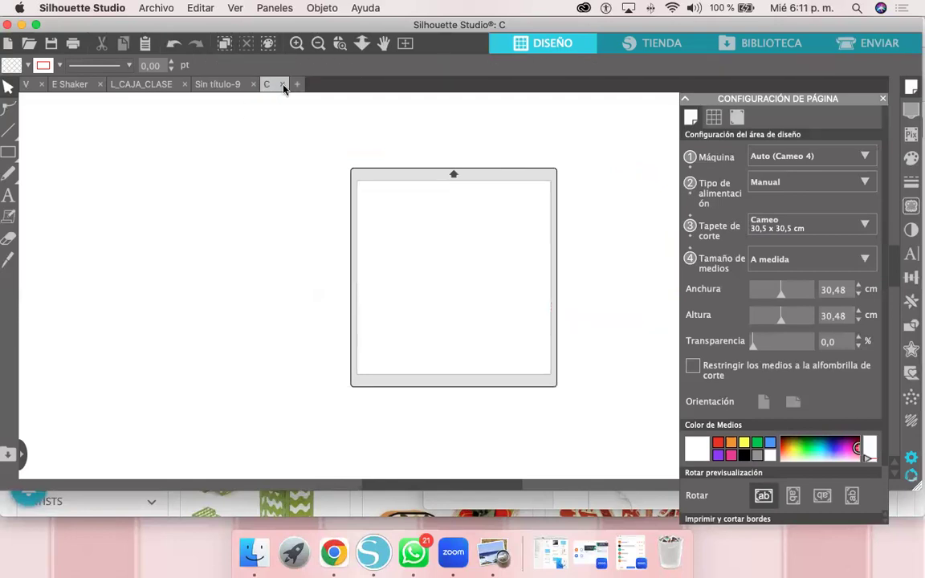
left_click(283, 85)
left_click(498, 178)
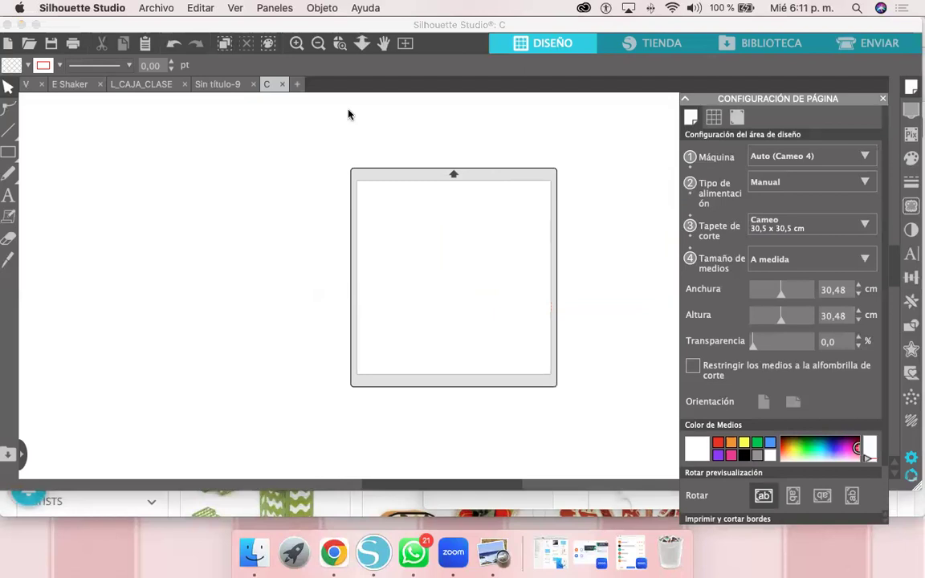
Step: Close the blank Sin título-9 and shift the L outline in L_CAJA_CLASE slightly away from the cutting mat
left_click(254, 84)
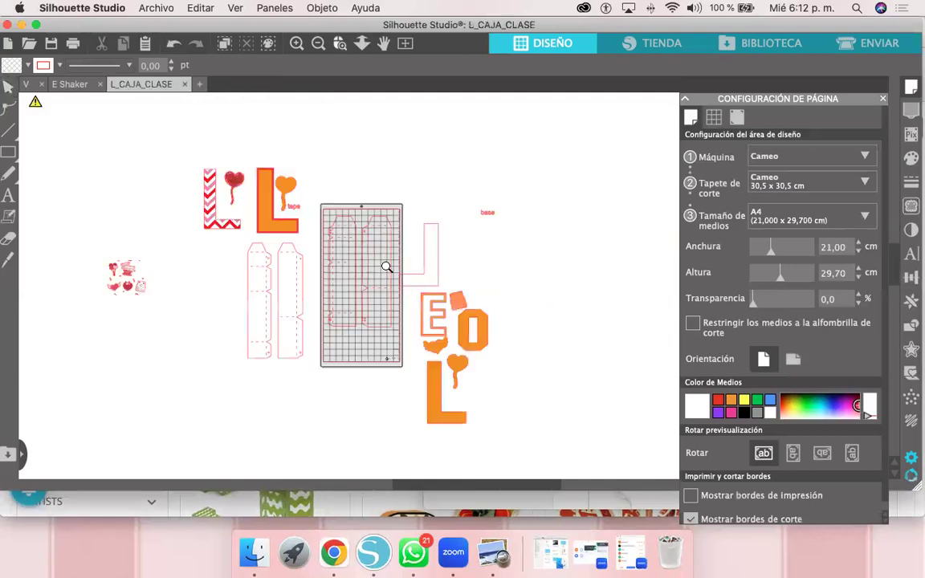
scroll(390, 180, "up", 5)
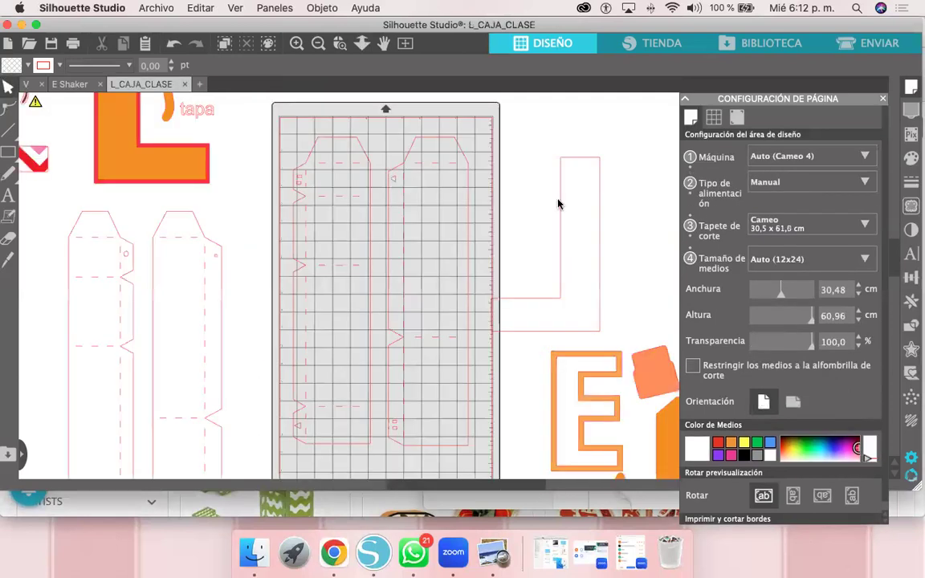
left_click_drag(571, 188, 587, 174)
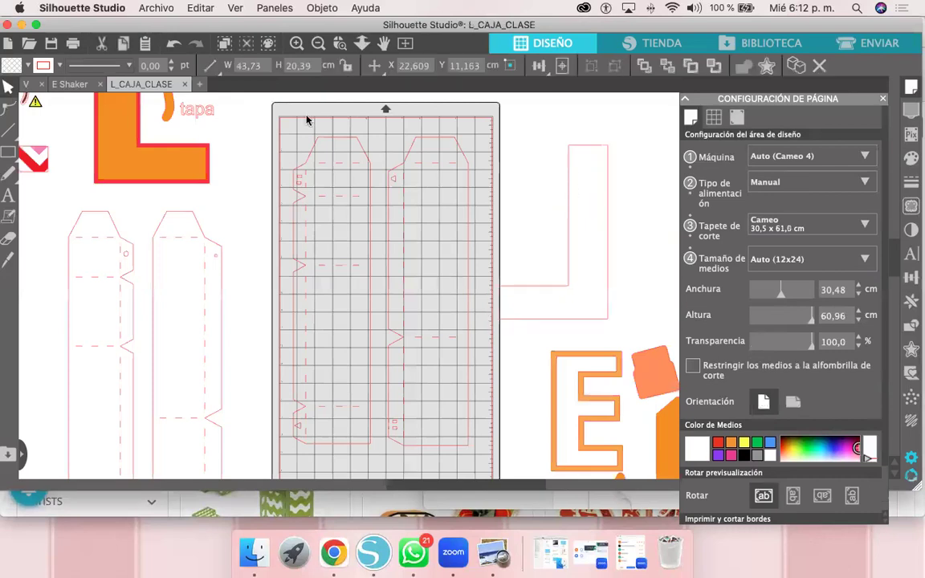
Step: Examine the O and V letter pieces up close in the V document
left_click(31, 85)
left_click(31, 87)
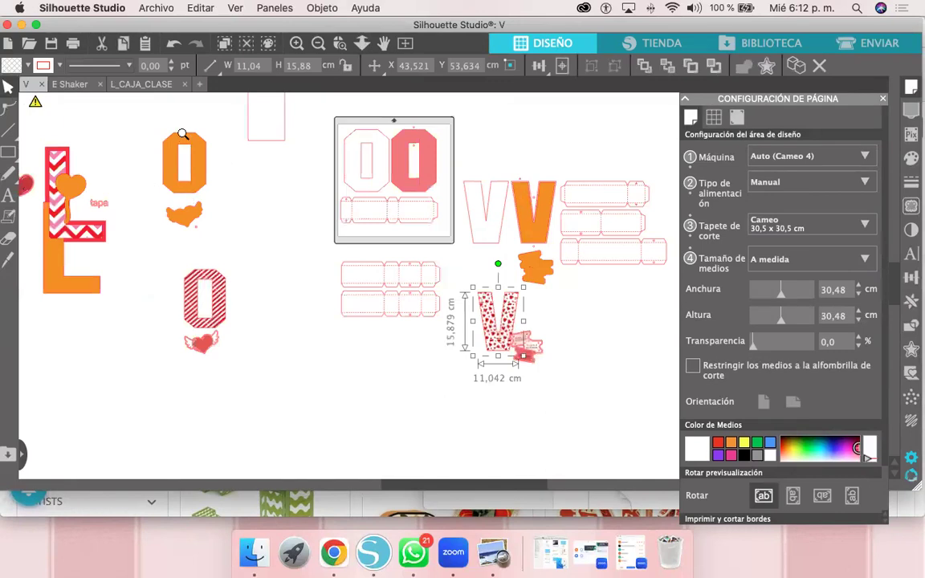
key("z")
left_click(200, 153)
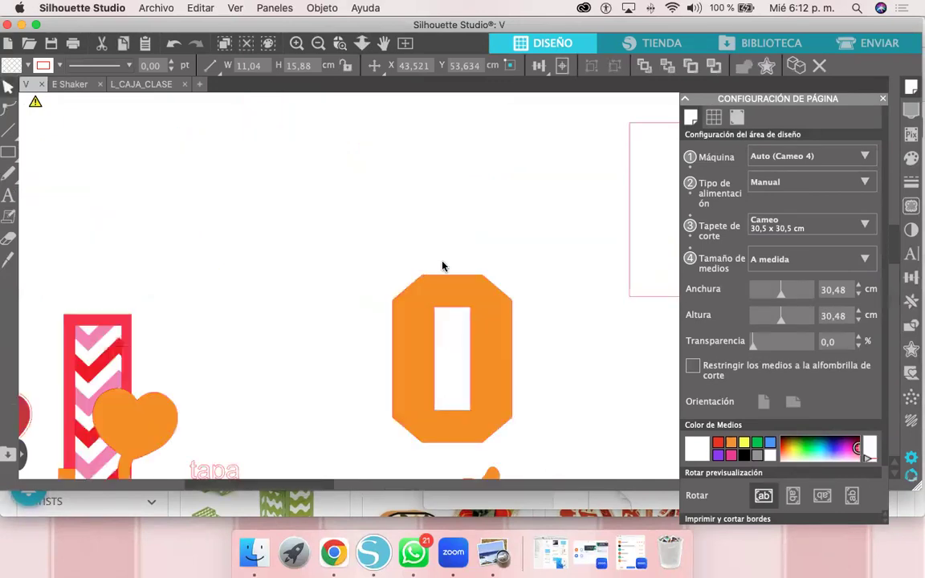
left_click_drag(521, 328, 318, 185)
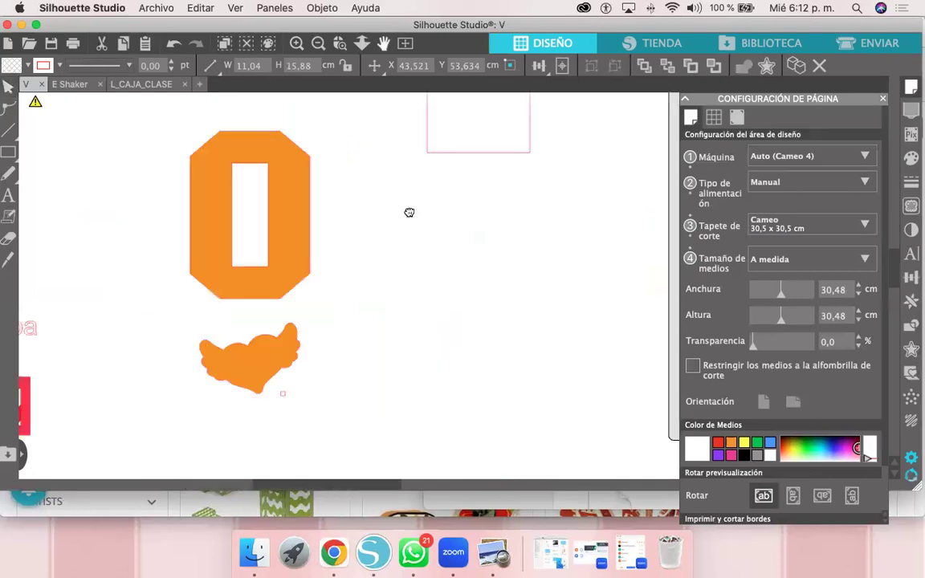
scroll(173, 207, "right", 2)
scroll(65, 200, "right", 5)
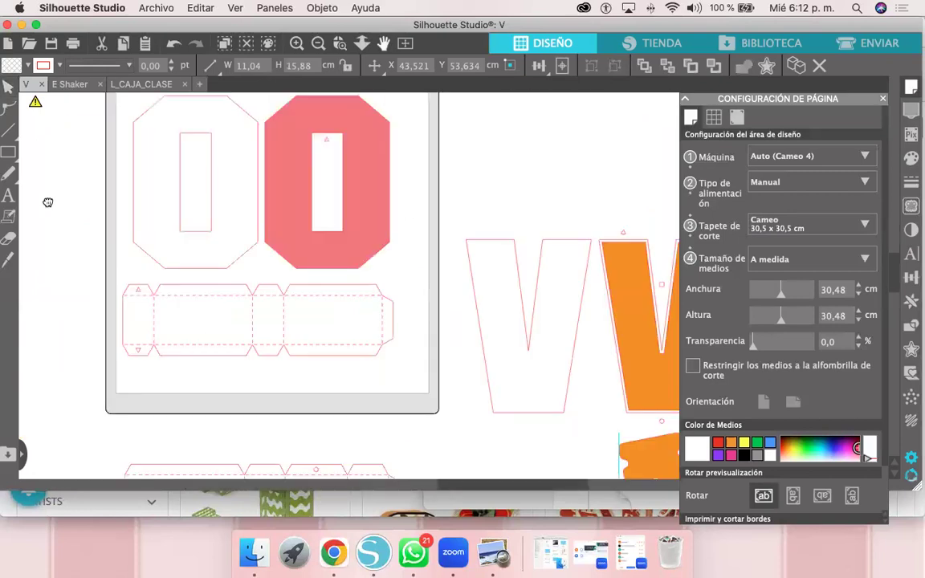
scroll(498, 261, "right", 2)
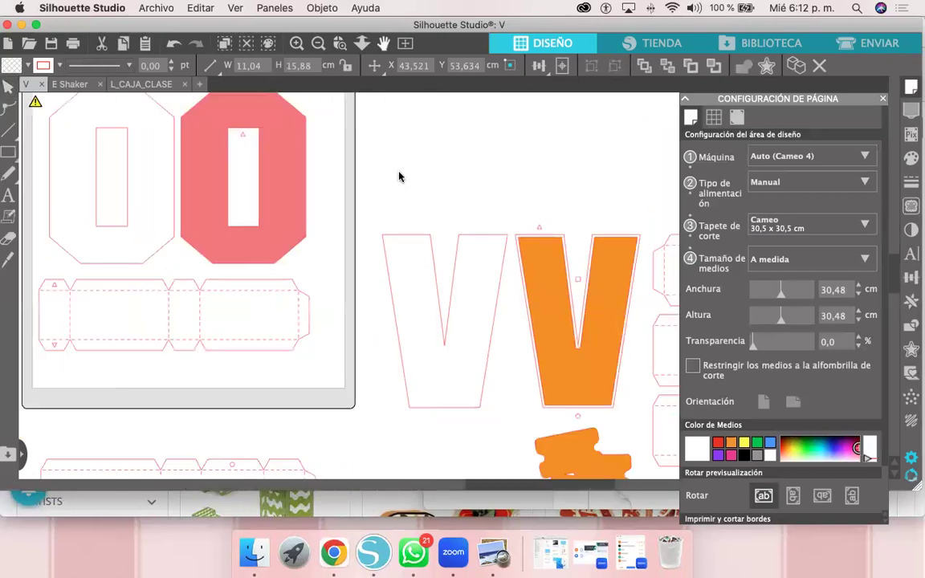
Step: Close the V and L_CAJA_CLASE documents without saving, and close E Shaker
left_click(41, 85)
left_click(509, 182)
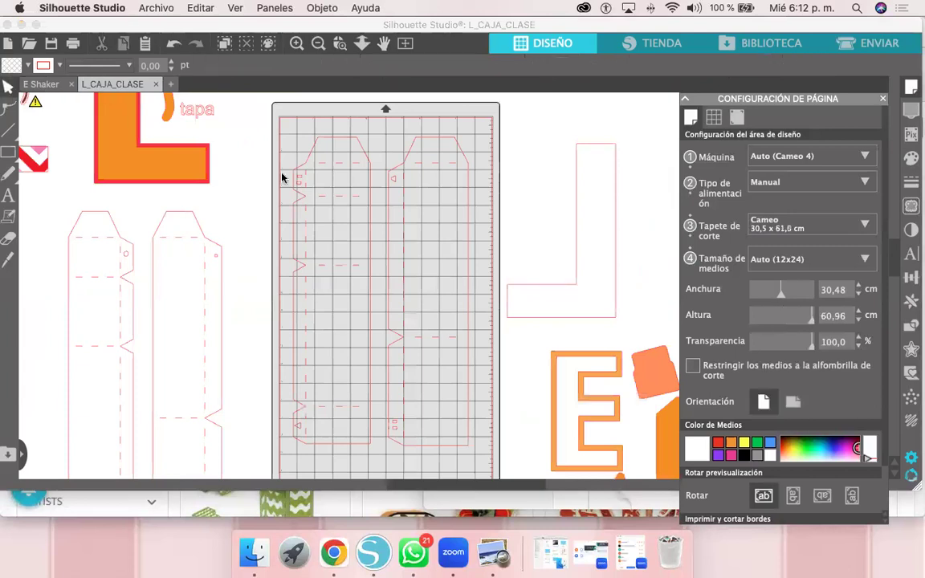
left_click(156, 85)
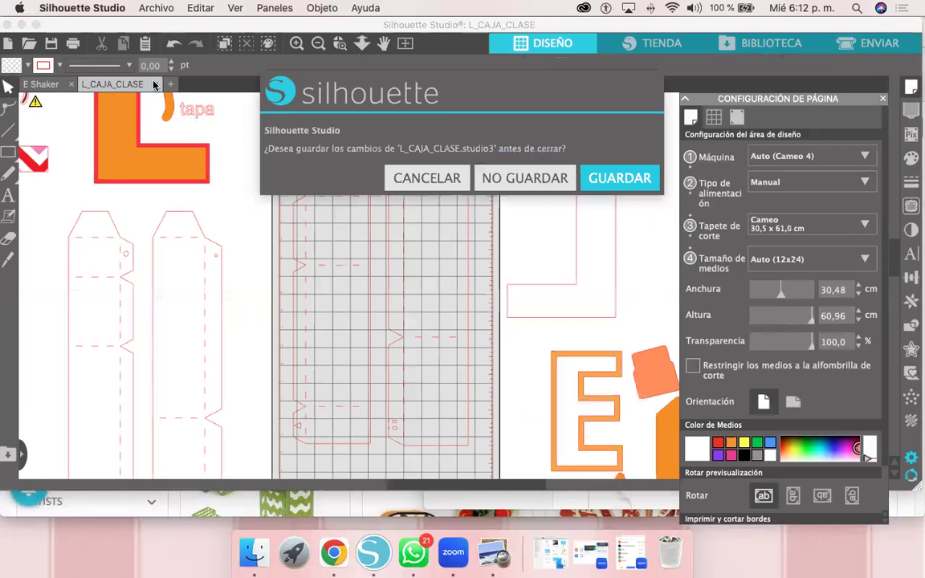
left_click(500, 175)
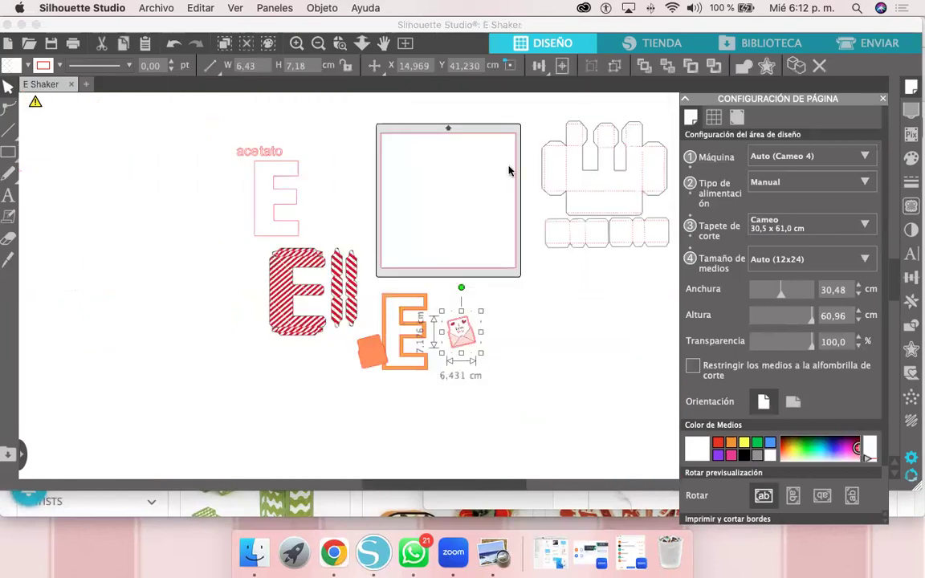
key("super+w")
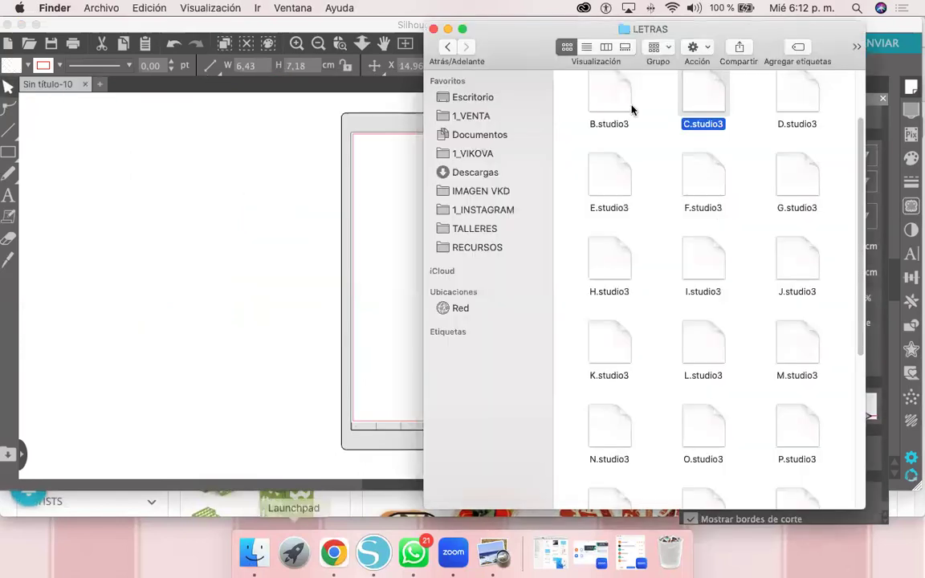
Step: Open the O.studio3 letter template from the LETRAS folder
scroll(716, 359, "down", 3)
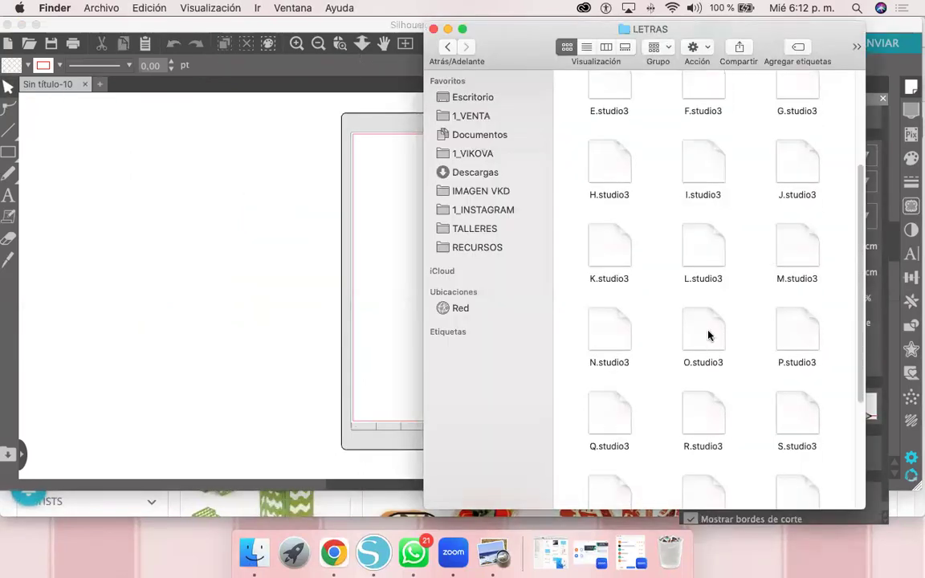
left_click(702, 333)
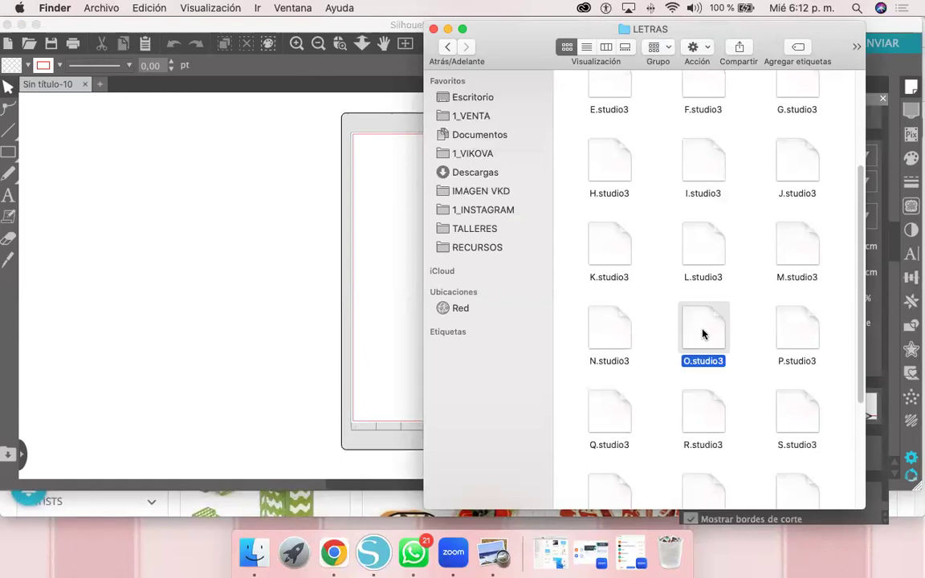
double_click(703, 332)
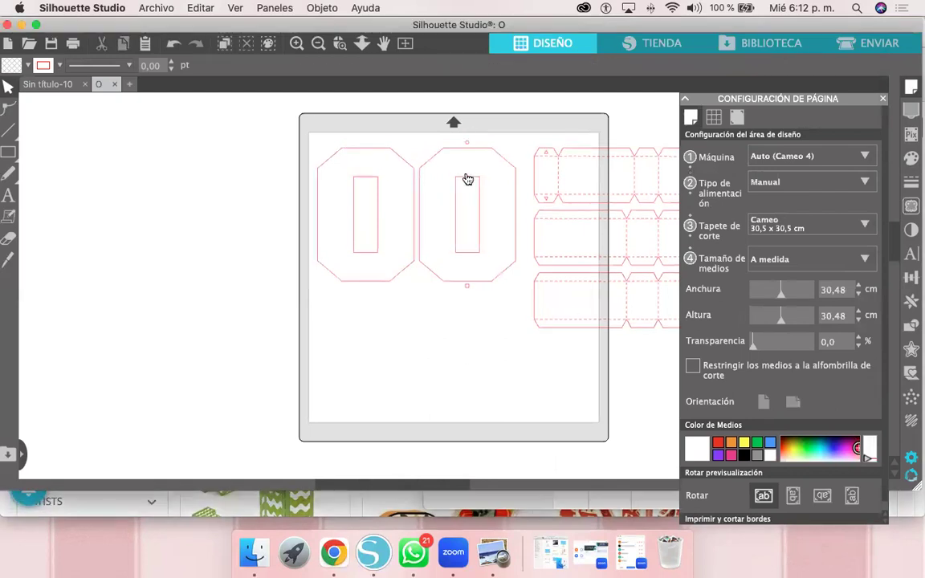
Step: Return to the LETRAS folder, open the V.studio3 template, and bring all its side strips into view
key("super+Tab")
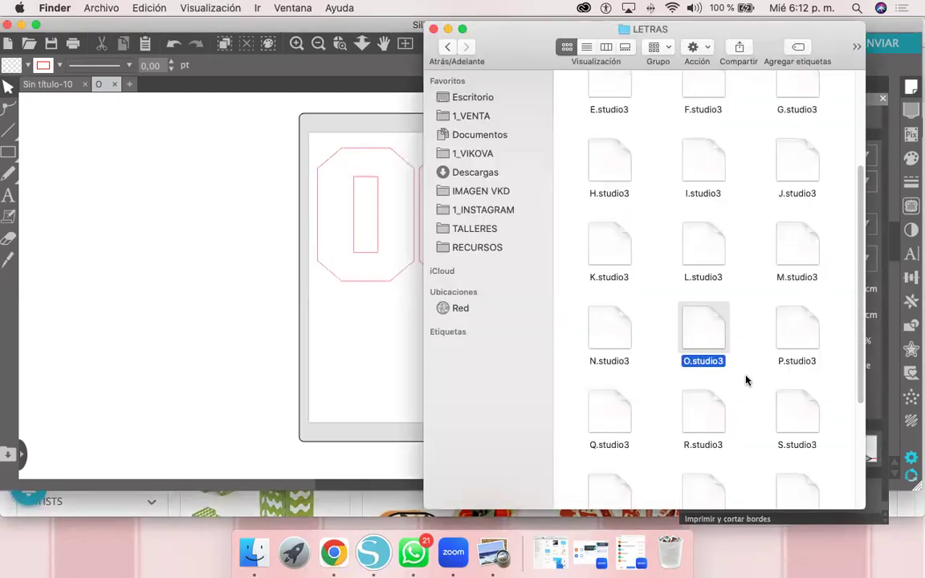
scroll(746, 381, "down", 3)
left_click(793, 375)
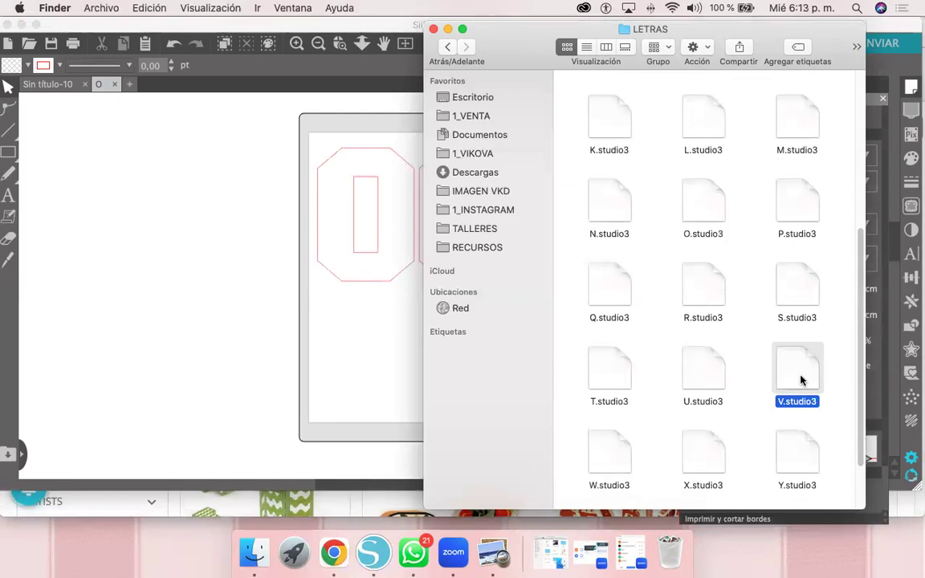
key("super+Tab")
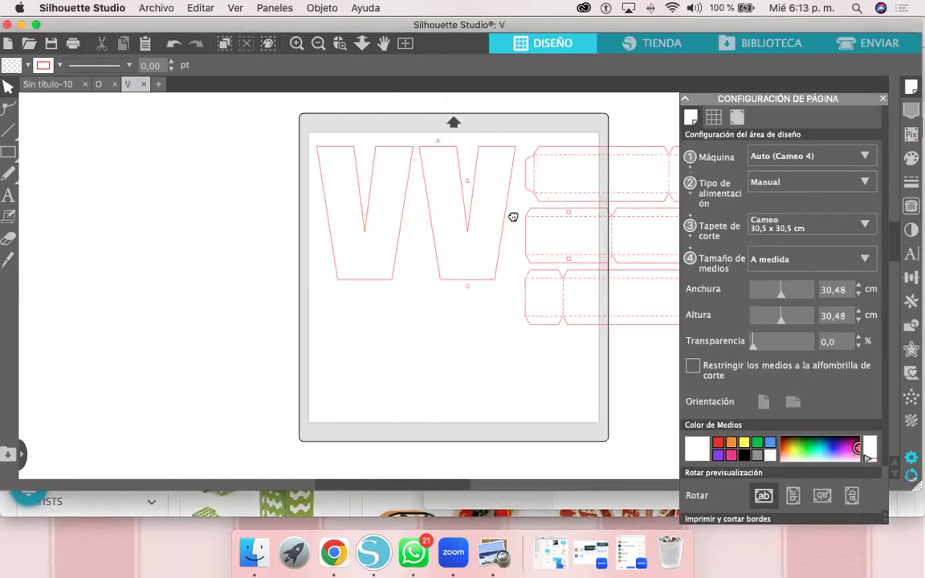
left_click_drag(347, 213, 90, 211)
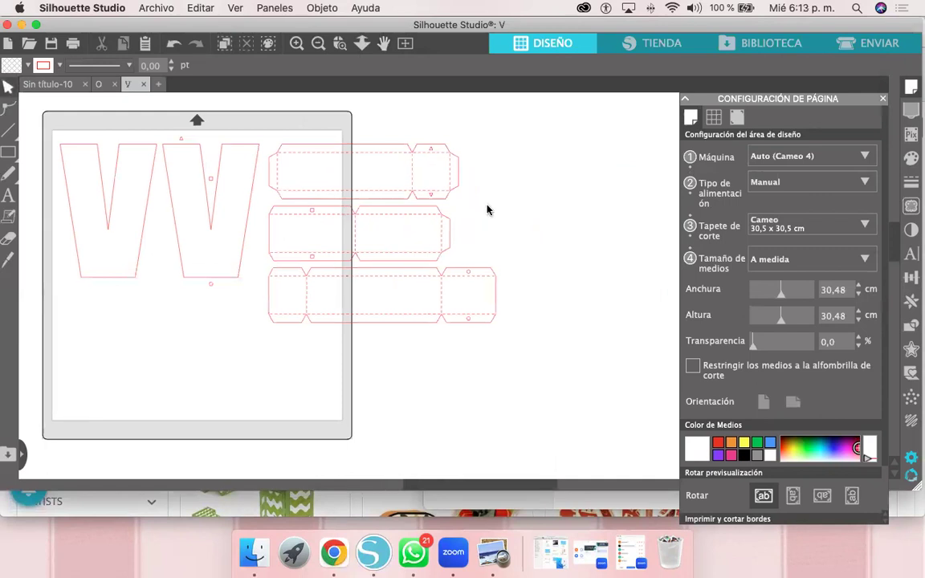